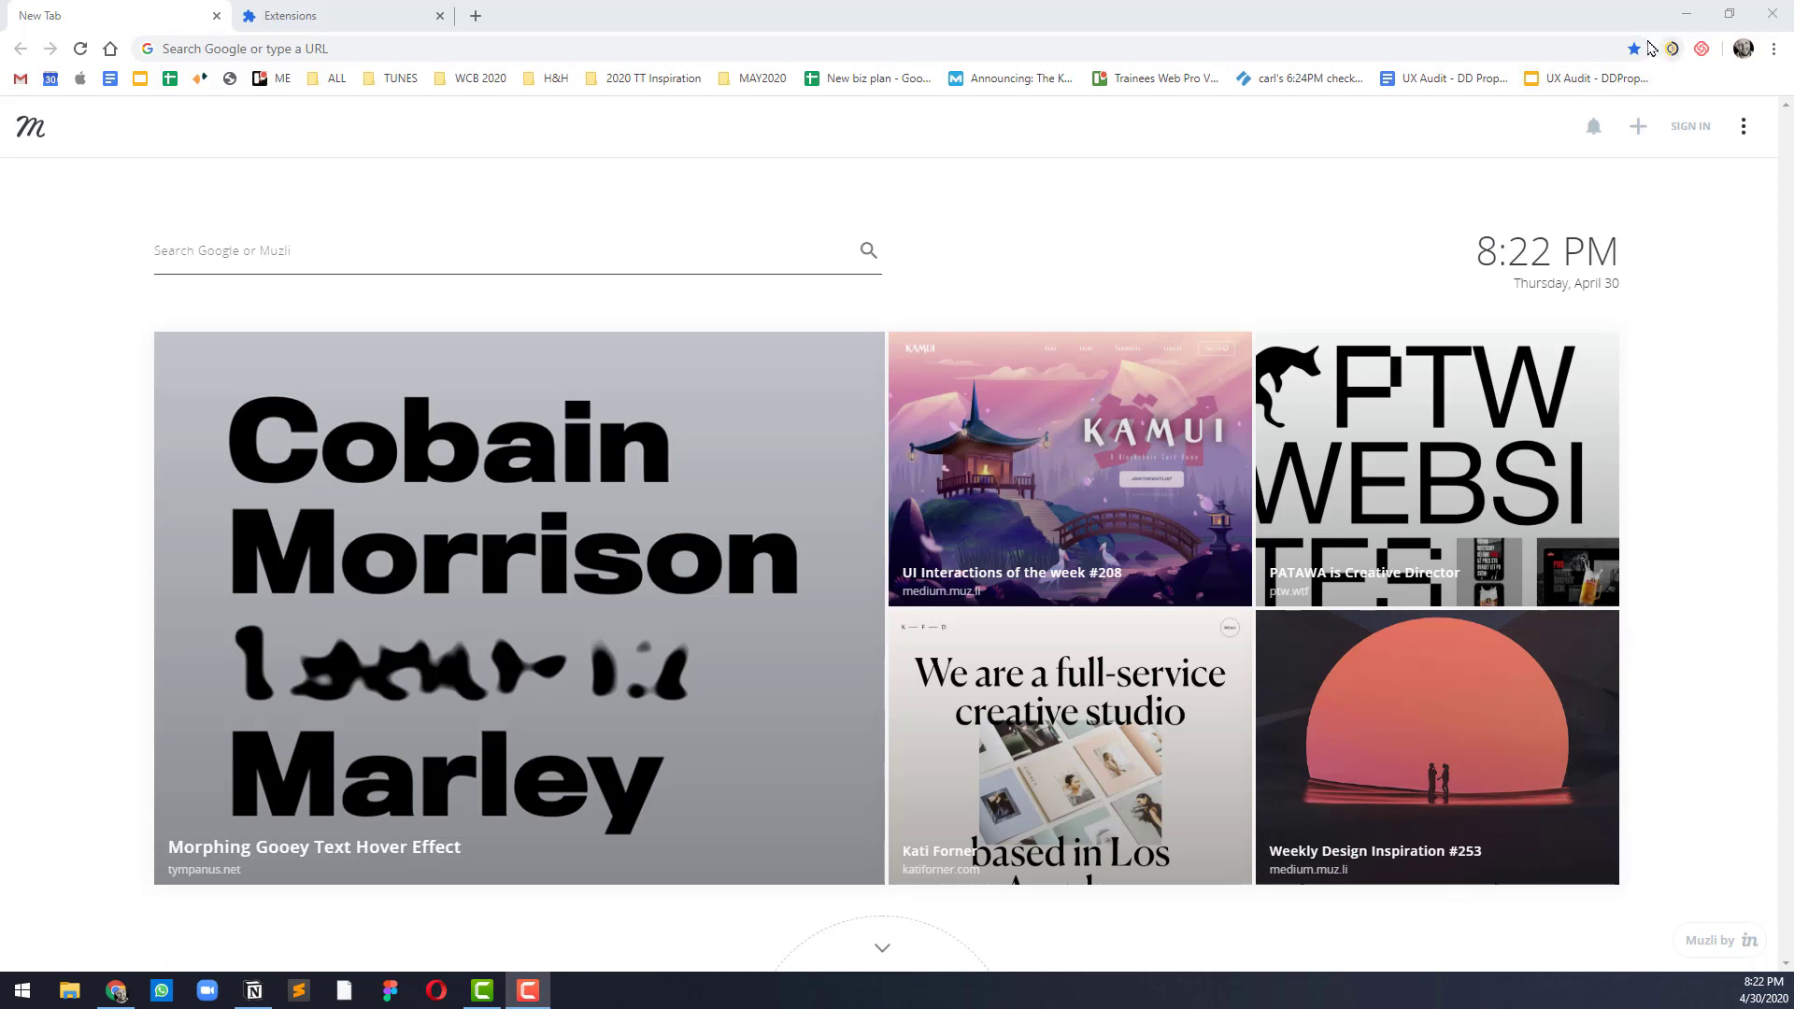
Step: Shorten the address bar to reveal all the pinned extension icons beside it
{"action": "left_click_drag", "start_coordinate": [1653, 49], "coordinate": [893, 37]}
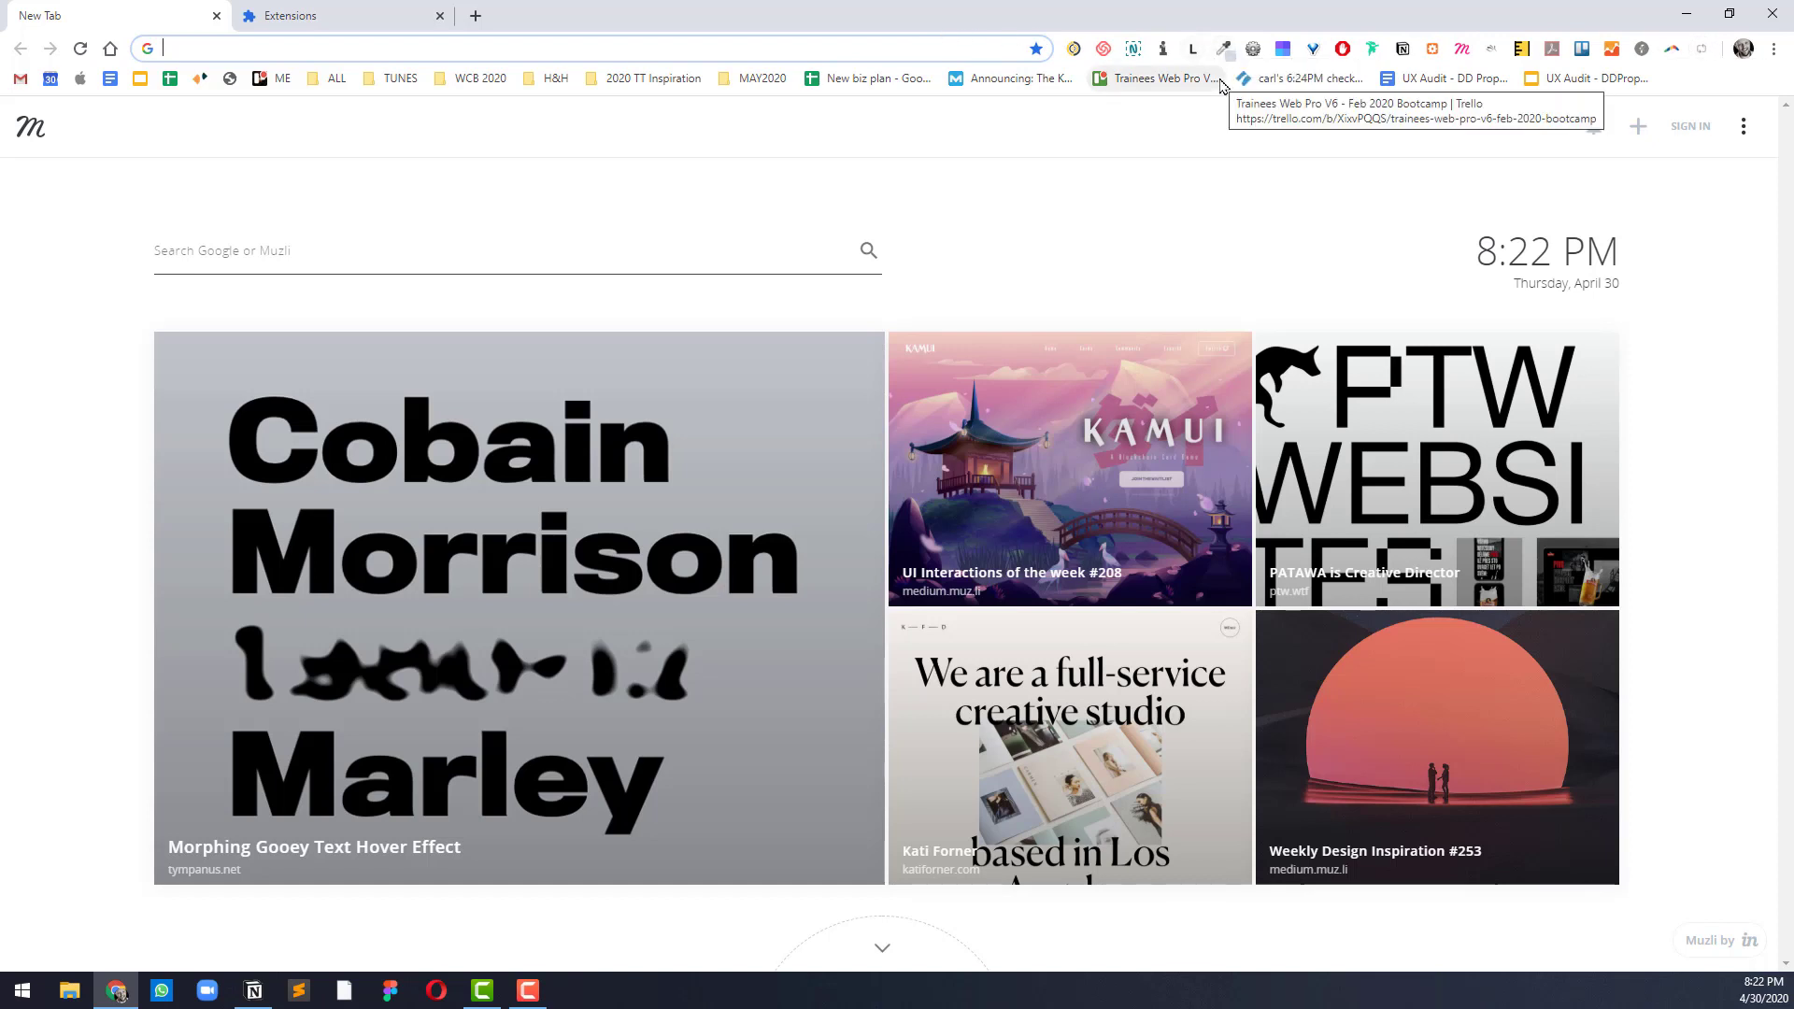
Step: Load youtube.com in a new tab and open the Liquicity Yearmix 2016 video
{"action": "left_click", "coordinate": [474, 21]}
{"action": "type", "text": "youtube.com"}
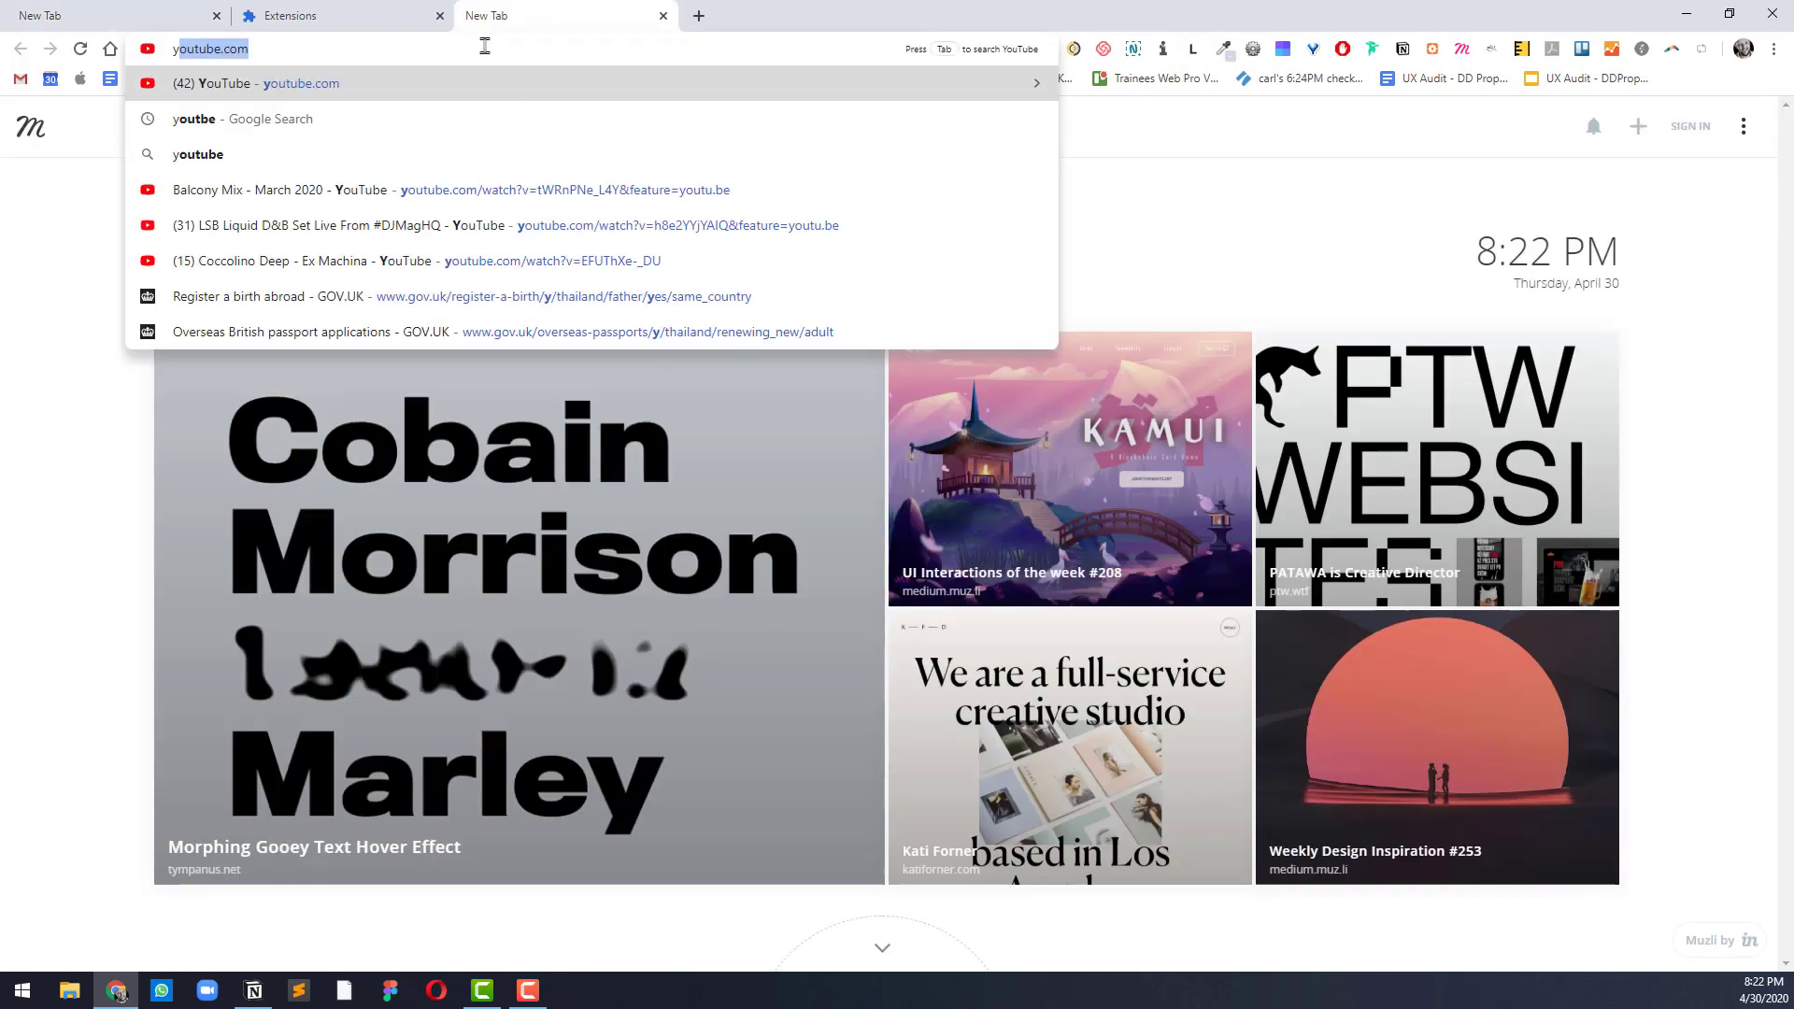
{"action": "key", "text": "Return"}
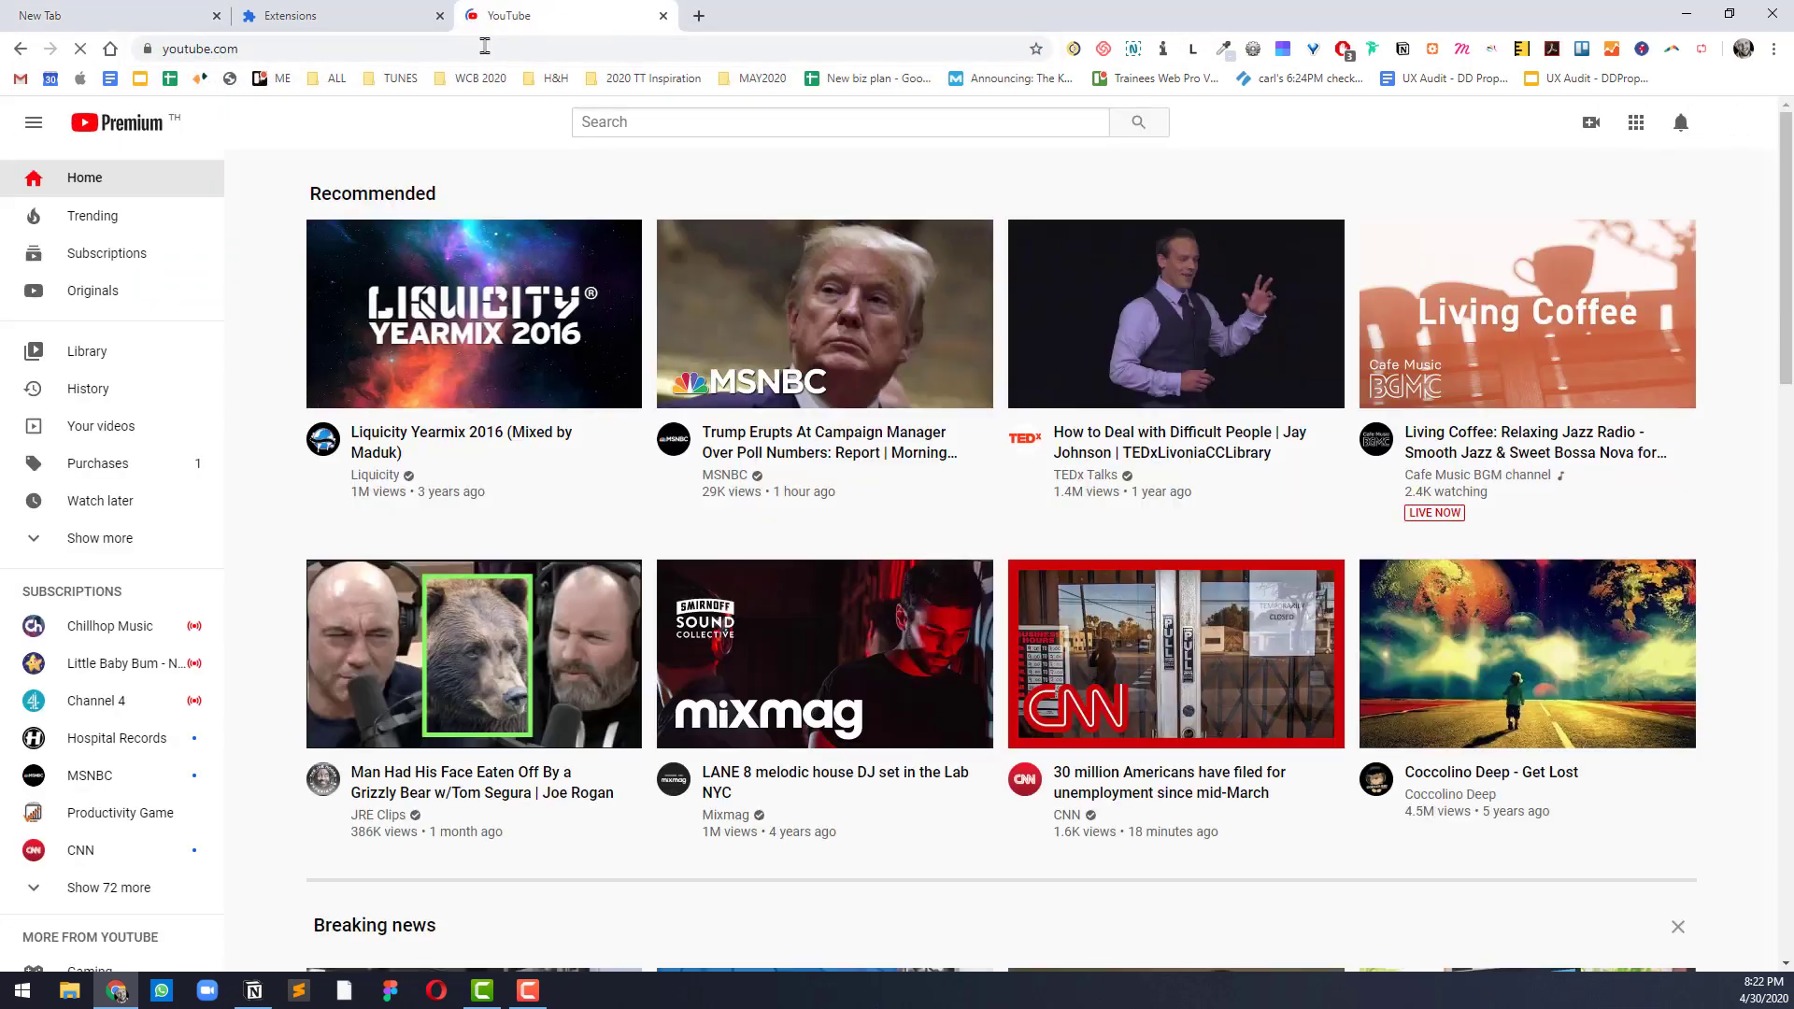
{"action": "left_click", "coordinate": [390, 432]}
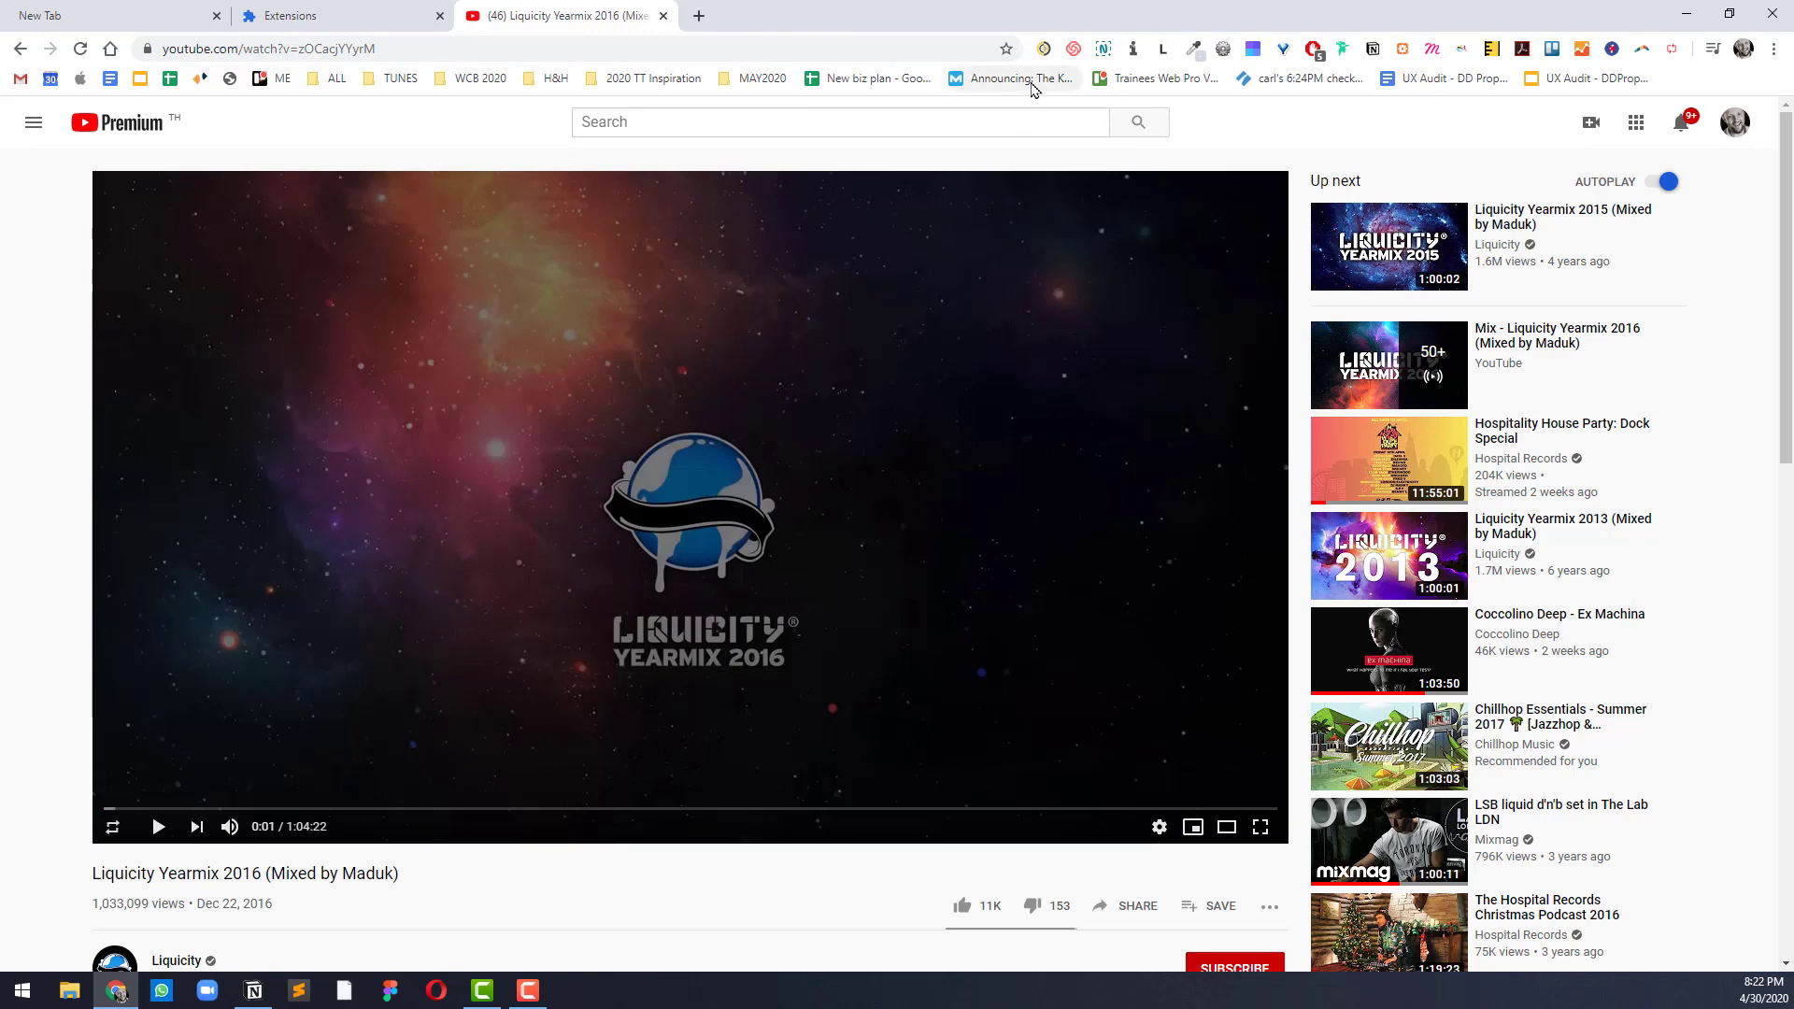
Step: Open metro.co.uk in another new tab
{"action": "left_click", "coordinate": [698, 16]}
{"action": "type", "text": "metro.co.uk"}
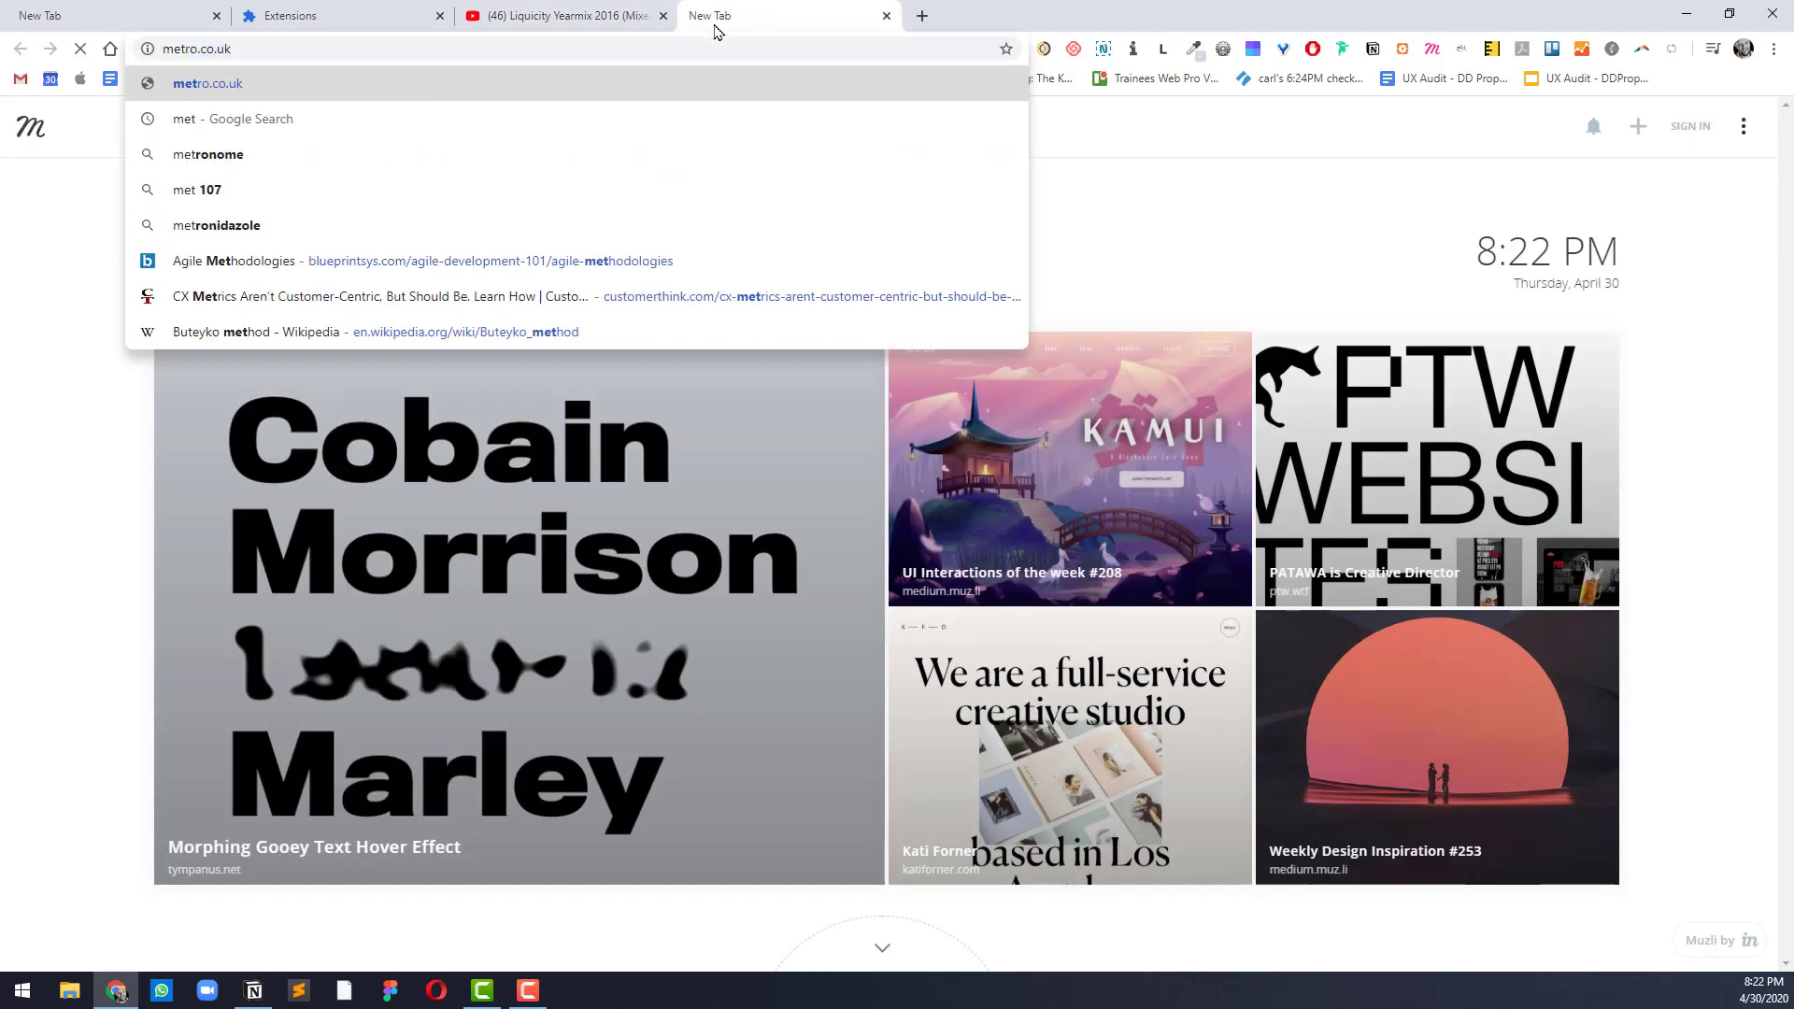
{"action": "key", "text": "Return"}
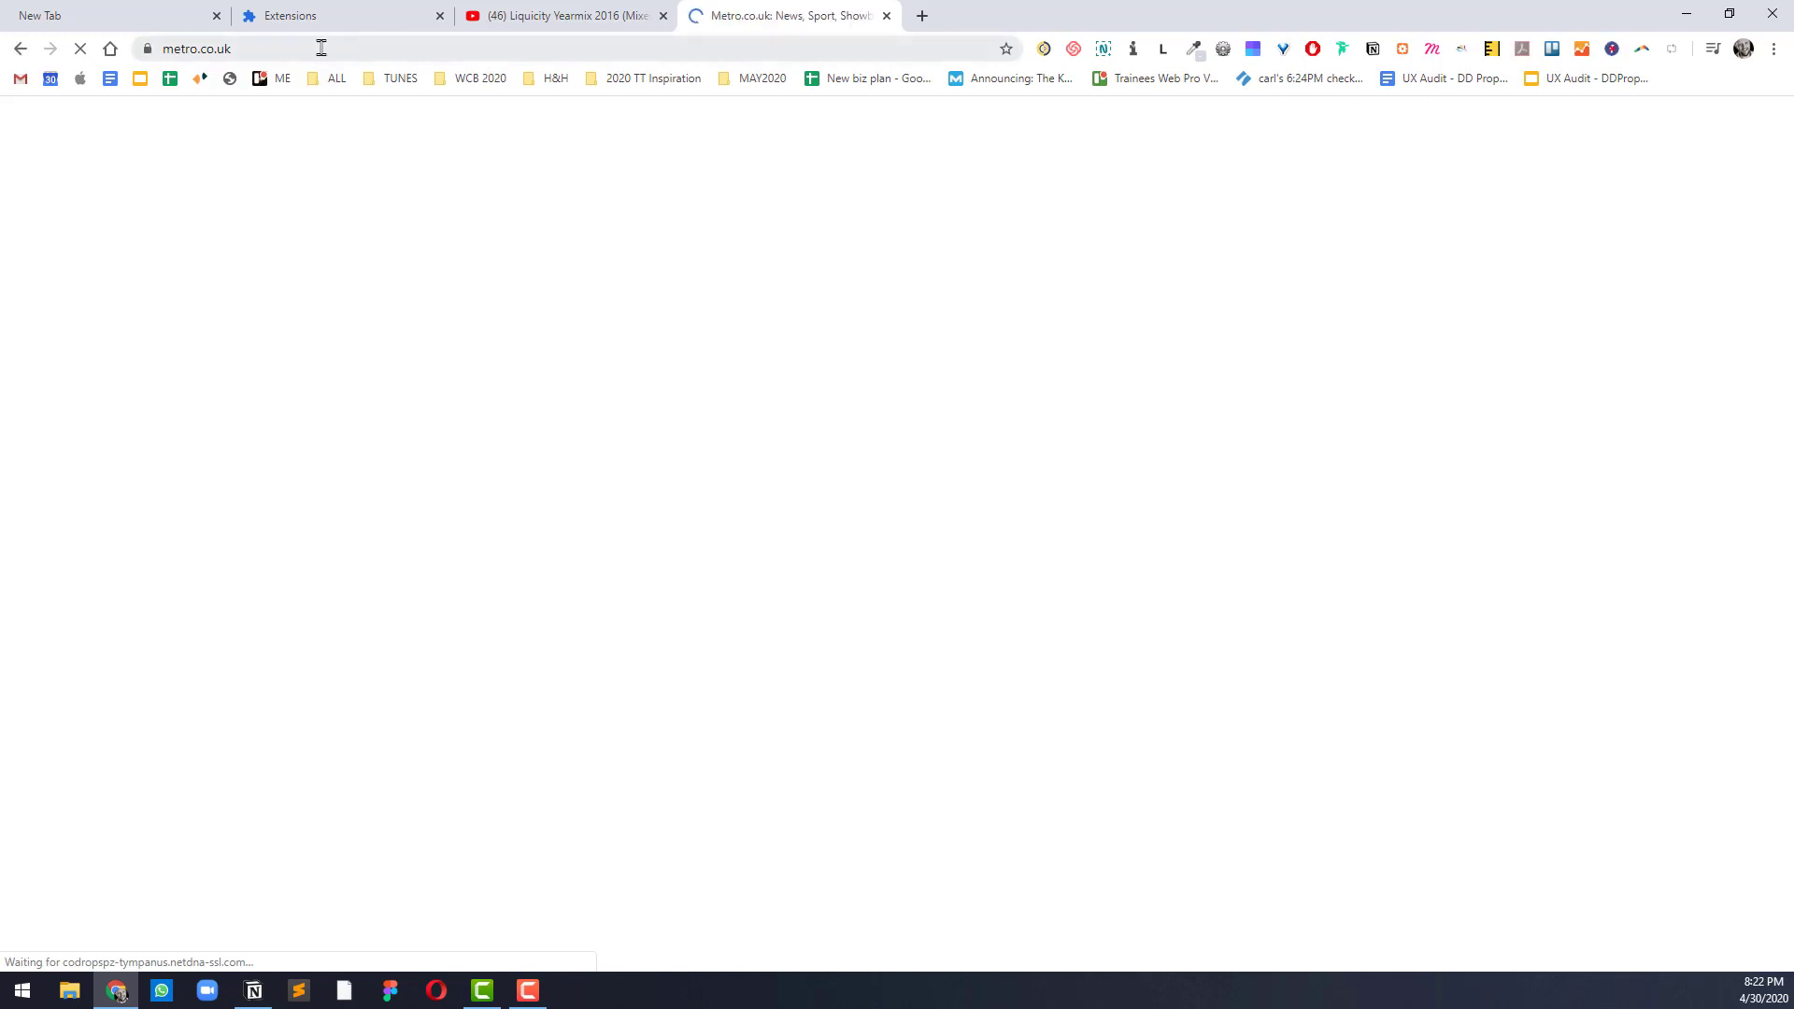
Step: Replace the Metro site with Netflix in the same tab and choose the first viewer profile
{"action": "left_click", "coordinate": [321, 48]}
{"action": "type", "text": "net"}
{"action": "key", "text": "Return"}
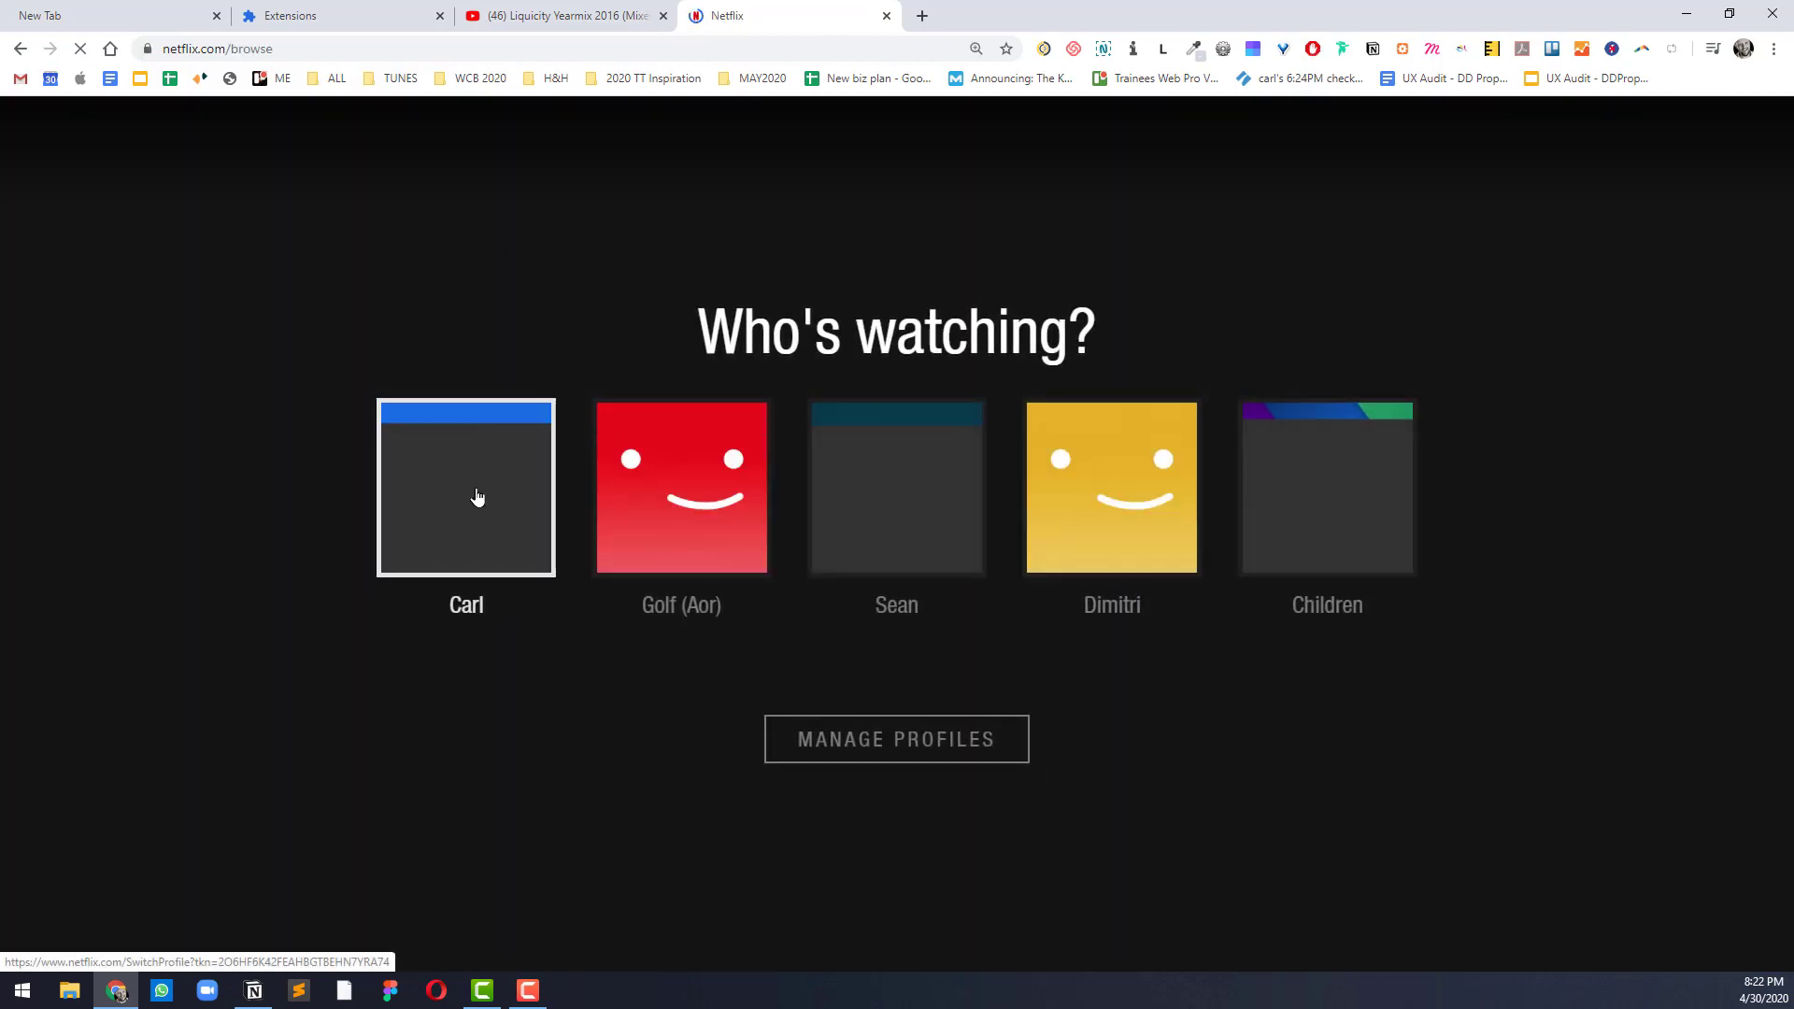
{"action": "left_click", "coordinate": [457, 481]}
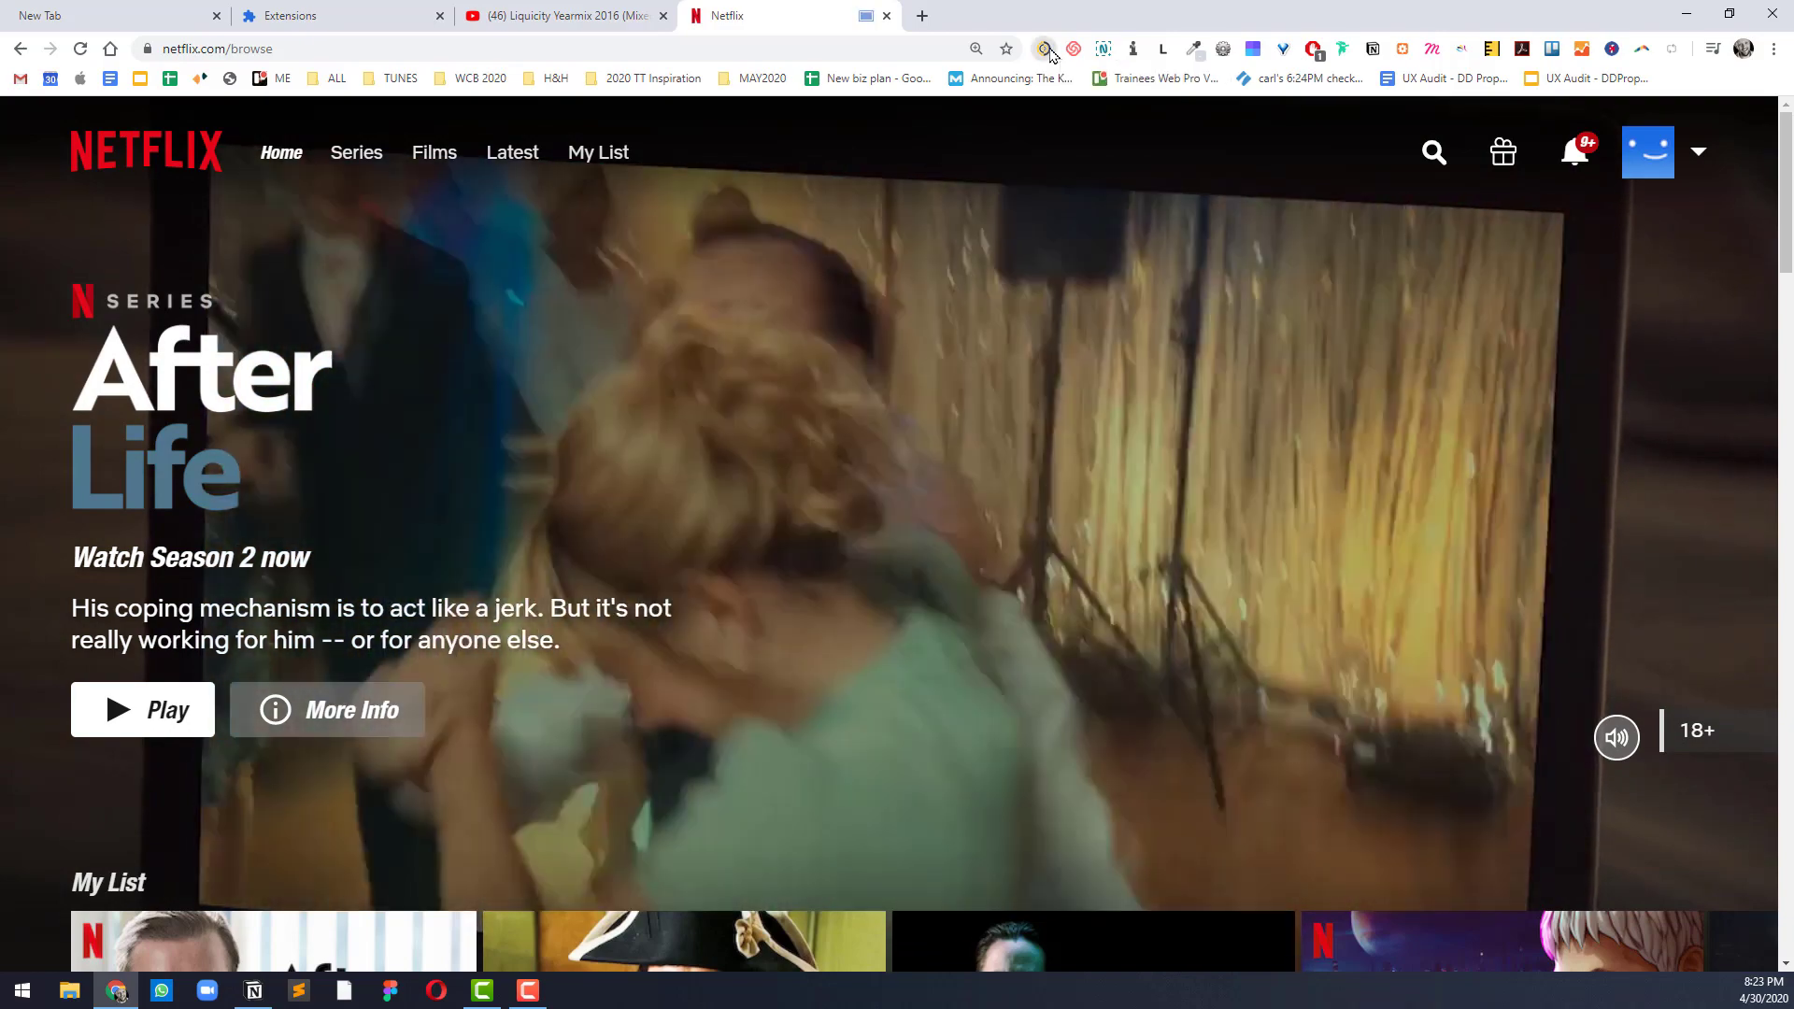
Step: Show the Ears Audio Toolkit equalizer for Netflix and close the Netflix tab
{"action": "left_click", "coordinate": [1047, 50]}
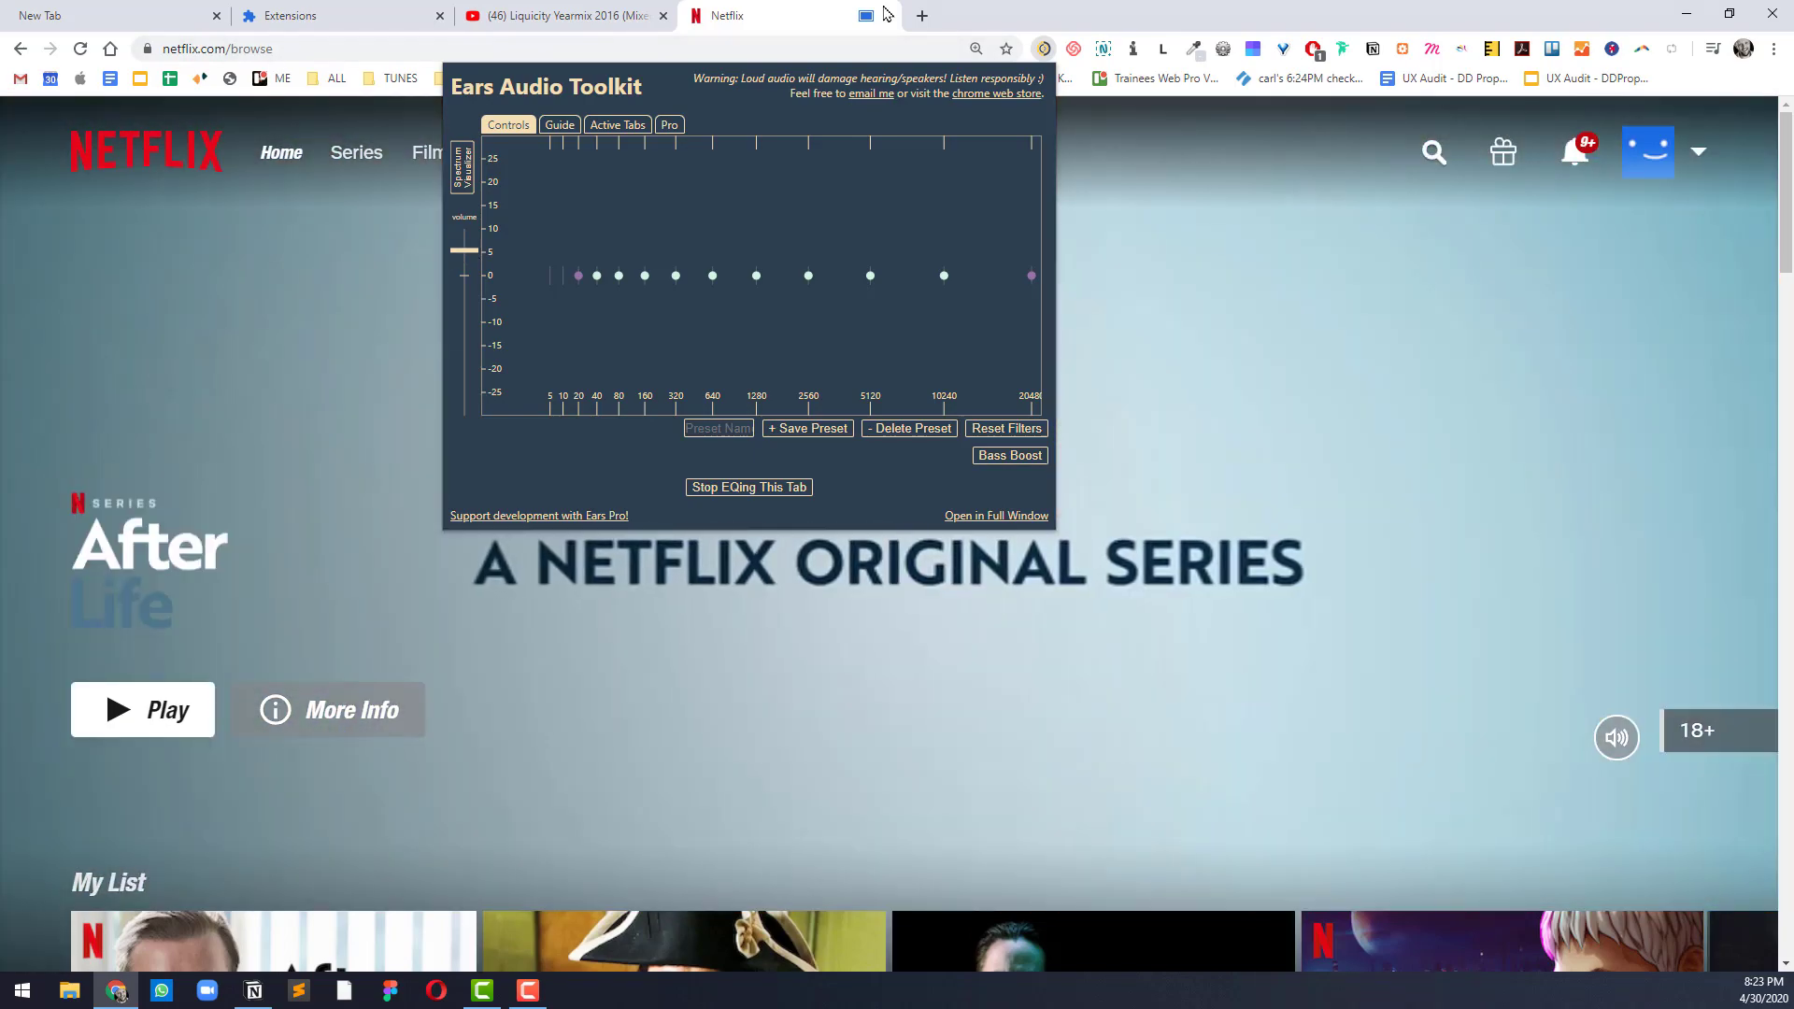
{"action": "left_click", "coordinate": [885, 15]}
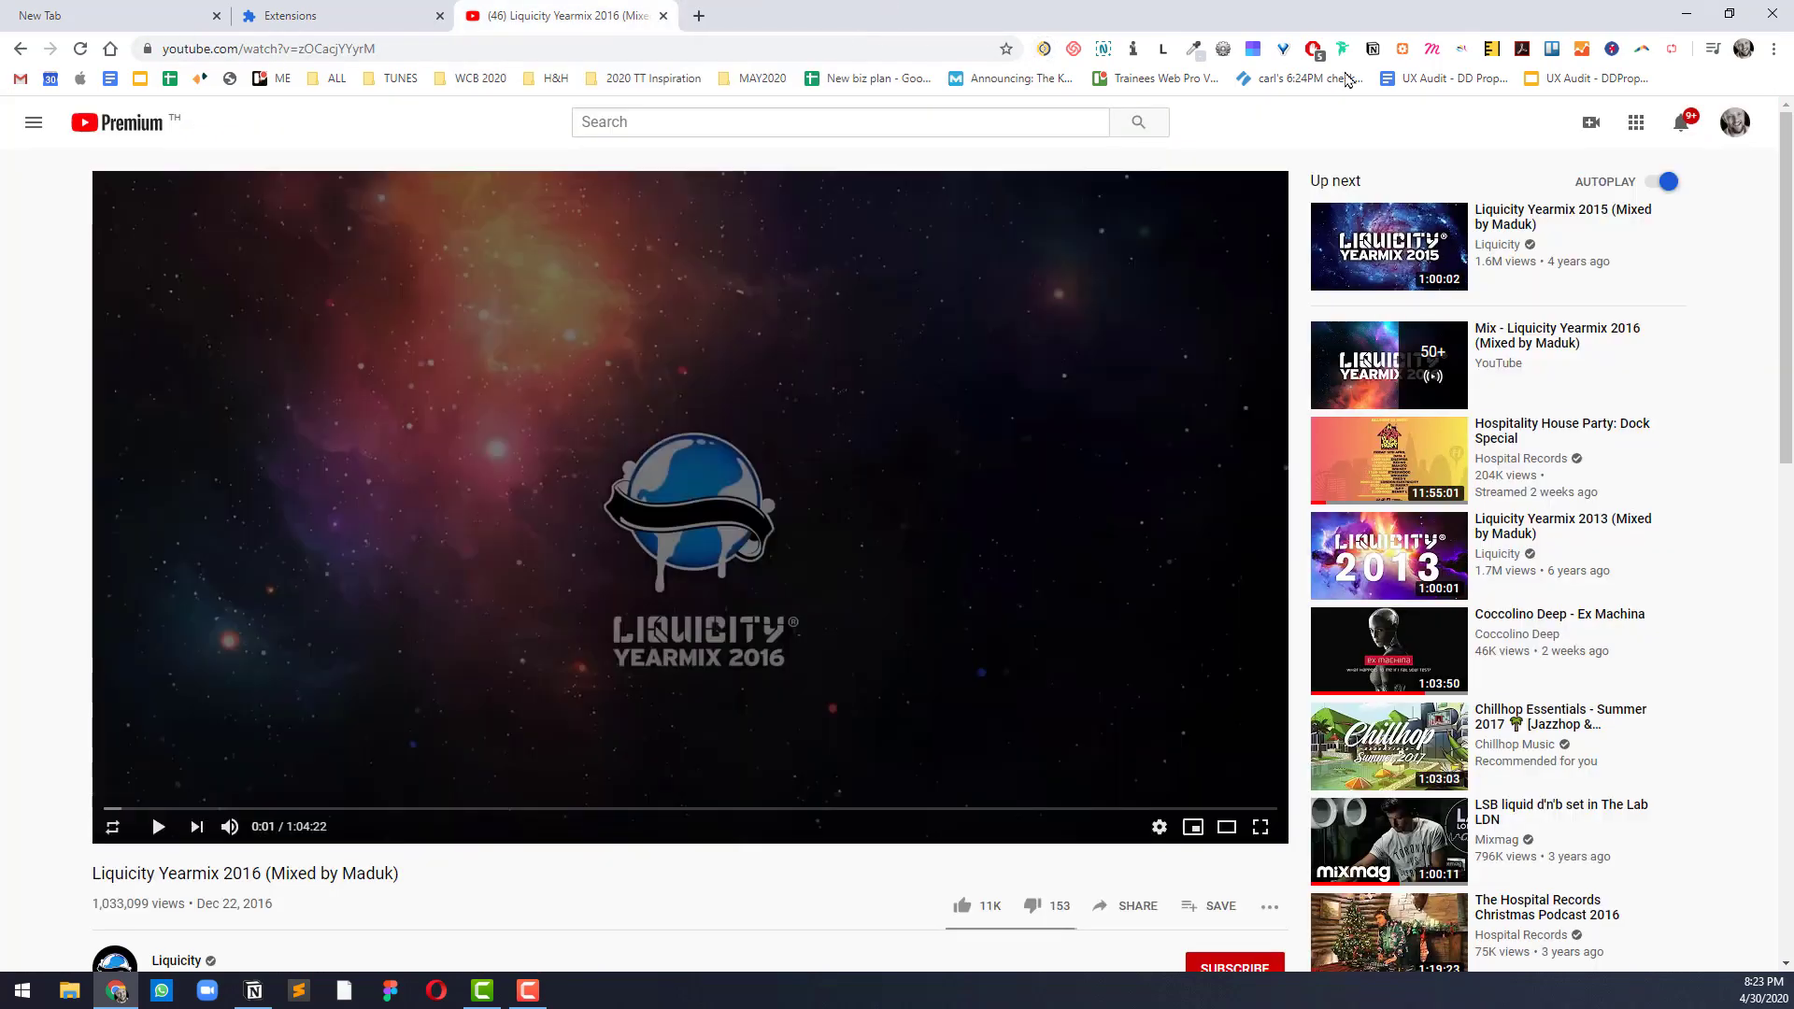
Step: Show the Ears Audio Toolkit equalizer for the YouTube video, dismiss it and bring up the Loom recording options
{"action": "left_click", "coordinate": [1044, 50]}
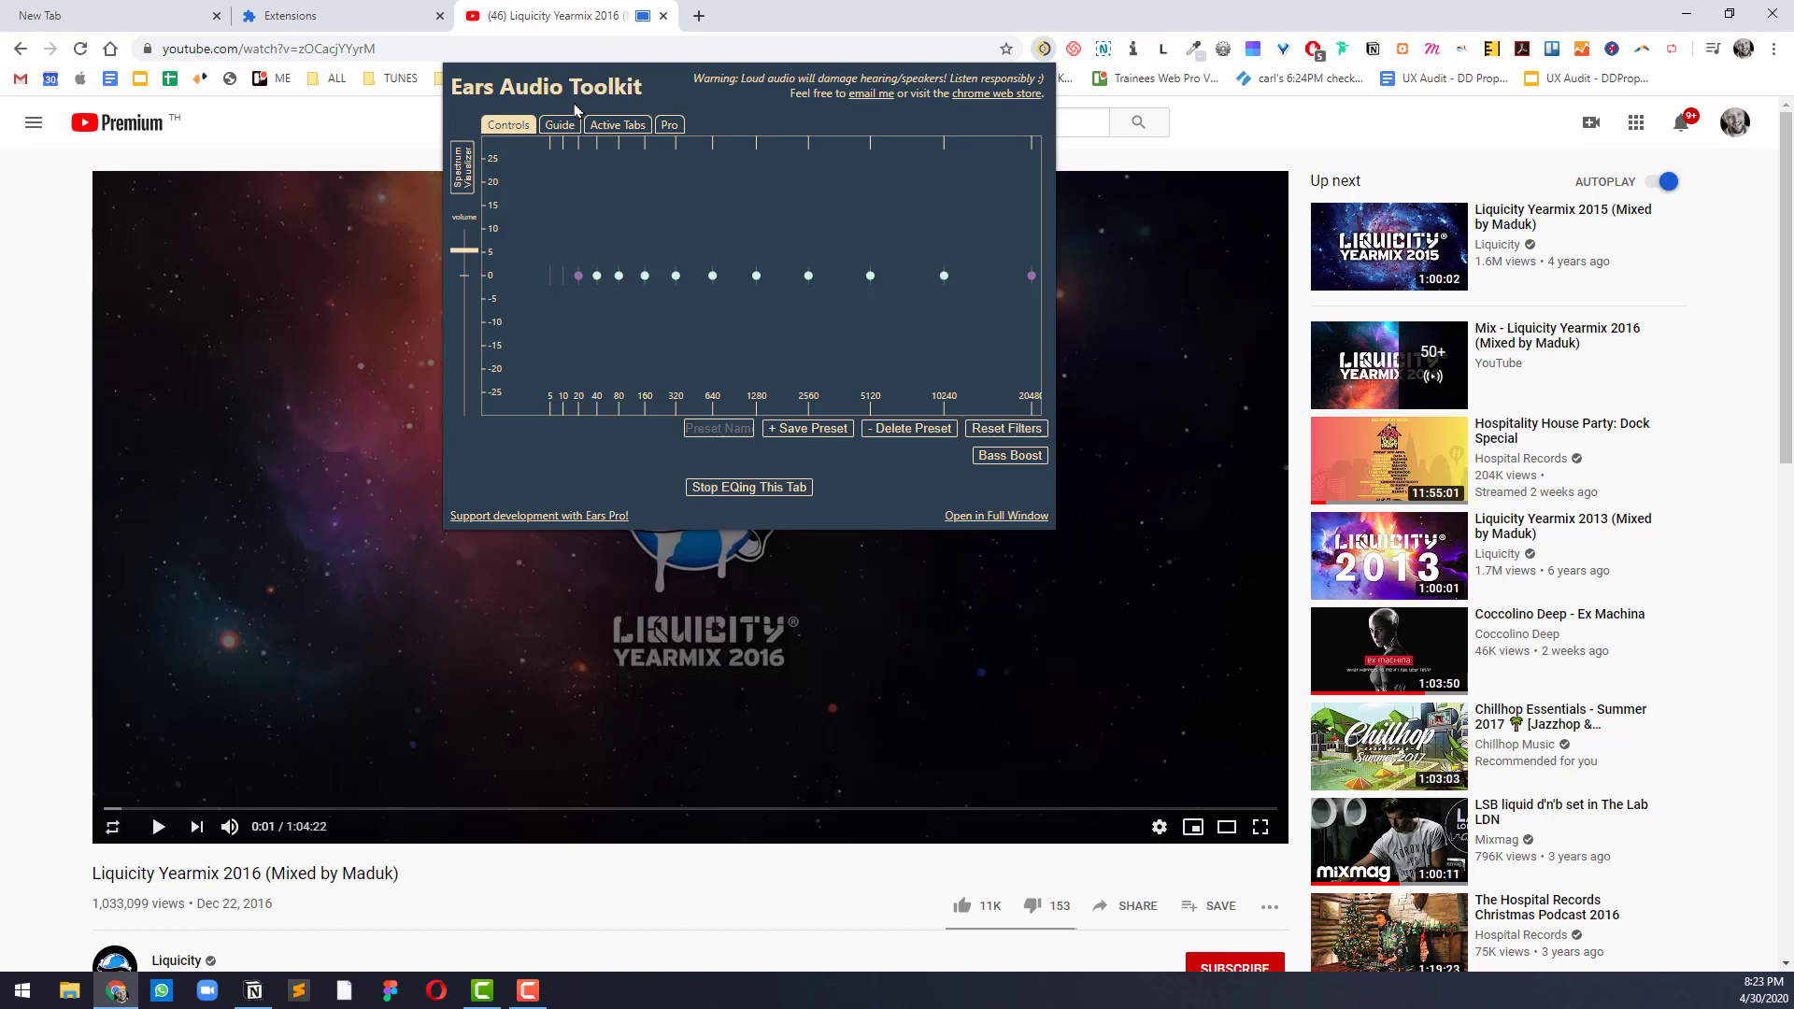
{"action": "left_click", "coordinate": [840, 5]}
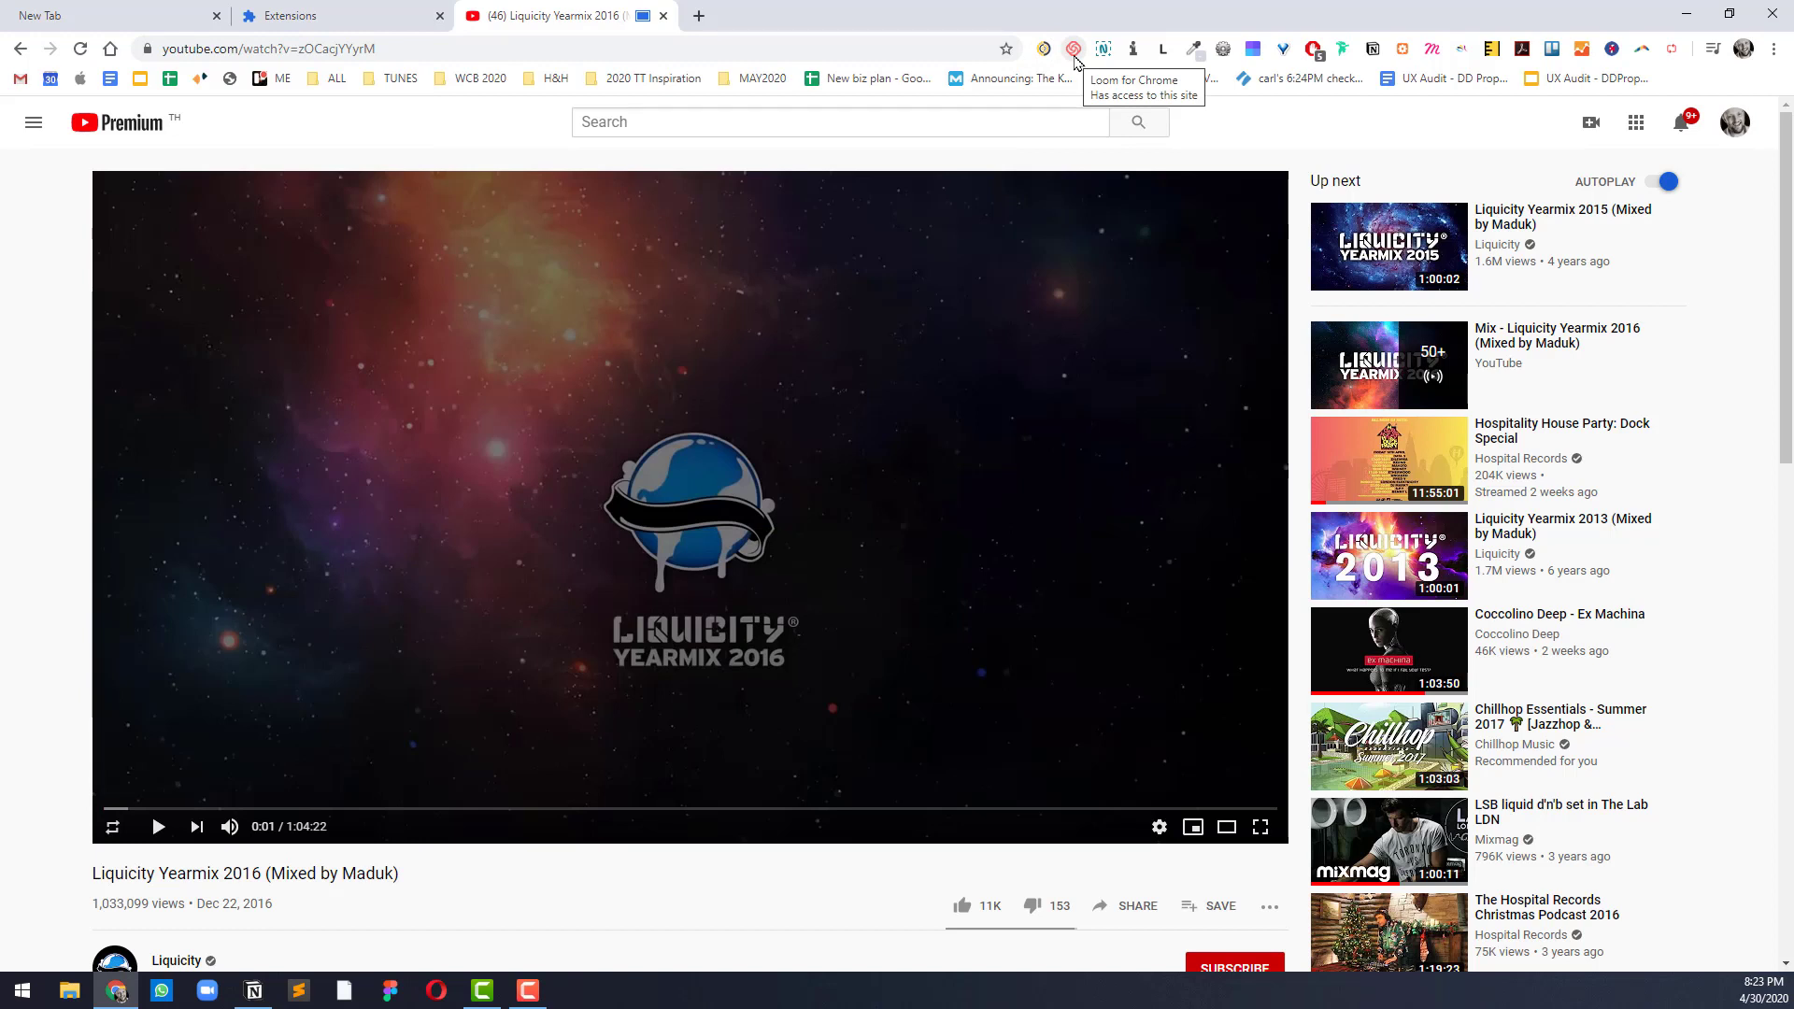
{"action": "left_click", "coordinate": [1074, 57]}
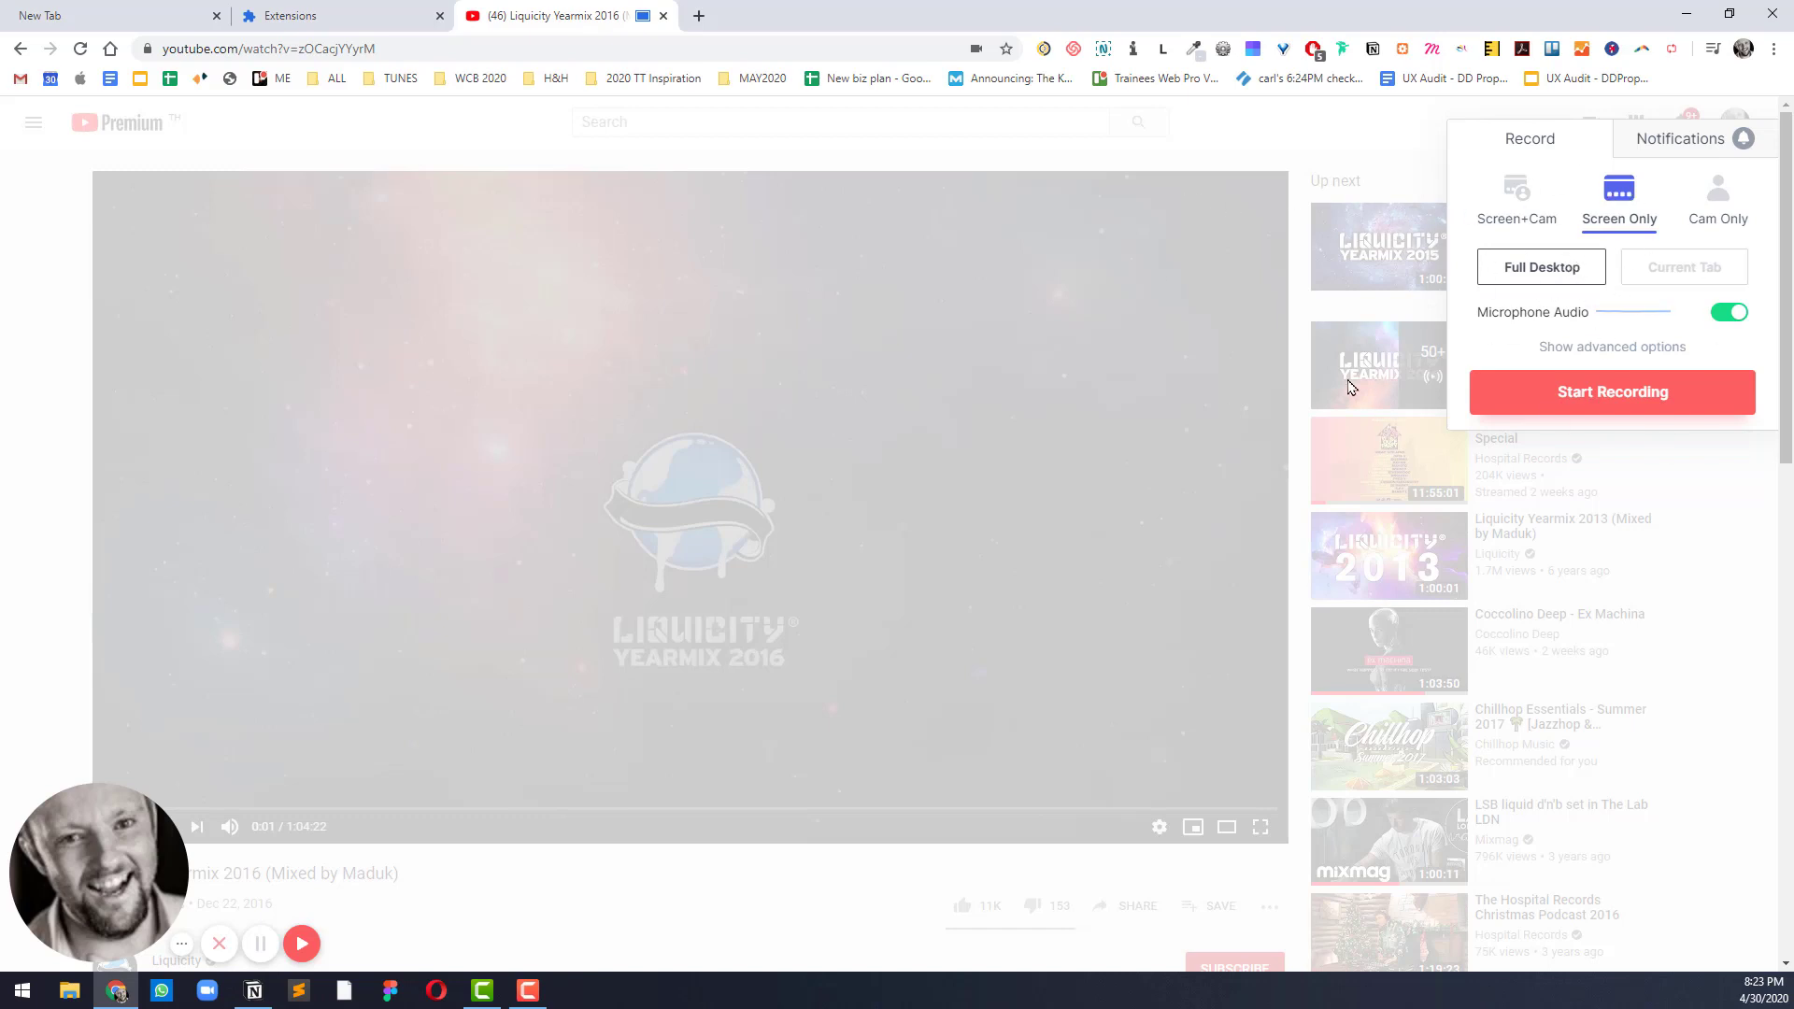
Step: Search the web for "loom" in a new tab and open the Loom website
{"action": "left_click", "coordinate": [699, 16]}
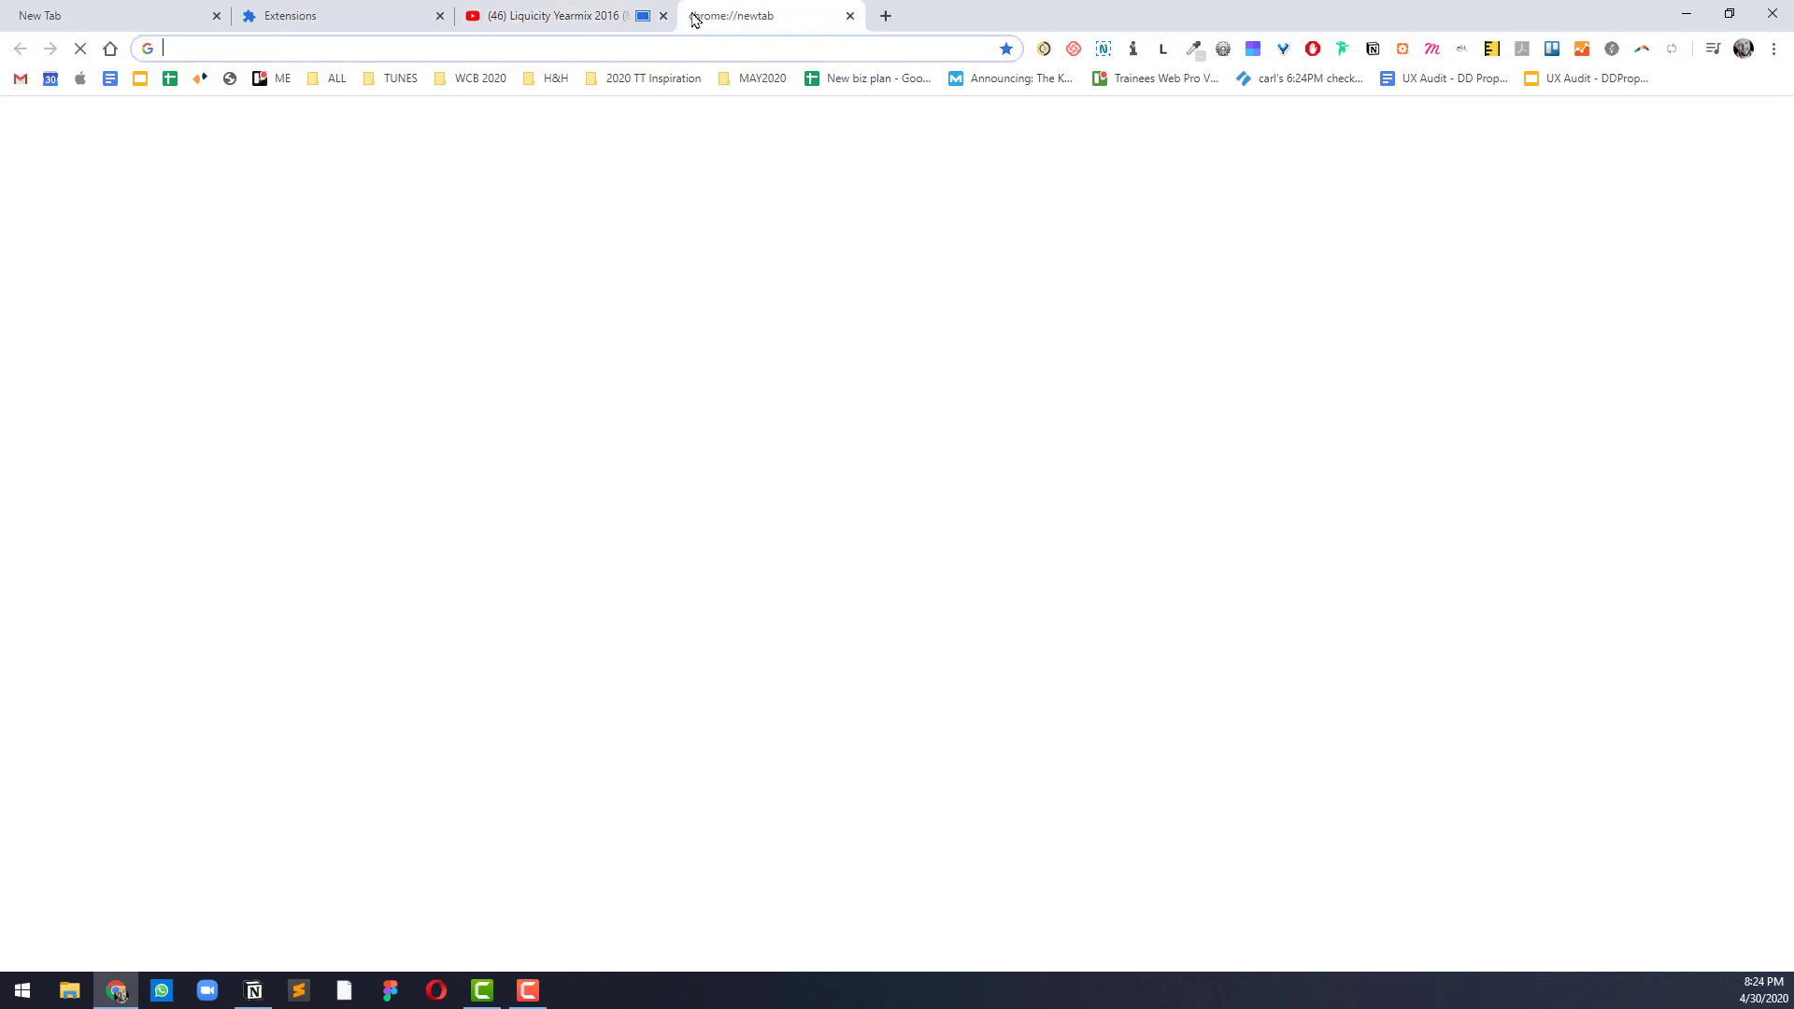
{"action": "type", "text": "loom"}
{"action": "key", "text": "Return"}
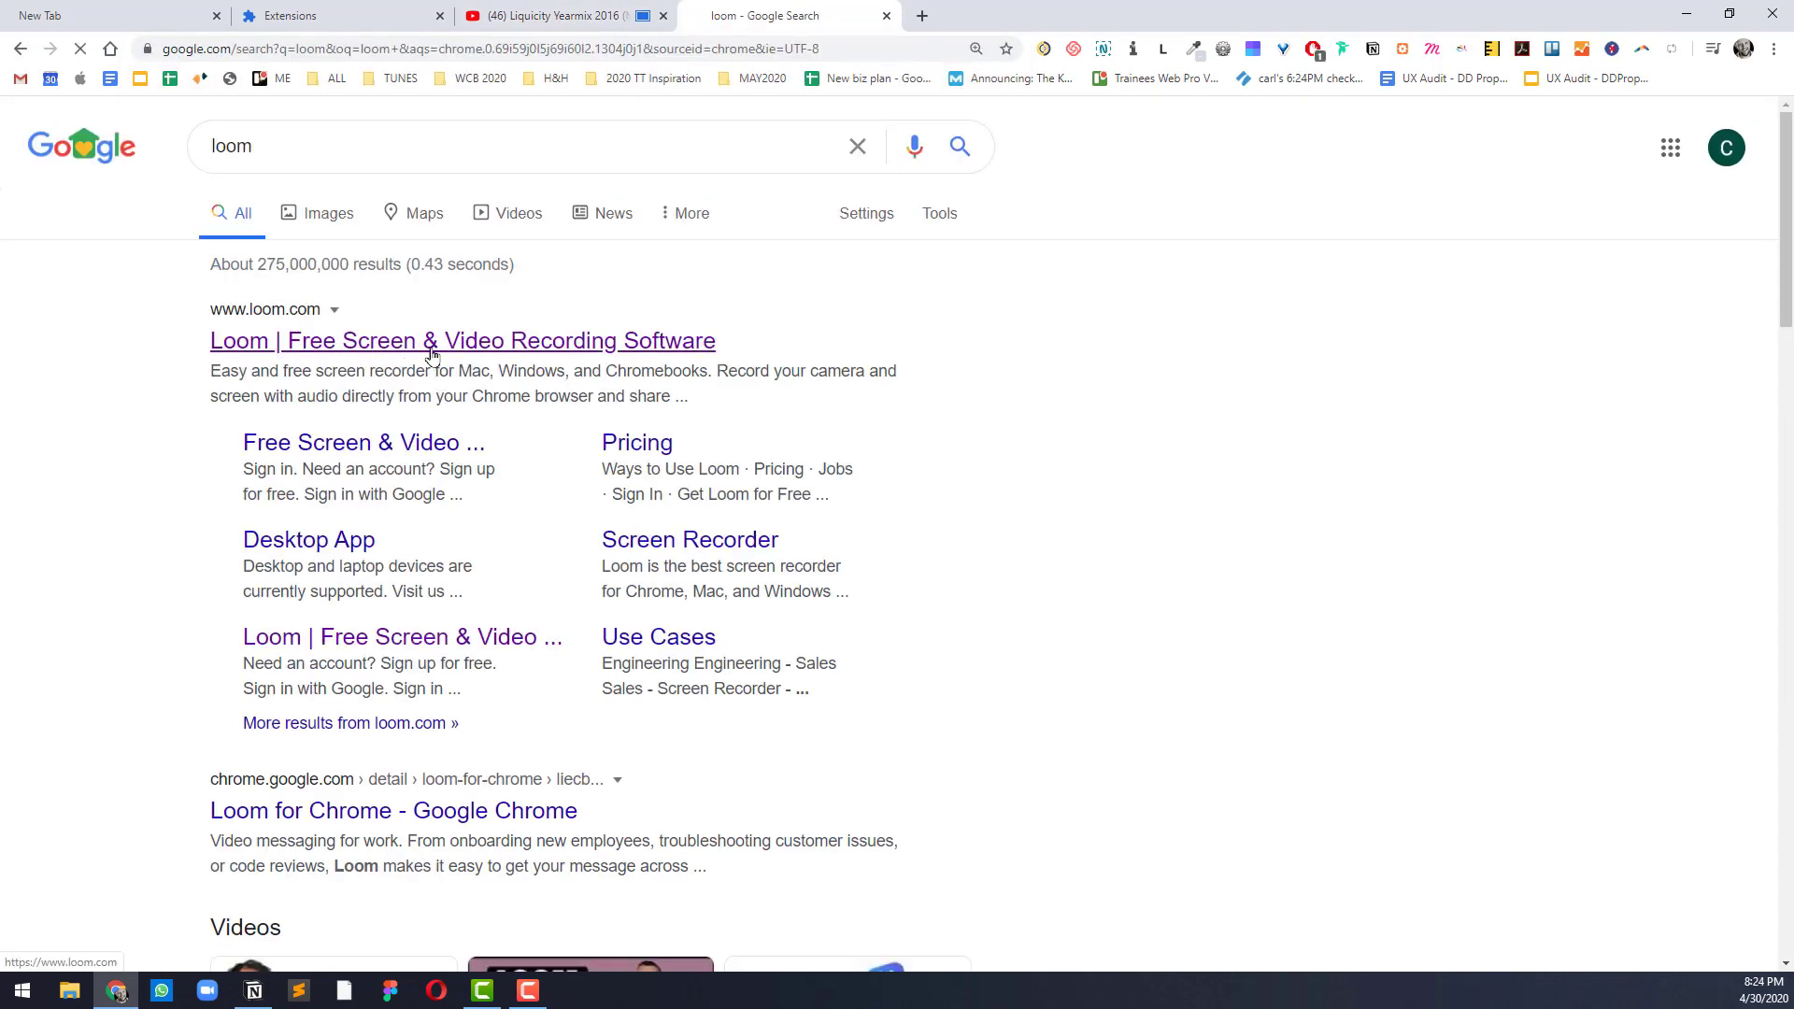
{"action": "left_click", "coordinate": [428, 348]}
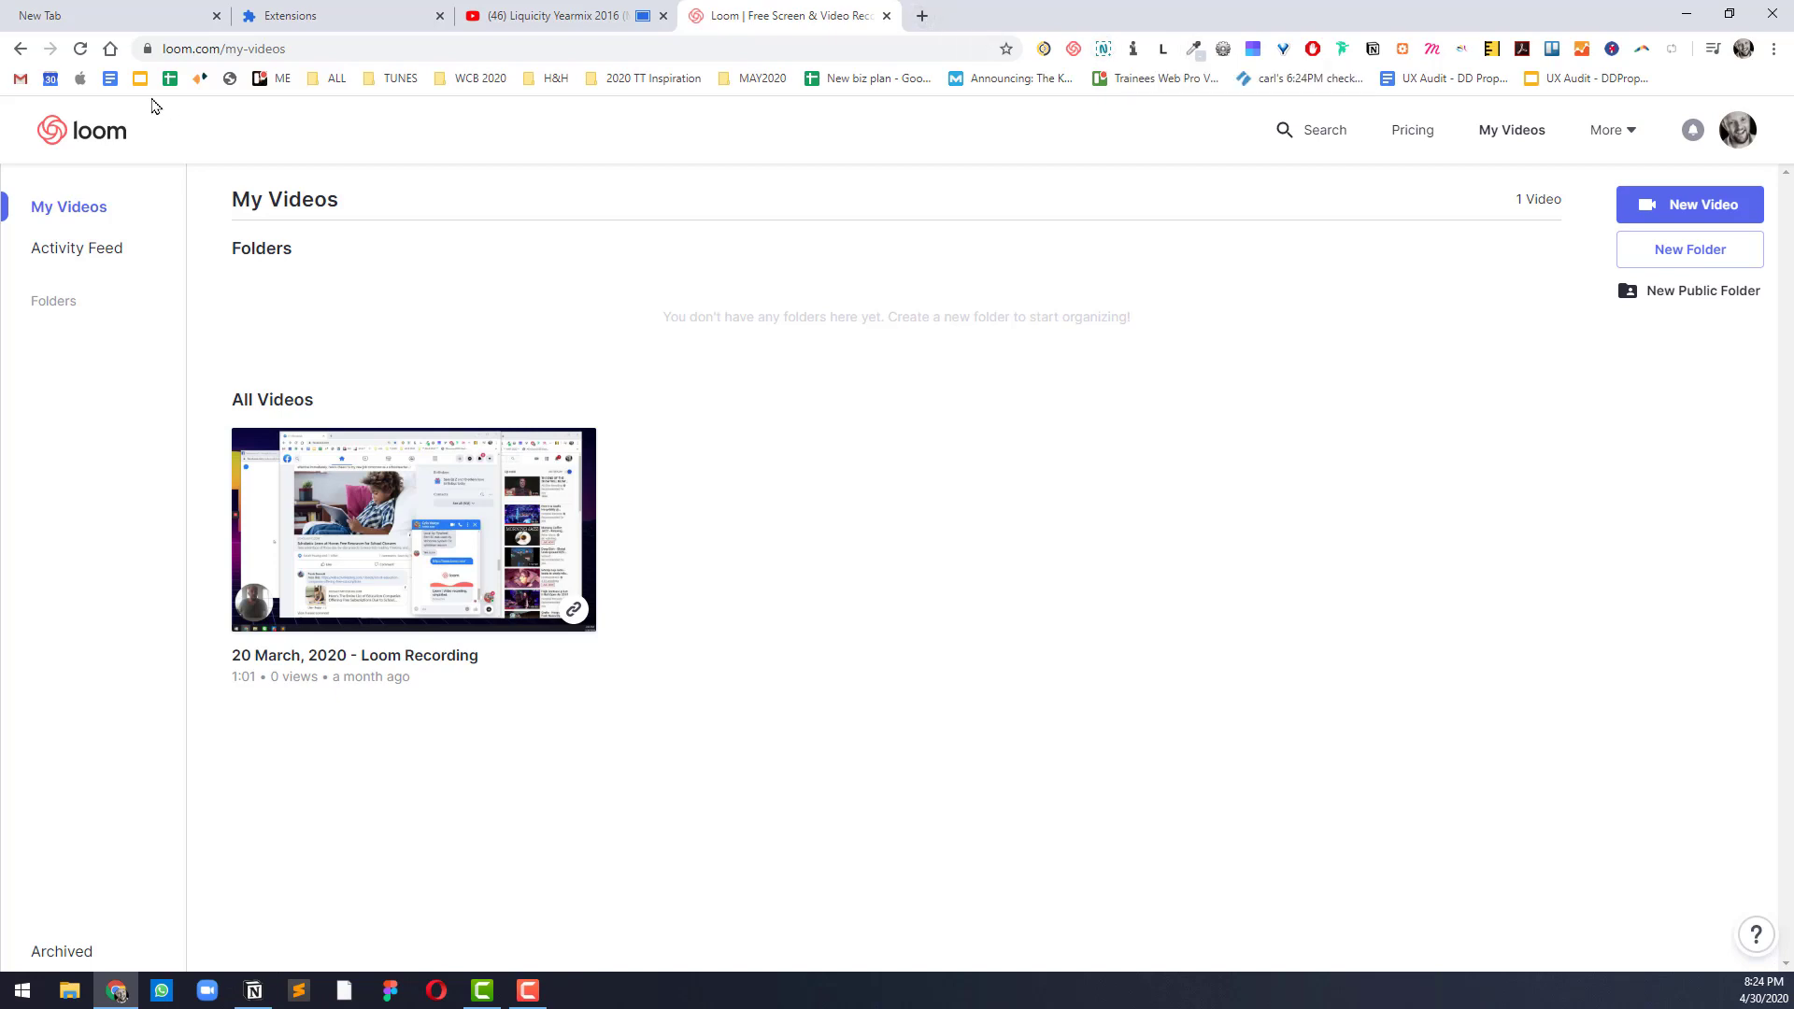
Step: Load webcoursesbangkok.com in the Loom tab
{"action": "left_click", "coordinate": [249, 52]}
{"action": "type", "text": "webcoursesbangkok.com"}
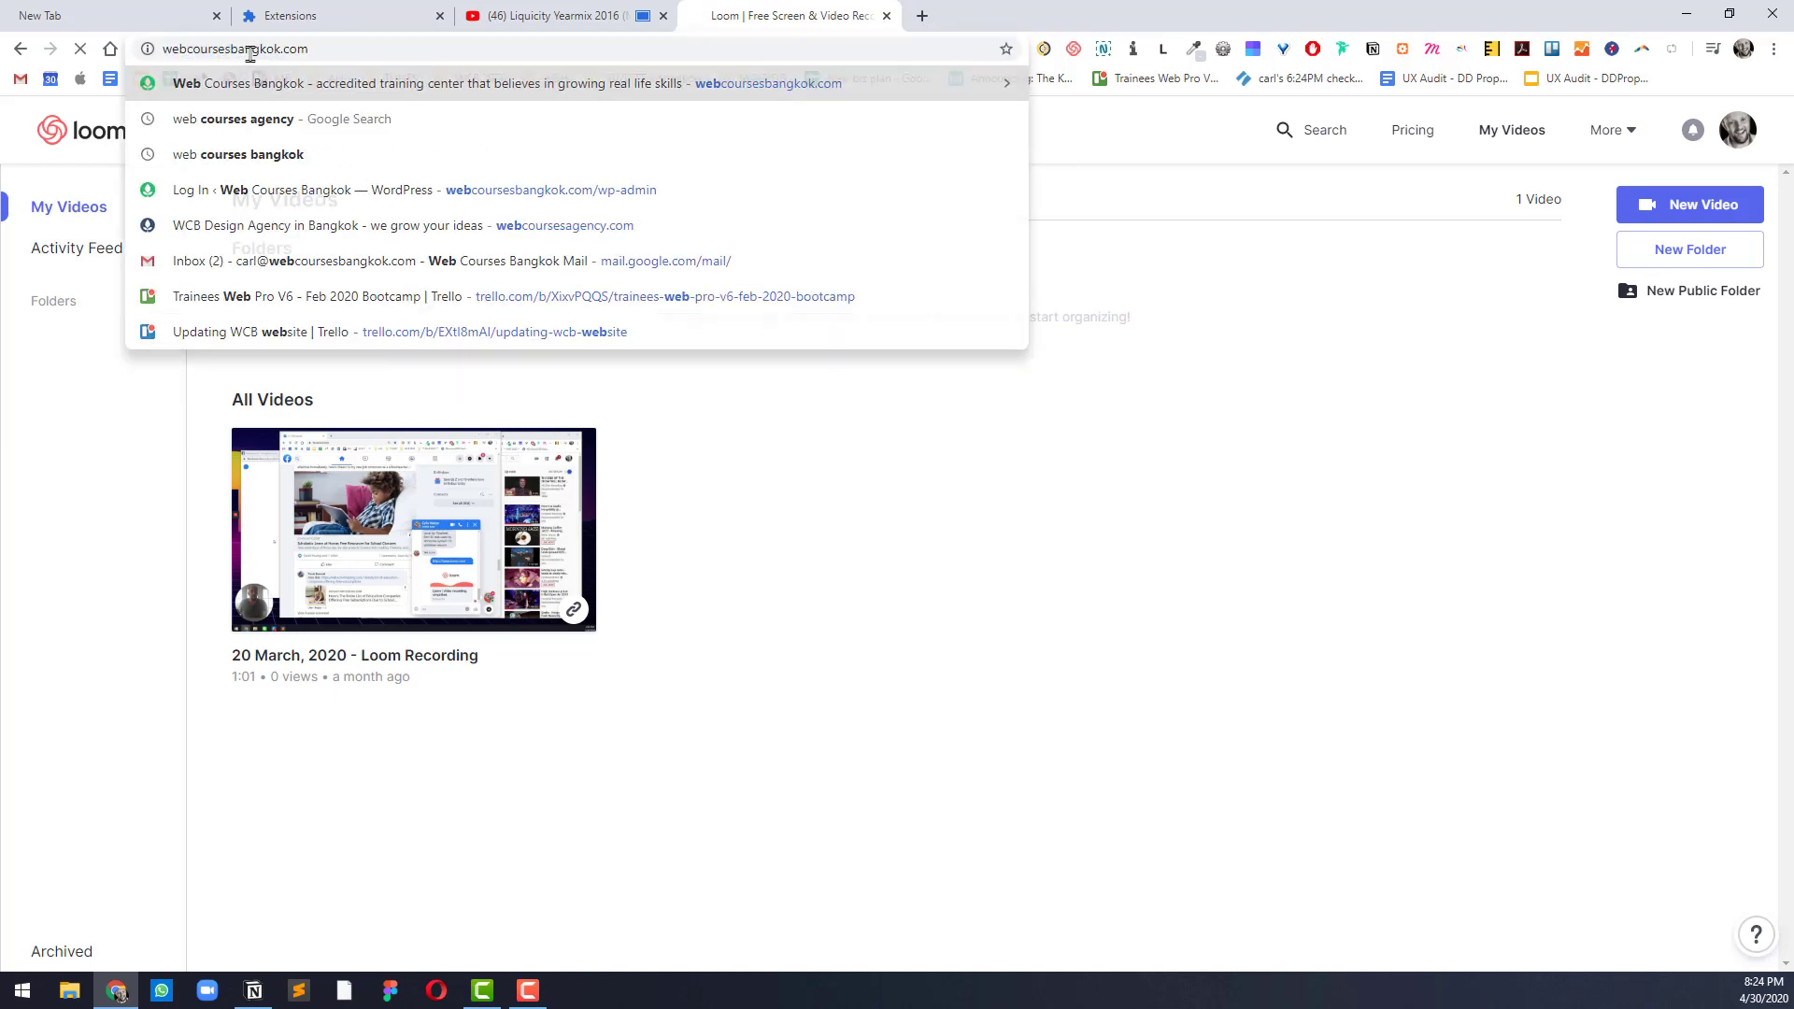
{"action": "key", "text": "Return"}
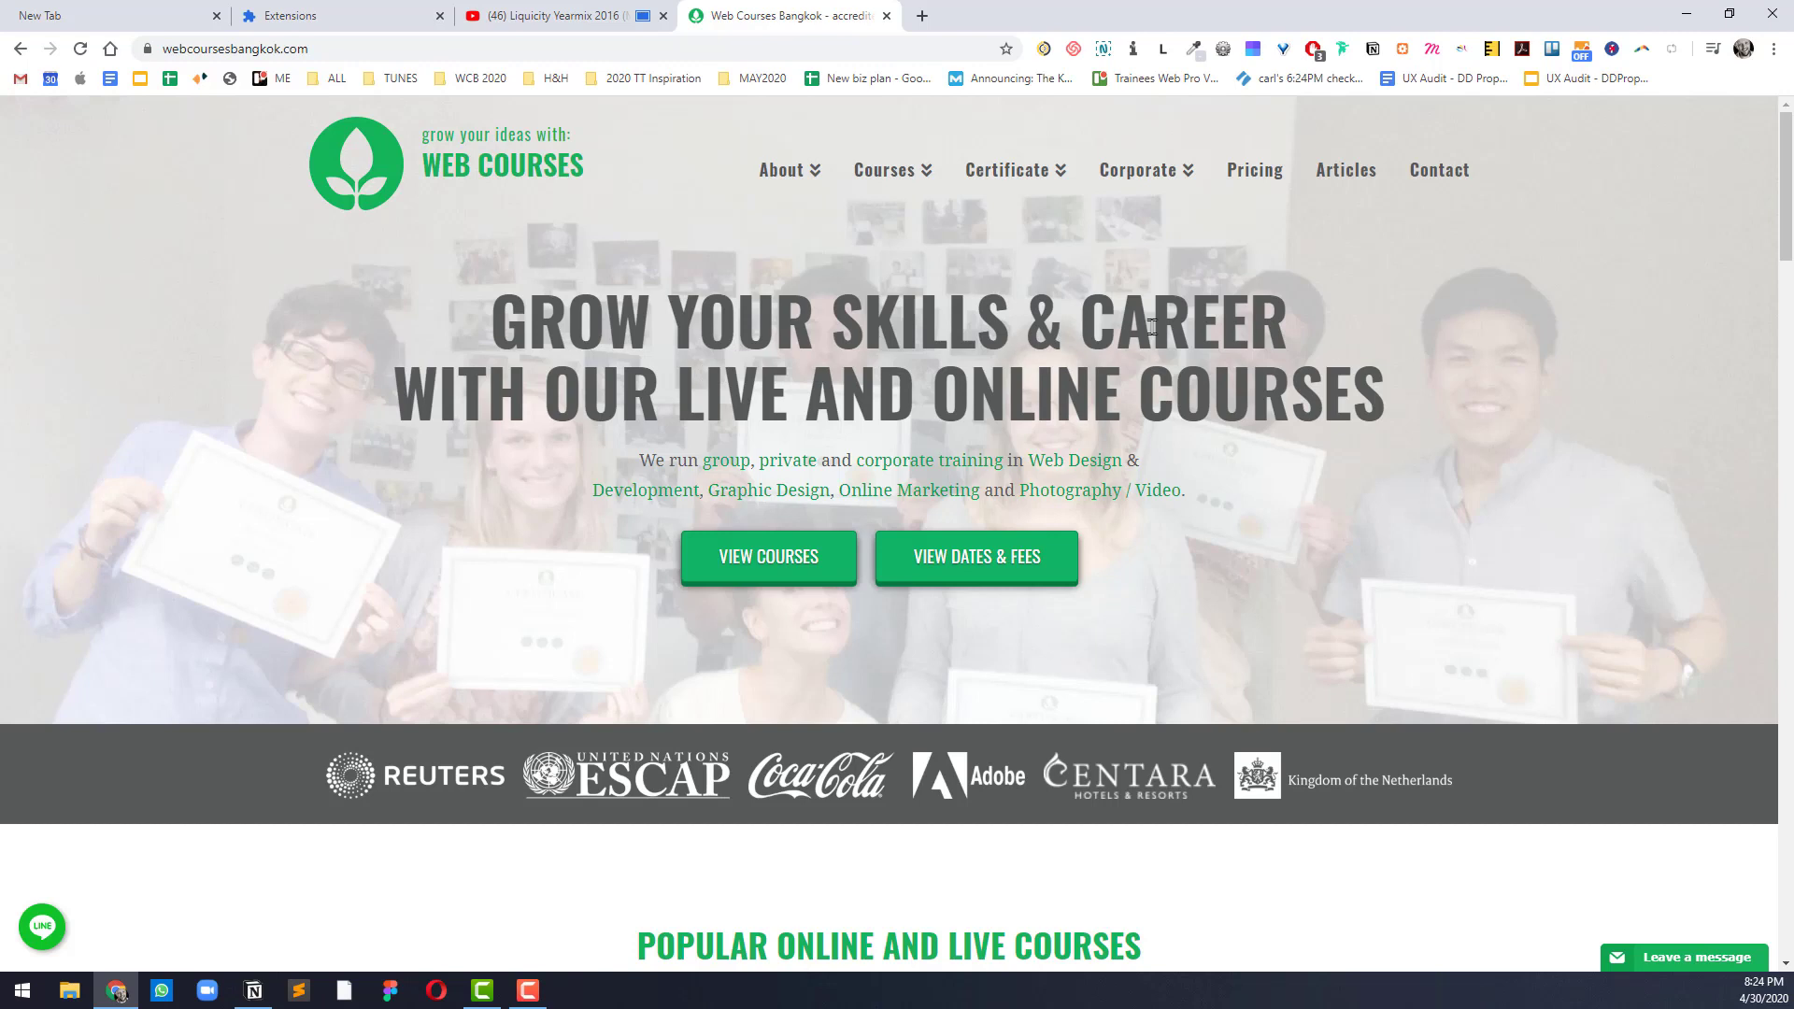
{"action": "left_click_drag", "start_coordinate": [435, 384], "coordinate": [1461, 388]}
{"action": "left_click", "coordinate": [1286, 383]}
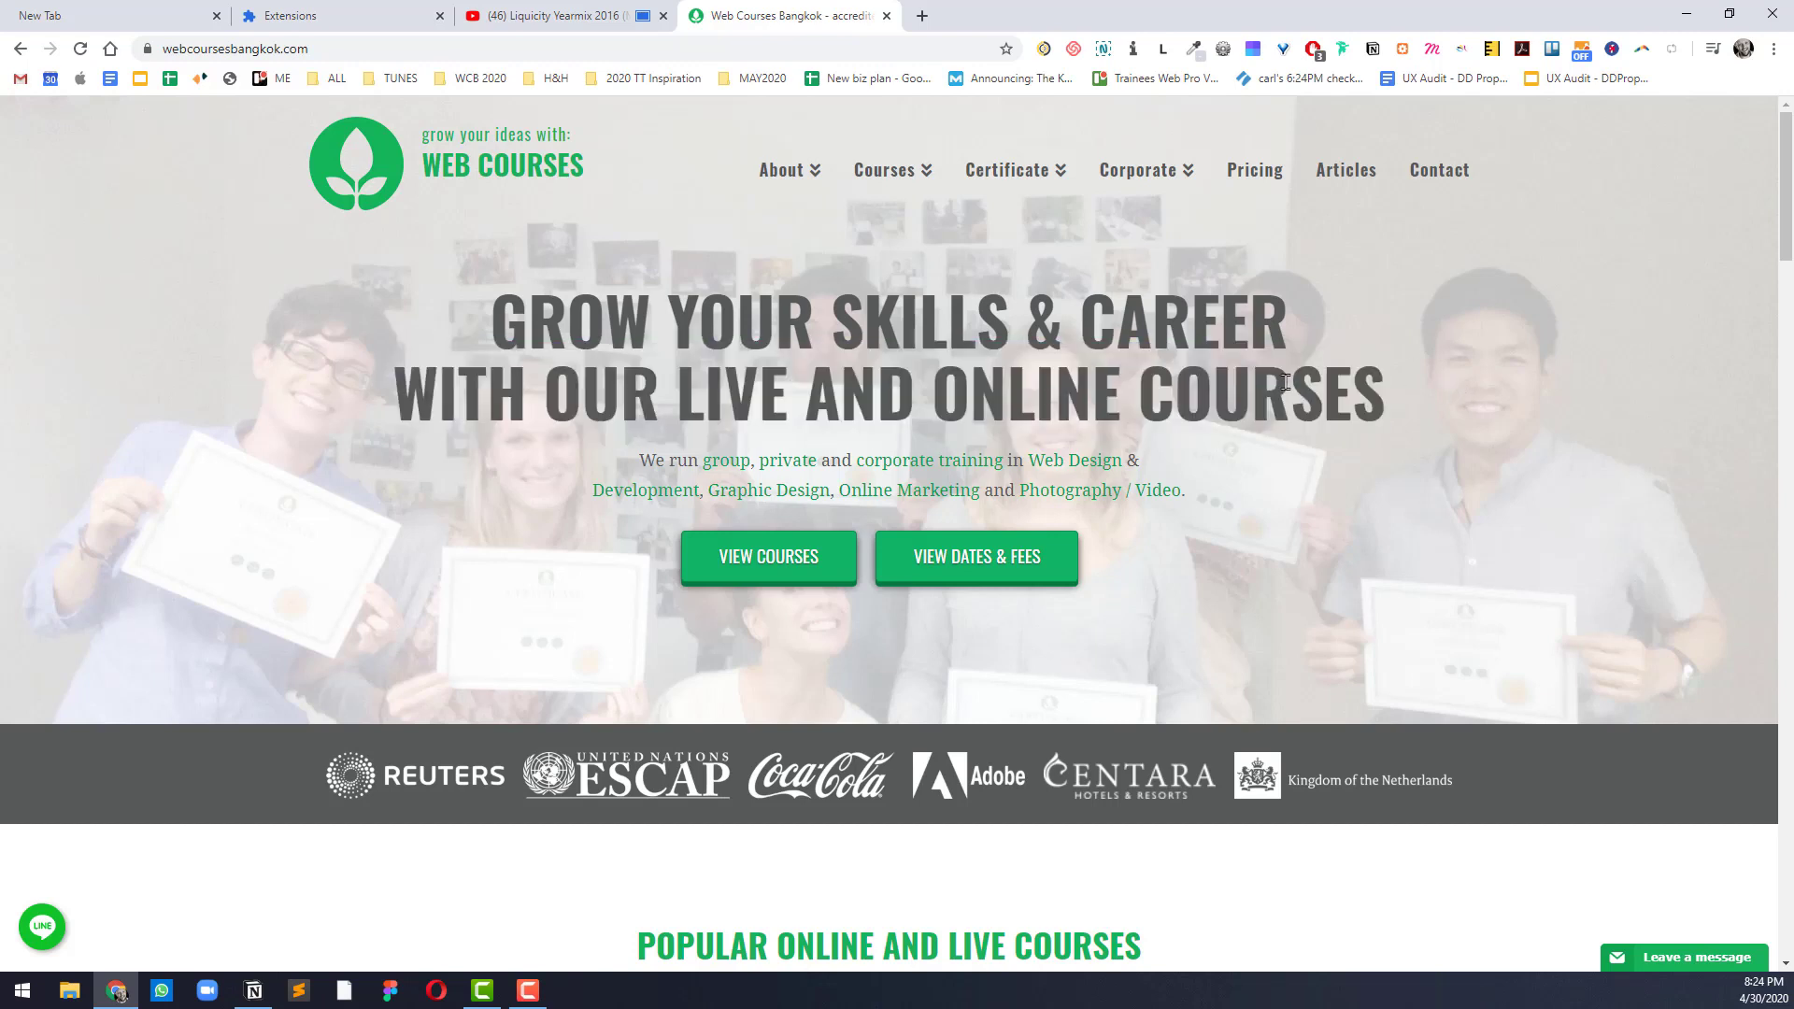
Step: Capture the entire Web Courses Bangkok page with Nimbus Capture for editing
{"action": "left_click", "coordinate": [1105, 57]}
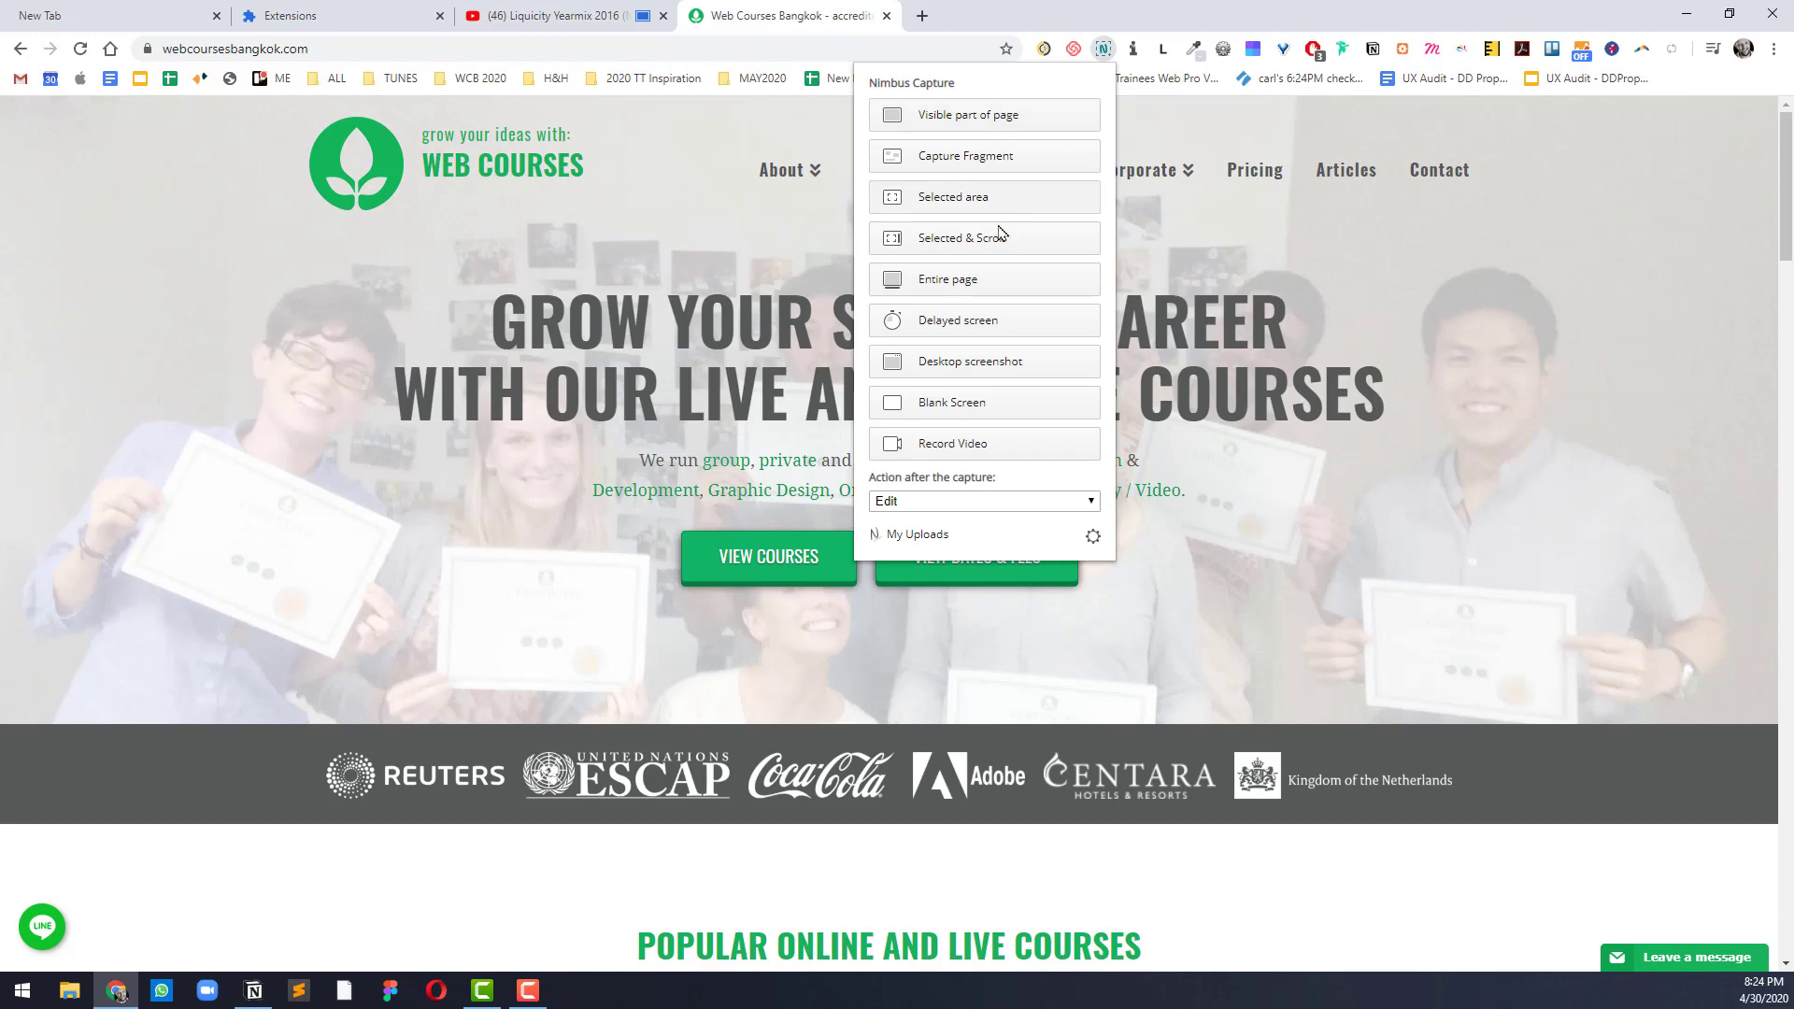
{"action": "left_click", "coordinate": [990, 279]}
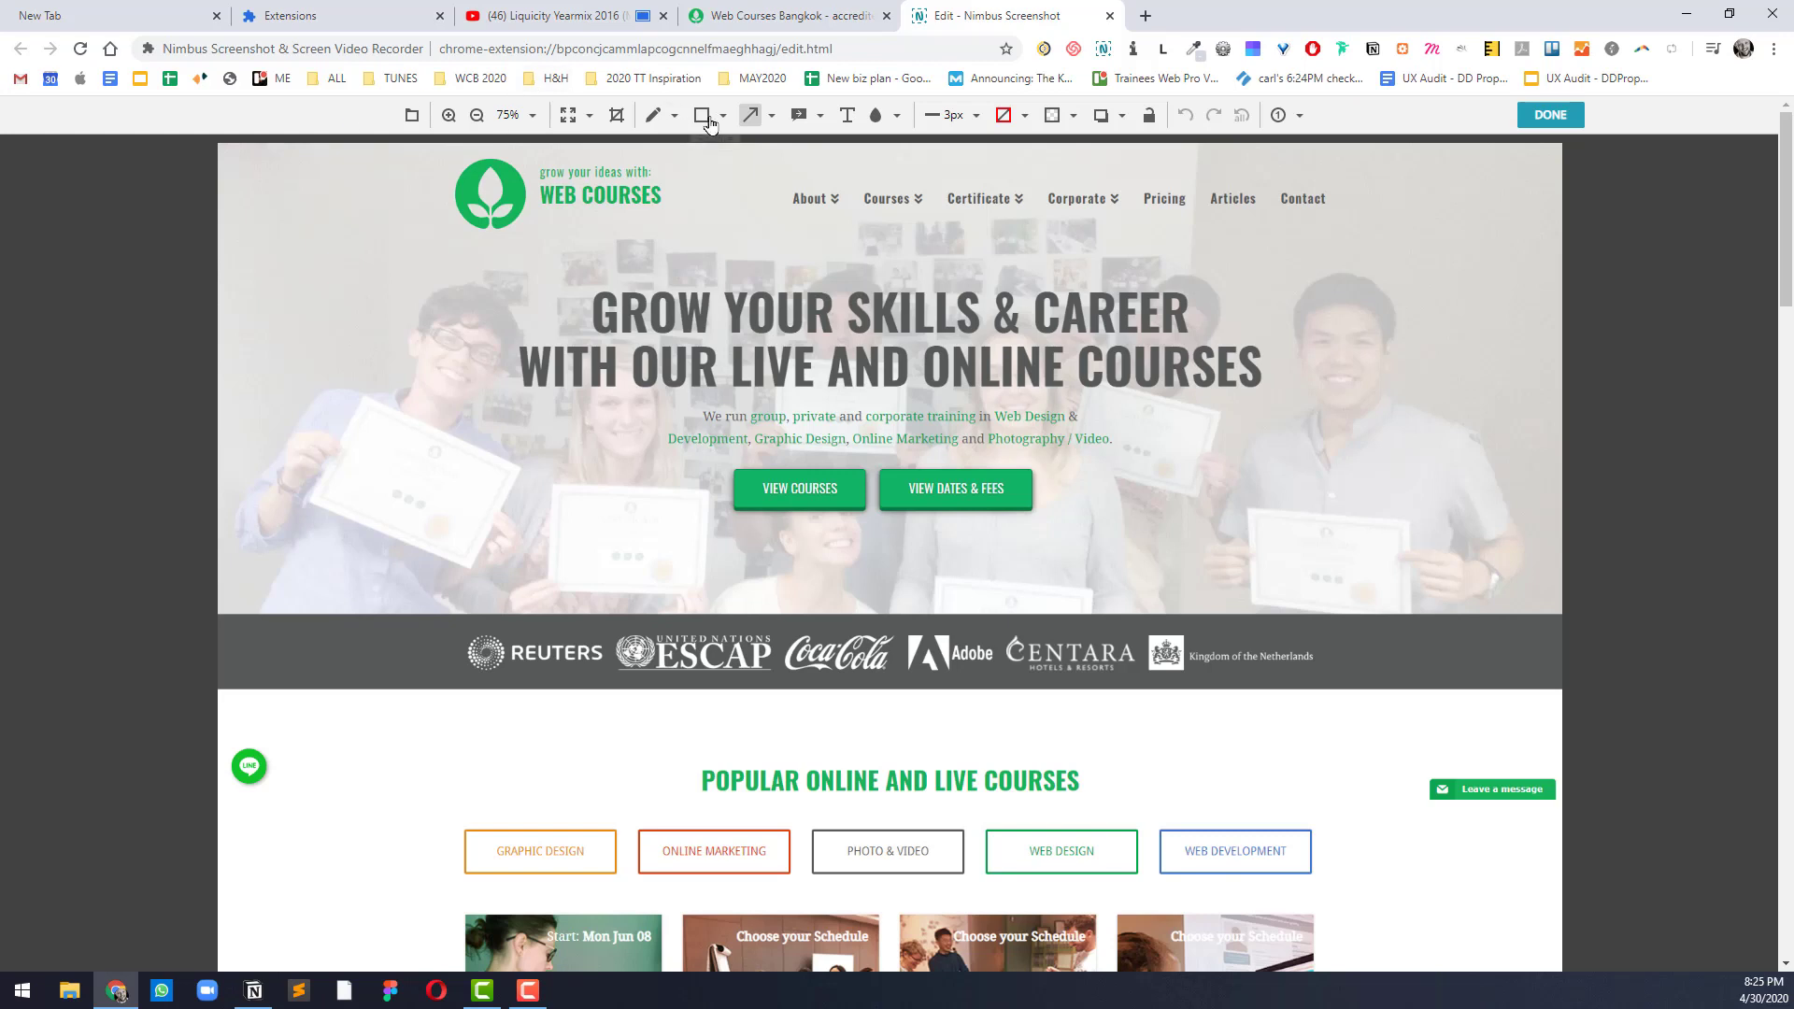
Step: Draw four arrows on the screenshot pointing at both headline lines, the LINE chat button and the Popular Online and Live Courses heading
{"action": "left_click_drag", "start_coordinate": [660, 241], "coordinate": [736, 278]}
{"action": "left_click_drag", "start_coordinate": [431, 377], "coordinate": [505, 376]}
{"action": "left_click_drag", "start_coordinate": [336, 722], "coordinate": [277, 756]}
{"action": "left_click_drag", "start_coordinate": [659, 710], "coordinate": [780, 768]}
{"action": "scroll", "coordinate": [843, 560], "scroll_direction": "down", "scroll_amount": 10}
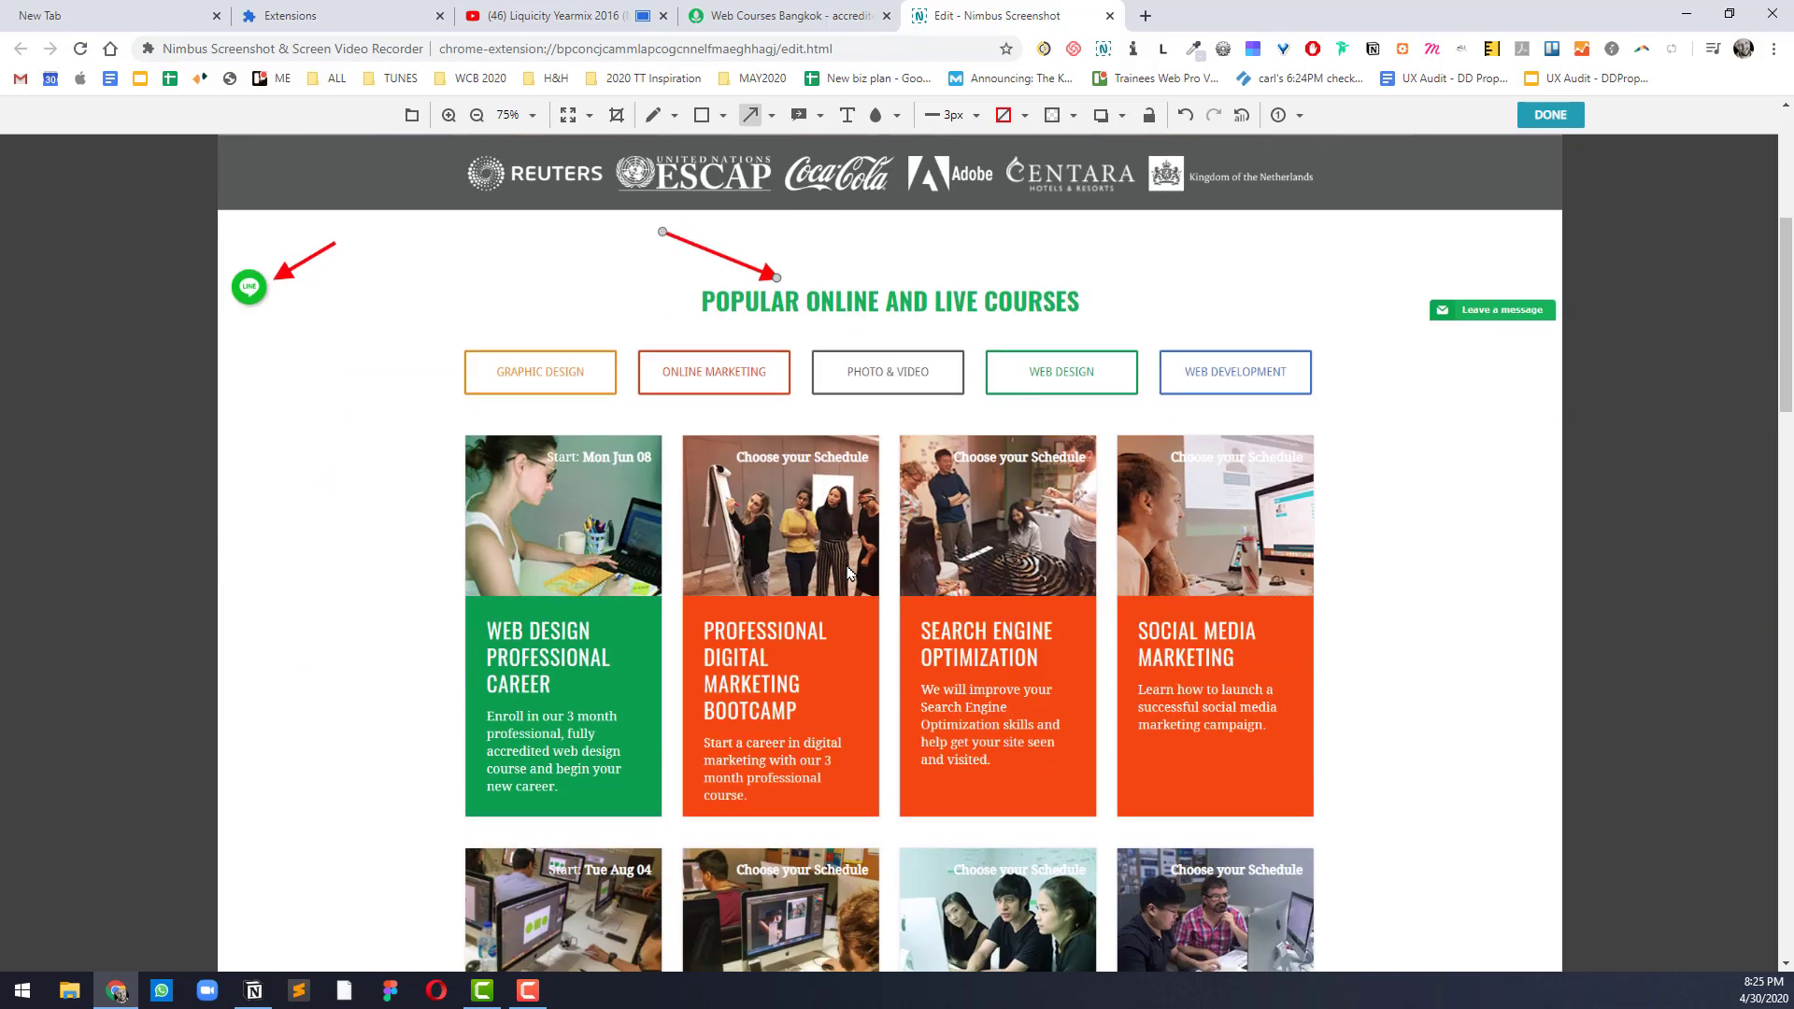
{"action": "scroll", "coordinate": [843, 557], "scroll_direction": "down", "scroll_amount": 20}
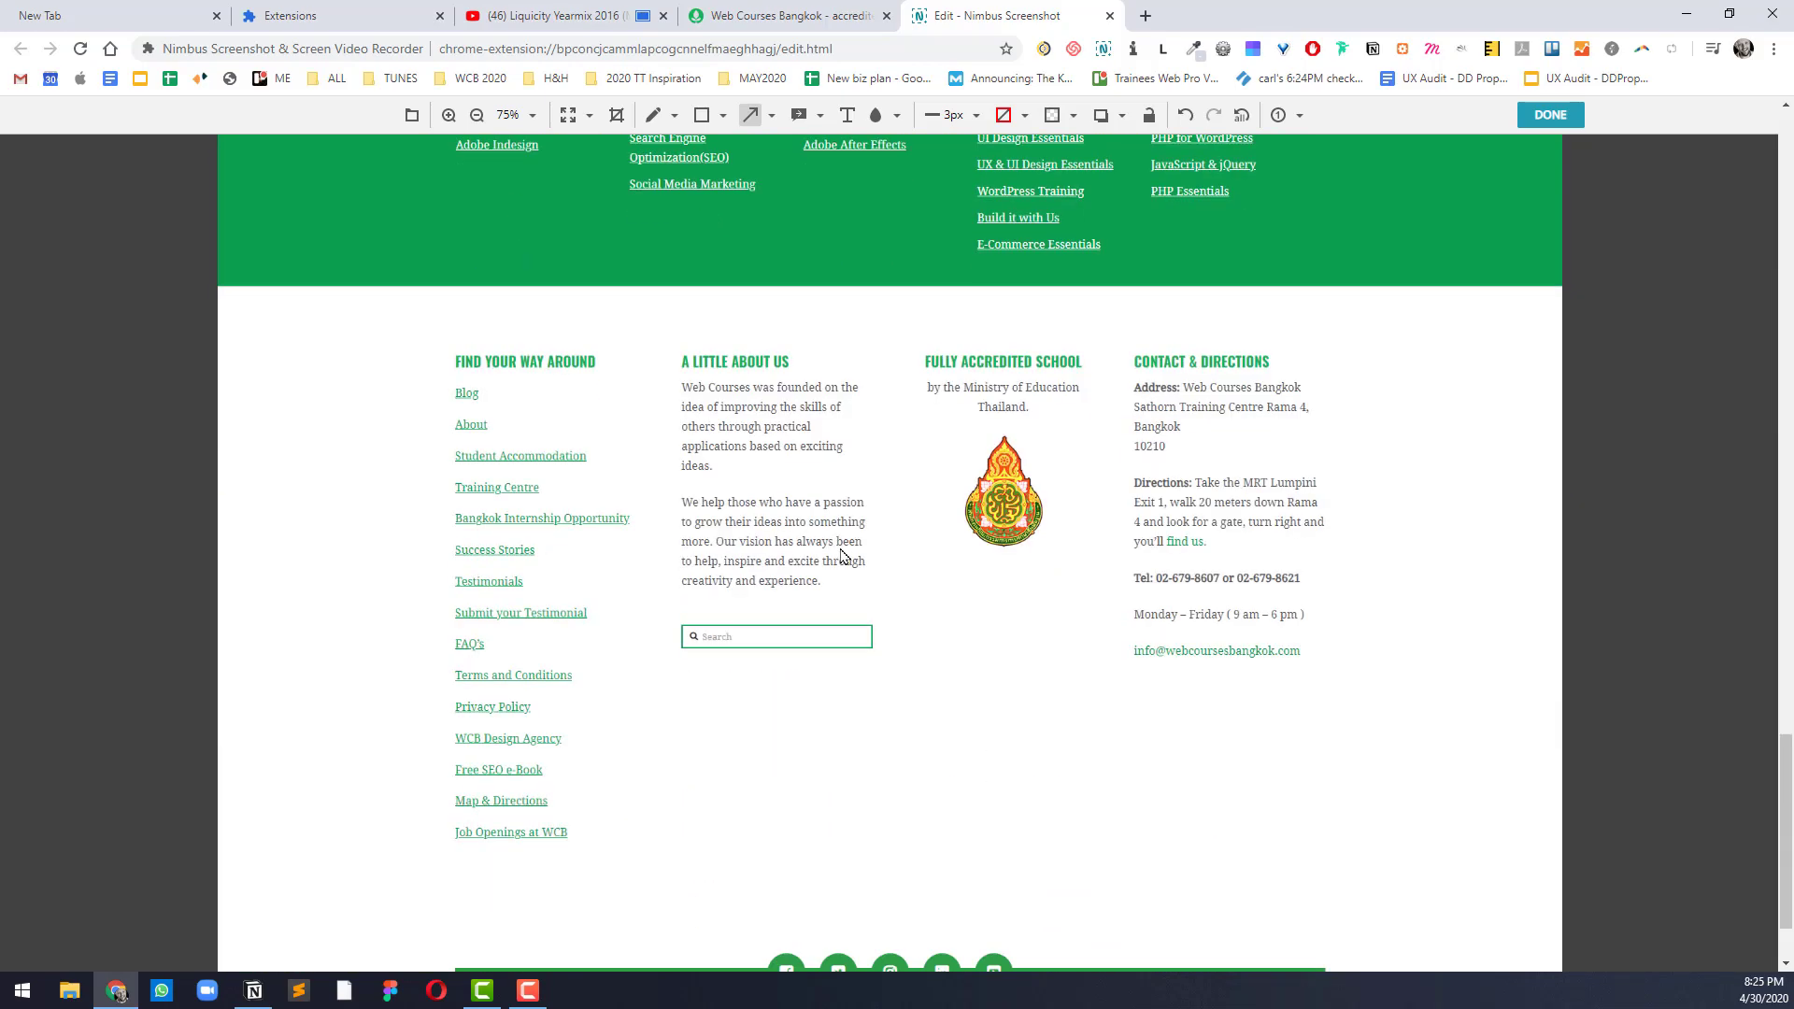
{"action": "scroll", "coordinate": [841, 555], "scroll_direction": "up", "scroll_amount": 20}
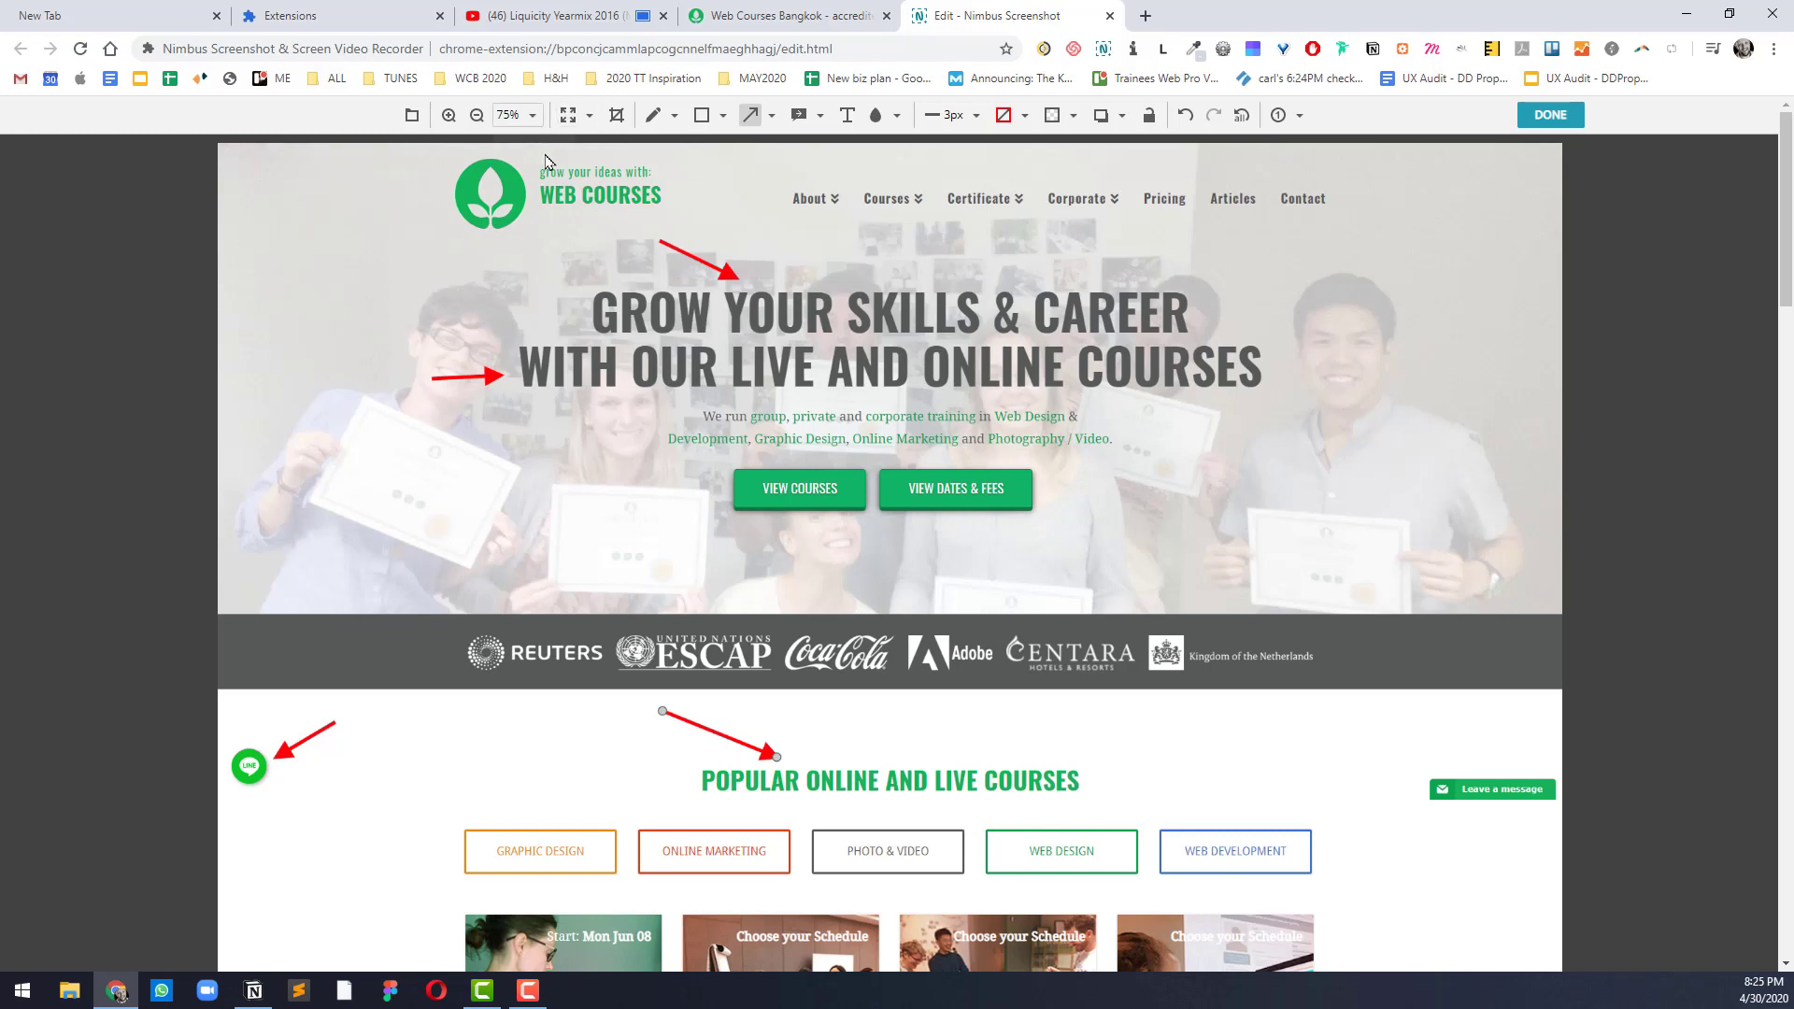
Step: Blur one student's face, the client logo strip, the two green buttons, the popular courses heading and the site navigation links
{"action": "left_click", "coordinate": [874, 117]}
{"action": "left_click_drag", "start_coordinate": [555, 368], "coordinate": [656, 474]}
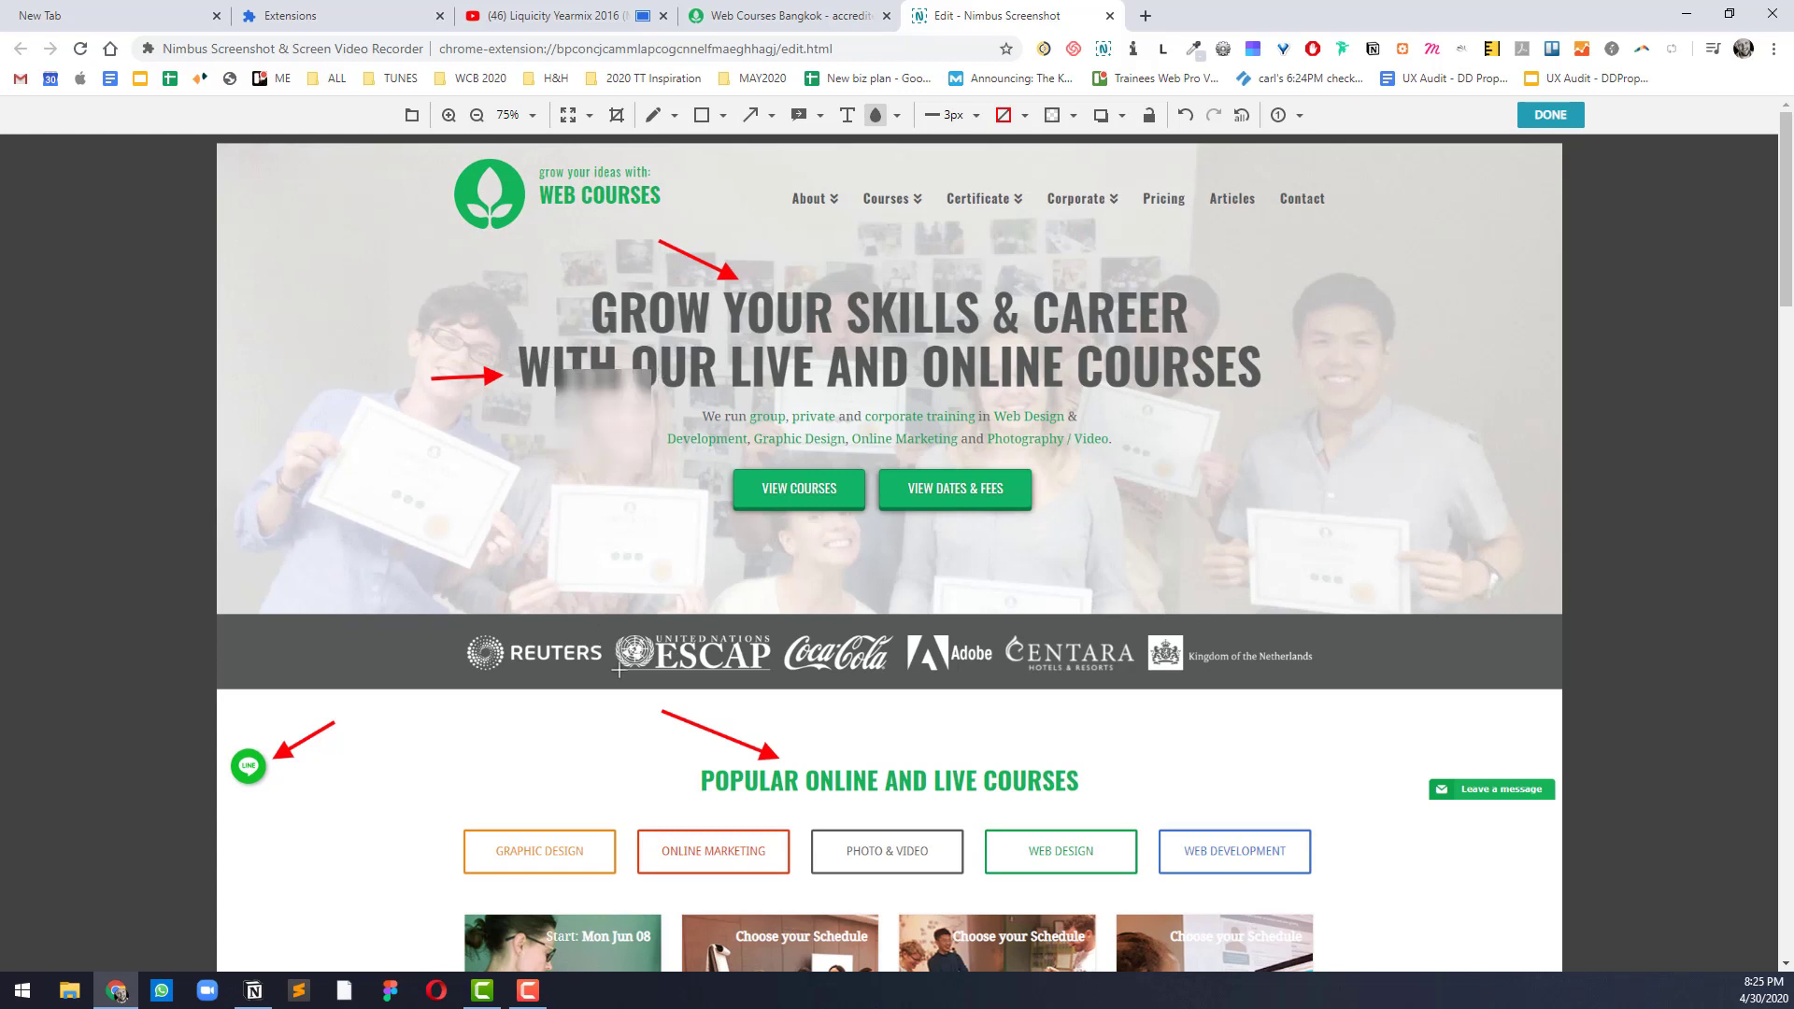
{"action": "left_click_drag", "start_coordinate": [659, 645], "coordinate": [820, 672]}
{"action": "left_click_drag", "start_coordinate": [442, 614], "coordinate": [1344, 717]}
{"action": "left_click_drag", "start_coordinate": [708, 453], "coordinate": [1050, 557]}
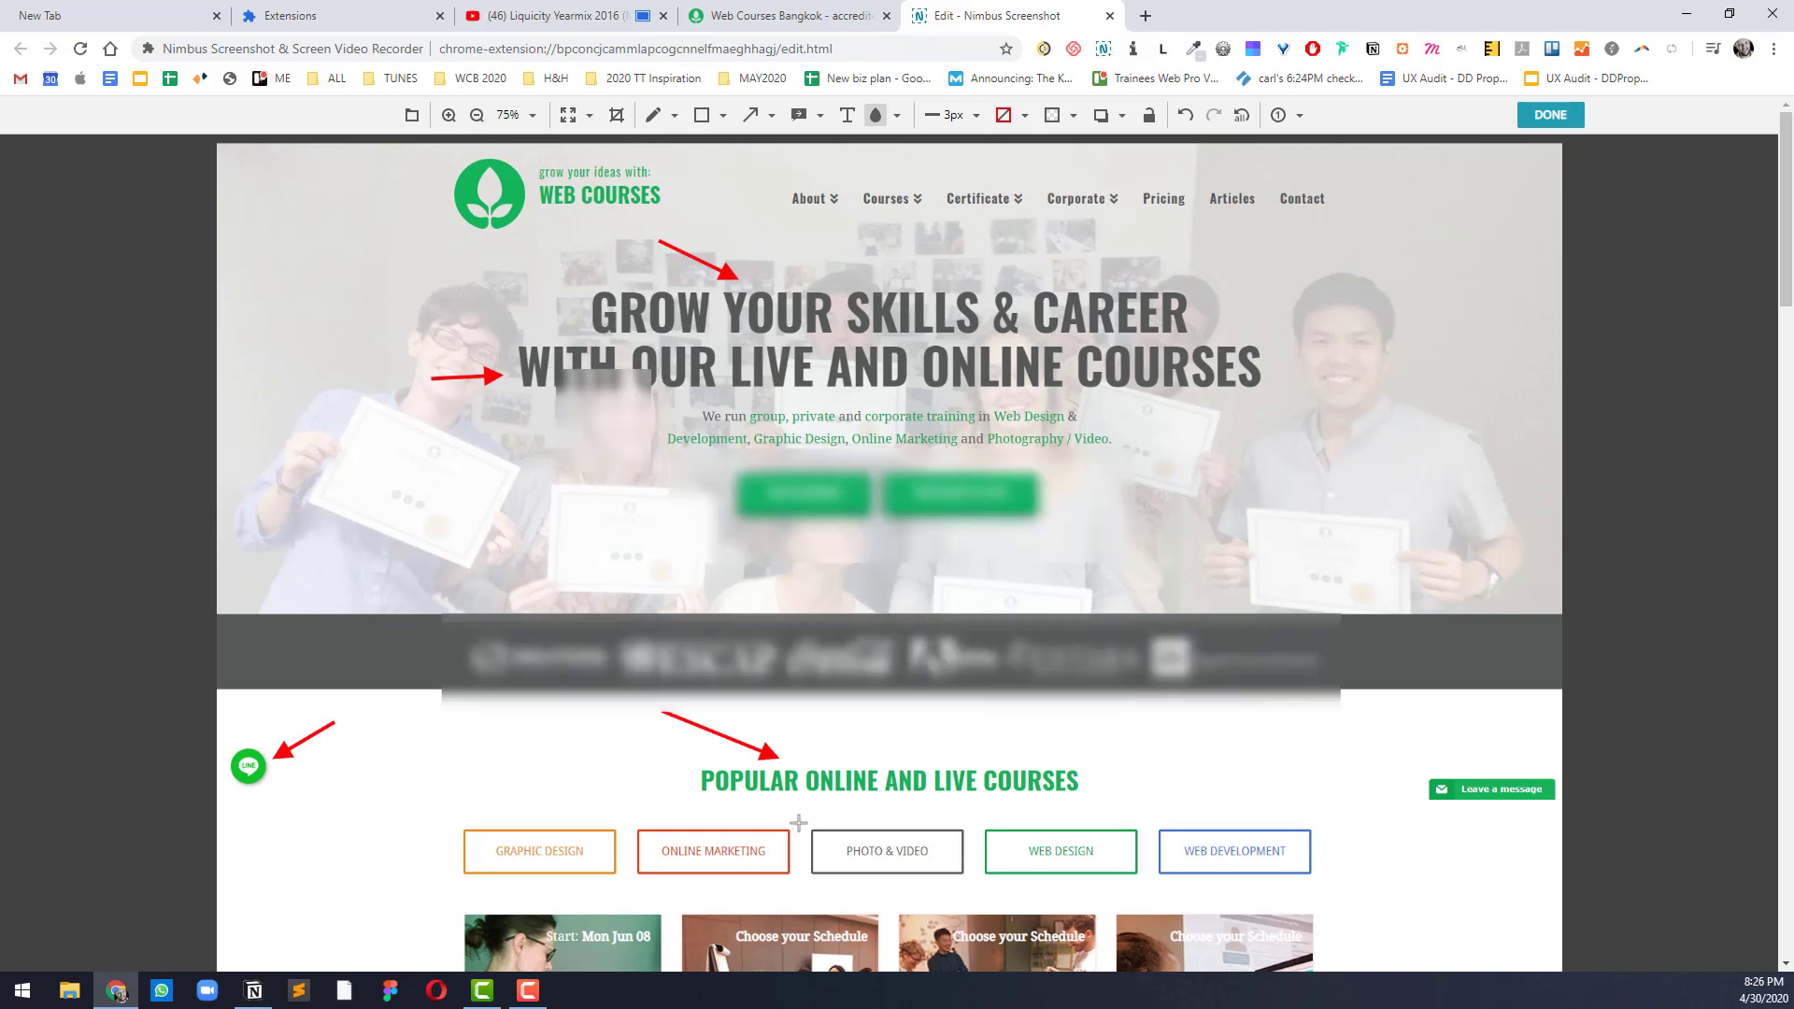
{"action": "left_click_drag", "start_coordinate": [682, 761], "coordinate": [1185, 797]}
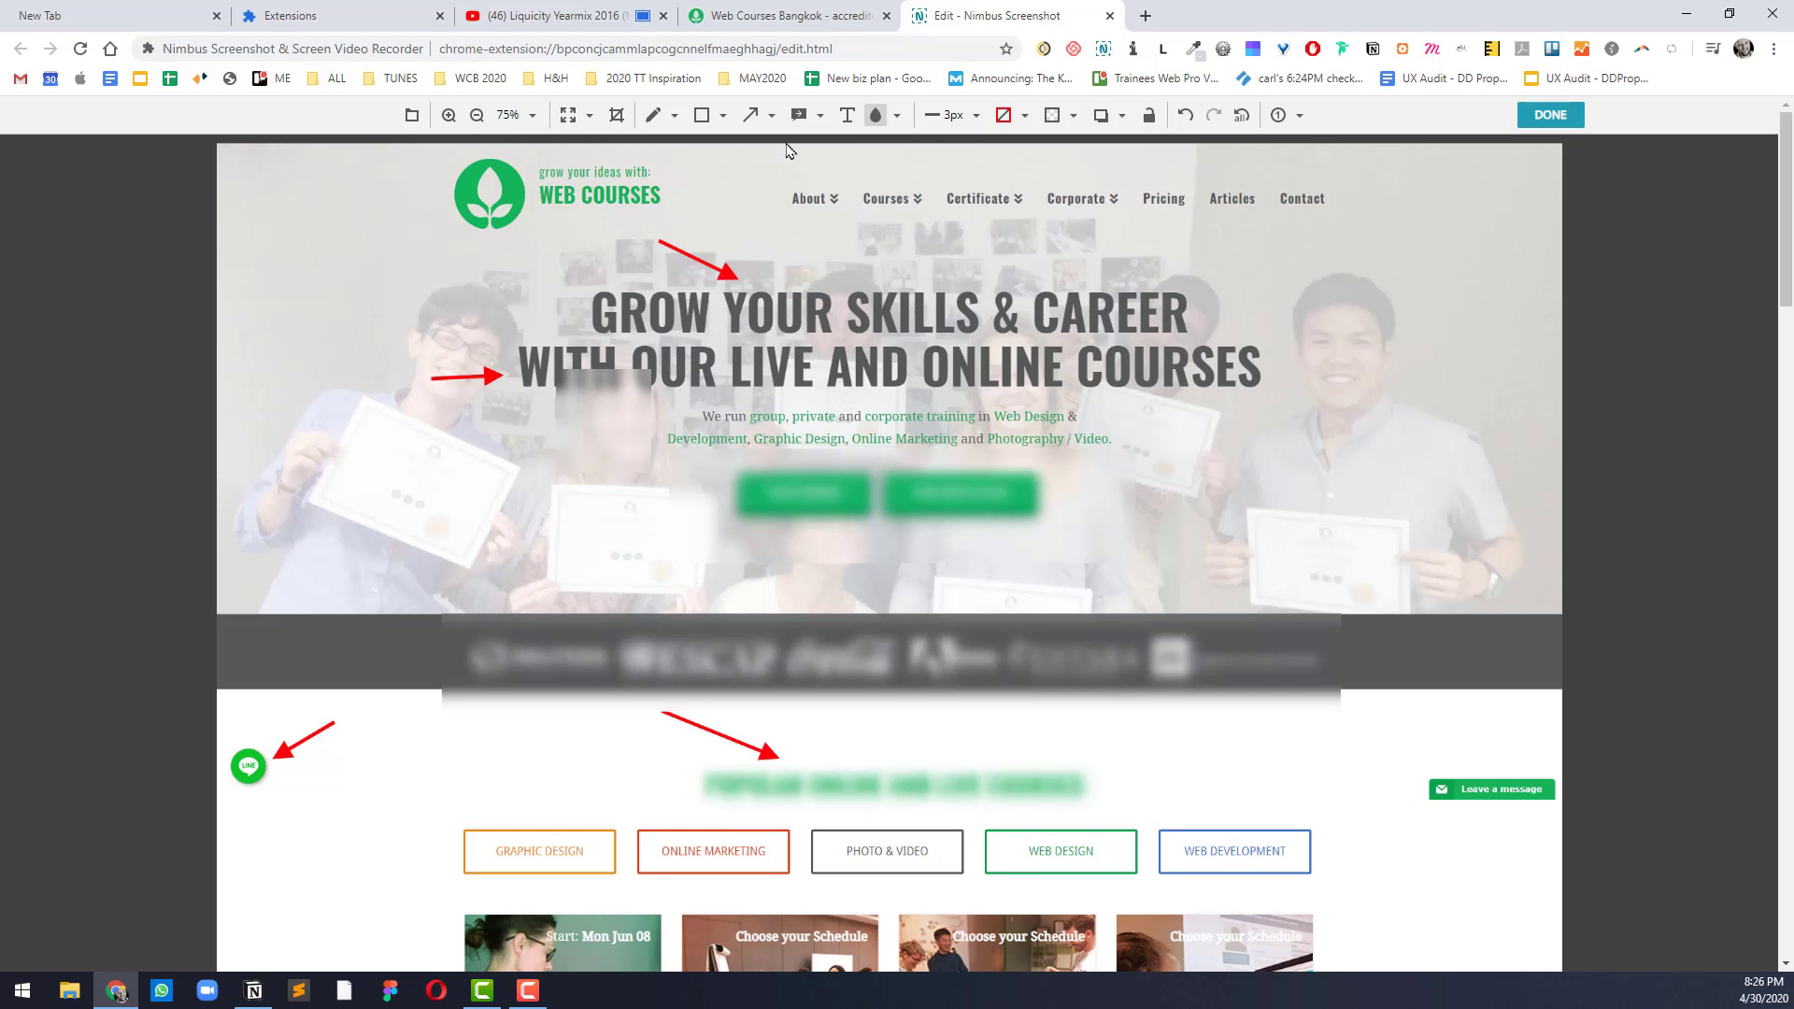
{"action": "left_click_drag", "start_coordinate": [781, 165], "coordinate": [1448, 232]}
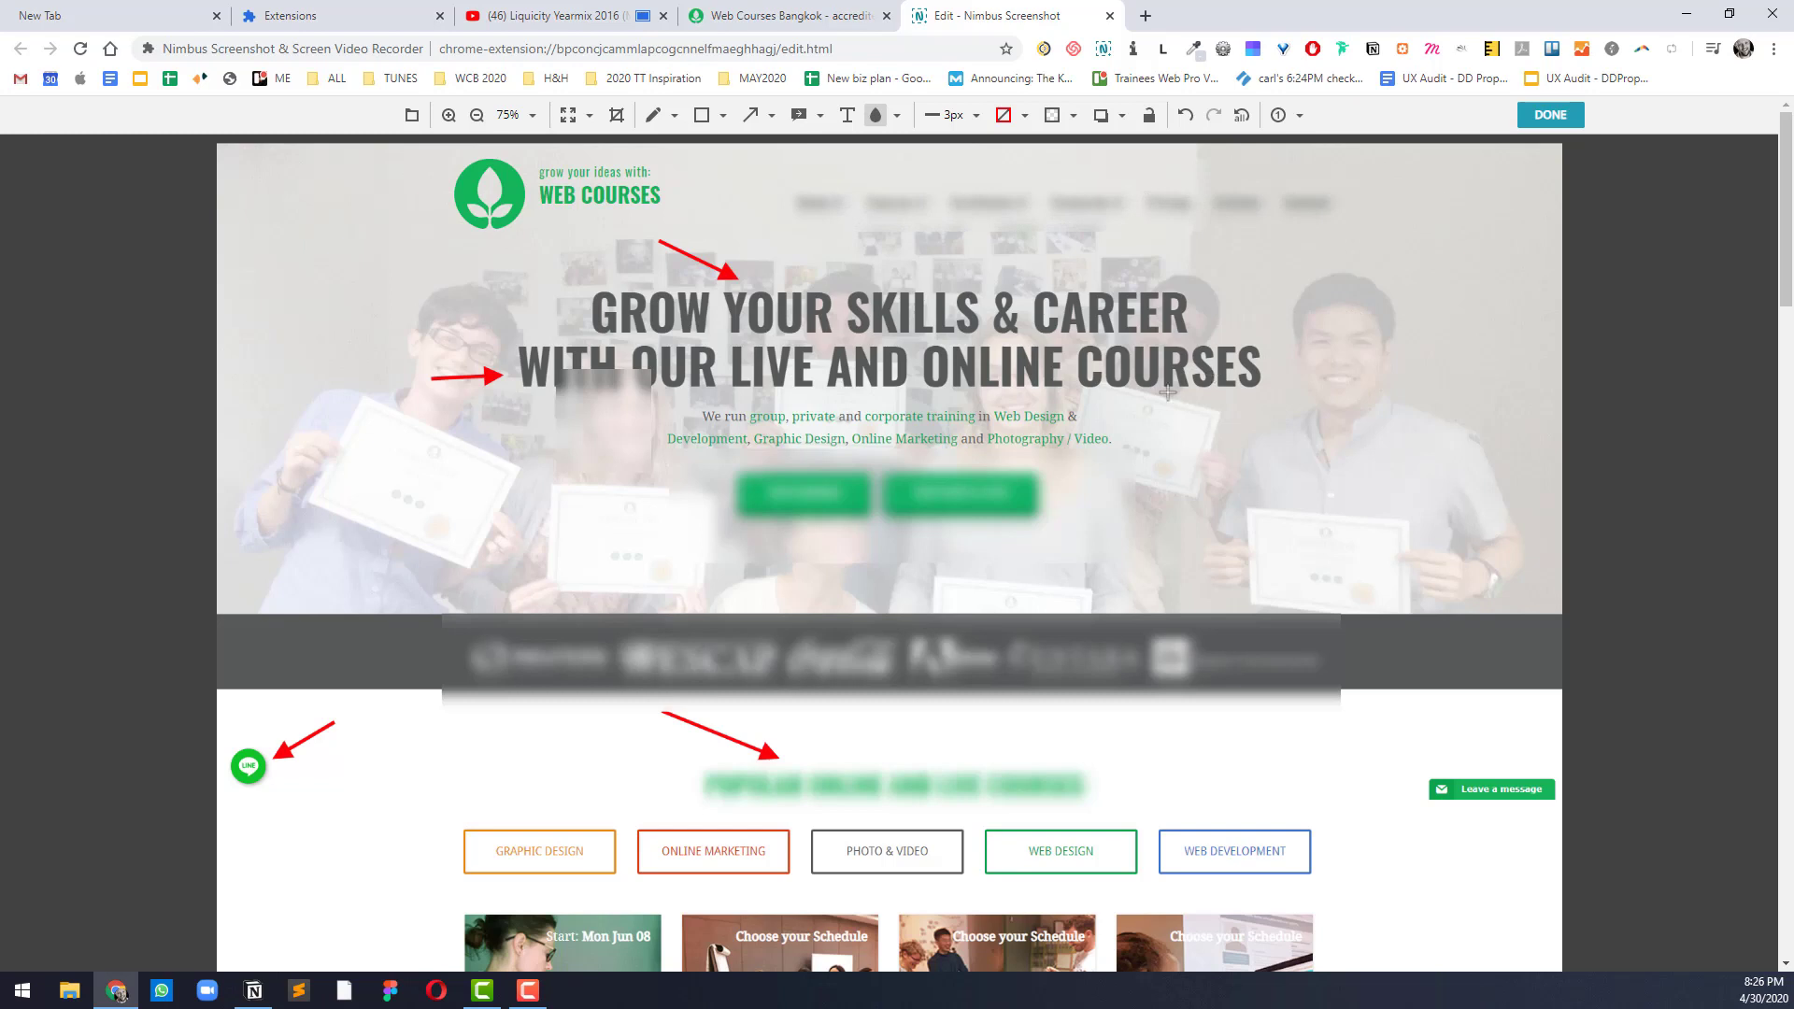
Step: Finish editing the screenshot, publish it with Quick Upload and select the generated share link
{"action": "left_click", "coordinate": [1551, 115]}
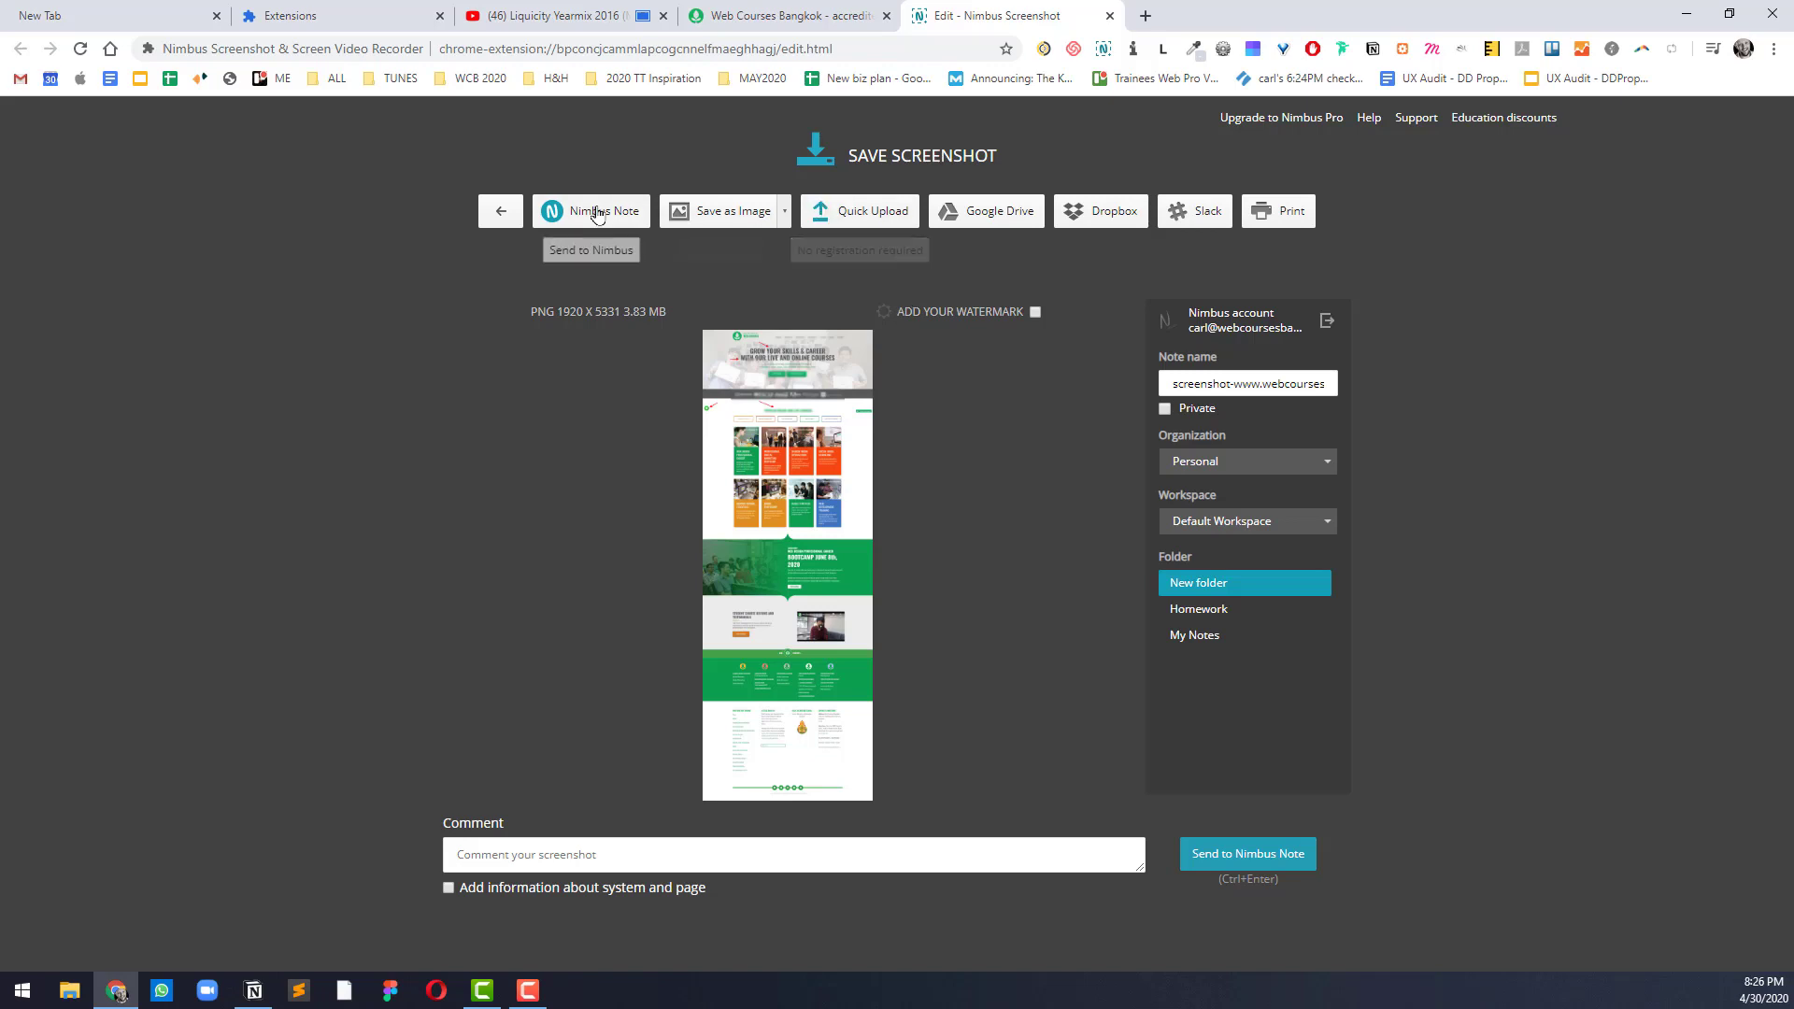
{"action": "left_click", "coordinate": [911, 214]}
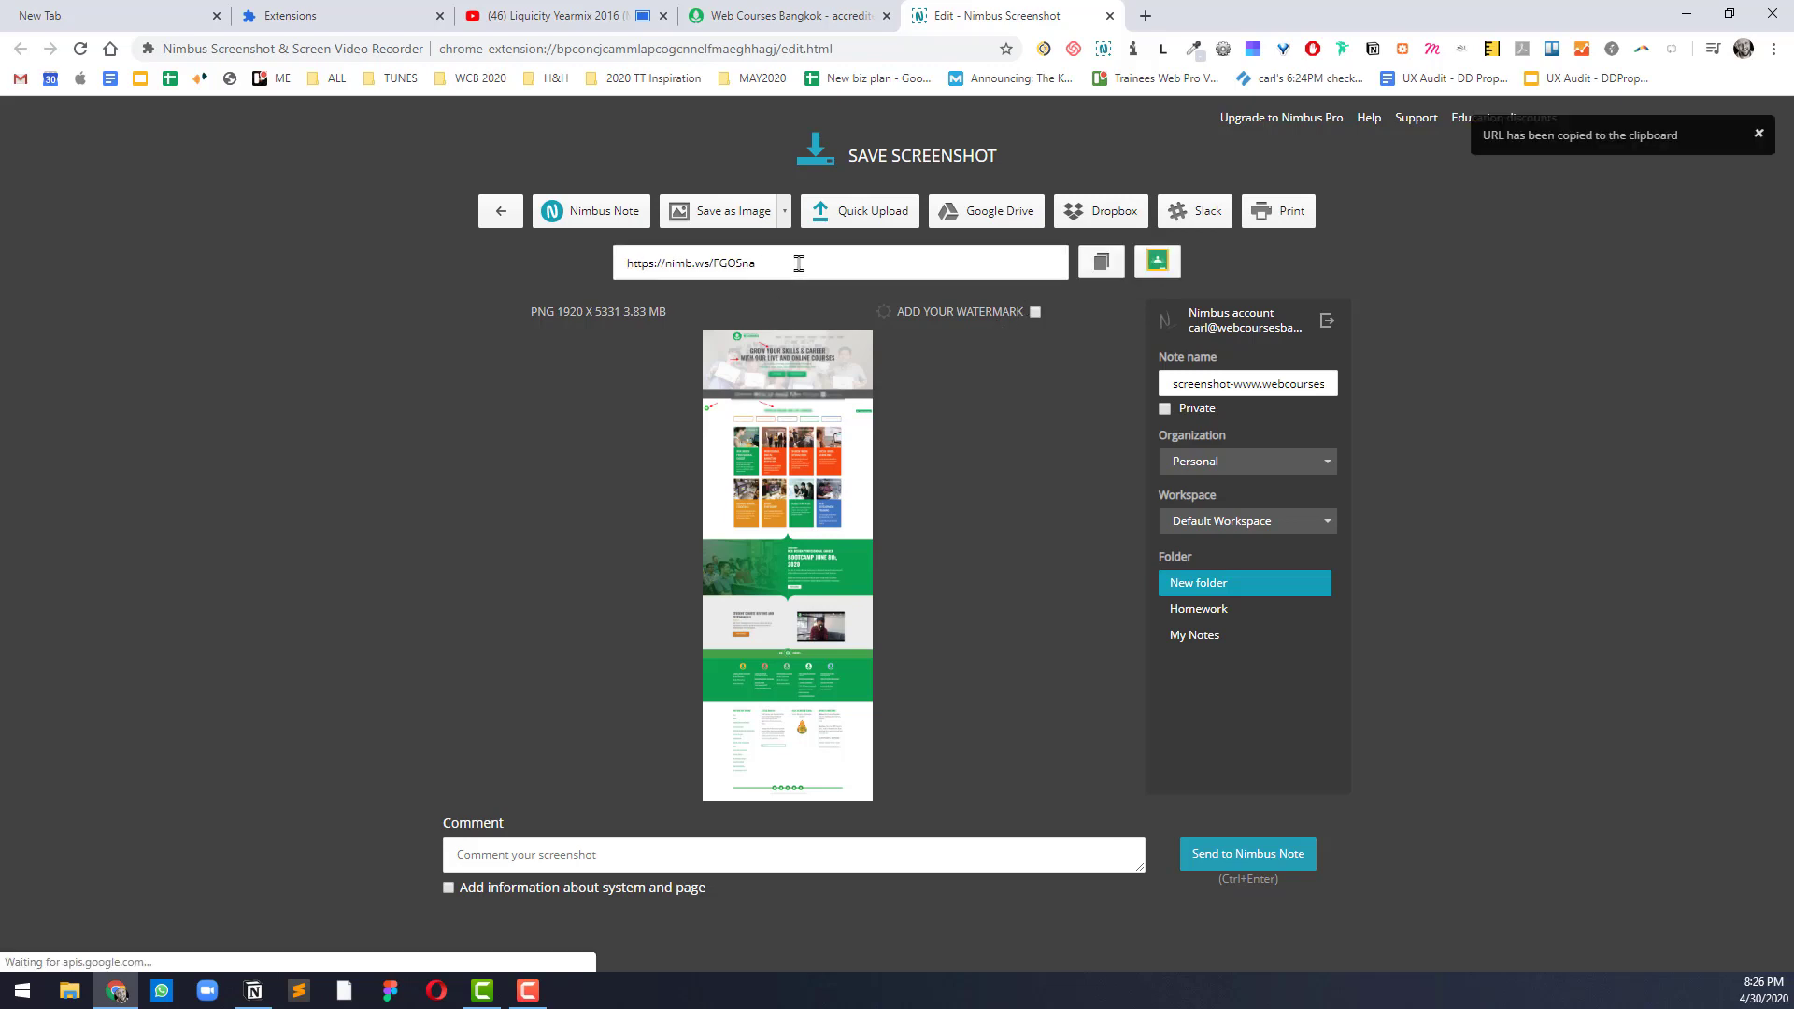
{"action": "left_click", "coordinate": [796, 262]}
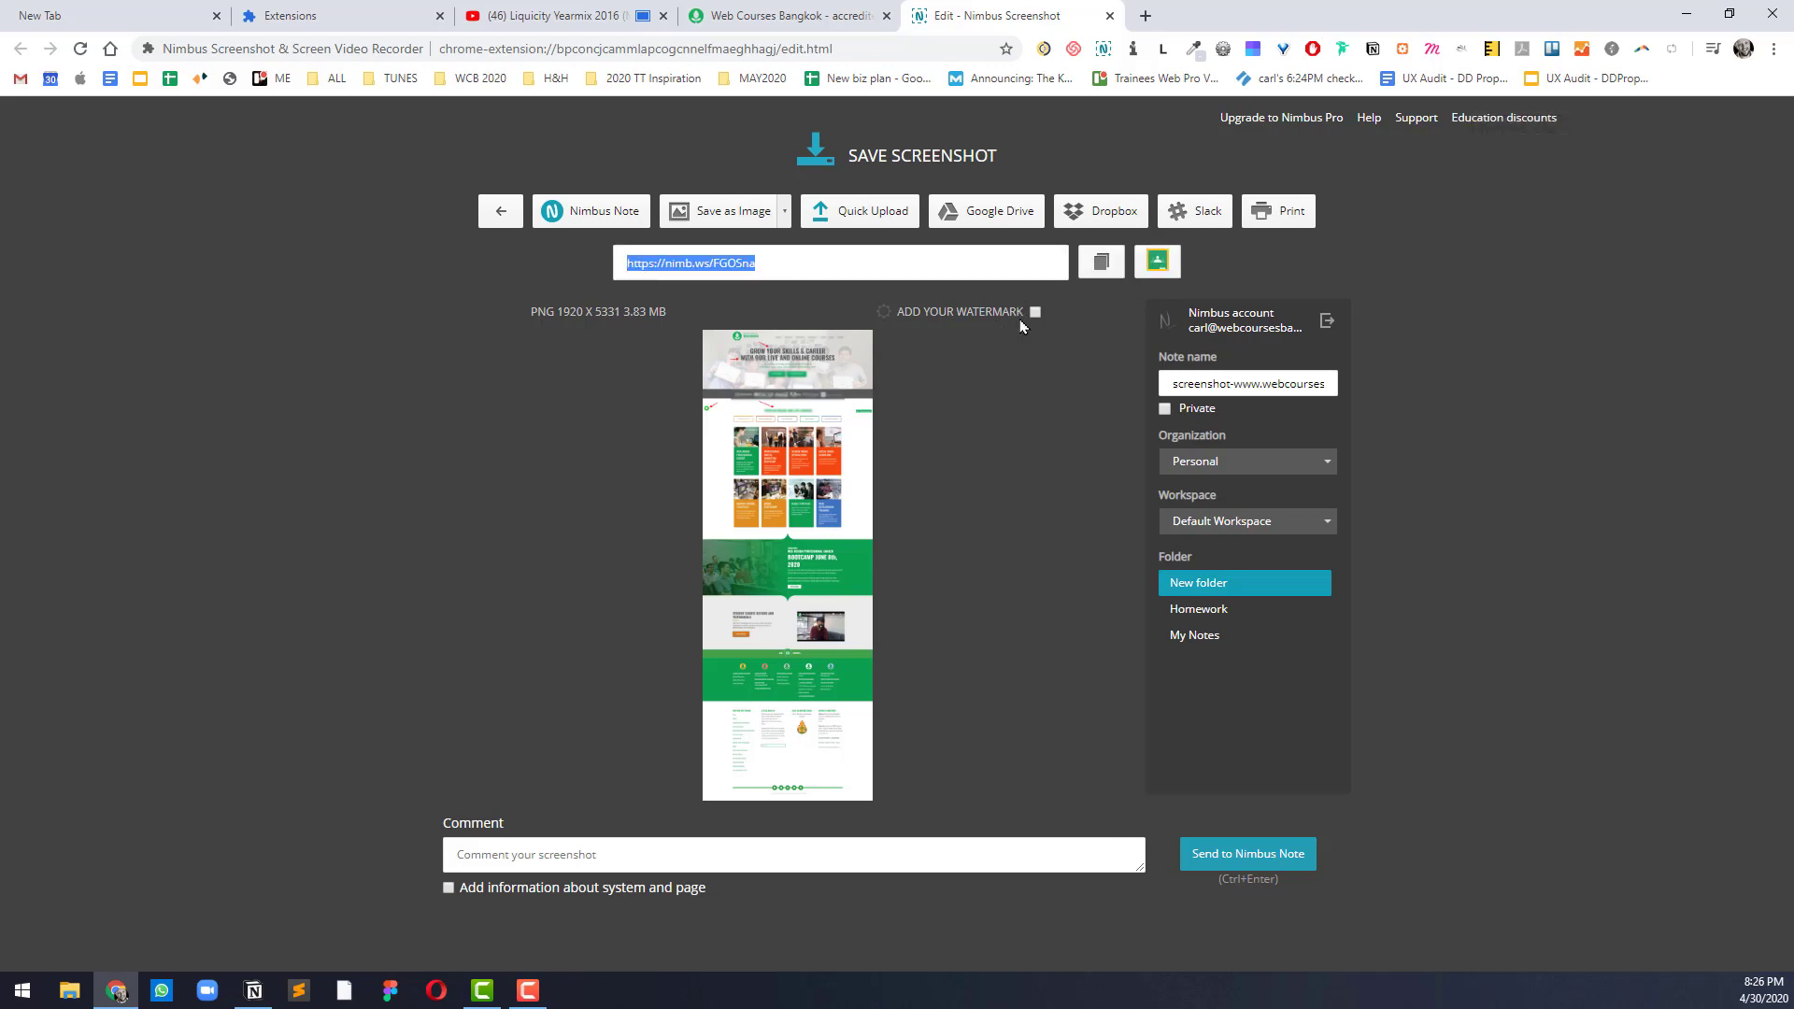
Step: Open the copied share link in a new tab and look over the uploaded screenshot
{"action": "key", "text": "ctrl+t"}
{"action": "key", "text": "ctrl+v"}
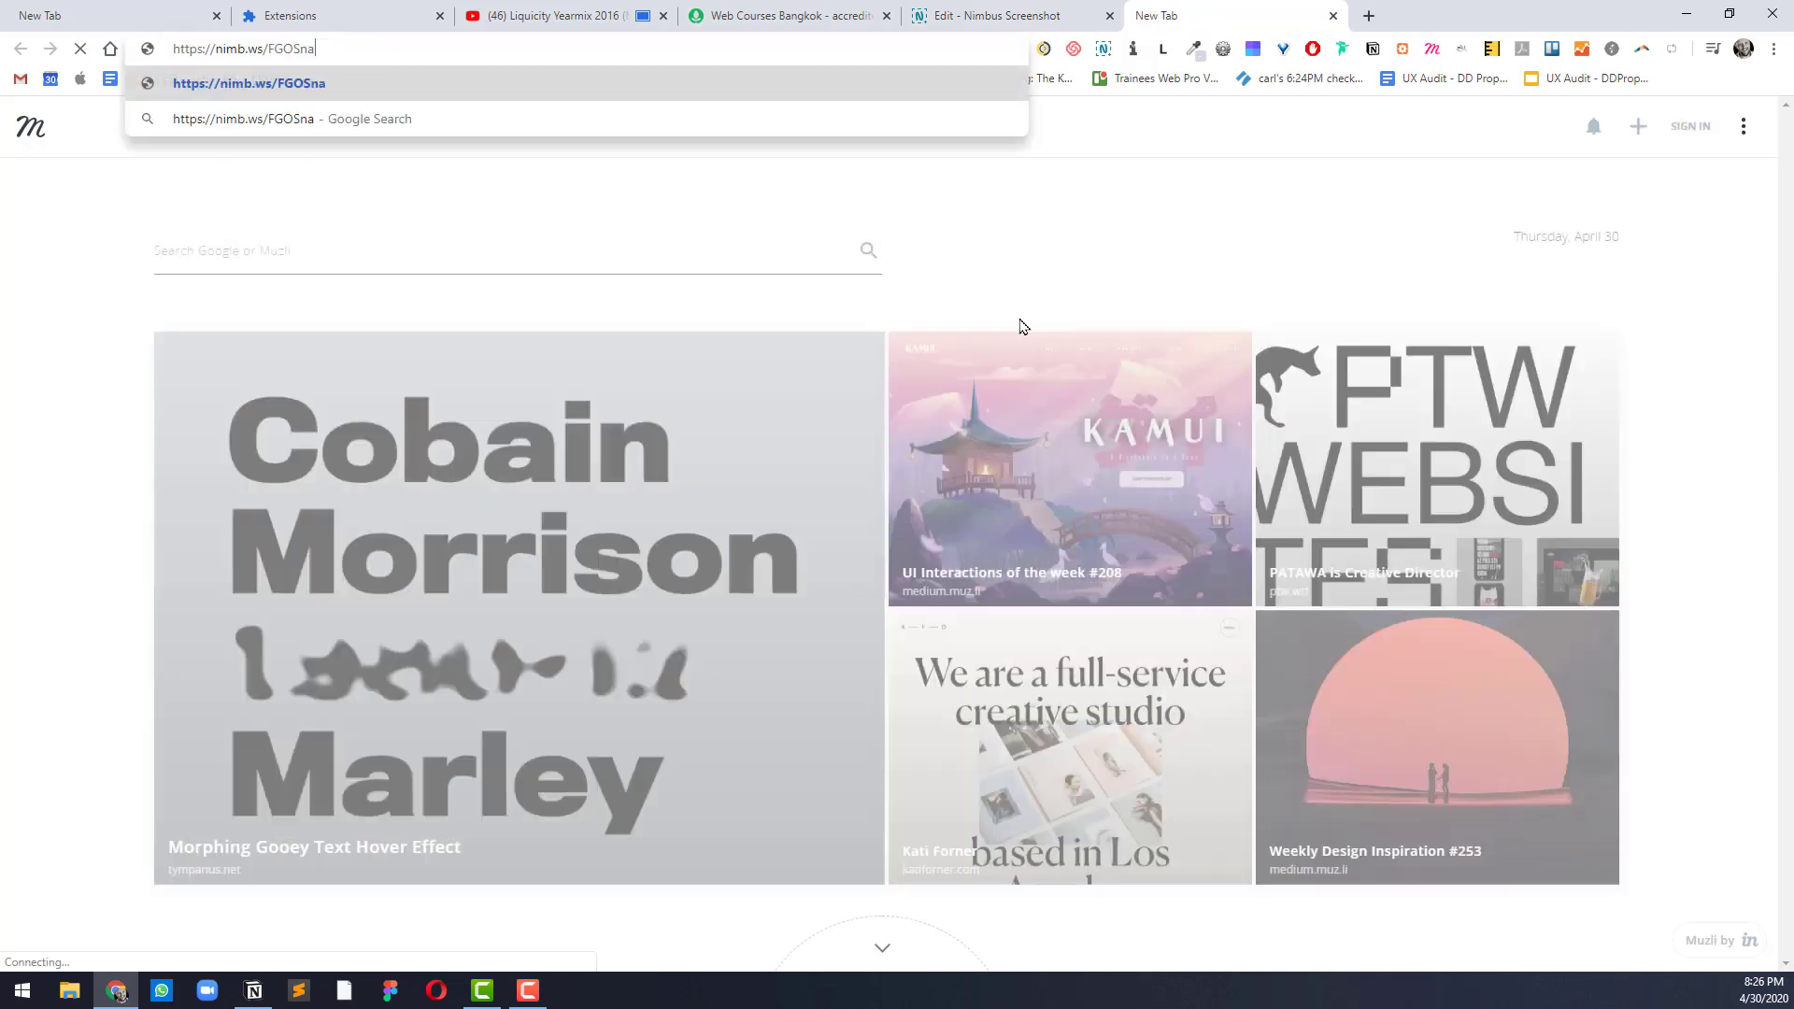
{"action": "key", "text": "Return"}
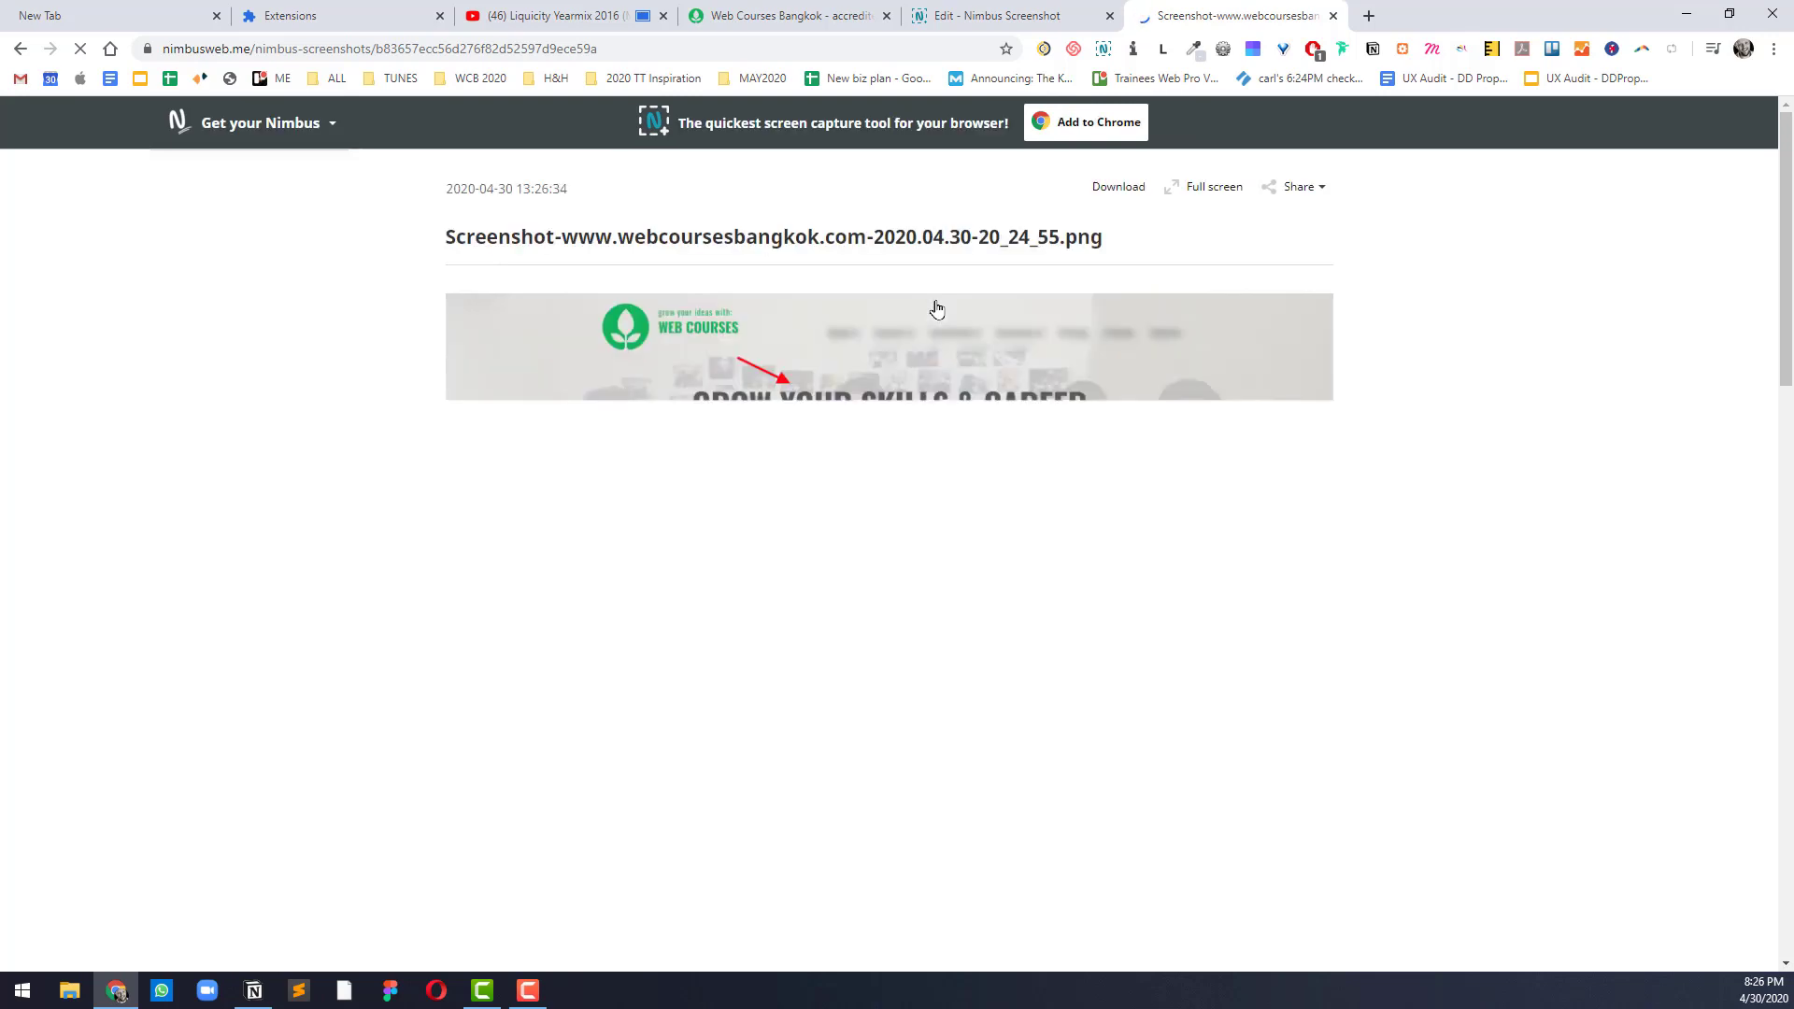
{"action": "scroll", "coordinate": [915, 414], "scroll_direction": "down", "scroll_amount": 7}
{"action": "scroll", "coordinate": [915, 411], "scroll_direction": "up", "scroll_amount": 7}
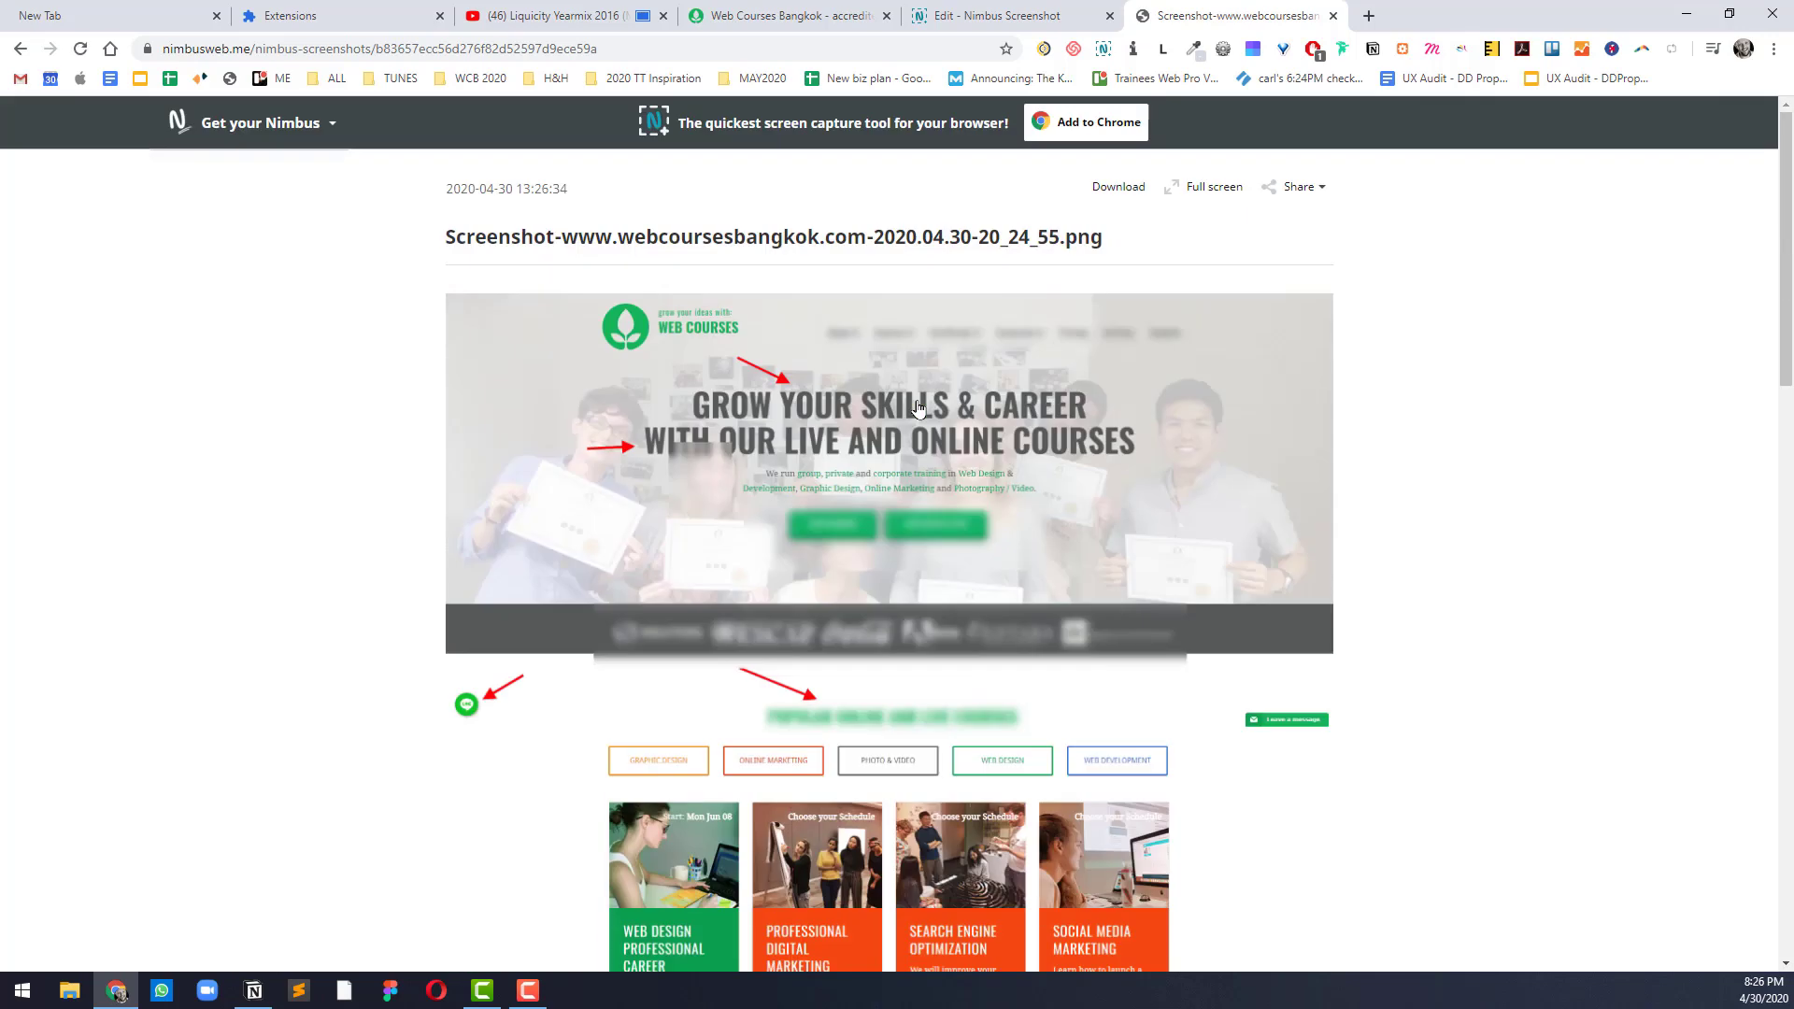
Step: Look through the Nimbus Capture options down to Record Video, then close them
{"action": "left_click", "coordinate": [1098, 51]}
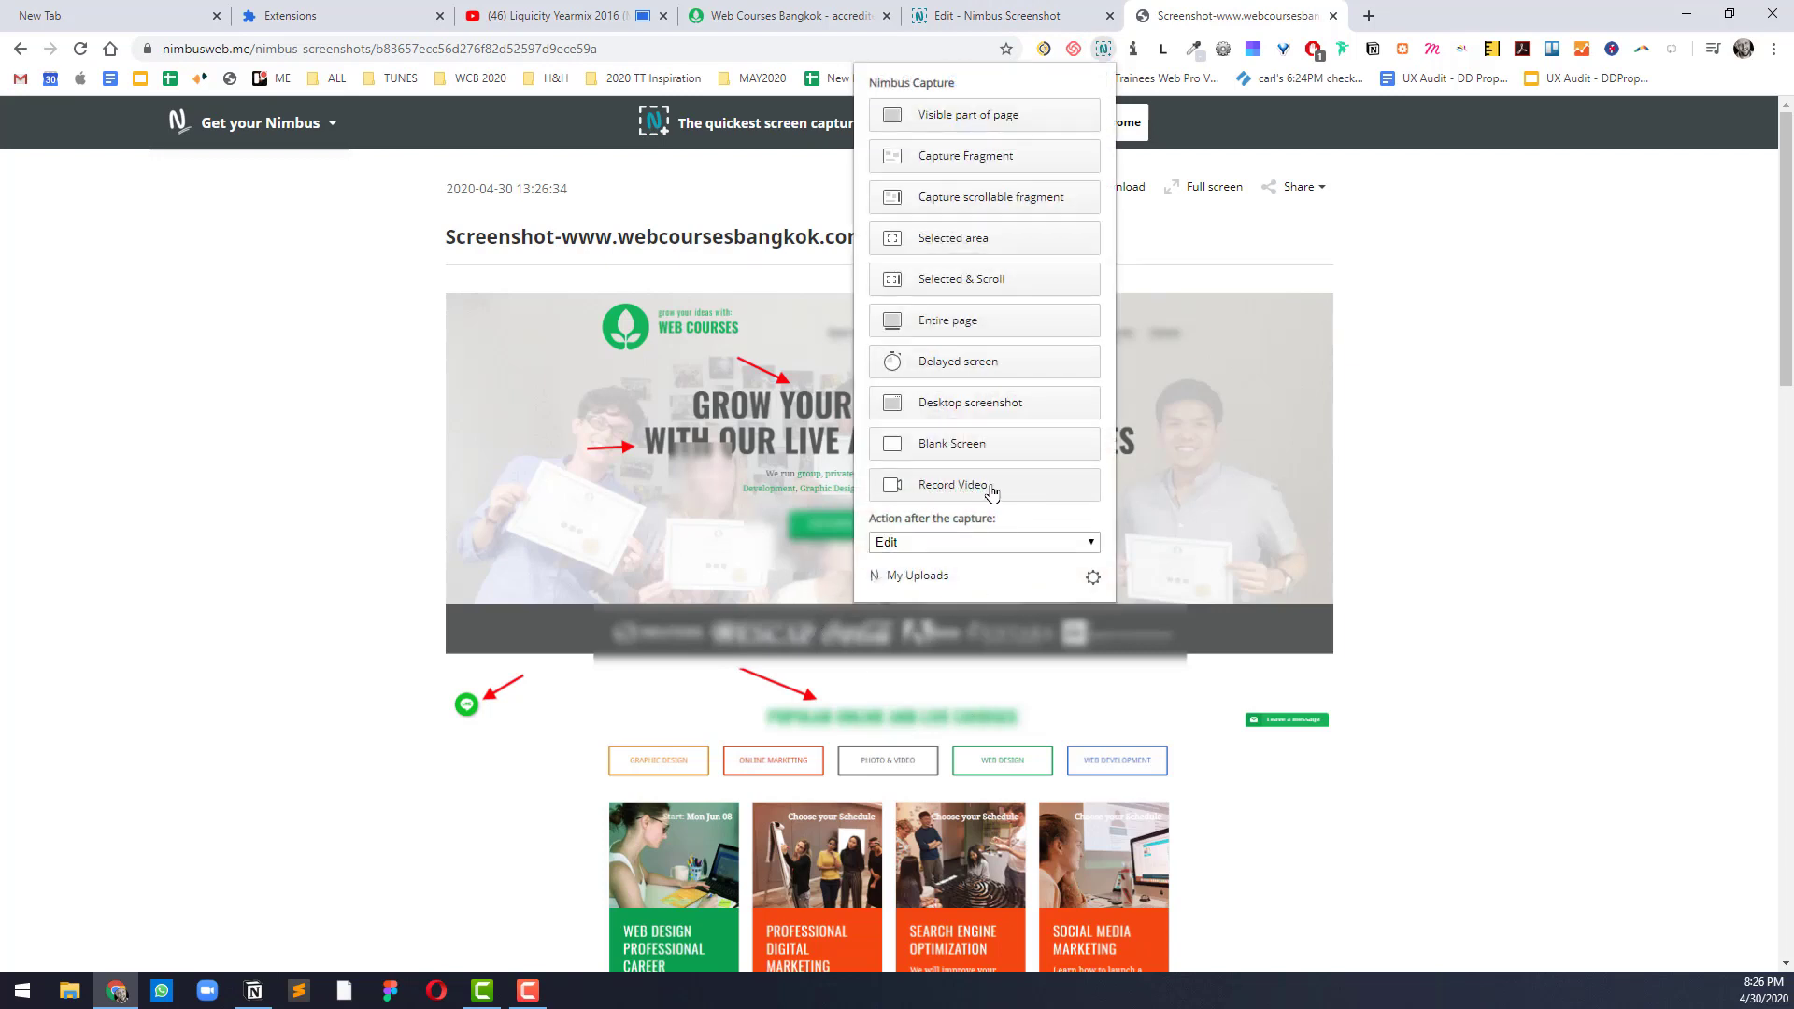
{"action": "left_click", "coordinate": [1306, 4]}
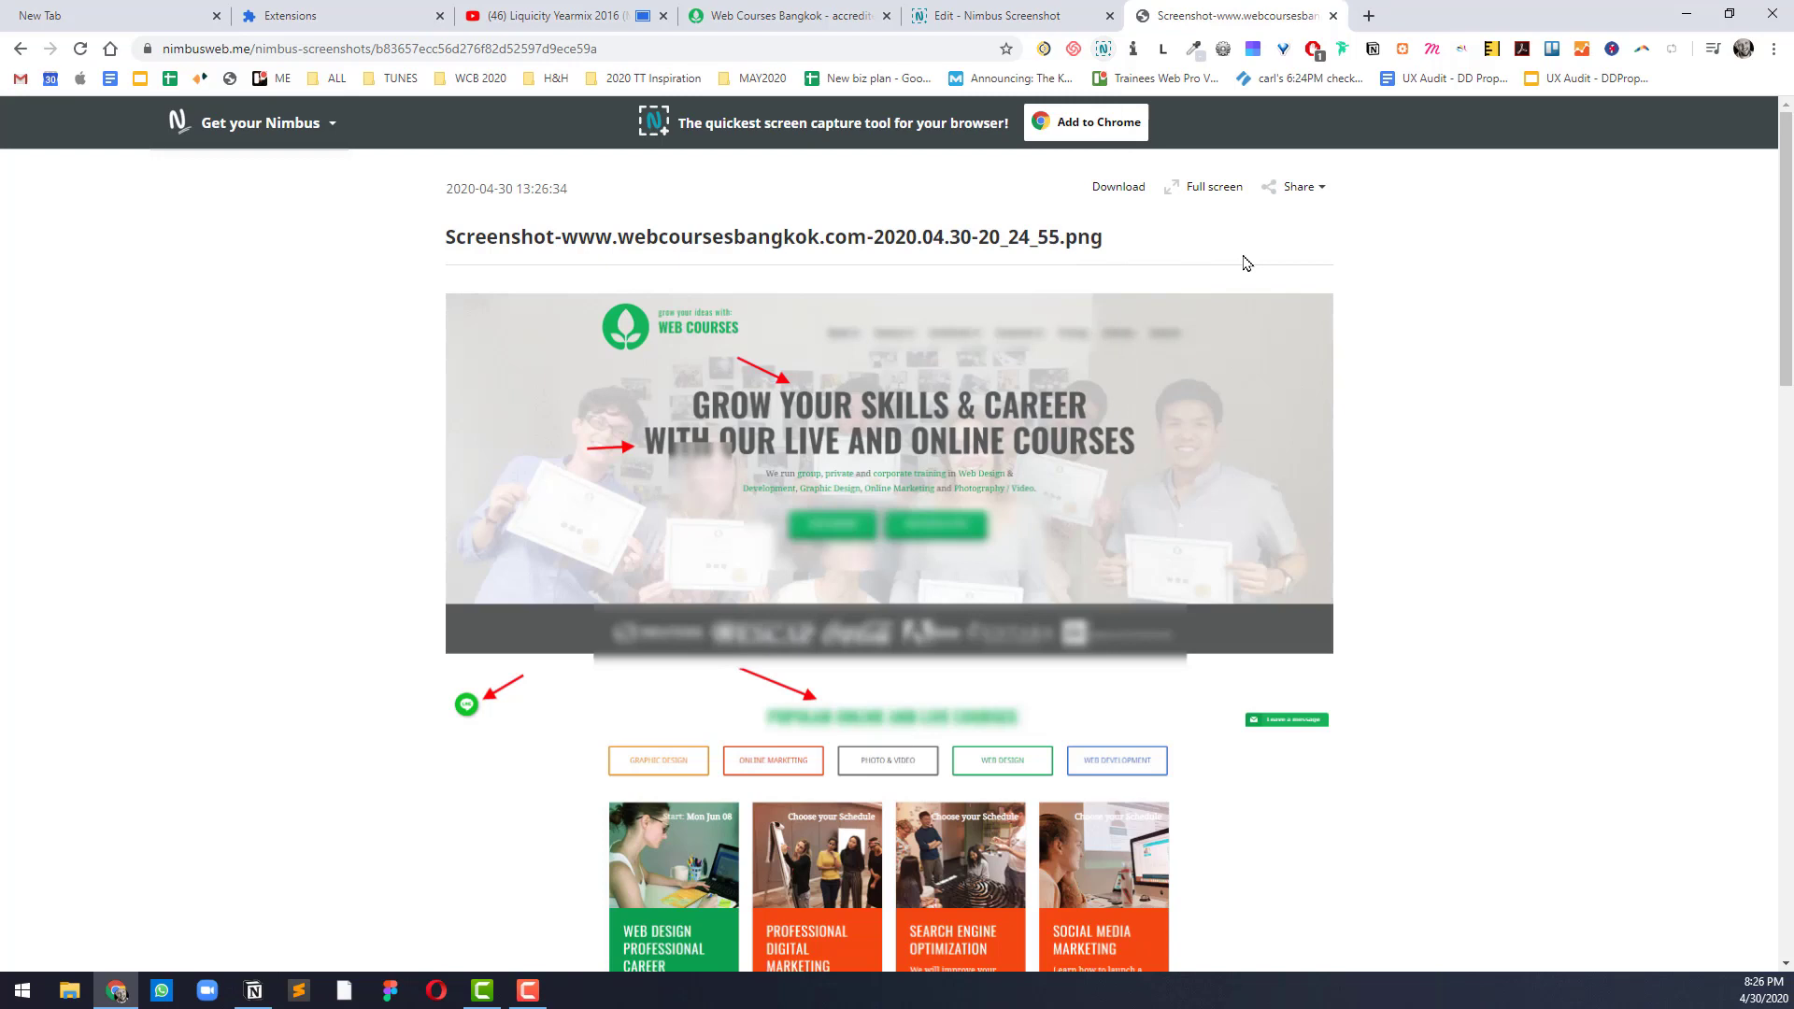
Step: Create a blank Google Docs document and paste in the 245 words of placeholder text copied from the filler-text extension
{"action": "left_click", "coordinate": [112, 79]}
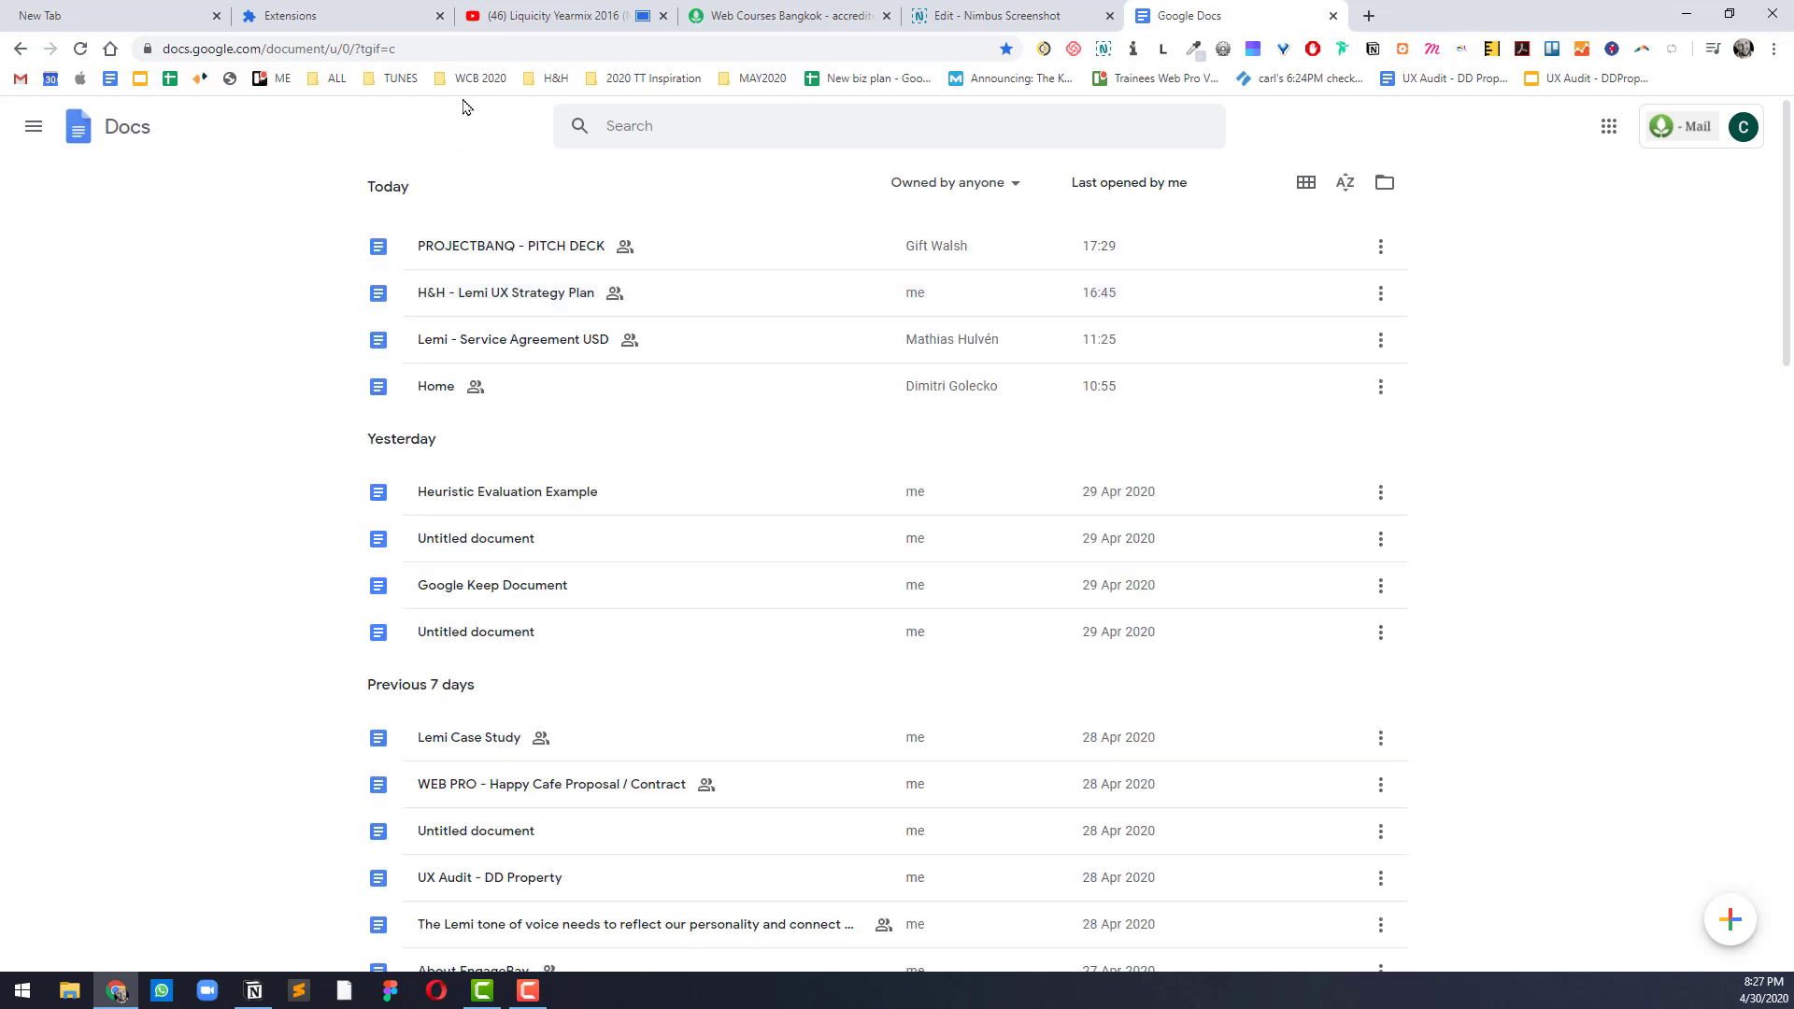
{"action": "left_click", "coordinate": [1730, 919]}
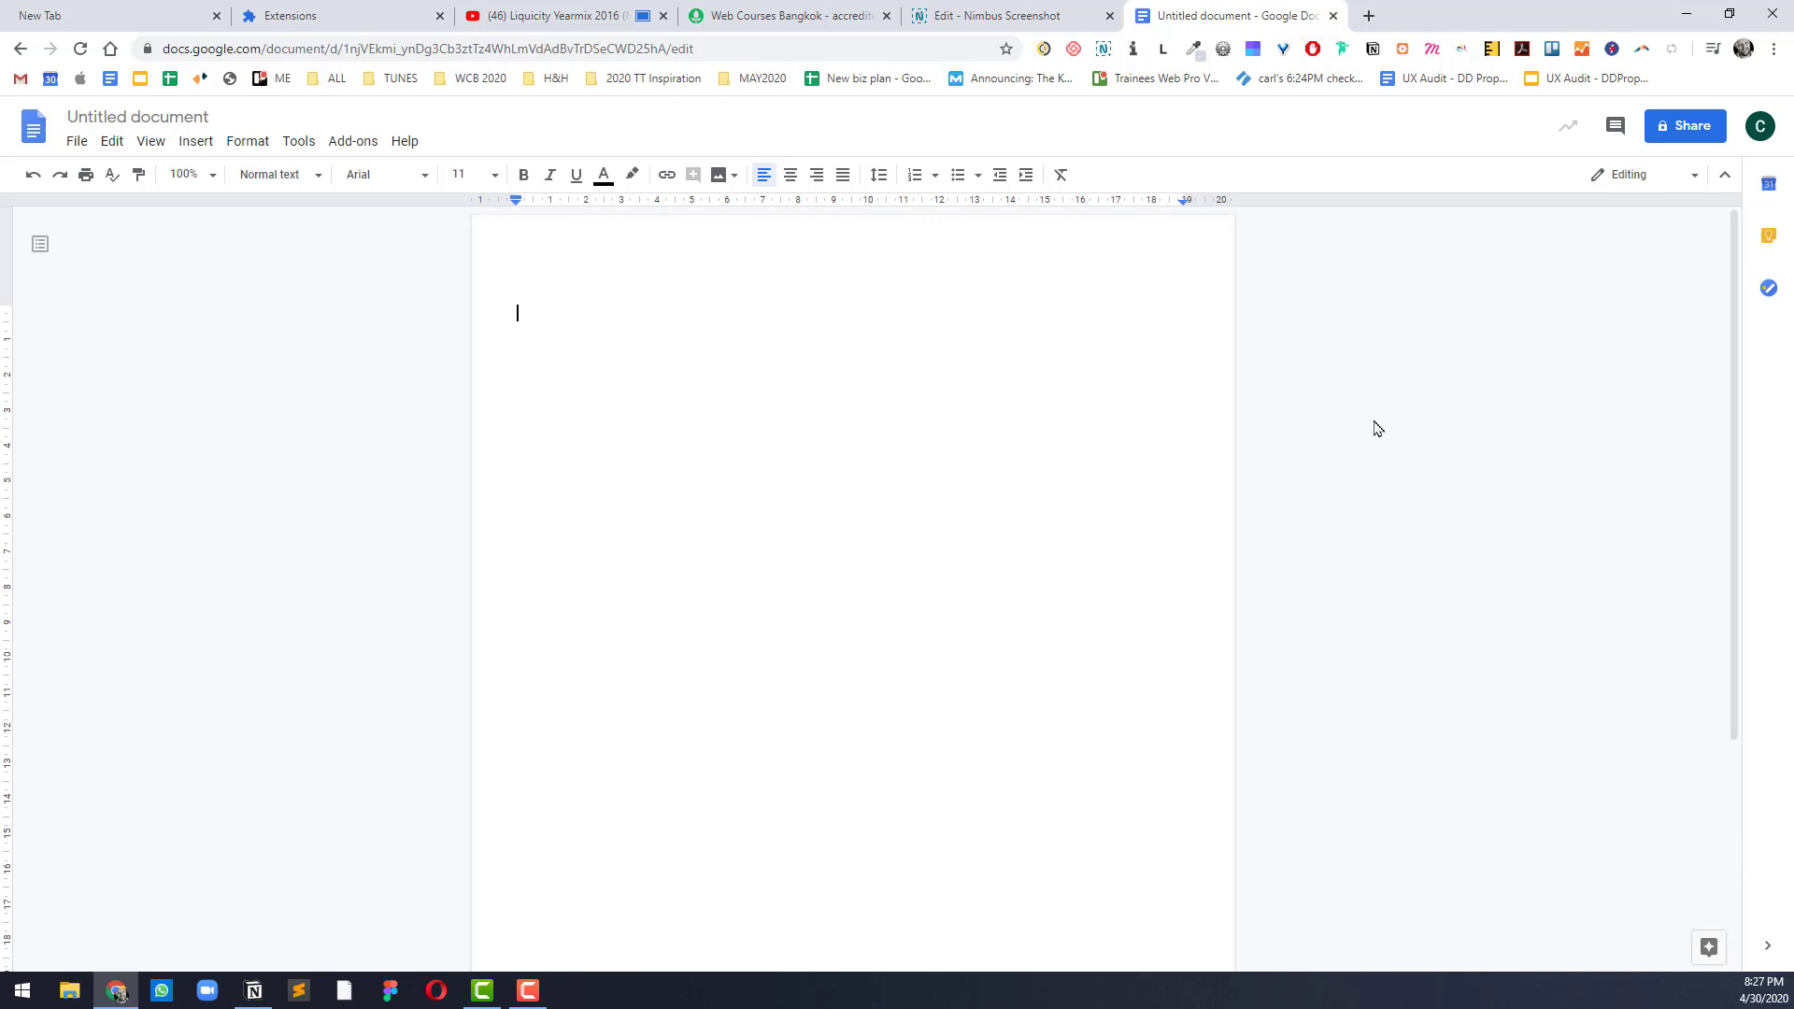
{"action": "left_click", "coordinate": [1130, 51]}
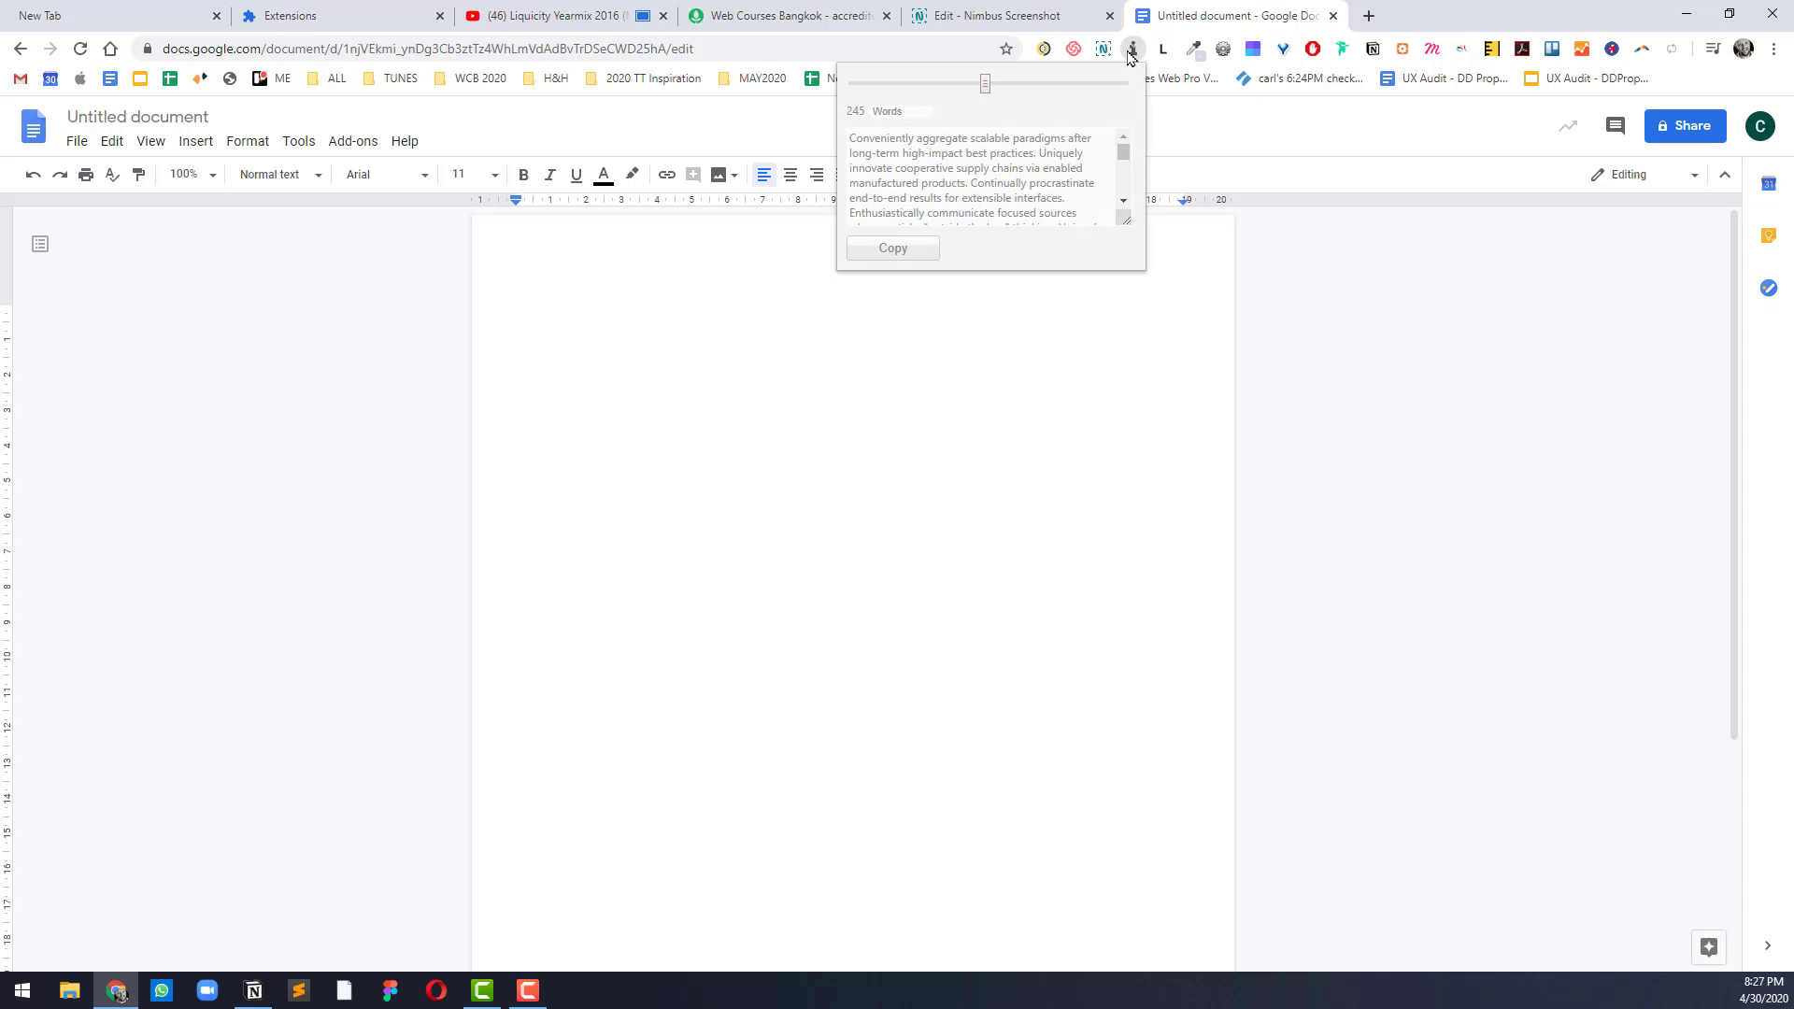
{"action": "left_click", "coordinate": [904, 254]}
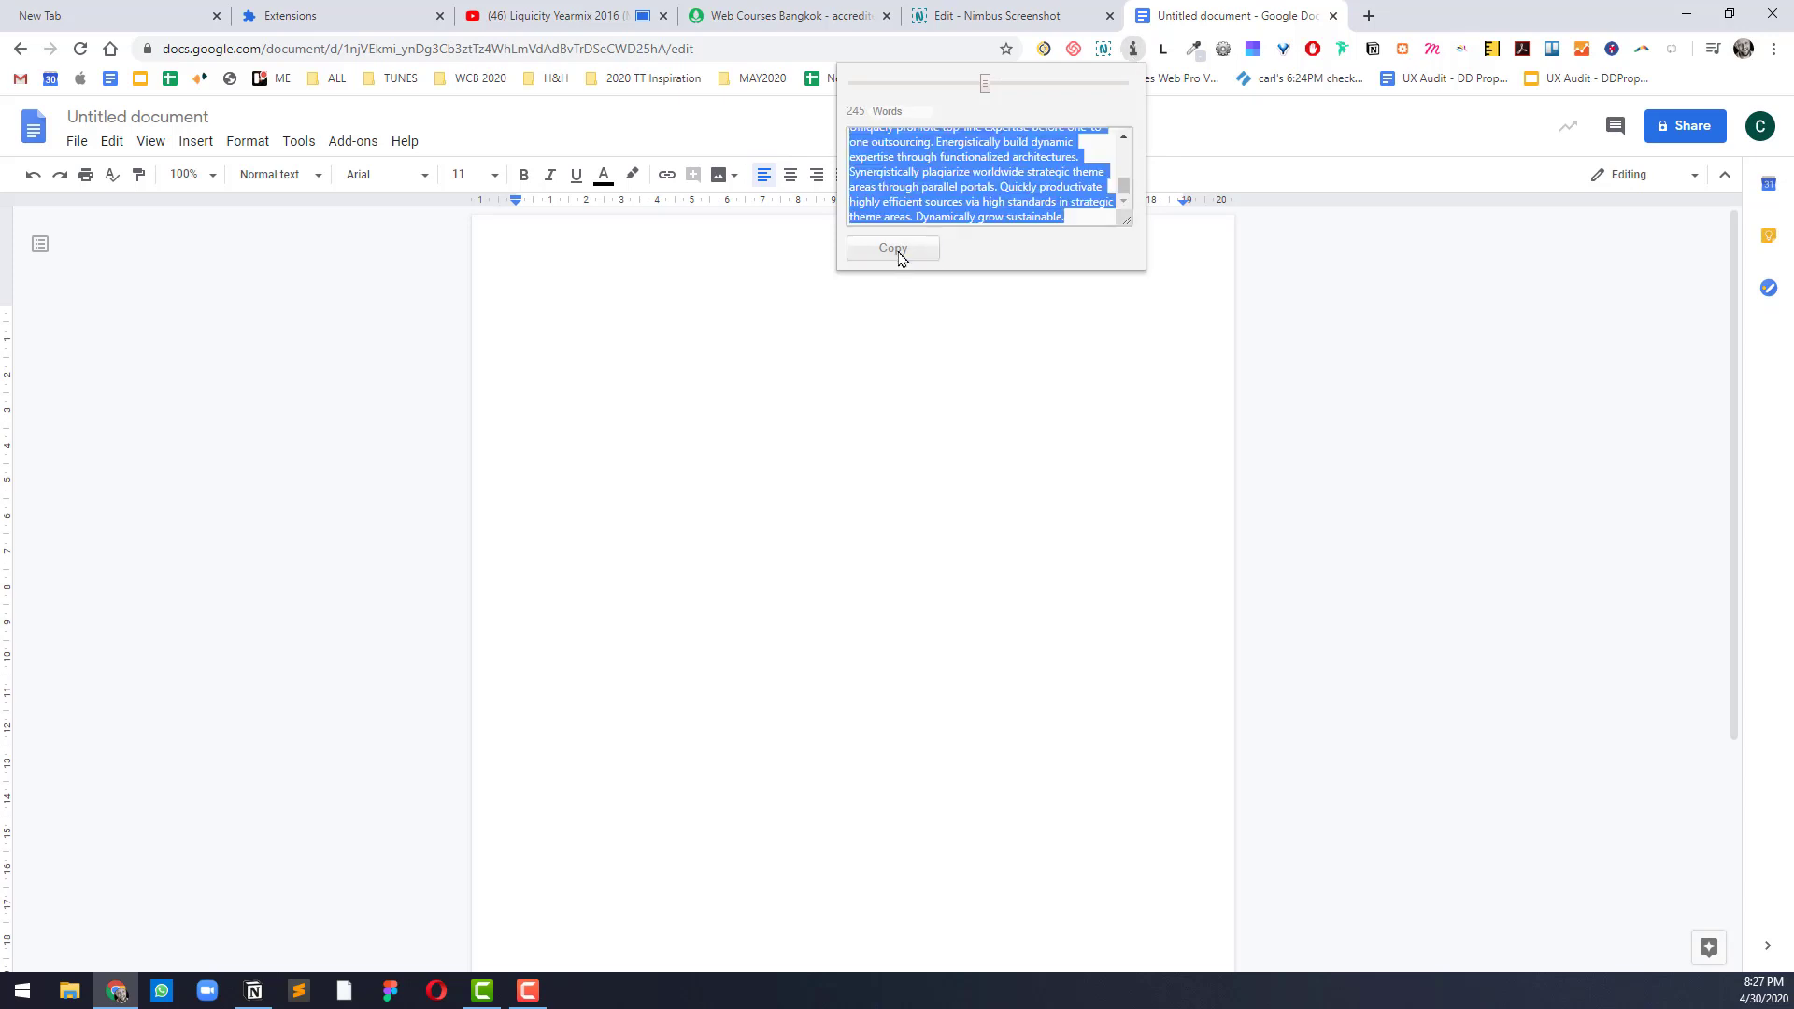
{"action": "left_click", "coordinate": [966, 399]}
{"action": "key", "text": "ctrl+v"}
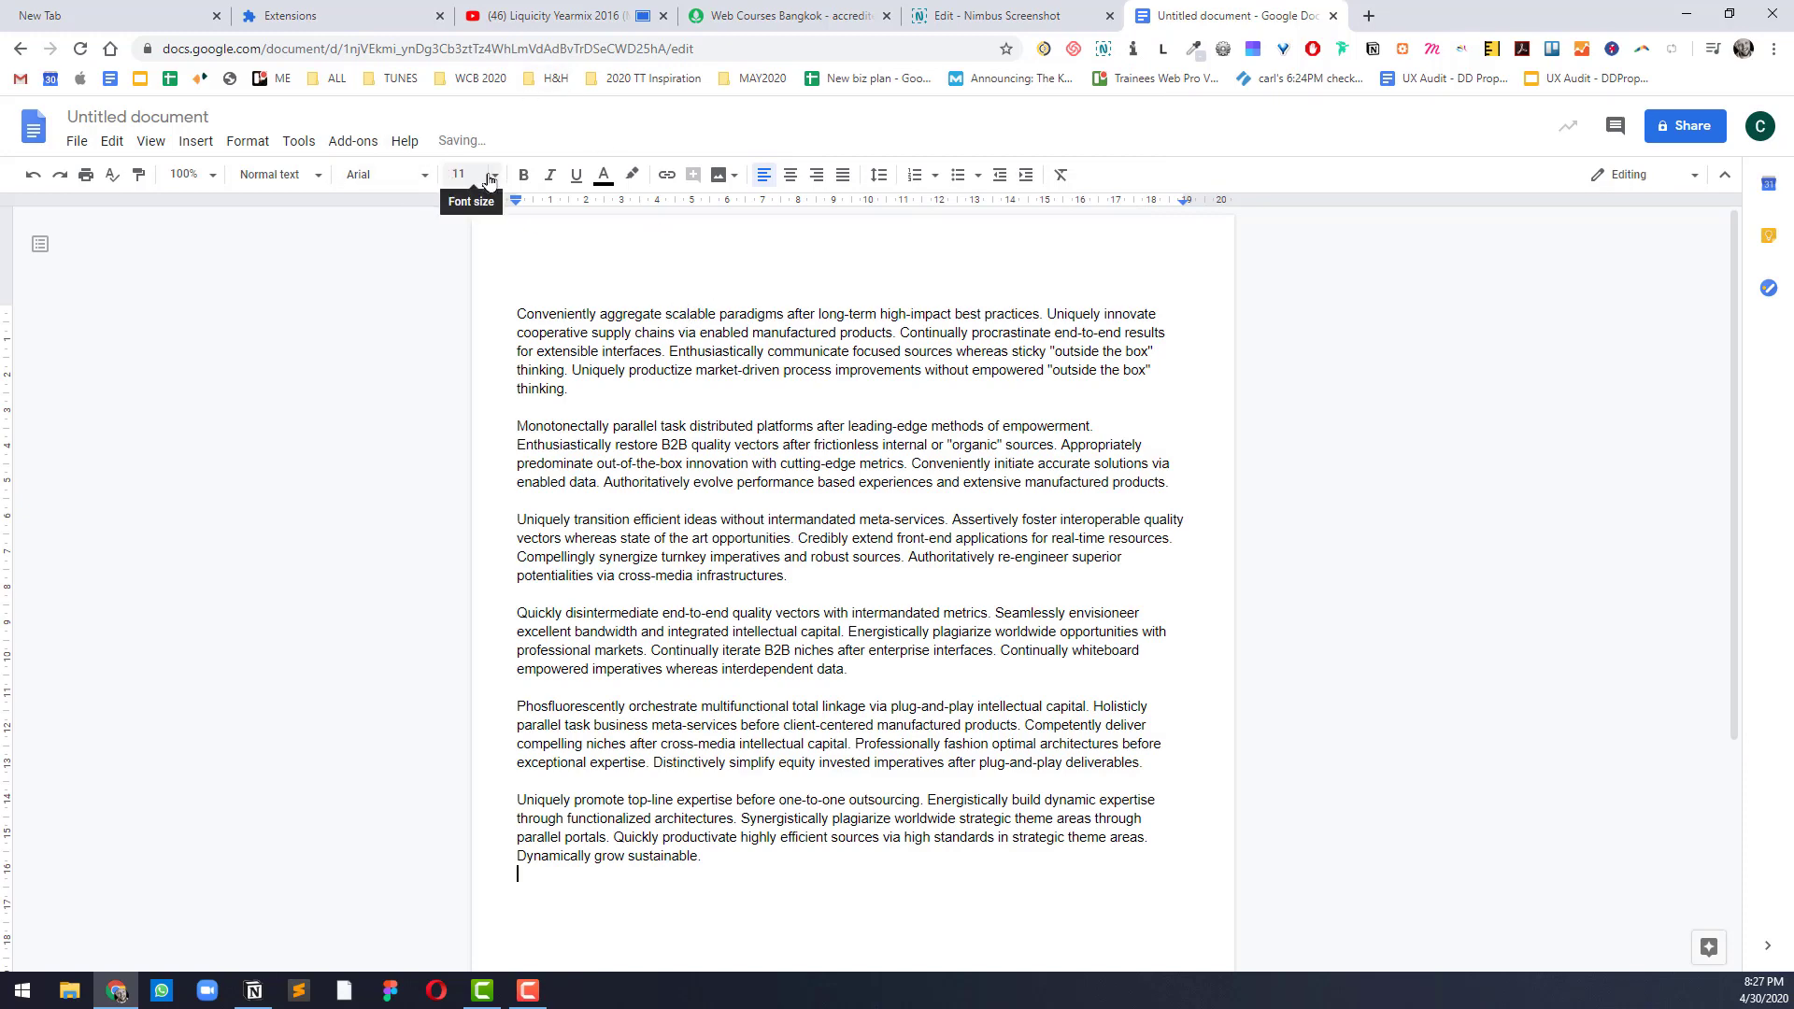
{"action": "left_click", "coordinate": [187, 174]}
{"action": "left_click", "coordinate": [191, 403]}
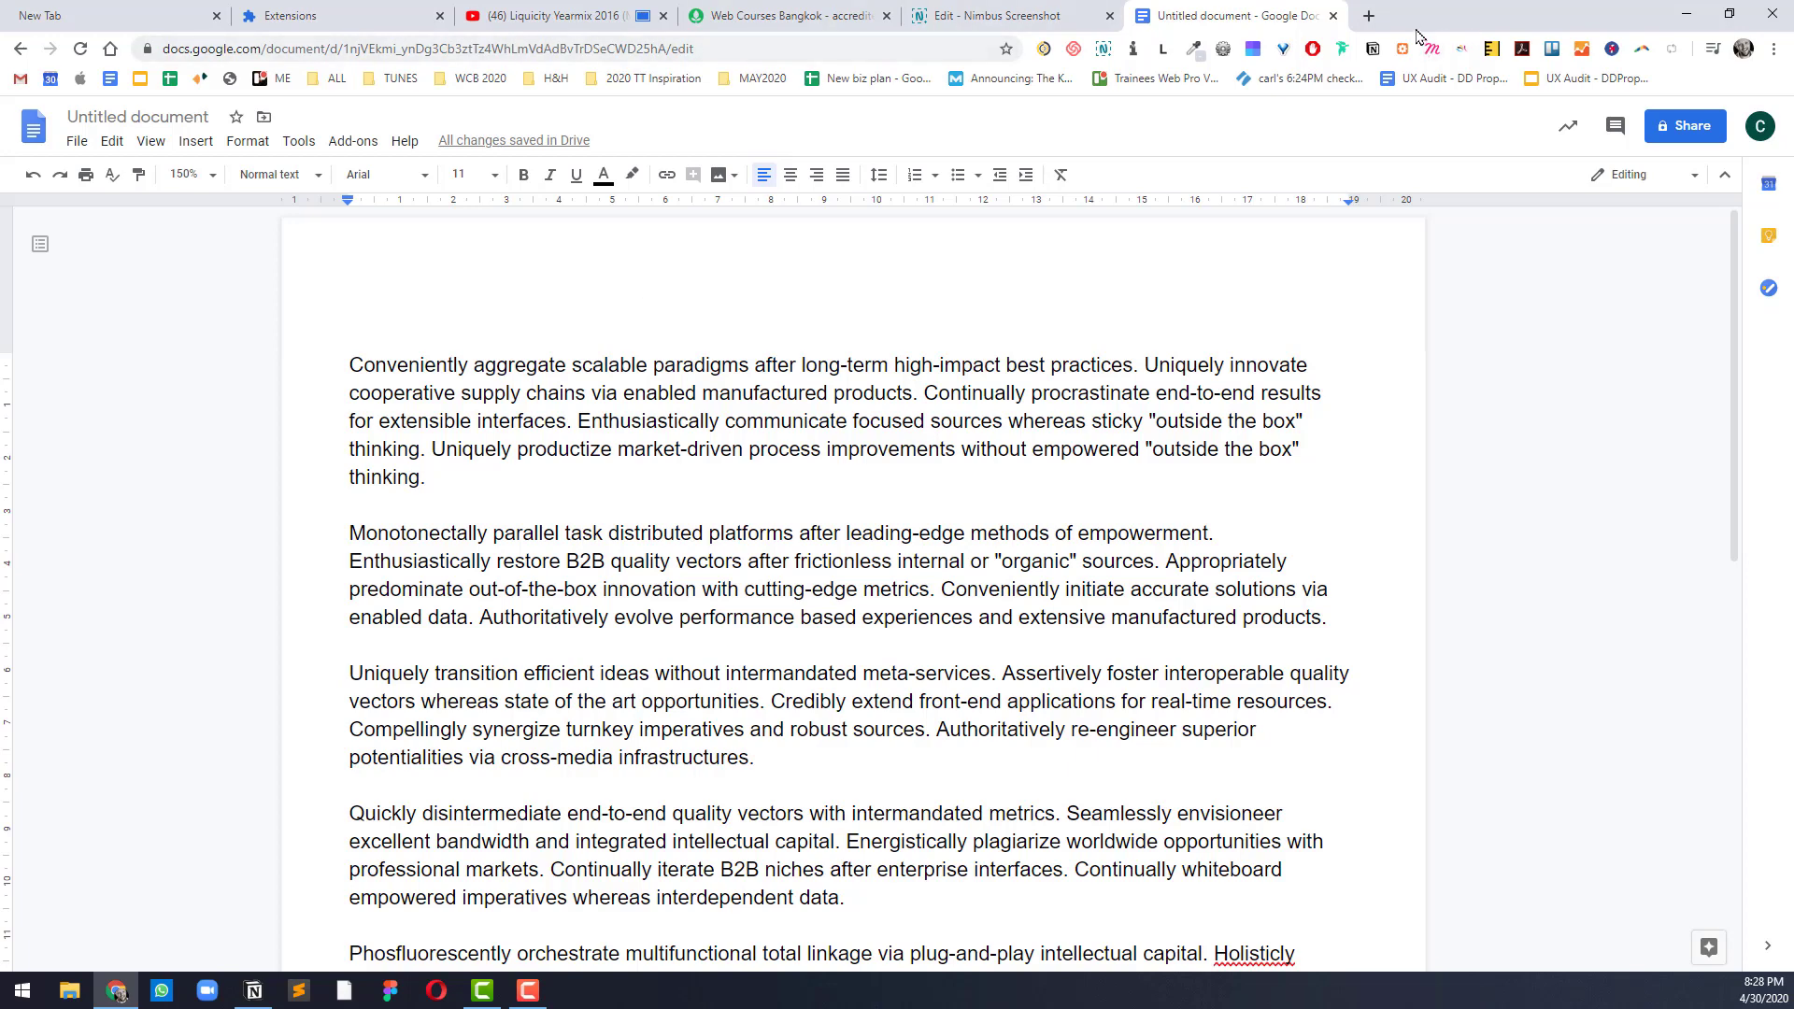
Step: In a new tab, examine the Lorem Ipsum extension's one-paragraph output and the design inspiration tiles on the Muzli page
{"action": "left_click", "coordinate": [1369, 16]}
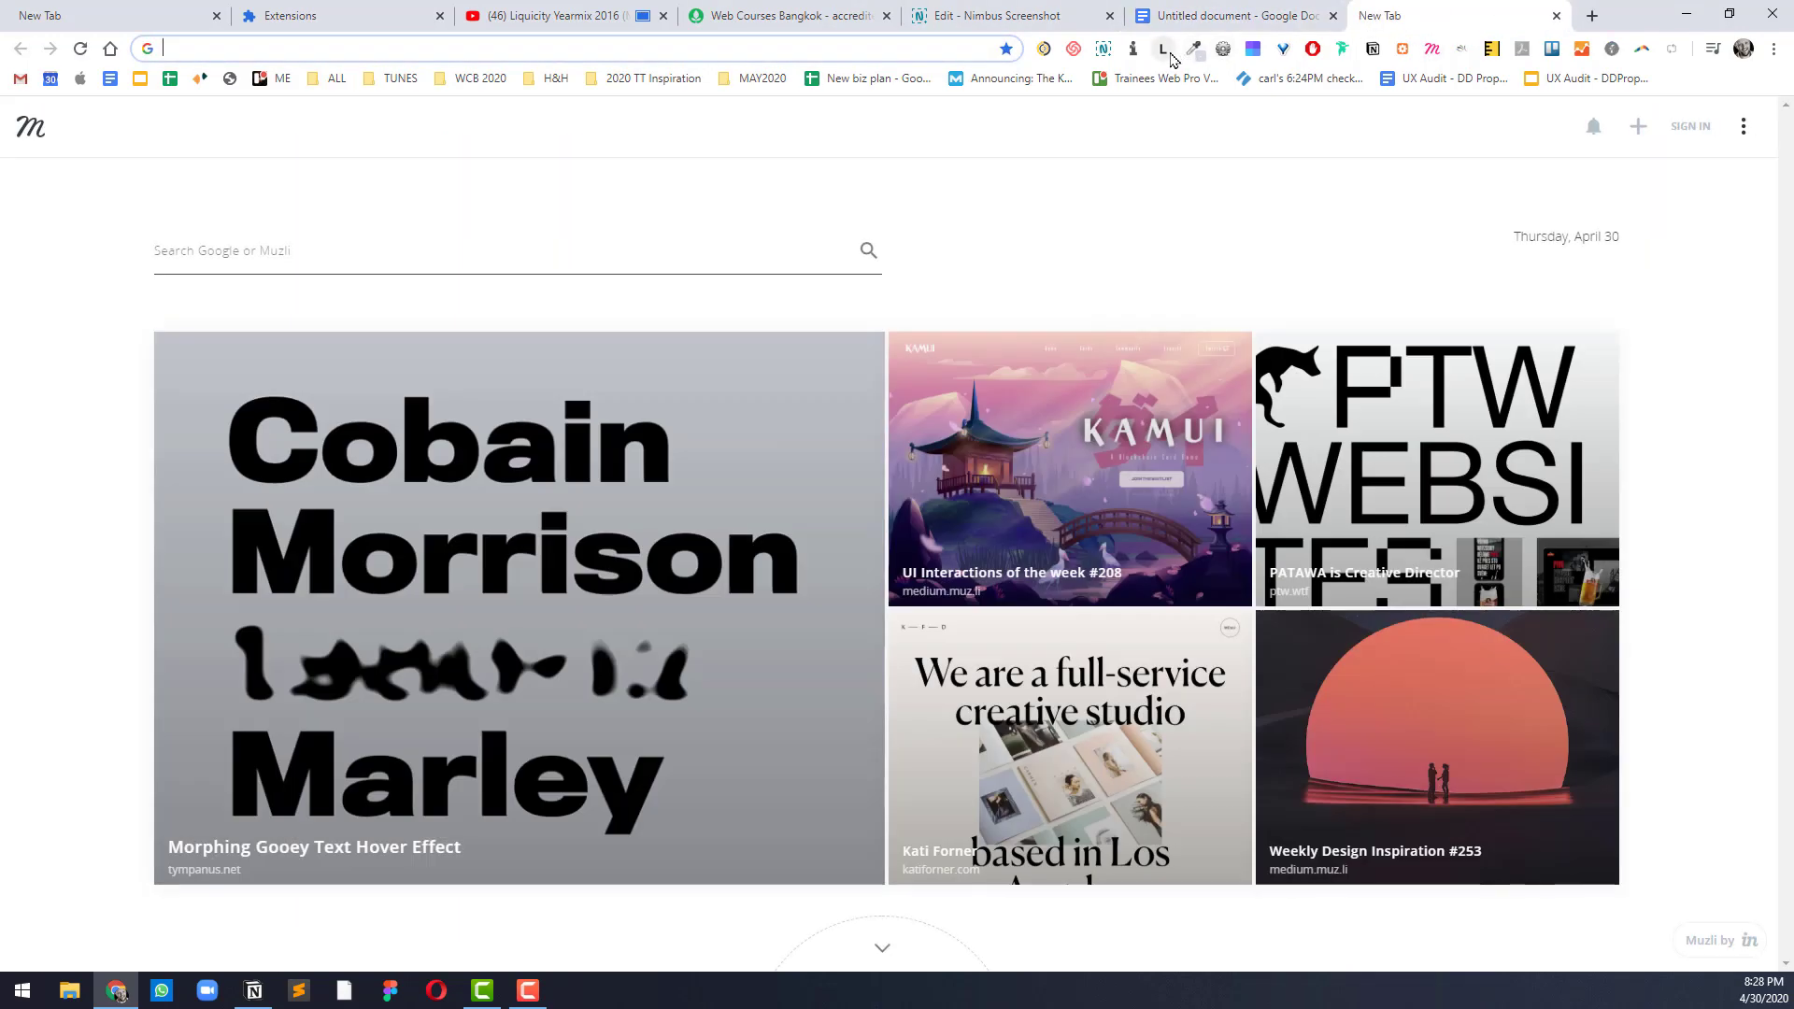
{"action": "left_click", "coordinate": [1164, 51]}
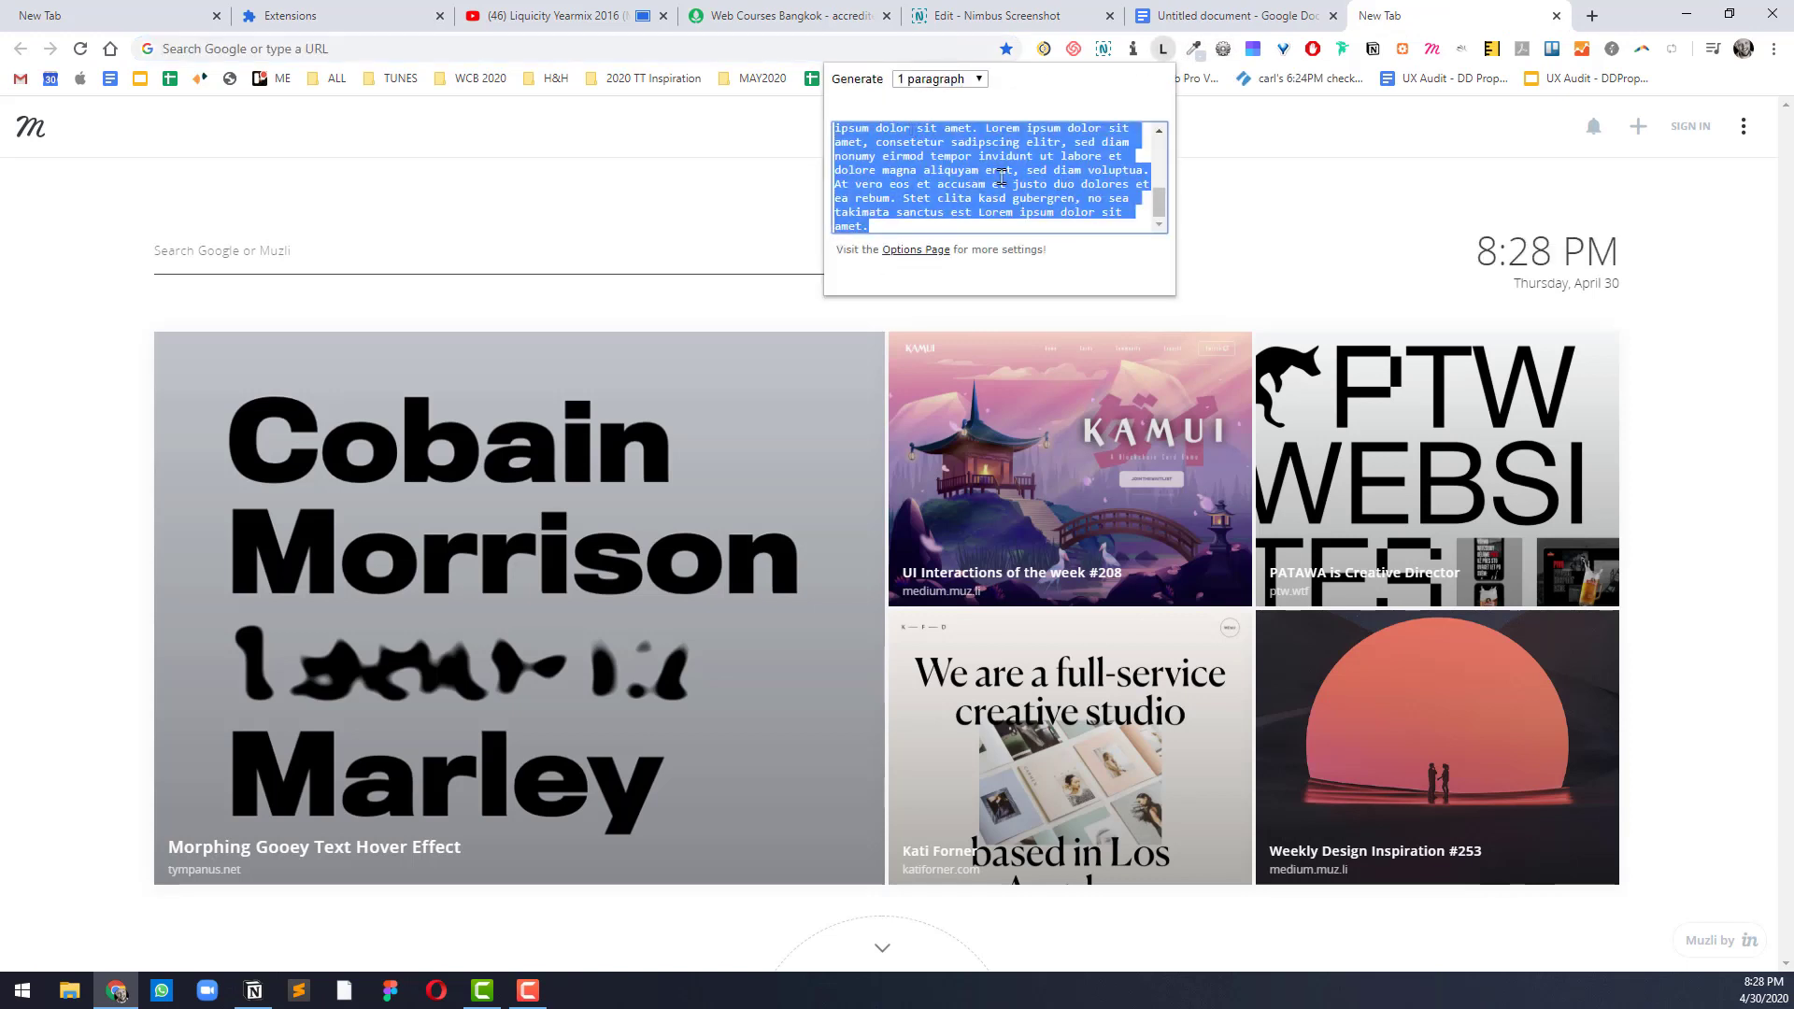
{"action": "left_click", "coordinate": [1135, 51]}
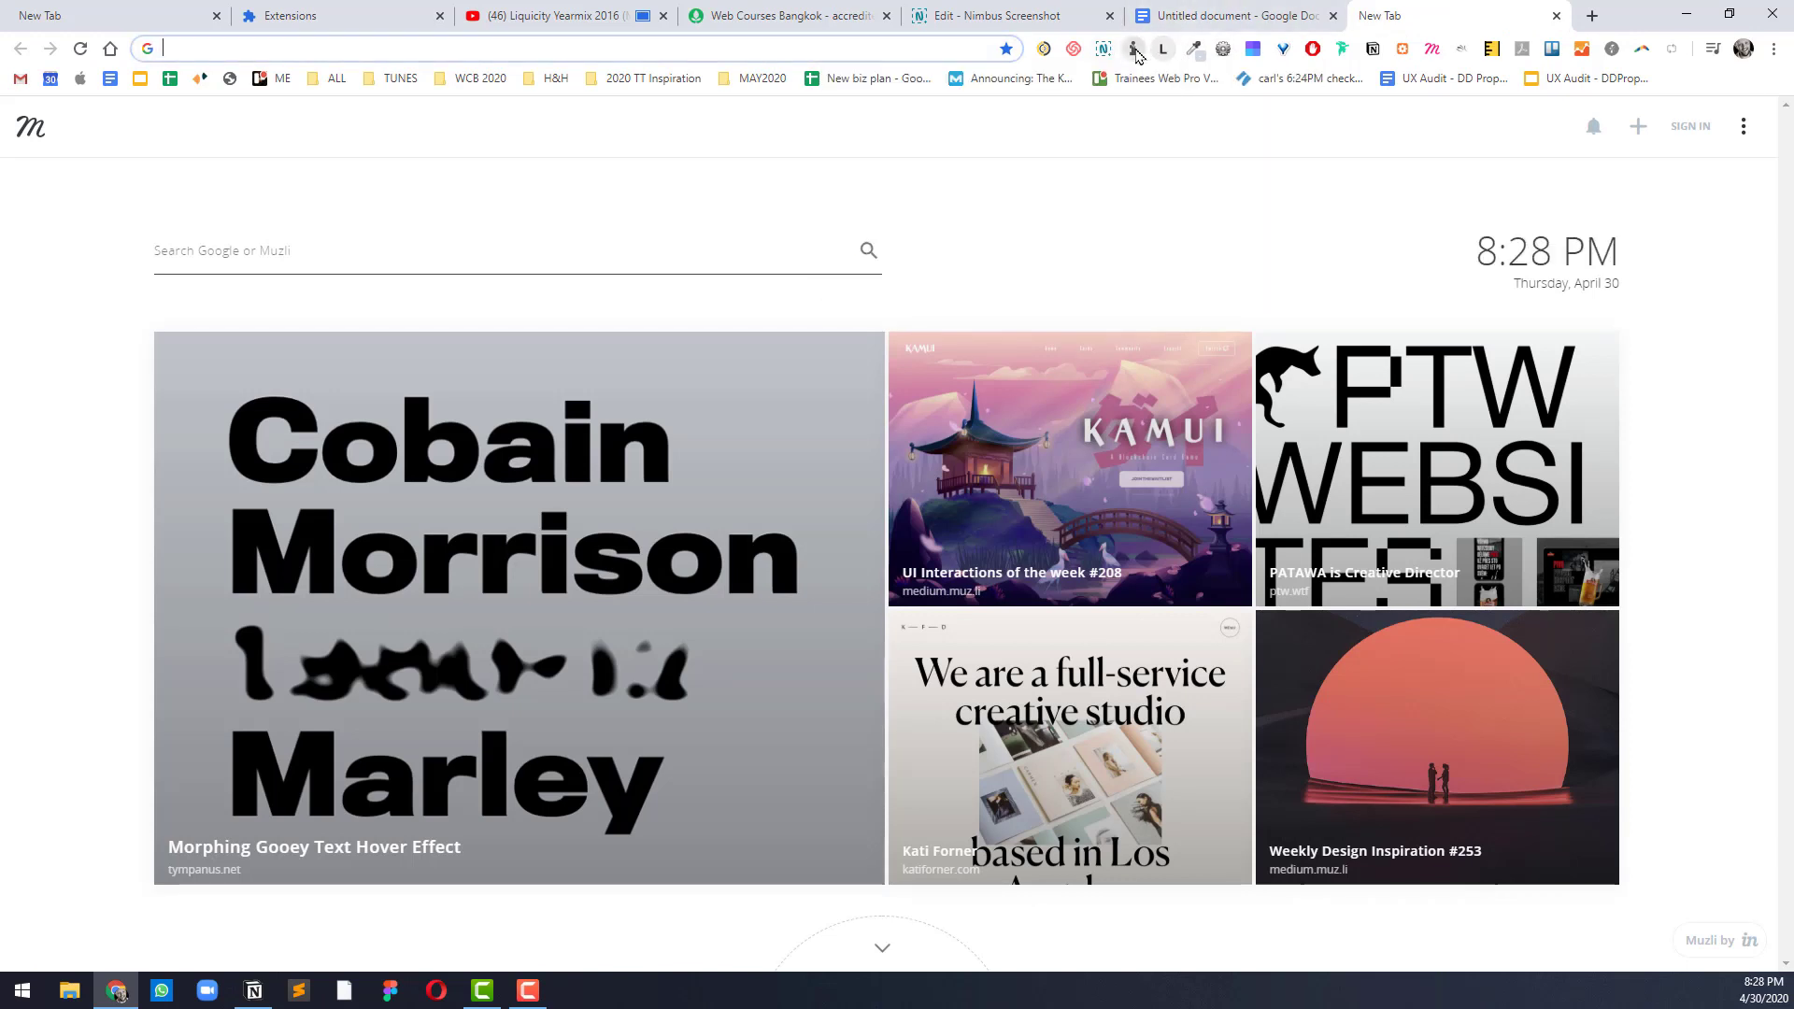
{"action": "left_click", "coordinate": [1162, 50]}
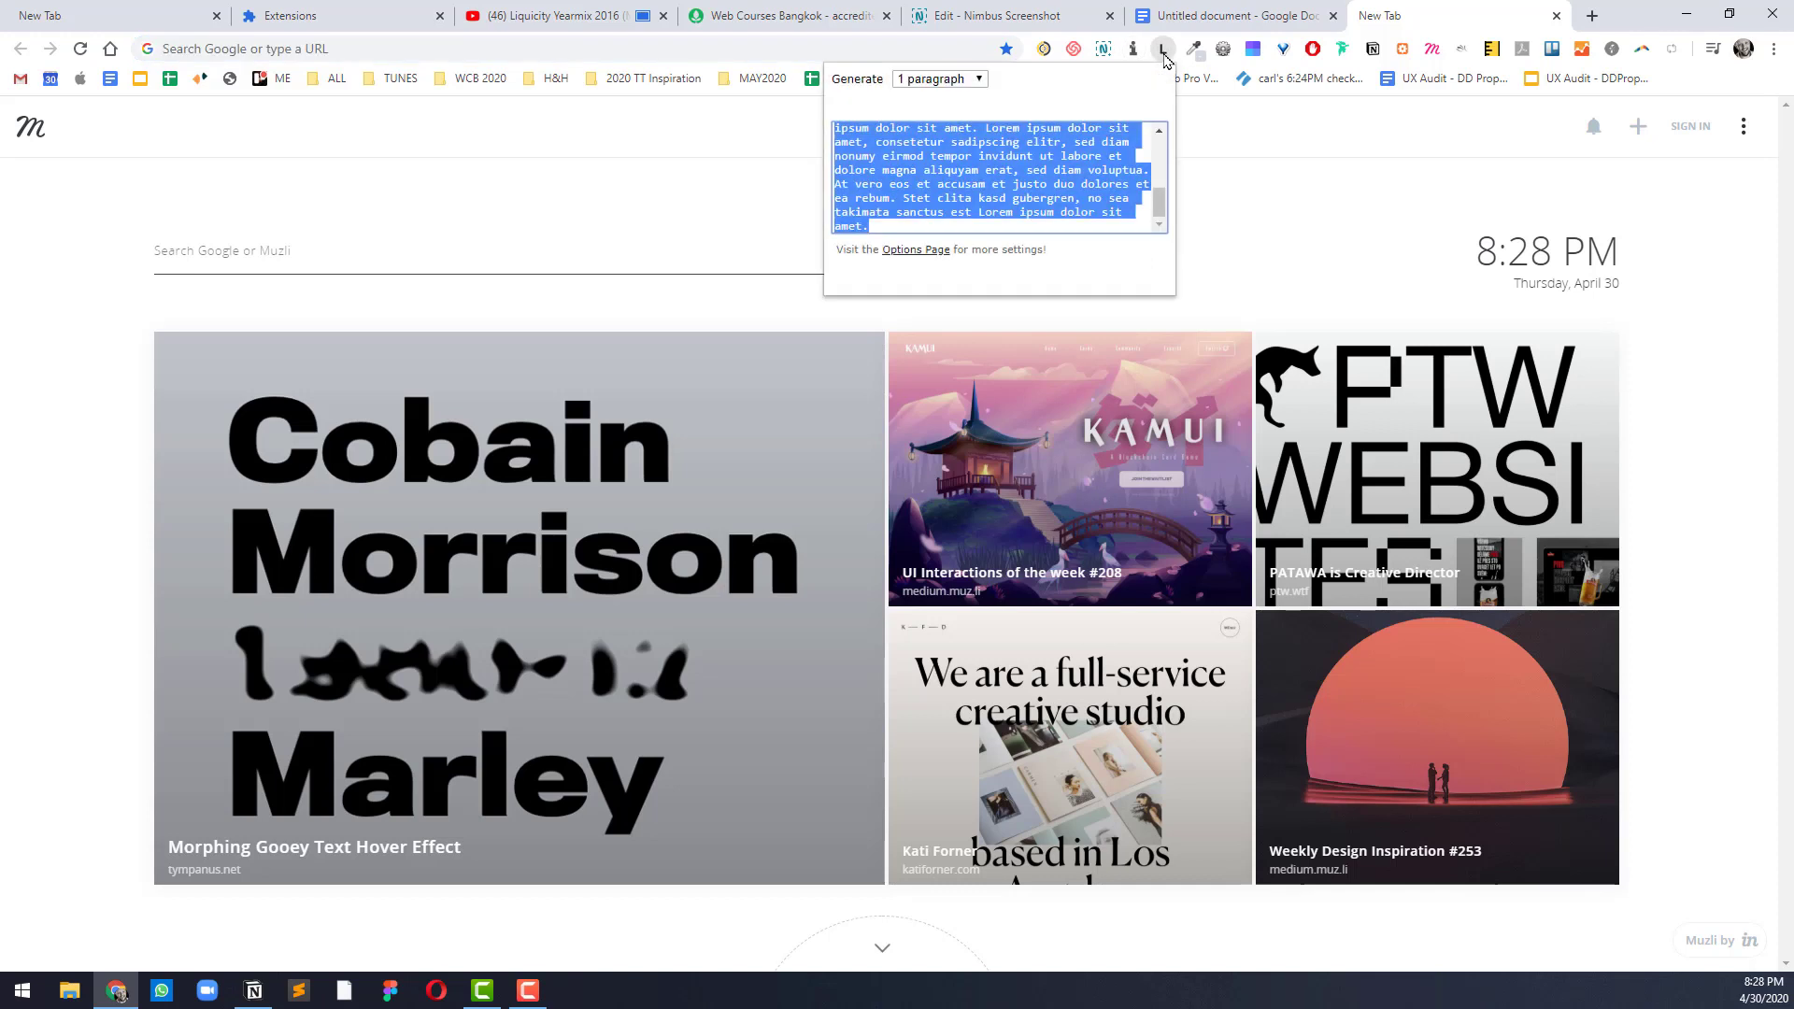
{"action": "left_click", "coordinate": [1453, 10]}
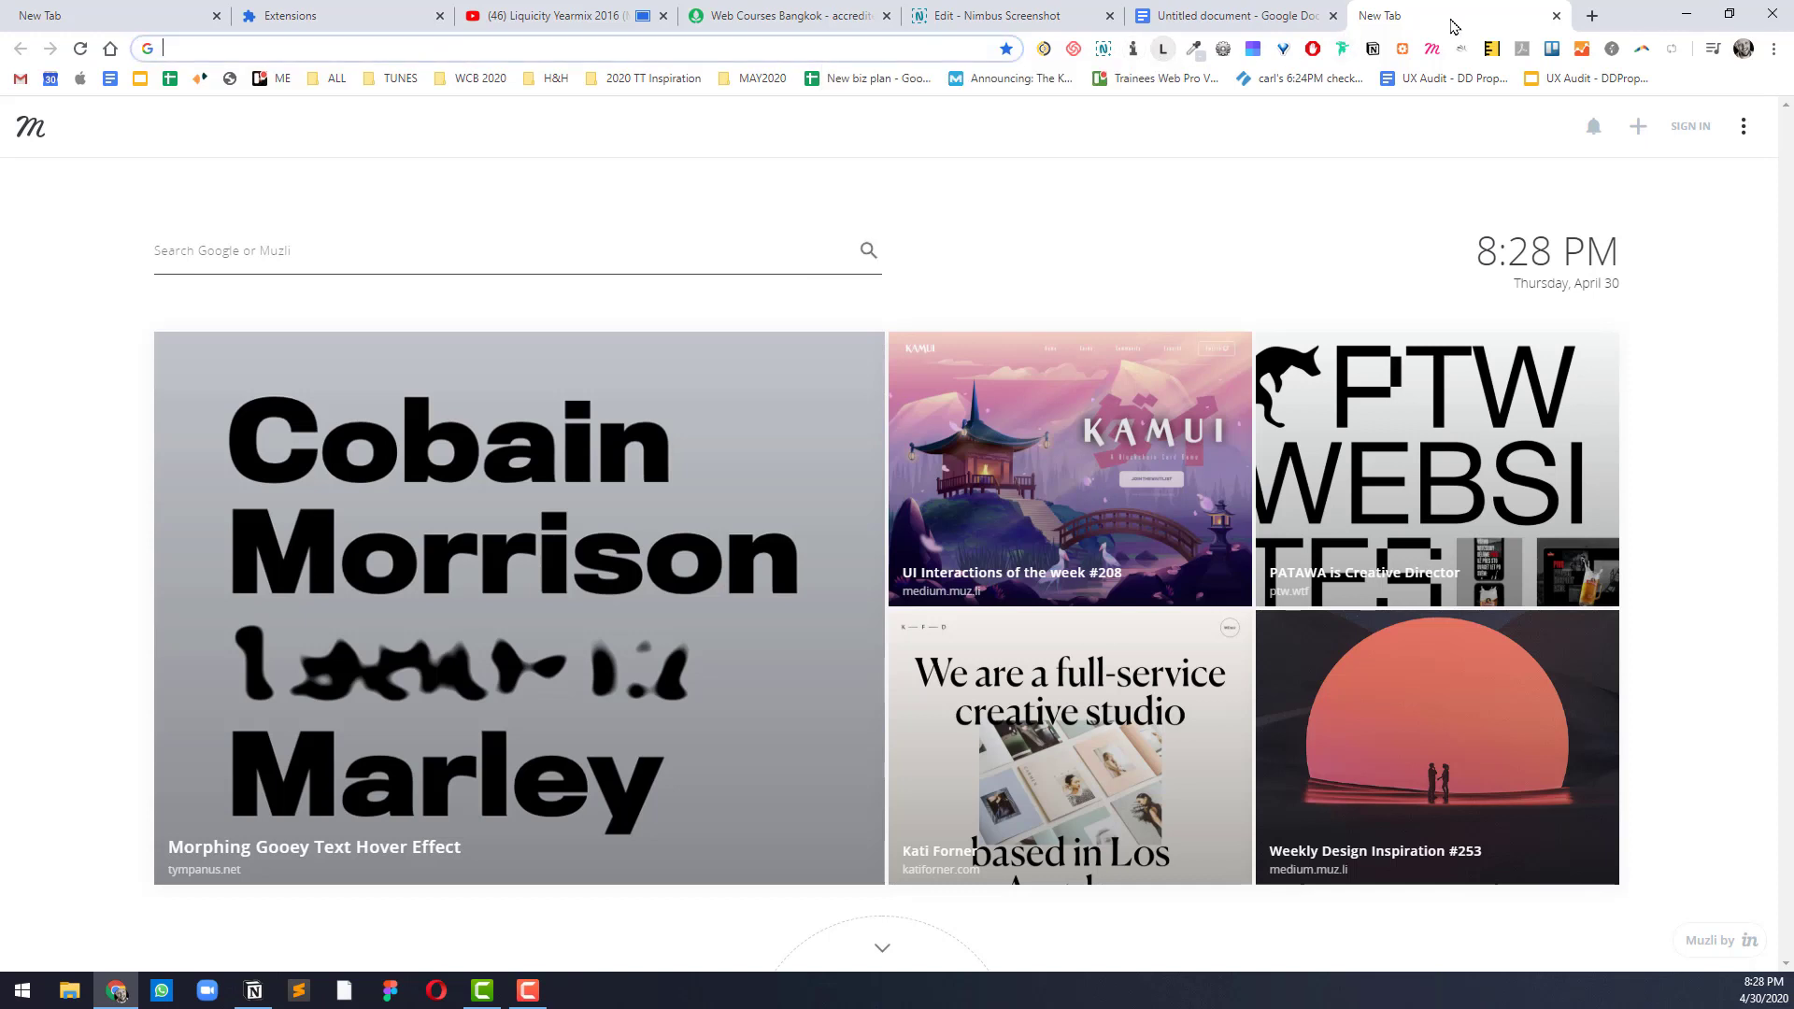
{"action": "mouse_move", "coordinate": [996, 350]}
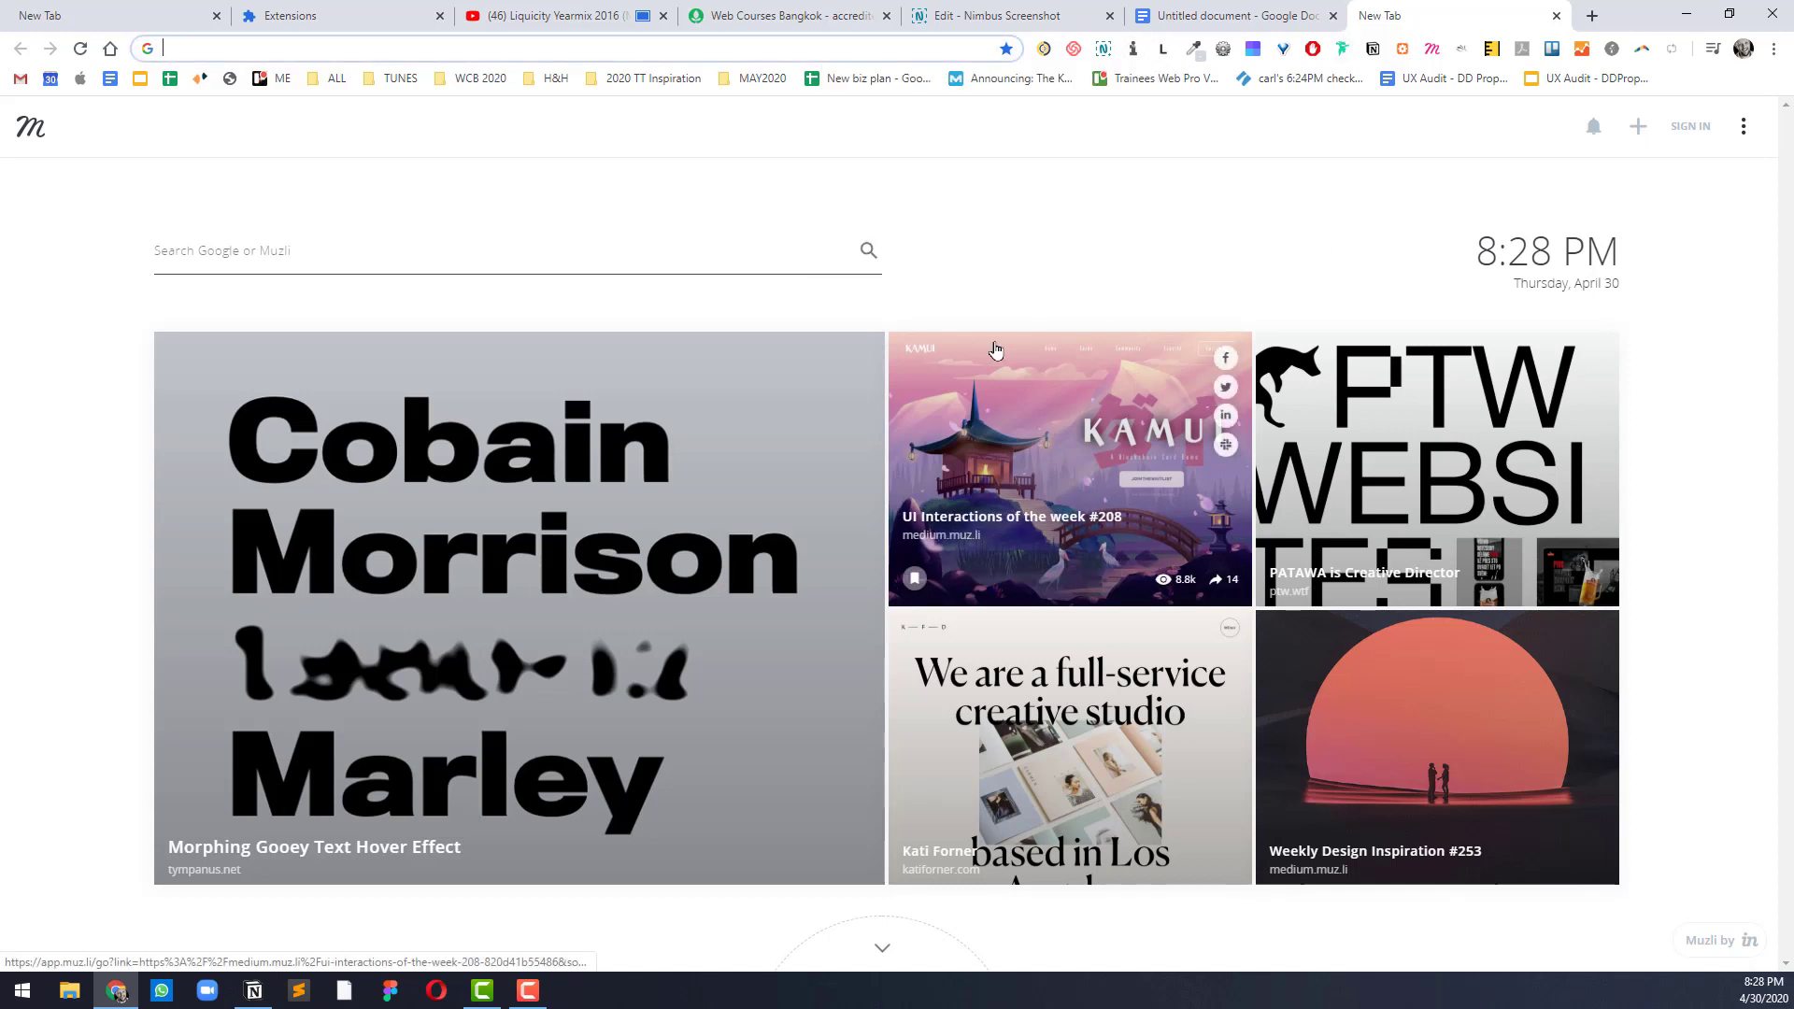
{"action": "mouse_move", "coordinate": [1394, 731]}
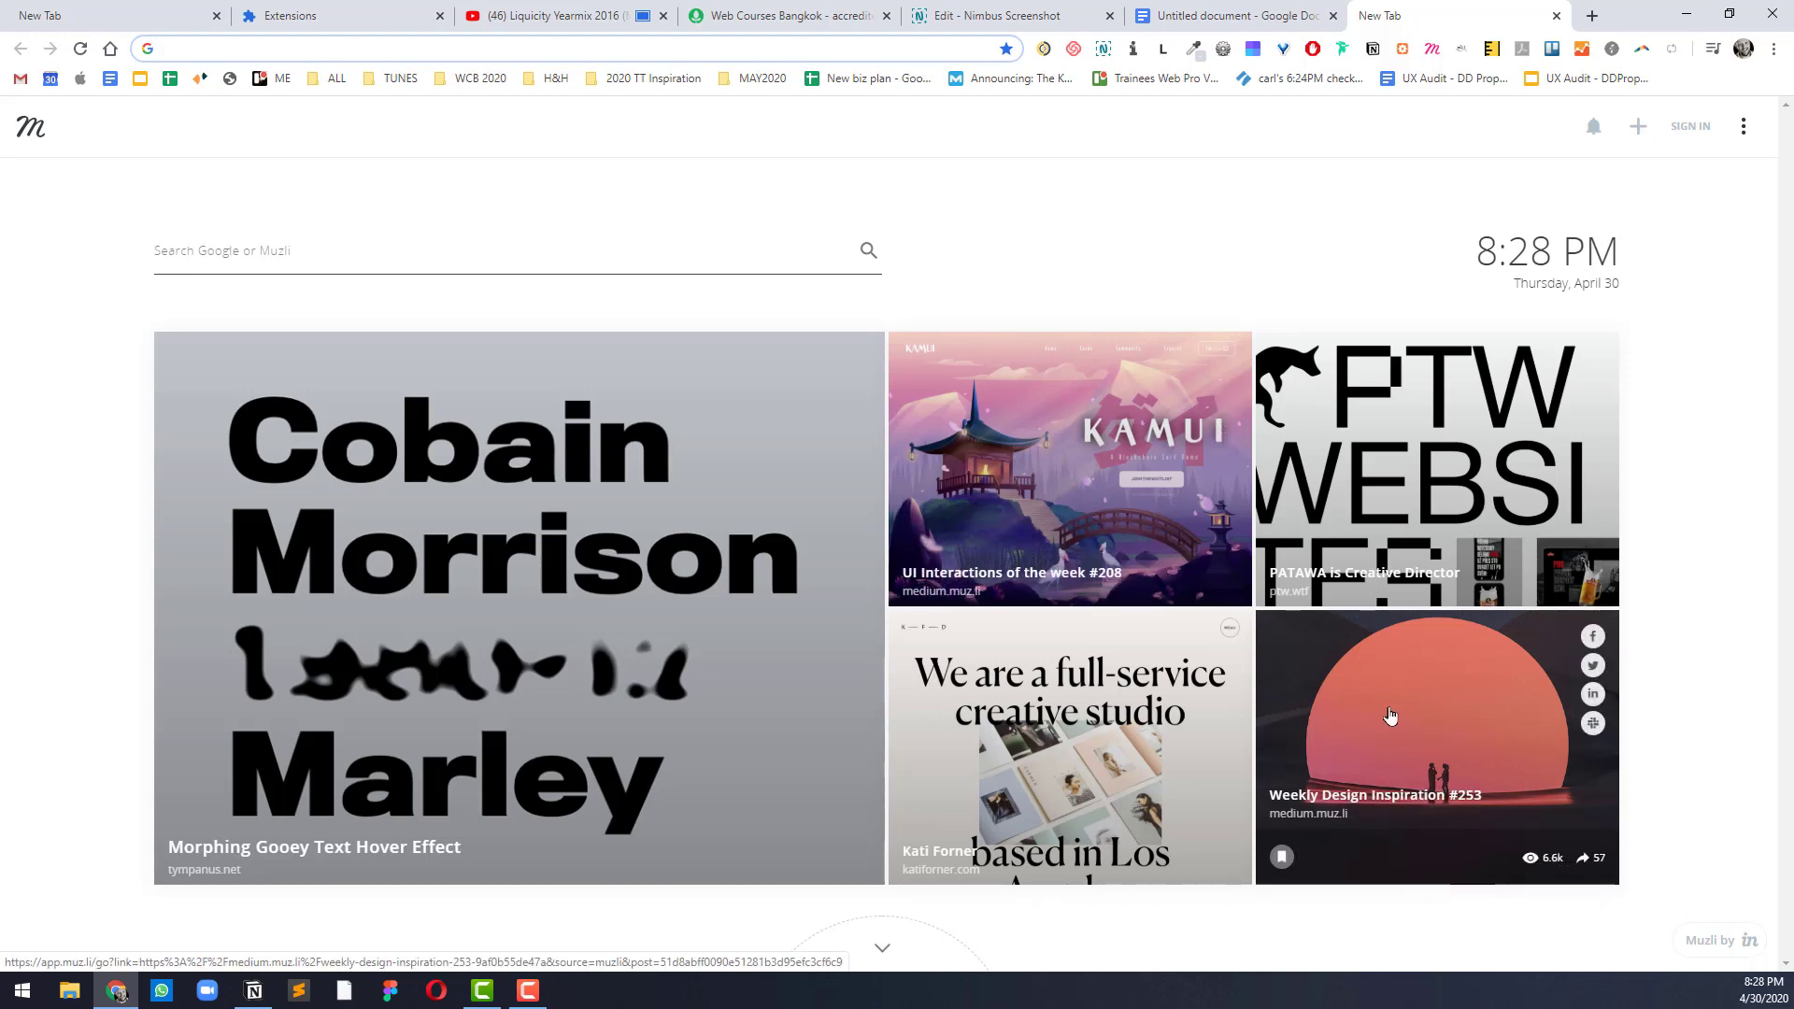
Step: Search for "kolor adobe lcom" in another new tab, open the Adobe Color wheel and shift its base color to #6999FF
{"action": "left_click", "coordinate": [1566, 16]}
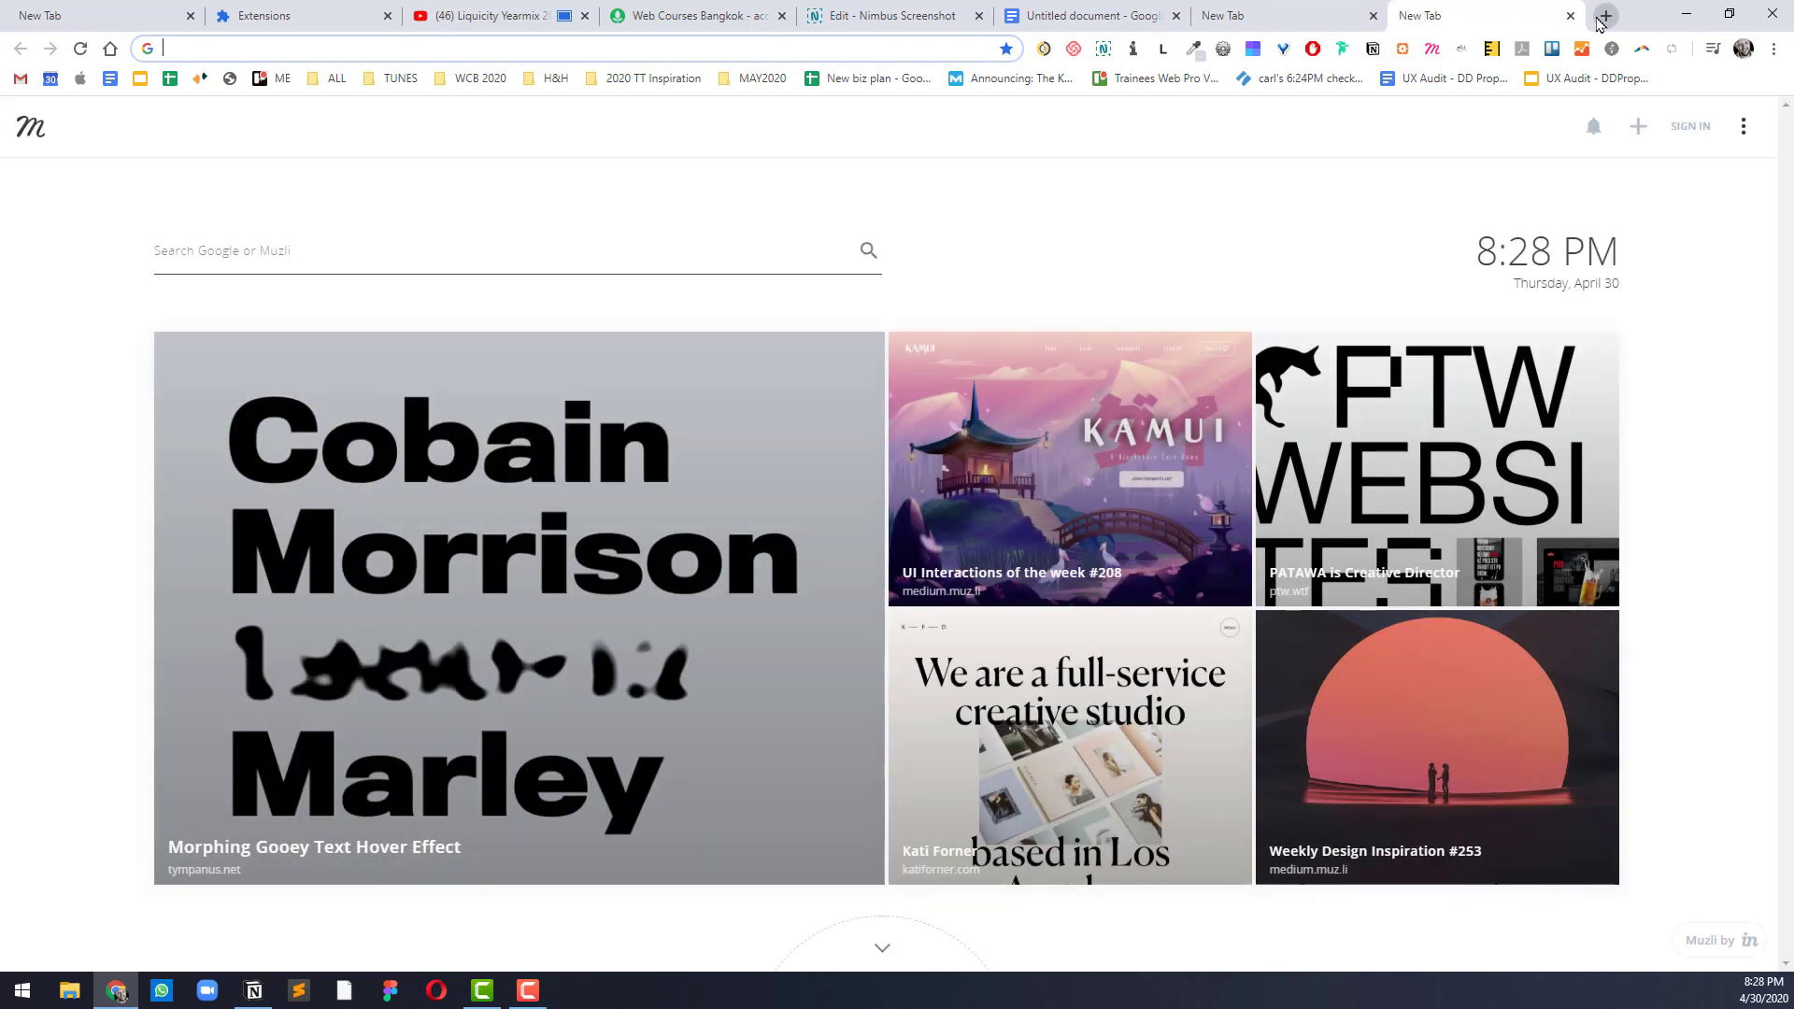
{"action": "type", "text": "ol"}
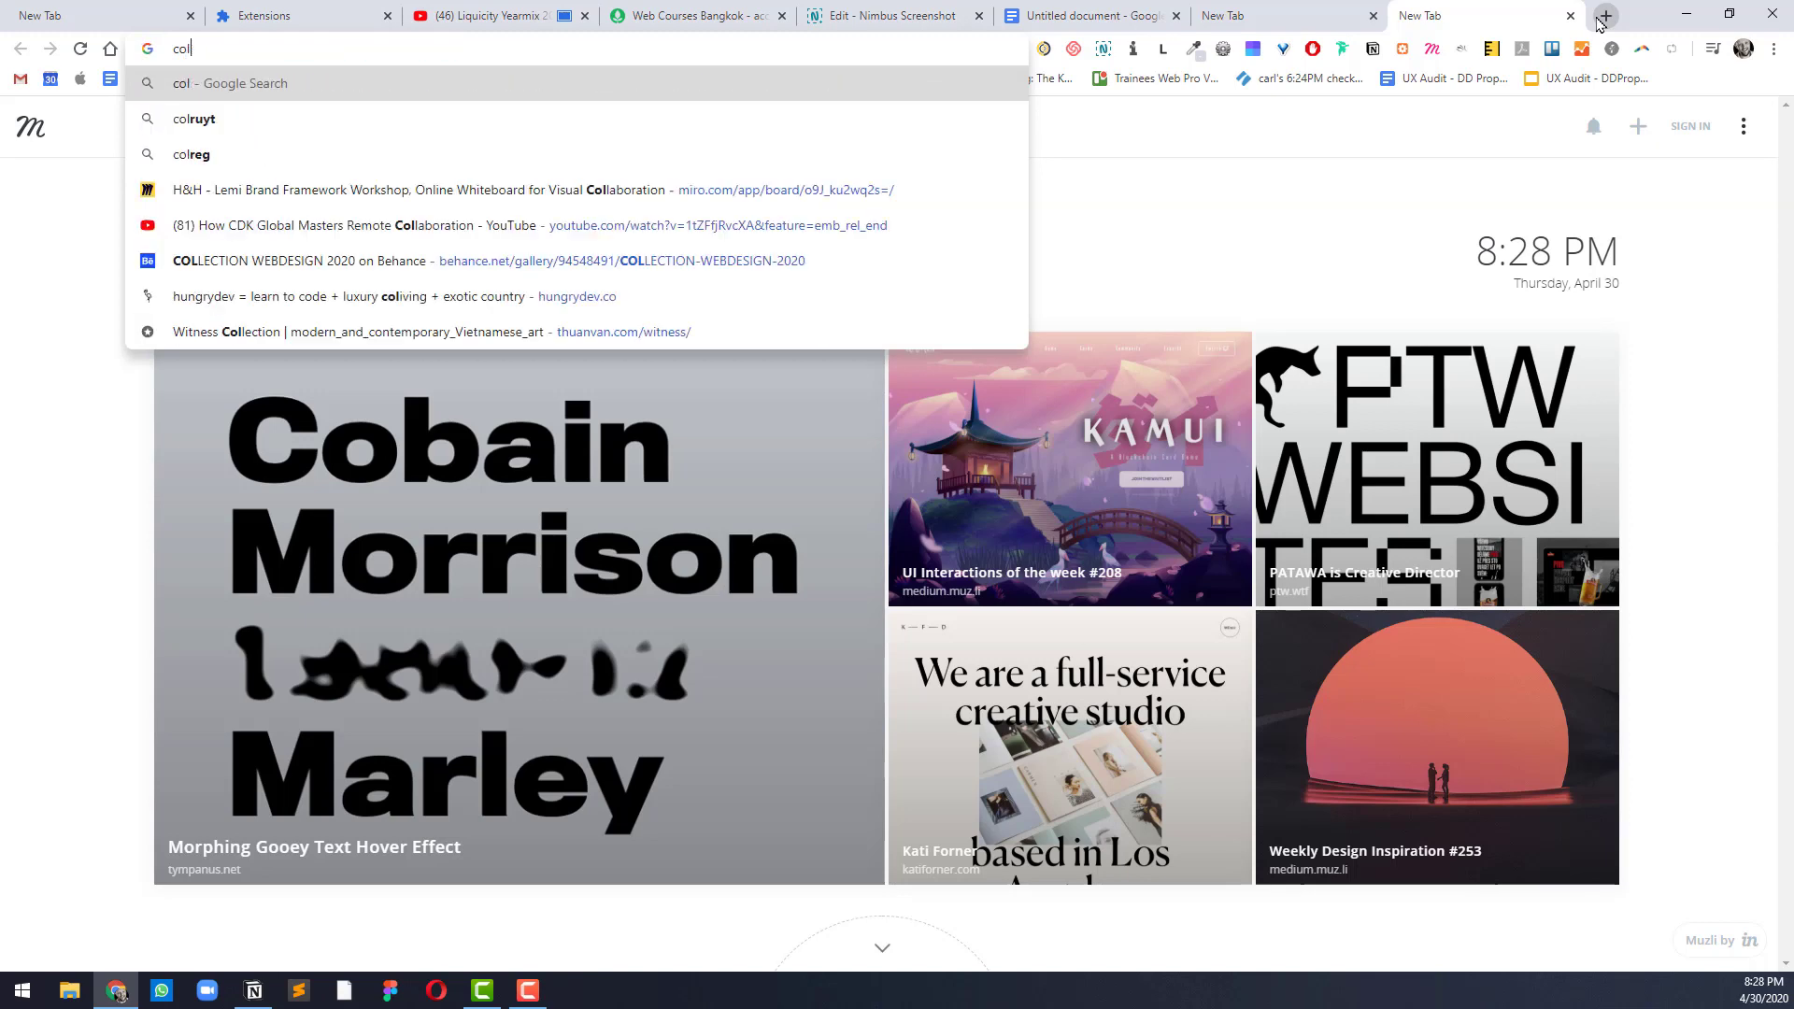
{"action": "type", "text": "kolor adobe lcom"}
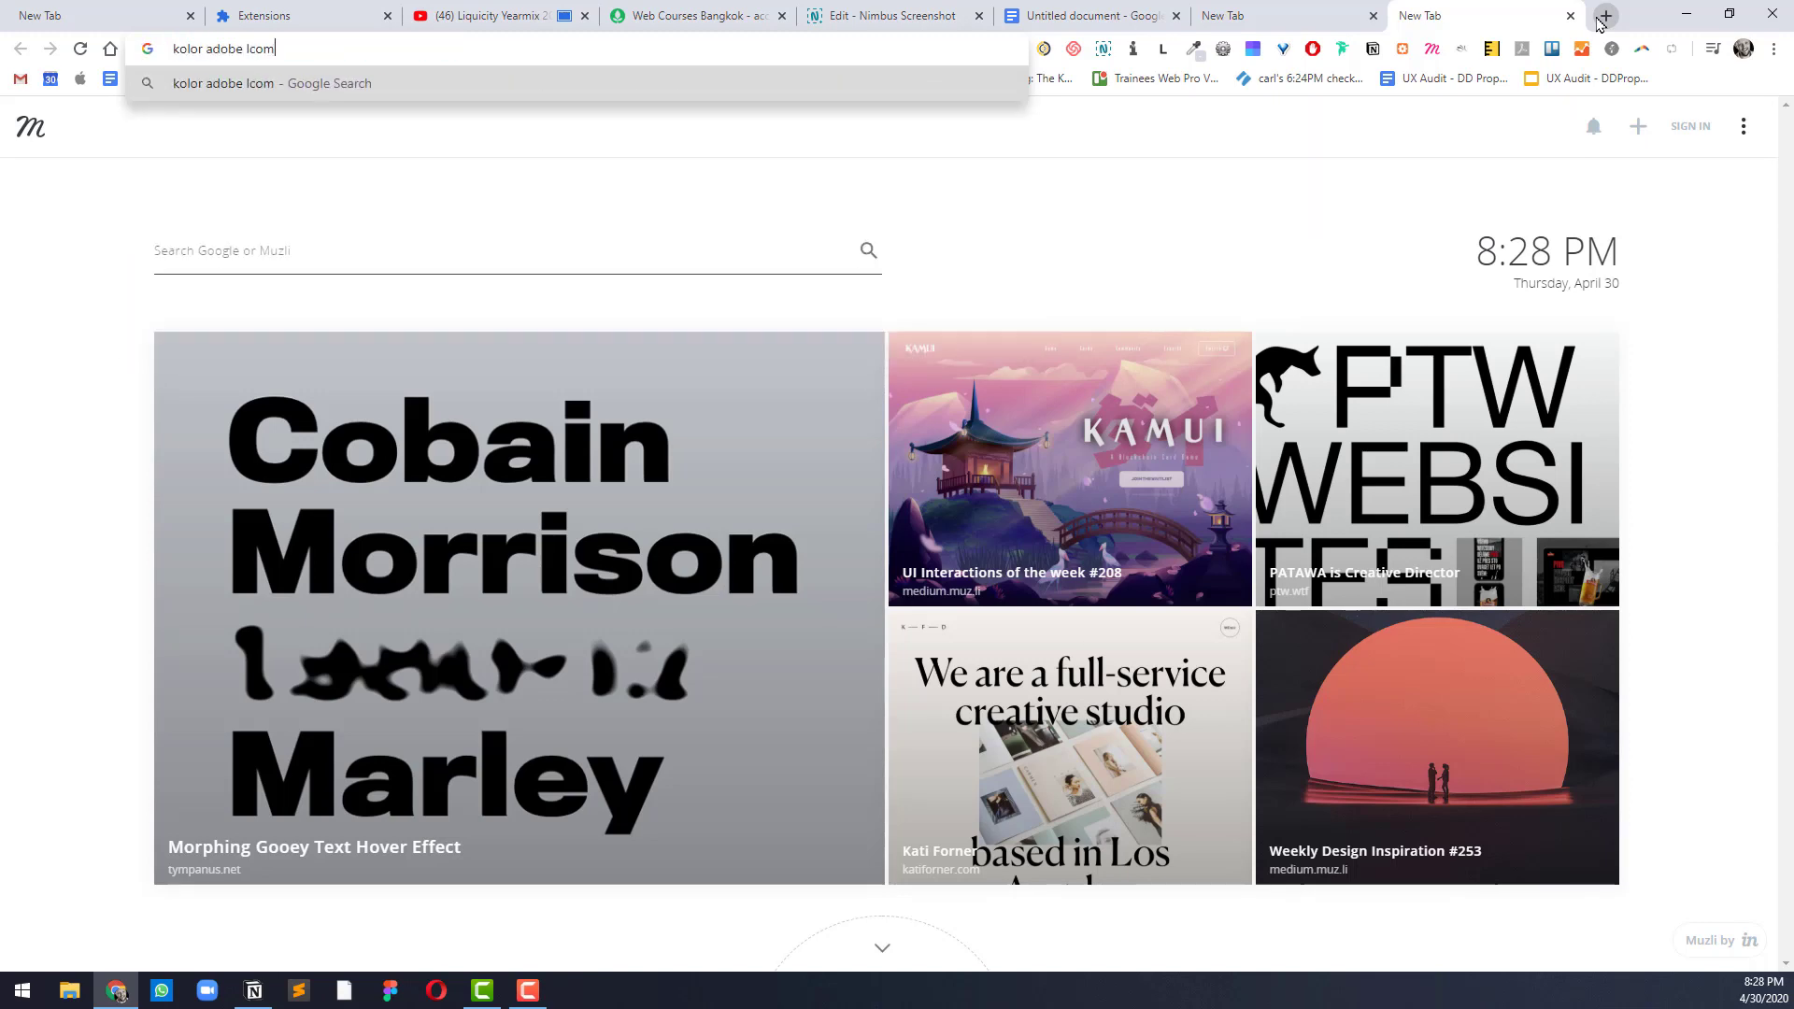
{"action": "key", "text": "Return"}
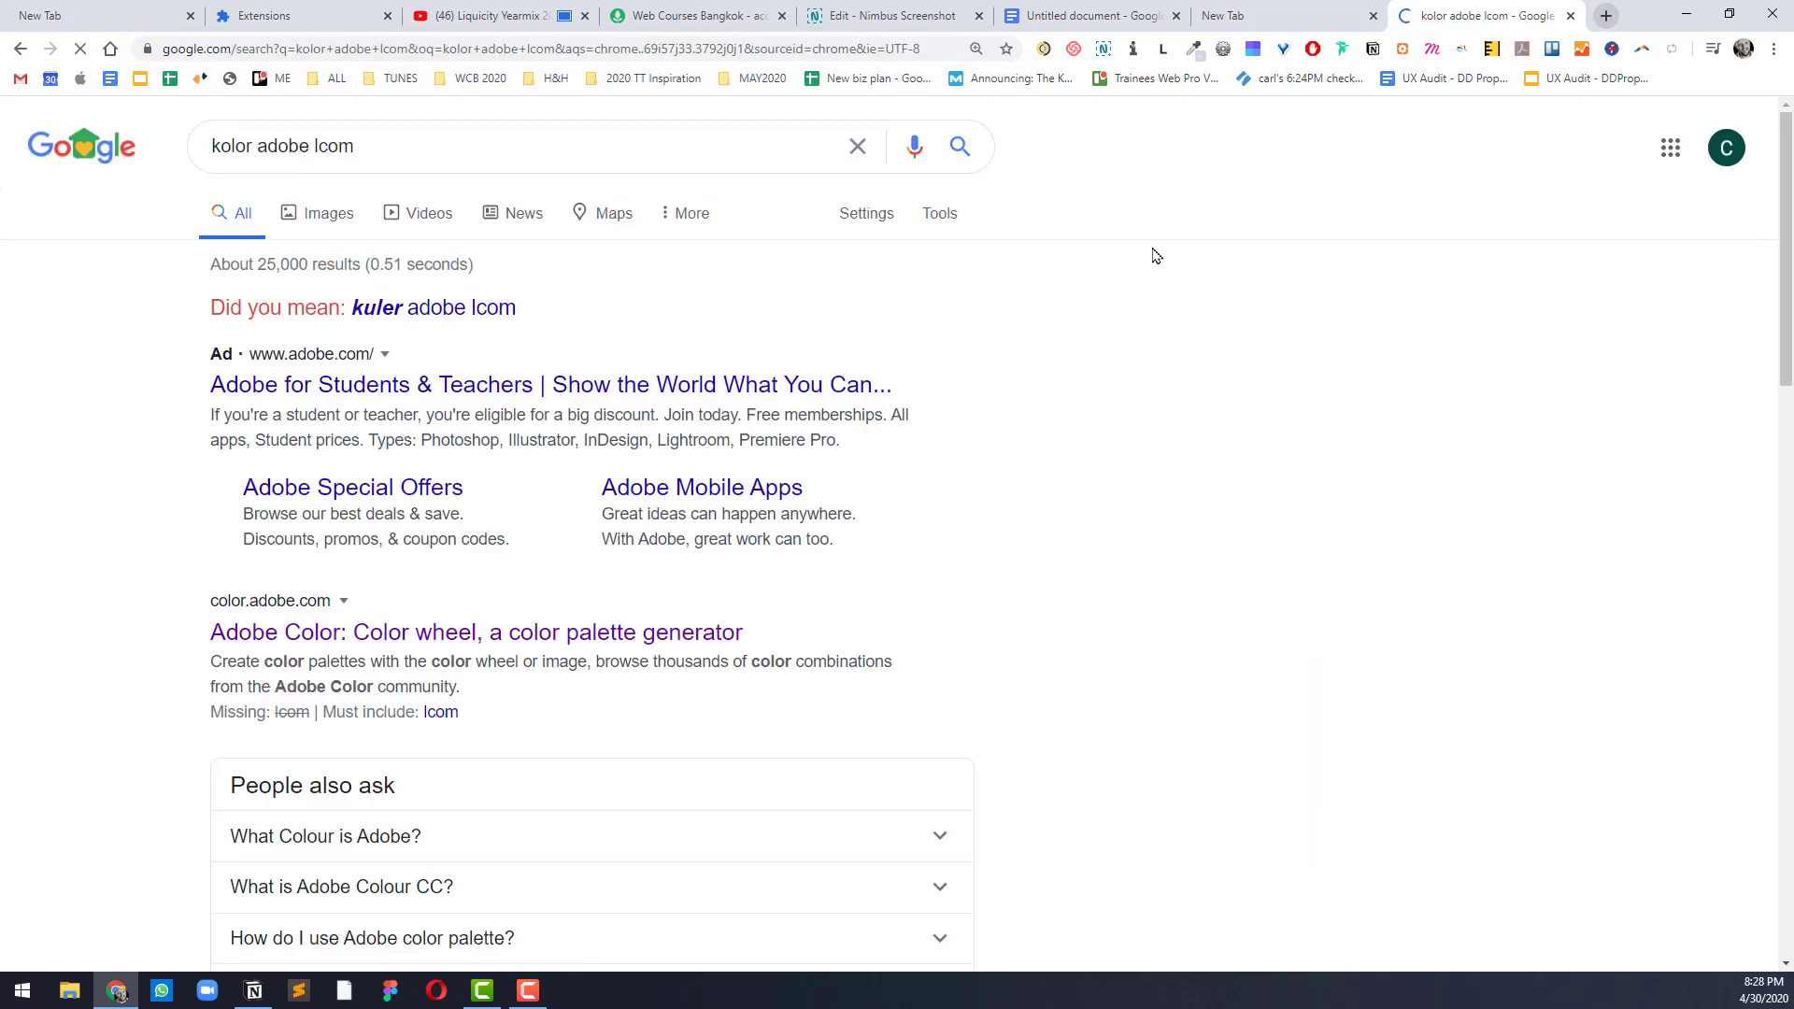
{"action": "left_click", "coordinate": [332, 643]}
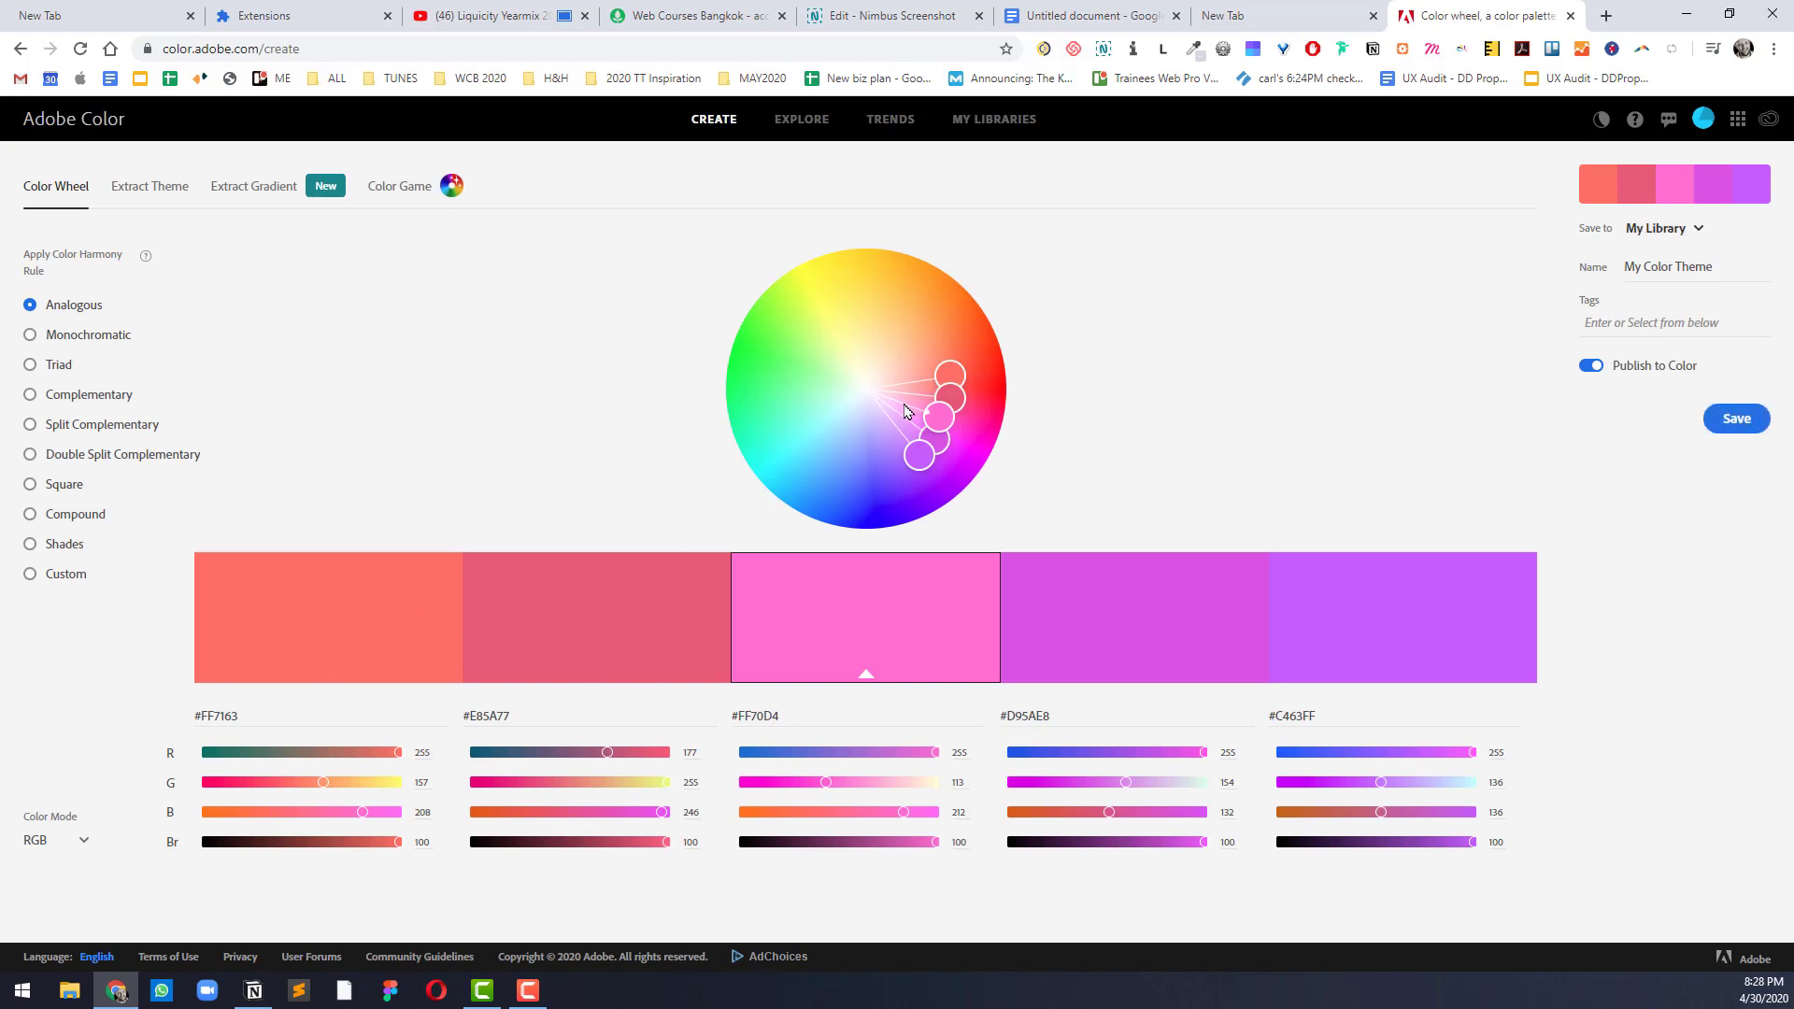
{"action": "left_click_drag", "start_coordinate": [950, 414], "coordinate": [858, 467]}
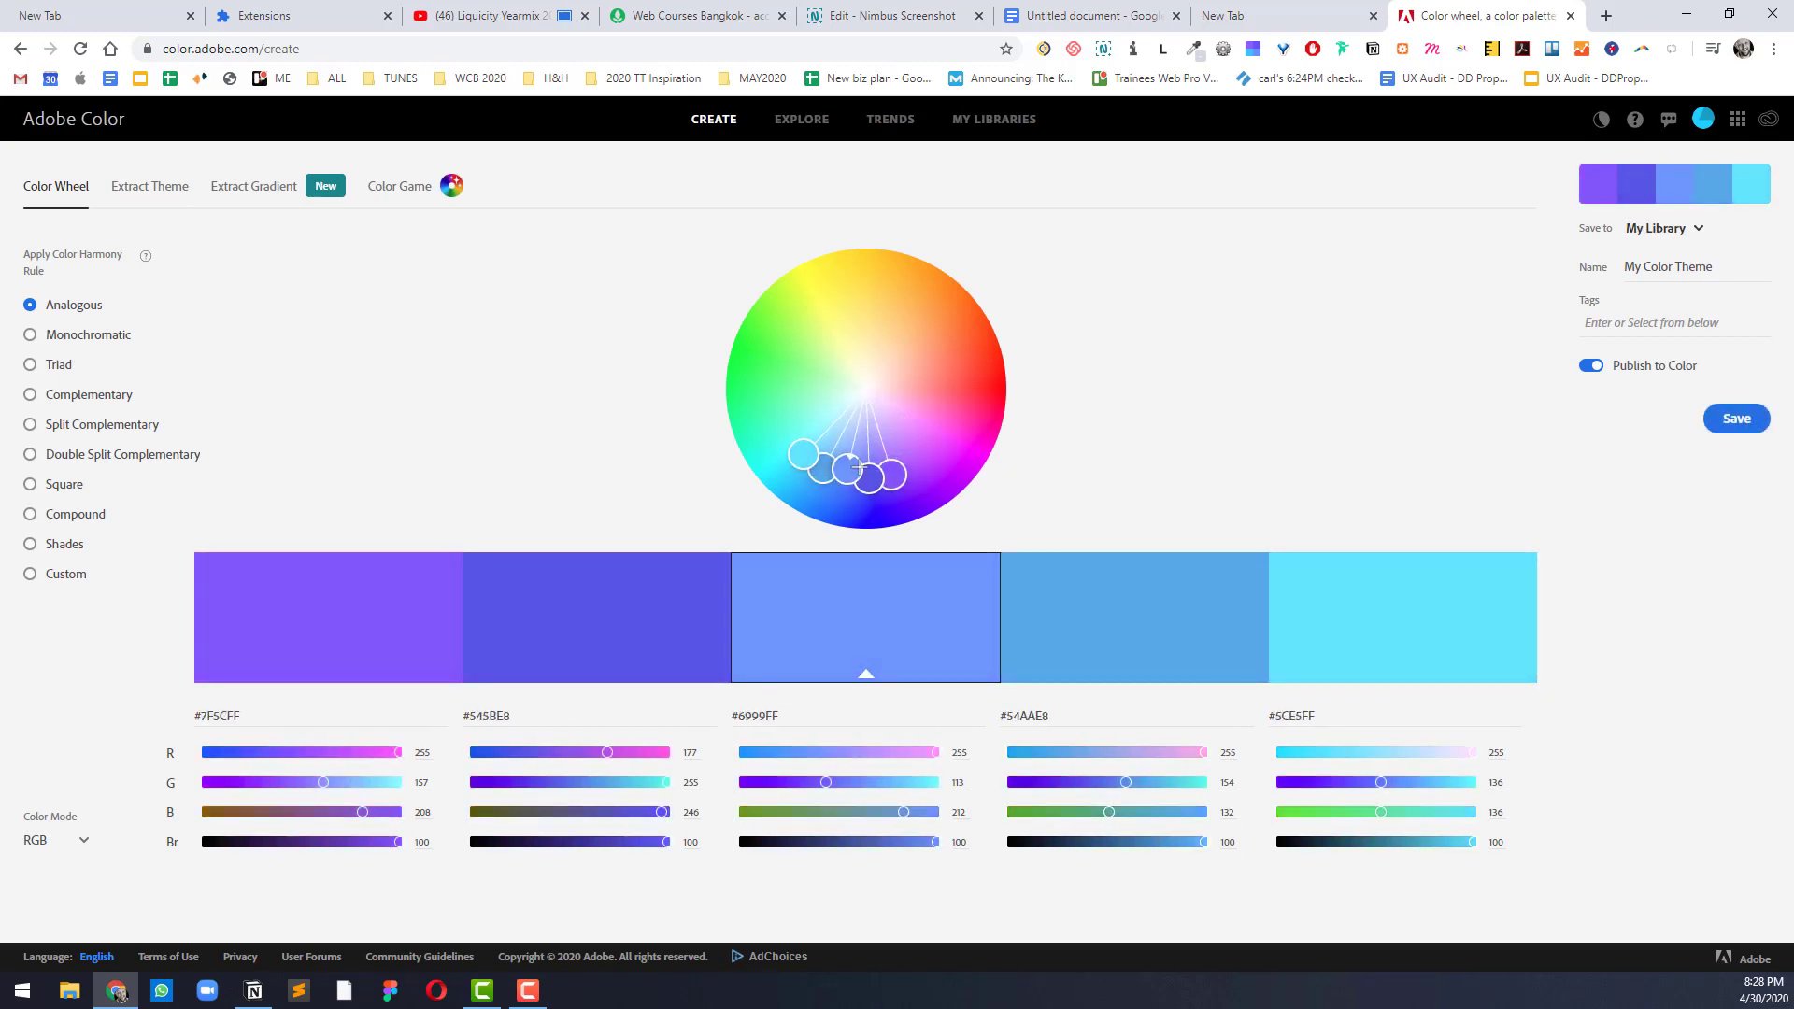
Step: Return to the Muzli new tab and examine which ColorZilla color-picking tools are offered there
{"action": "left_click", "coordinate": [1299, 15]}
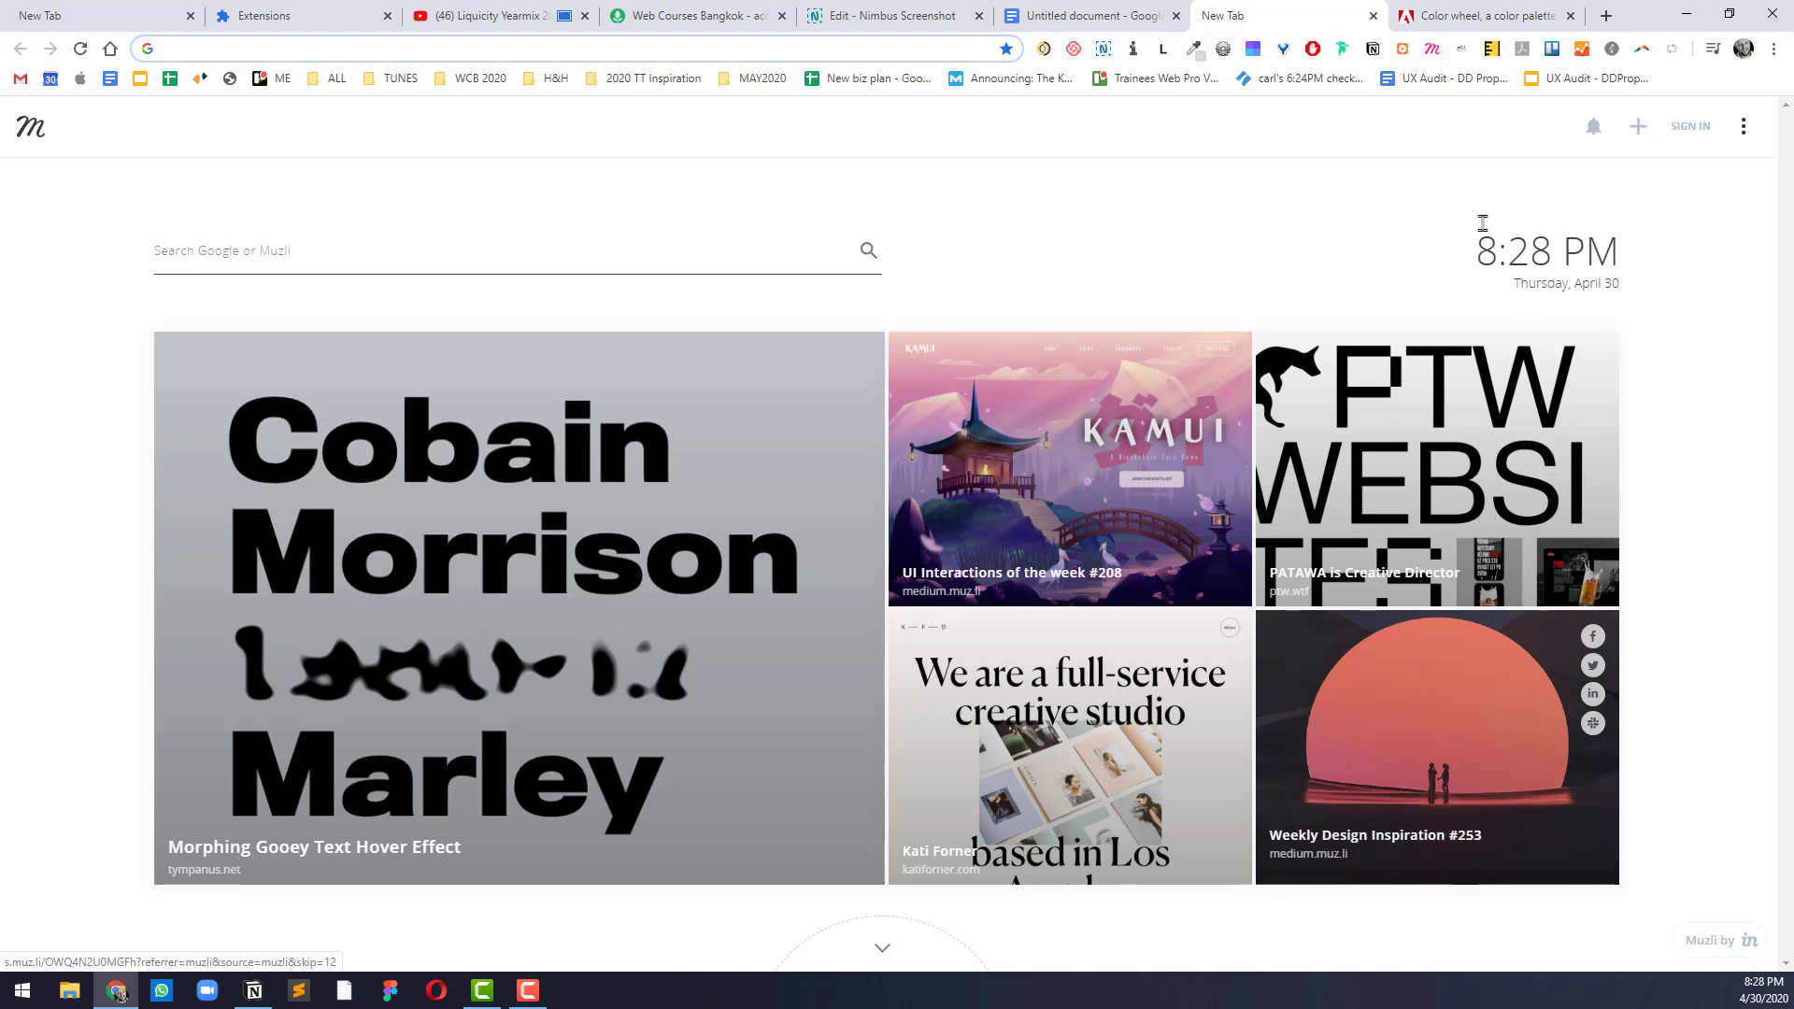
{"action": "left_click", "coordinate": [1195, 48]}
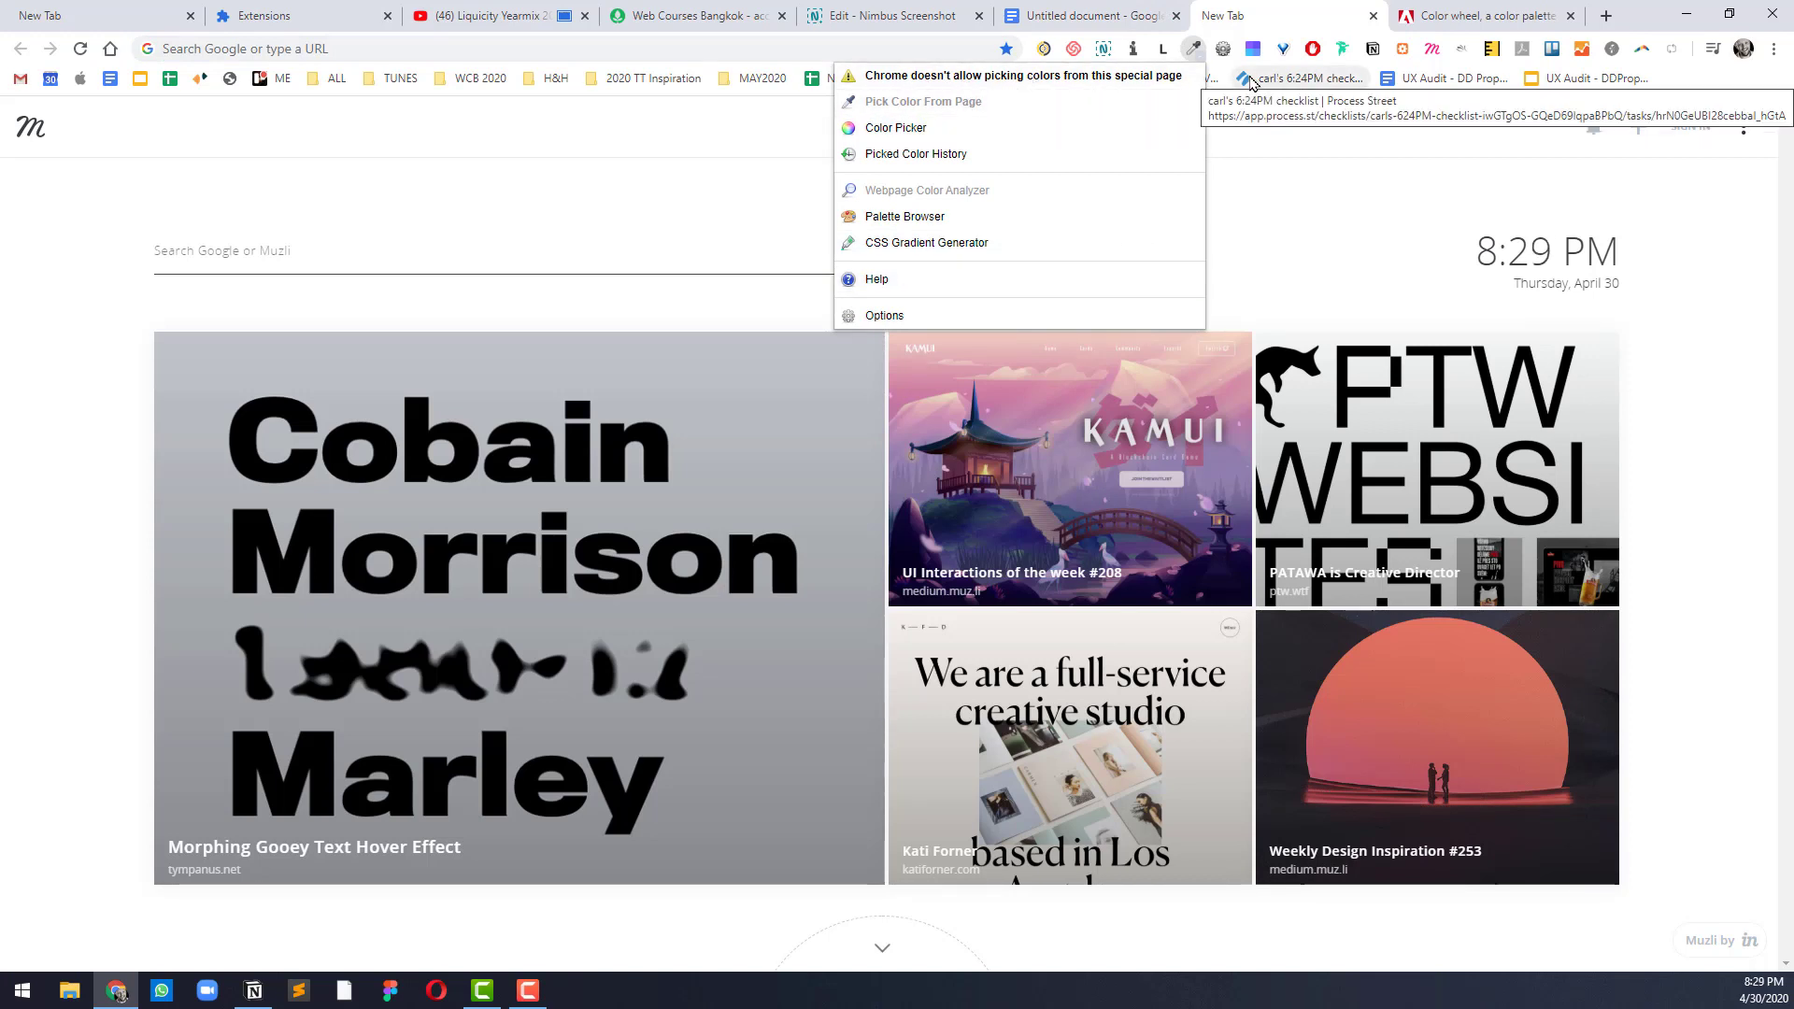
{"action": "left_click", "coordinate": [1198, 49]}
{"action": "left_click", "coordinate": [1199, 50]}
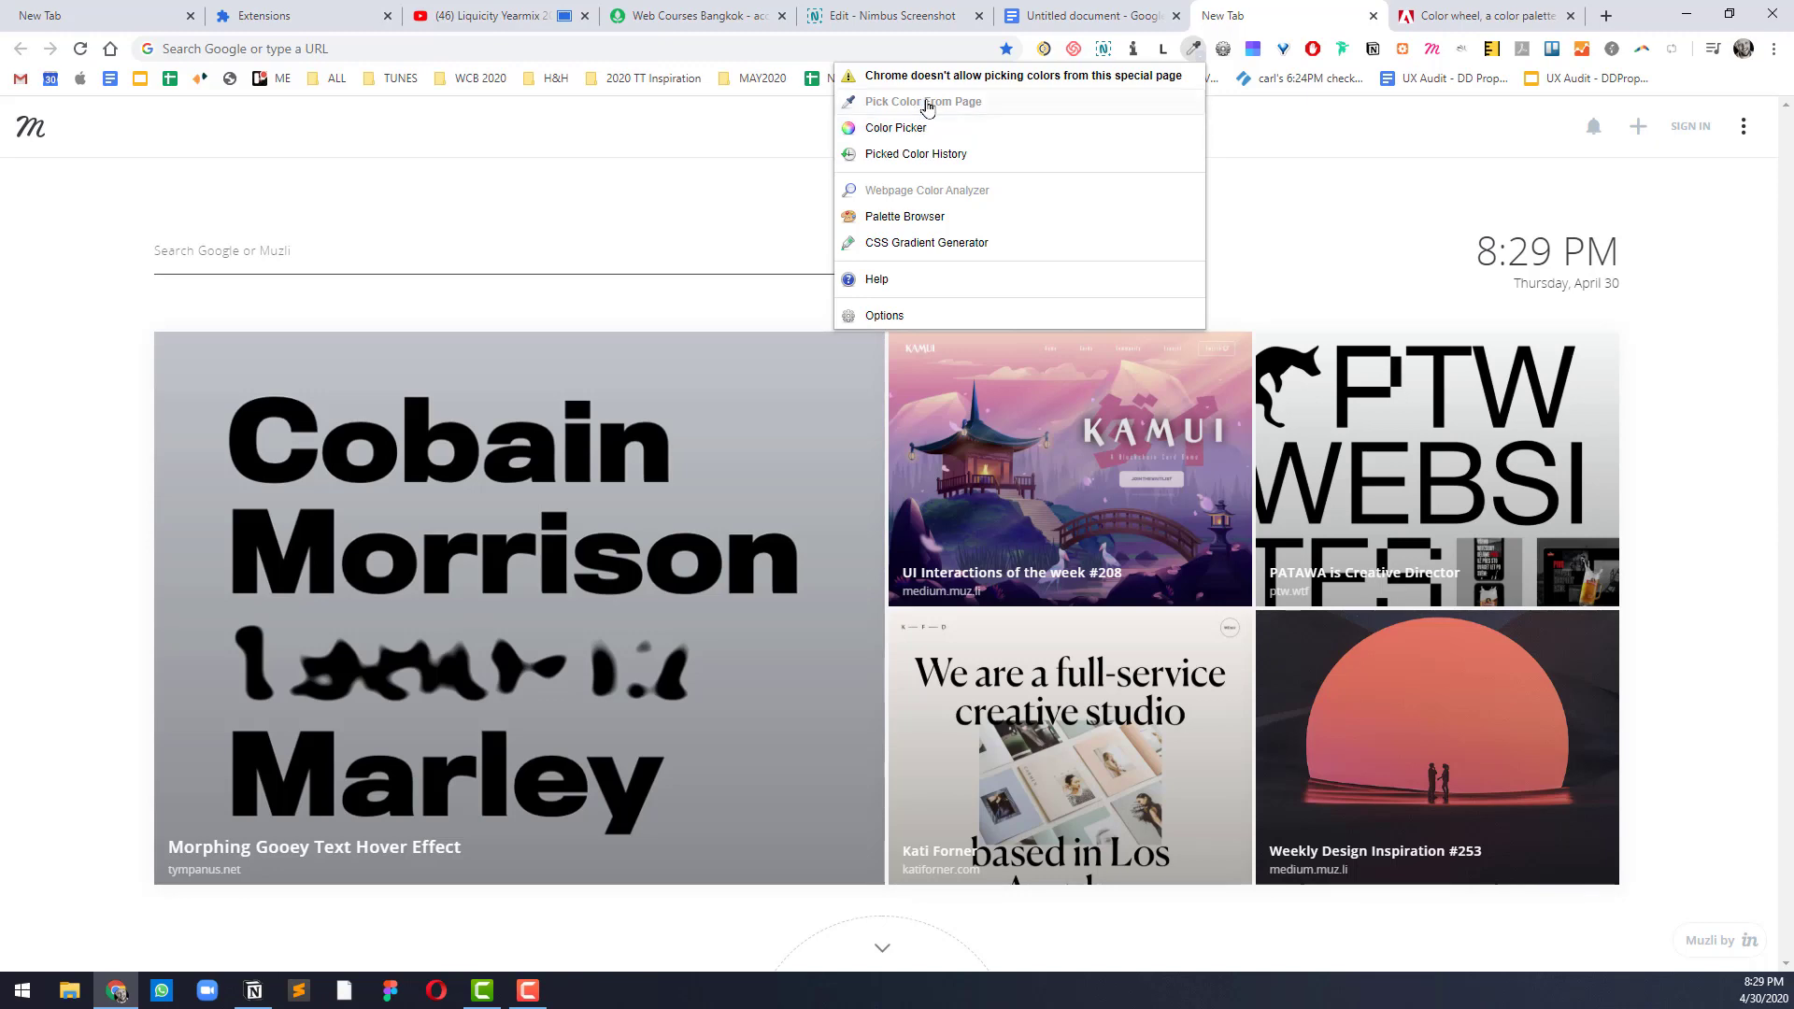
{"action": "left_click", "coordinate": [1283, 182]}
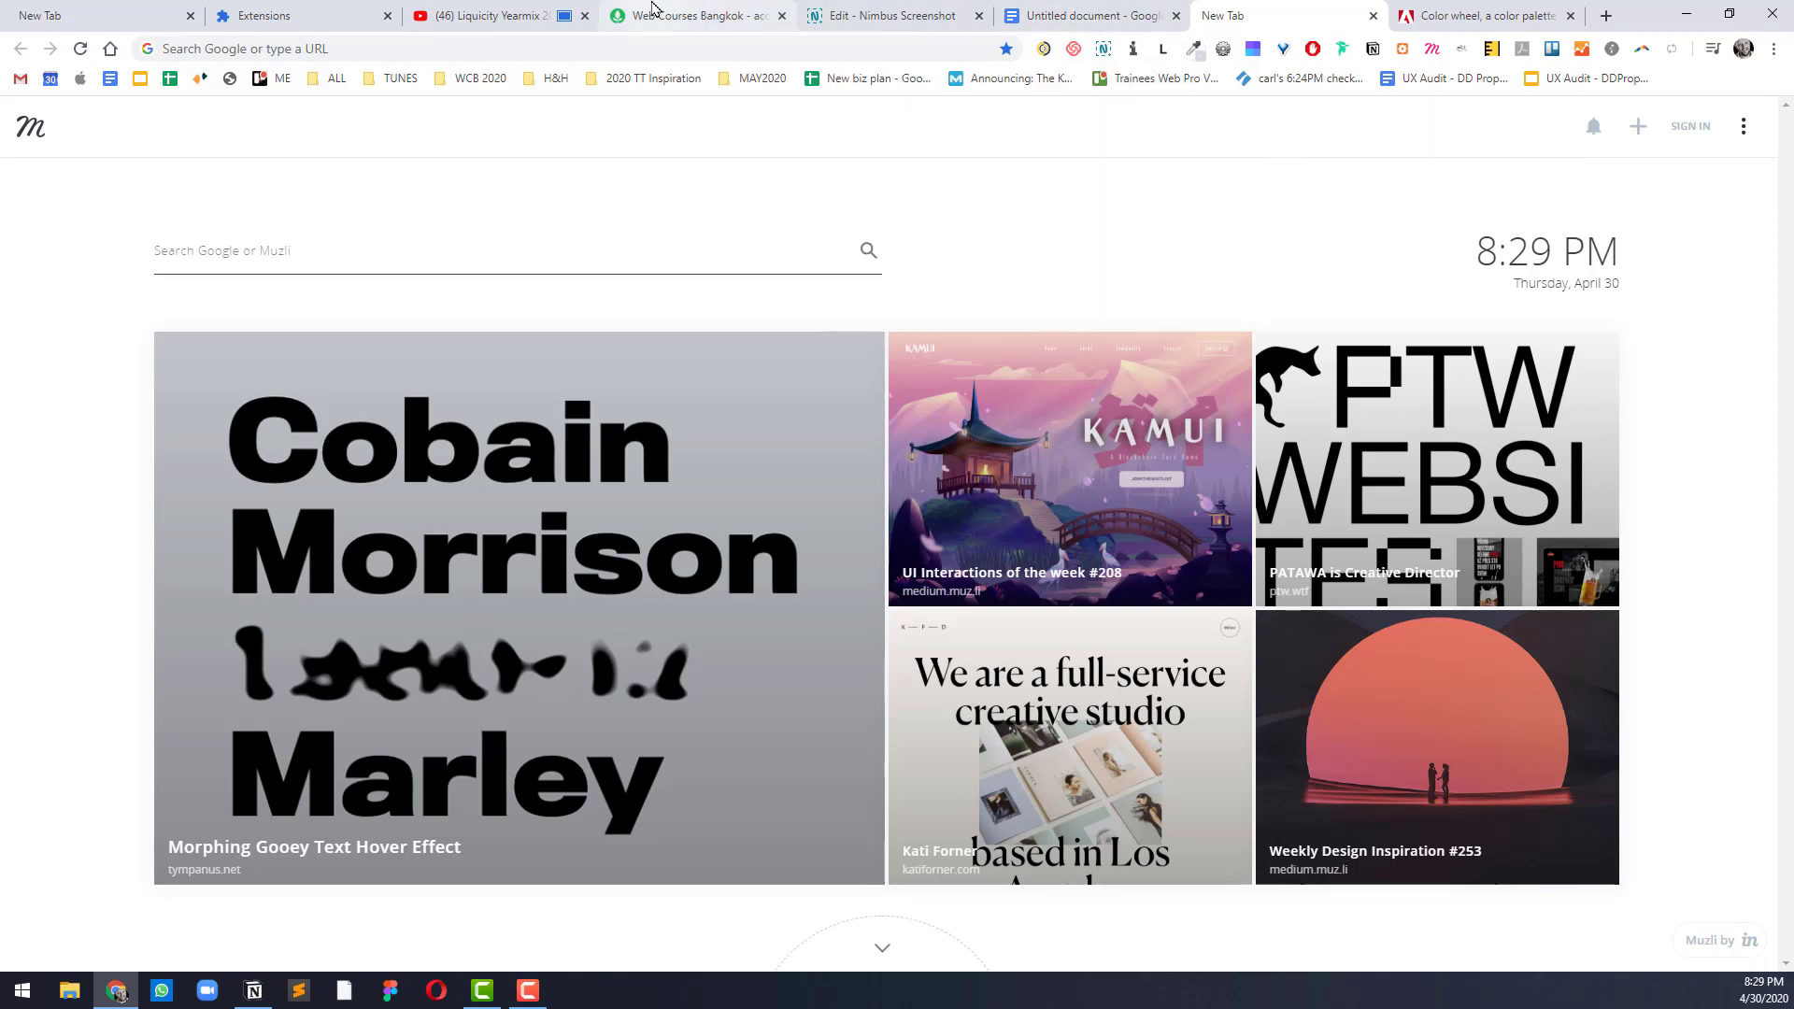
Step: Pick the green #04B452 from the Web Courses Bangkok logo with ColorZilla and paste the copied code into the address bar
{"action": "left_click", "coordinate": [691, 16]}
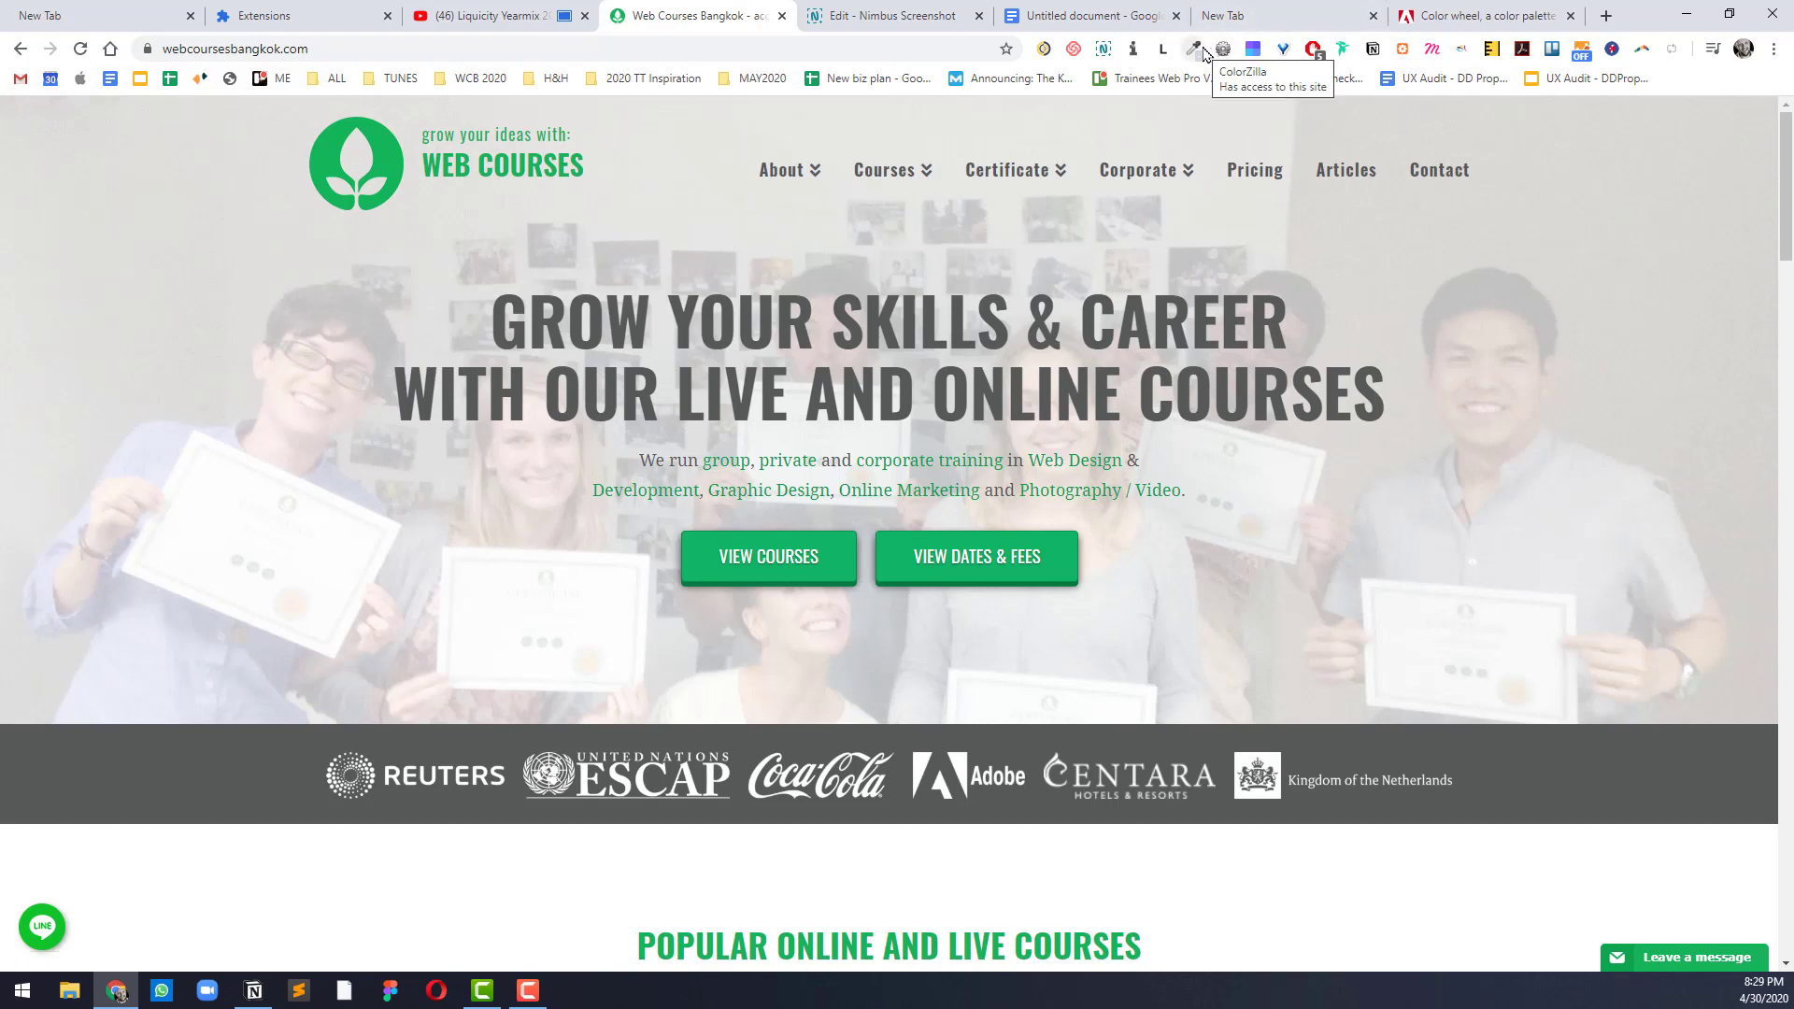
{"action": "left_click", "coordinate": [1195, 49]}
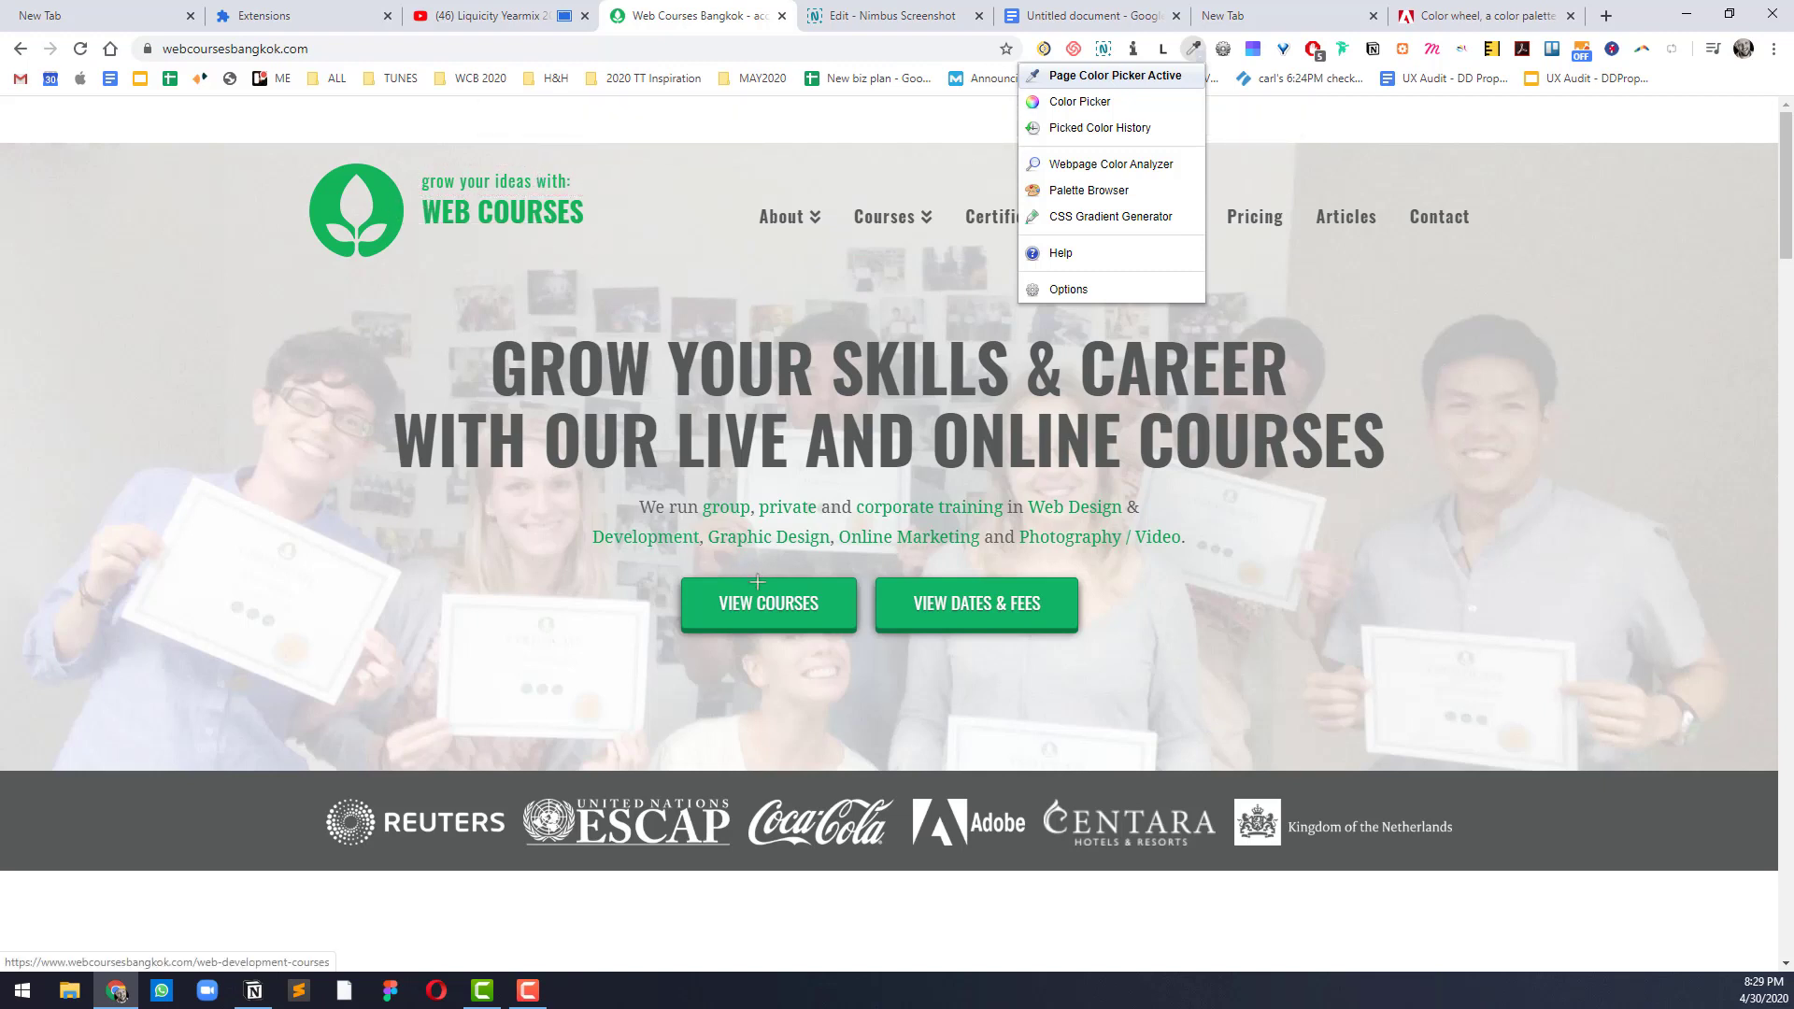
{"action": "left_click", "coordinate": [1114, 76]}
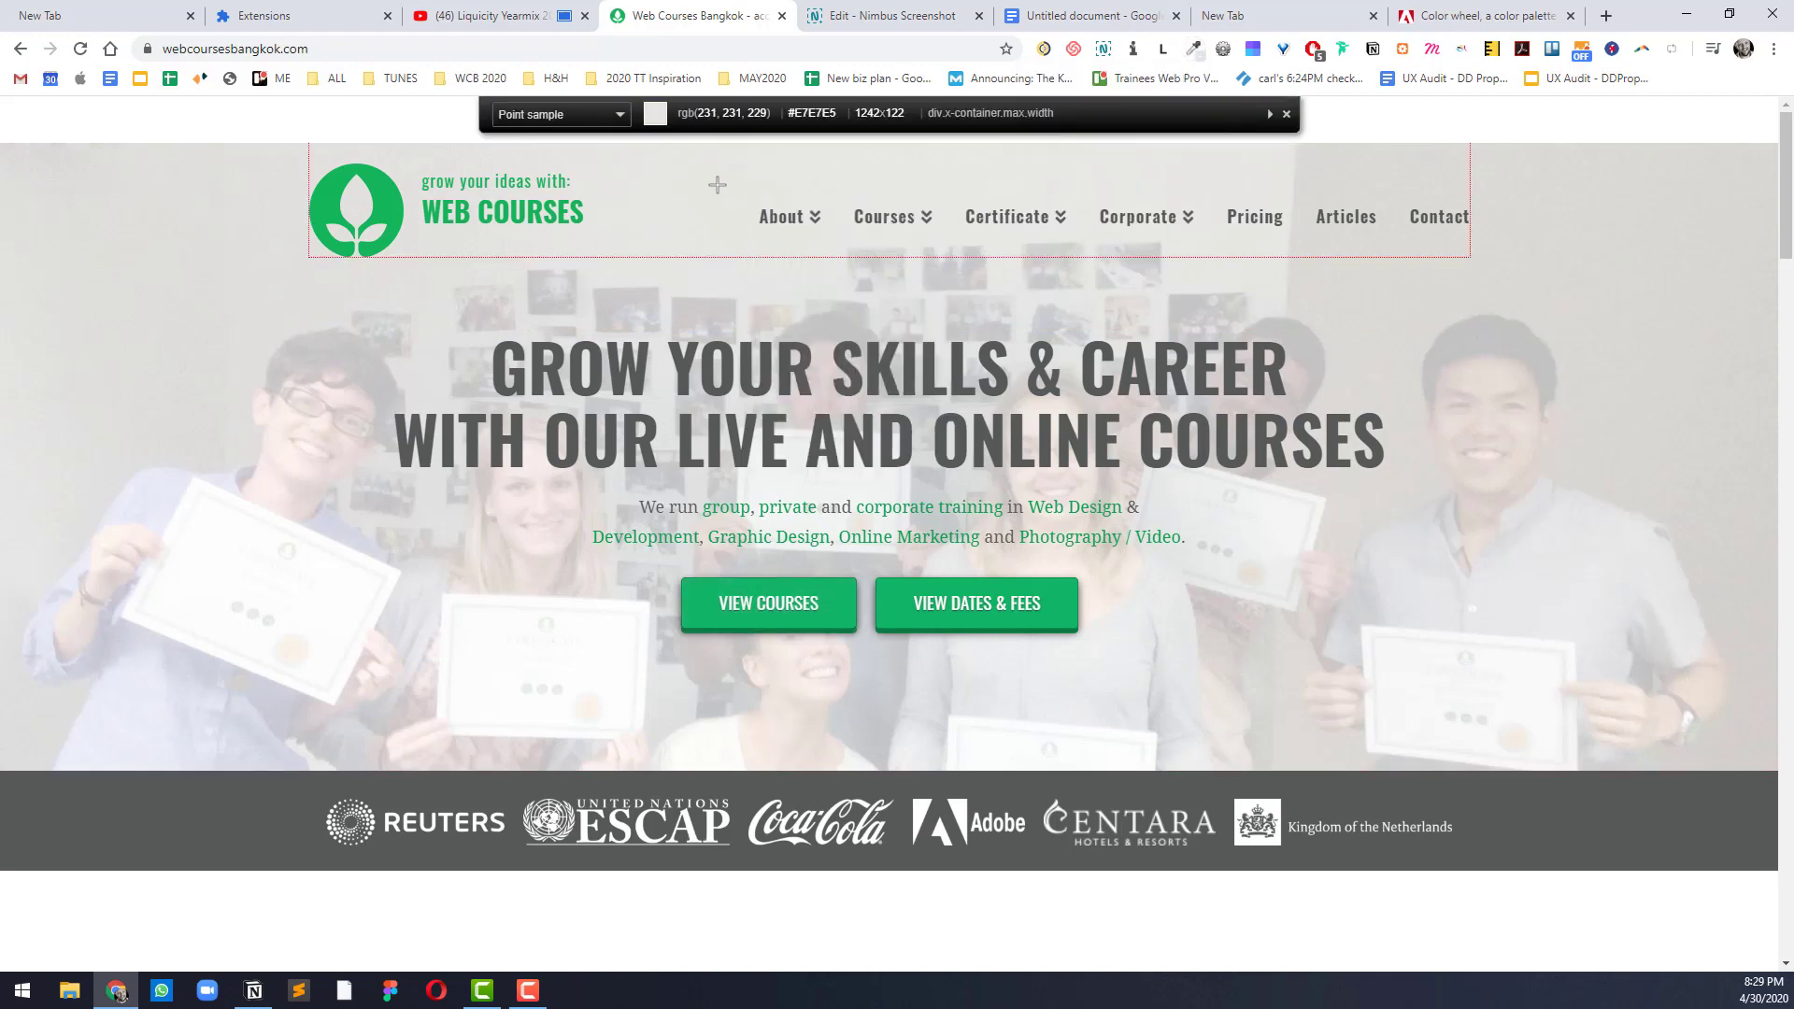
{"action": "left_click", "coordinate": [387, 193]}
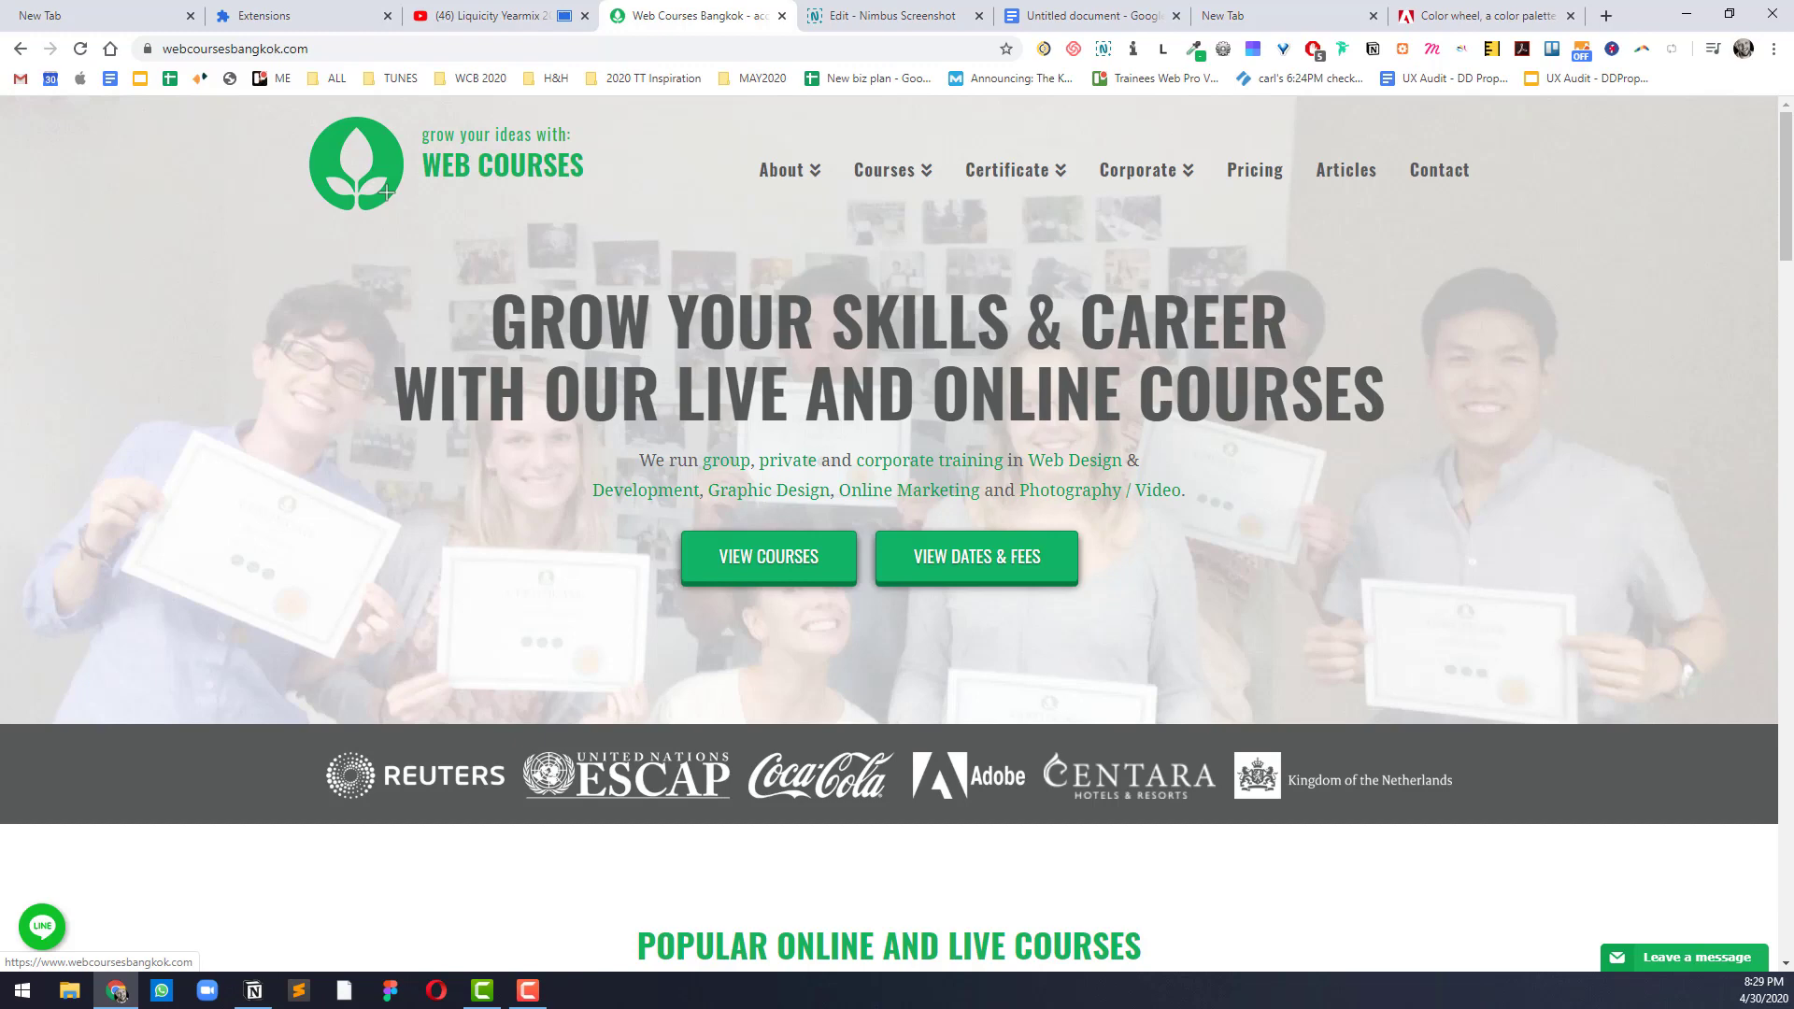
{"action": "key", "text": "ctrl+l"}
{"action": "key", "text": "ctrl+v"}
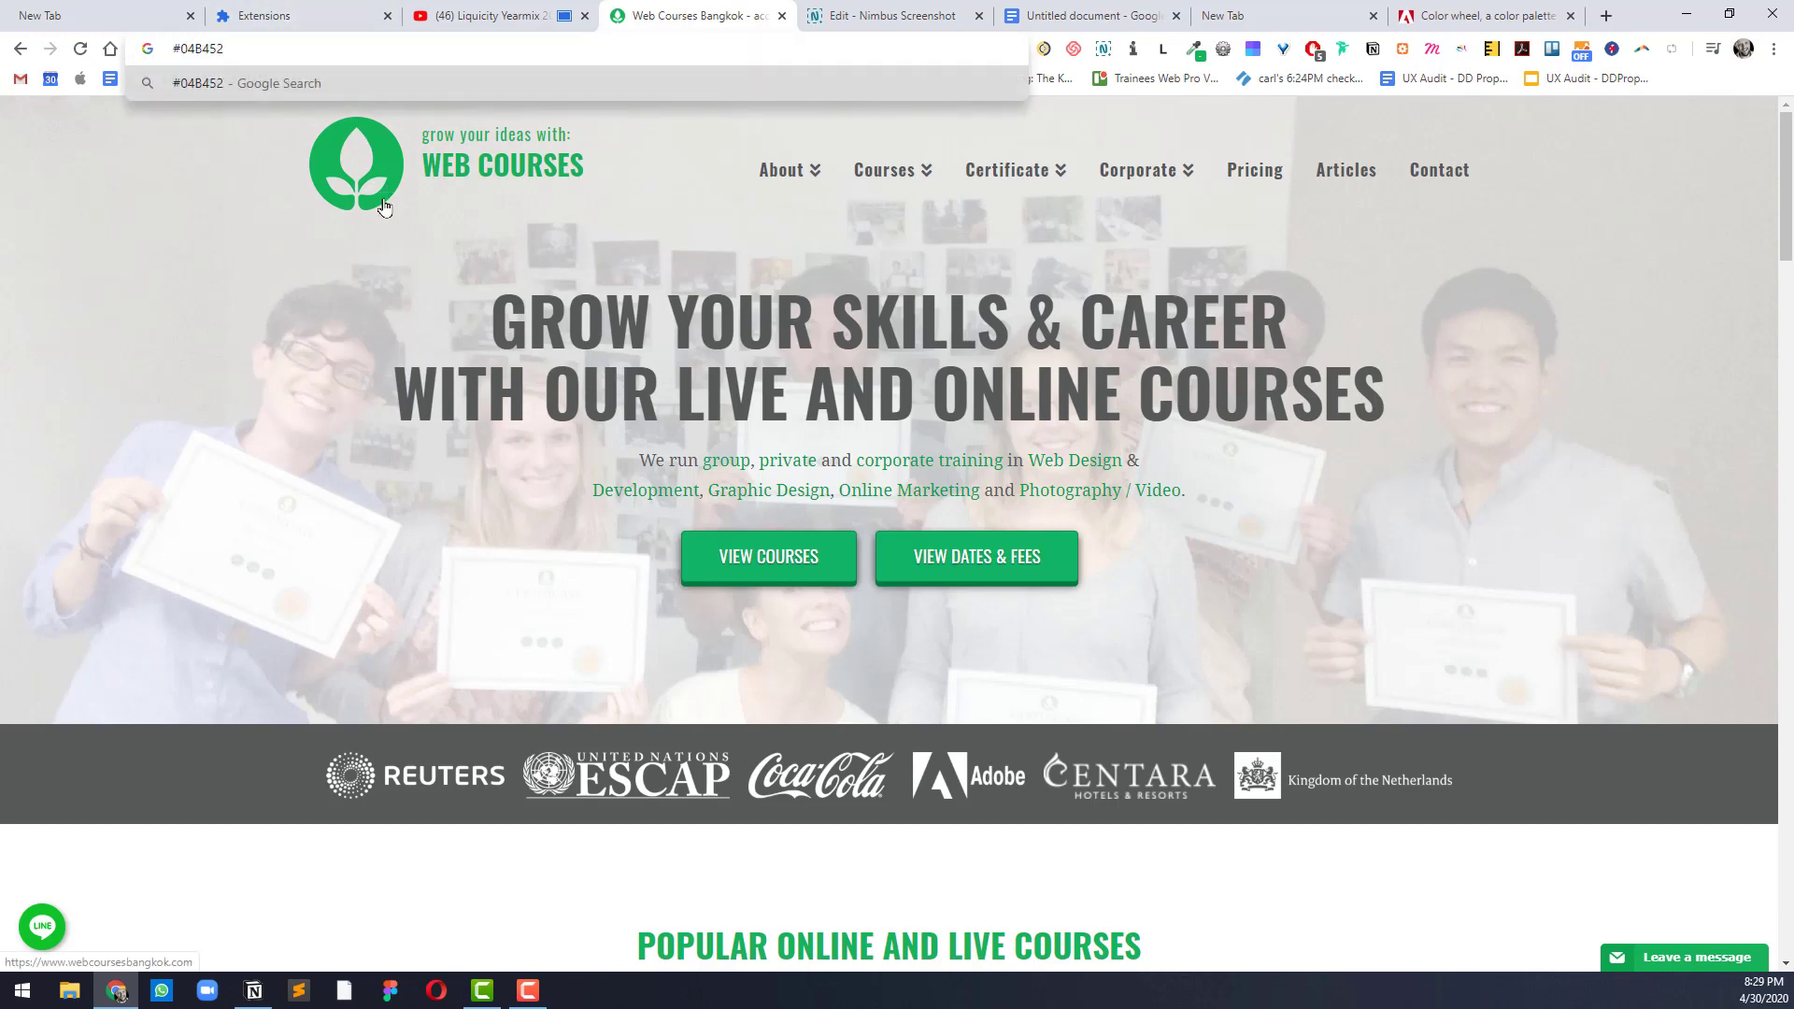
Step: Replace the middle base color in Adobe Color with the copied code #04B452
{"action": "left_click", "coordinate": [1426, 8]}
{"action": "double_click", "coordinate": [786, 719]}
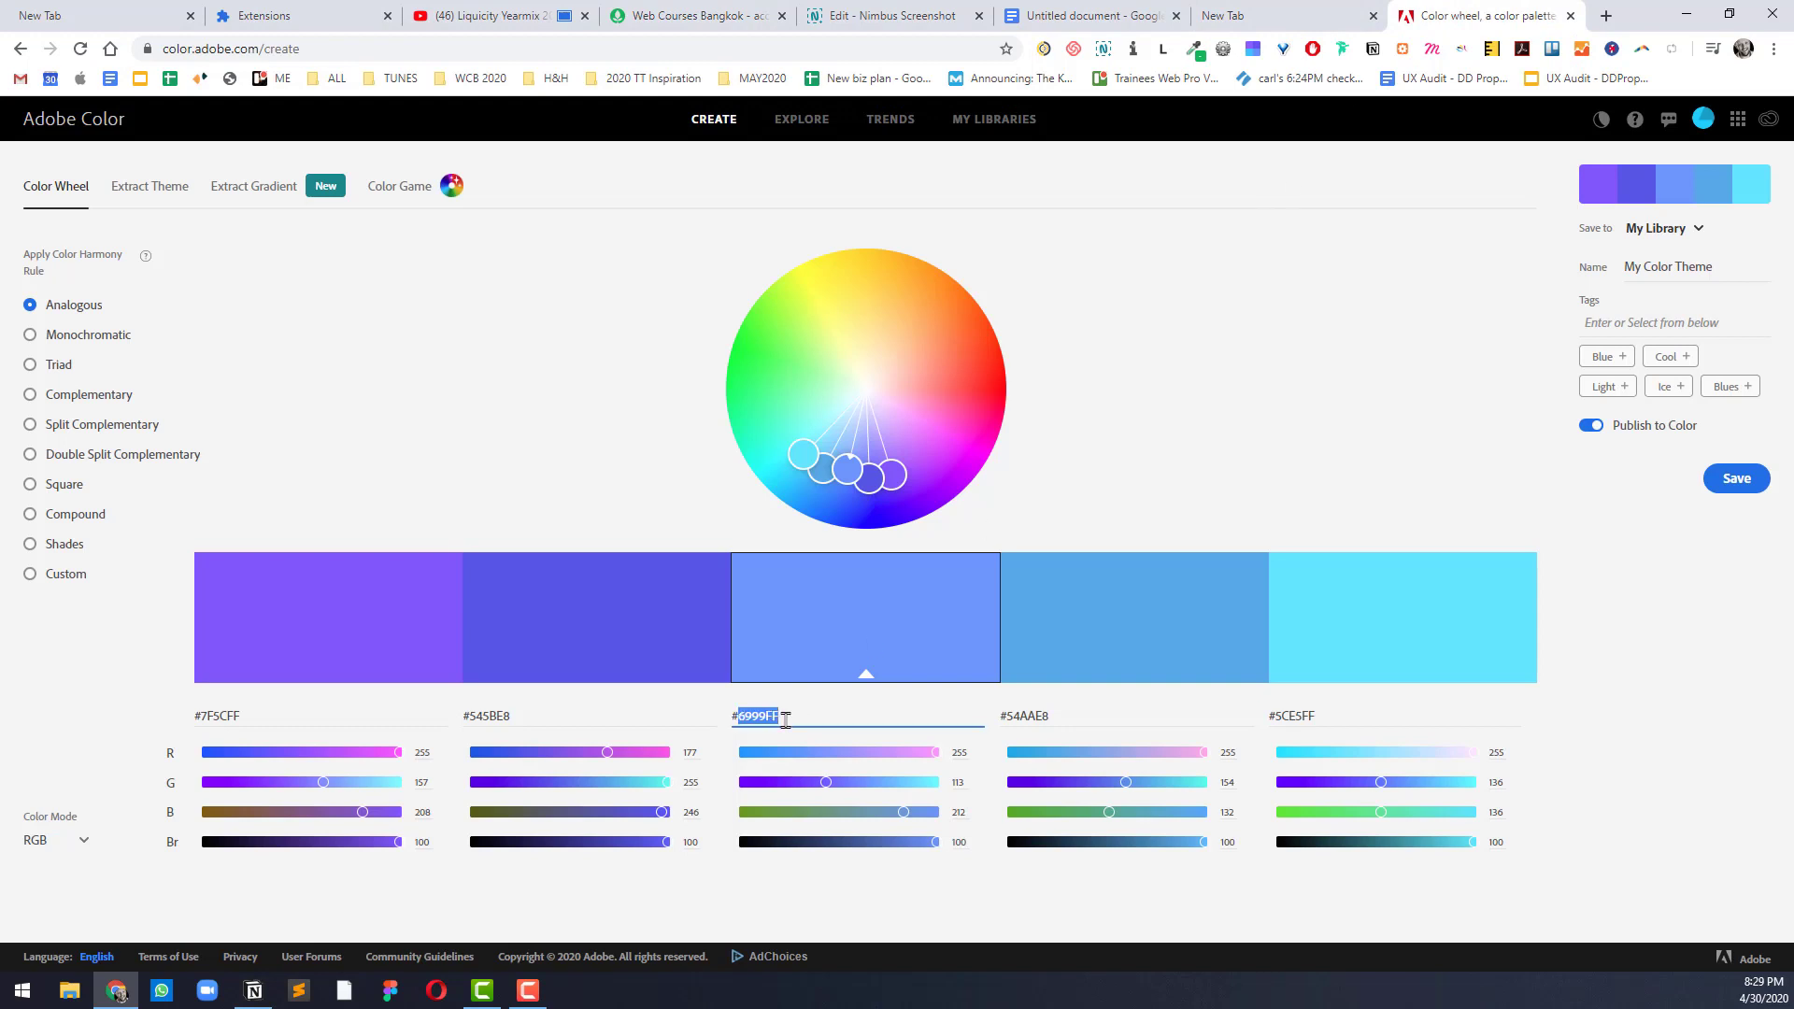
{"action": "key", "text": "ctrl+v"}
{"action": "left_click", "coordinate": [1093, 496]}
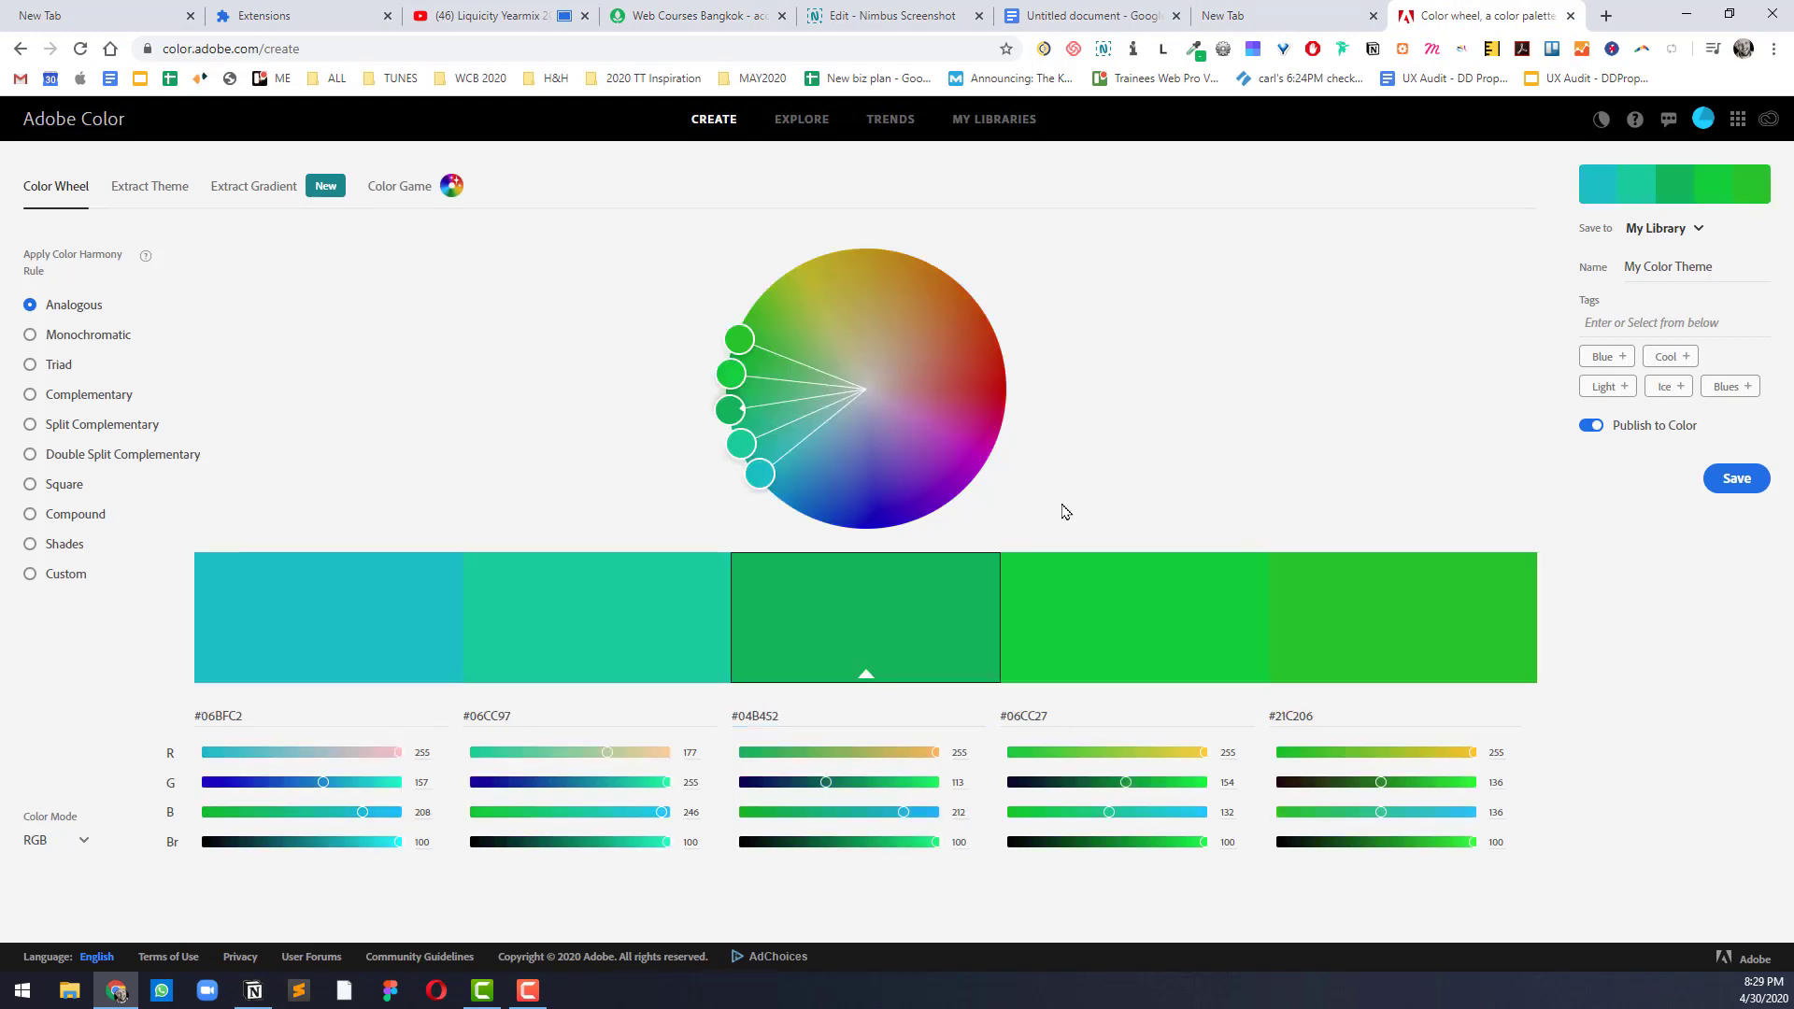
Step: Try the Monochromatic, Triad, Complementary, Split Complementary and Double Split Complementary harmony rules on the palette, ending with Square
{"action": "left_click", "coordinate": [73, 344]}
{"action": "left_click", "coordinate": [61, 367]}
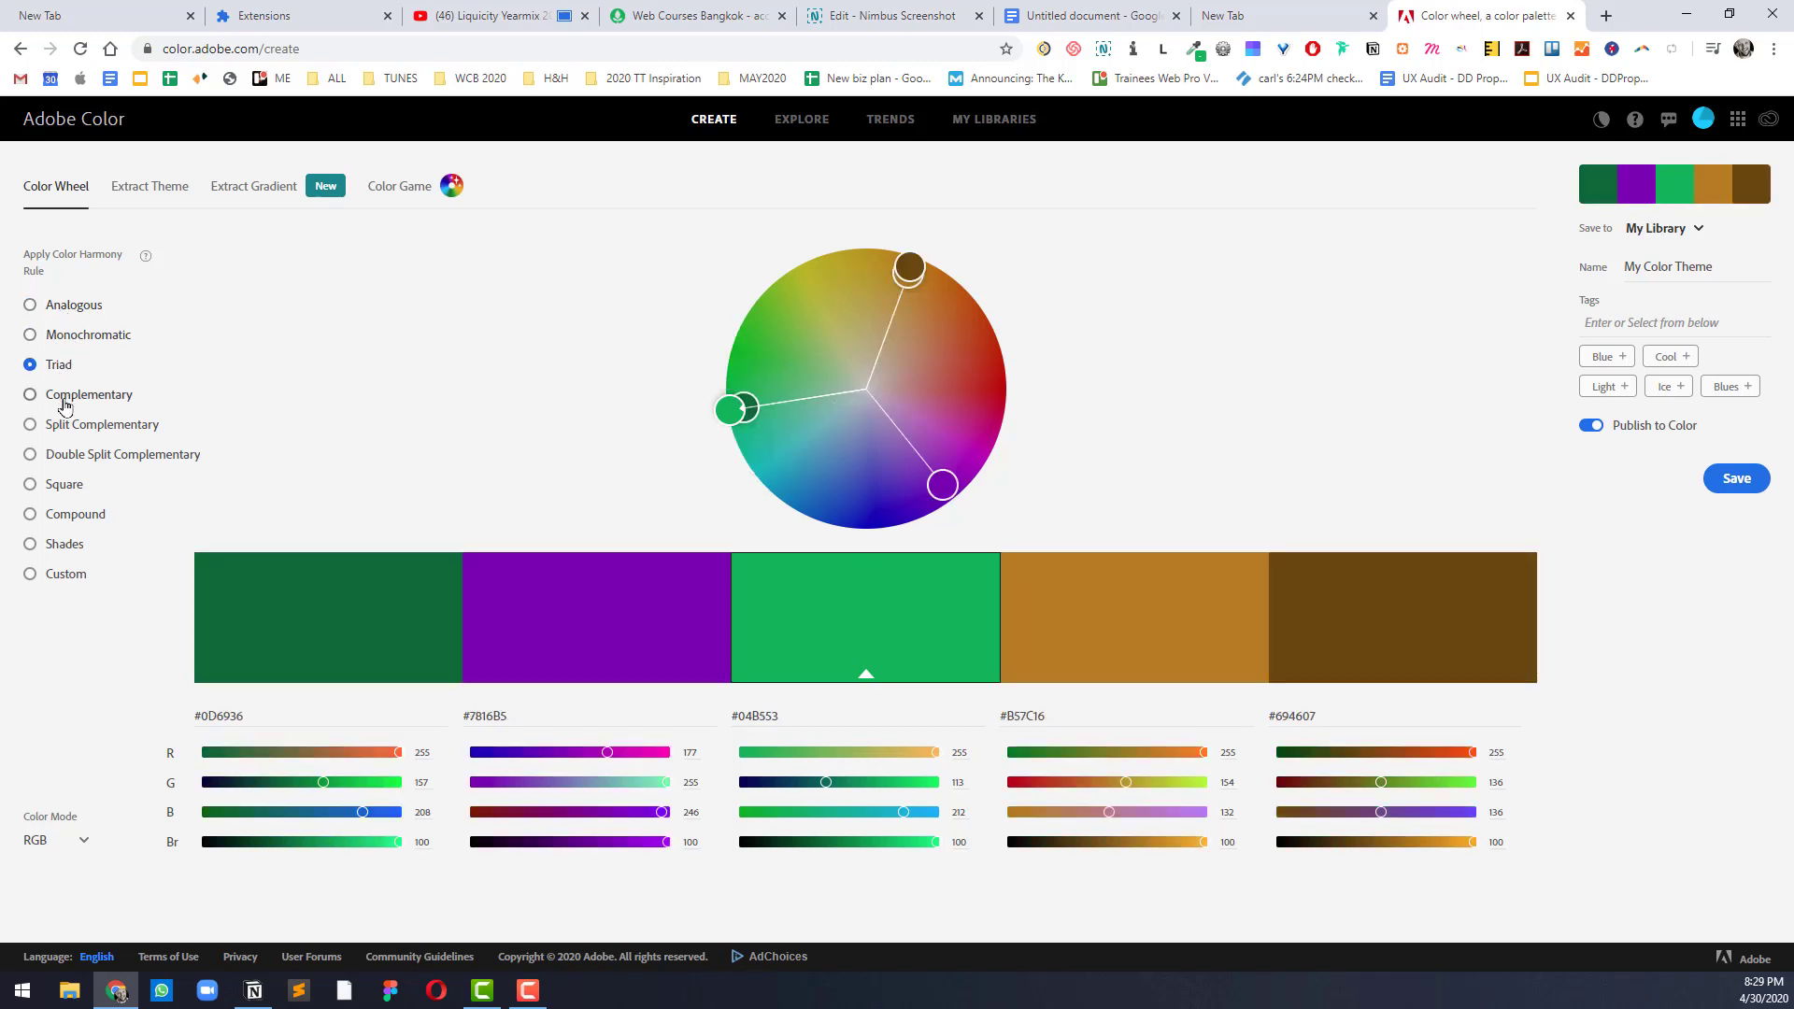
{"action": "left_click", "coordinate": [64, 404]}
{"action": "left_click", "coordinate": [63, 426]}
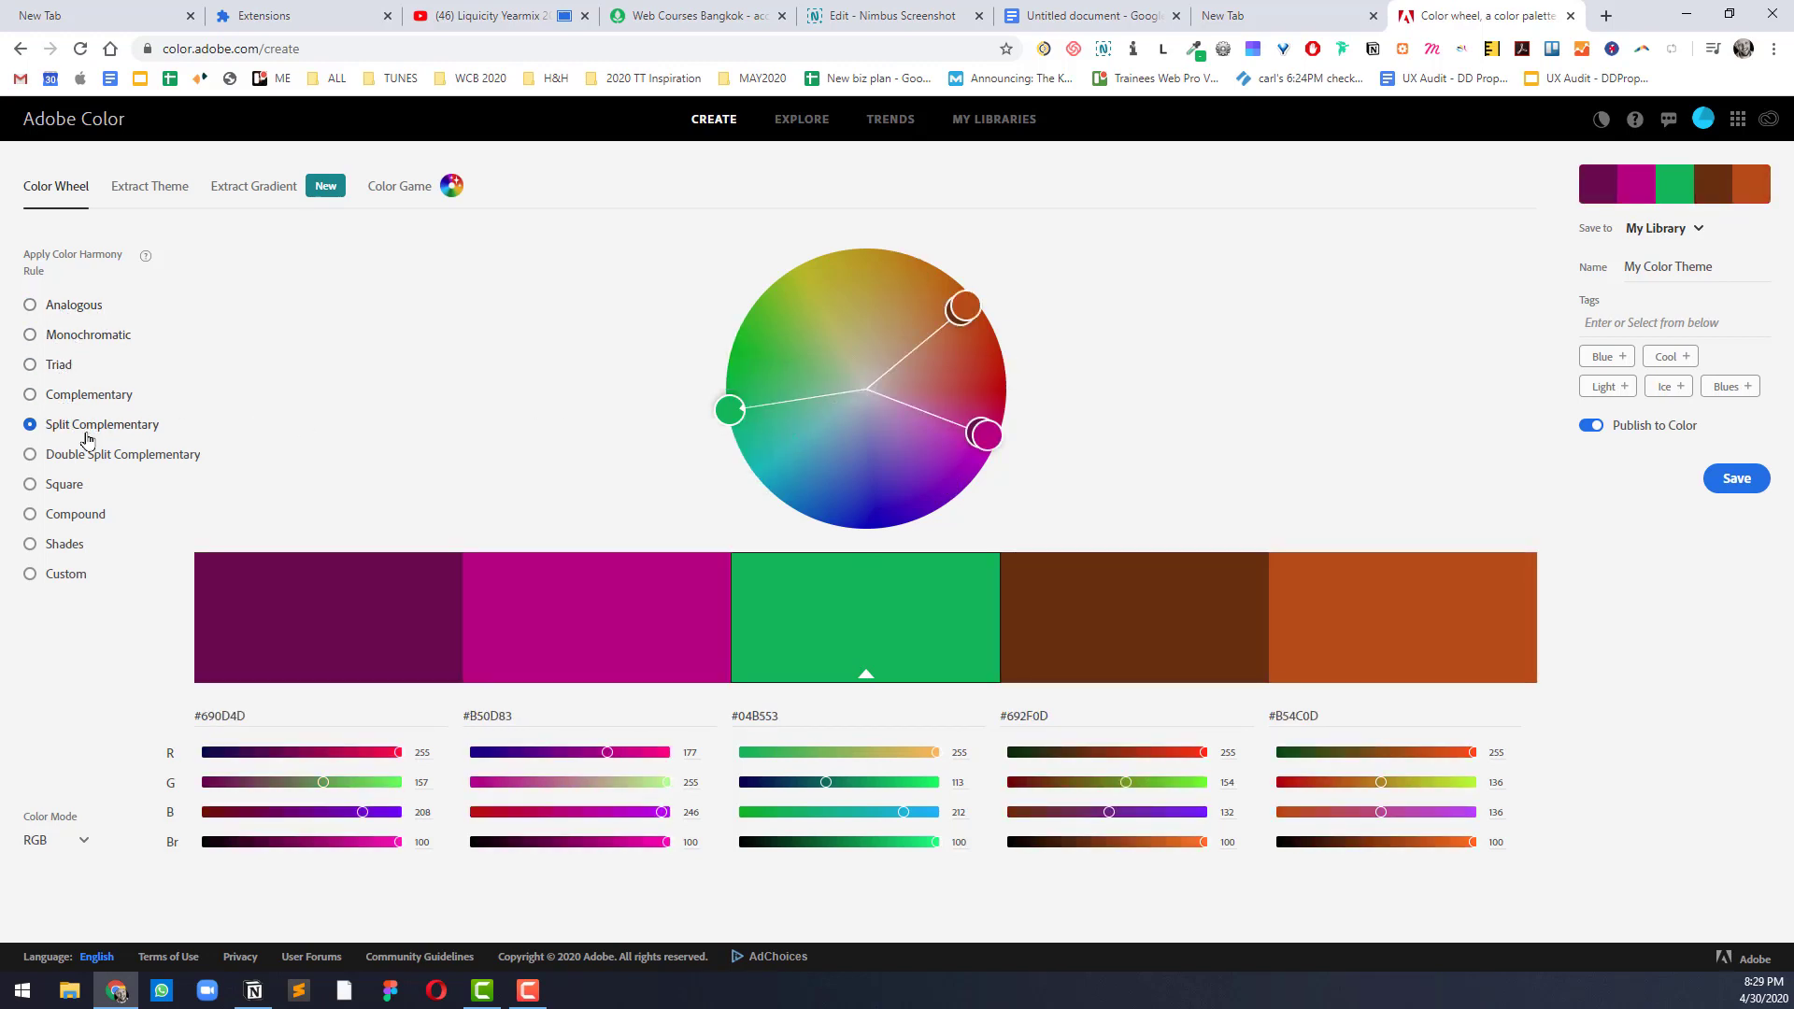
{"action": "left_click", "coordinate": [77, 456]}
{"action": "left_click", "coordinate": [64, 482]}
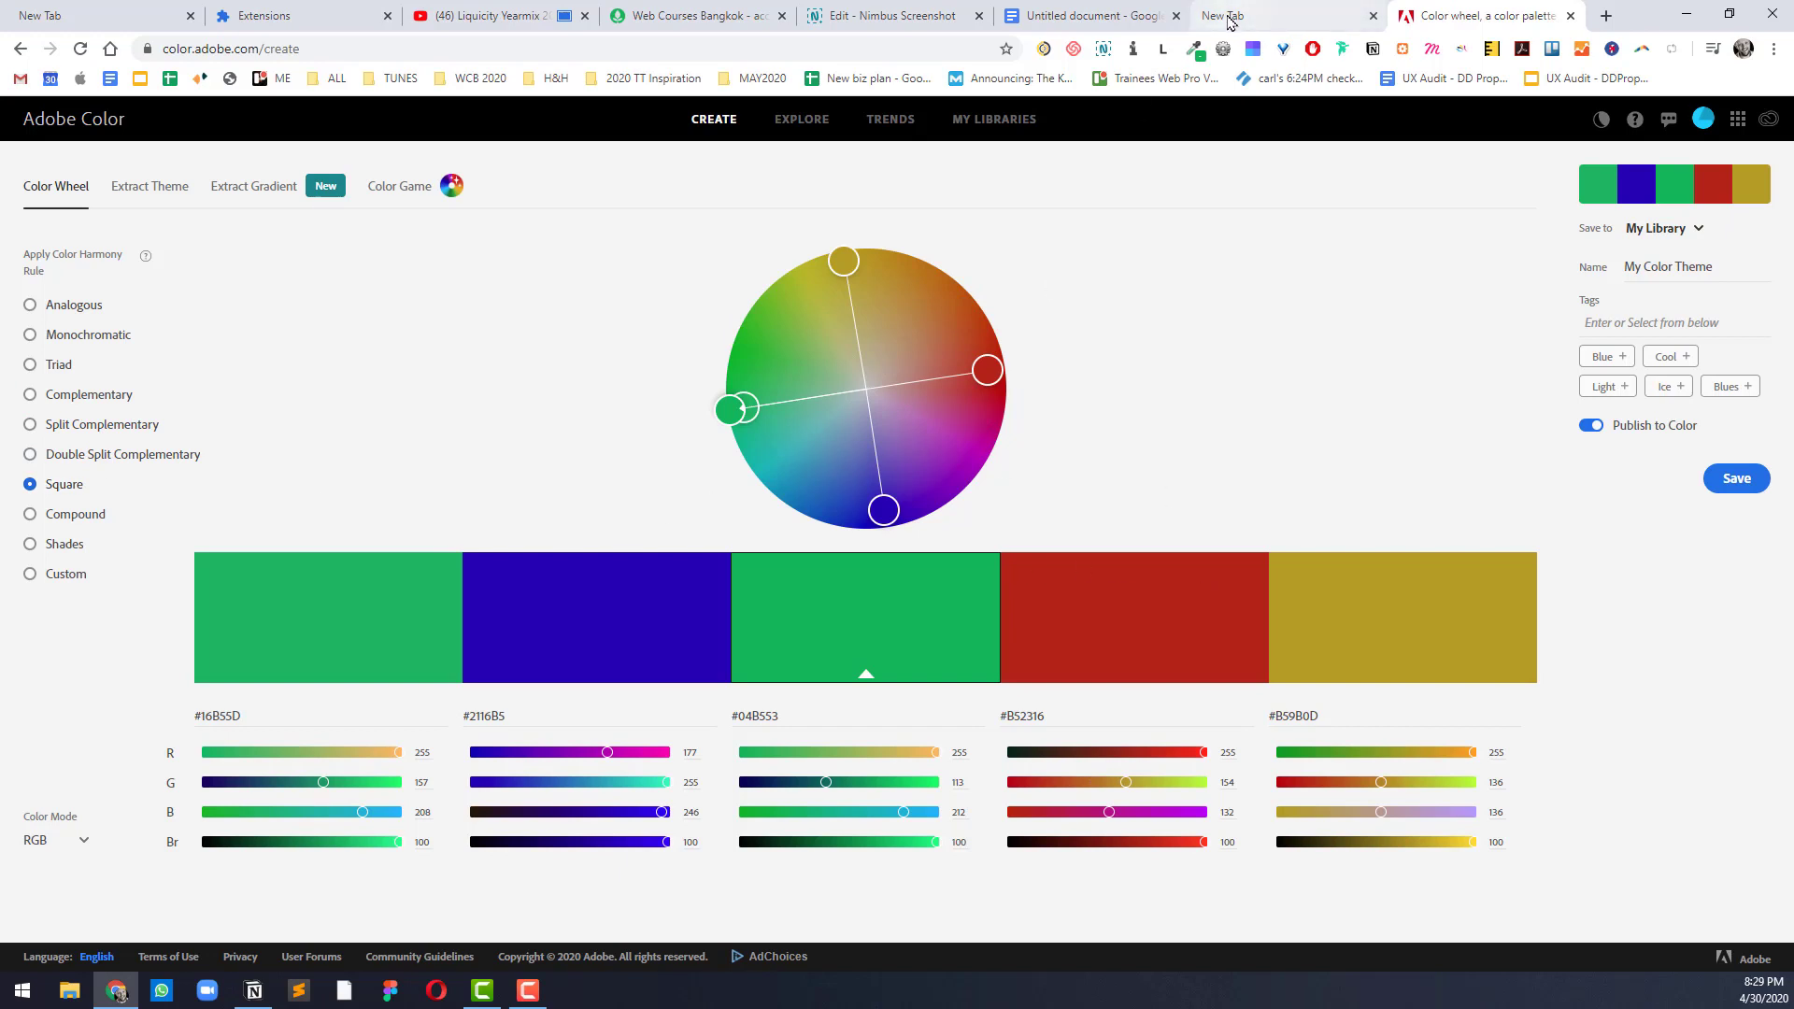
Step: Switch to the Liquicity Yearmix 2016 YouTube video and dismiss the ColorZilla color picker and the Loom recording panel
{"action": "left_click", "coordinate": [423, 24]}
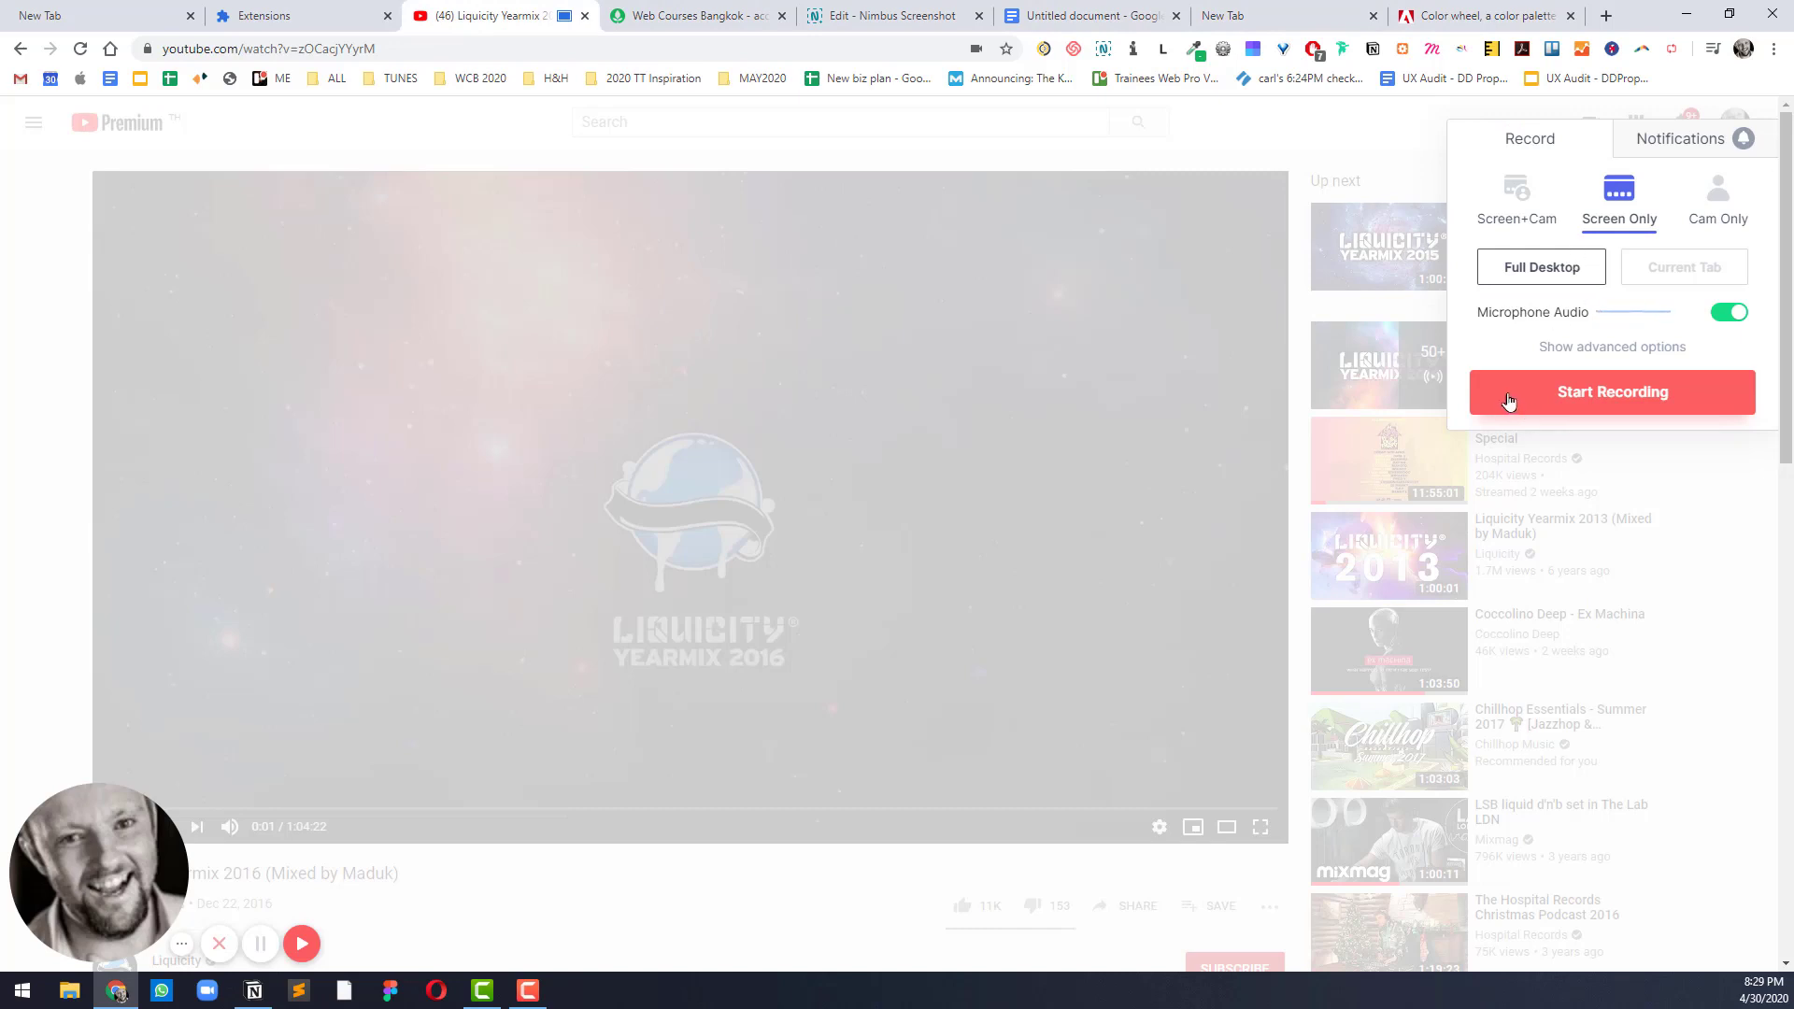
{"action": "left_click", "coordinate": [1194, 47]}
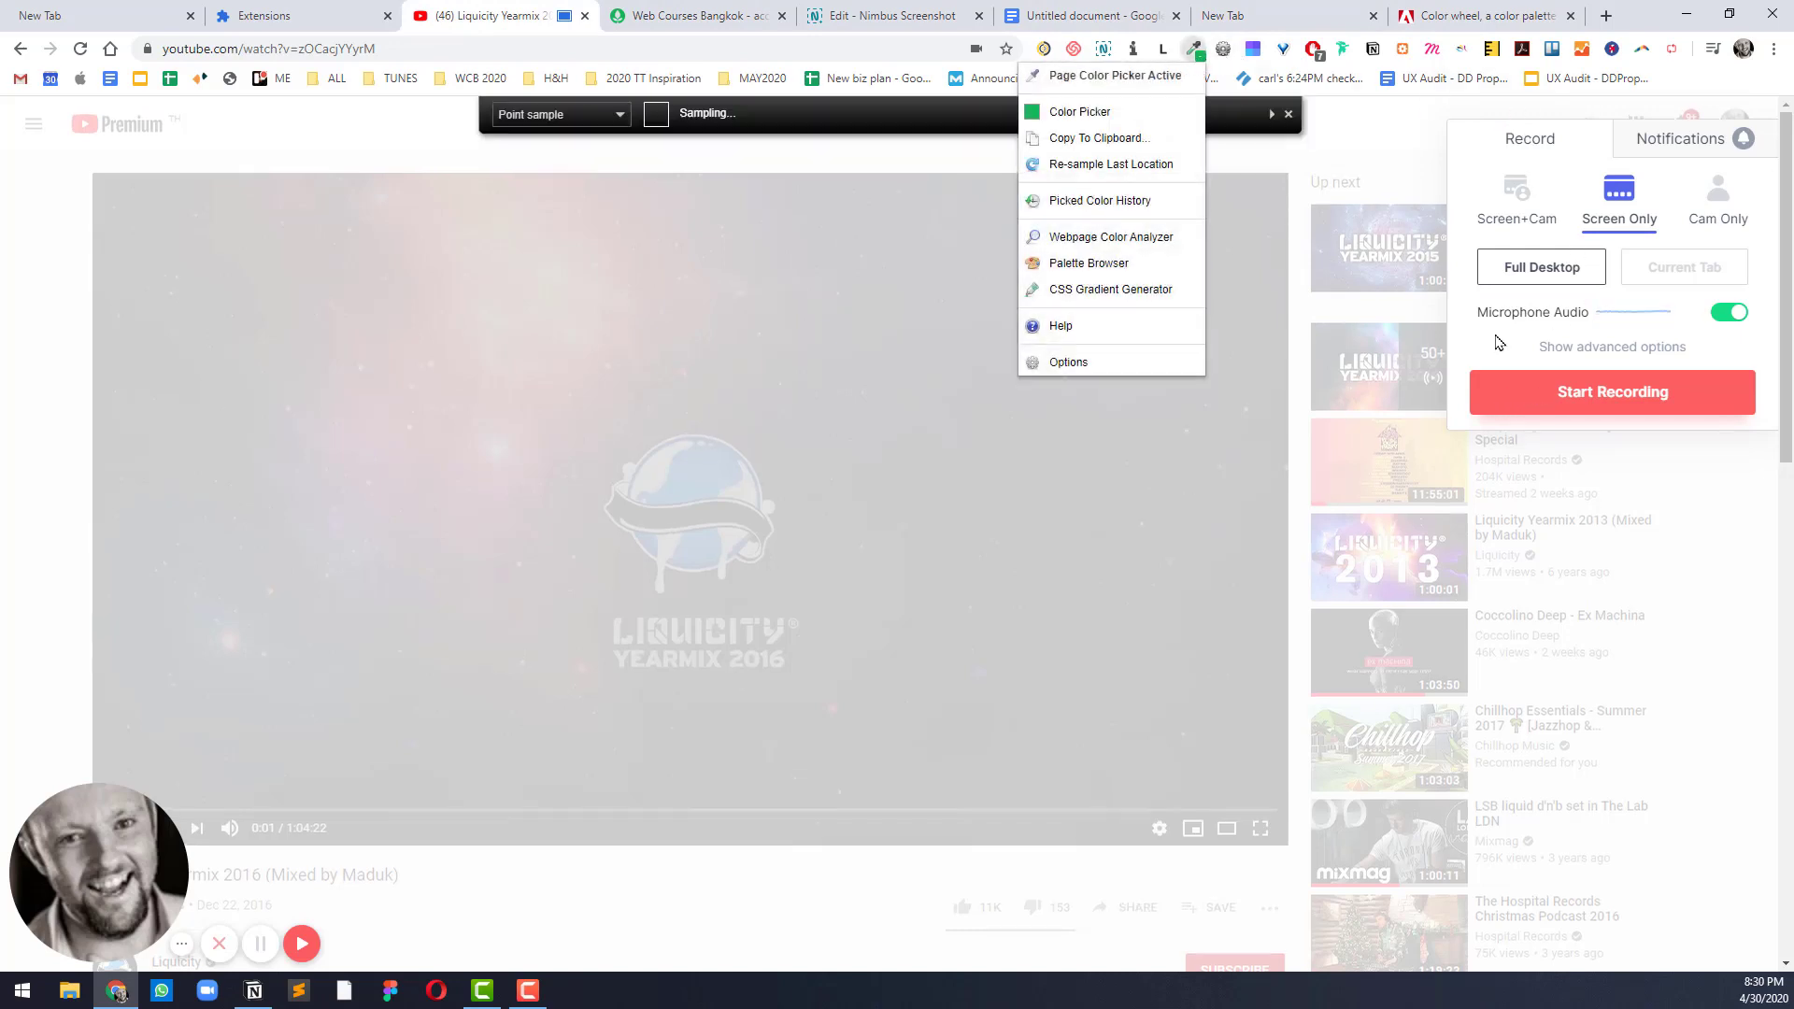
{"action": "left_click", "coordinate": [1086, 112]}
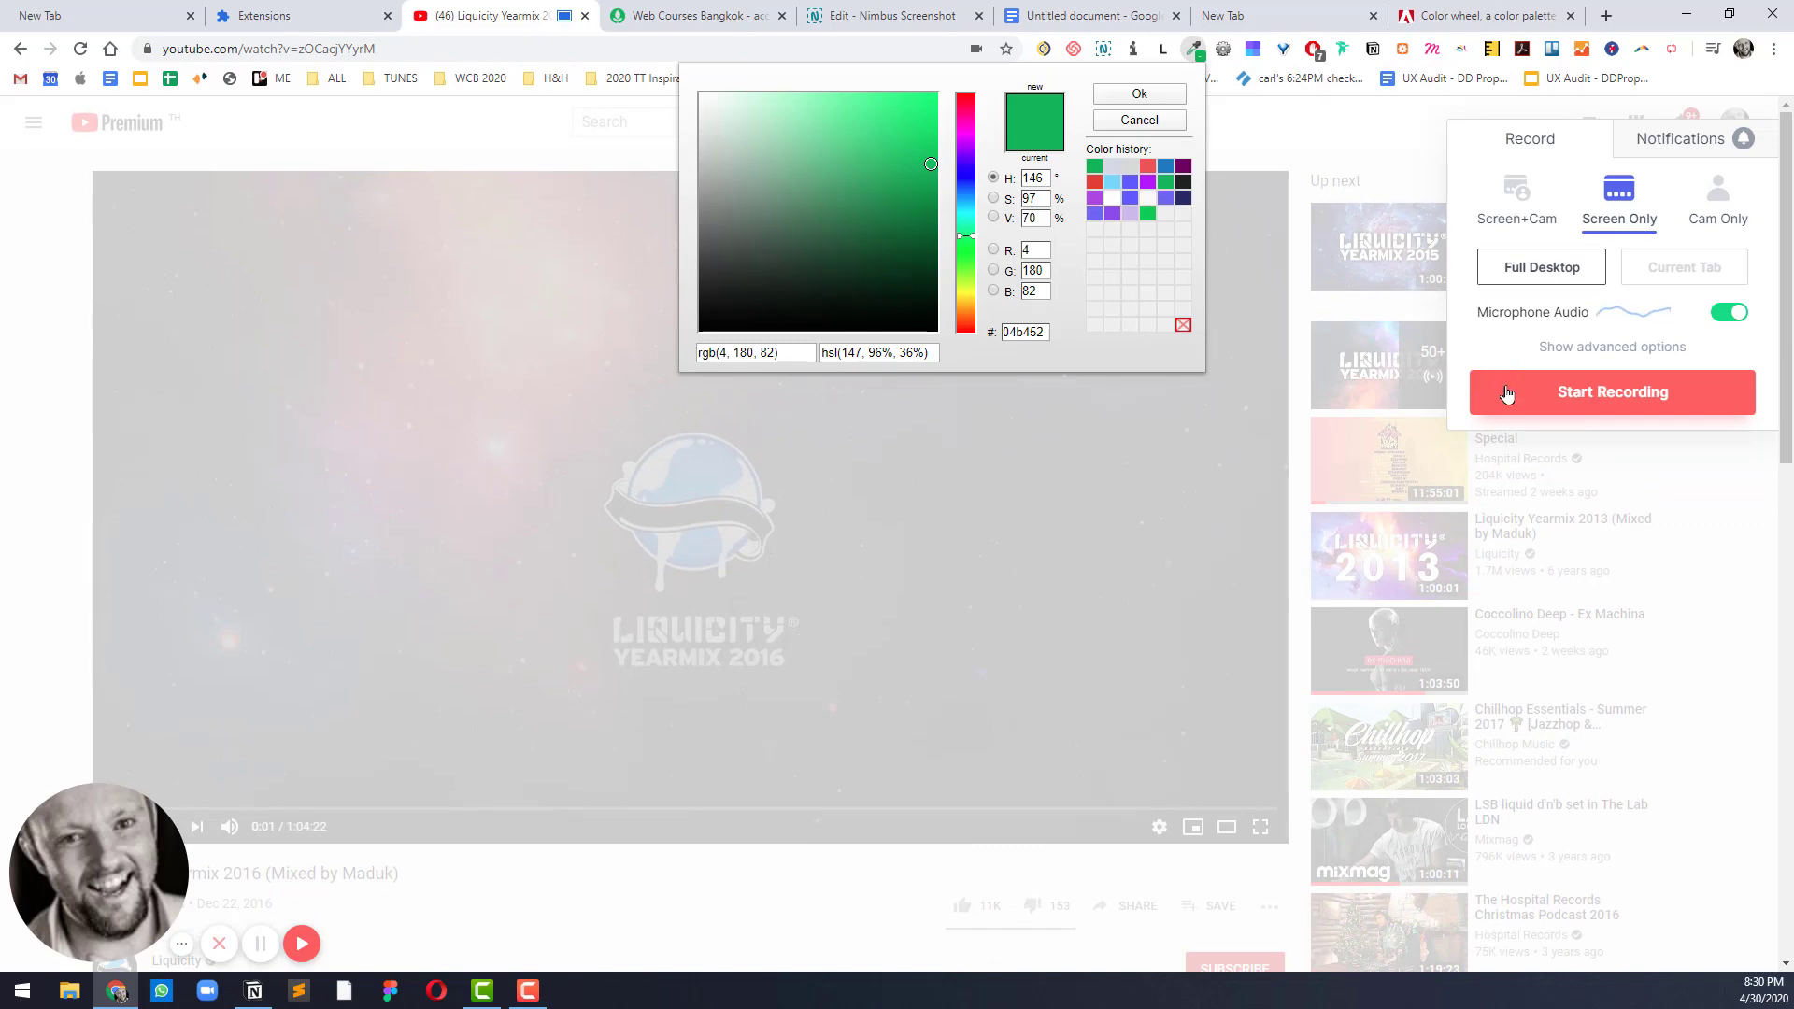
{"action": "left_click", "coordinate": [1140, 119]}
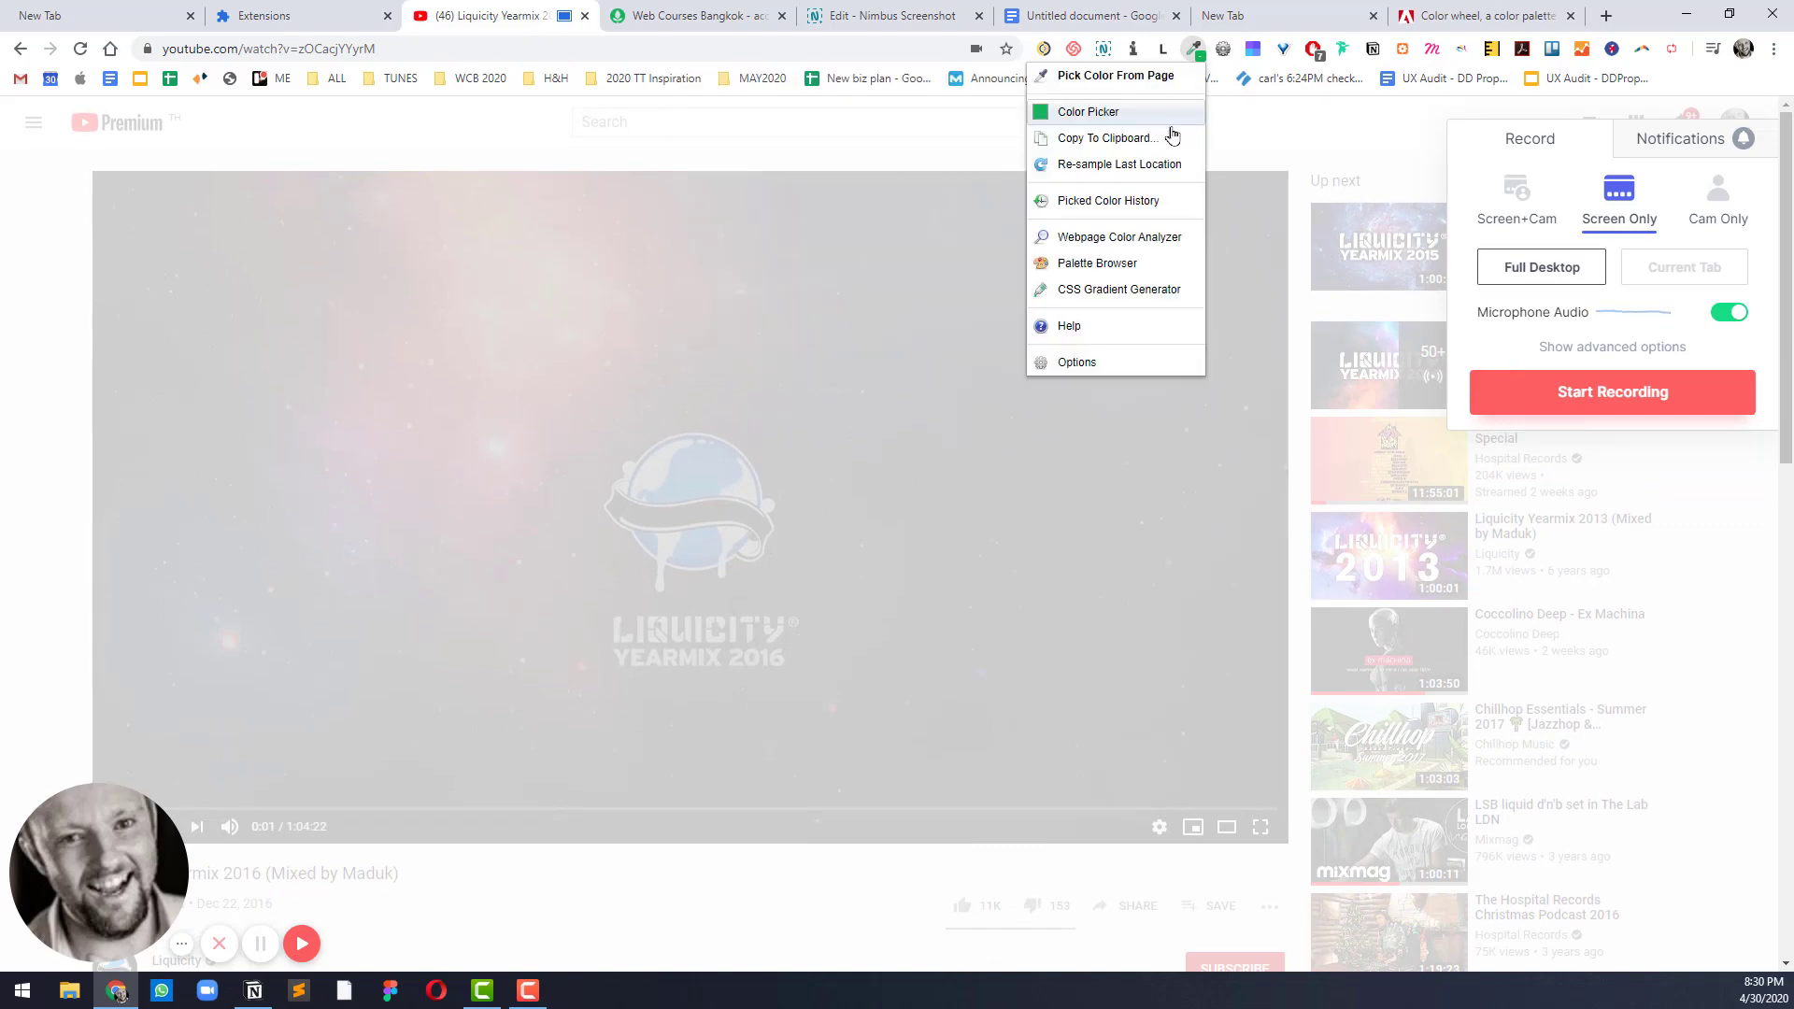
{"action": "left_click", "coordinate": [1261, 142]}
{"action": "left_click", "coordinate": [1020, 150]}
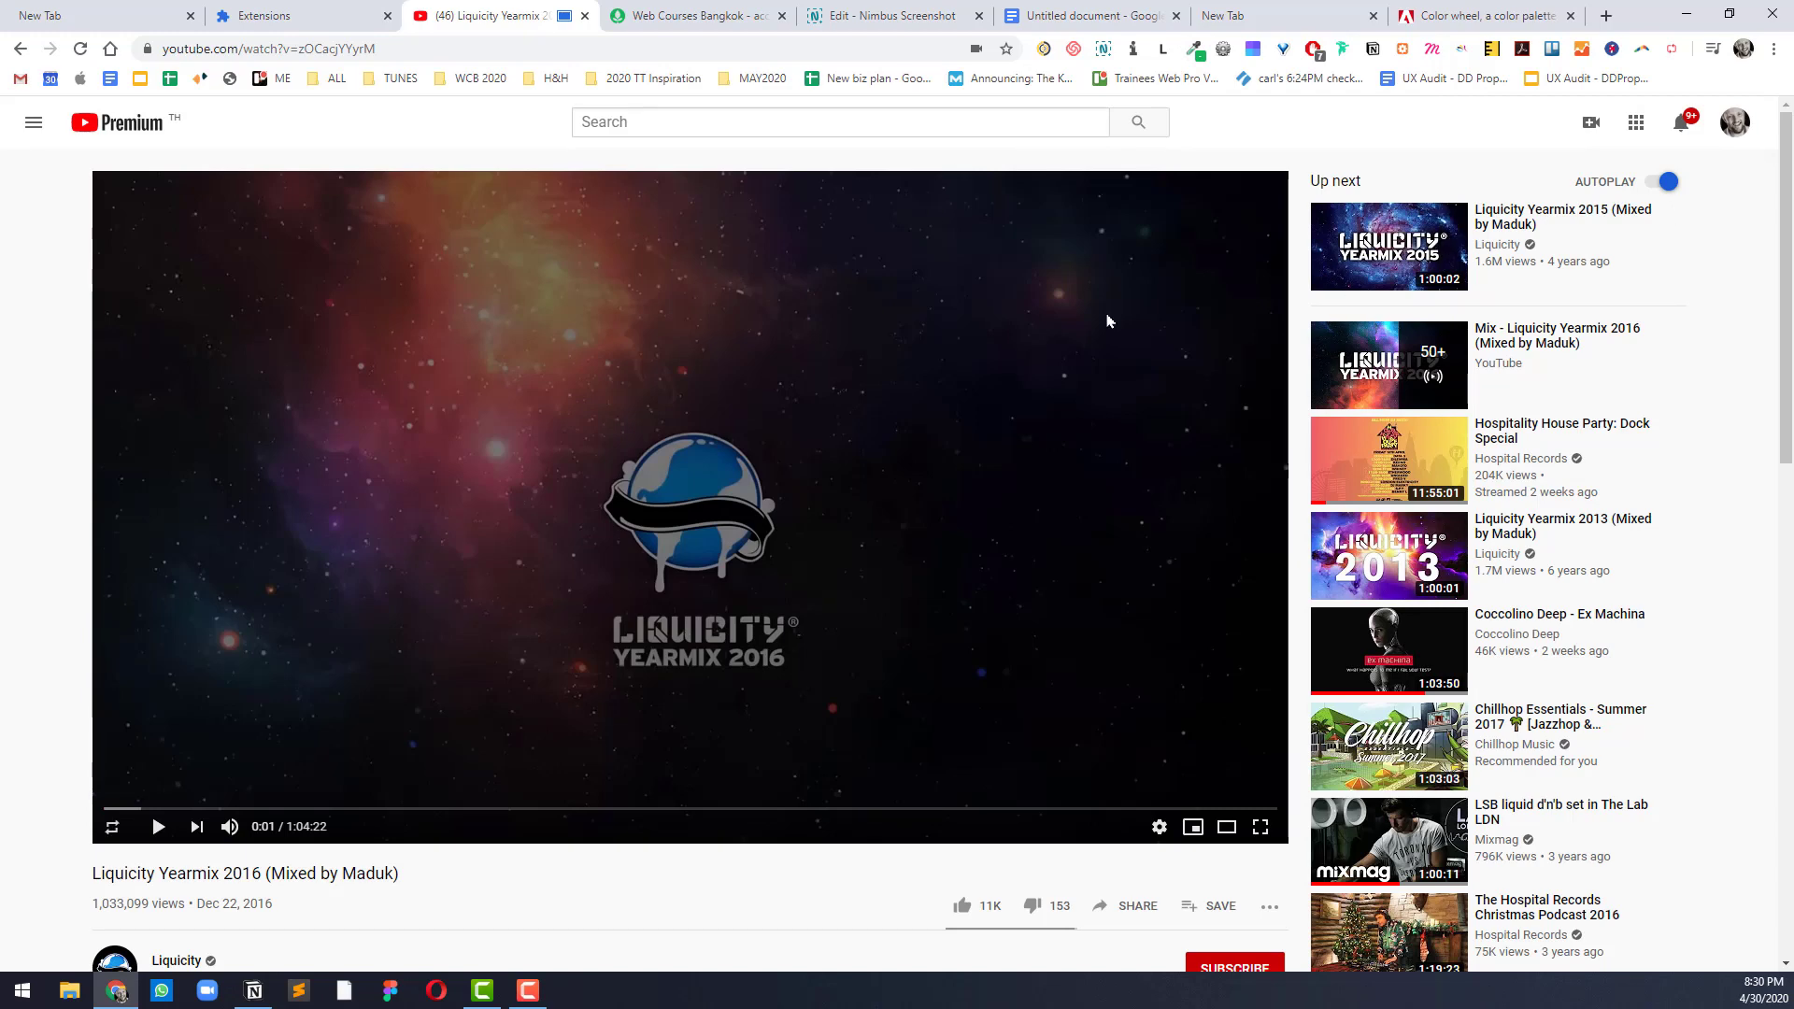
Step: Pick the dark blue #004873 from the globe logo in the Liquicity video with ColorZilla
{"action": "left_click", "coordinate": [1193, 49]}
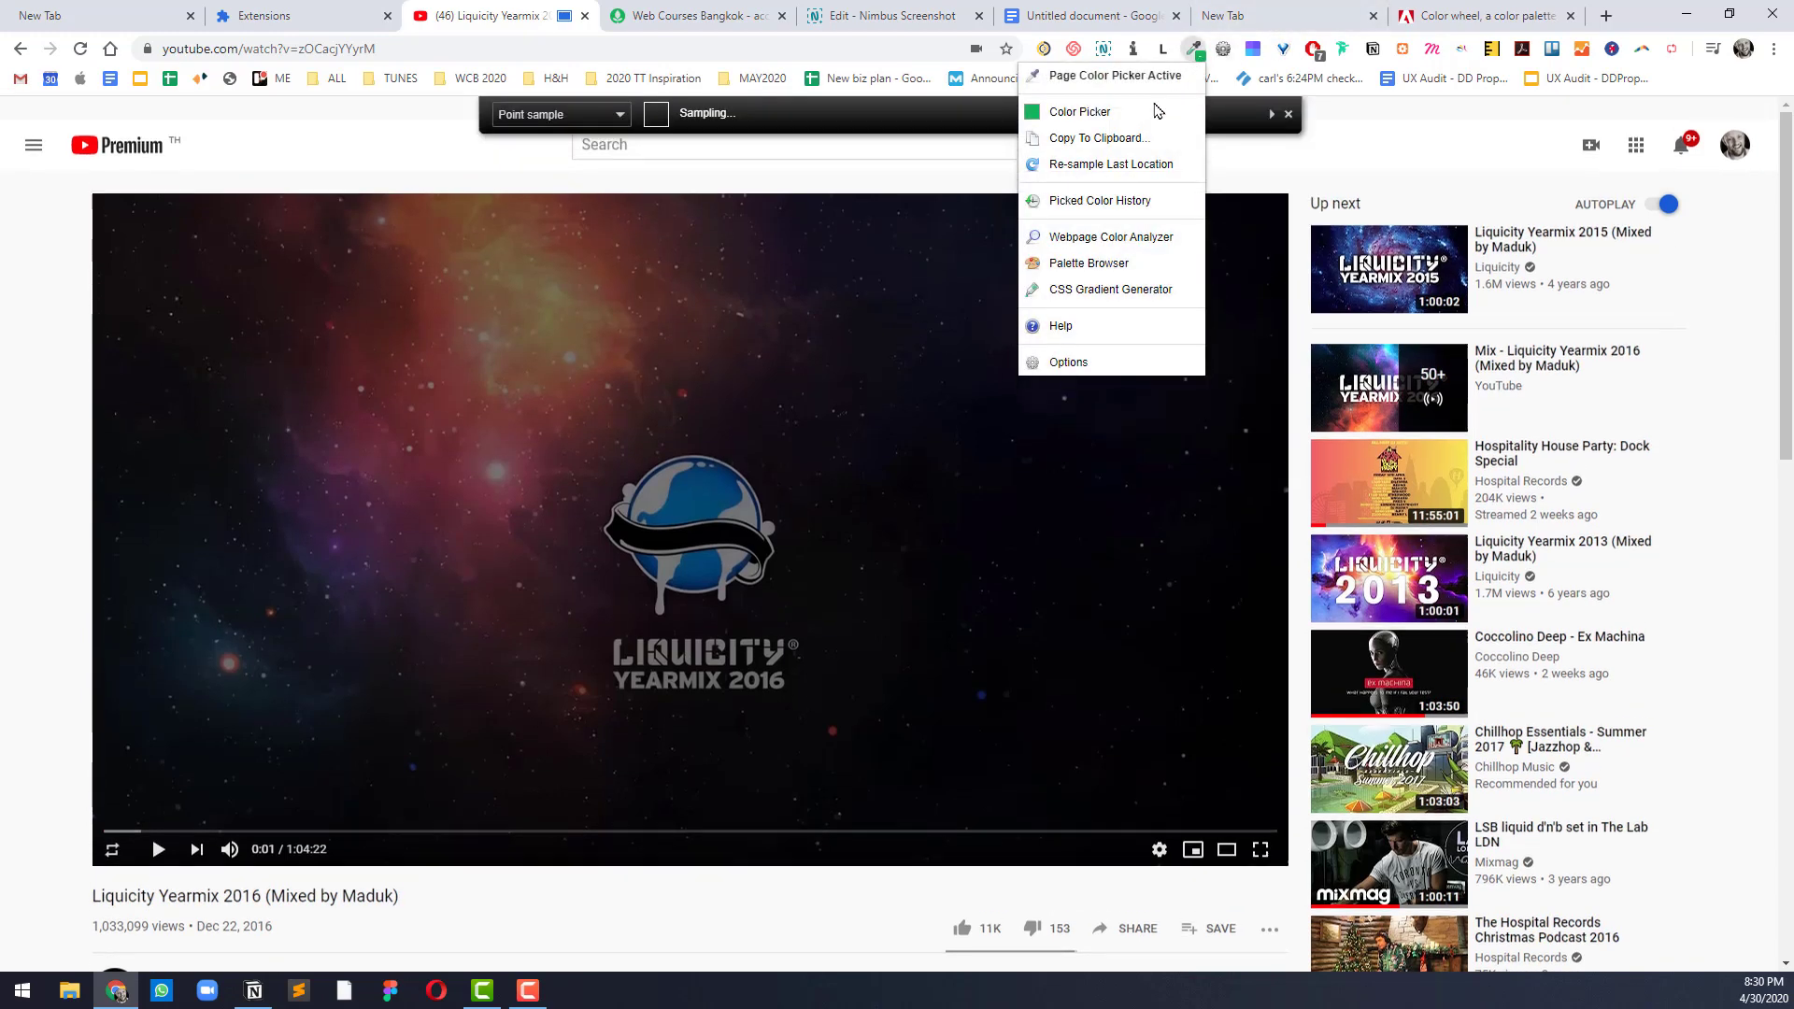
{"action": "left_click", "coordinate": [1099, 109]}
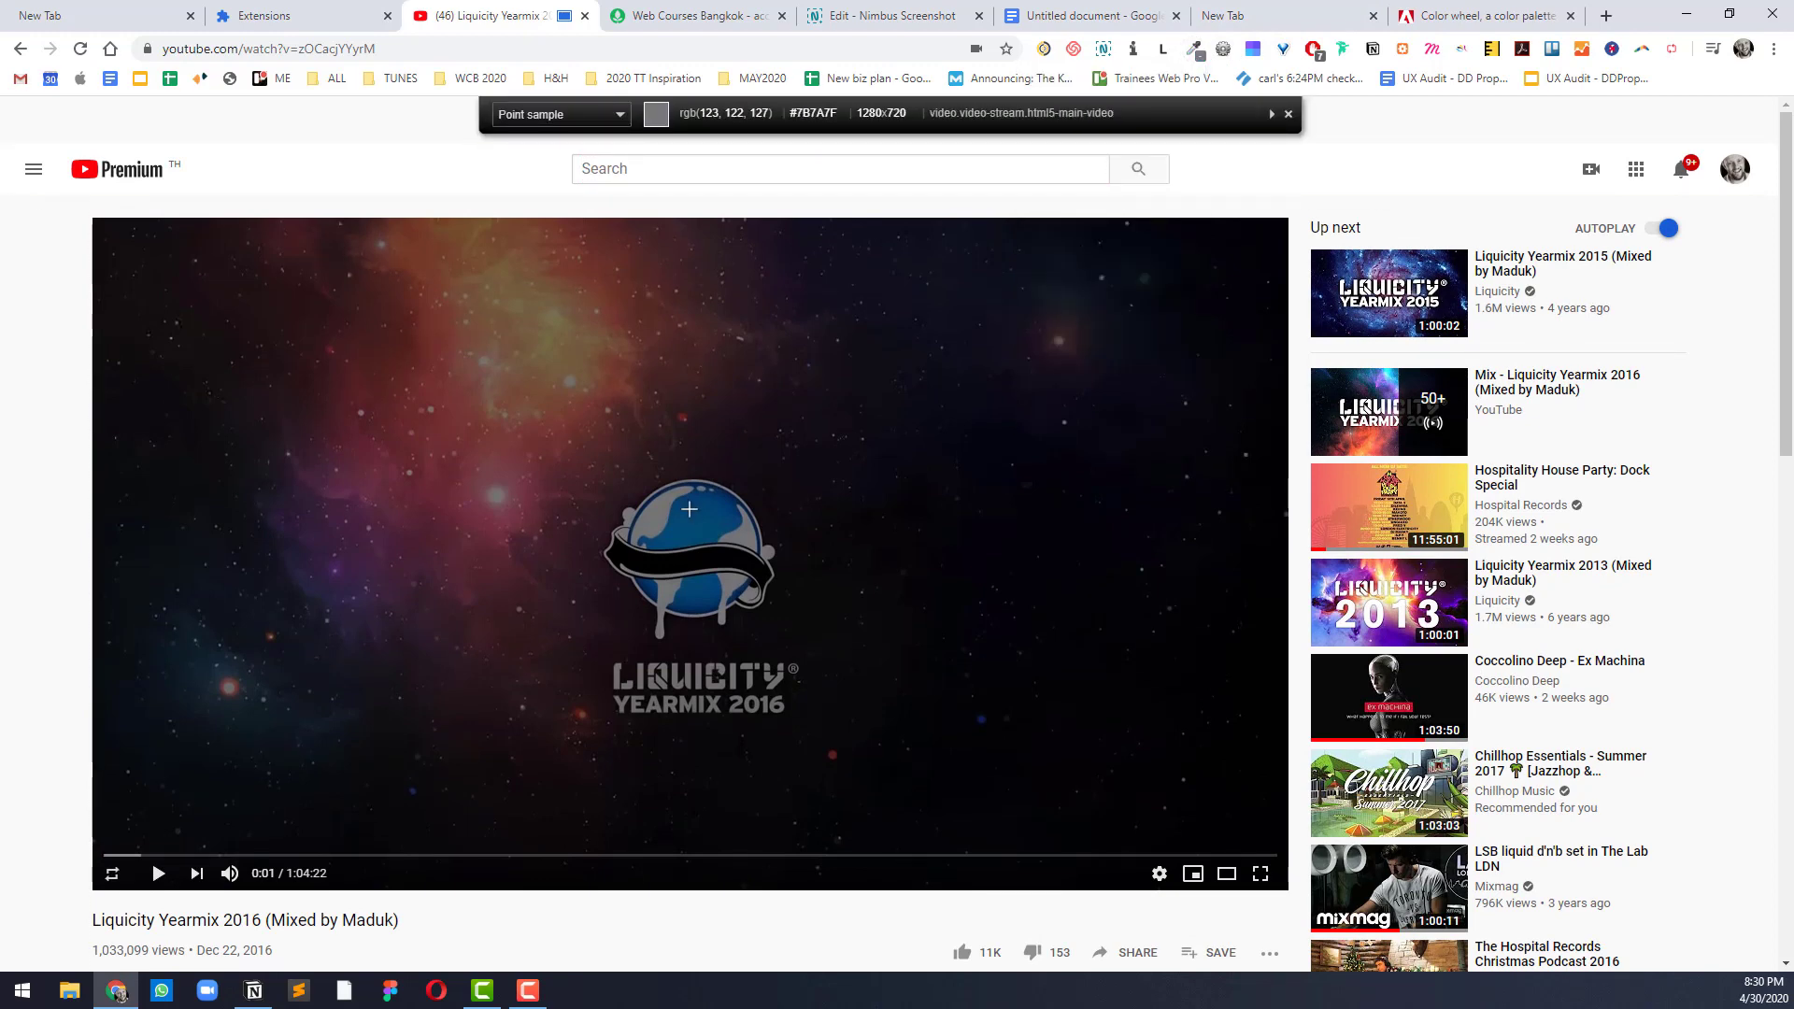
{"action": "left_click", "coordinate": [689, 517]}
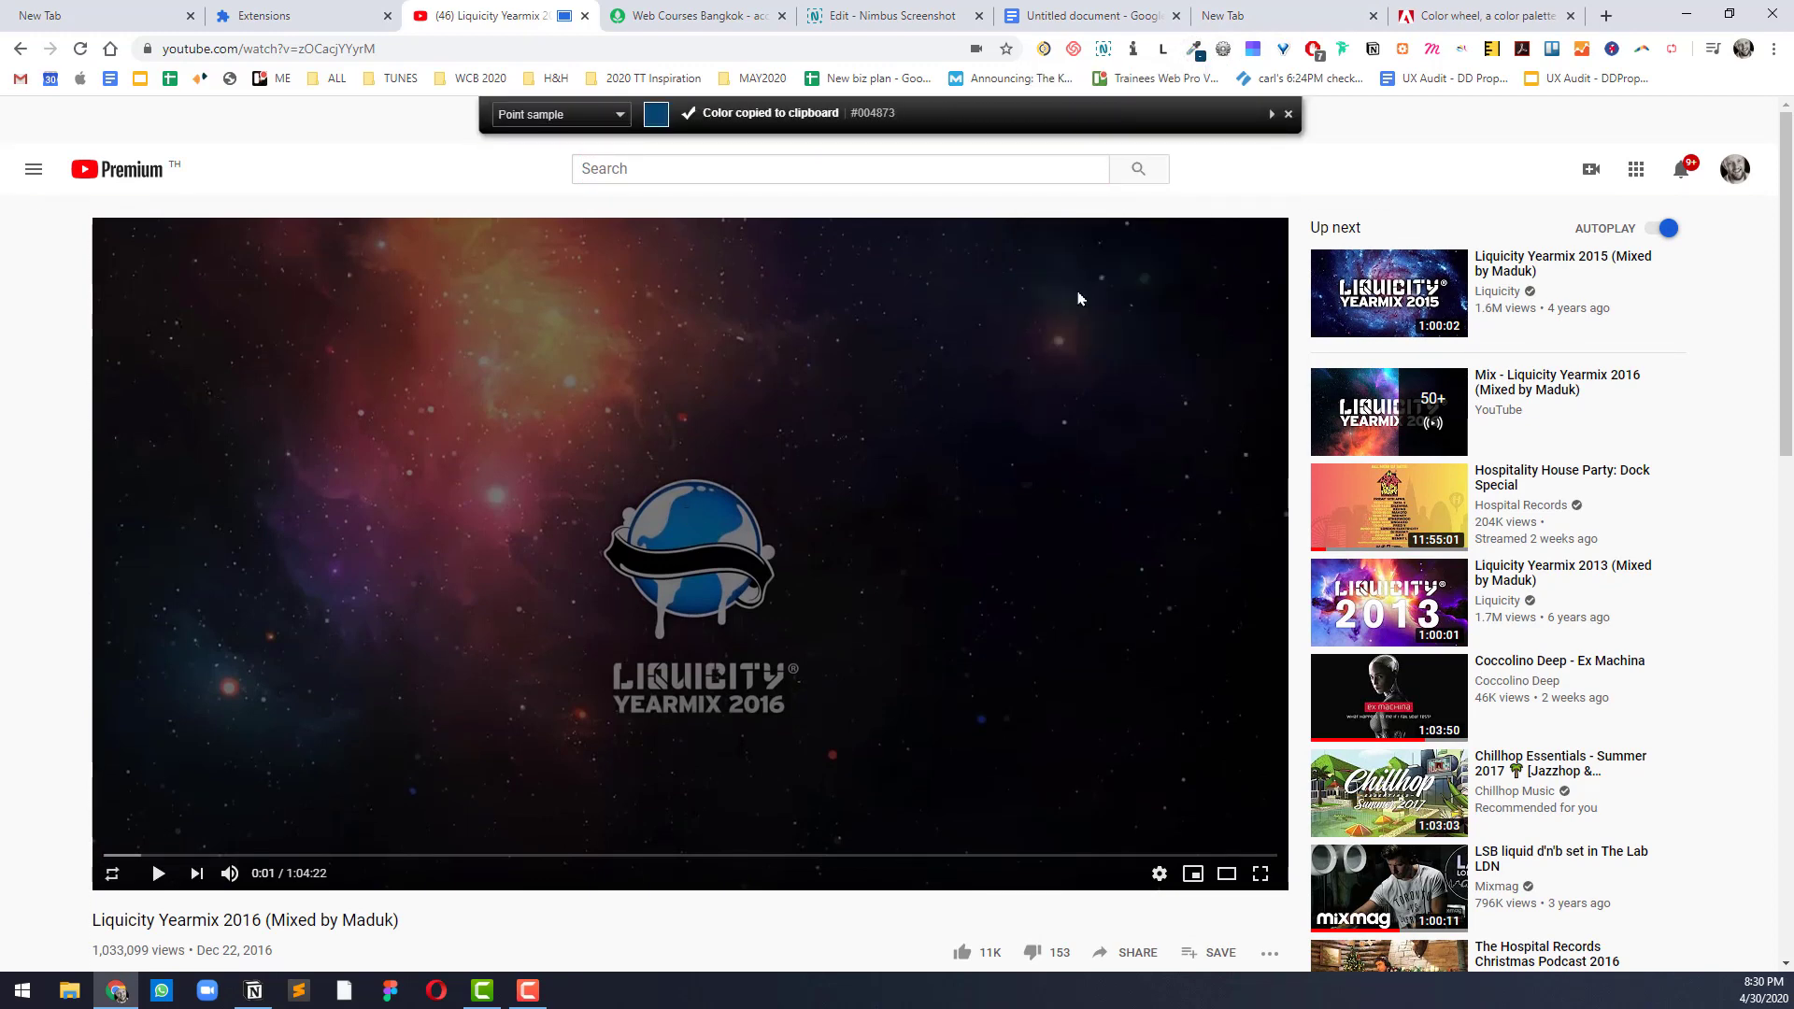
Step: Replace the middle base color of the Square palette in Adobe Color with the copied code #004873
{"action": "left_click", "coordinate": [1473, 9]}
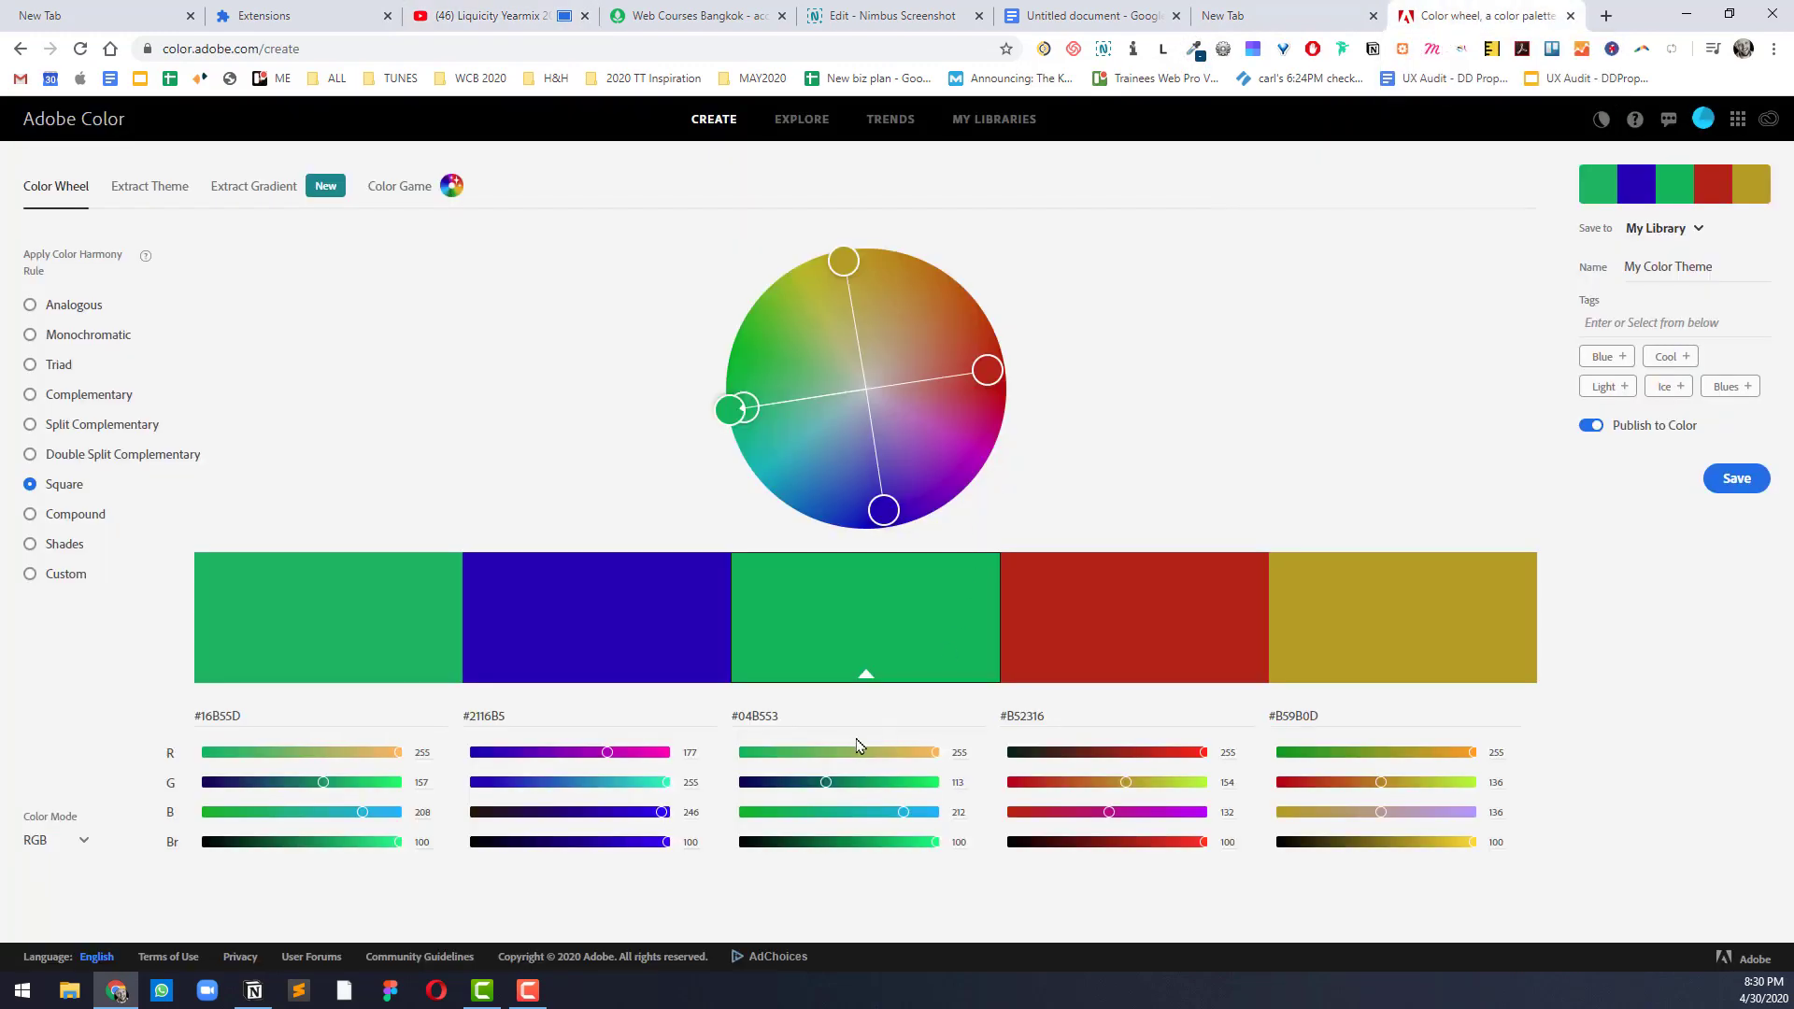
{"action": "triple_click", "coordinate": [840, 716]}
{"action": "key", "text": "ctrl+v"}
{"action": "left_click", "coordinate": [1265, 400]}
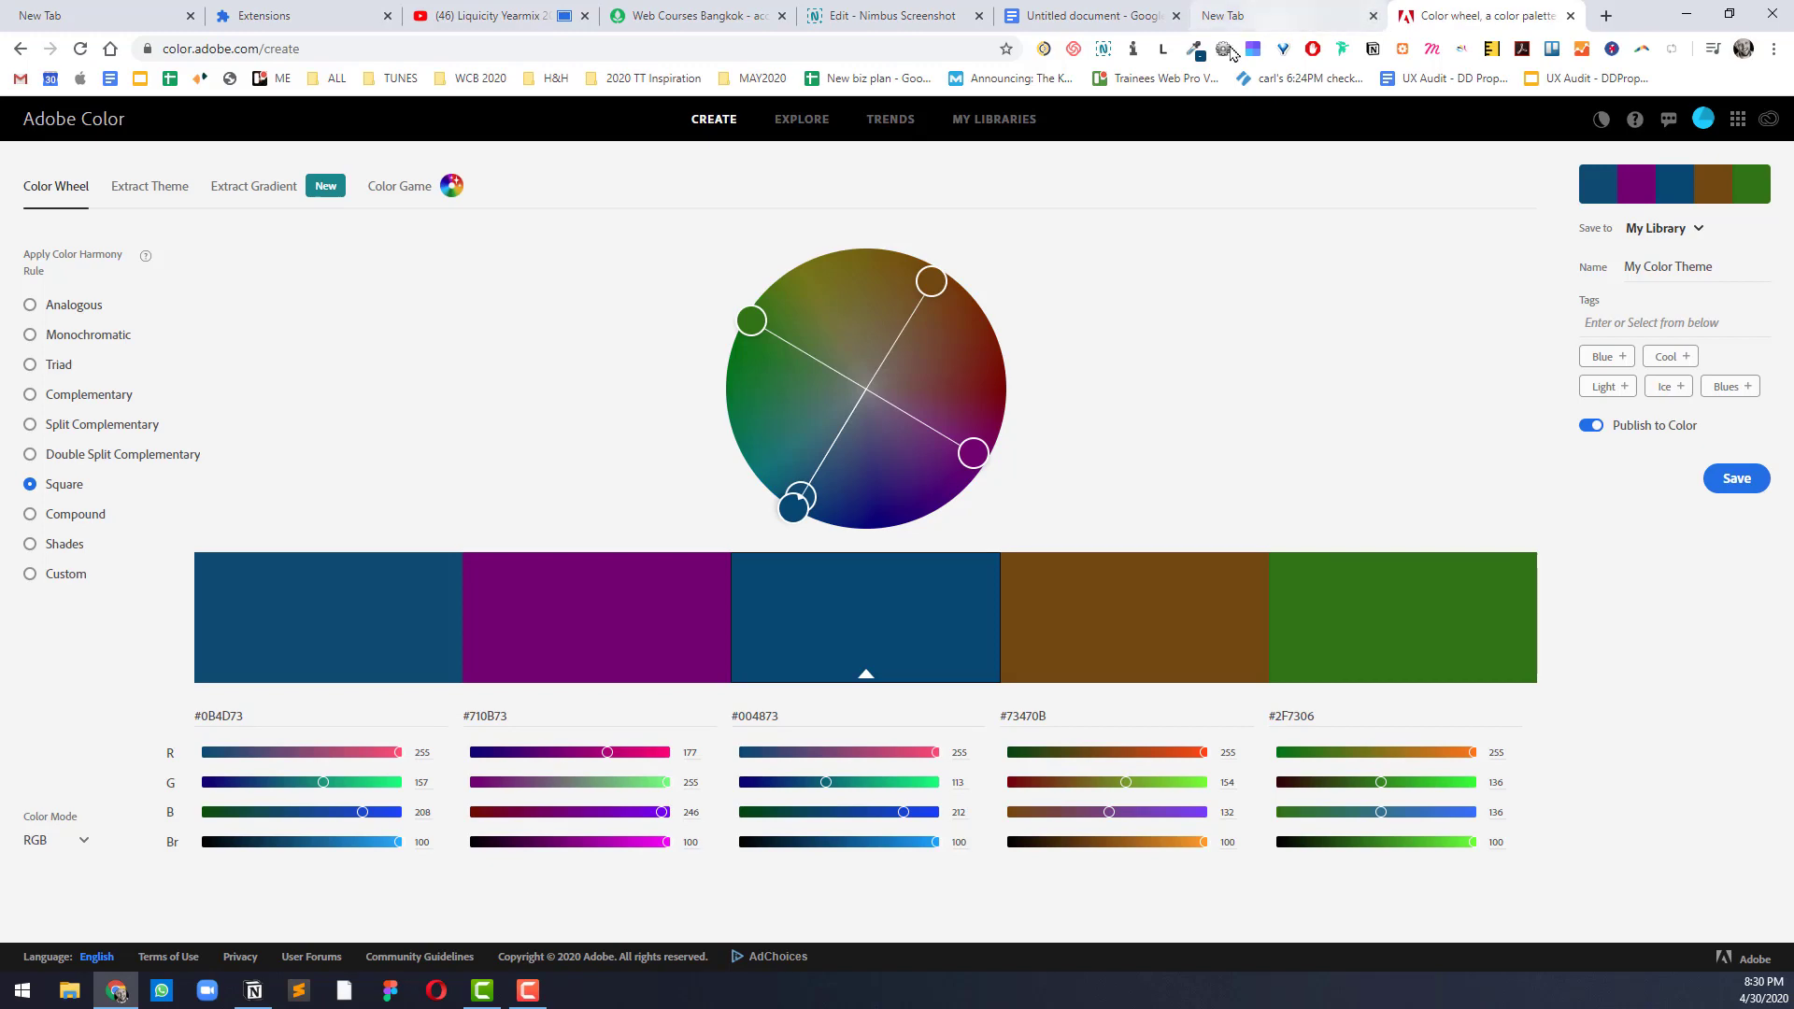
Step: Start ColorZilla sampling, open a new Muzli tab, try the Weekly Design Inspiration #253 article and return to Muzli
{"action": "left_click", "coordinate": [1195, 50]}
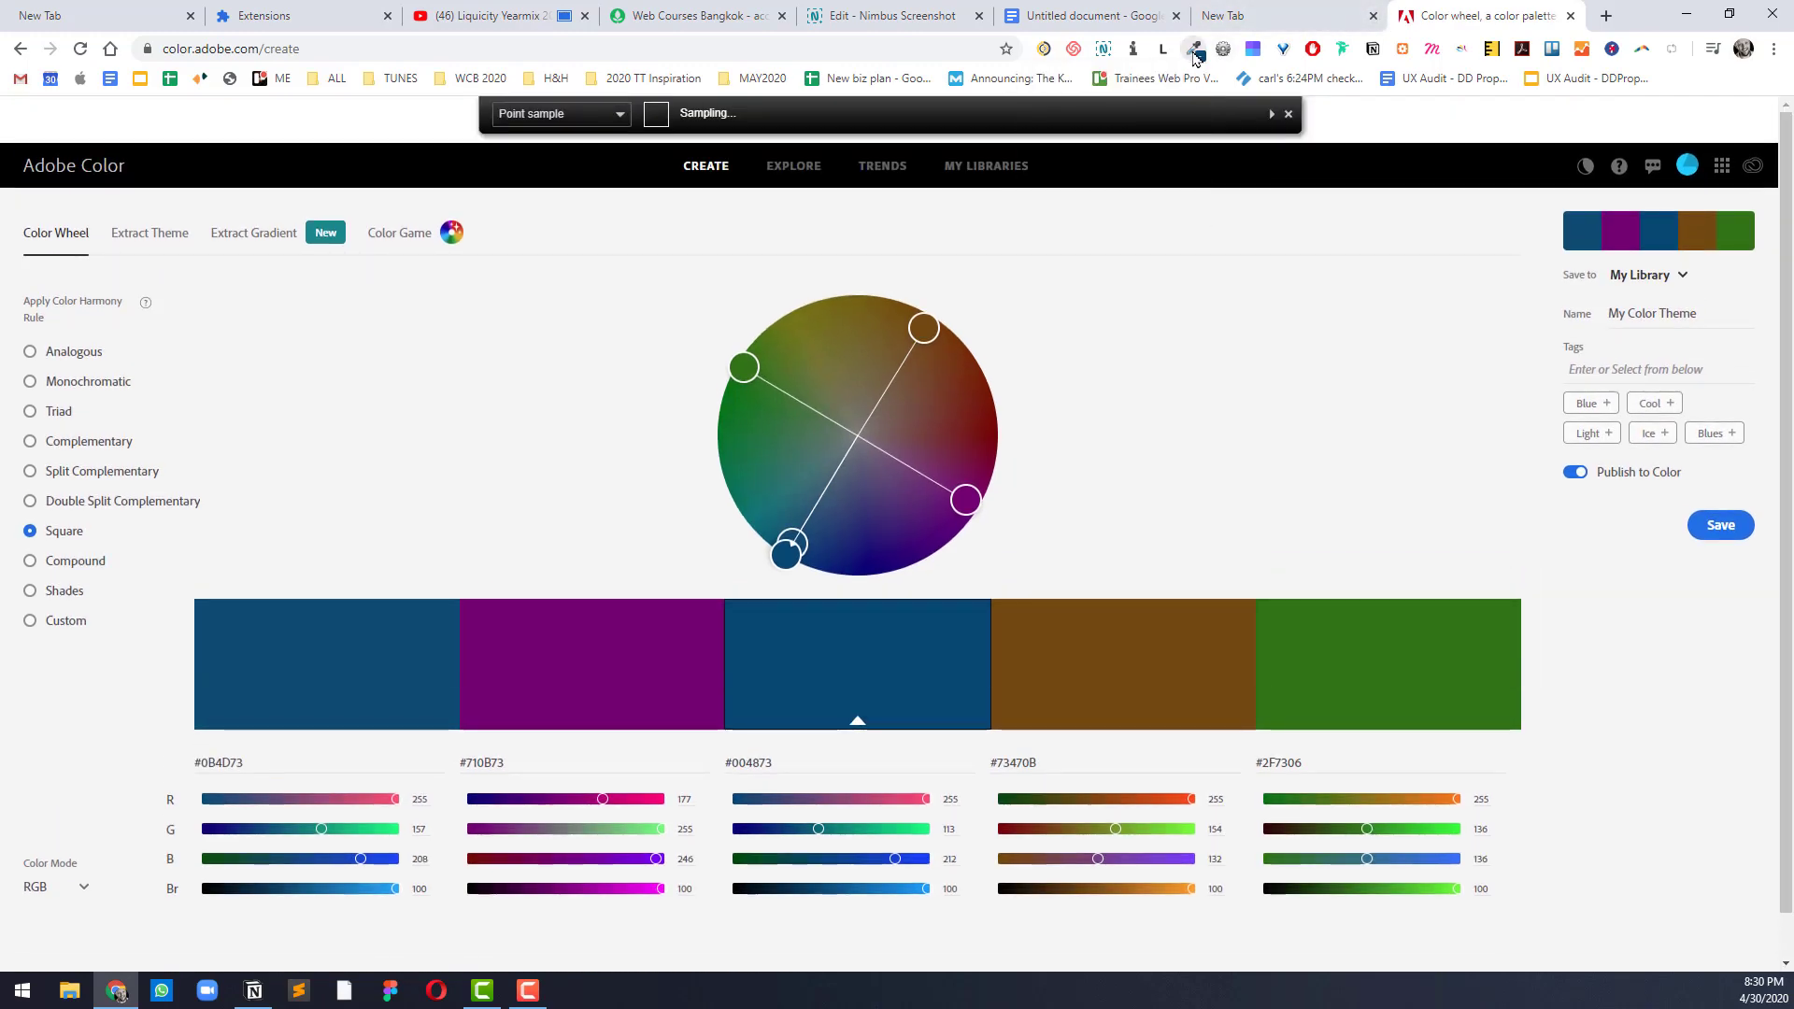
{"action": "left_click", "coordinate": [1606, 15]}
{"action": "left_click", "coordinate": [1372, 671]}
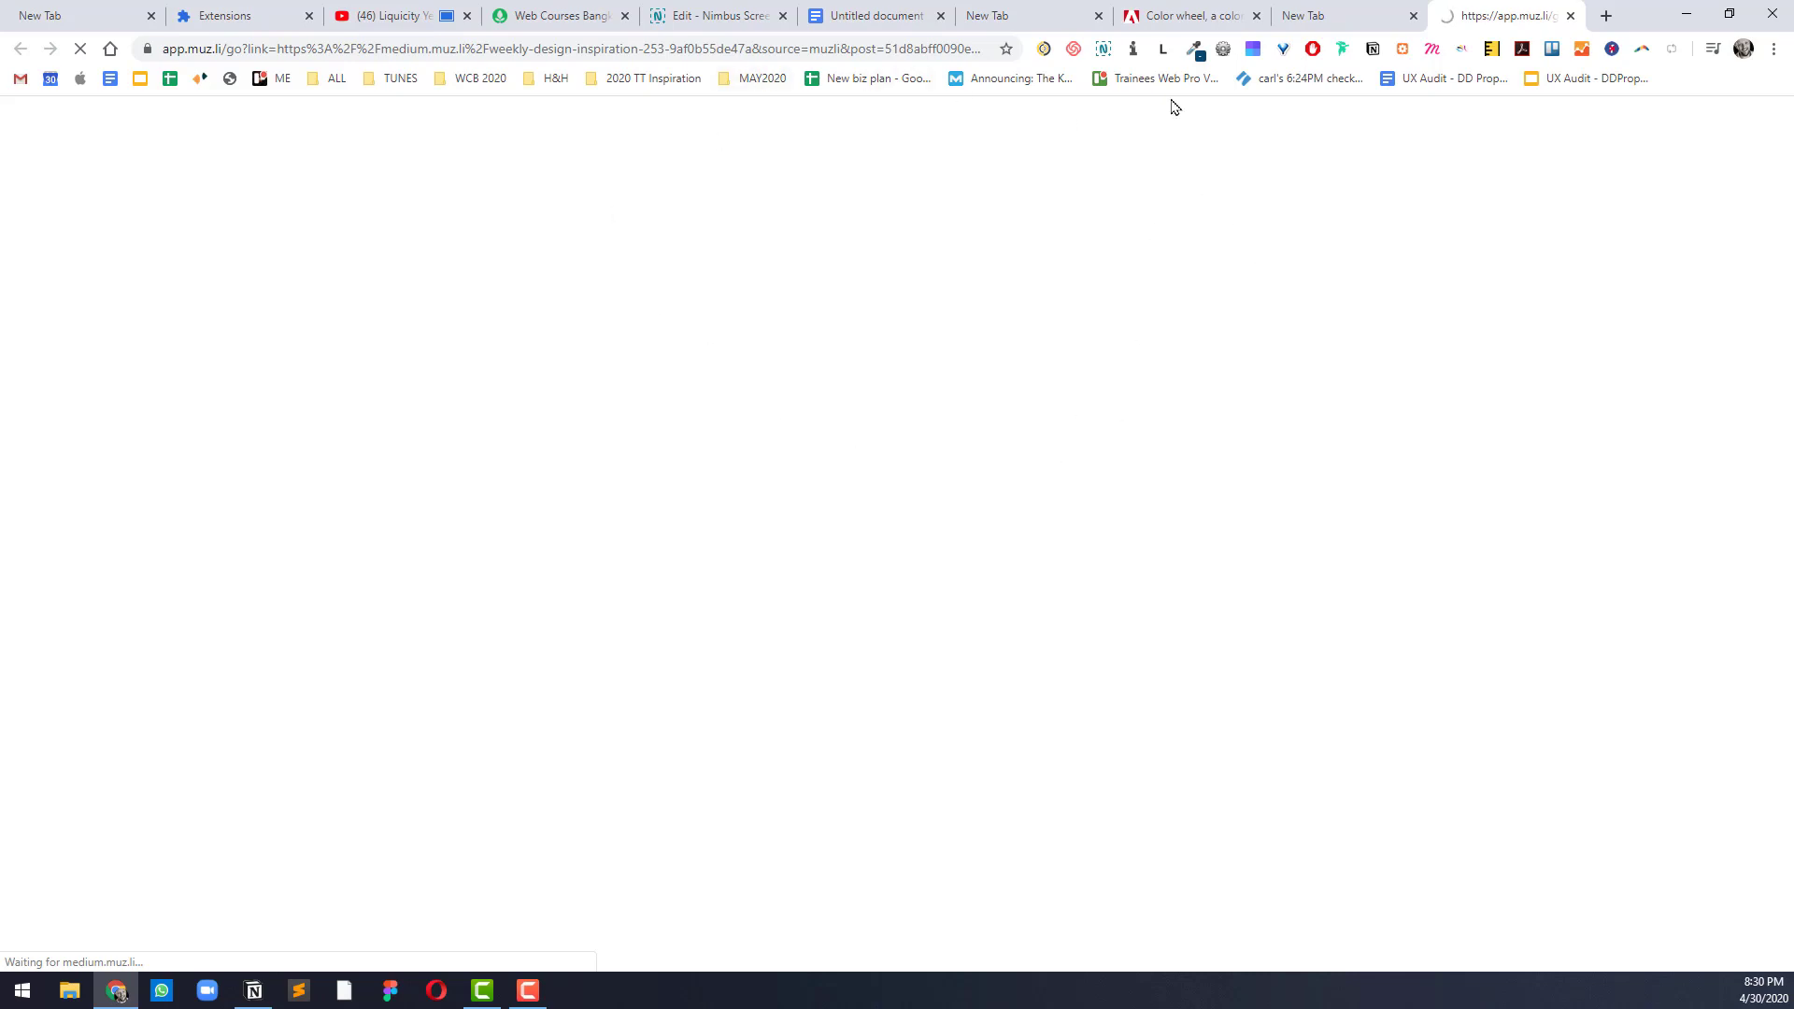
{"action": "left_click", "coordinate": [1355, 13]}
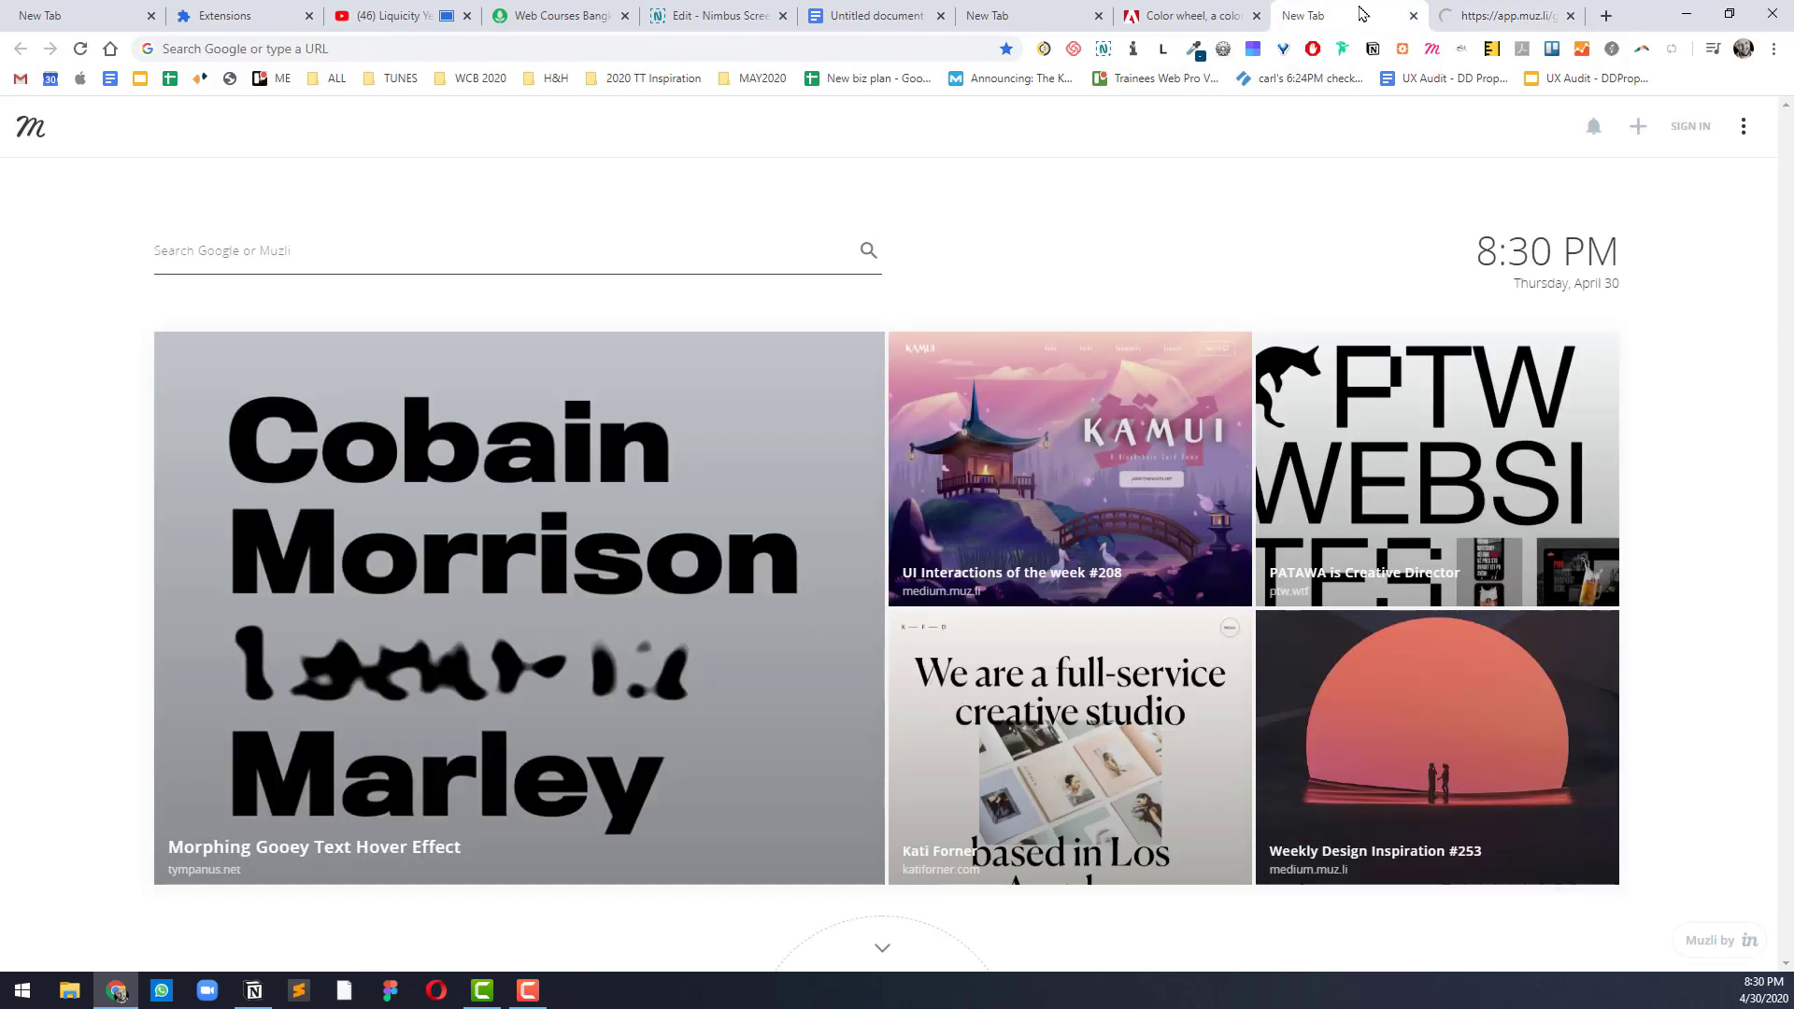
Step: Disable images on the Web Courses Bangkok site with the Web Developer extension and reload the page
{"action": "left_click", "coordinate": [551, 15]}
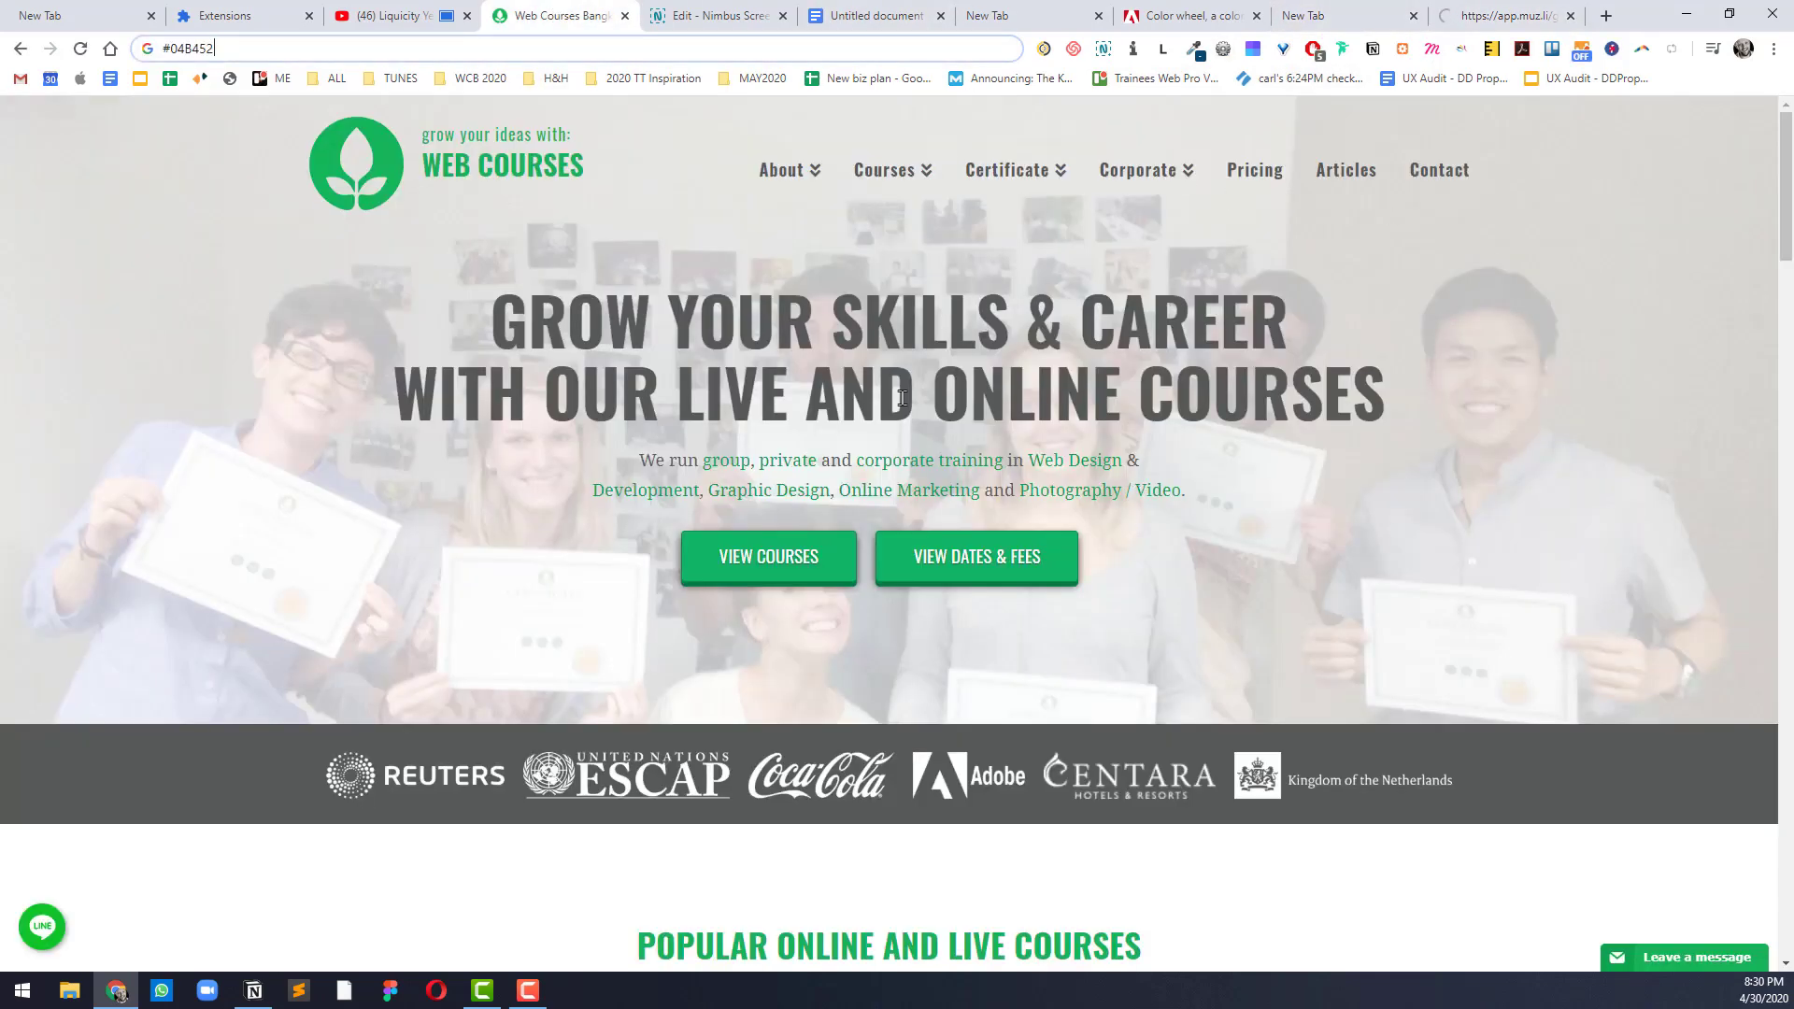
{"action": "mouse_move", "coordinate": [1162, 155]}
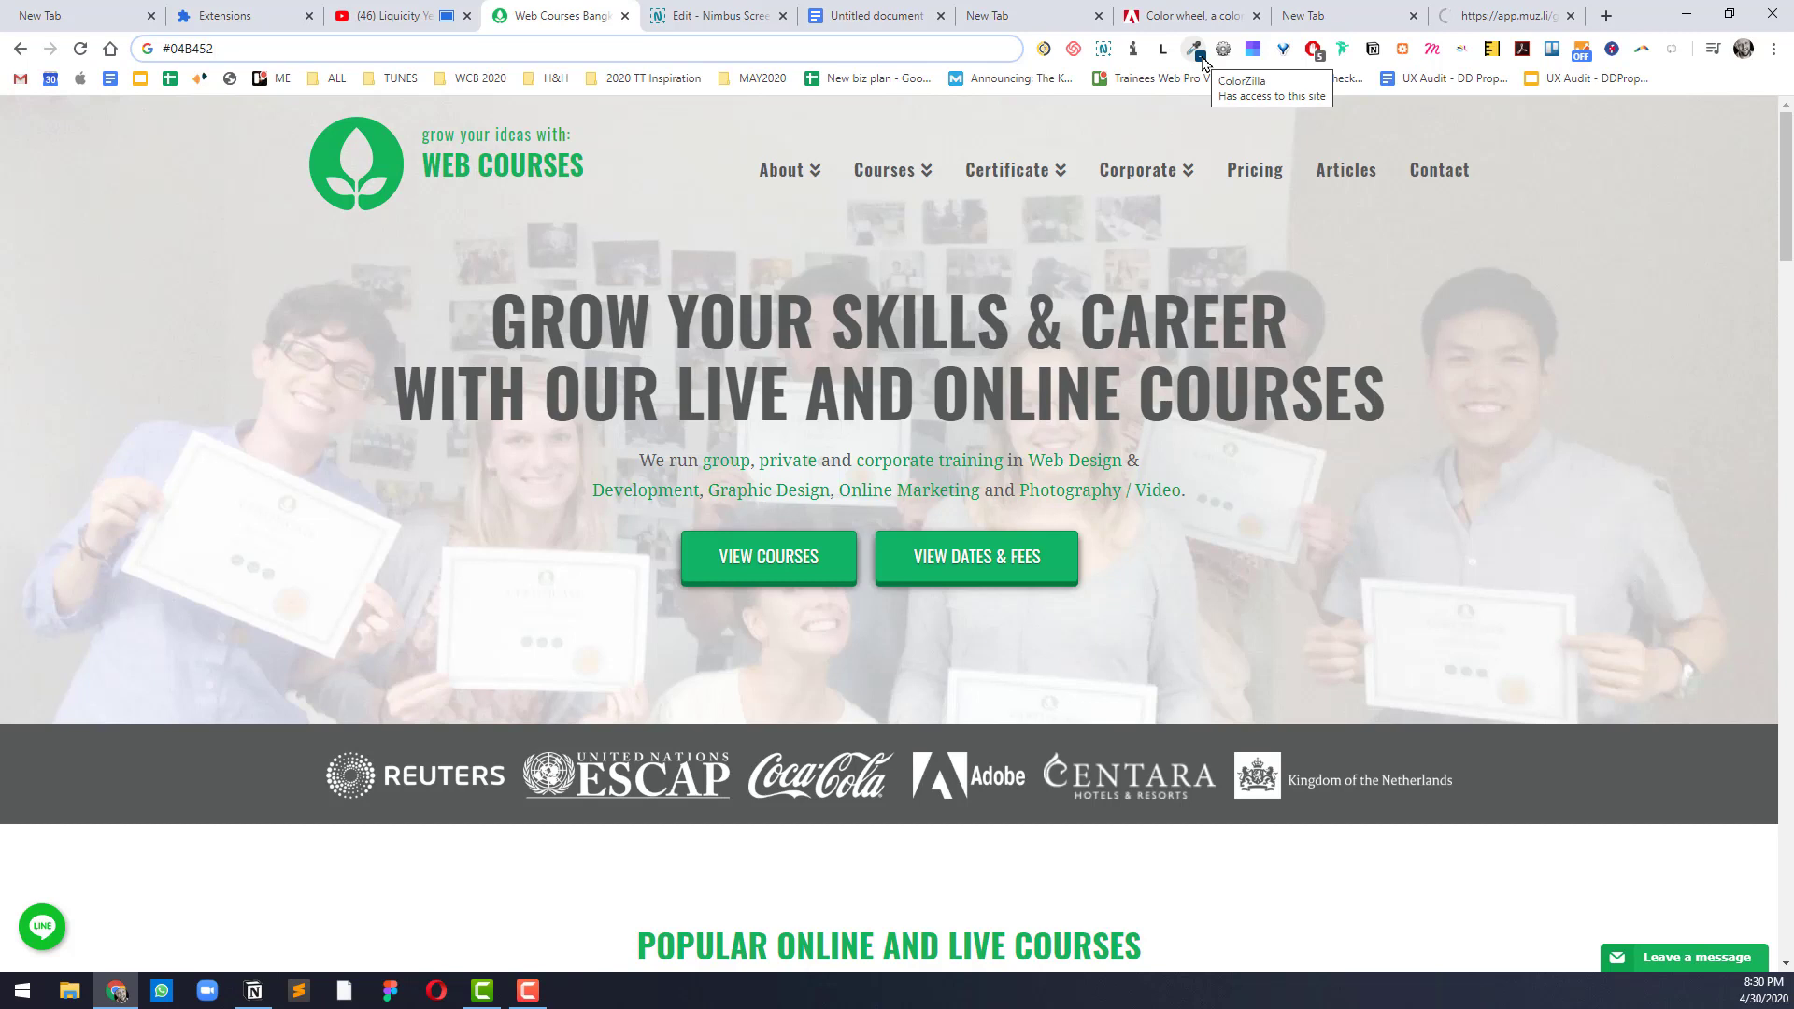
{"action": "left_click", "coordinate": [1224, 51]}
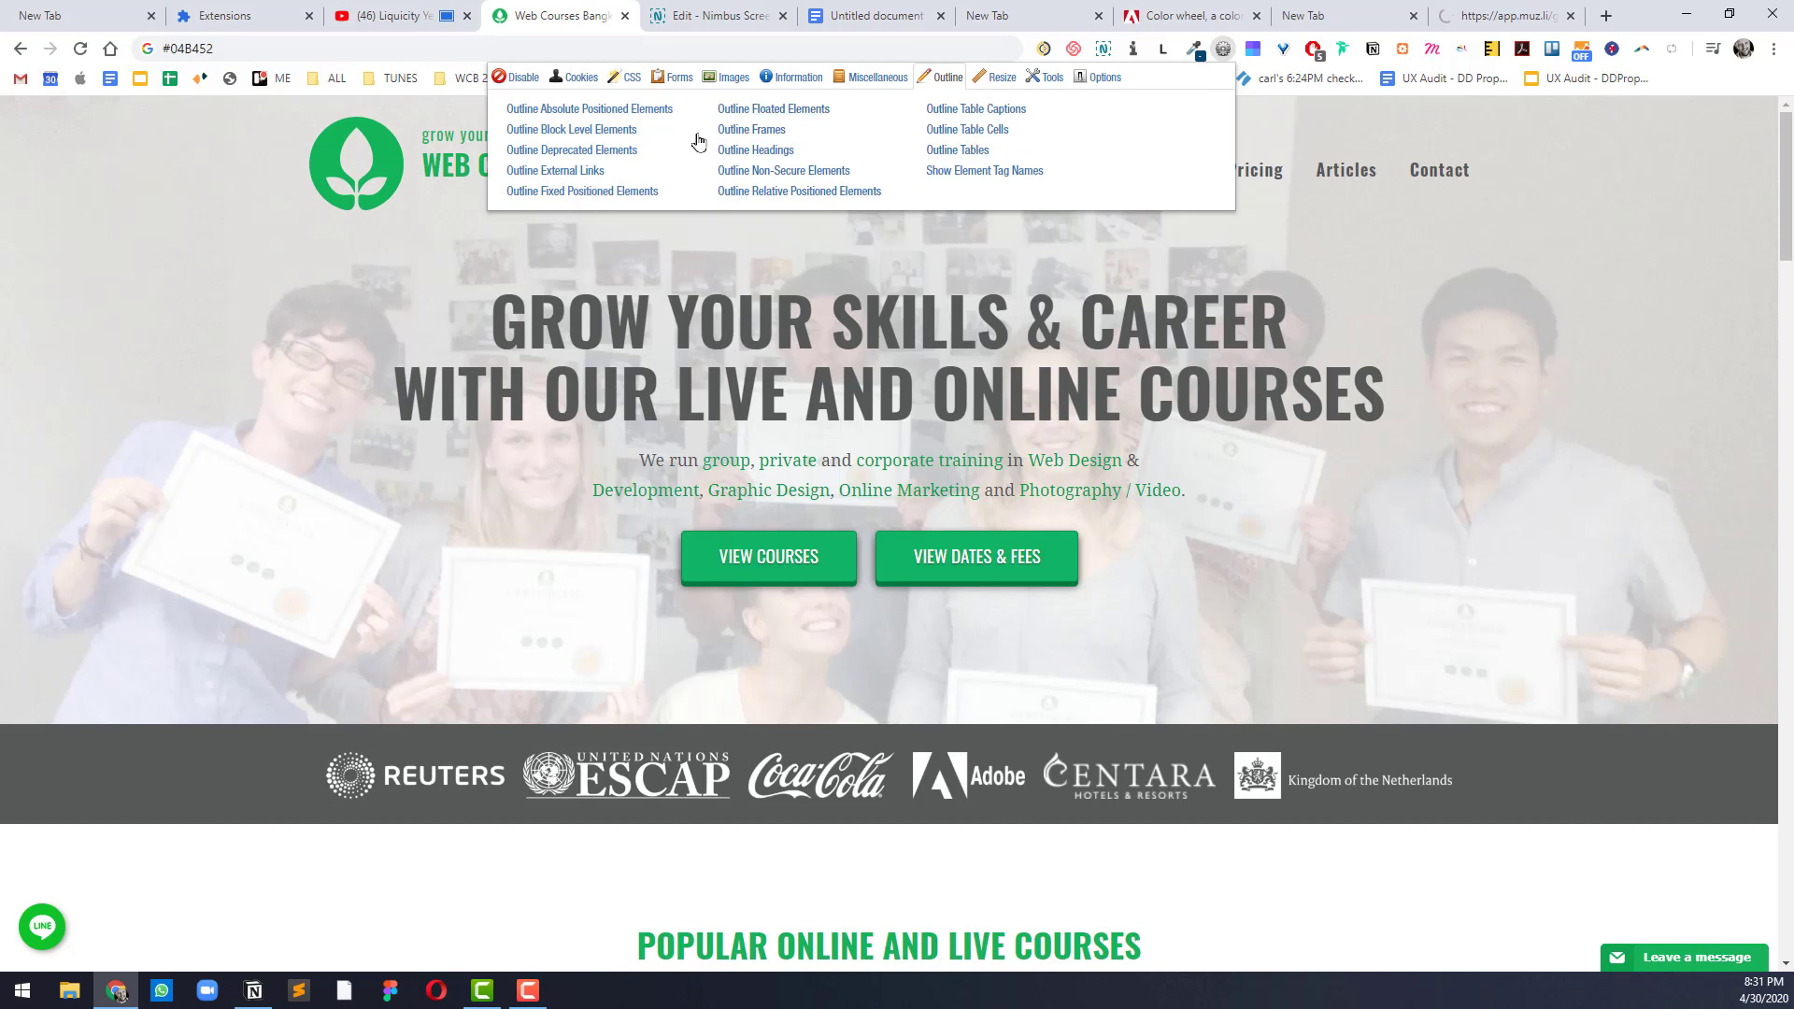
{"action": "left_click", "coordinate": [732, 82]}
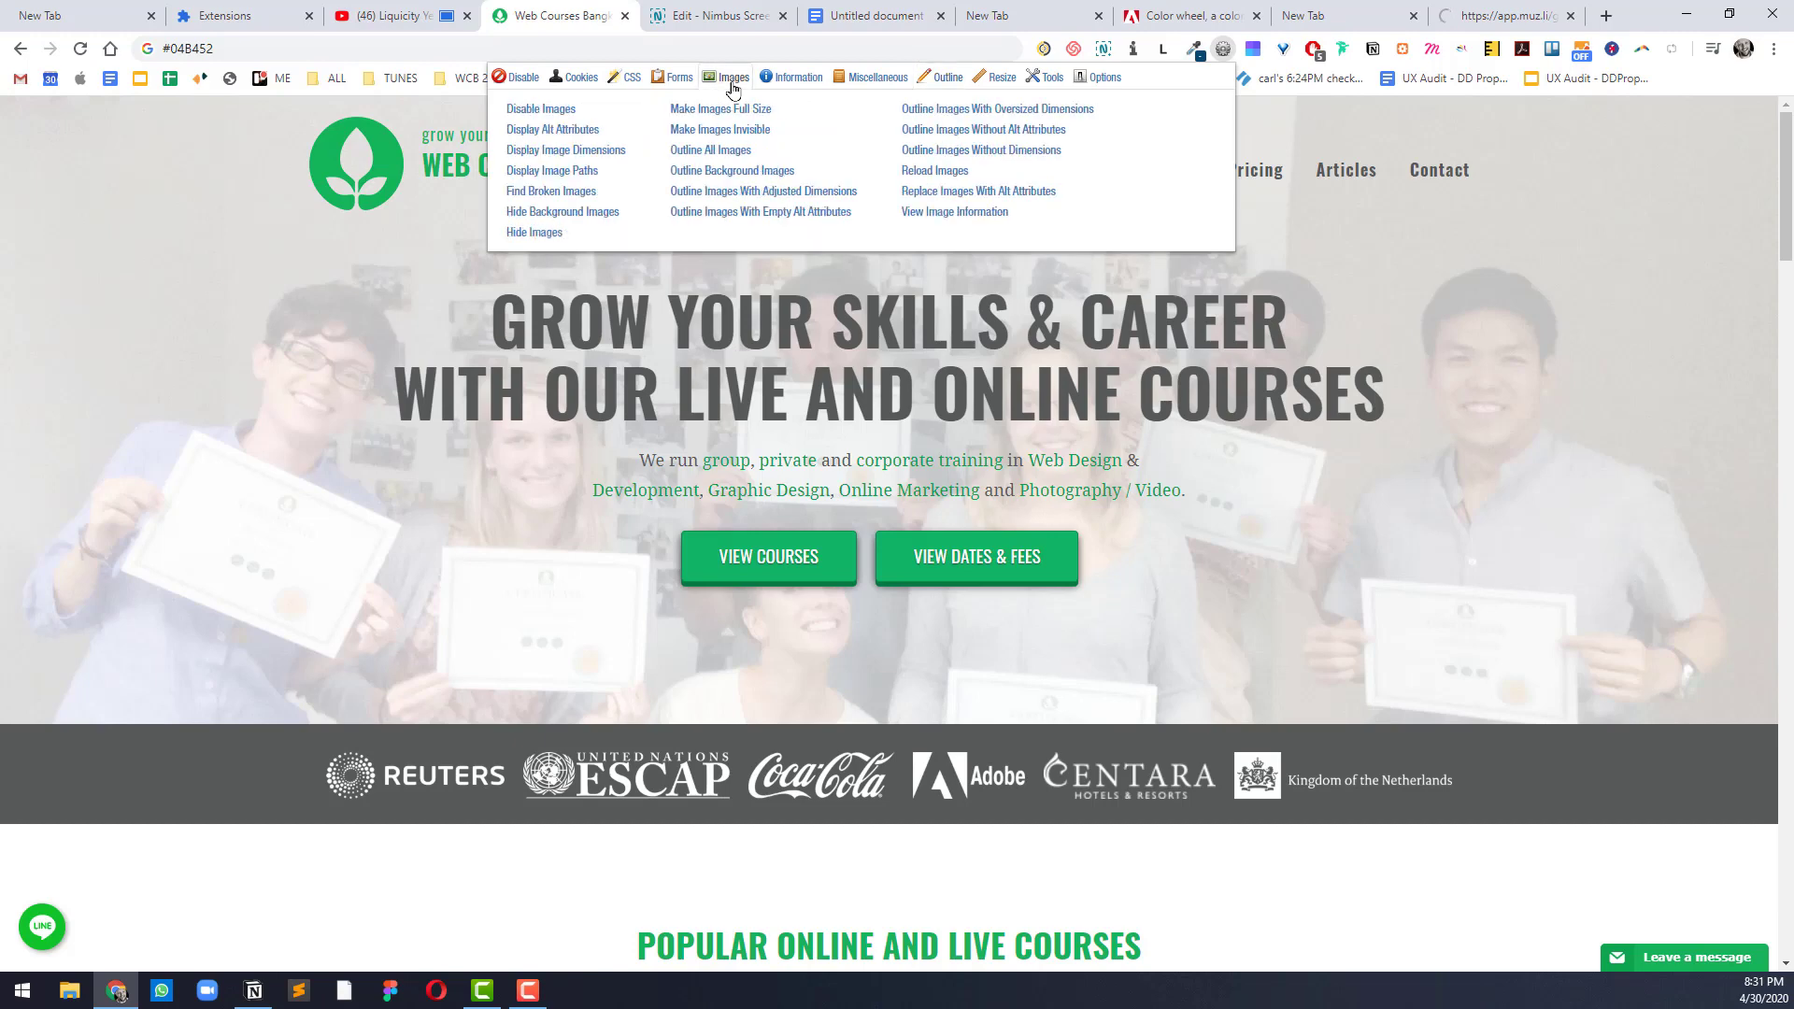
{"action": "left_click", "coordinate": [547, 111]}
{"action": "left_click", "coordinate": [81, 50]}
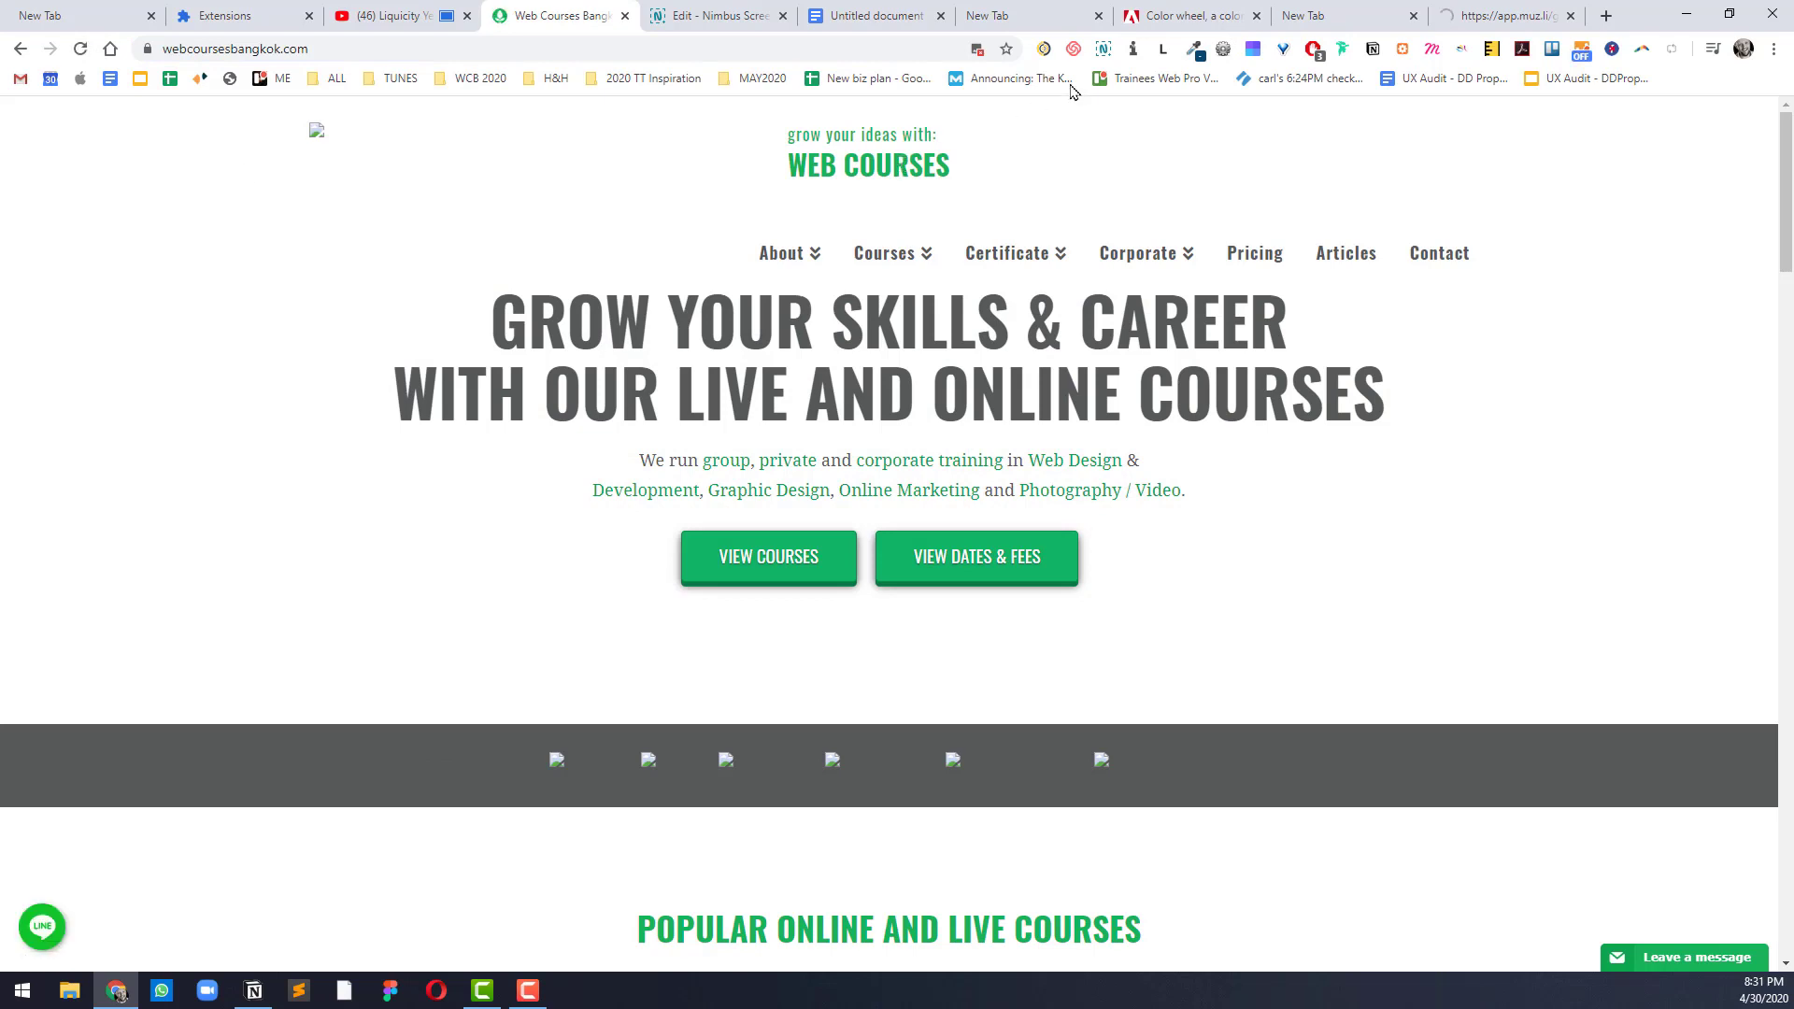
Step: Disable all CSS styles on the Web Courses Bangkok site and look through the unstyled page down to its footer
{"action": "left_click", "coordinate": [1224, 50]}
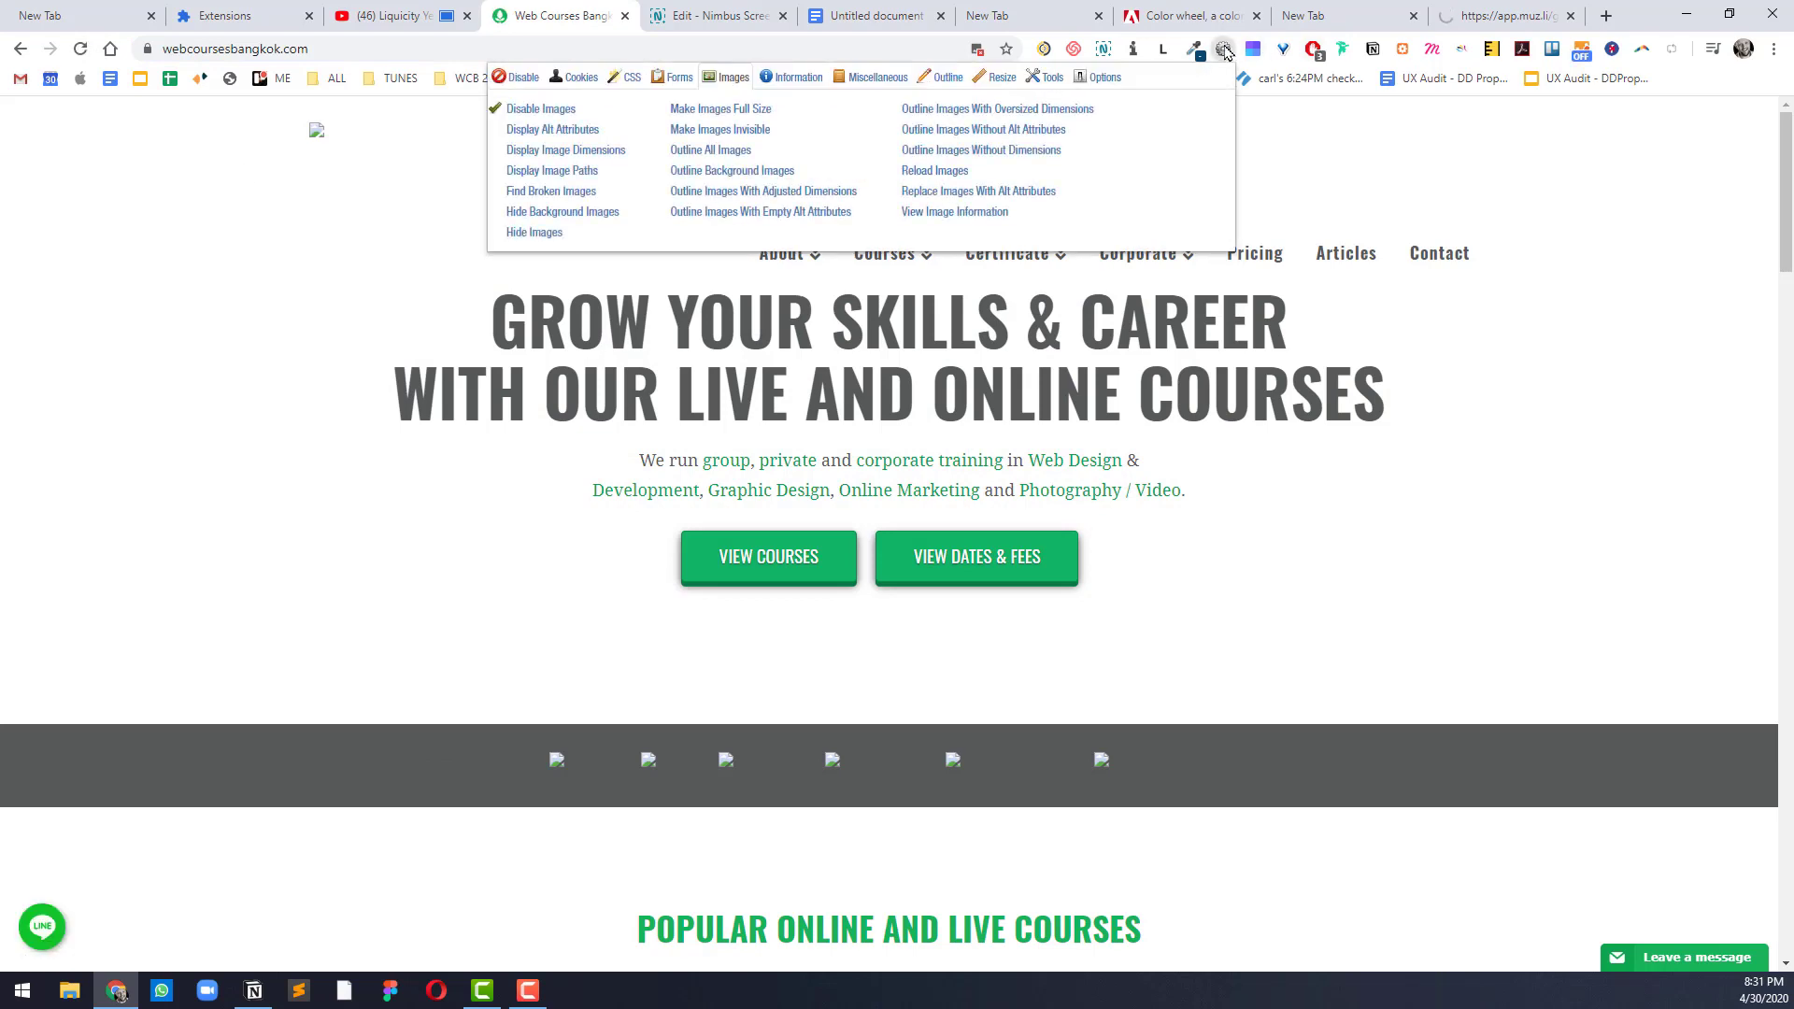
{"action": "left_click", "coordinate": [632, 78]}
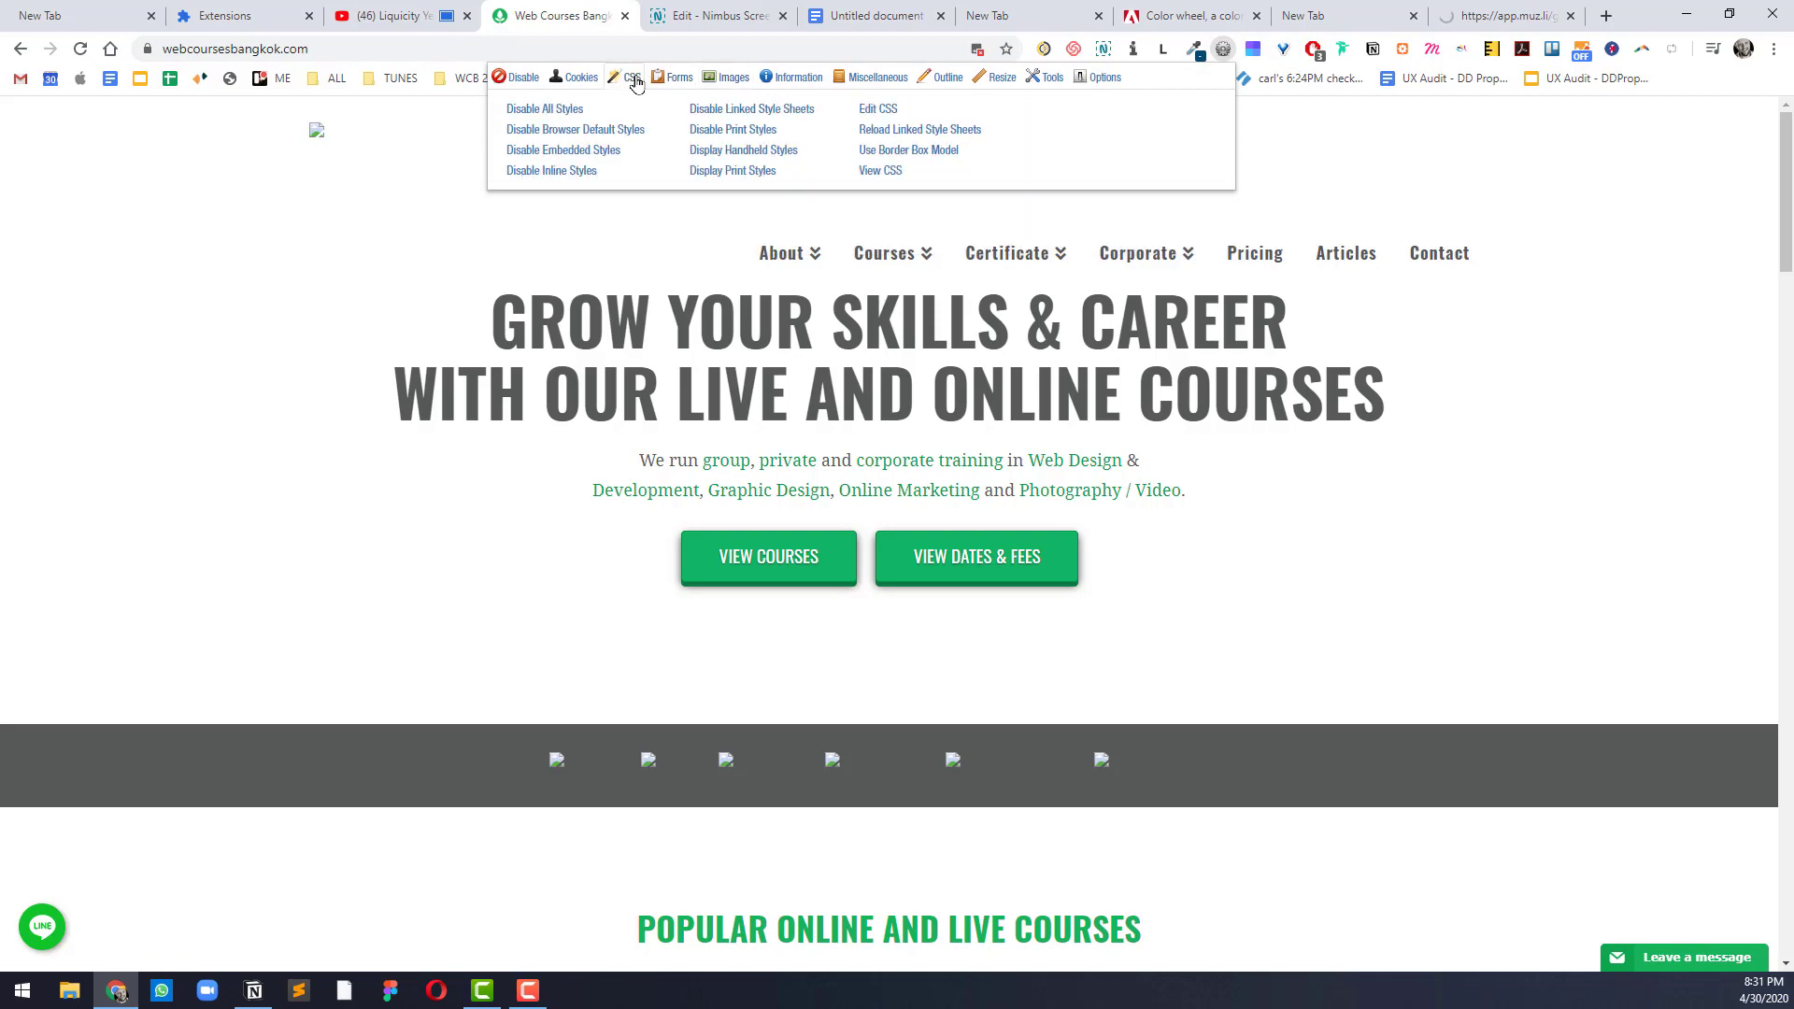
{"action": "left_click", "coordinate": [546, 109]}
{"action": "left_click", "coordinate": [592, 308]}
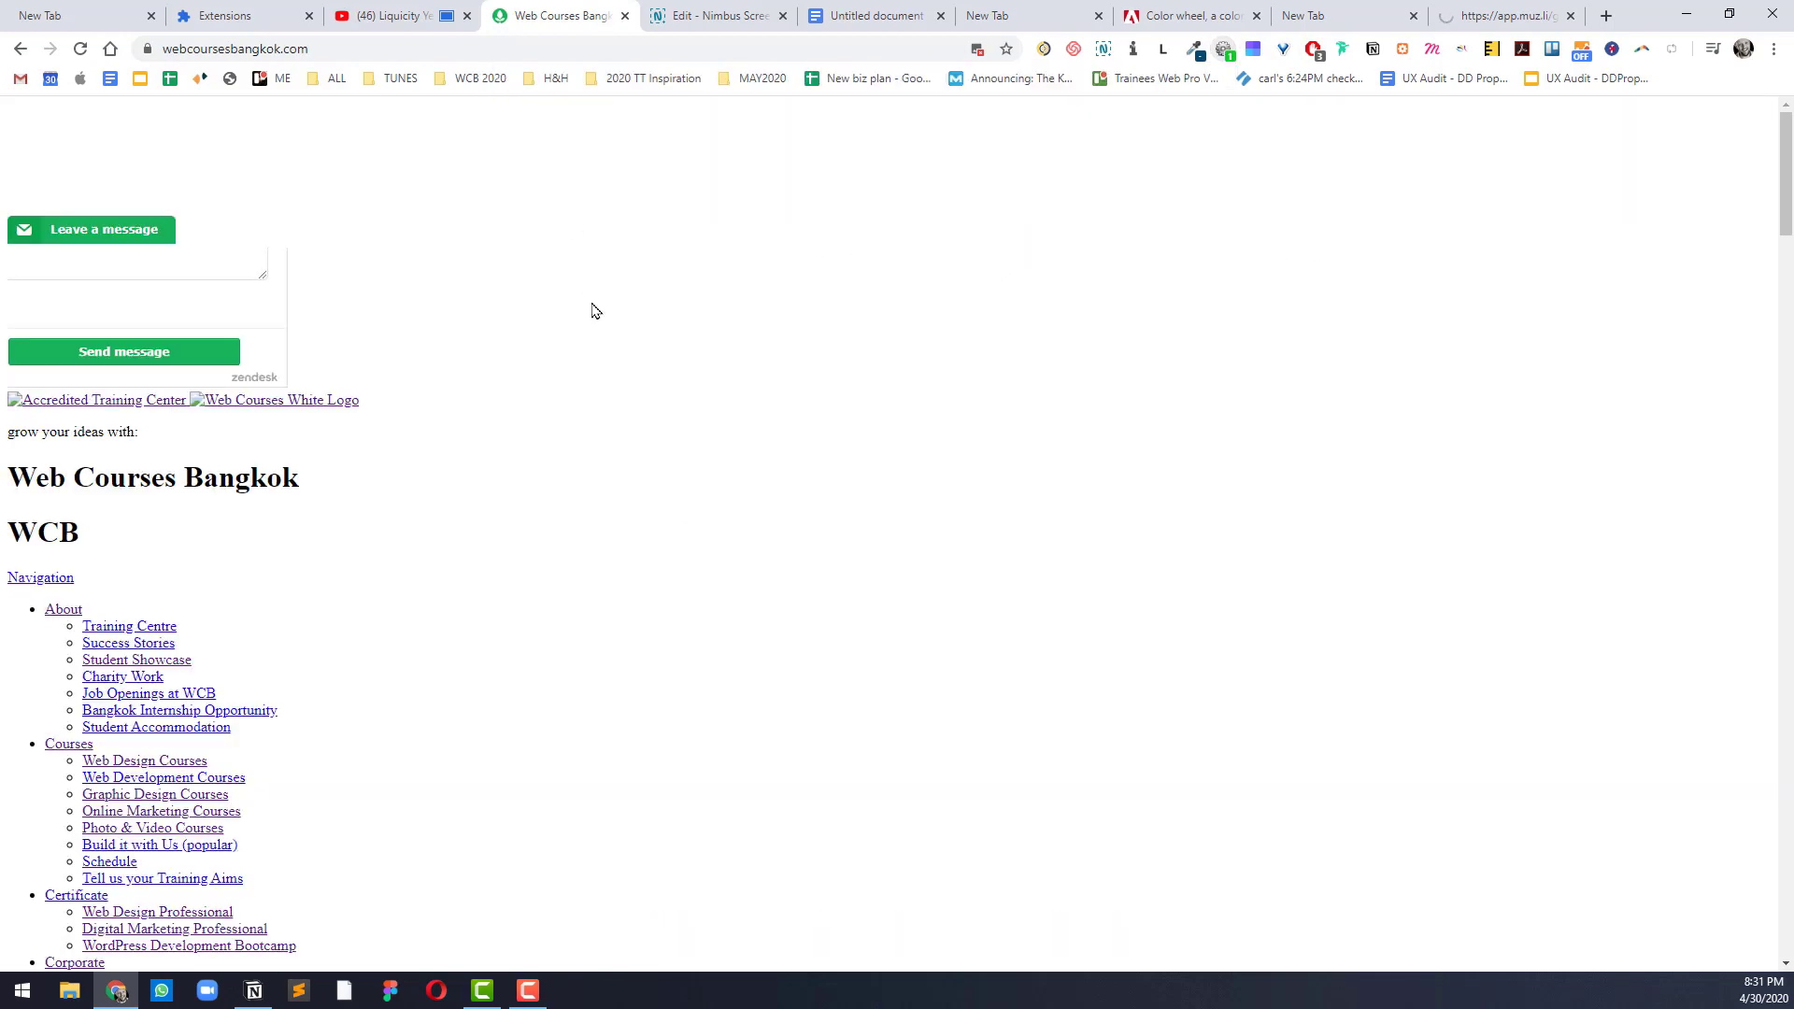
{"action": "scroll", "coordinate": [554, 342], "scroll_direction": "down", "scroll_amount": 6}
{"action": "scroll", "coordinate": [554, 342], "scroll_direction": "down", "scroll_amount": 20}
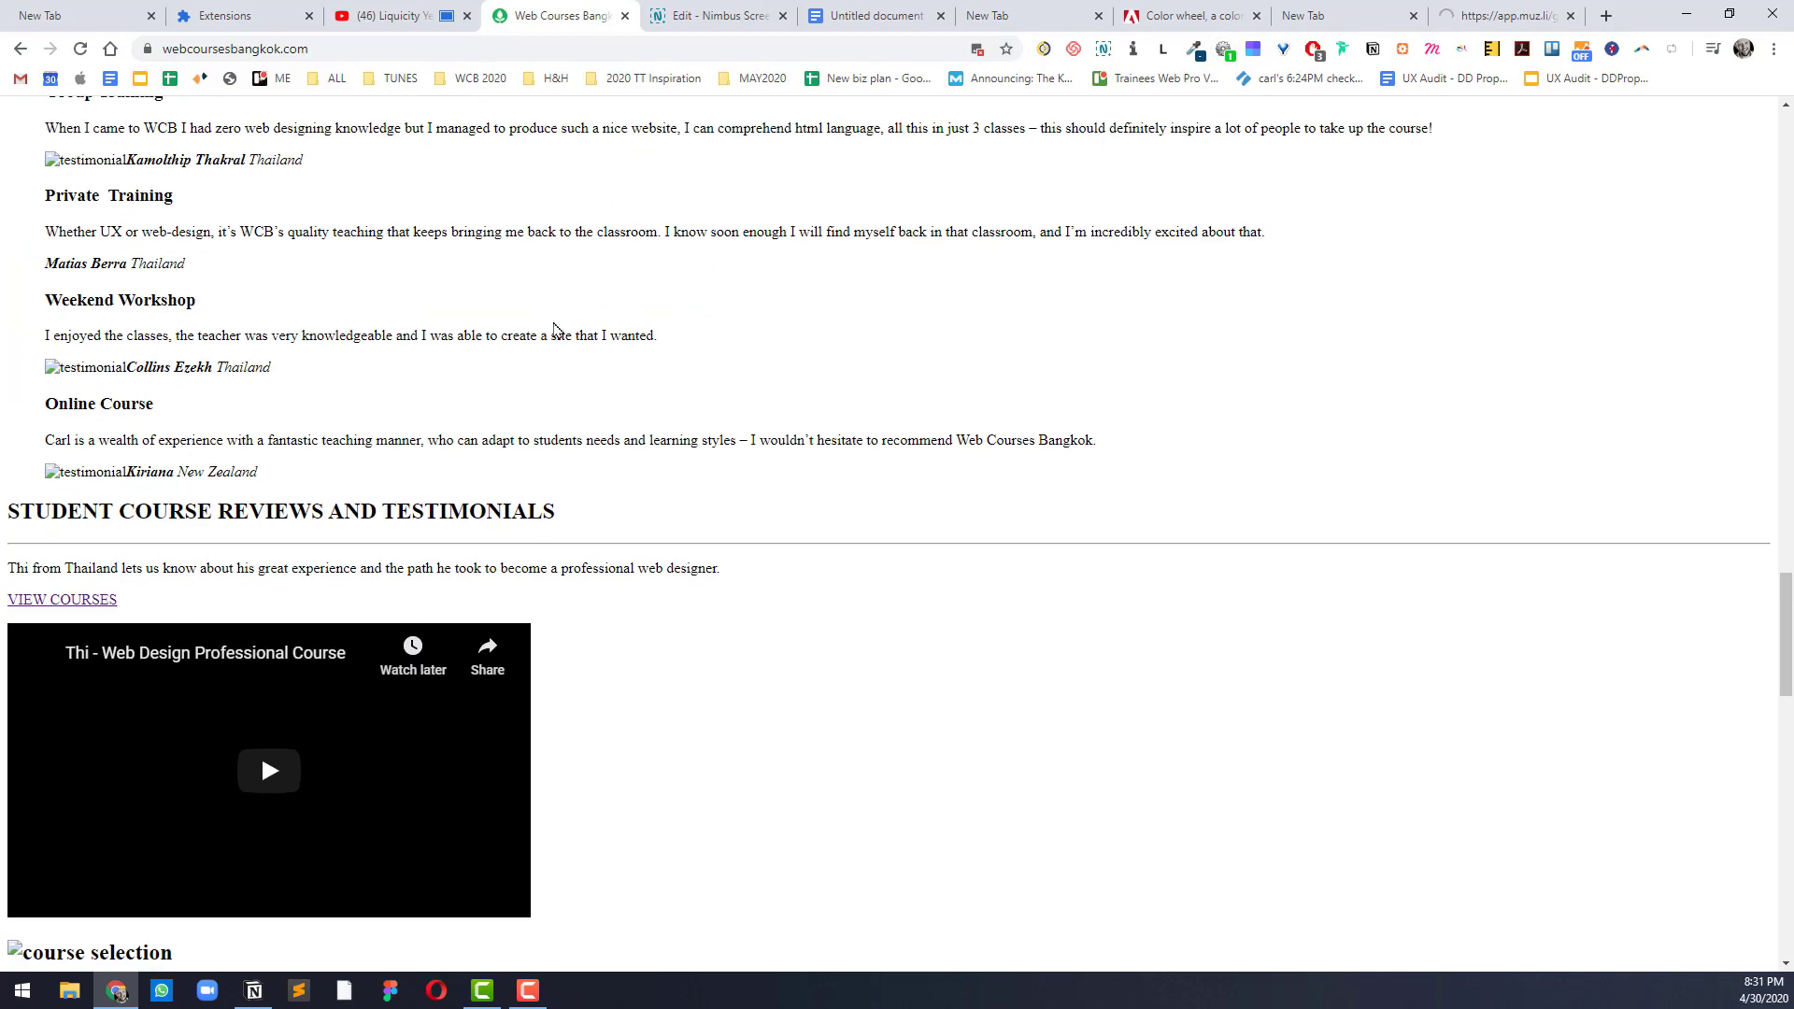
{"action": "scroll", "coordinate": [554, 329], "scroll_direction": "down", "scroll_amount": 18}
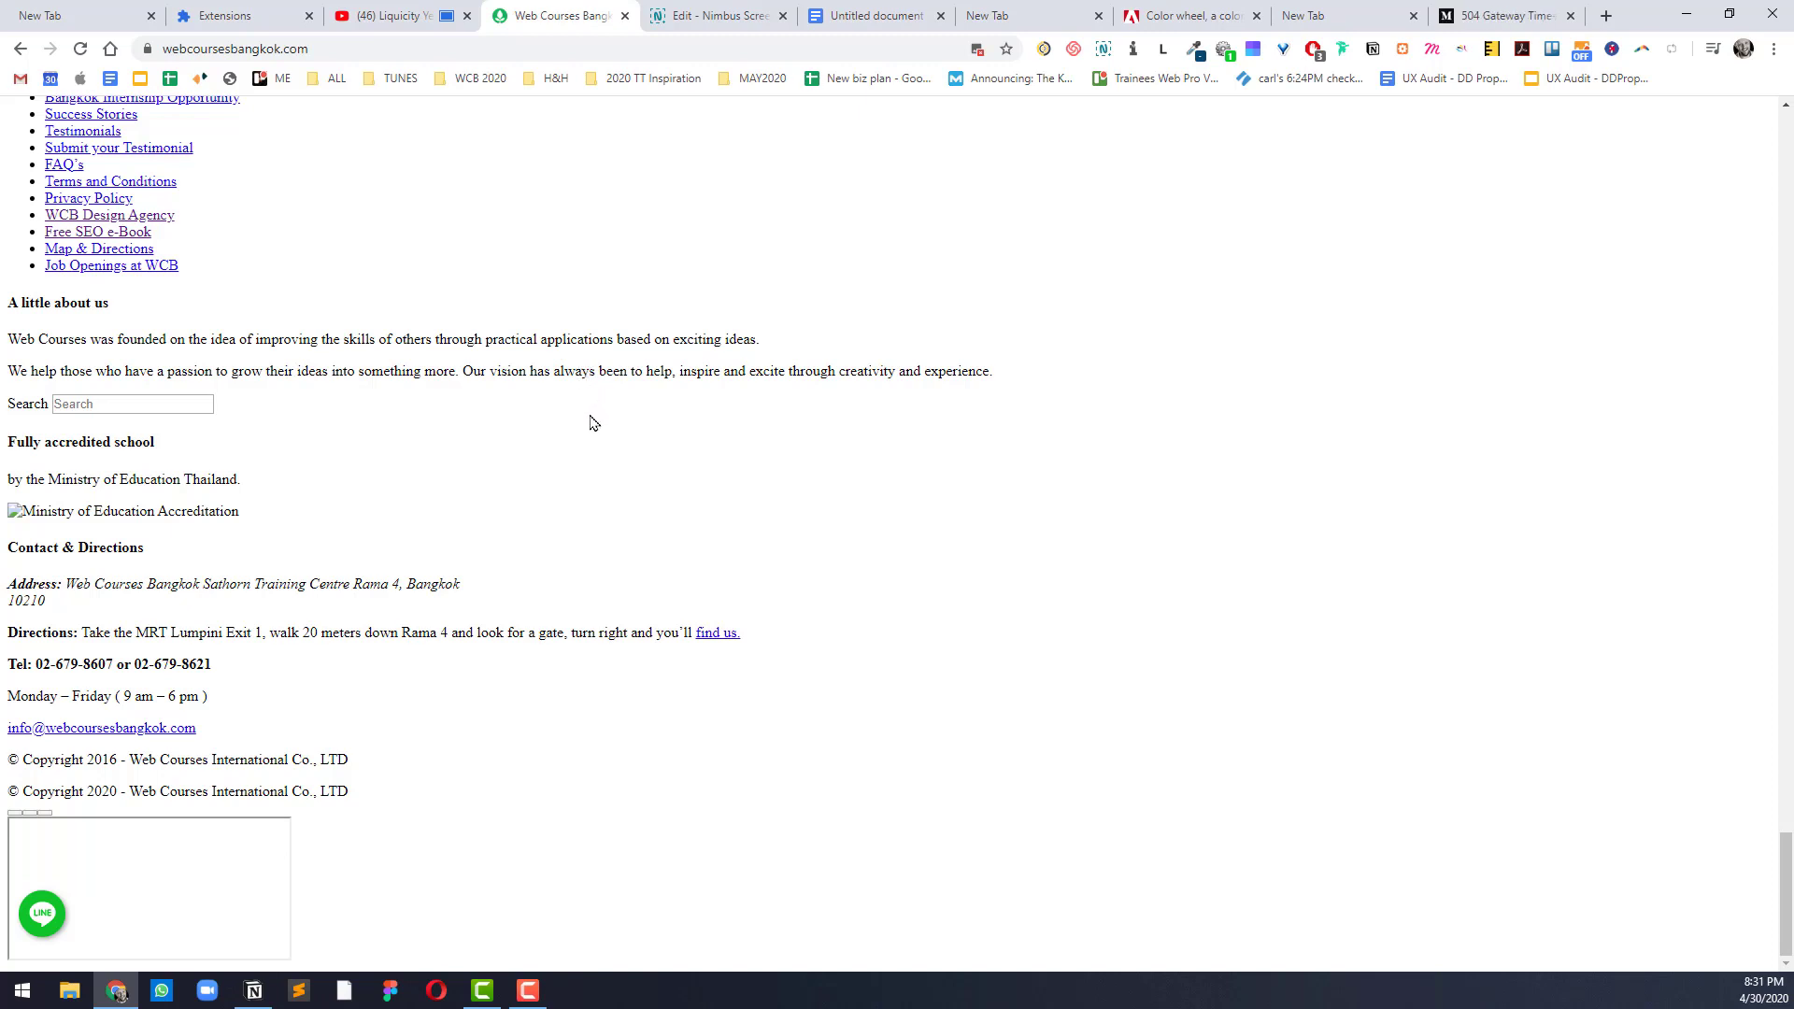
Step: Open the Morphing Gooey Text Hover Effect article from a new Muzli tab and view its demo
{"action": "left_click", "coordinate": [1606, 16]}
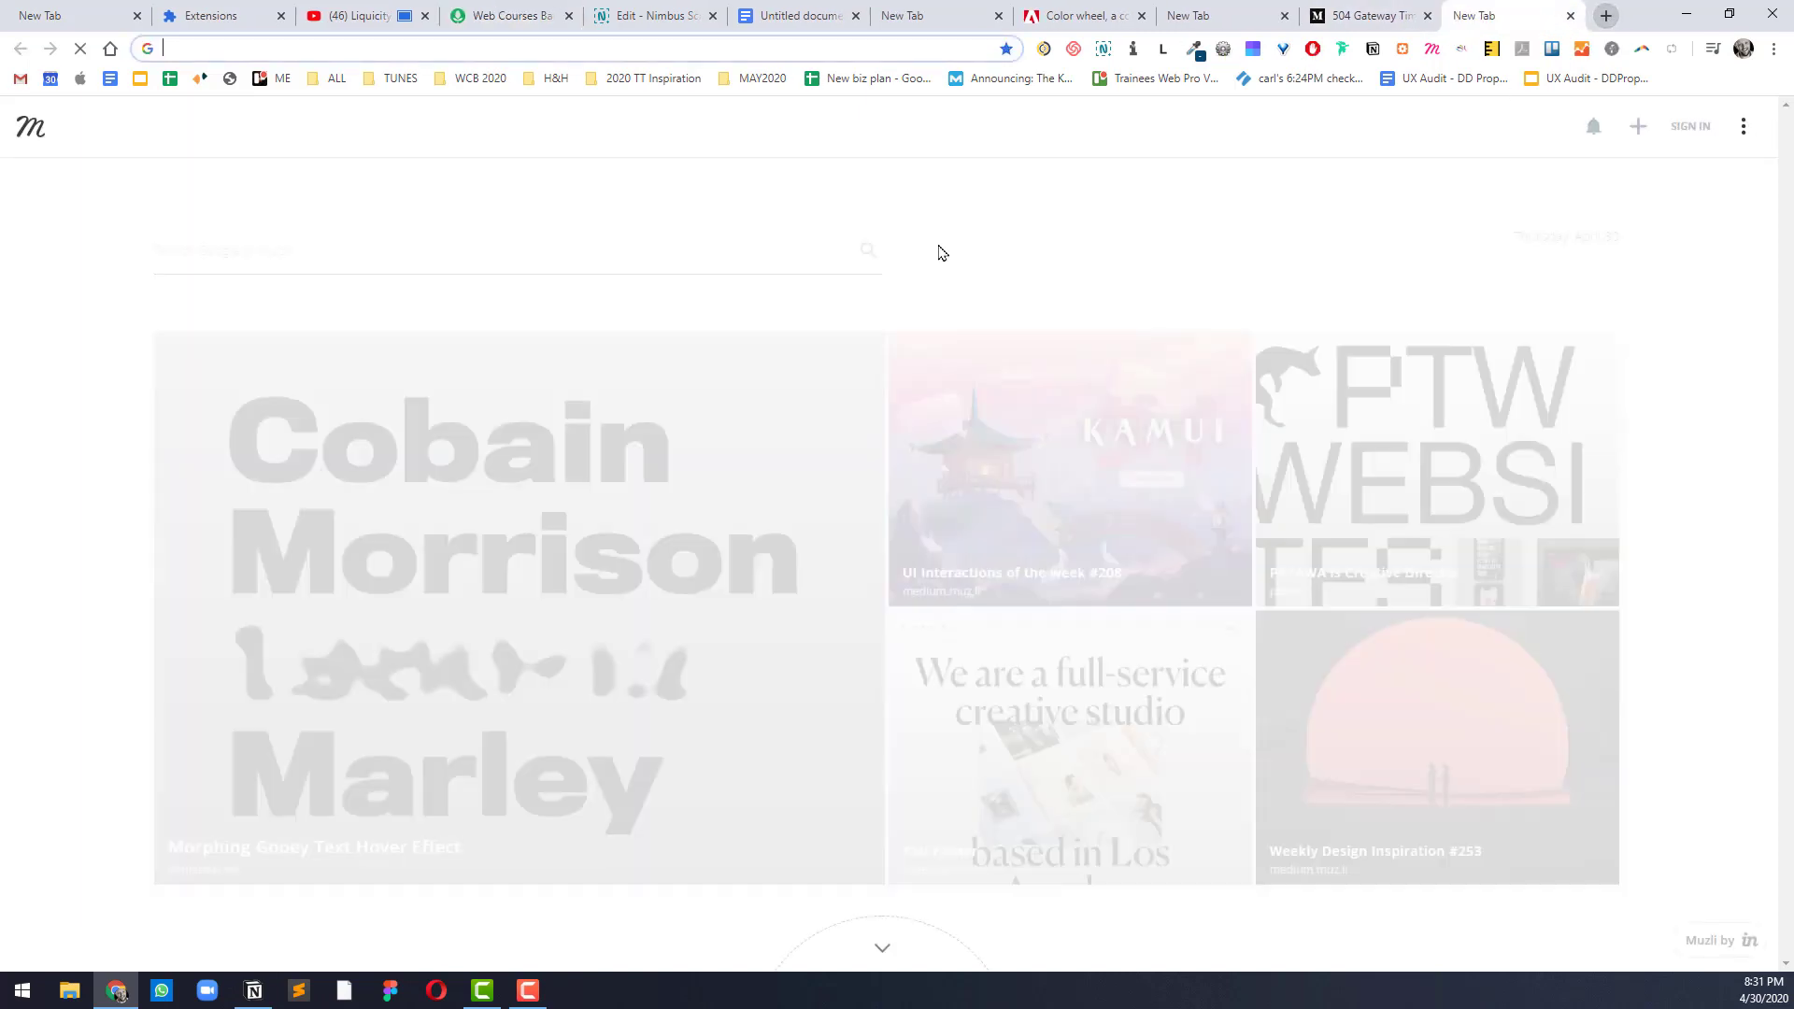
{"action": "left_click", "coordinate": [641, 521]}
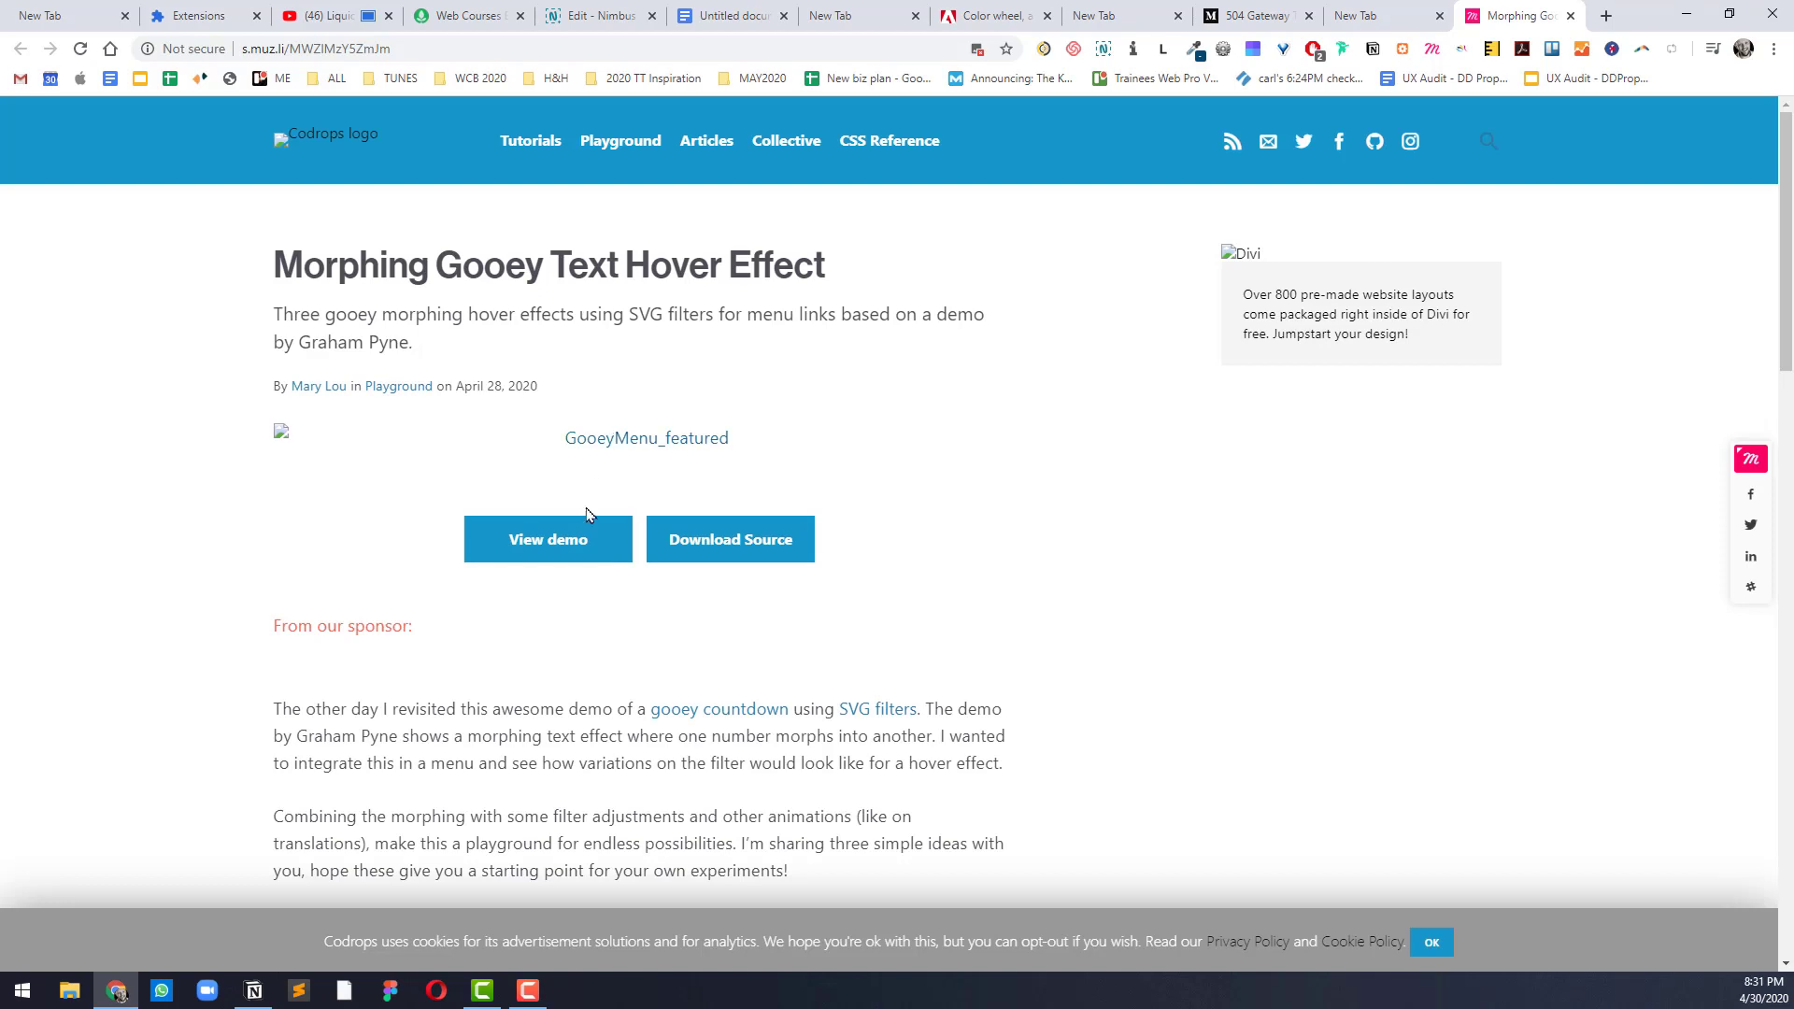
{"action": "left_click", "coordinate": [574, 541]}
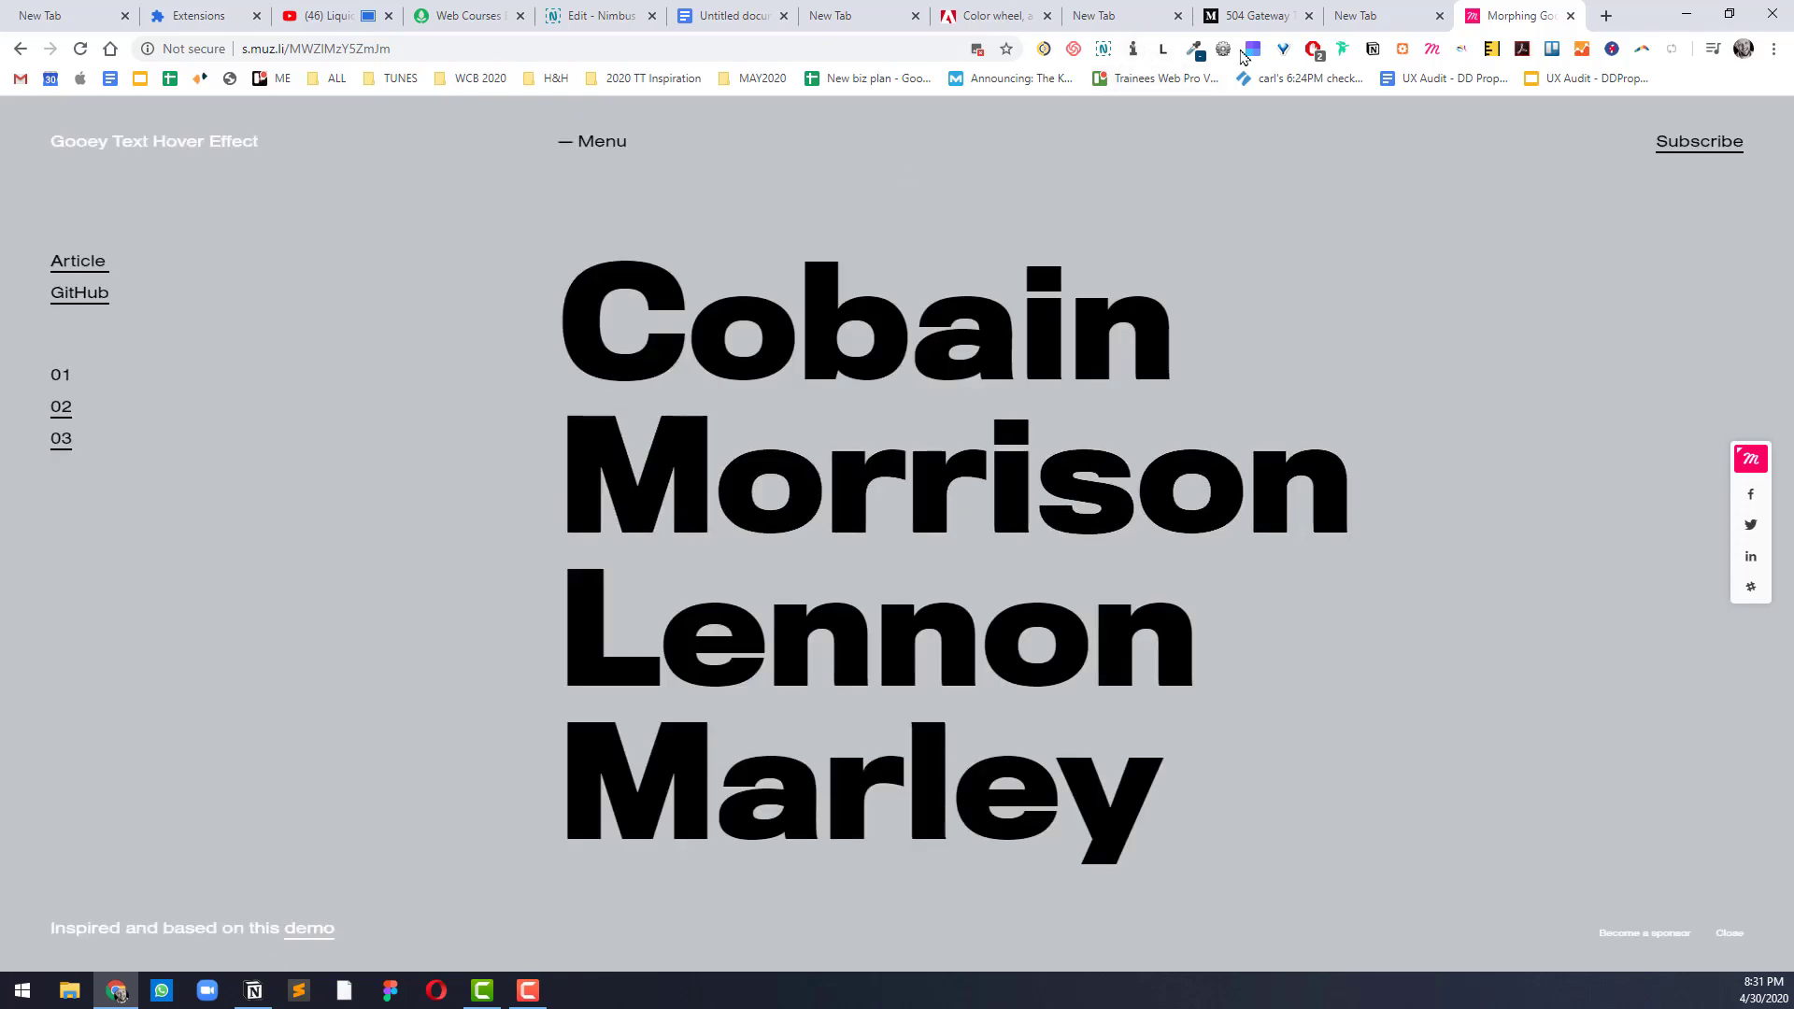
Step: Disable all CSS styles on the gooey text demo page and look through its unstyled content
{"action": "left_click", "coordinate": [1223, 48]}
{"action": "left_click", "coordinate": [558, 112]}
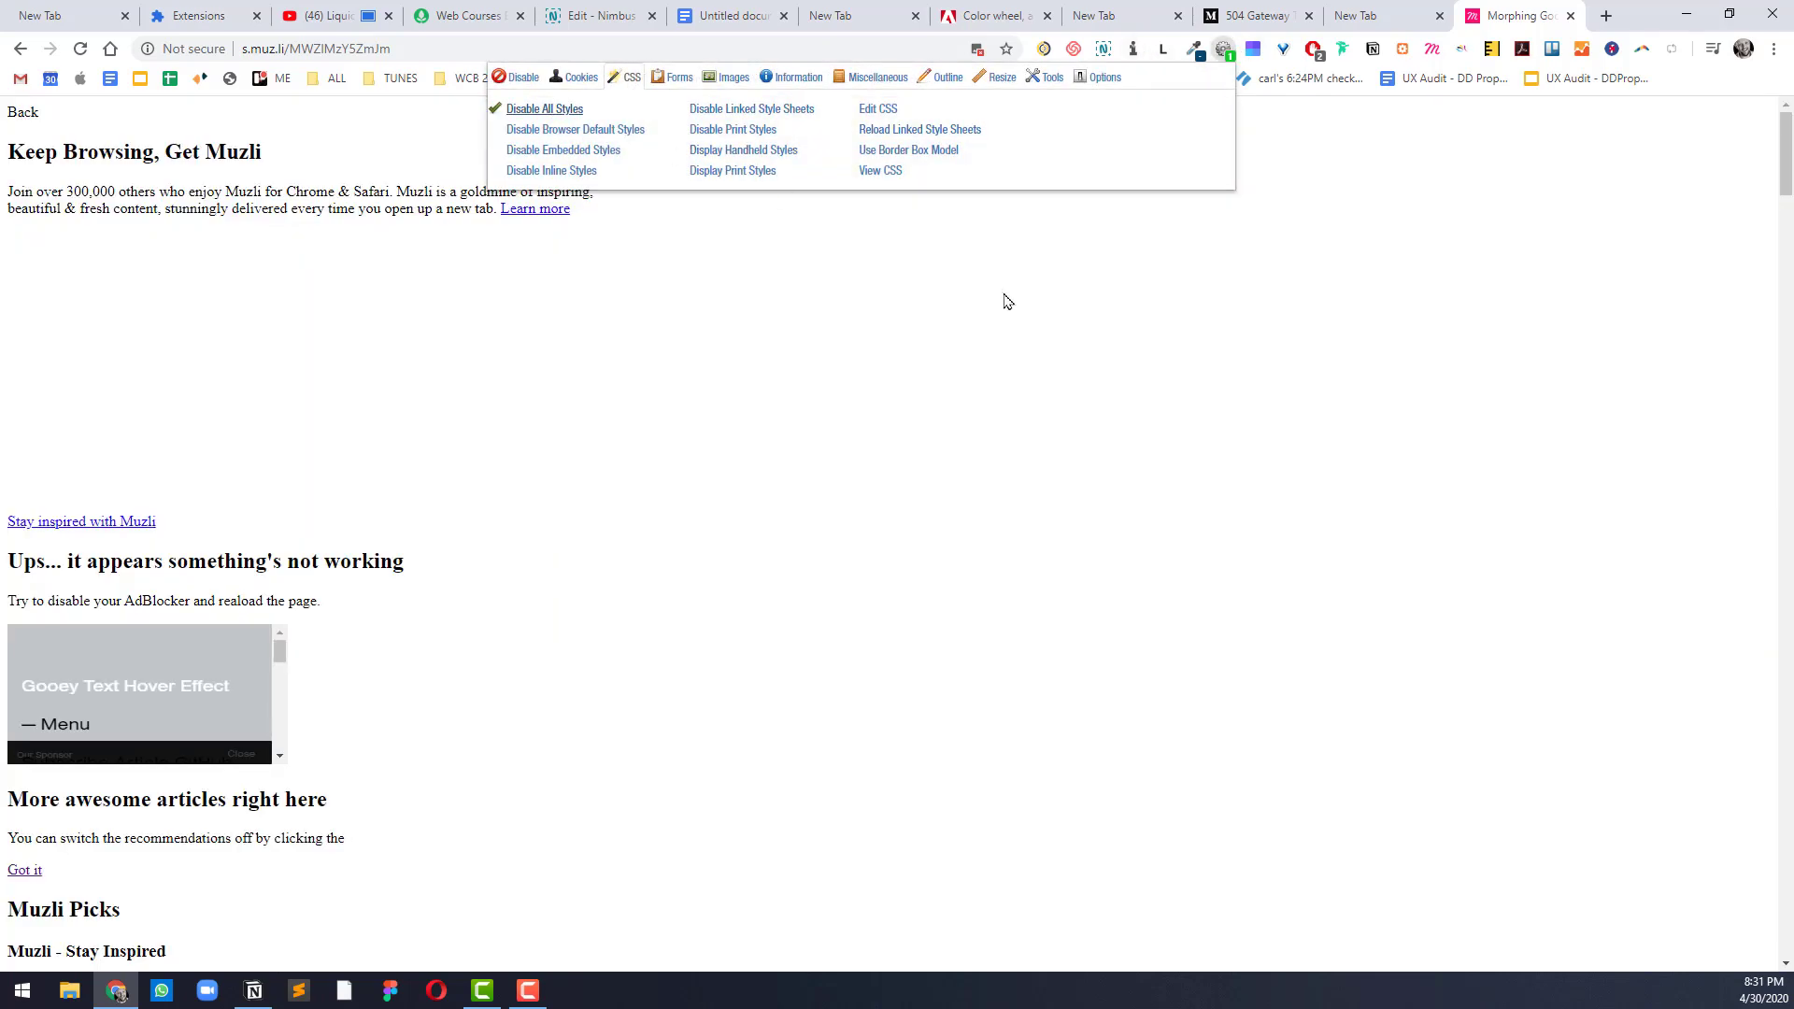
{"action": "left_click", "coordinate": [937, 364]}
{"action": "scroll", "coordinate": [934, 360], "scroll_direction": "down", "scroll_amount": 15}
{"action": "scroll", "coordinate": [923, 345], "scroll_direction": "down", "scroll_amount": 20}
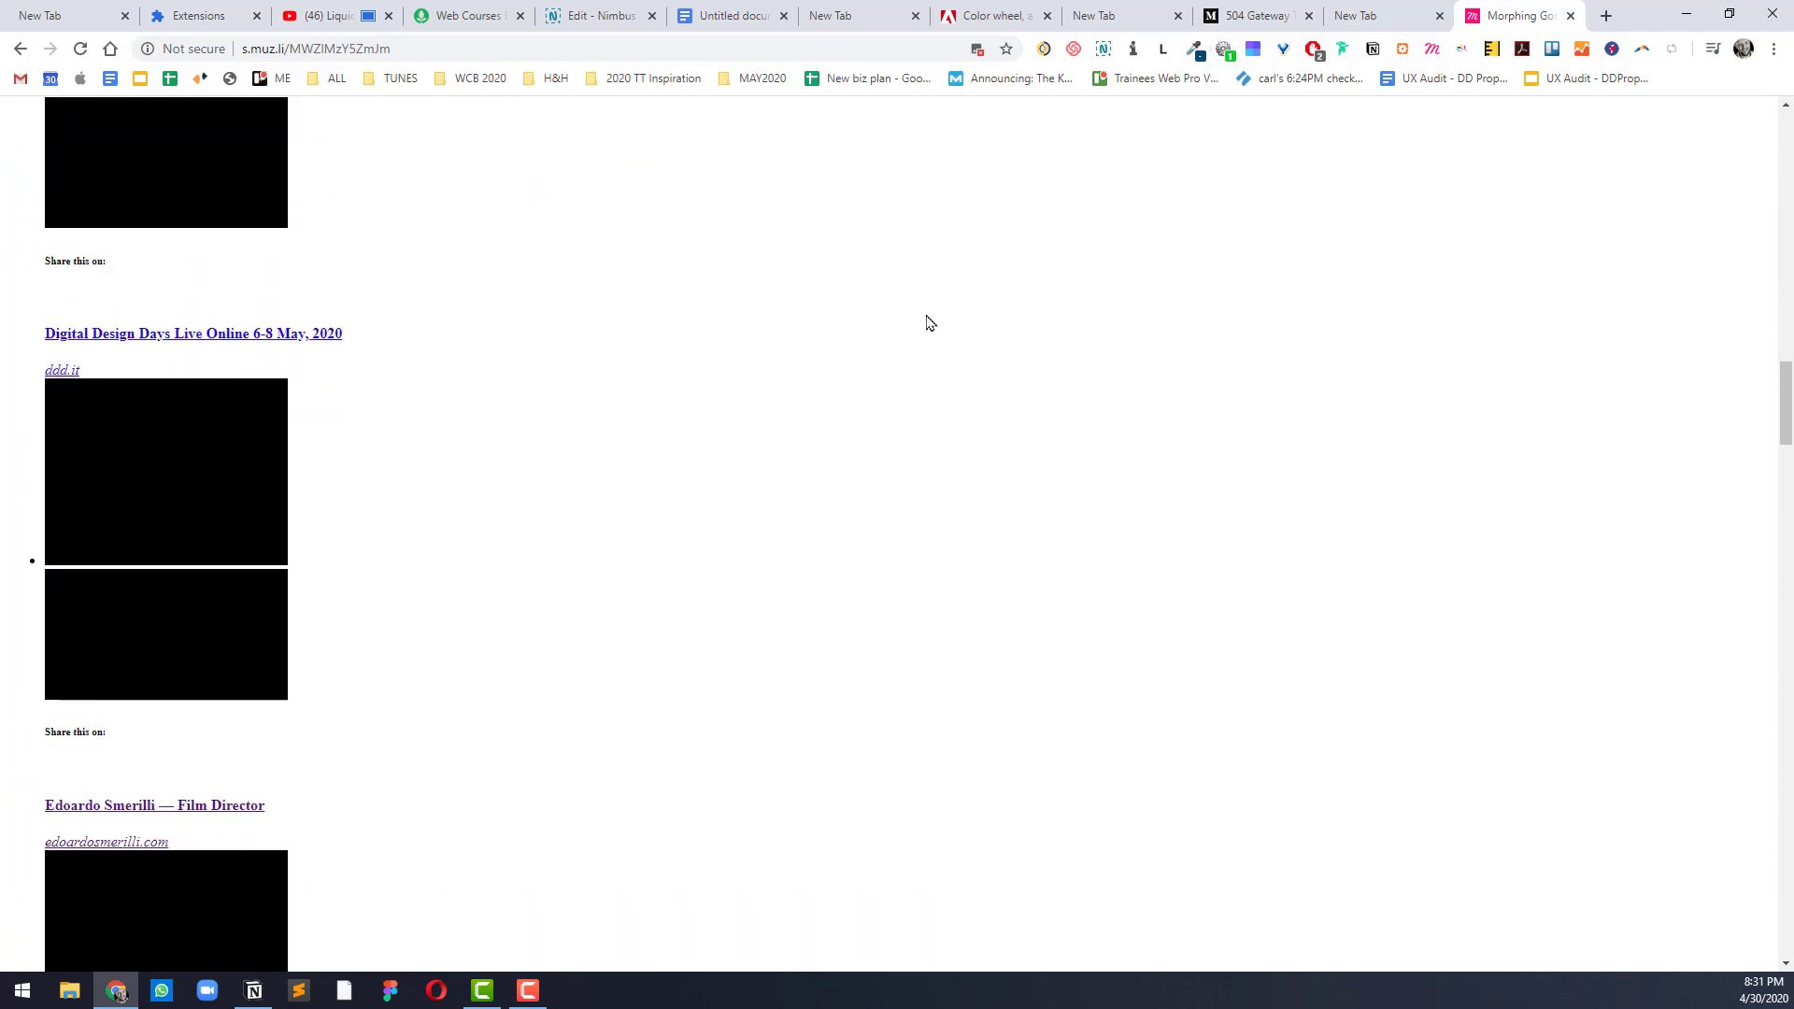
{"action": "scroll", "coordinate": [923, 310], "scroll_direction": "down", "scroll_amount": 12}
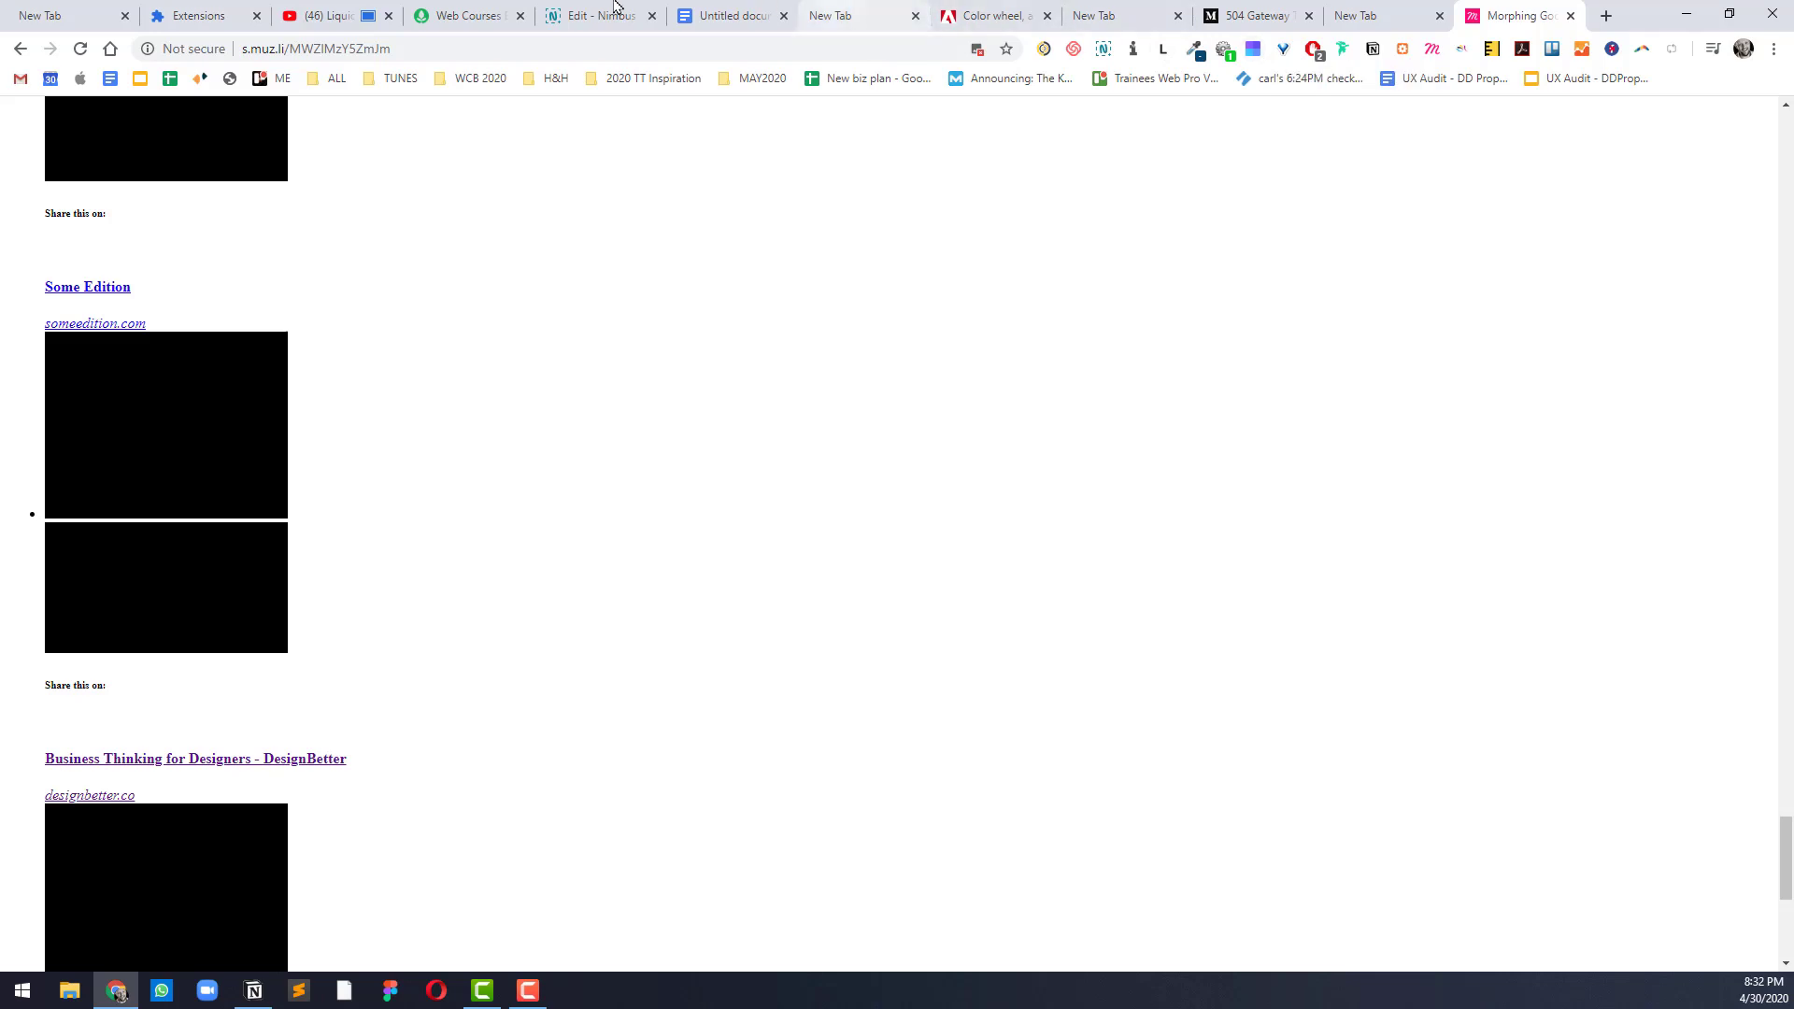
Step: Turn styles and images back on for the Web Courses Bangkok site and reload it, returning to the page header
{"action": "left_click", "coordinate": [482, 11]}
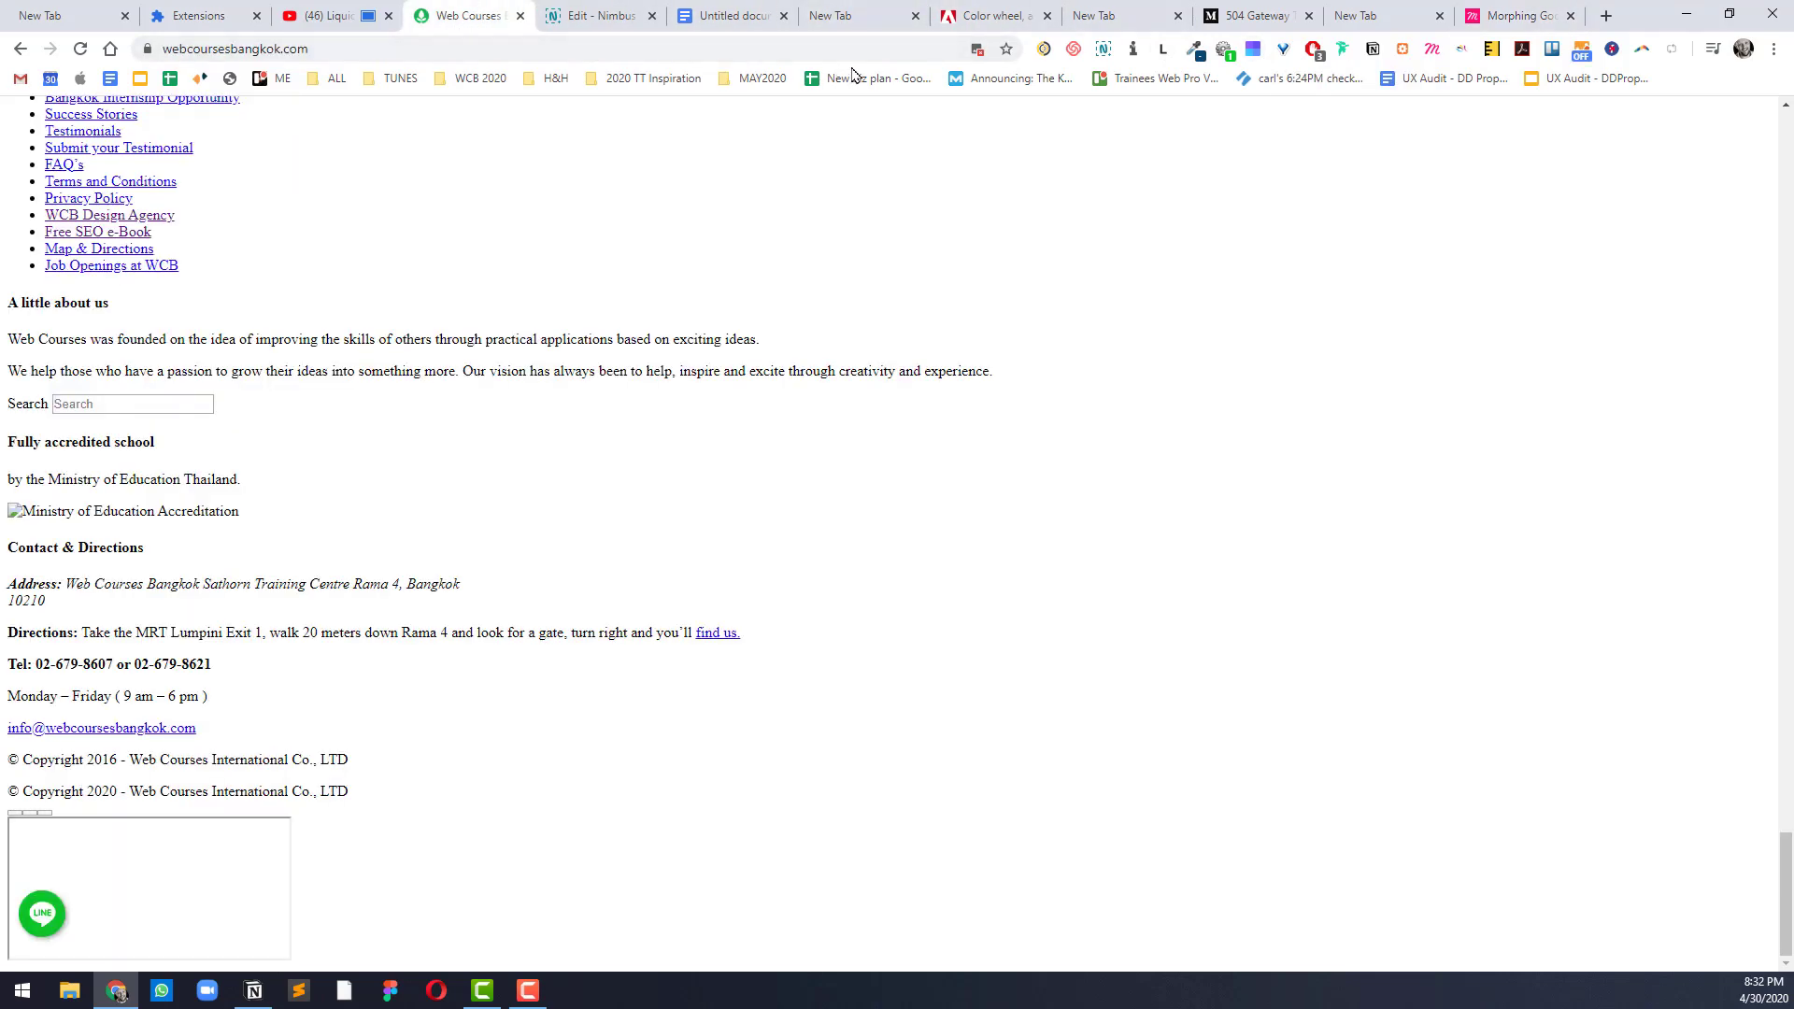
{"action": "left_click", "coordinate": [1222, 48]}
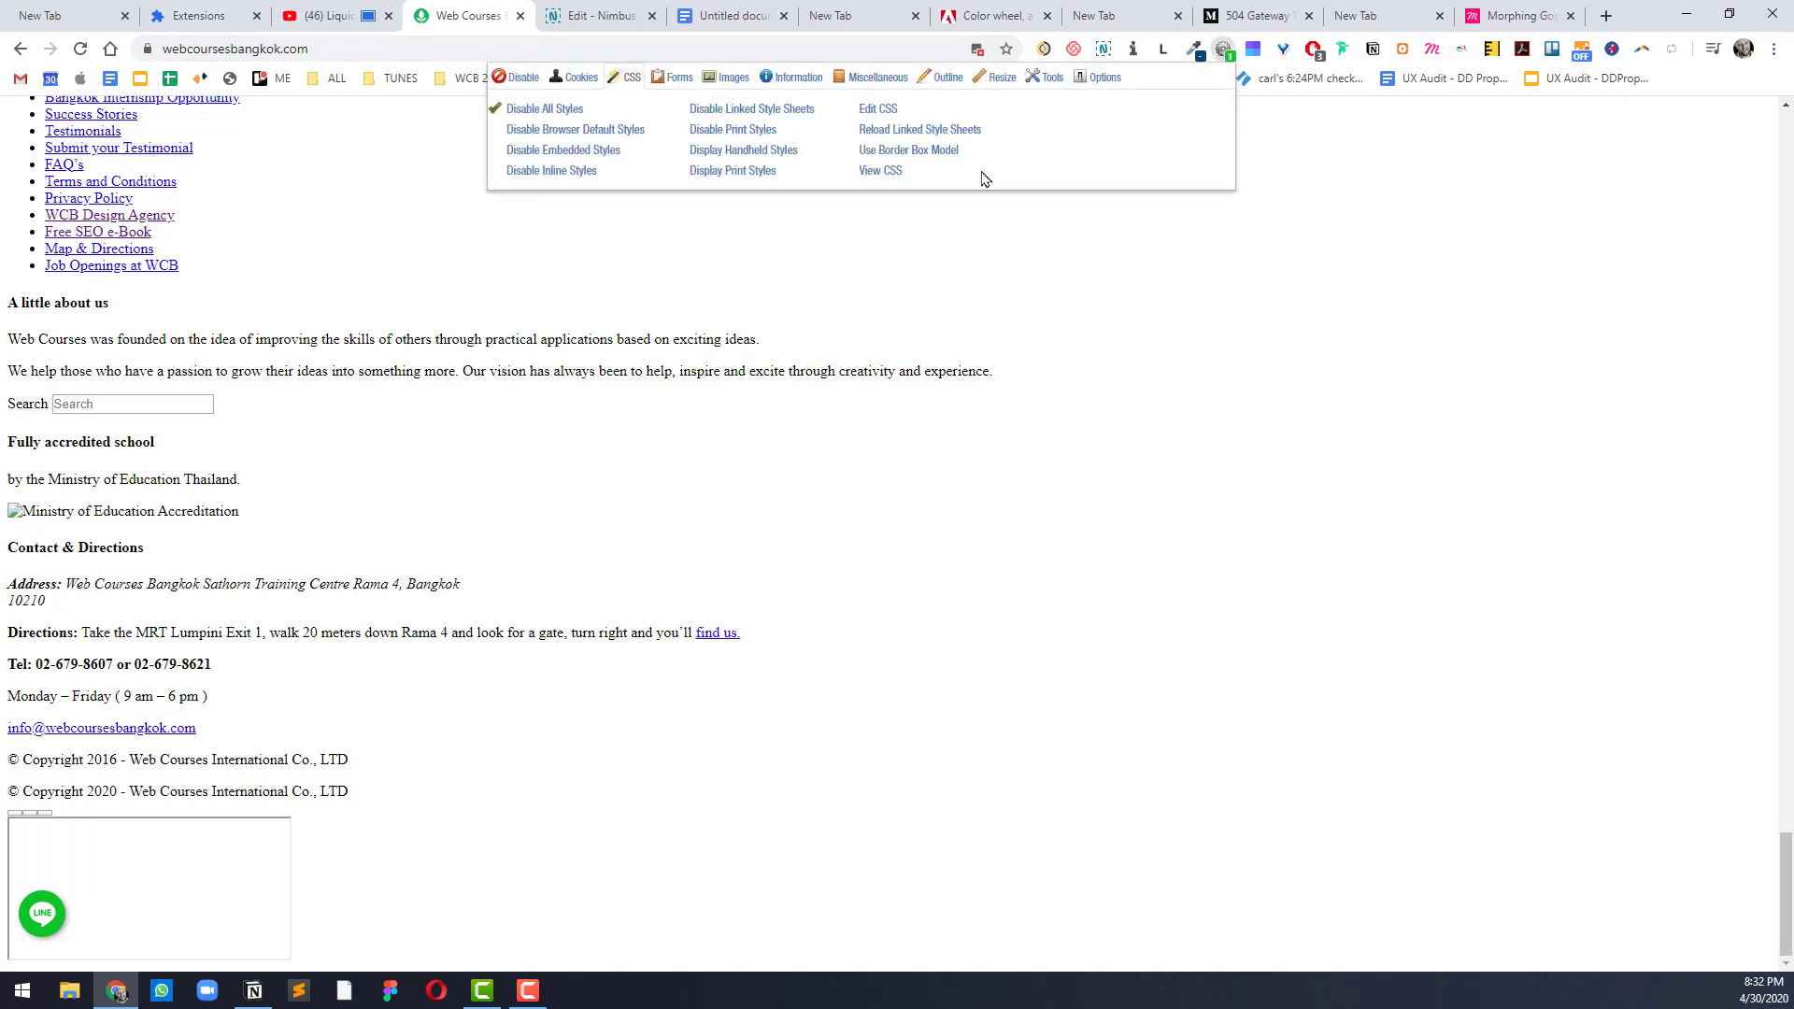
{"action": "left_click", "coordinate": [516, 109]}
{"action": "left_click", "coordinate": [724, 77]}
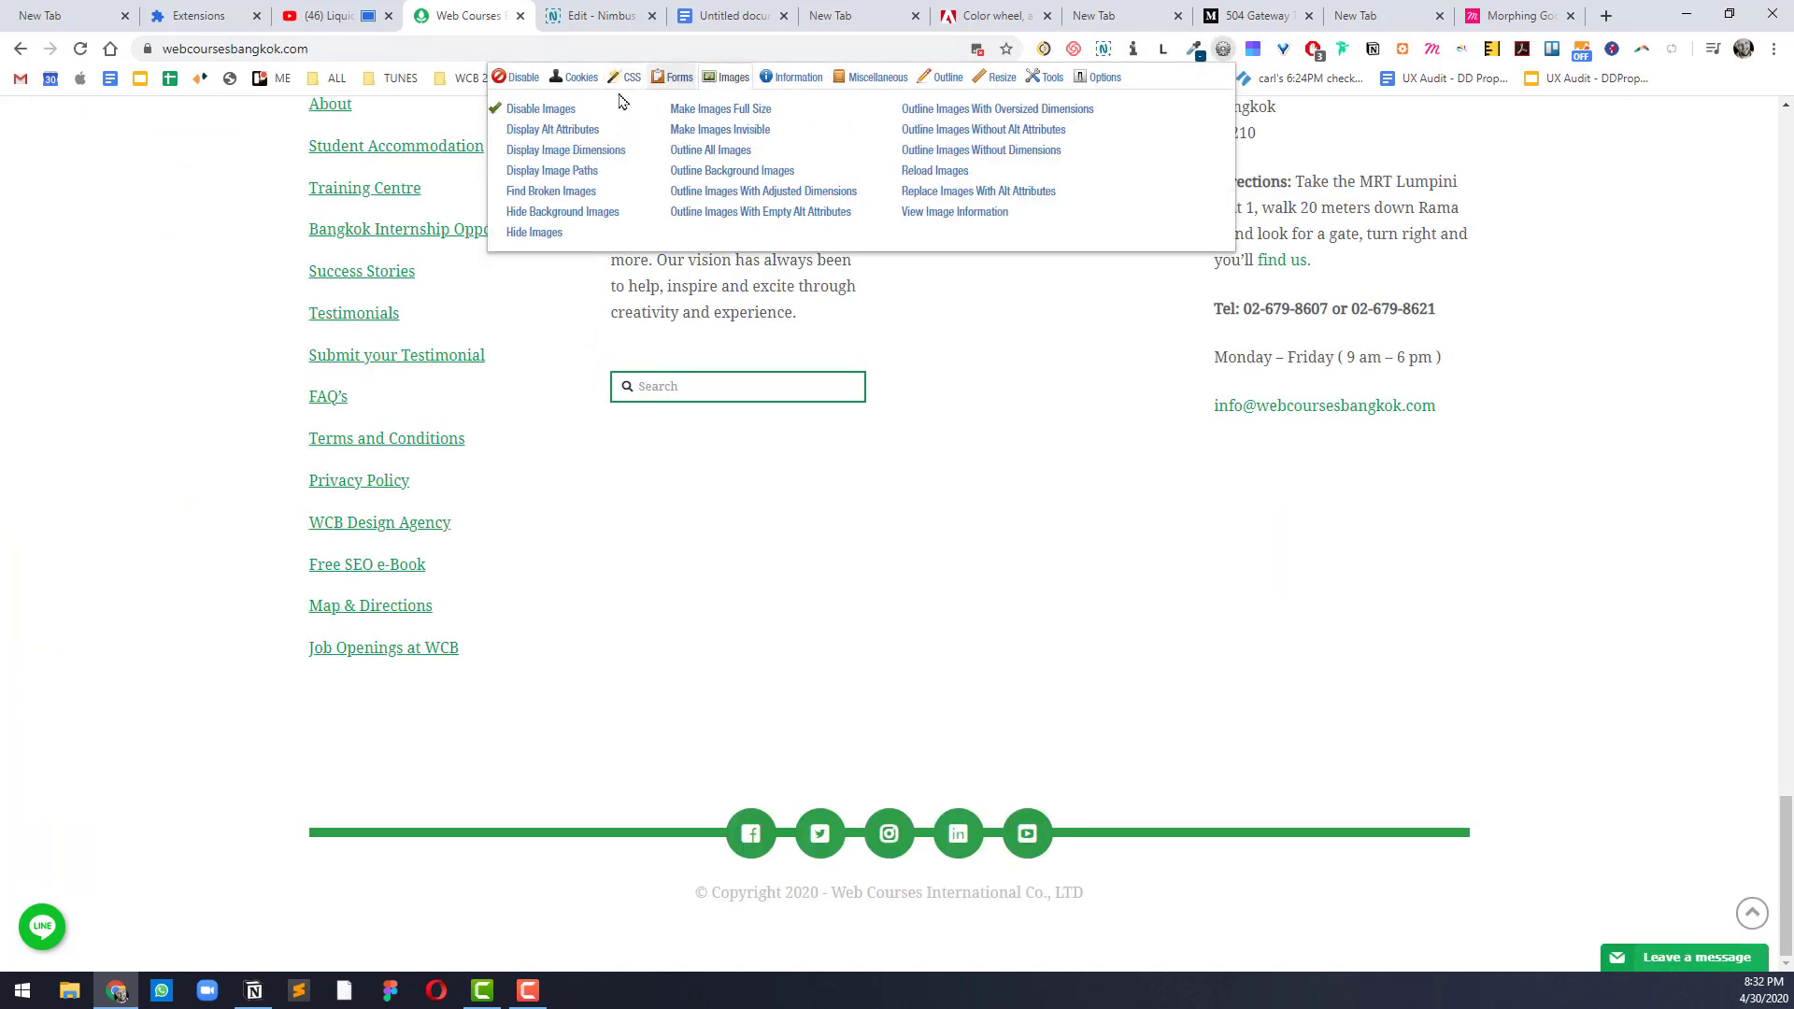
{"action": "left_click", "coordinate": [542, 109]}
{"action": "left_click", "coordinate": [80, 48]}
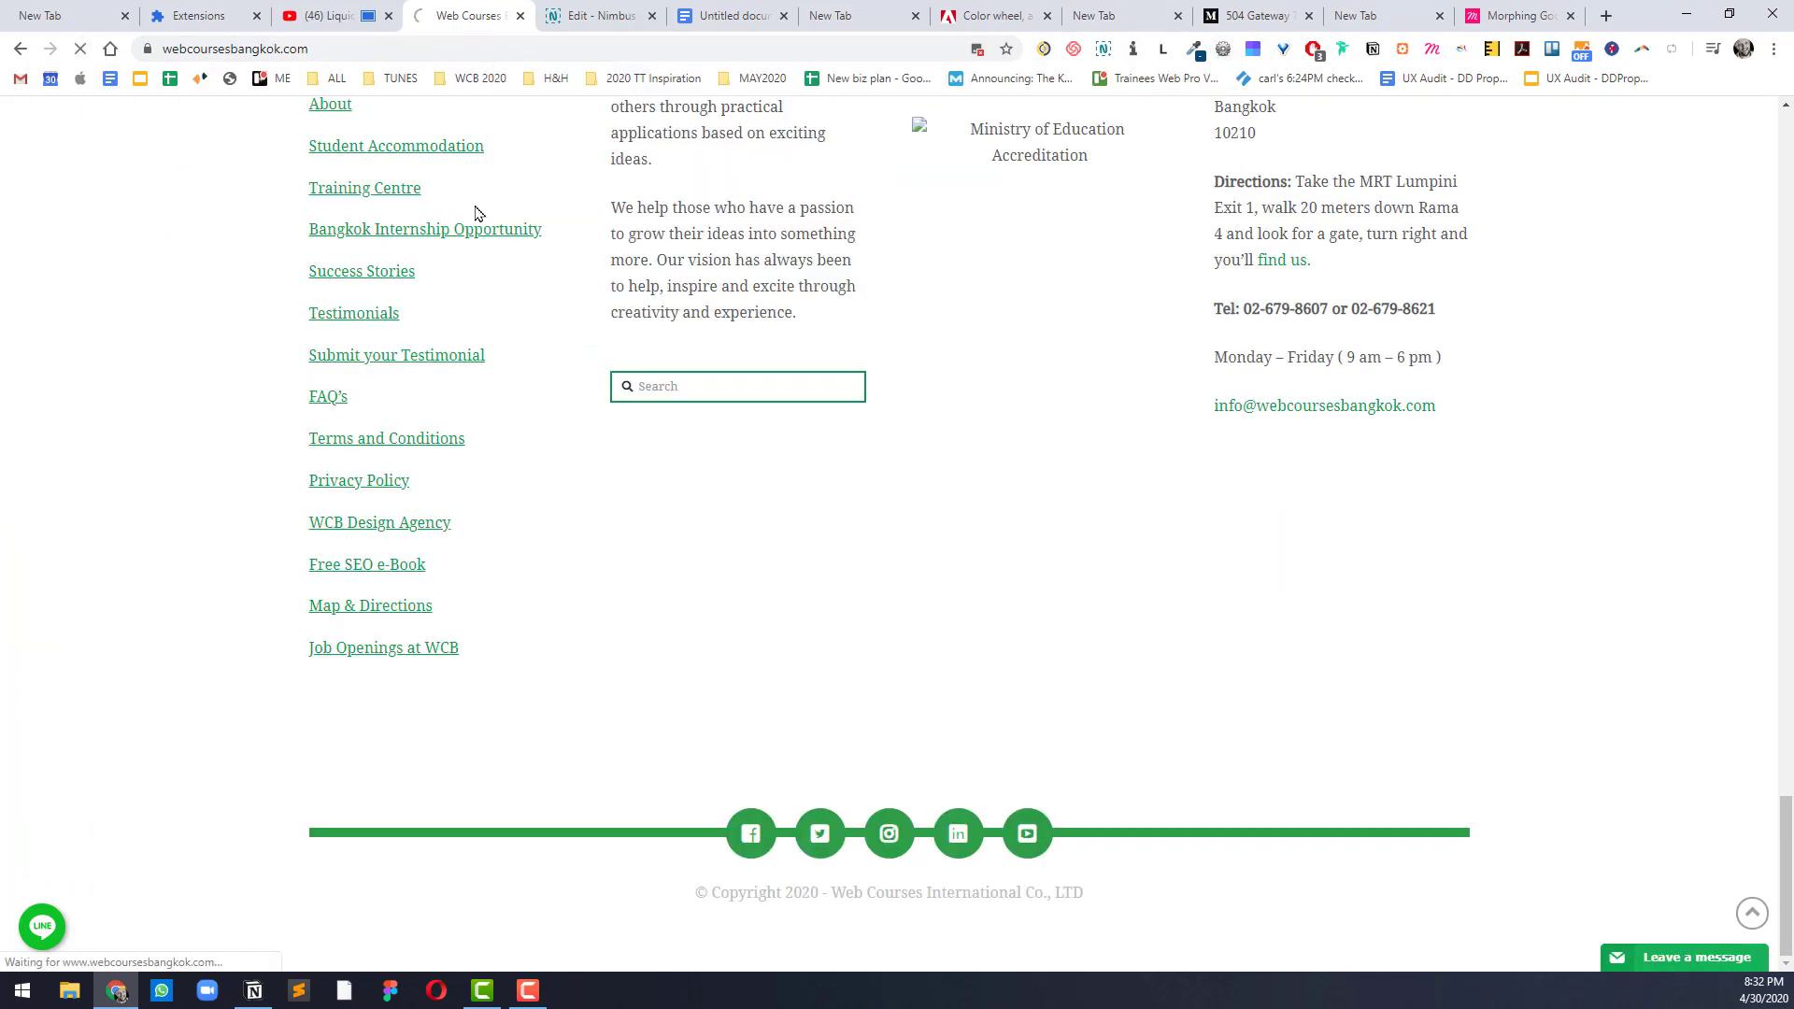
{"action": "scroll", "coordinate": [963, 227], "scroll_direction": "up", "scroll_amount": 20}
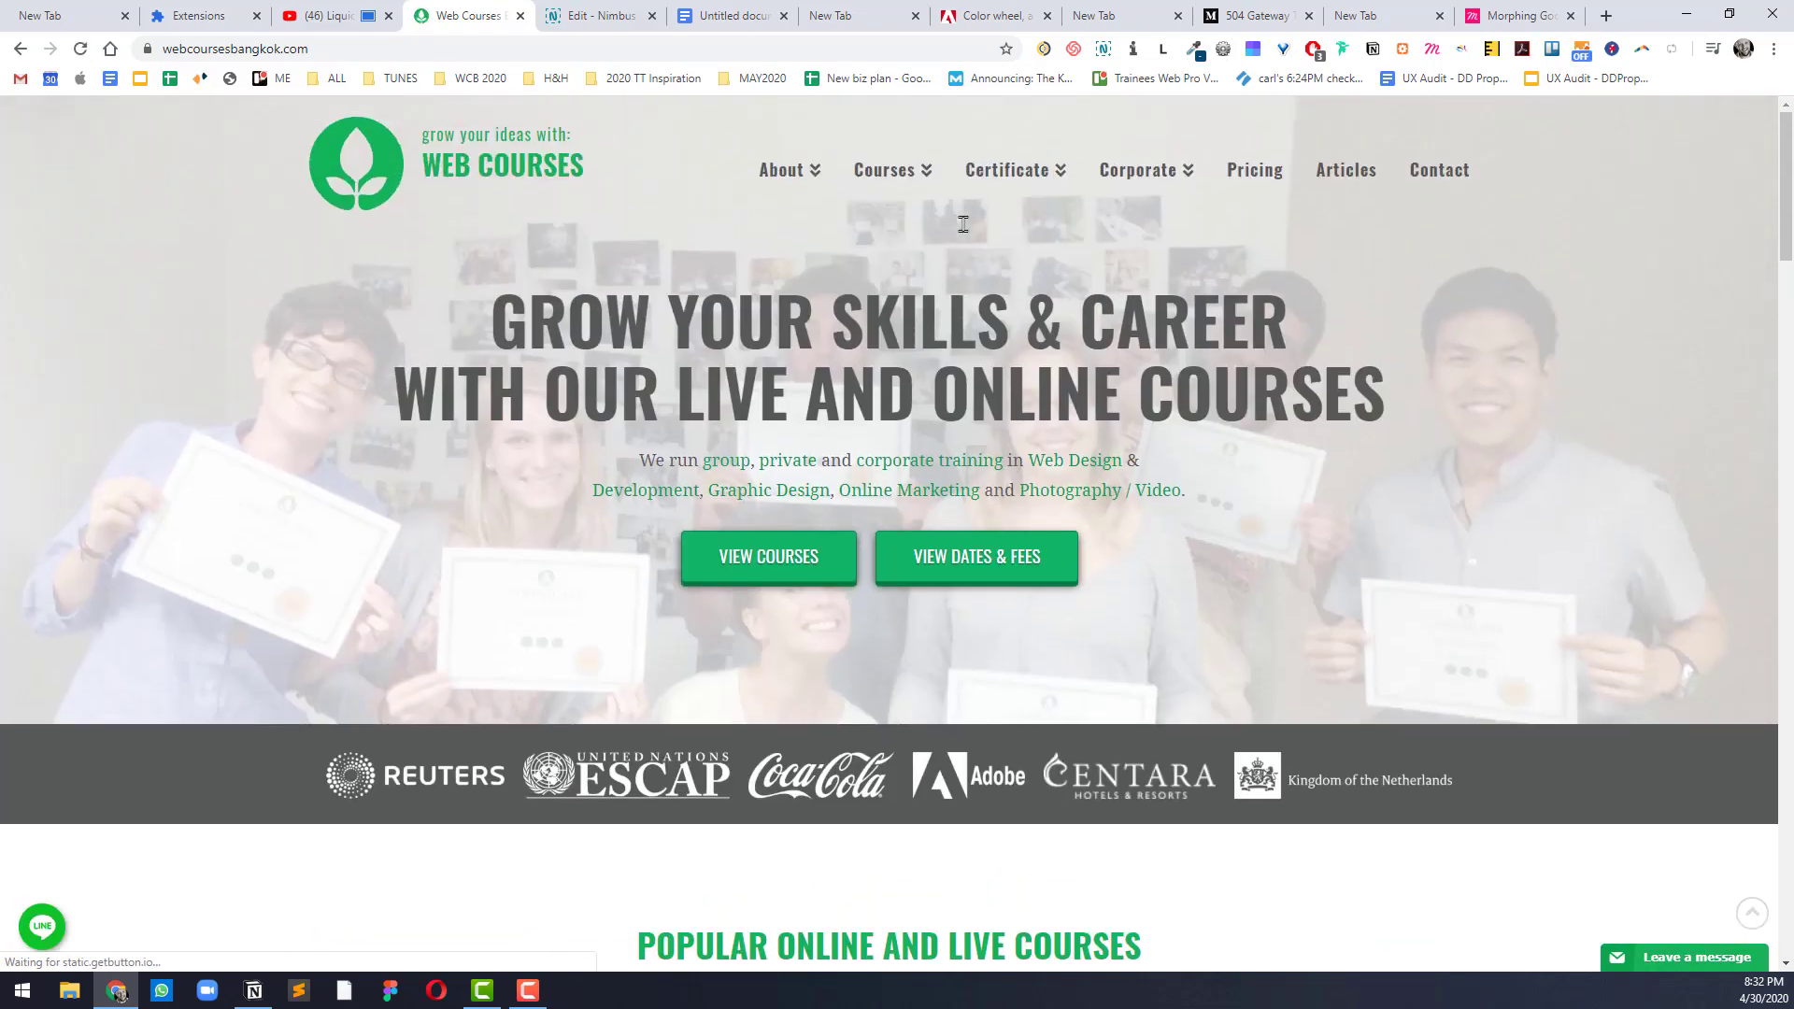
{"action": "mouse_move", "coordinate": [1014, 173]}
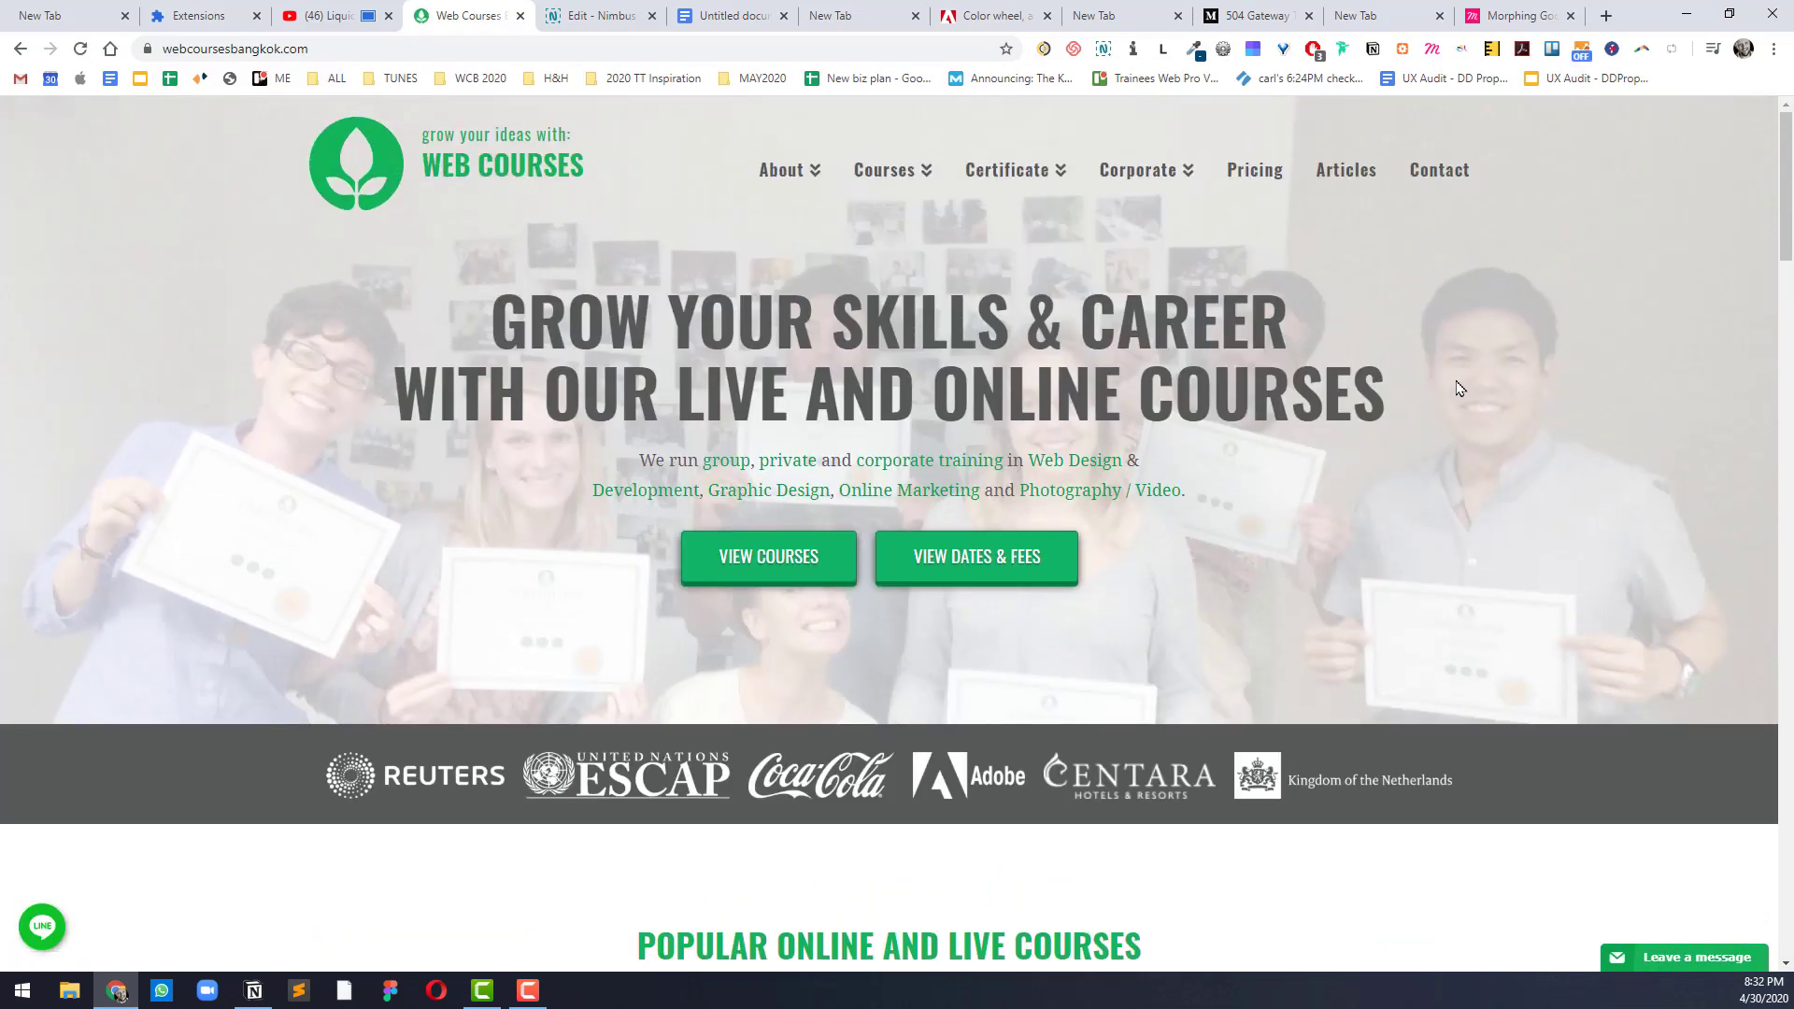
Step: Generate a colour palette of the Web Courses Bangkok site with Site Palette and look over its colour sets
{"action": "mouse_move", "coordinate": [781, 176]}
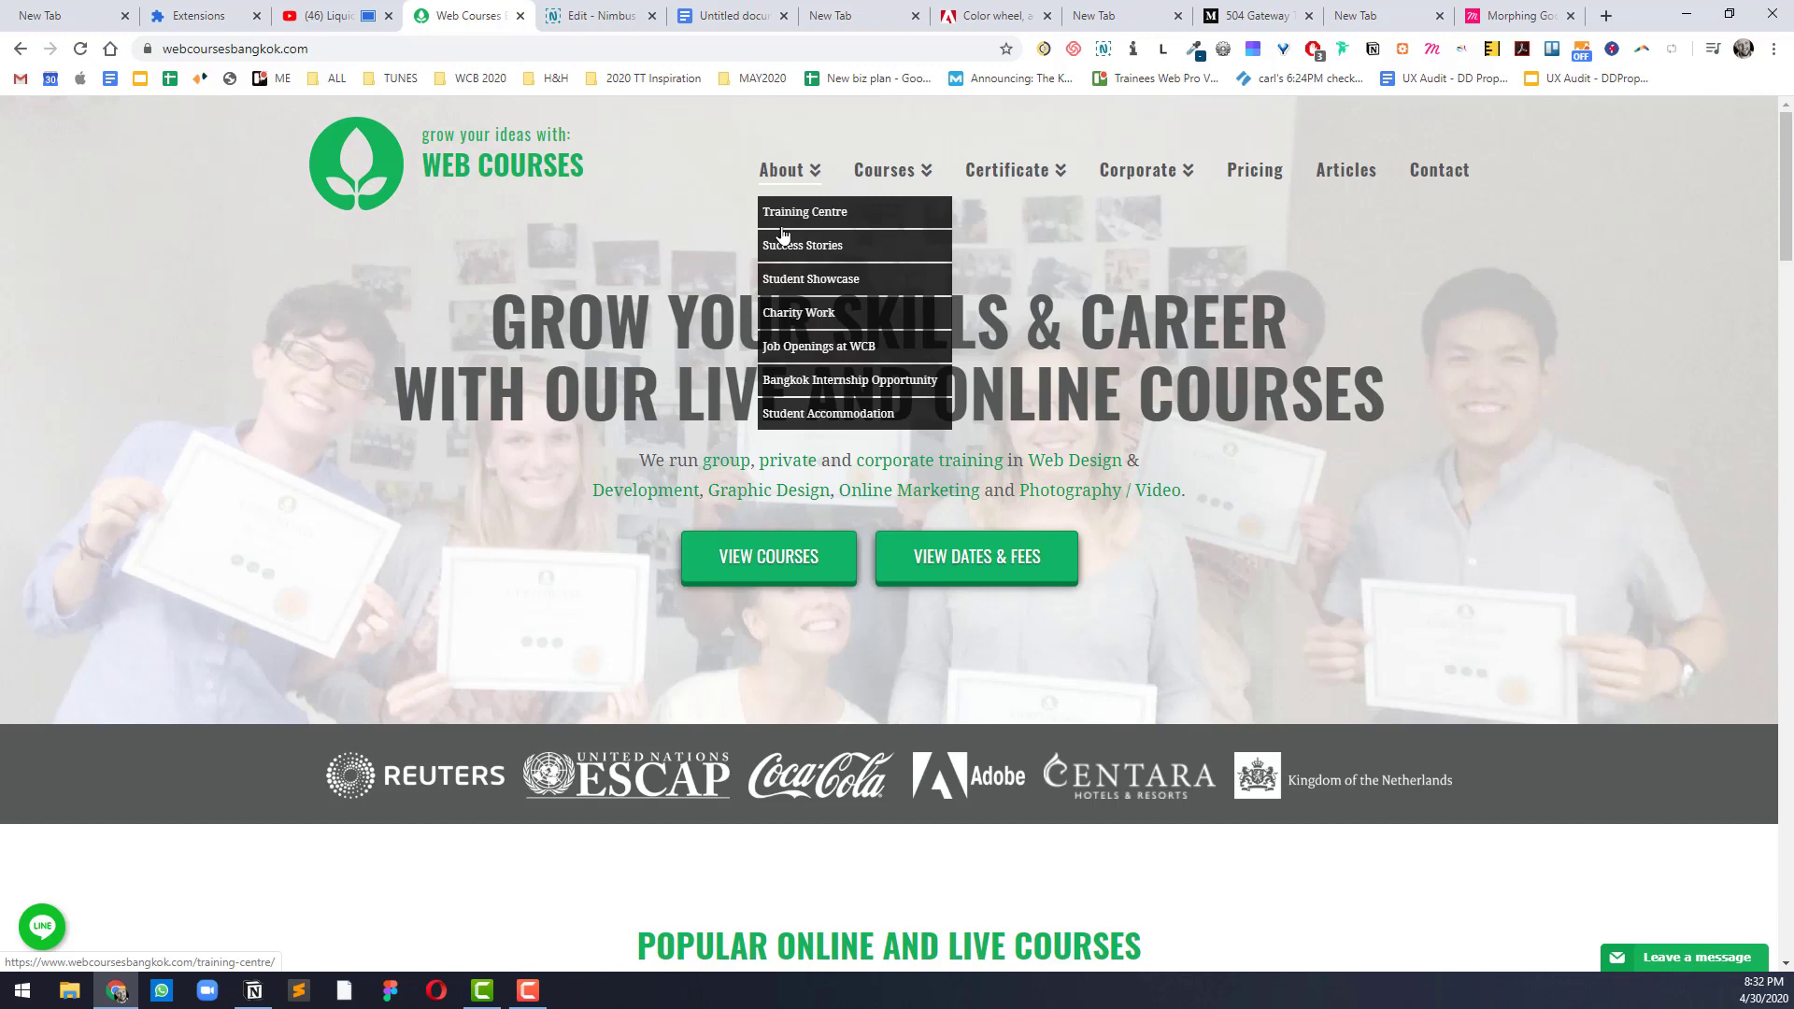
{"action": "left_click", "coordinate": [1253, 51]}
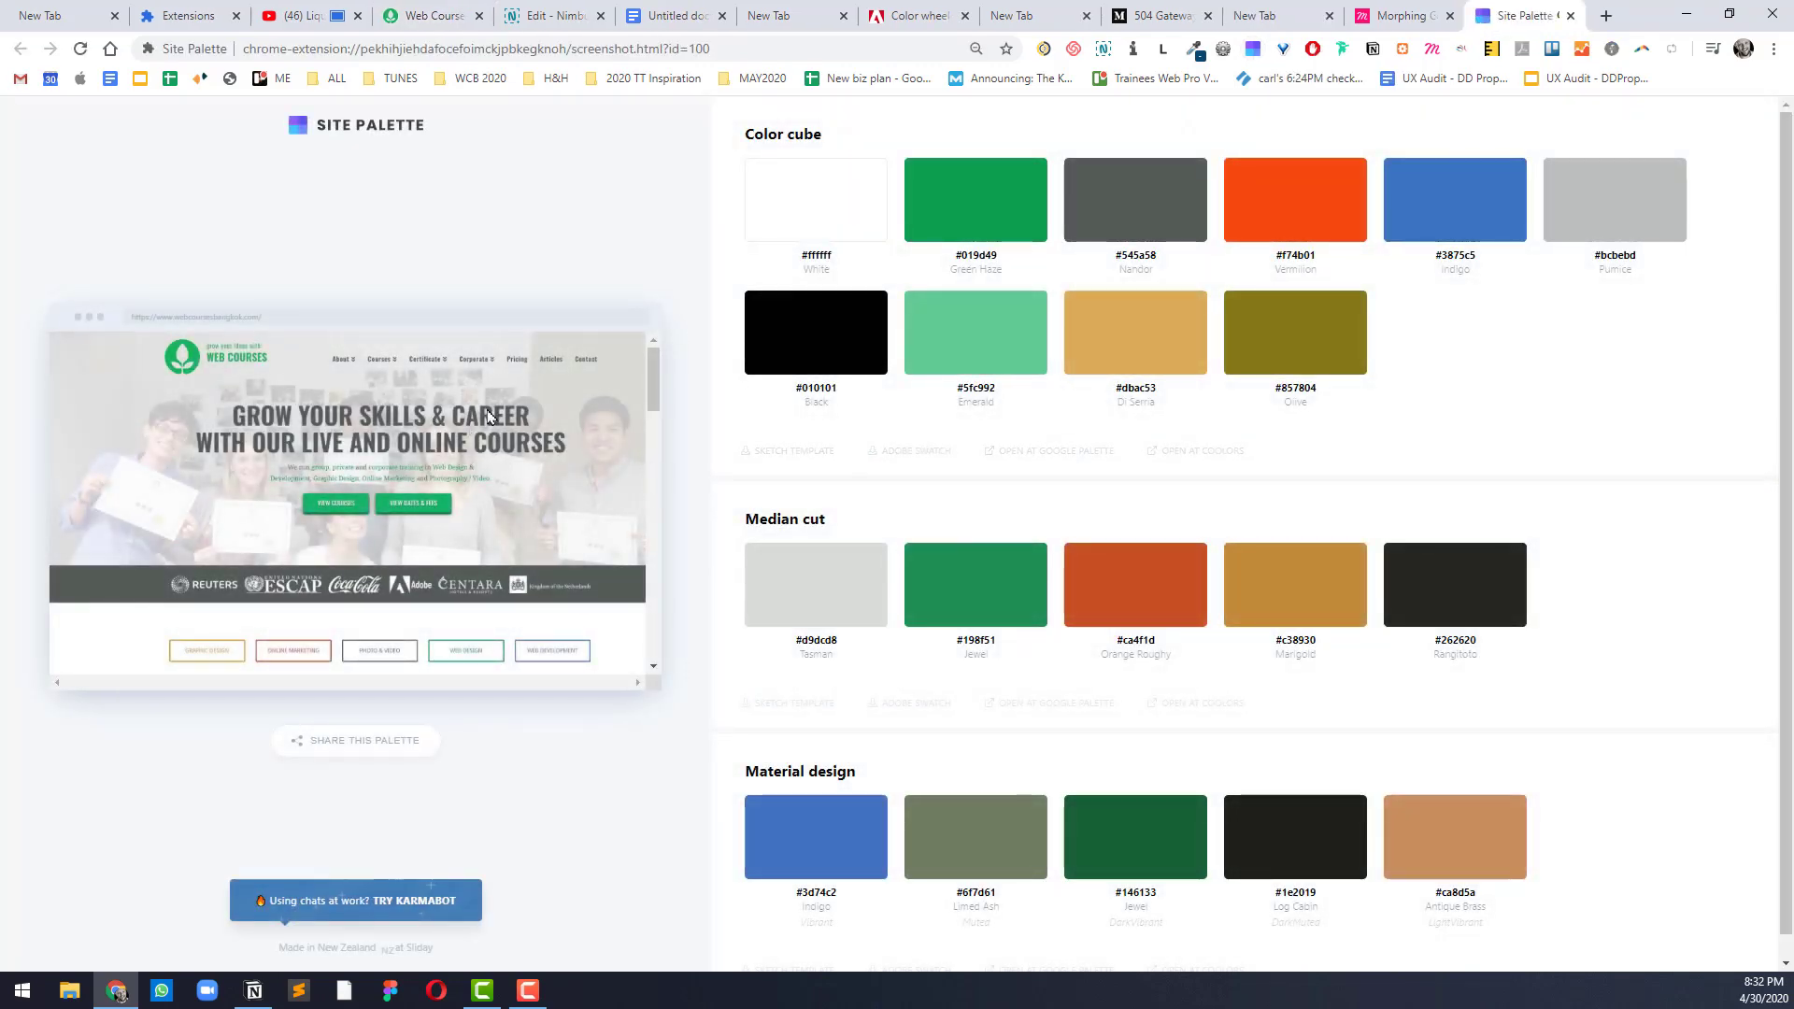
{"action": "scroll", "coordinate": [1032, 327], "scroll_direction": "down", "scroll_amount": 1}
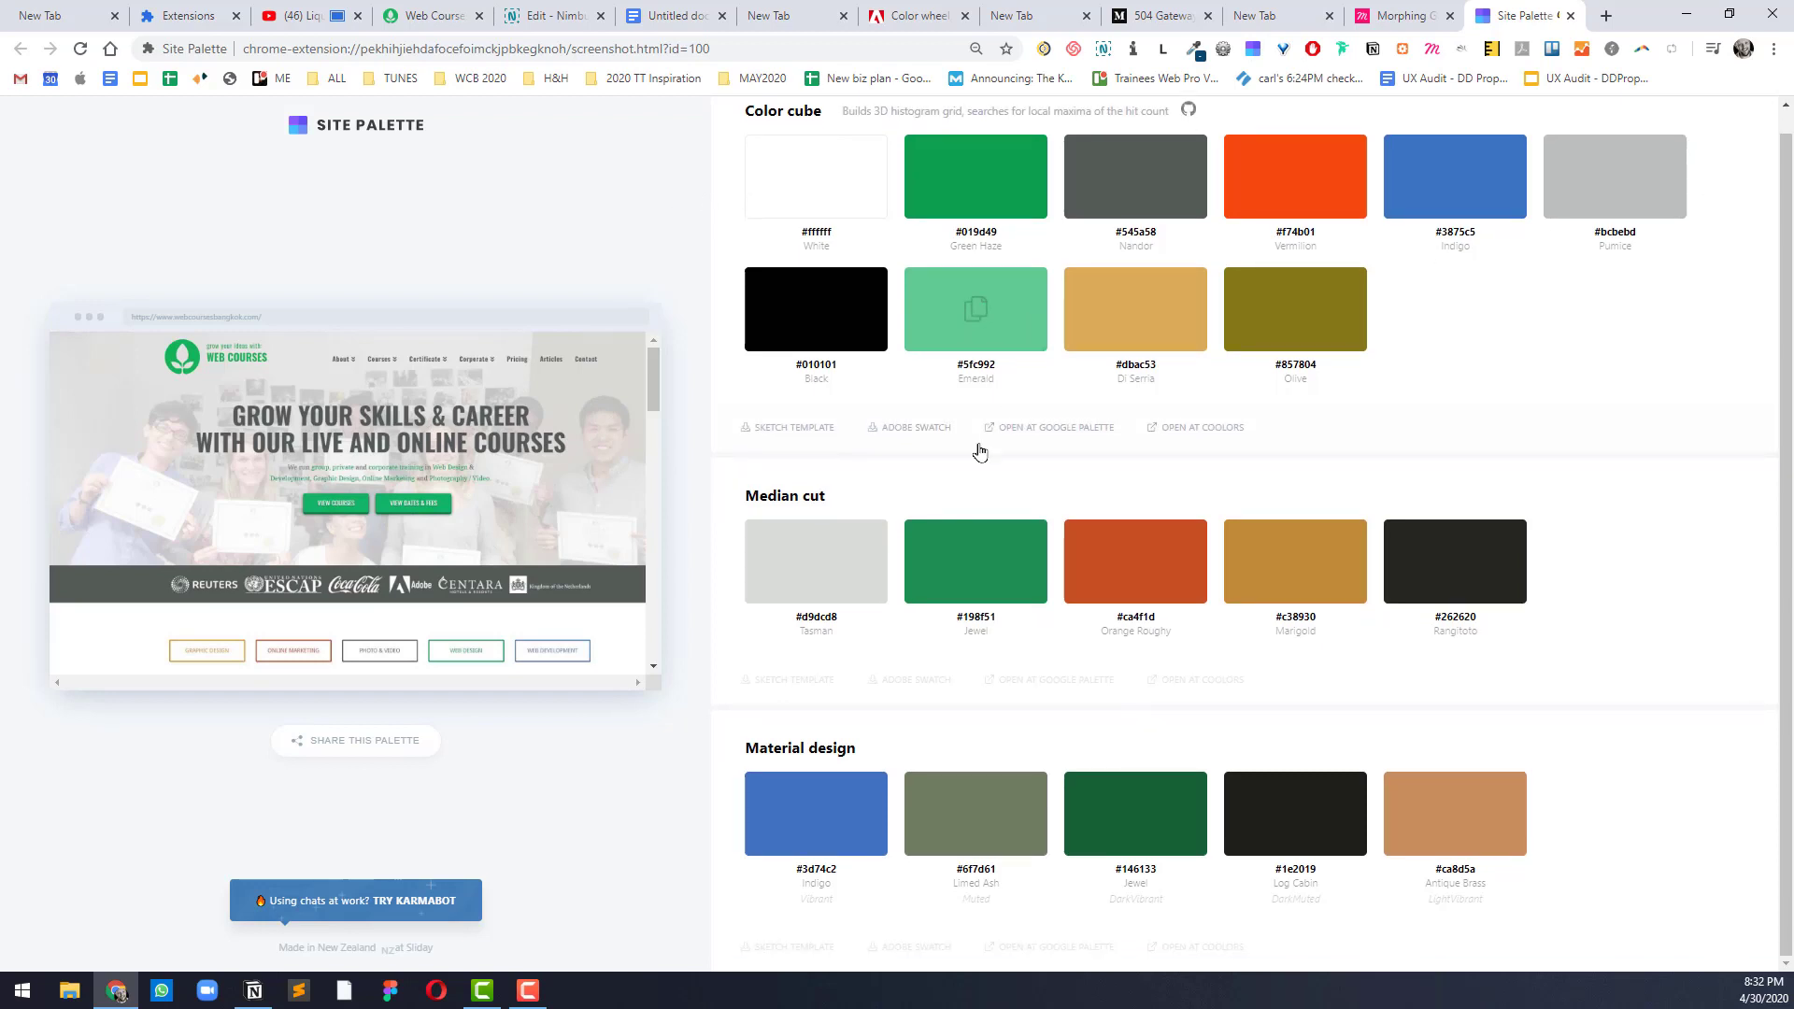
Step: Create a share link for the Site Palette result and open palette.site/palettes/b90971
{"action": "left_click", "coordinate": [372, 745]}
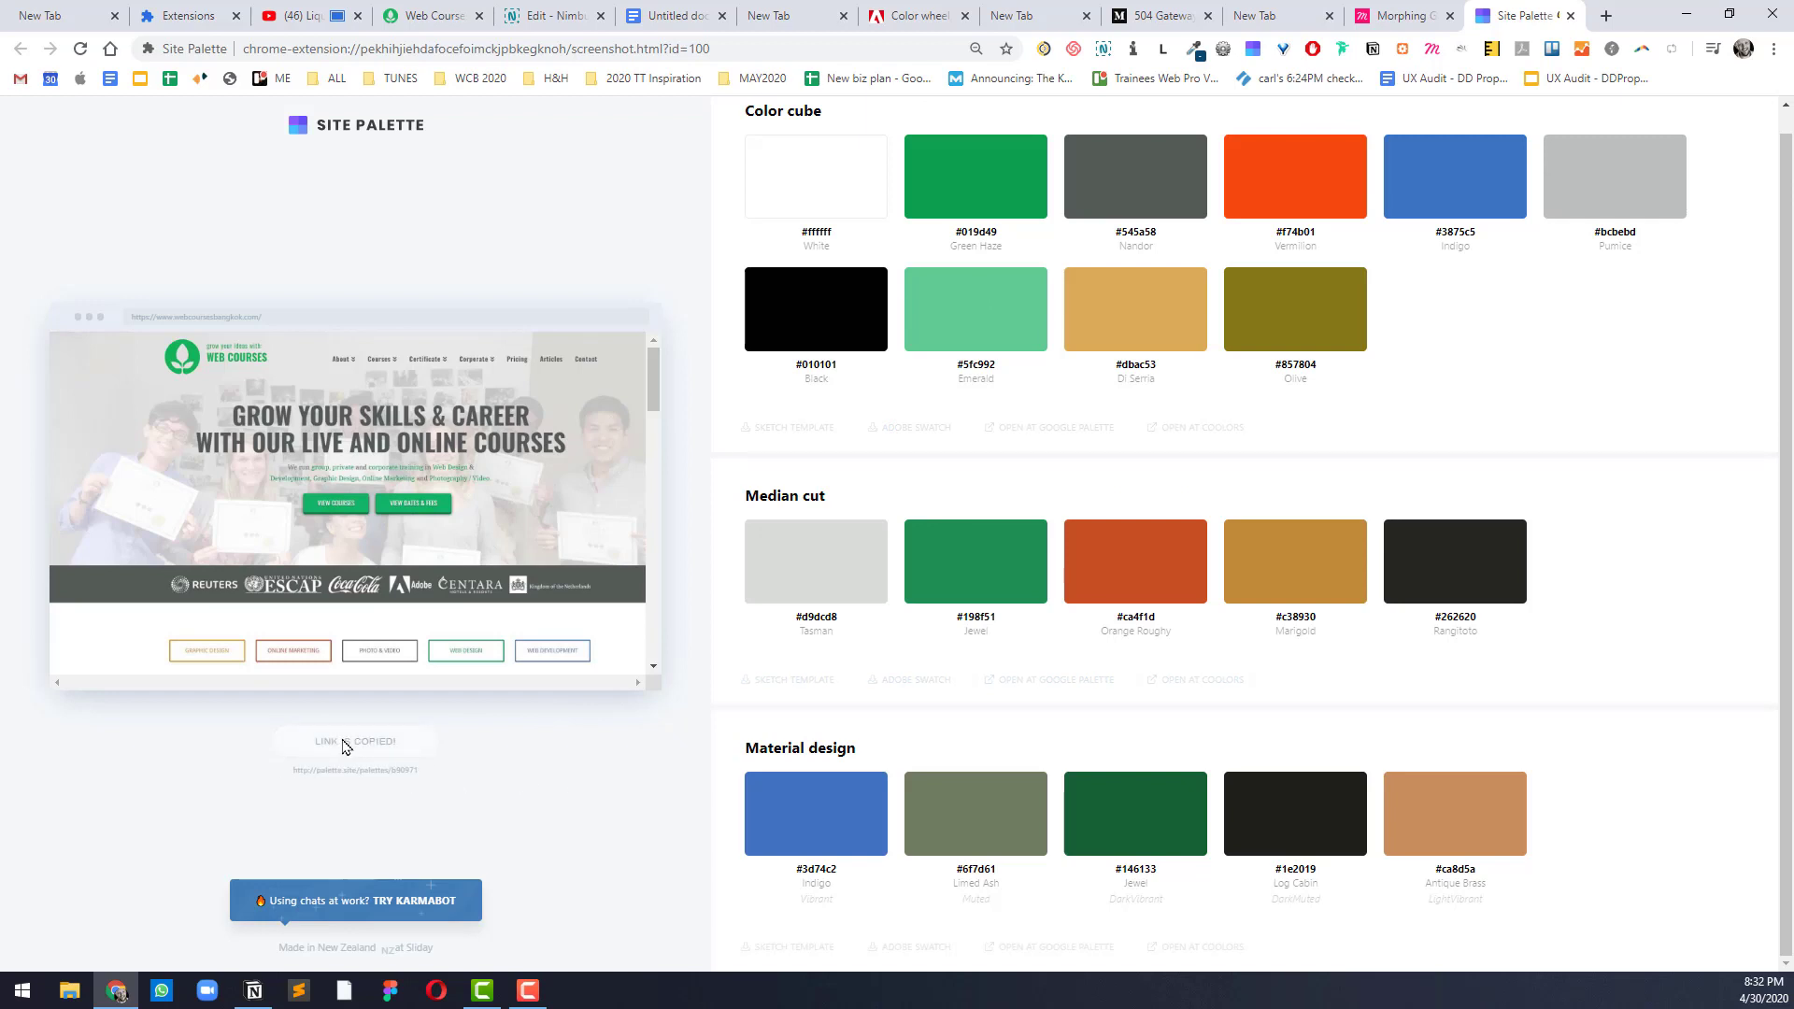
{"action": "left_click", "coordinate": [776, 49]}
{"action": "type", "text": "http://palette.site/palettes/b90971"}
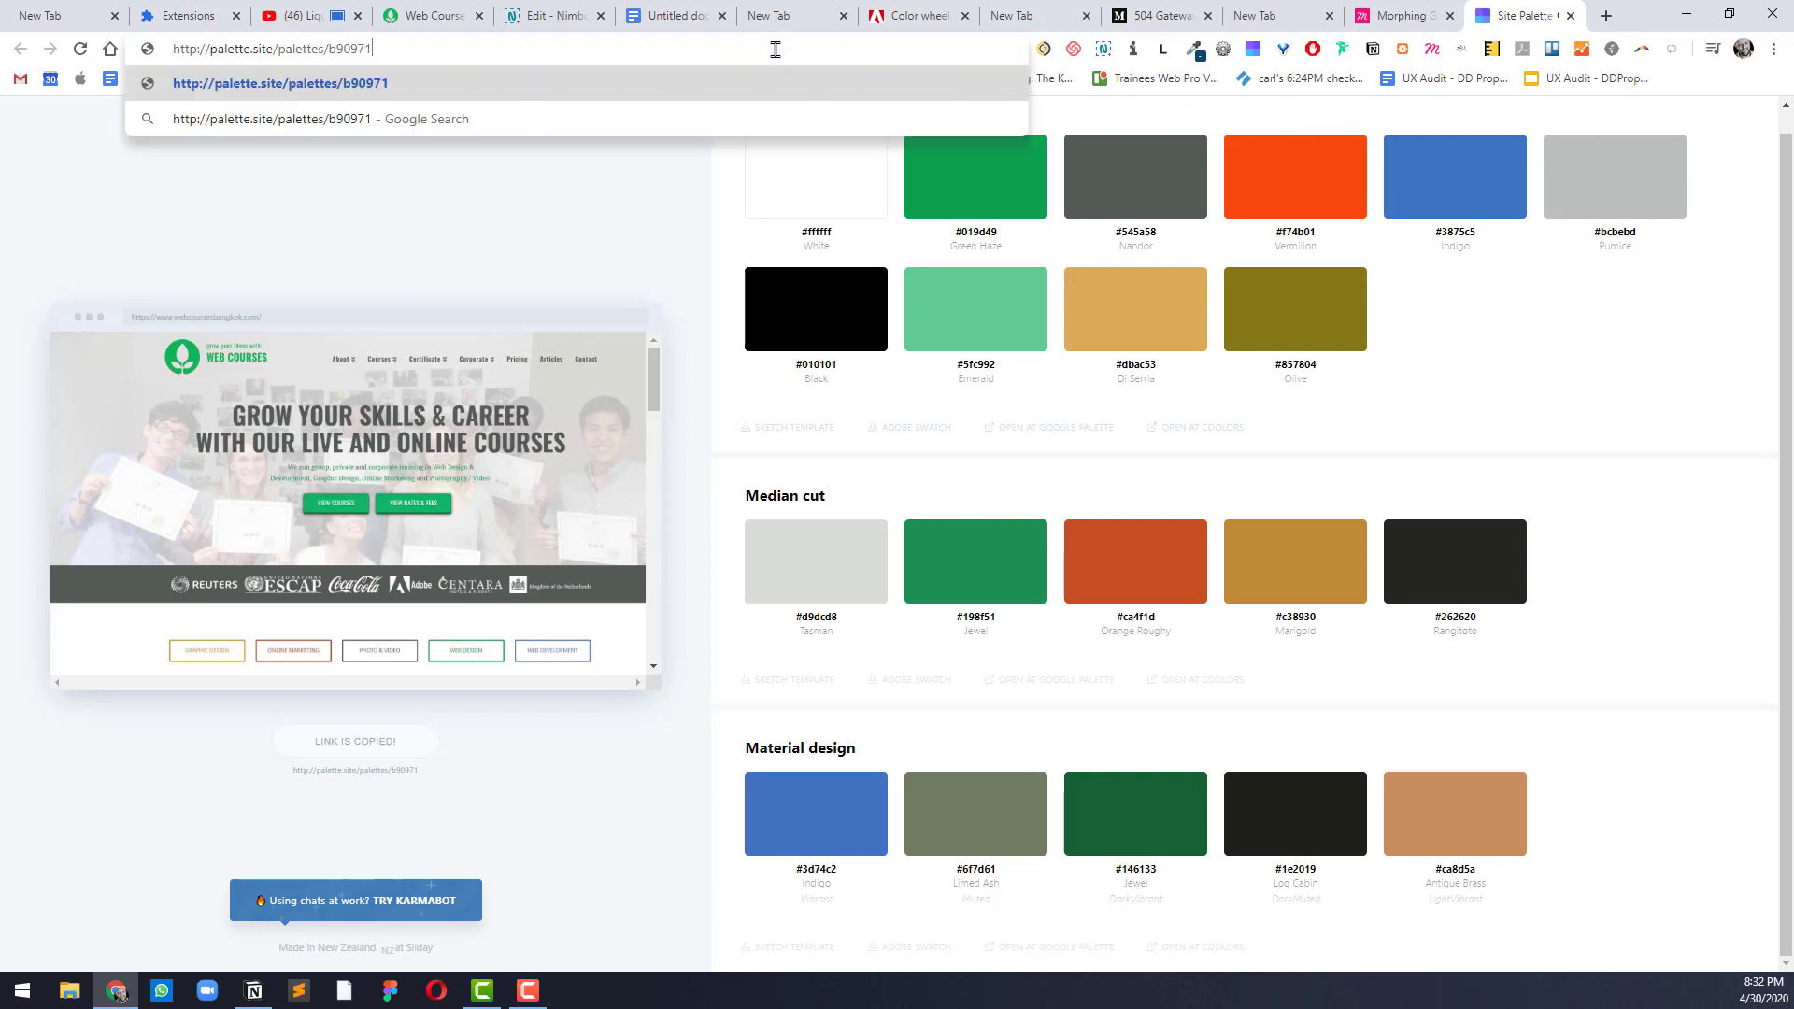
{"action": "key", "text": "Return"}
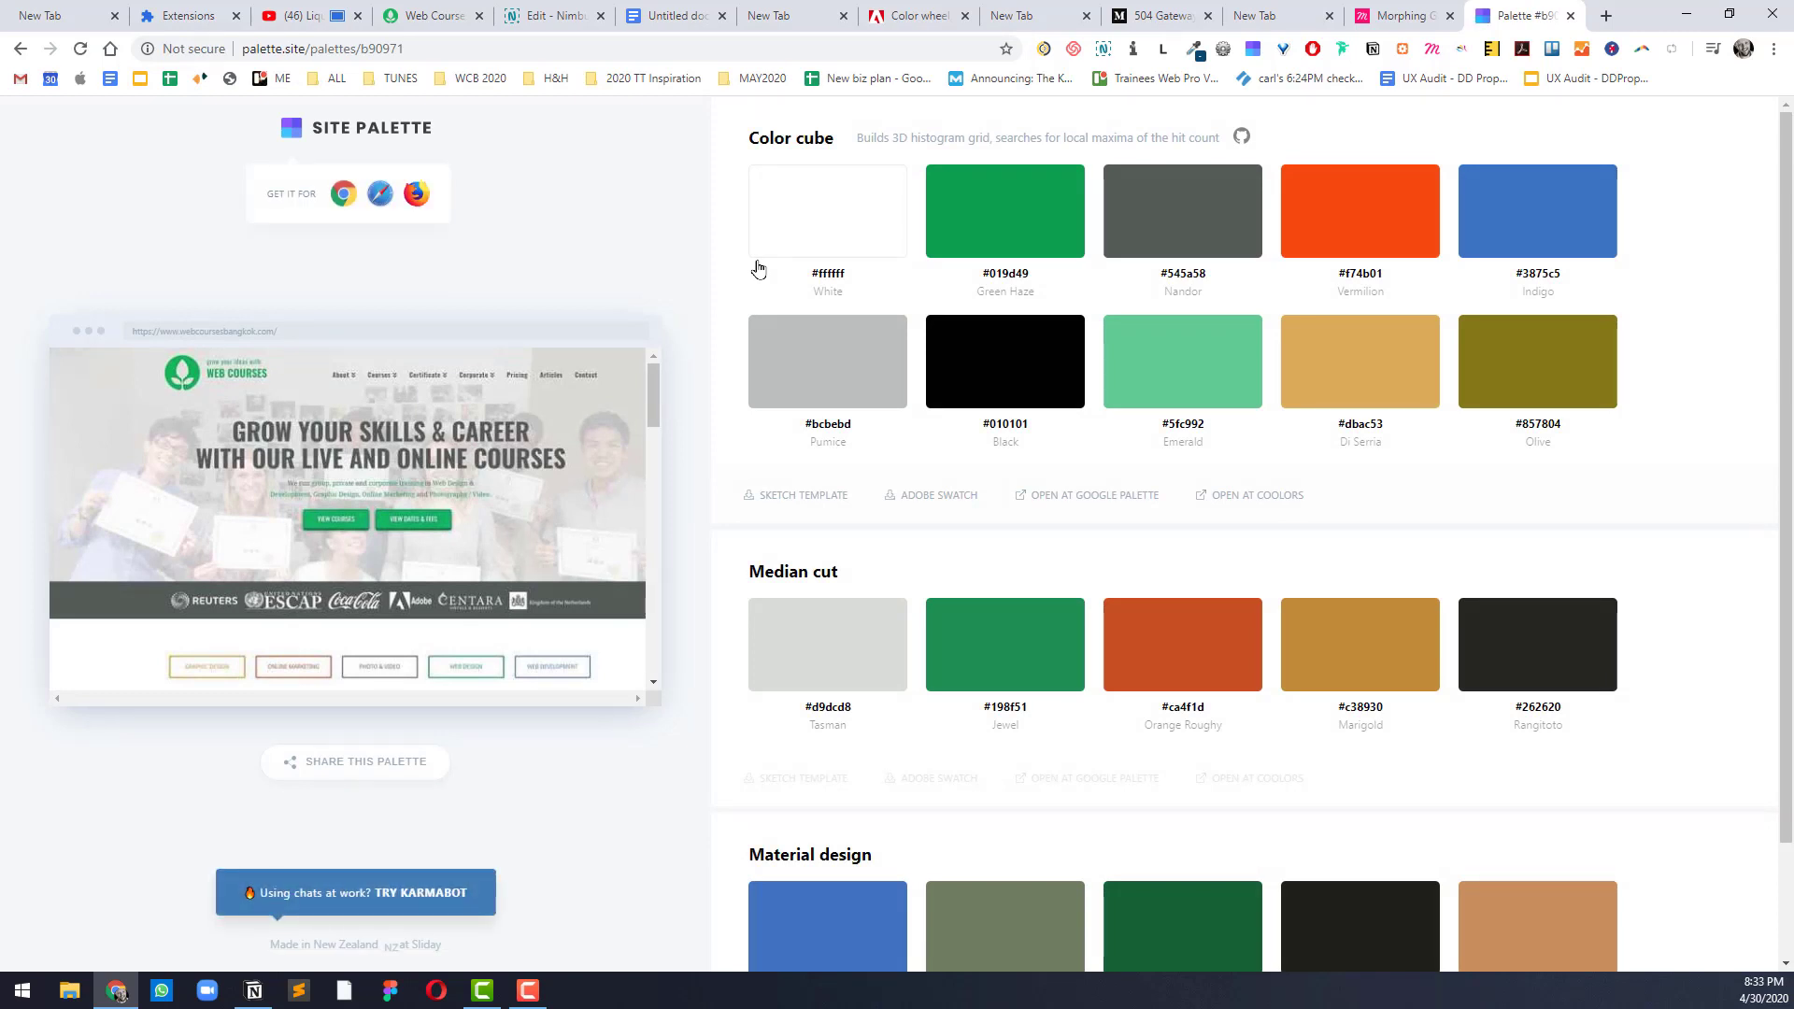
Step: Look through the shared palette page and take a screenshot of its colour swatch area
{"action": "scroll", "coordinate": [953, 274], "scroll_direction": "down", "scroll_amount": 2}
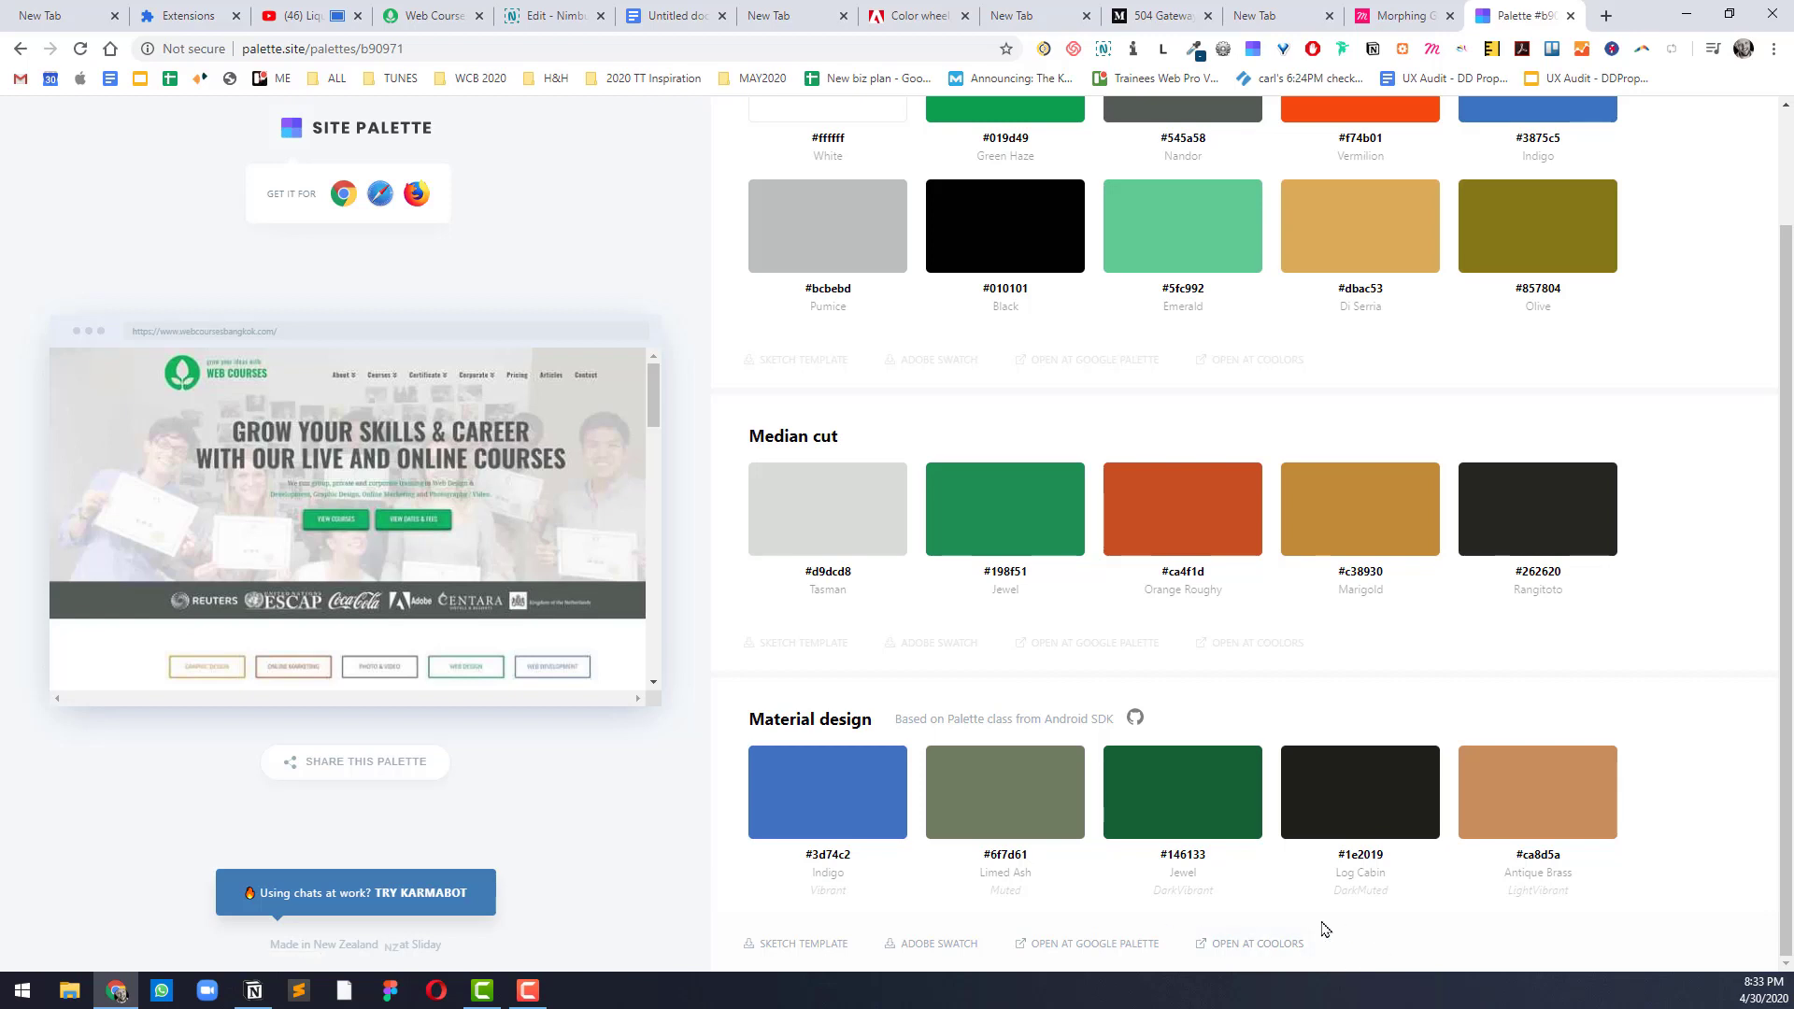
{"action": "scroll", "coordinate": [1506, 460], "scroll_direction": "up", "scroll_amount": 2}
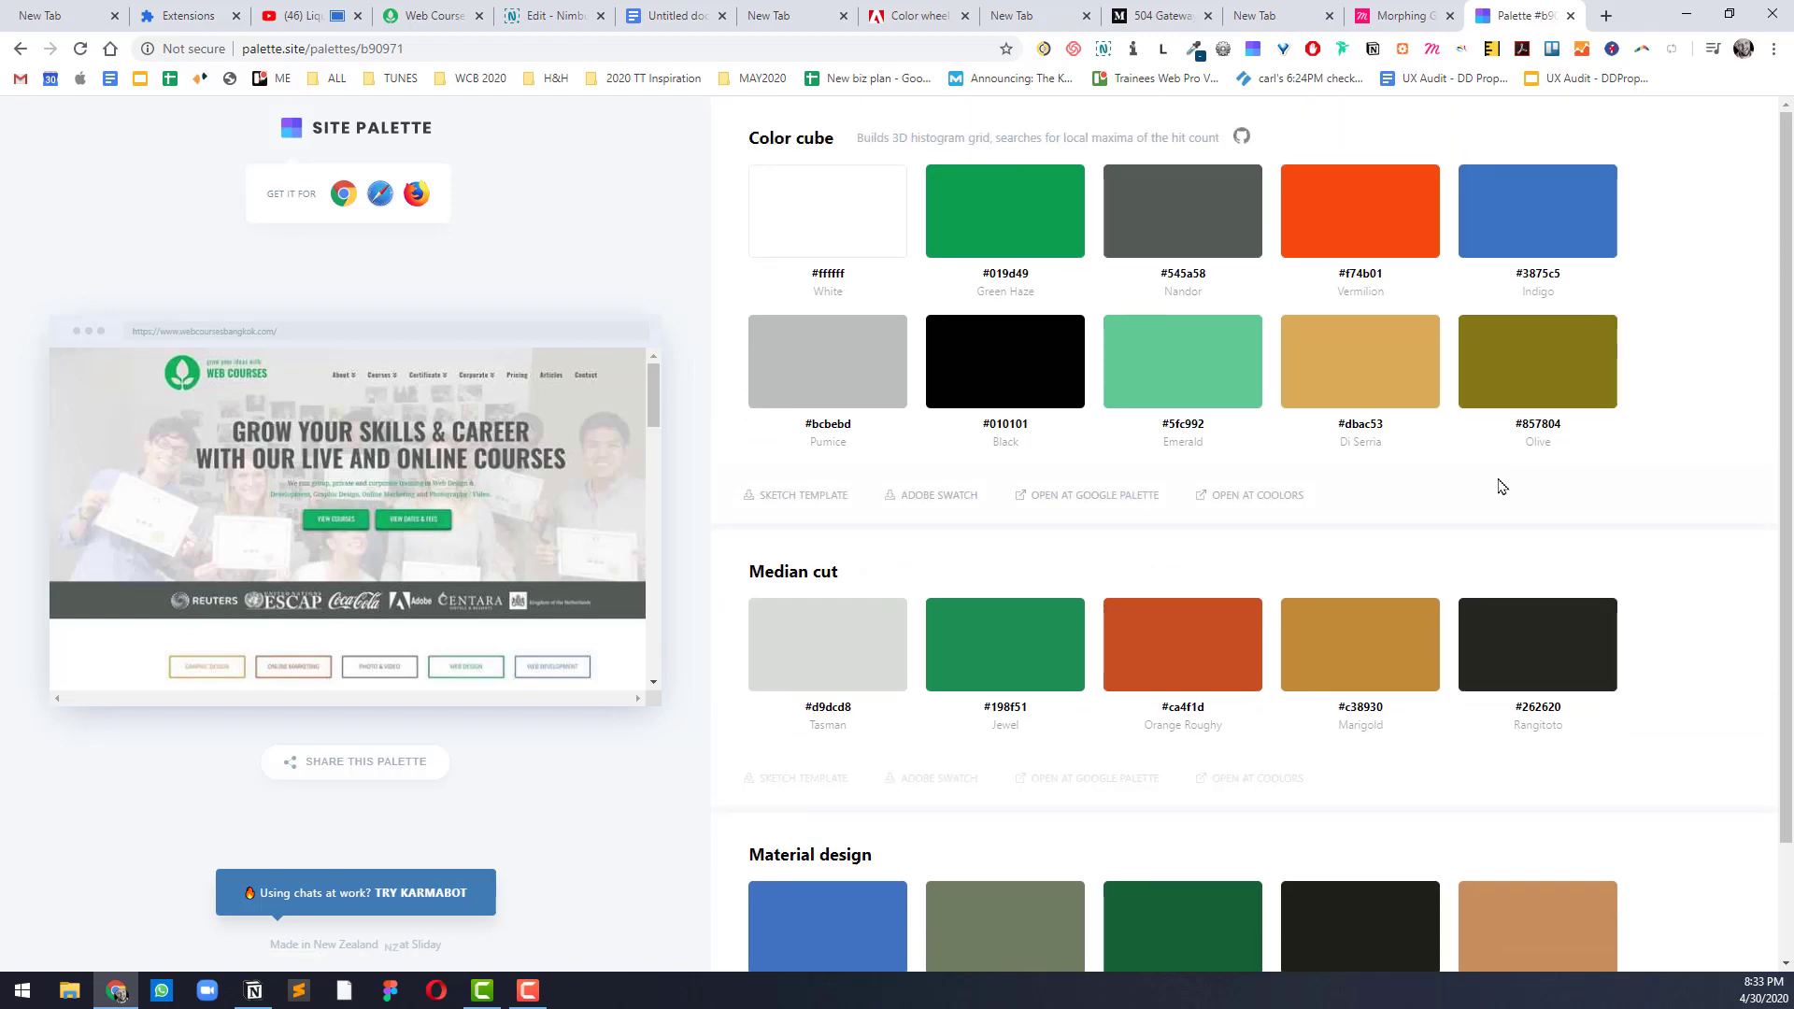
{"action": "key", "text": "super+shift+s"}
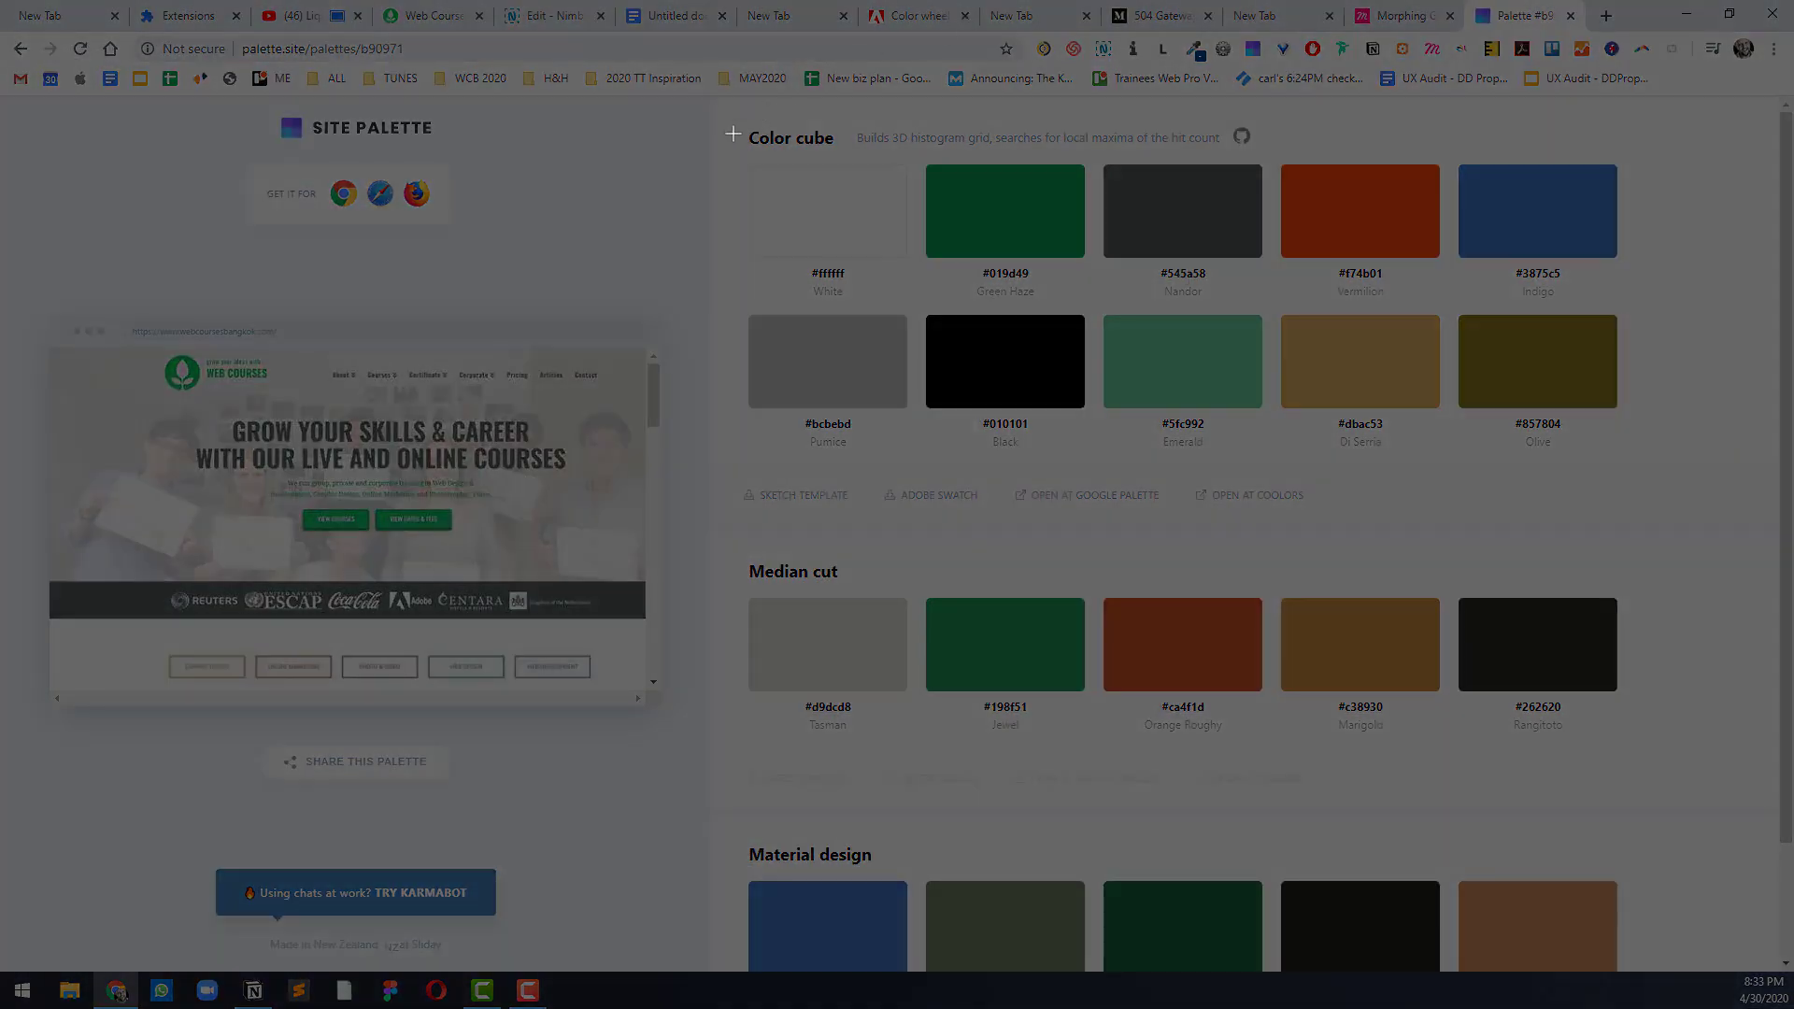
{"action": "left_click_drag", "start_coordinate": [712, 109], "coordinate": [1649, 910]}
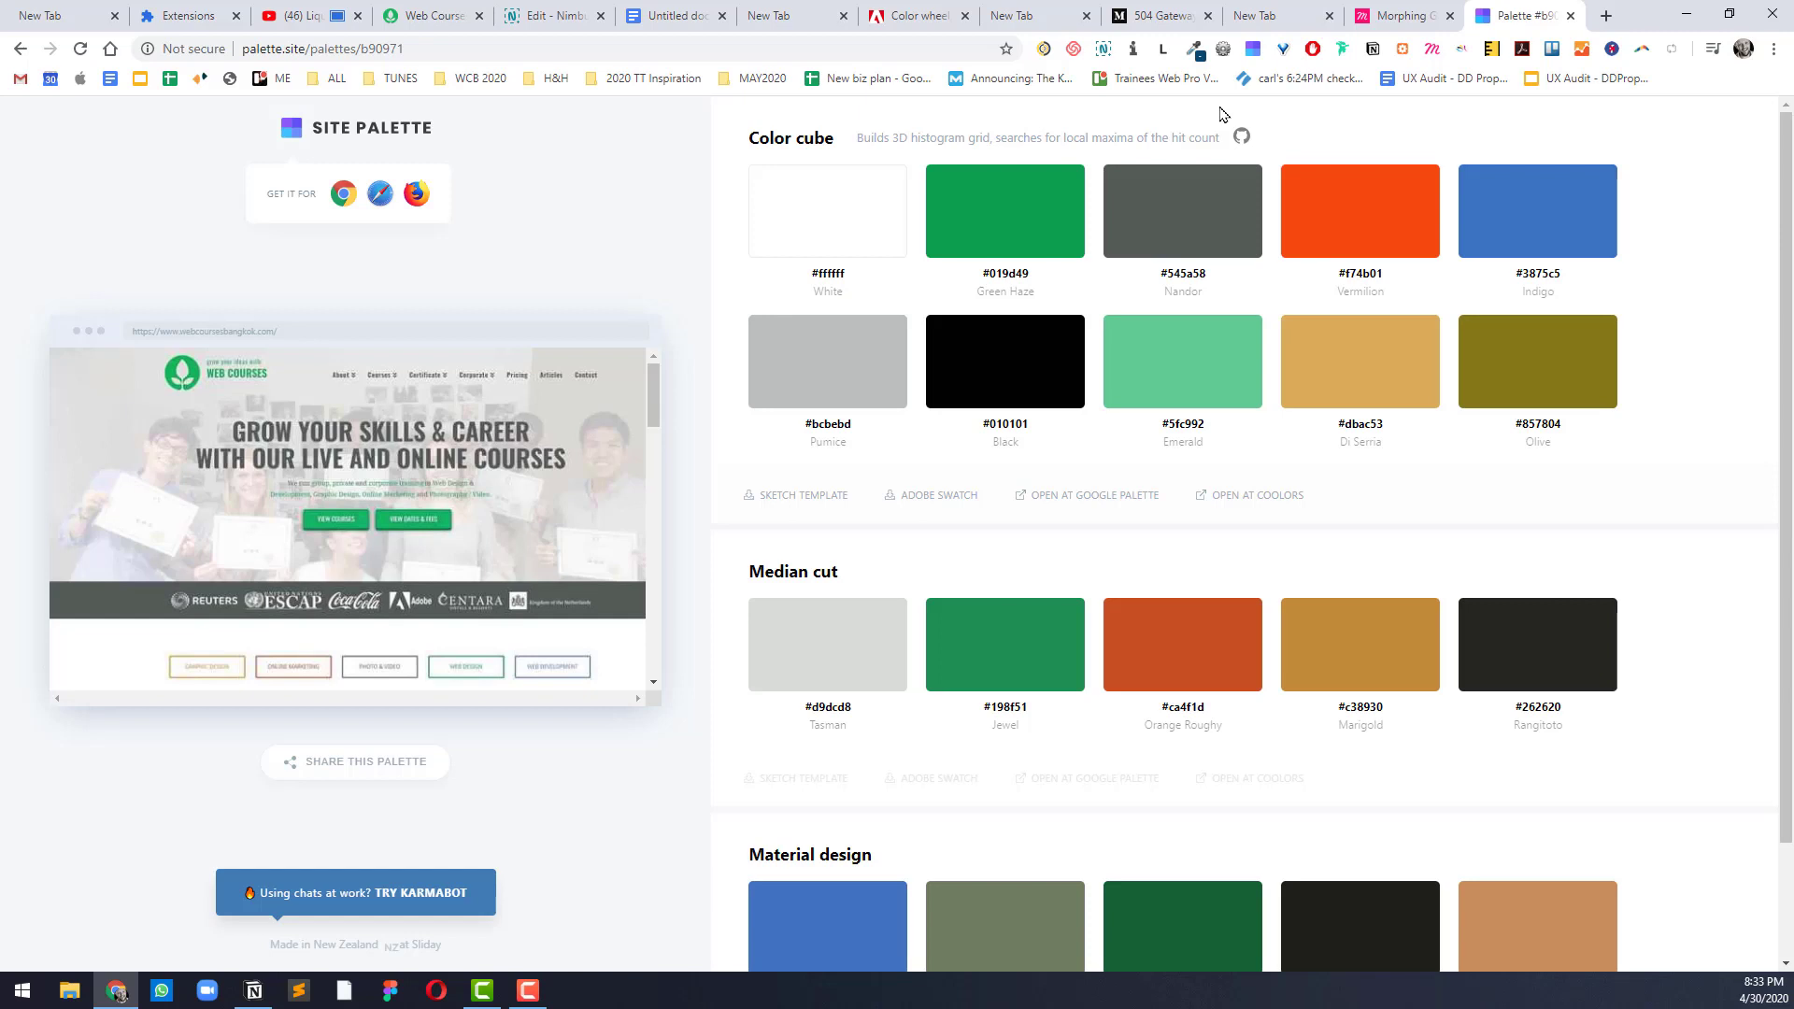
Step: From a new tab, open all bookmarks in the 2020 TT Inspiration folder
{"action": "left_click", "coordinate": [1606, 17]}
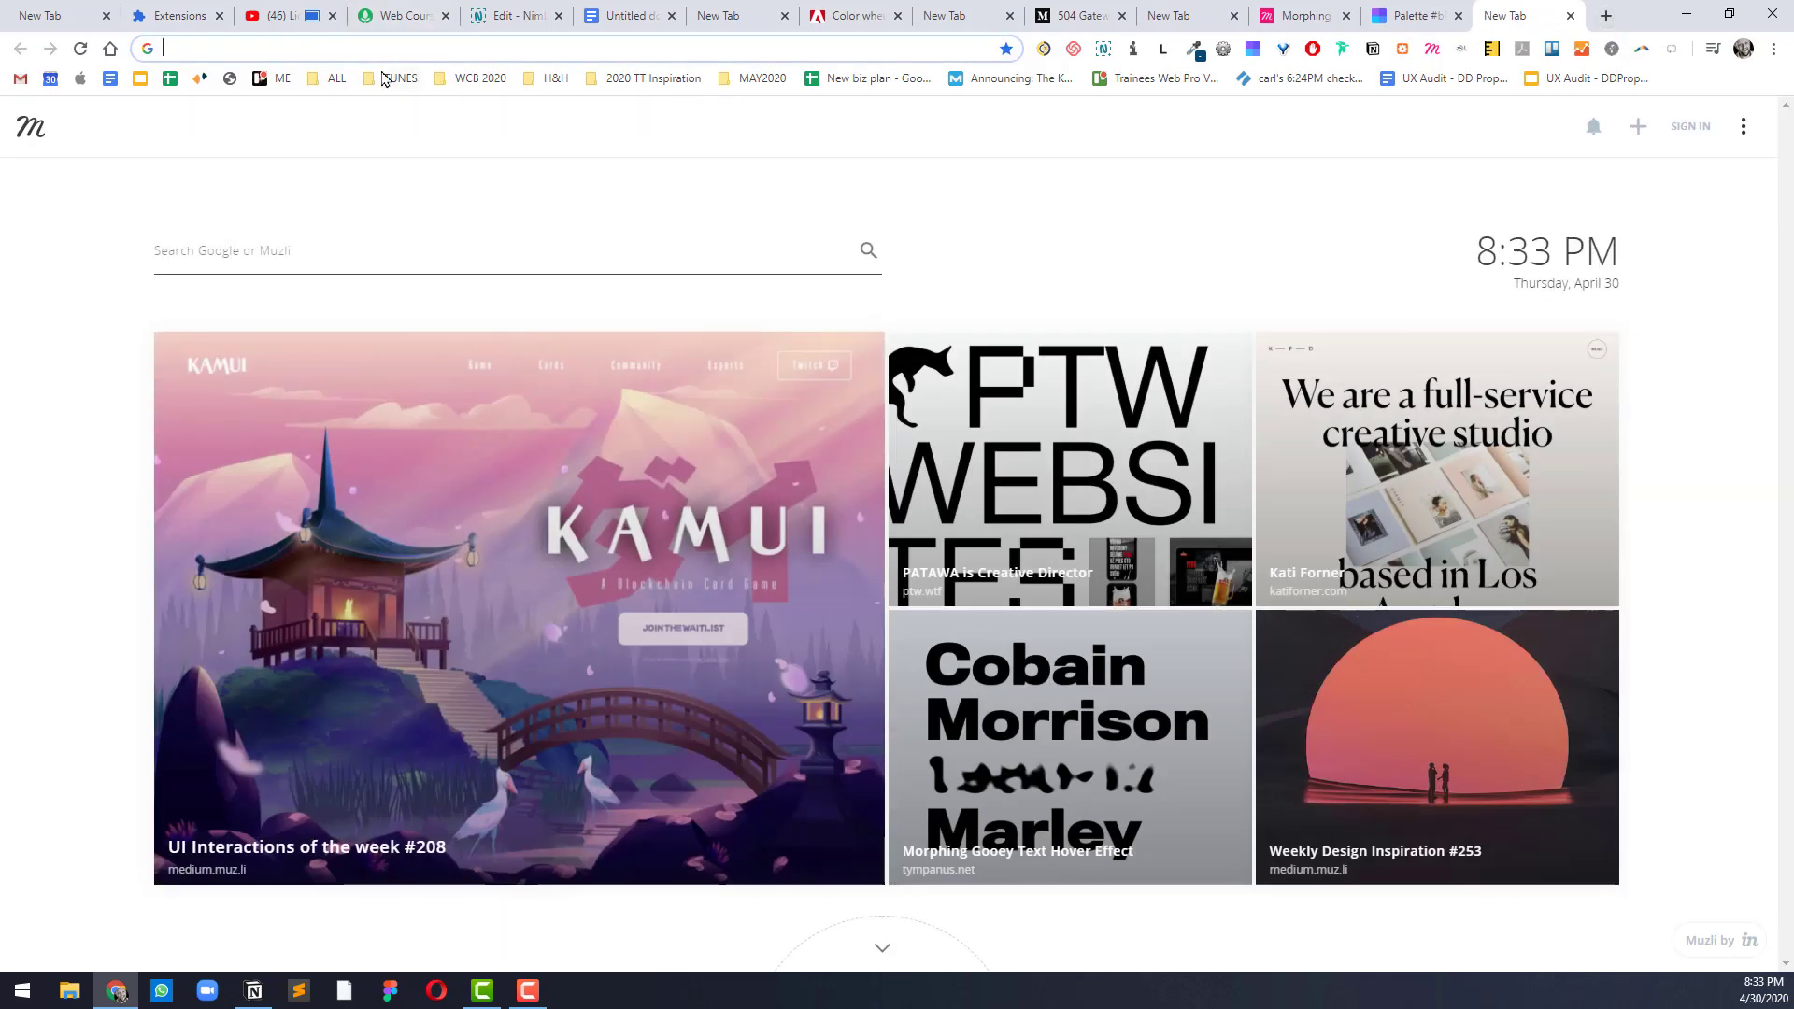
{"action": "left_click", "coordinate": [334, 78]}
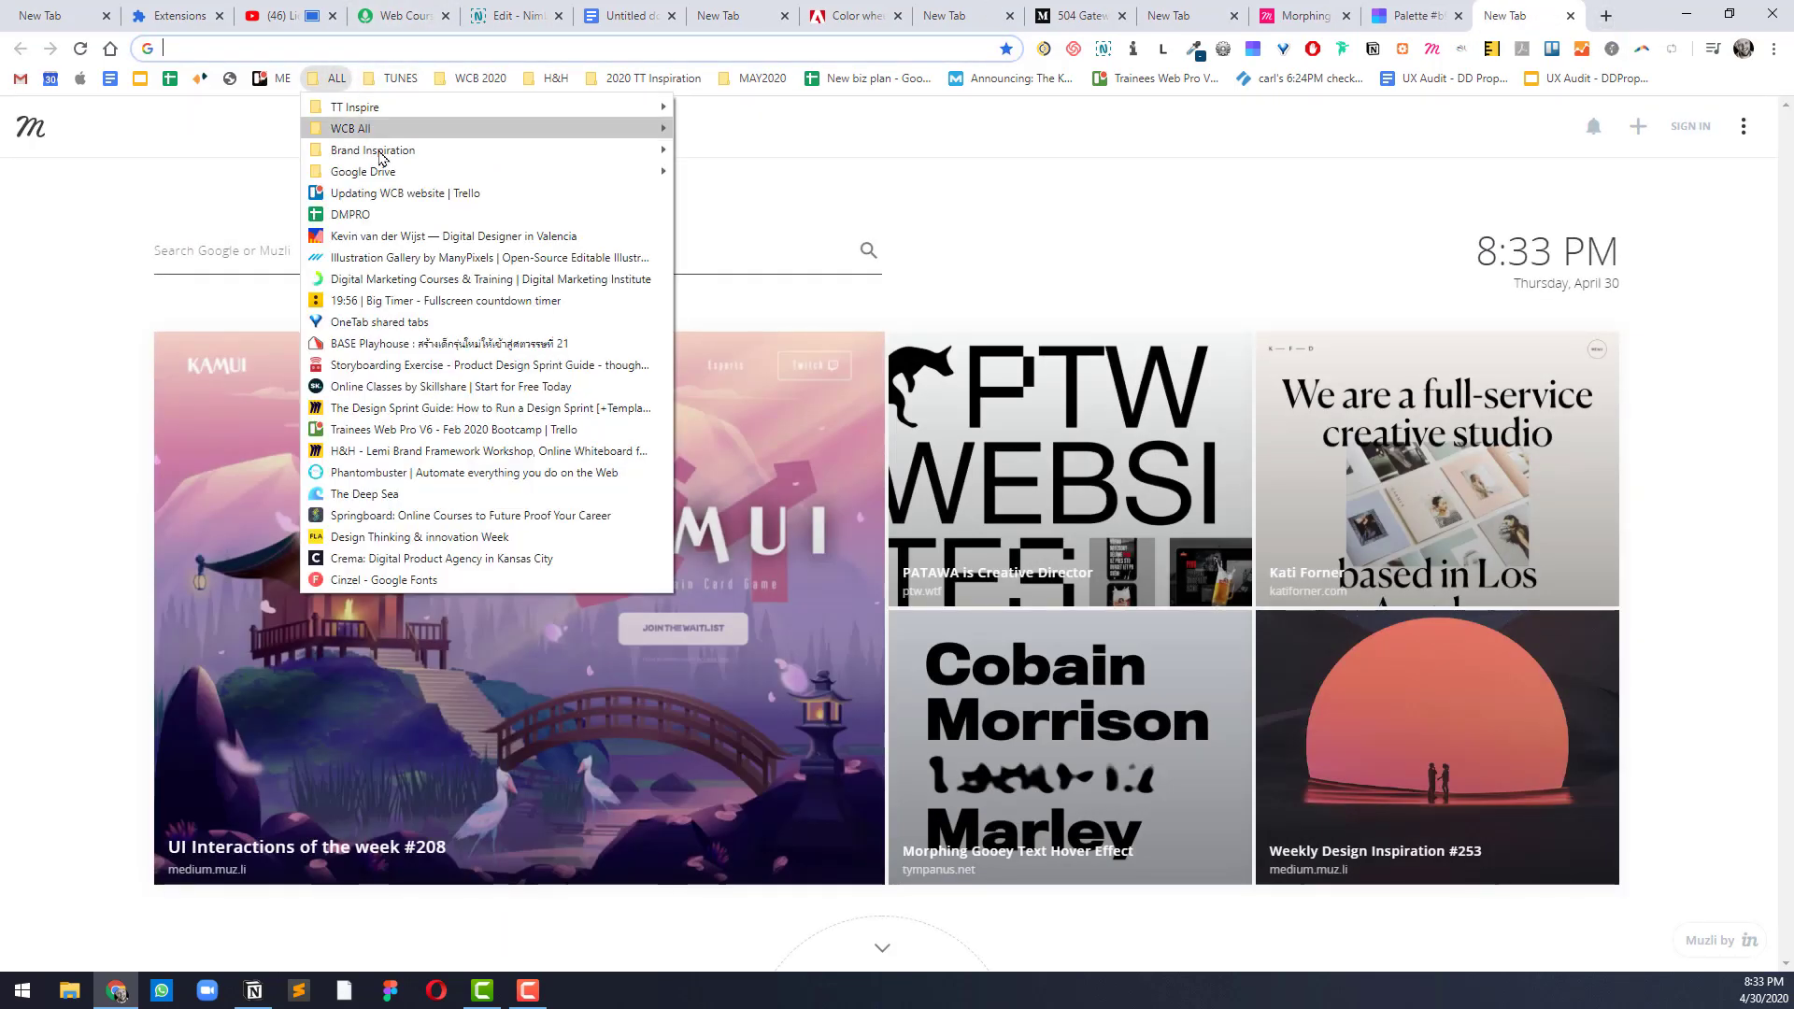
{"action": "mouse_move", "coordinate": [422, 154]}
{"action": "left_click", "coordinate": [37, 165]}
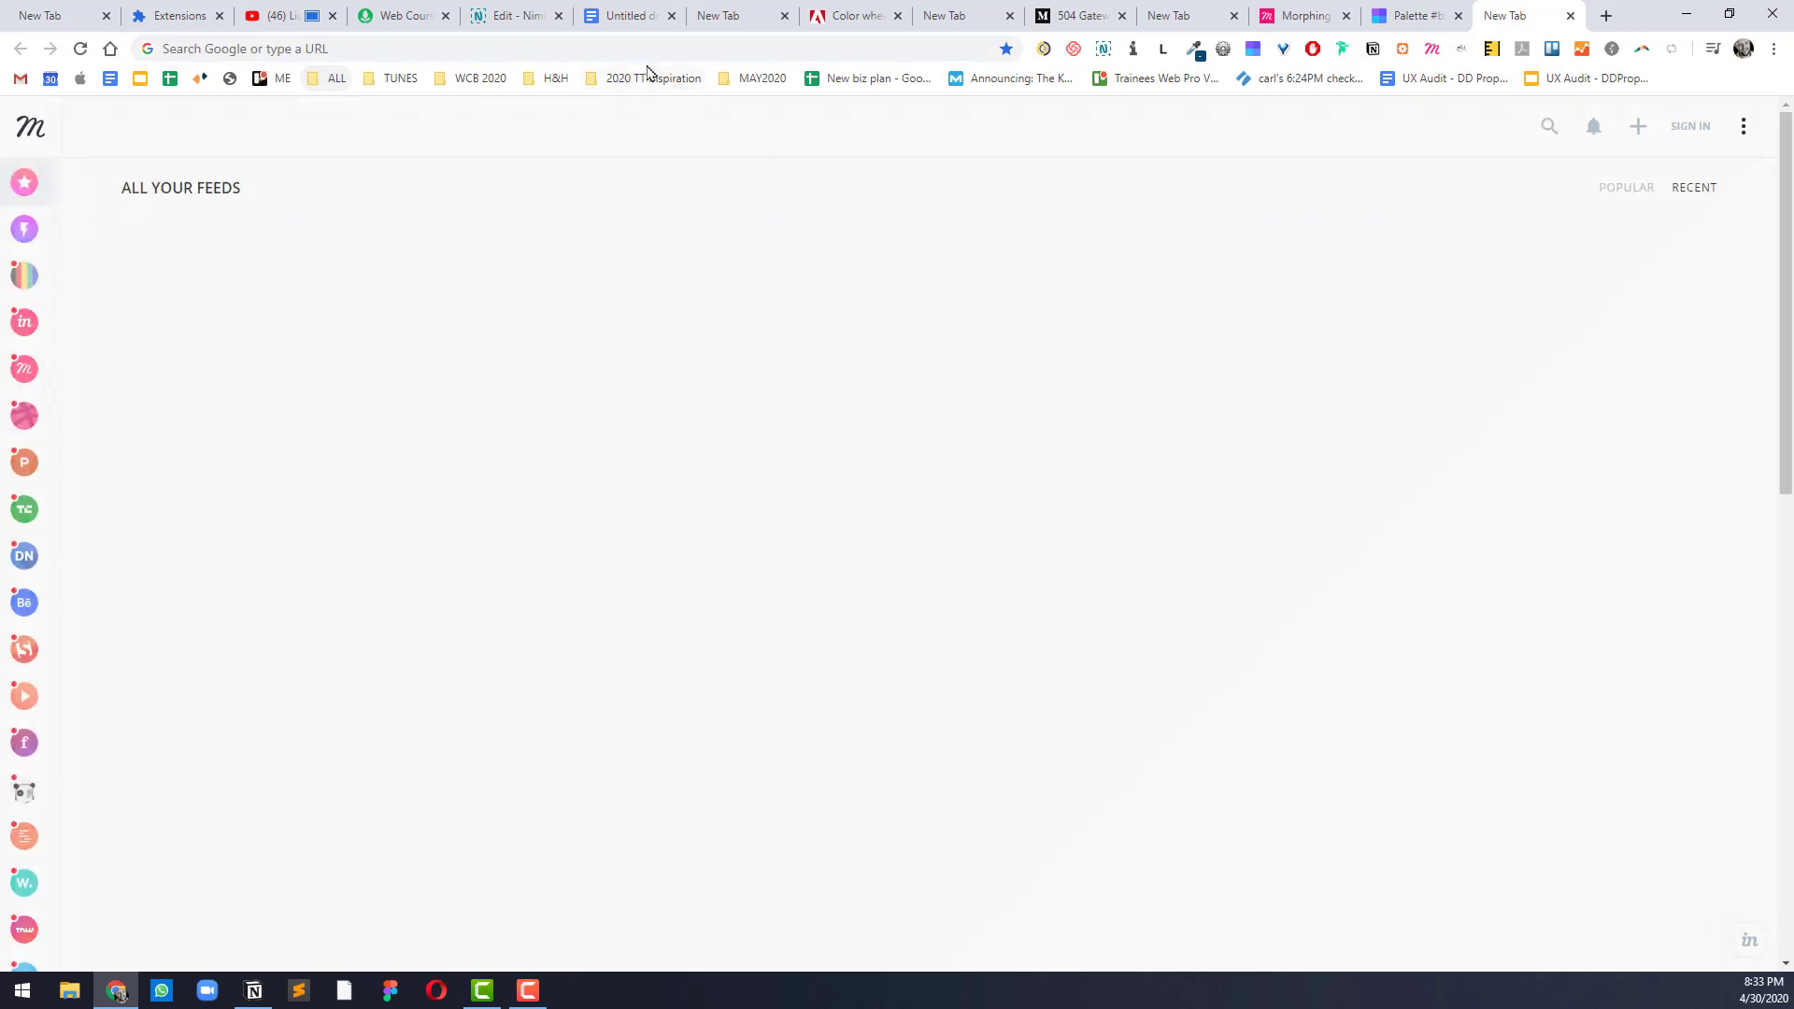
{"action": "left_click", "coordinate": [643, 78]}
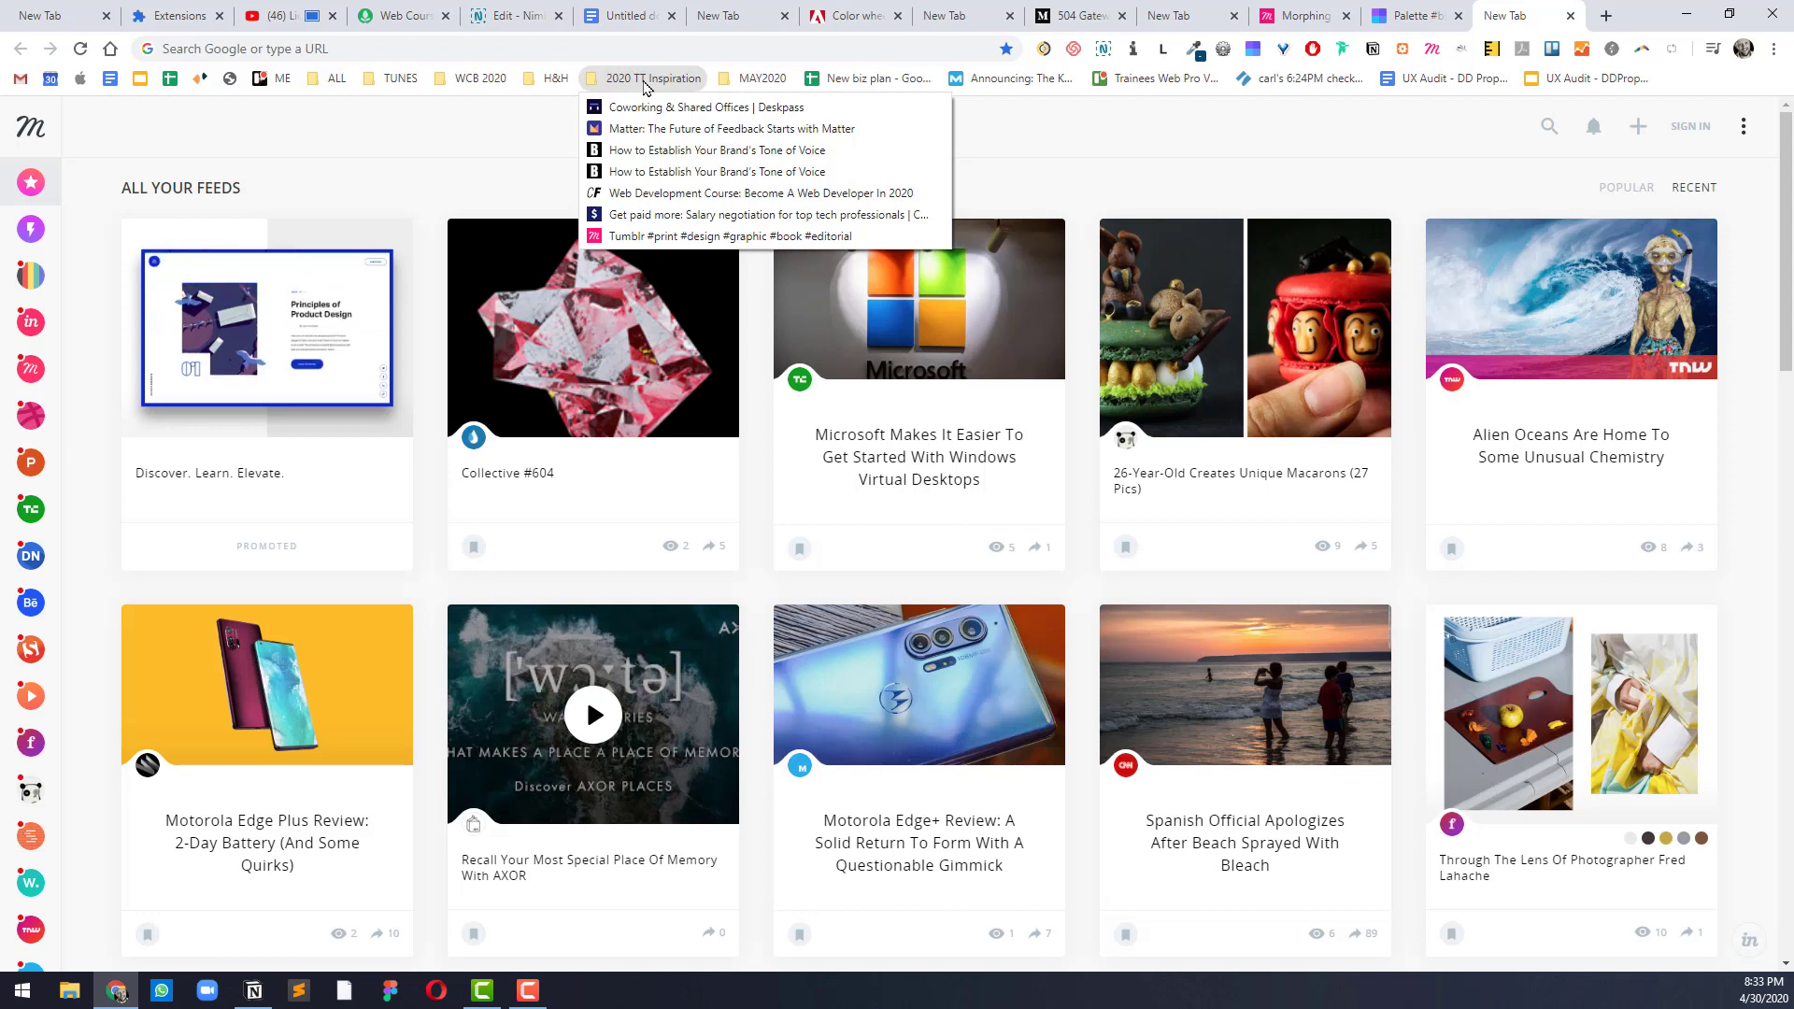
{"action": "right_click", "coordinate": [644, 83]}
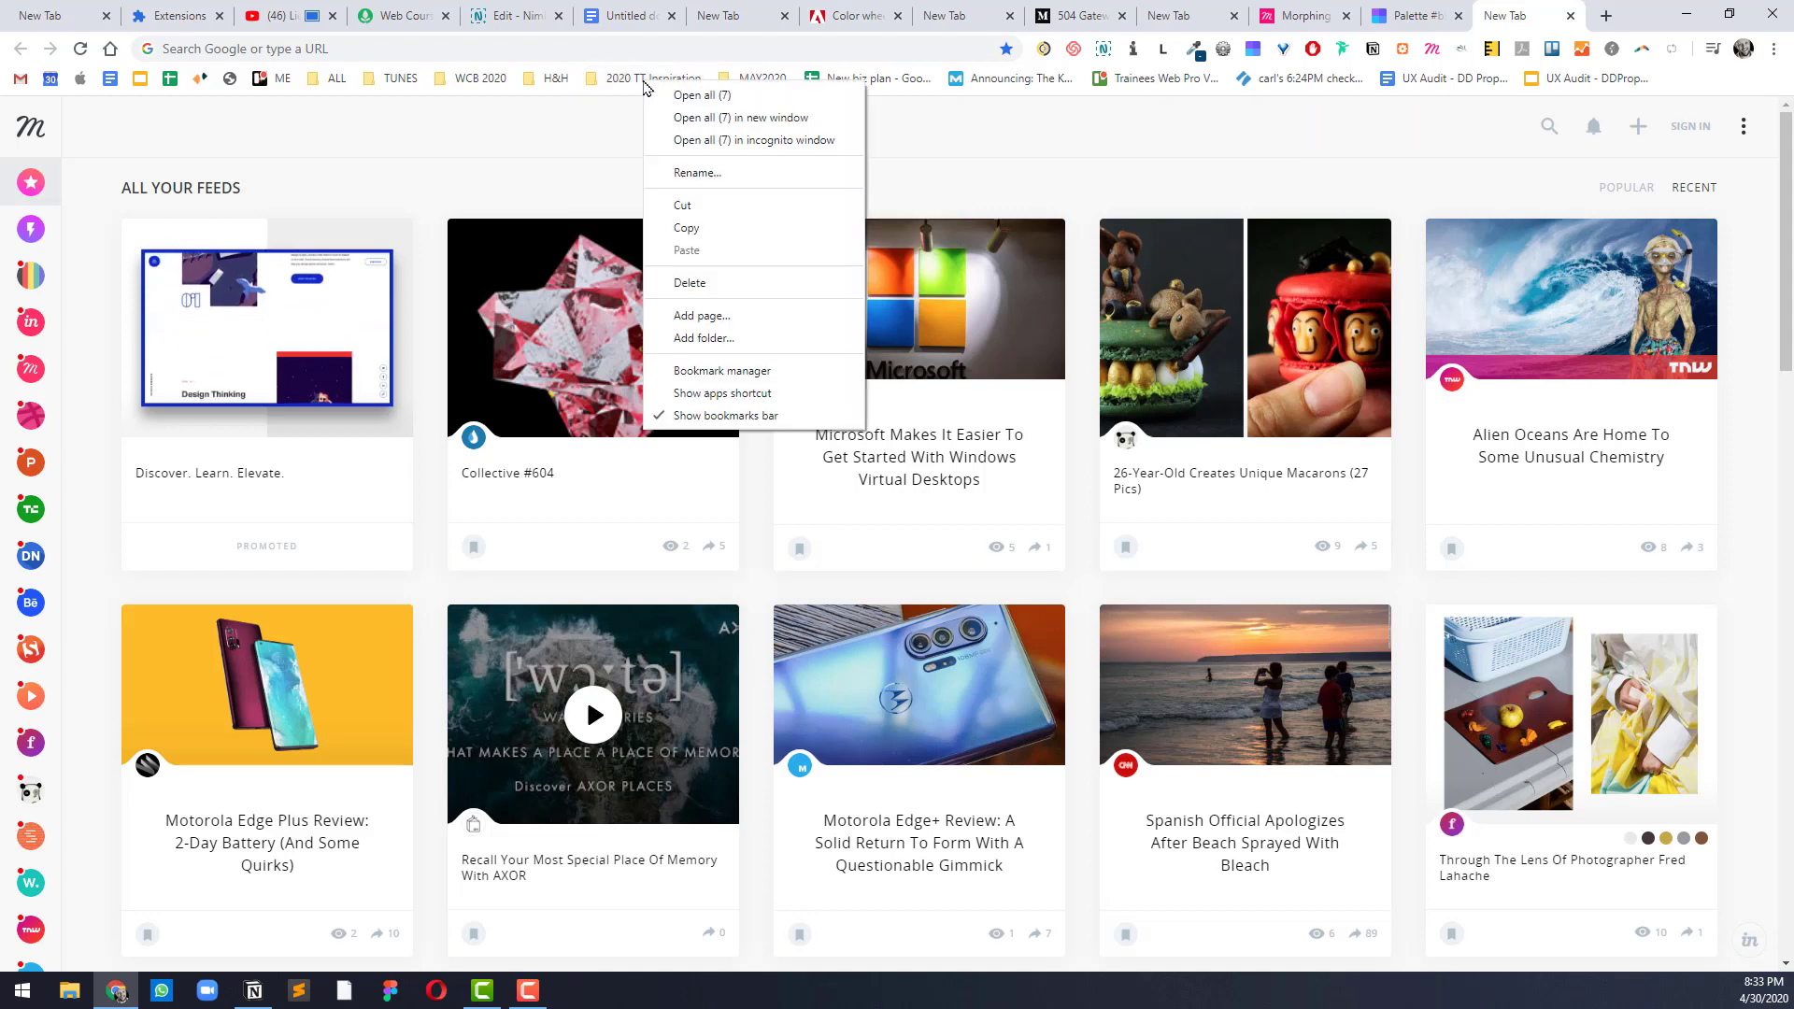
{"action": "left_click", "coordinate": [747, 103]}
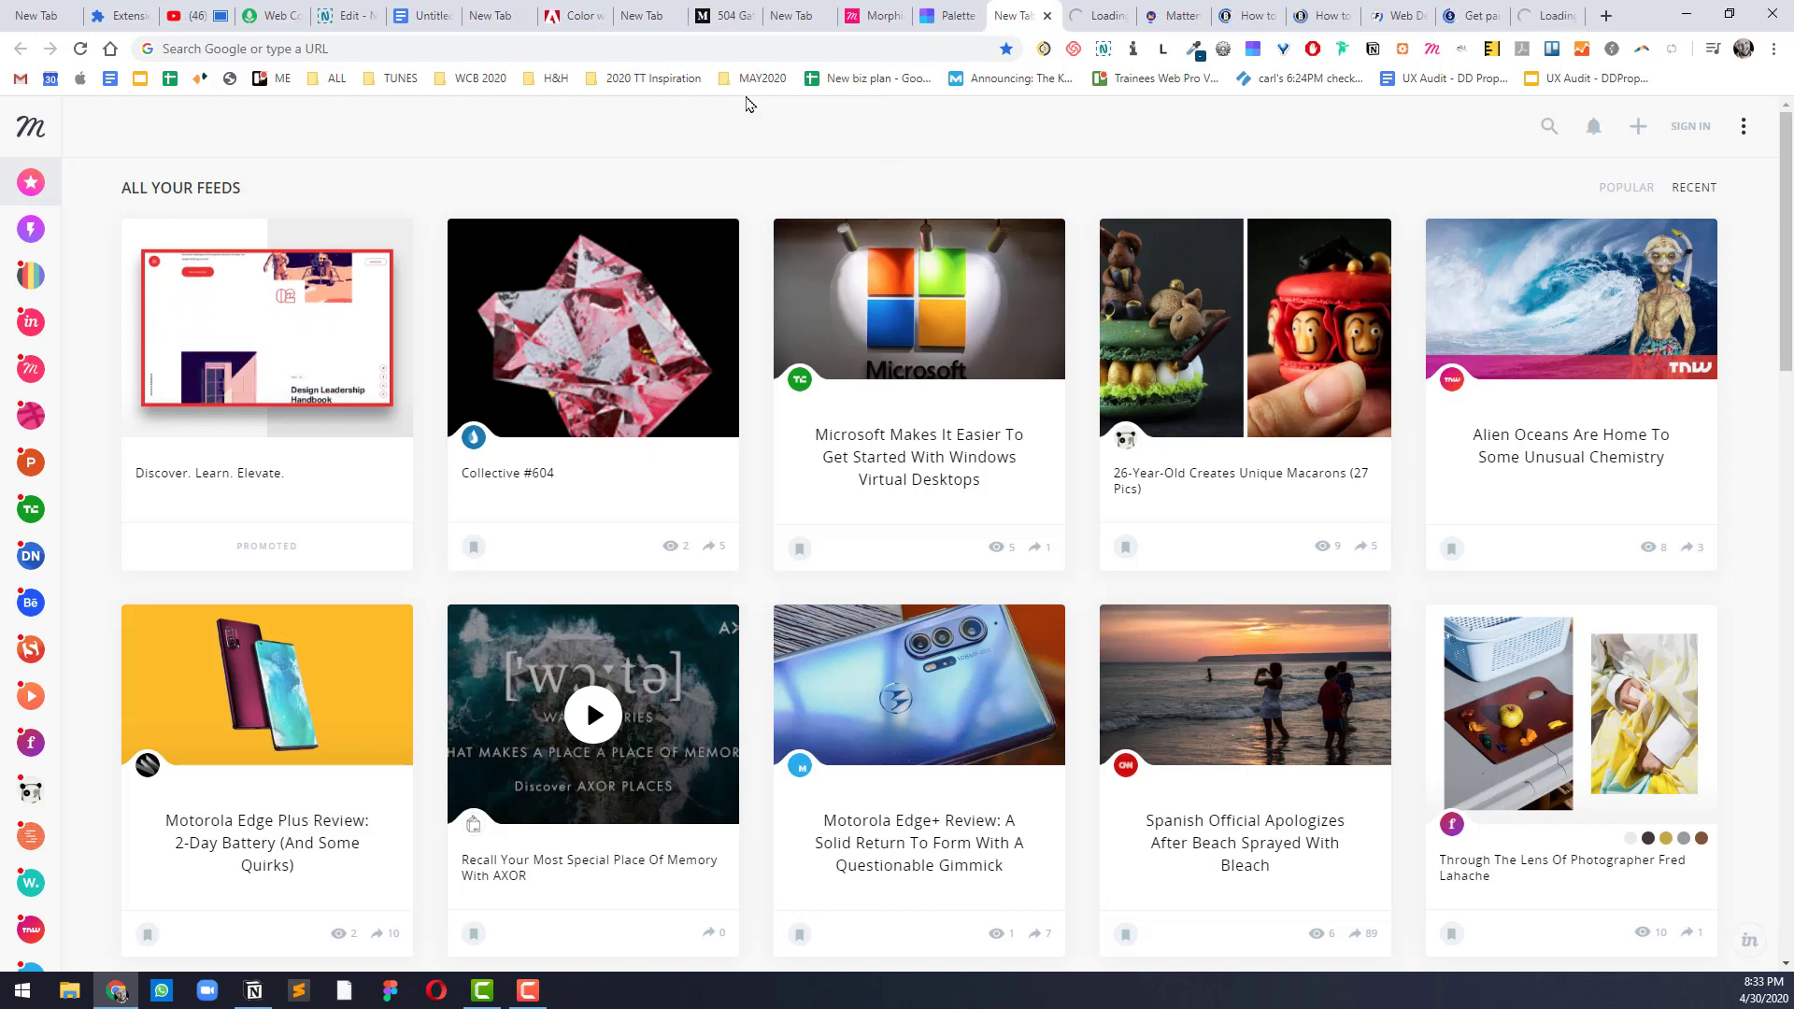
Step: View the Deskpass, Matter and brand tone of voice pages, and collect all open tabs into OneTab
{"action": "left_click", "coordinate": [1100, 15]}
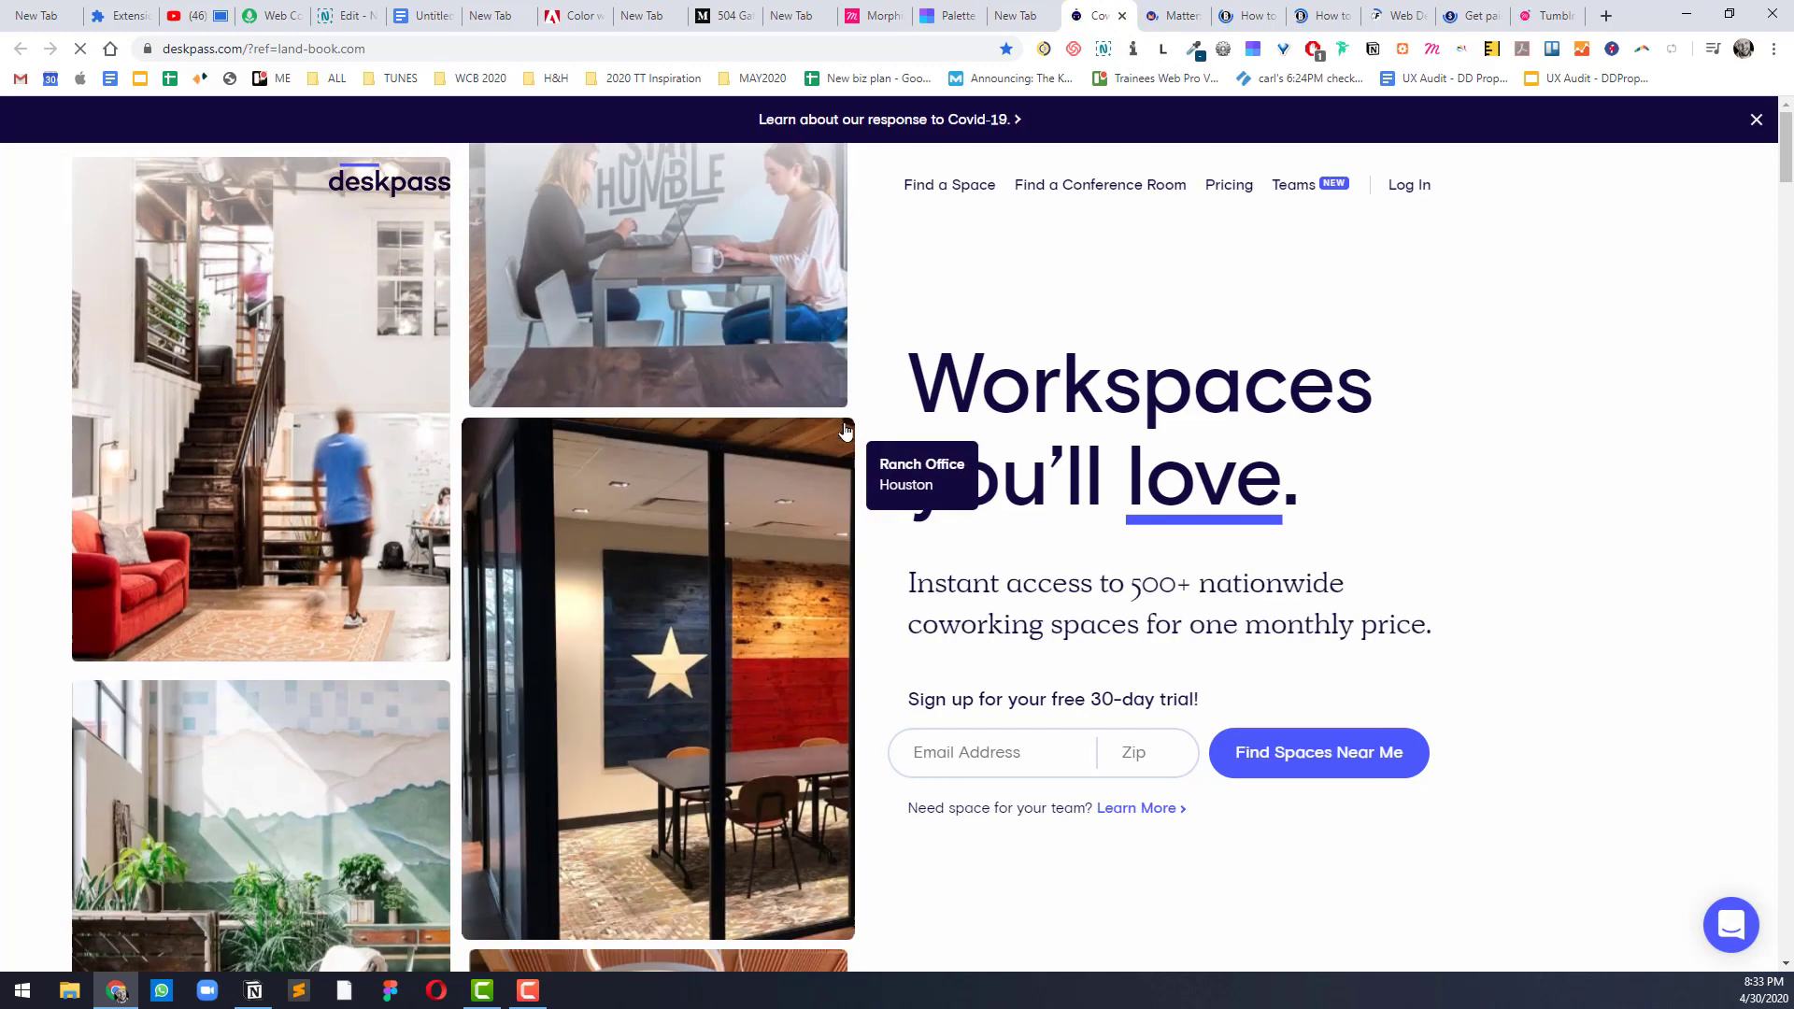
{"action": "key", "text": "ctrl+Tab"}
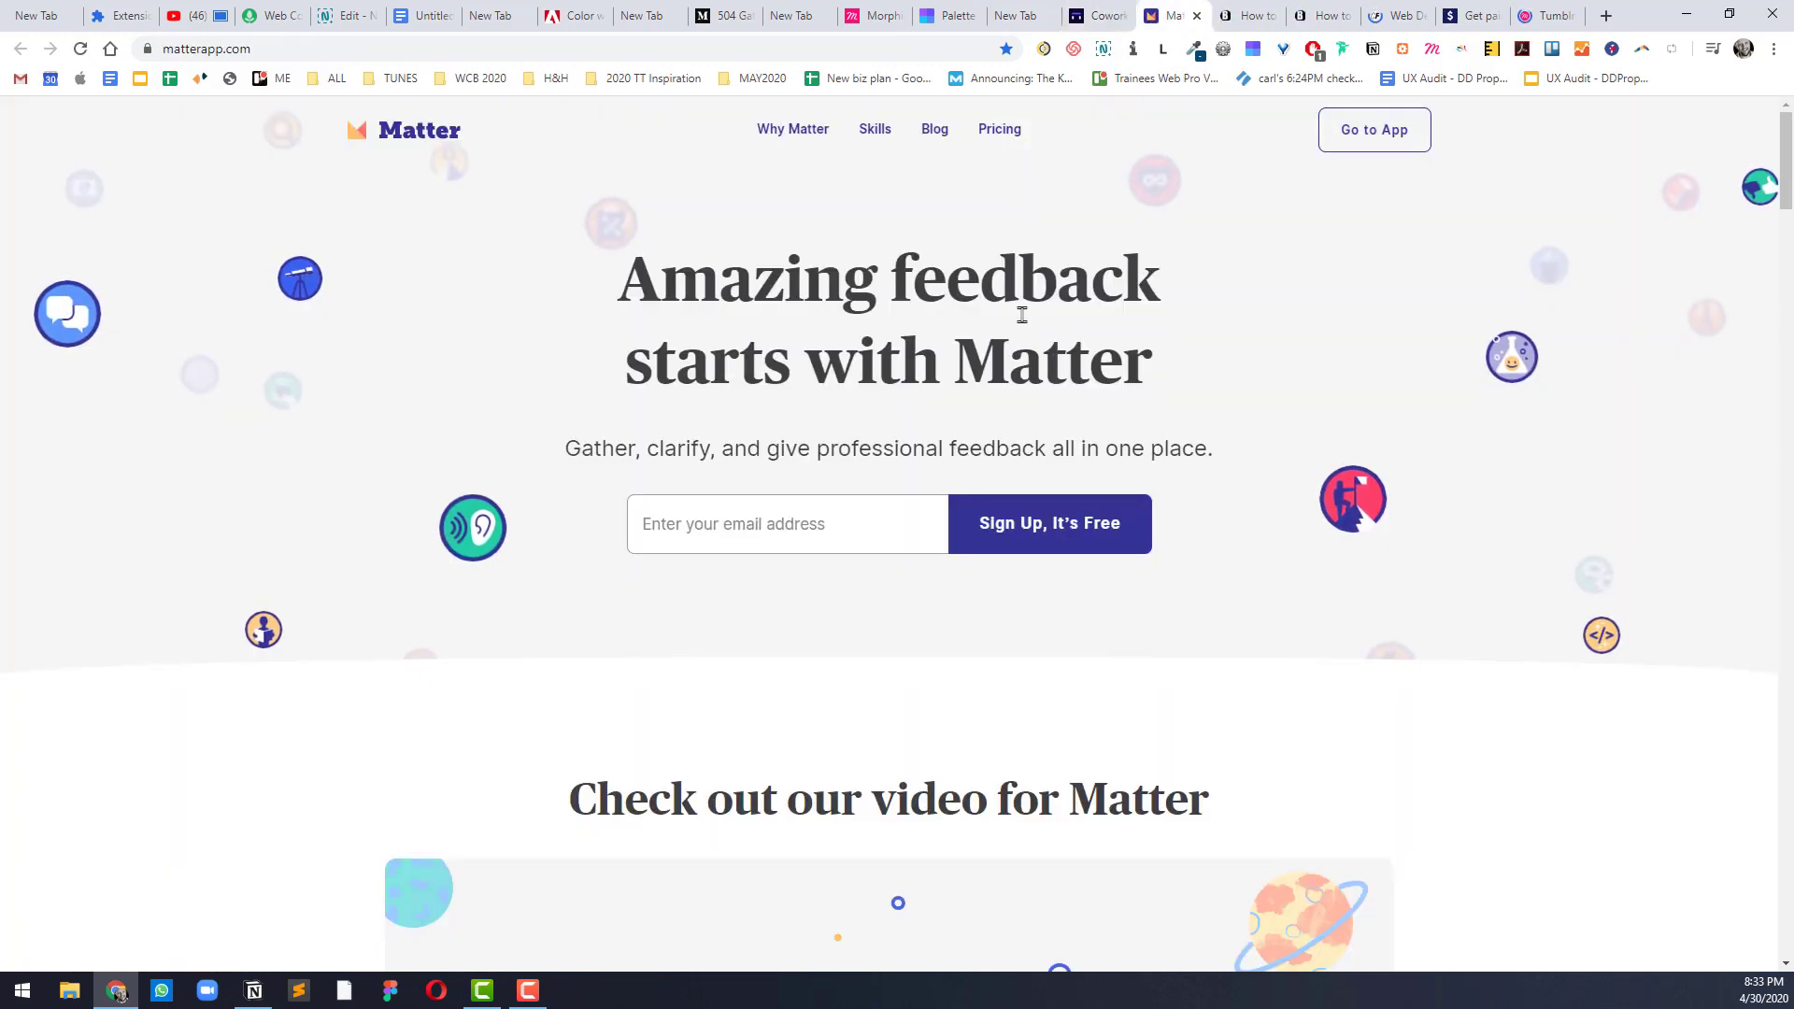
{"action": "key", "text": "ctrl+Tab"}
{"action": "key", "text": "ctrl+Tab"}
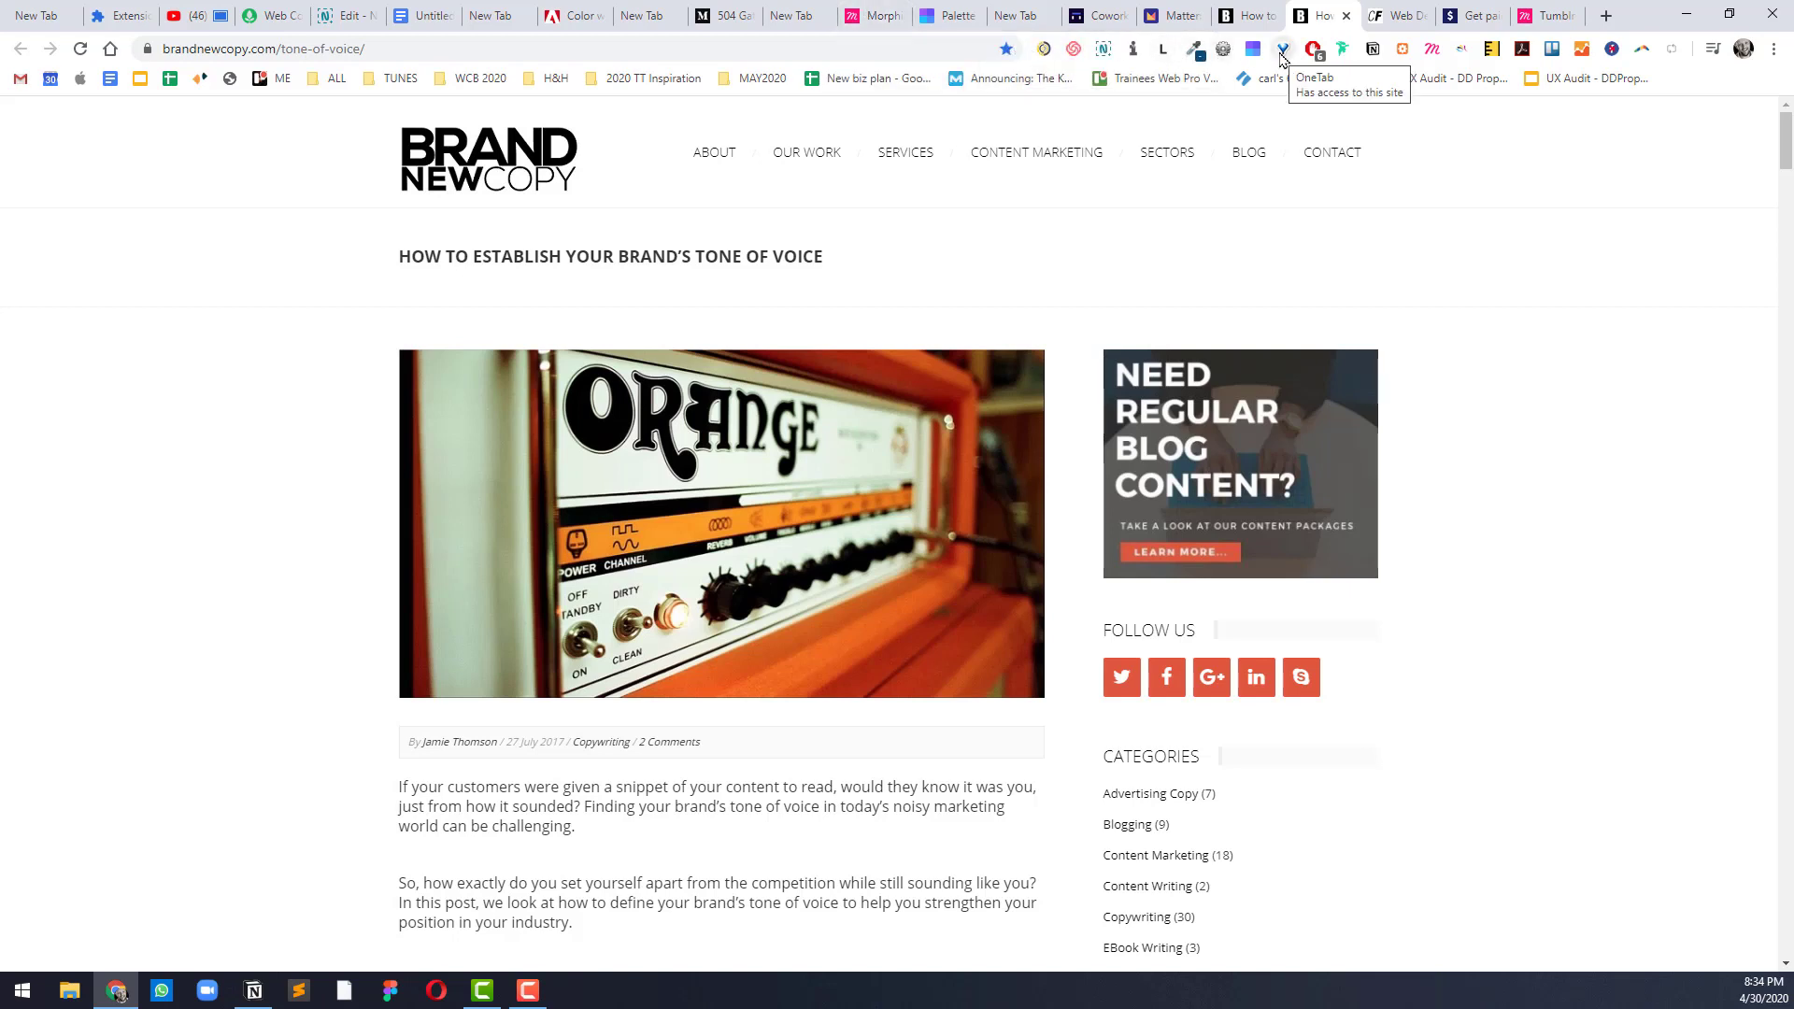
{"action": "left_click", "coordinate": [1281, 56]}
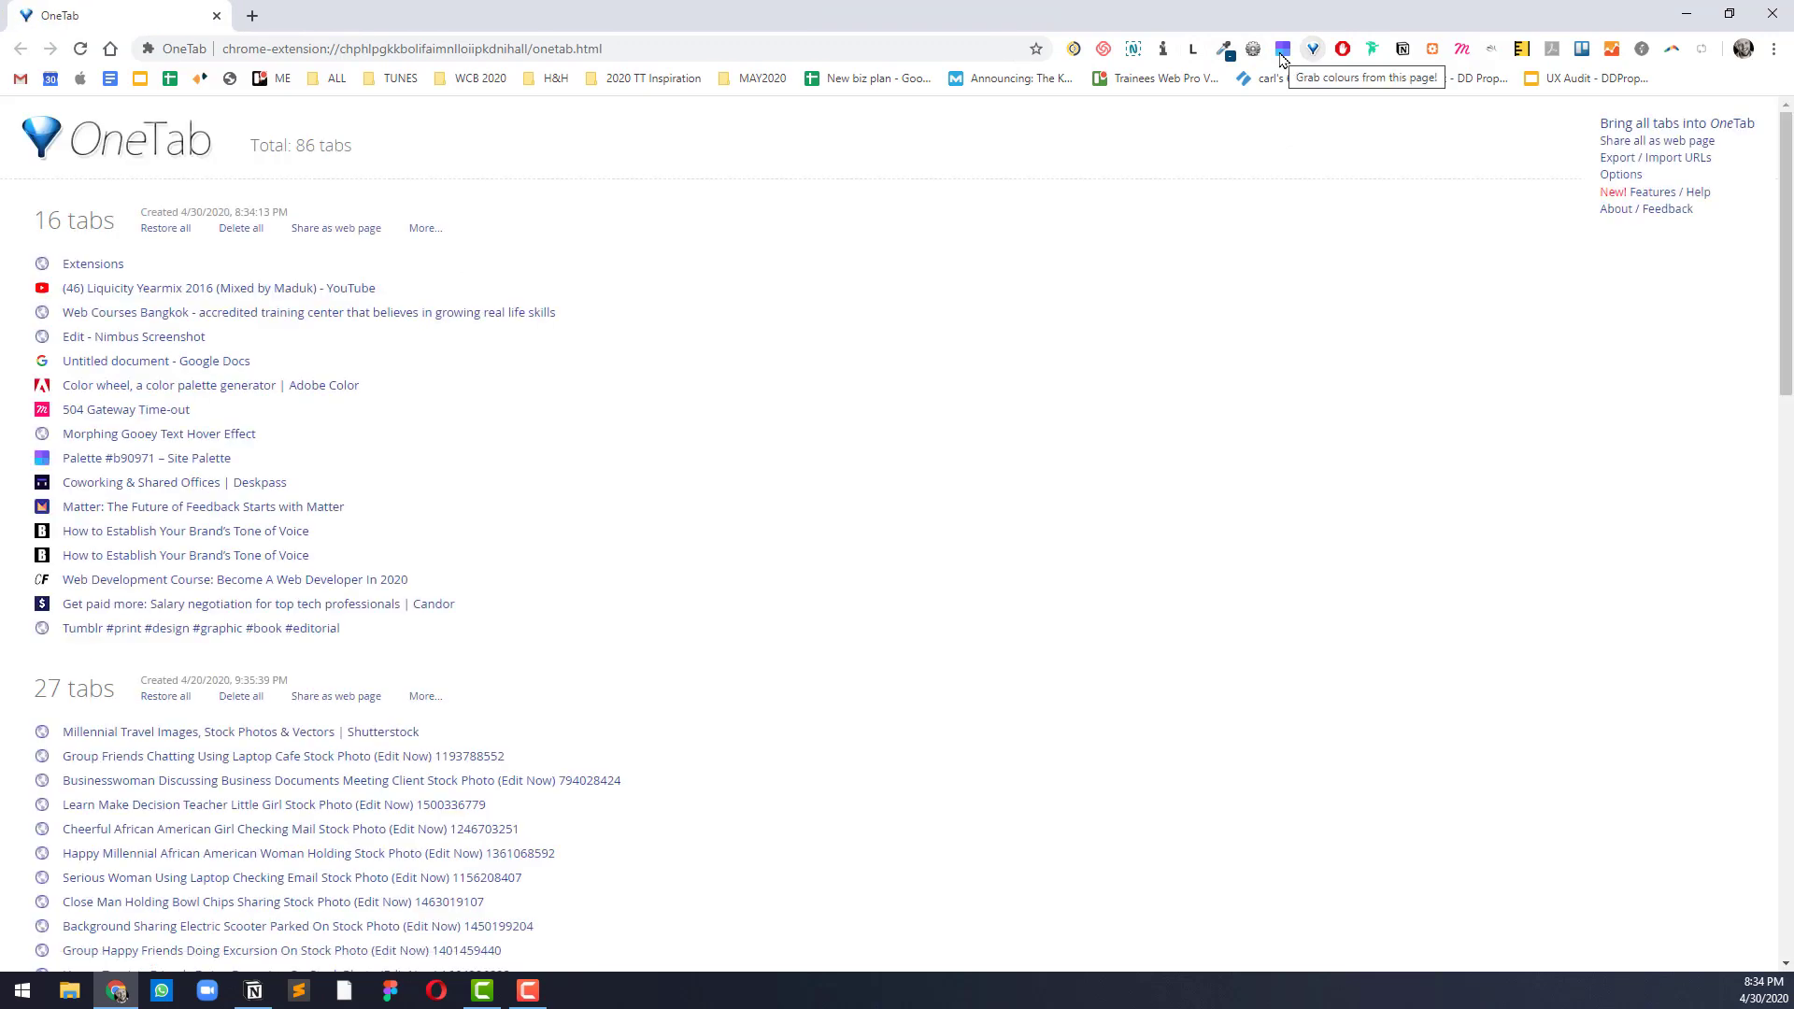
Step: Share the newest OneTab group as a web page and open its copied link in a new tab
{"action": "left_click", "coordinate": [348, 231]}
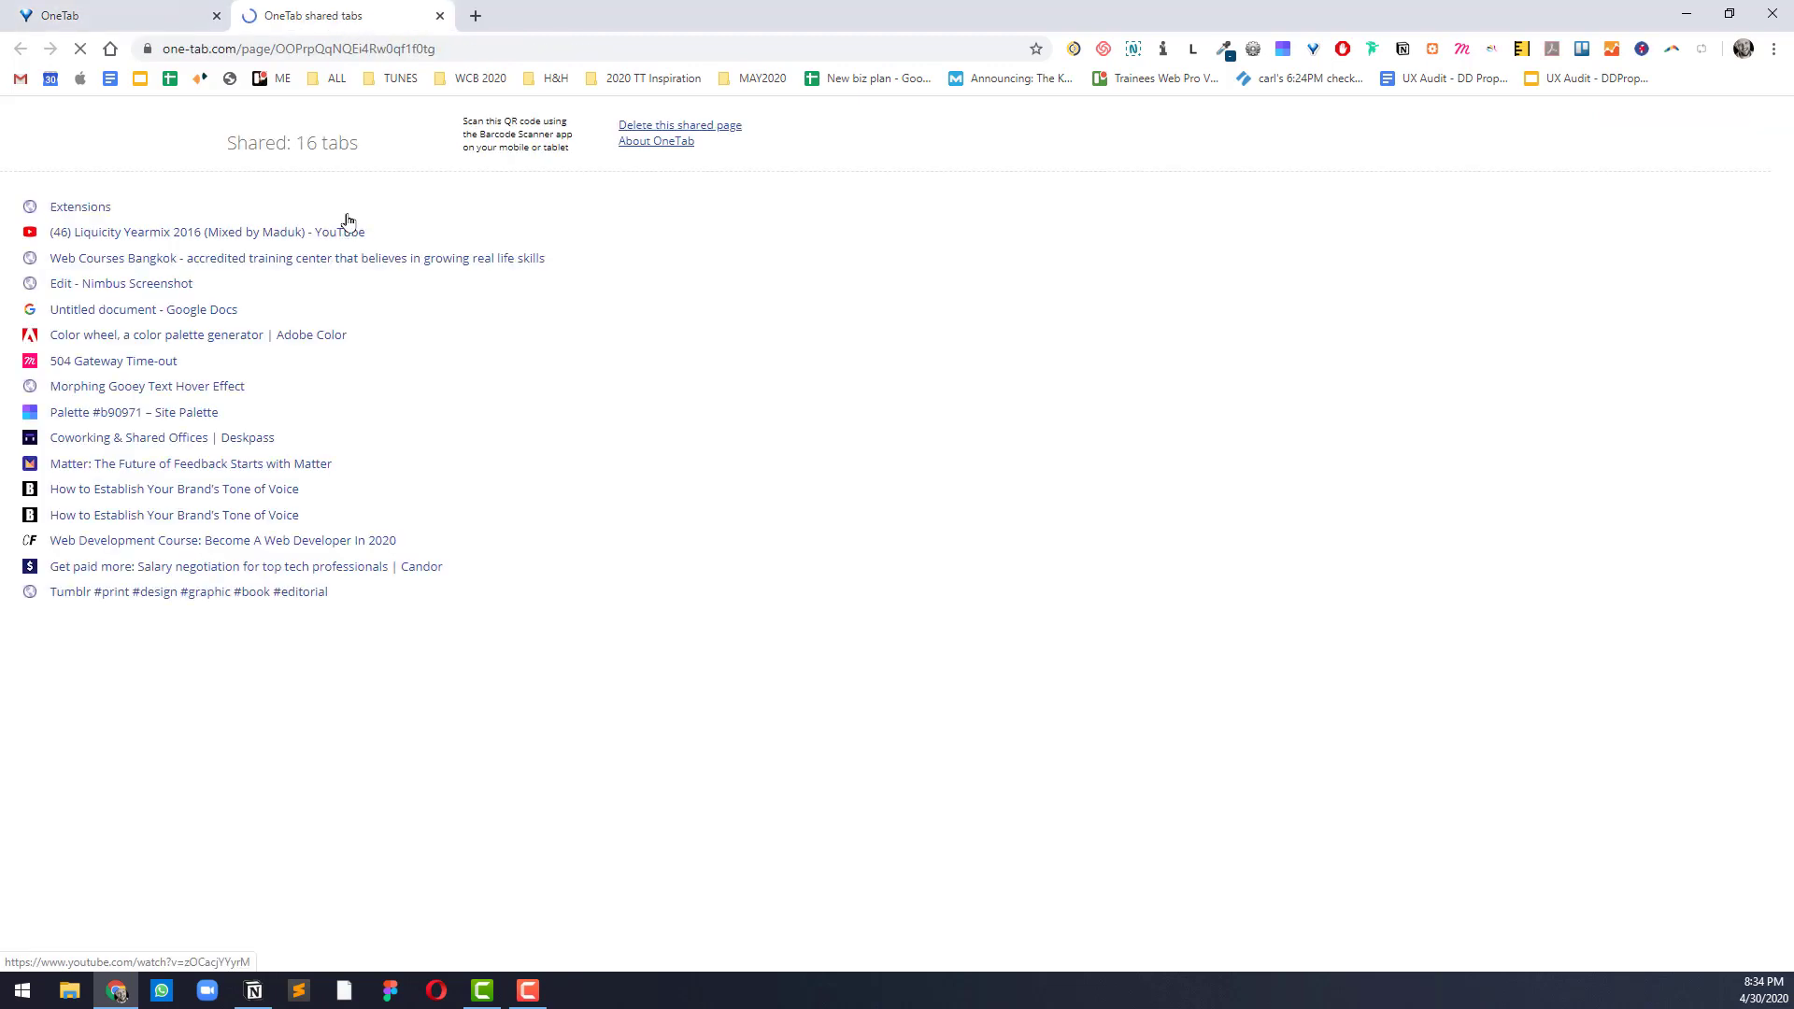
{"action": "left_click", "coordinate": [181, 50]}
{"action": "key", "text": "ctrl+c"}
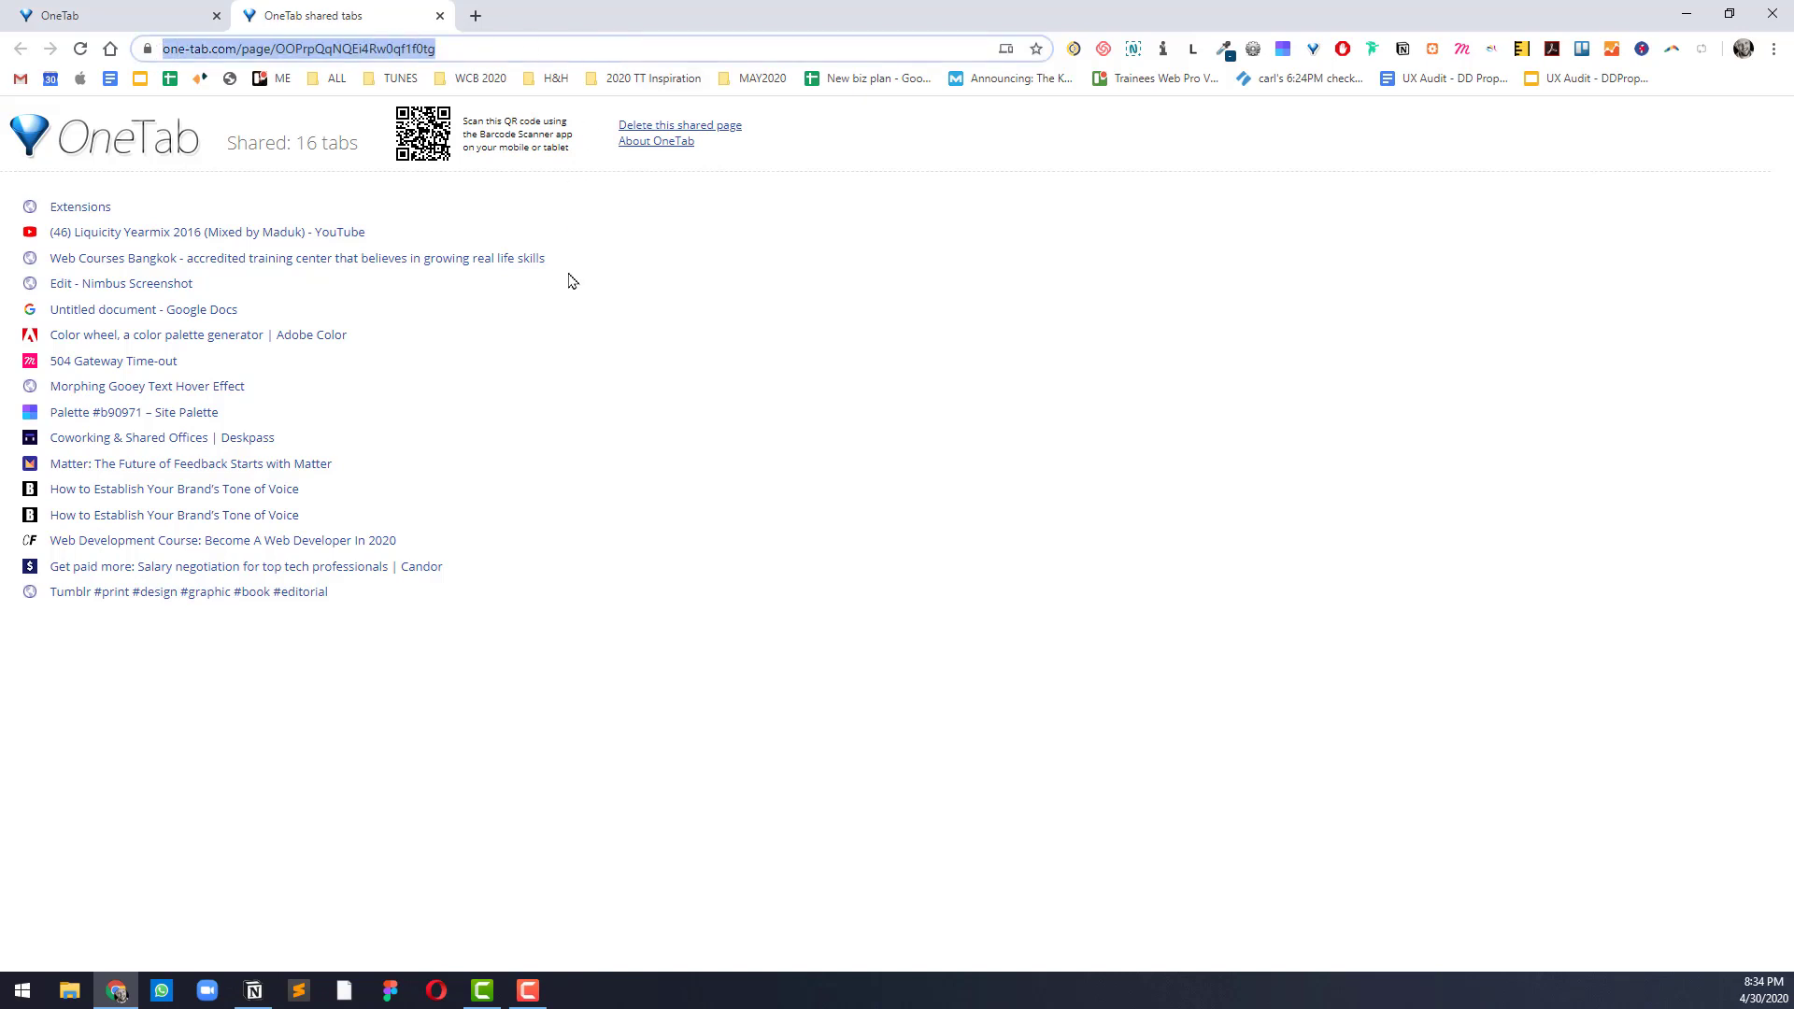
{"action": "key", "text": "ctrl+t"}
{"action": "key", "text": "ctrl+v"}
{"action": "key", "text": "Return"}
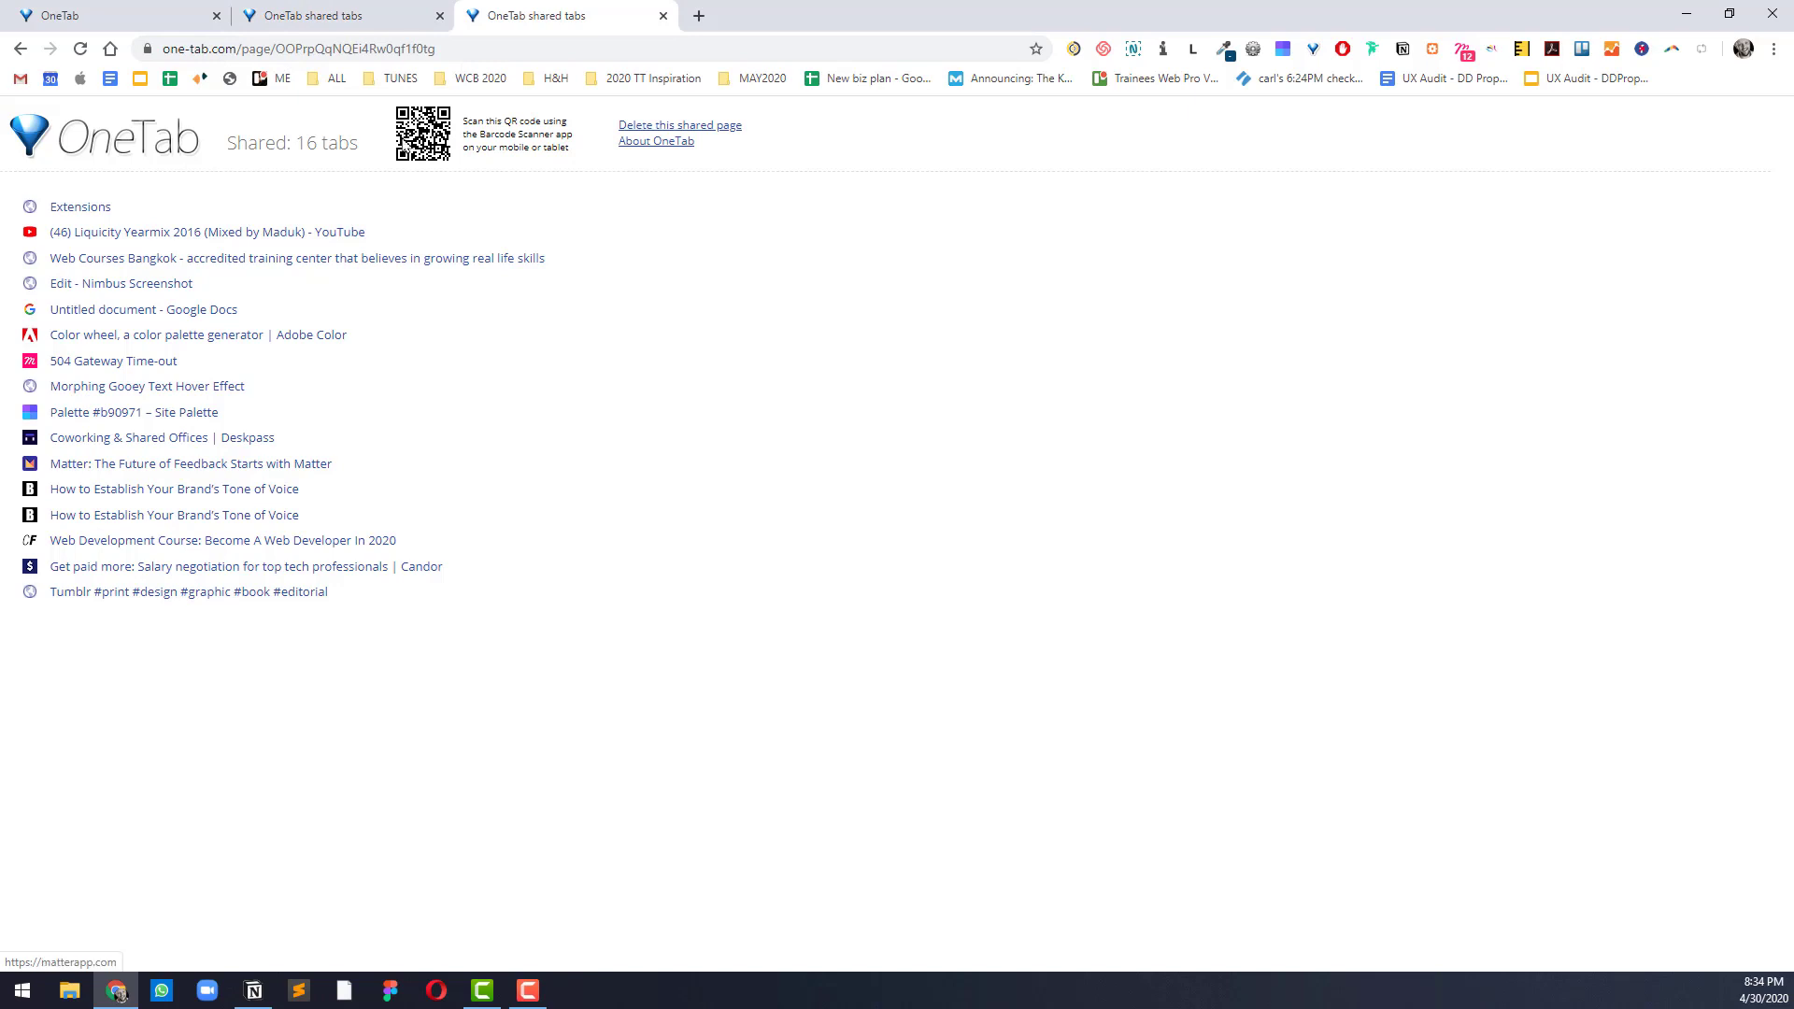
Step: Restore all tabs of the newest group saved in OneTab
{"action": "left_click", "coordinate": [345, 15]}
{"action": "left_click", "coordinate": [164, 10]}
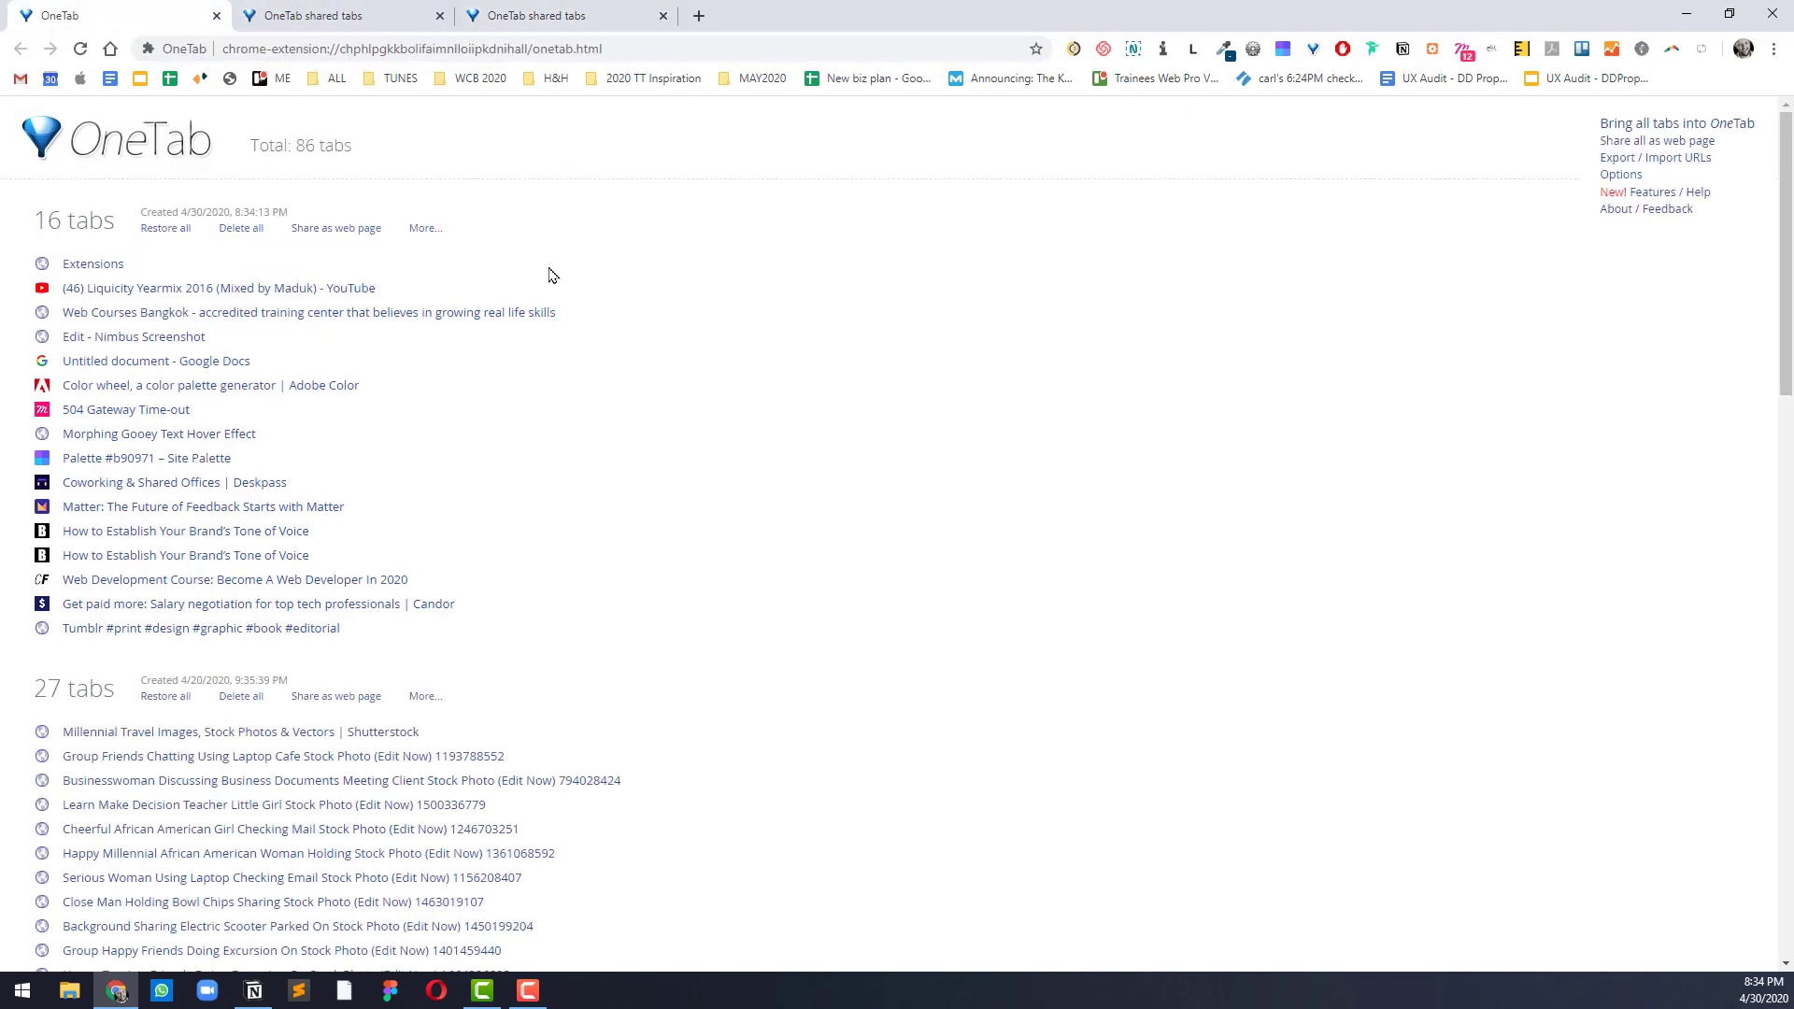
{"action": "left_click", "coordinate": [160, 231]}
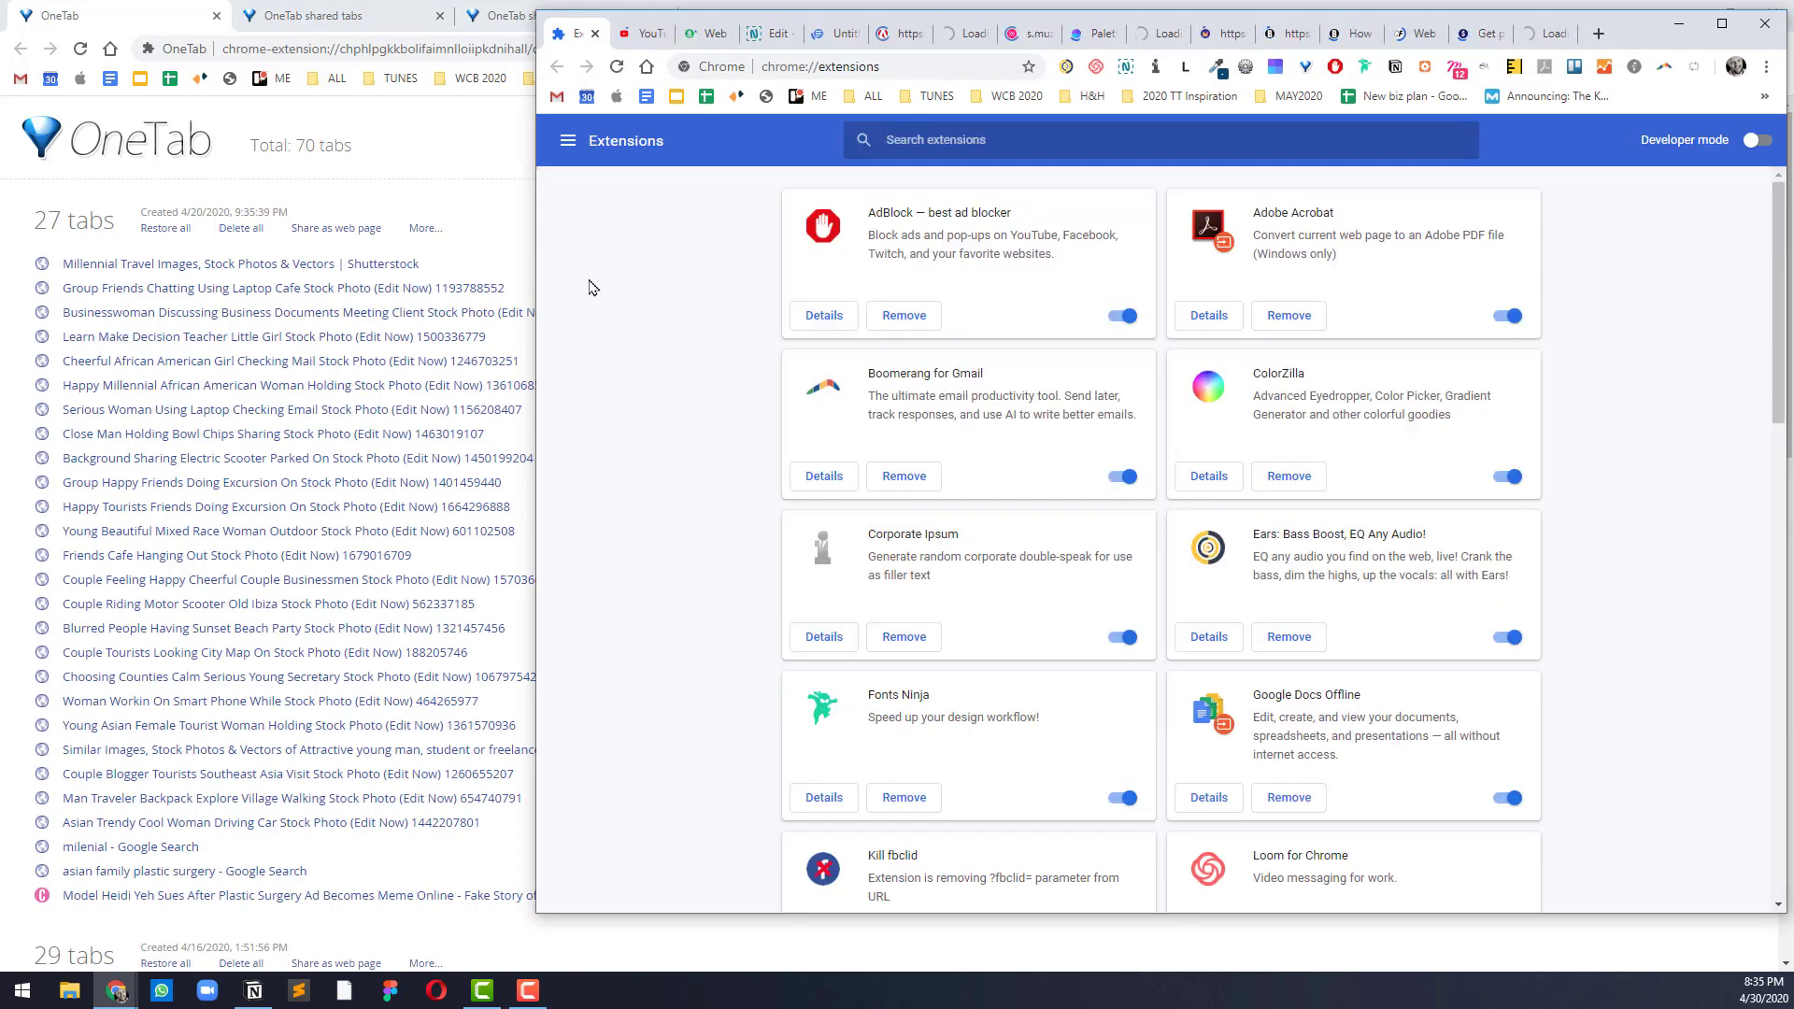
Step: Close the window holding the restored tabs and return to the shared OneTab page
{"action": "left_click", "coordinate": [1764, 22]}
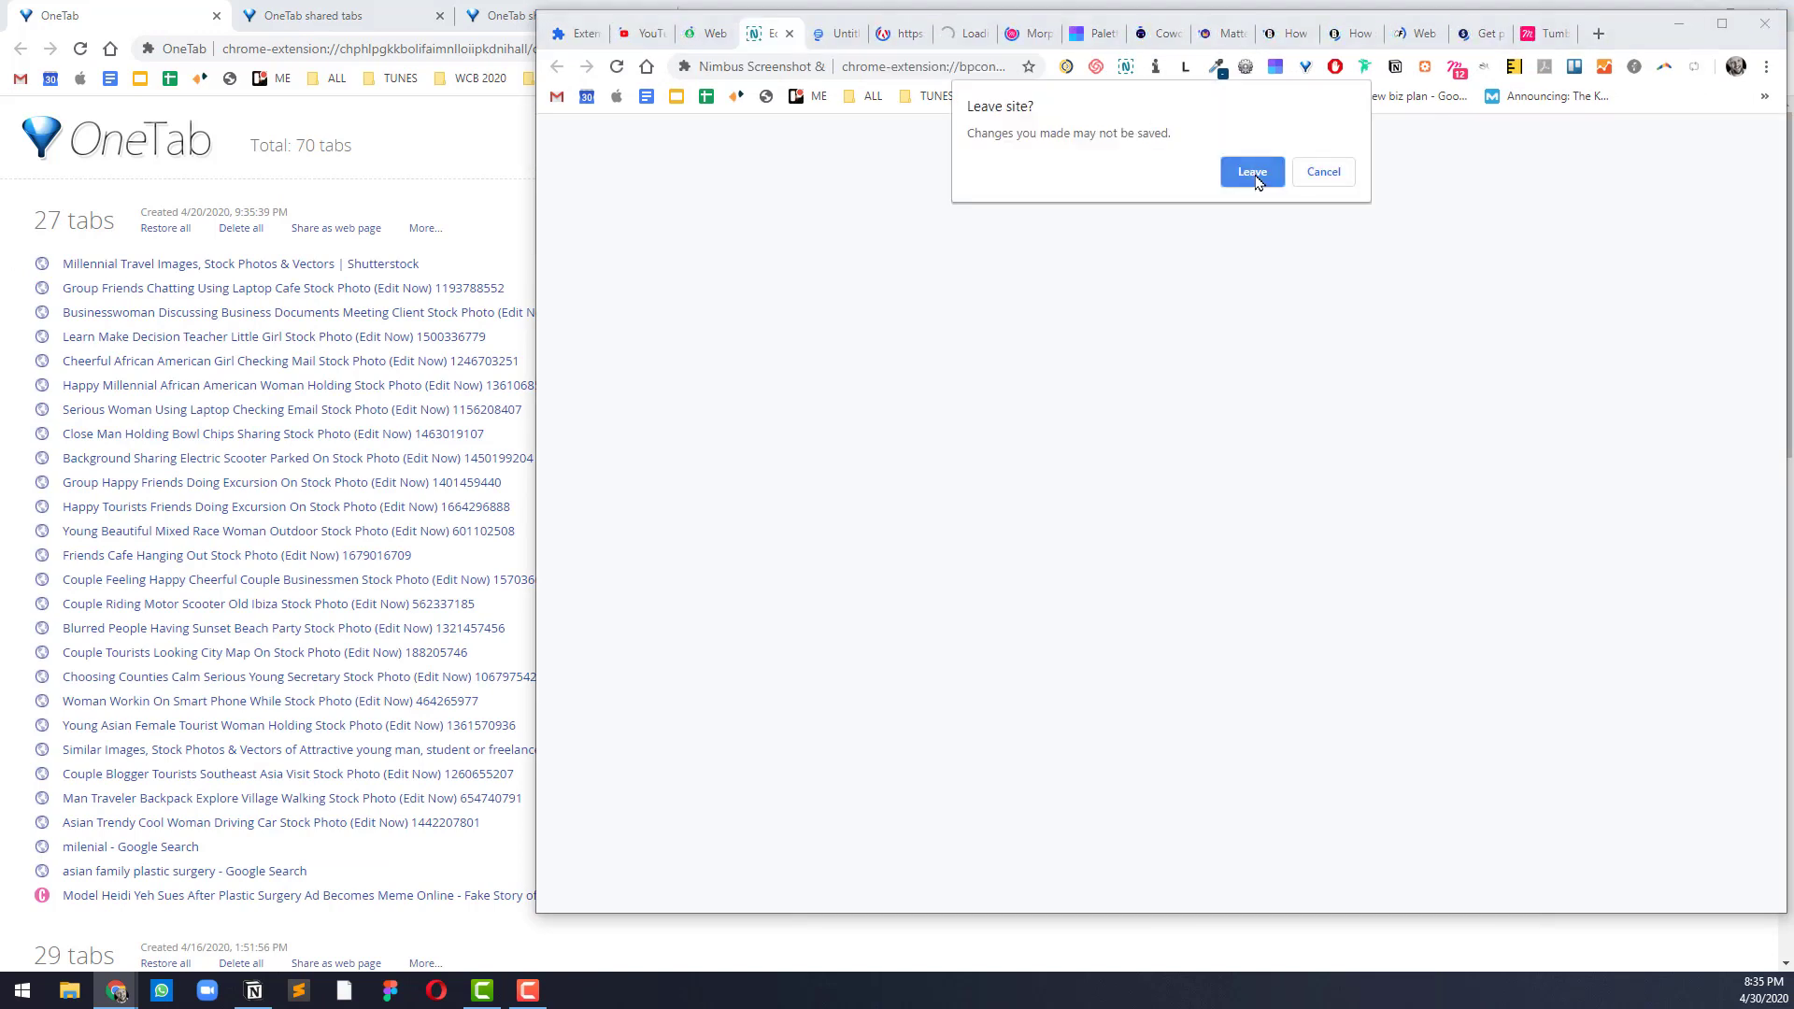
{"action": "left_click", "coordinate": [1305, 176]}
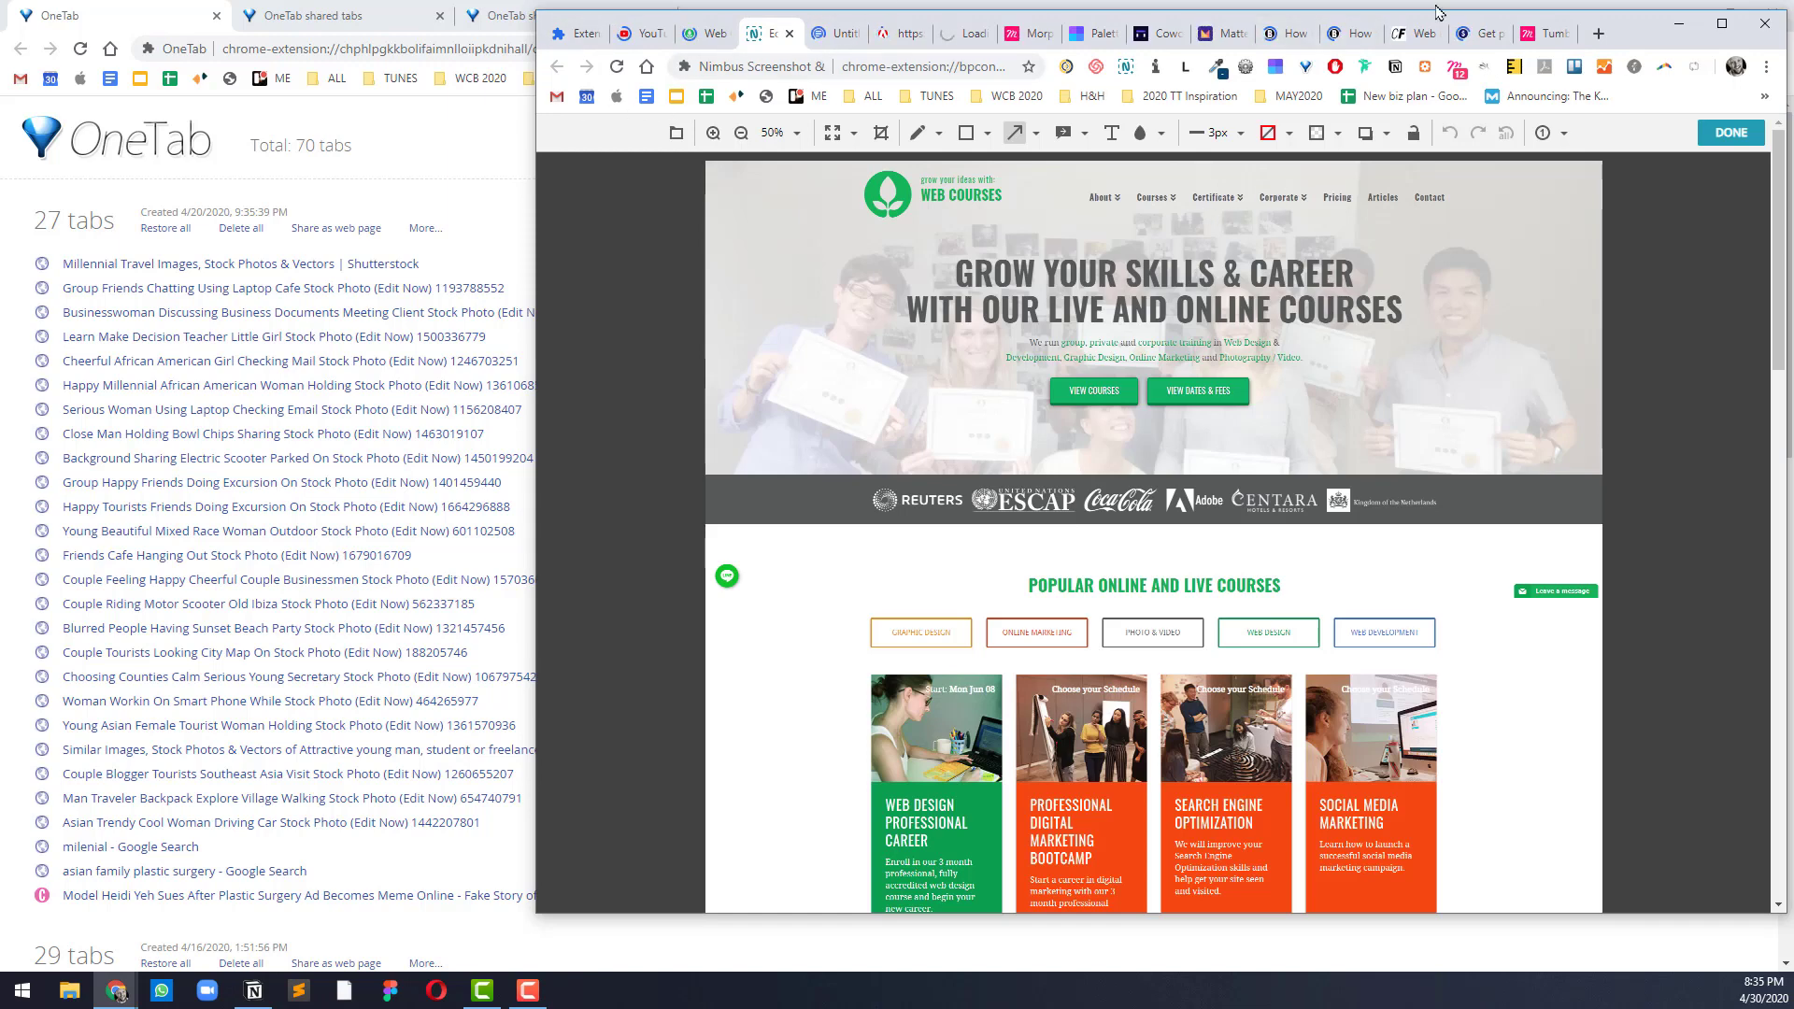
{"action": "left_click", "coordinate": [1764, 21]}
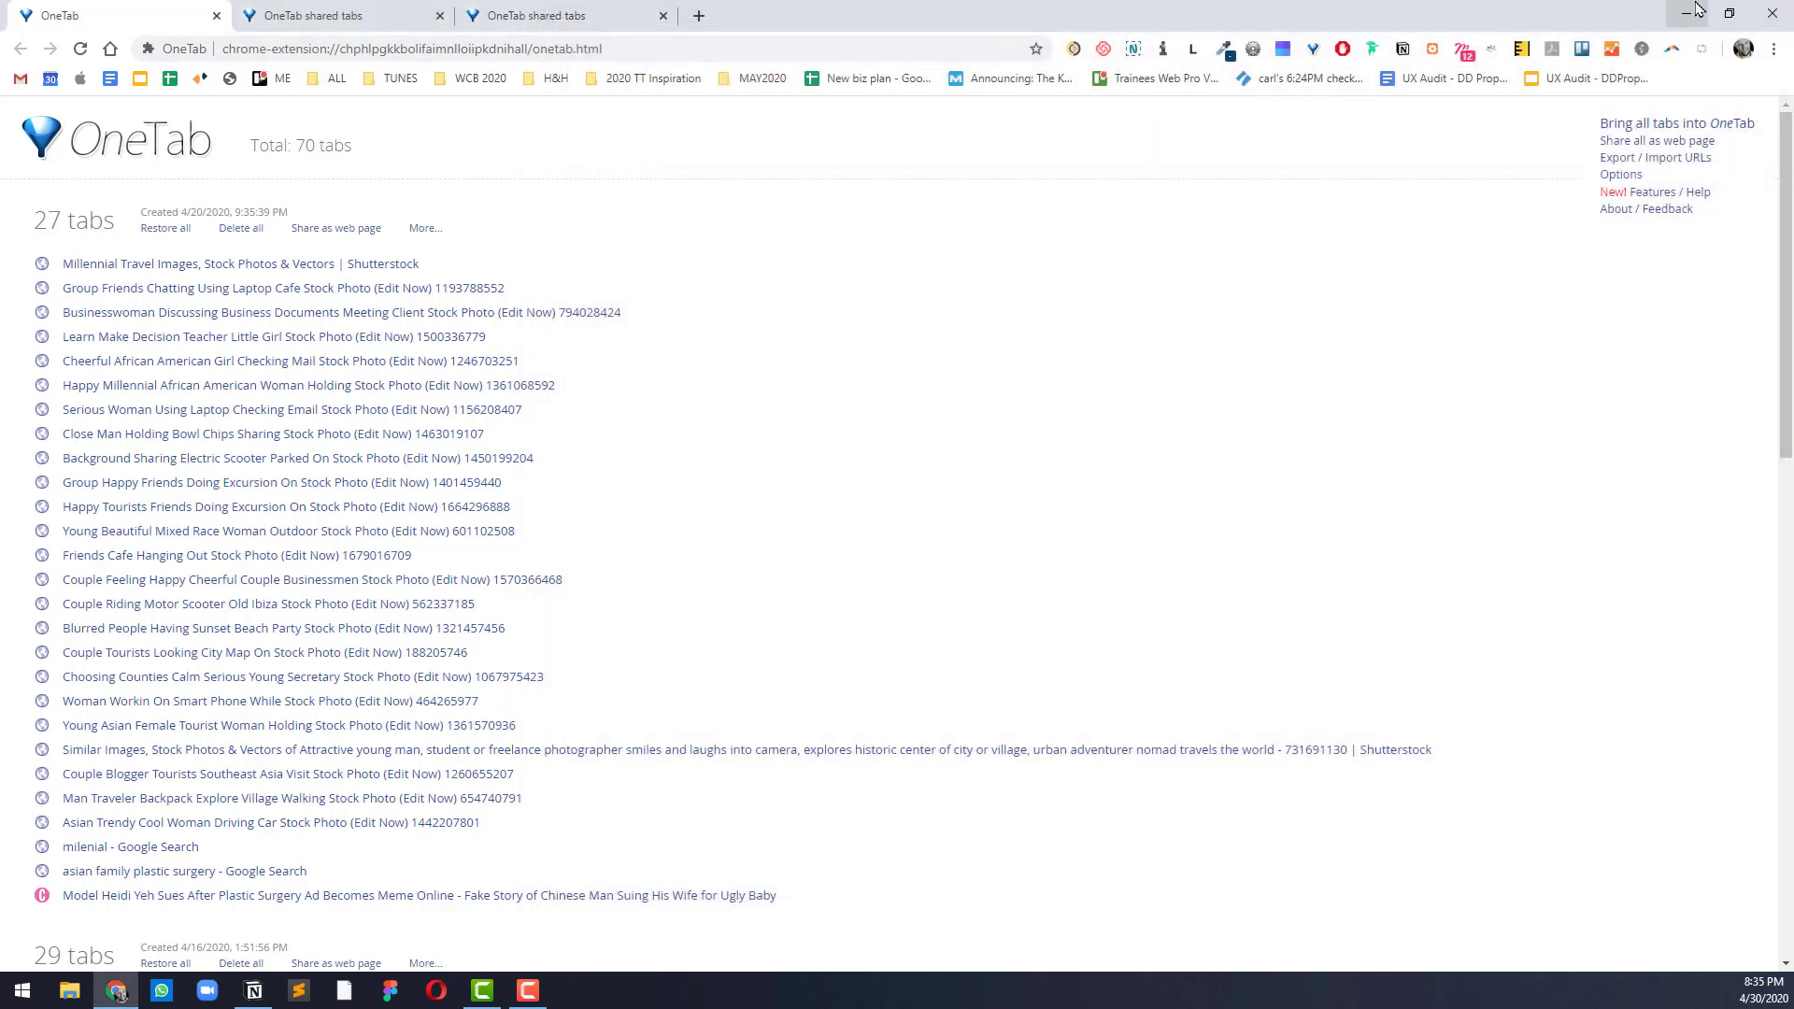
{"action": "left_click", "coordinate": [635, 26]}
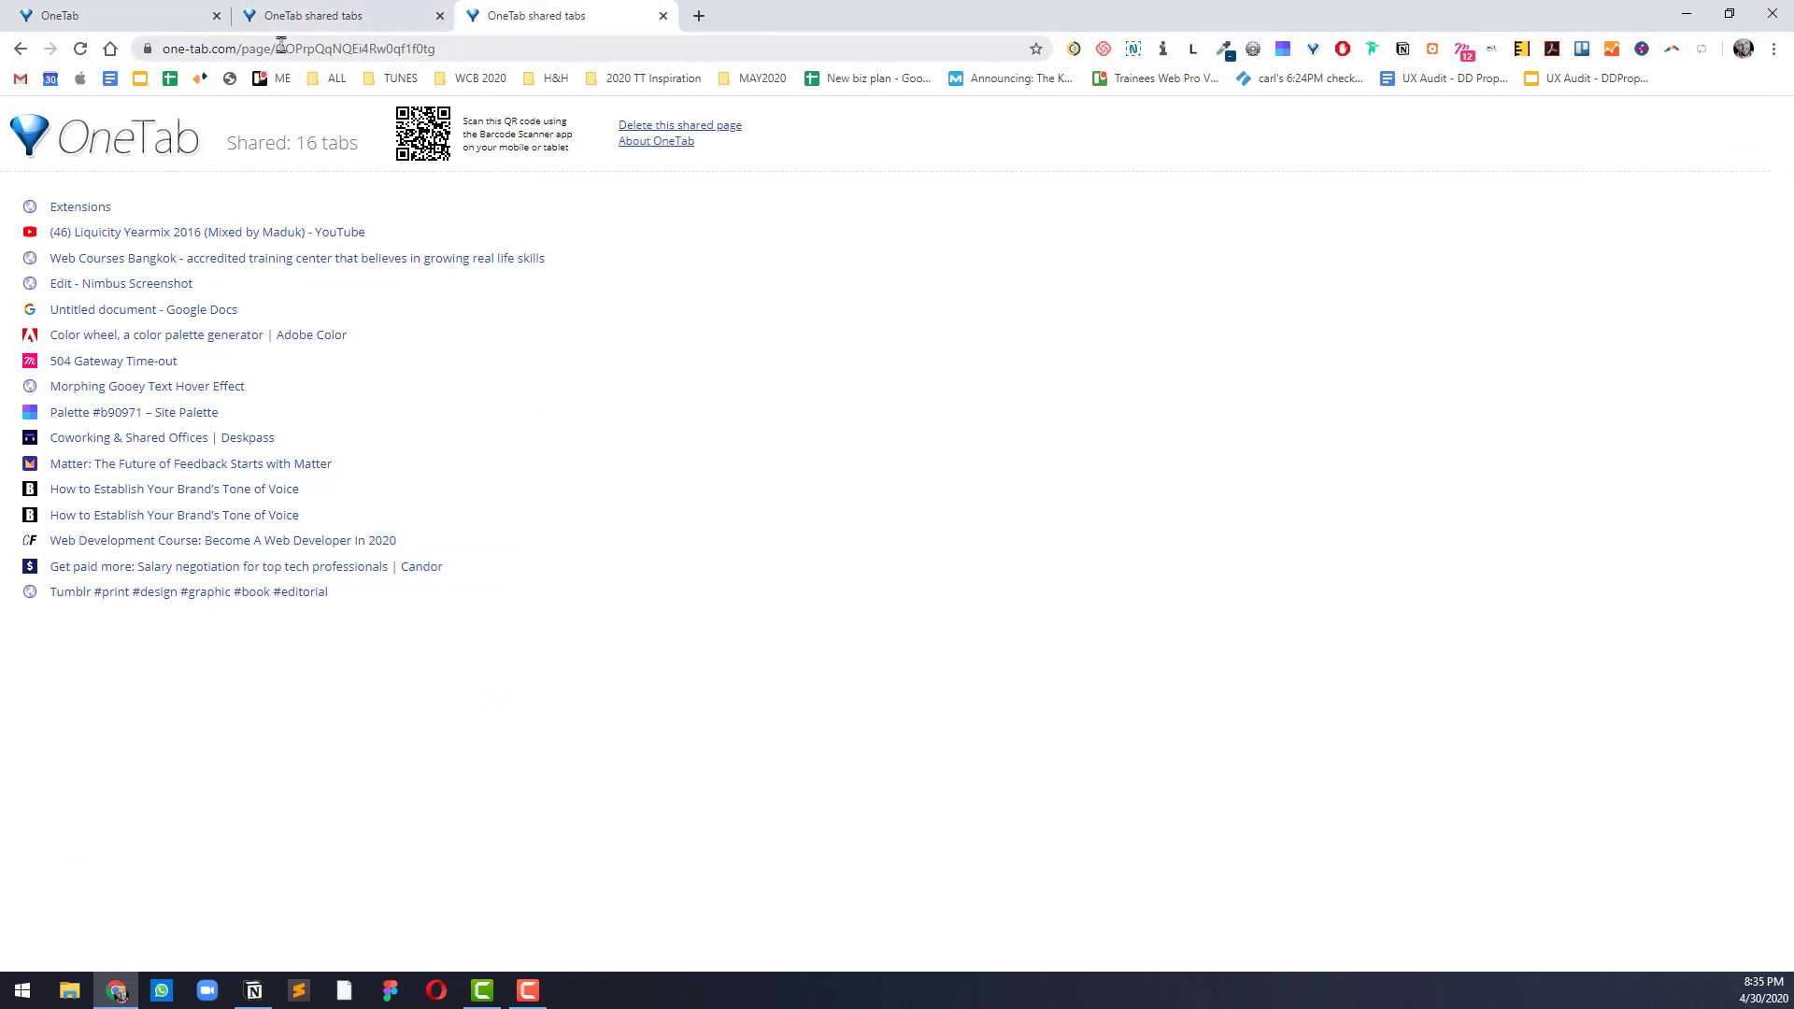
Step: View the AdBlock extension's options from a new tab and dismiss them
{"action": "key", "text": "ctrl+t"}
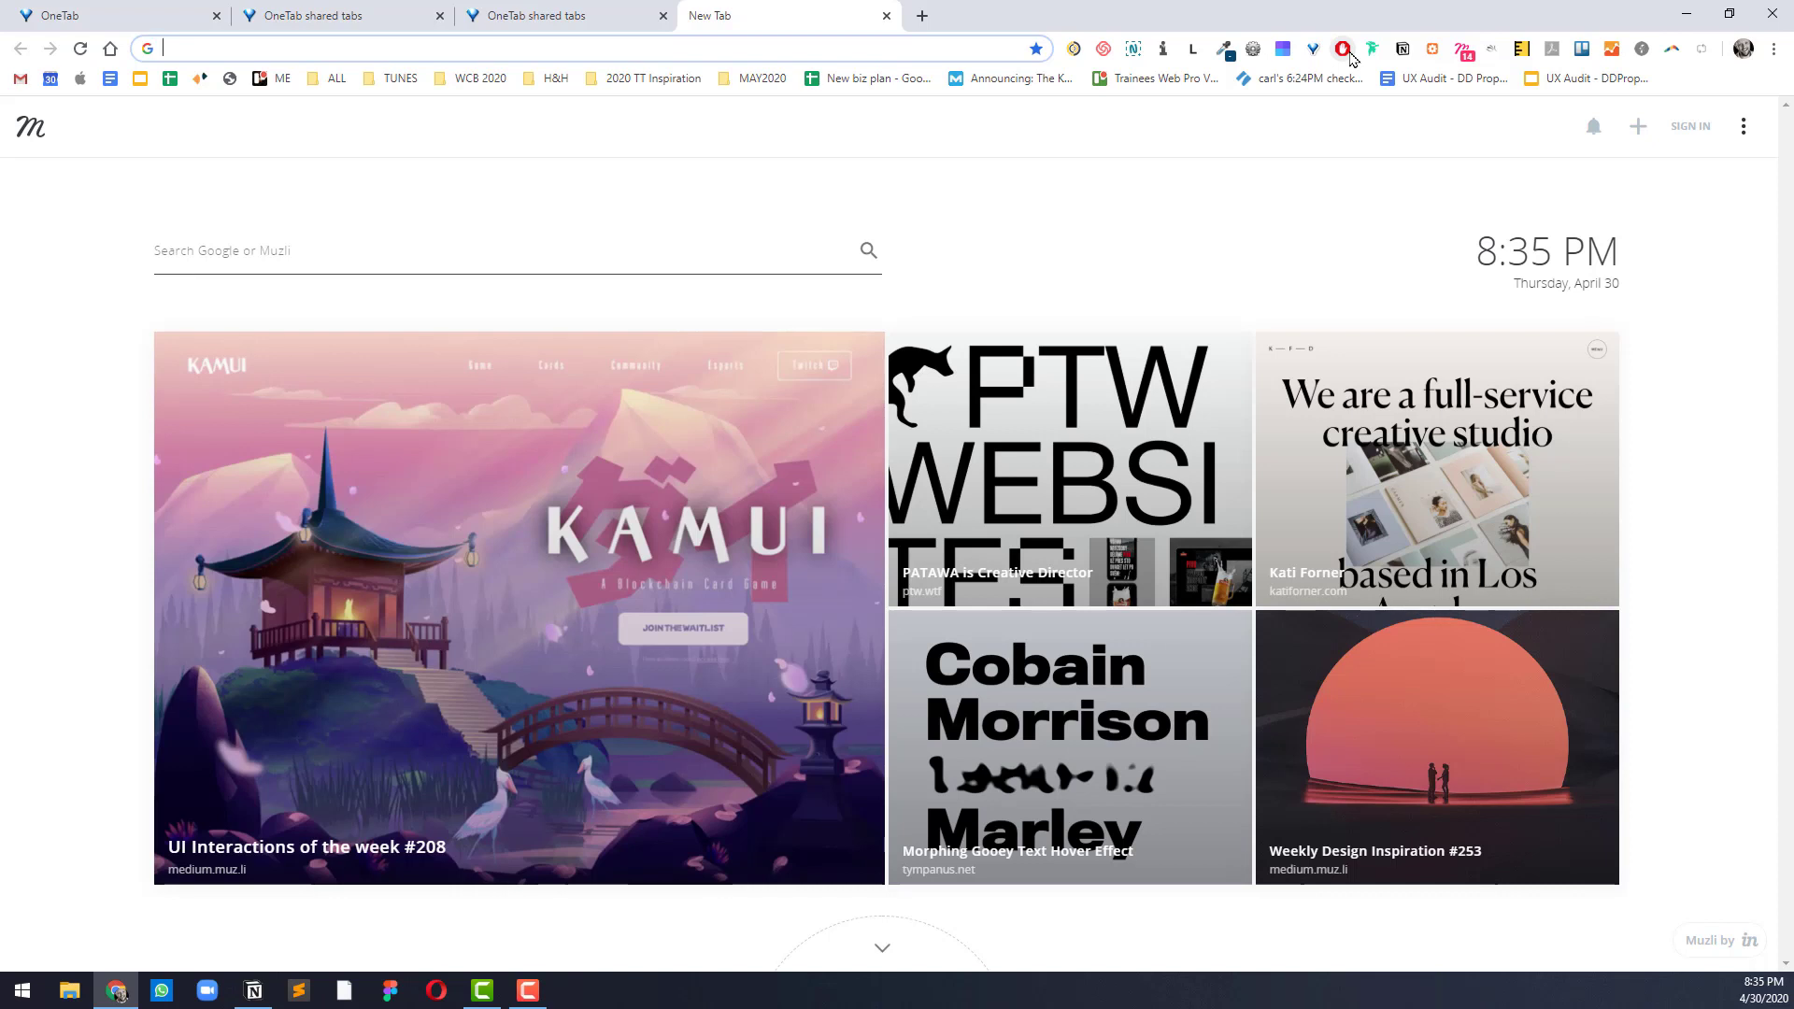
{"action": "left_click", "coordinate": [1349, 54]}
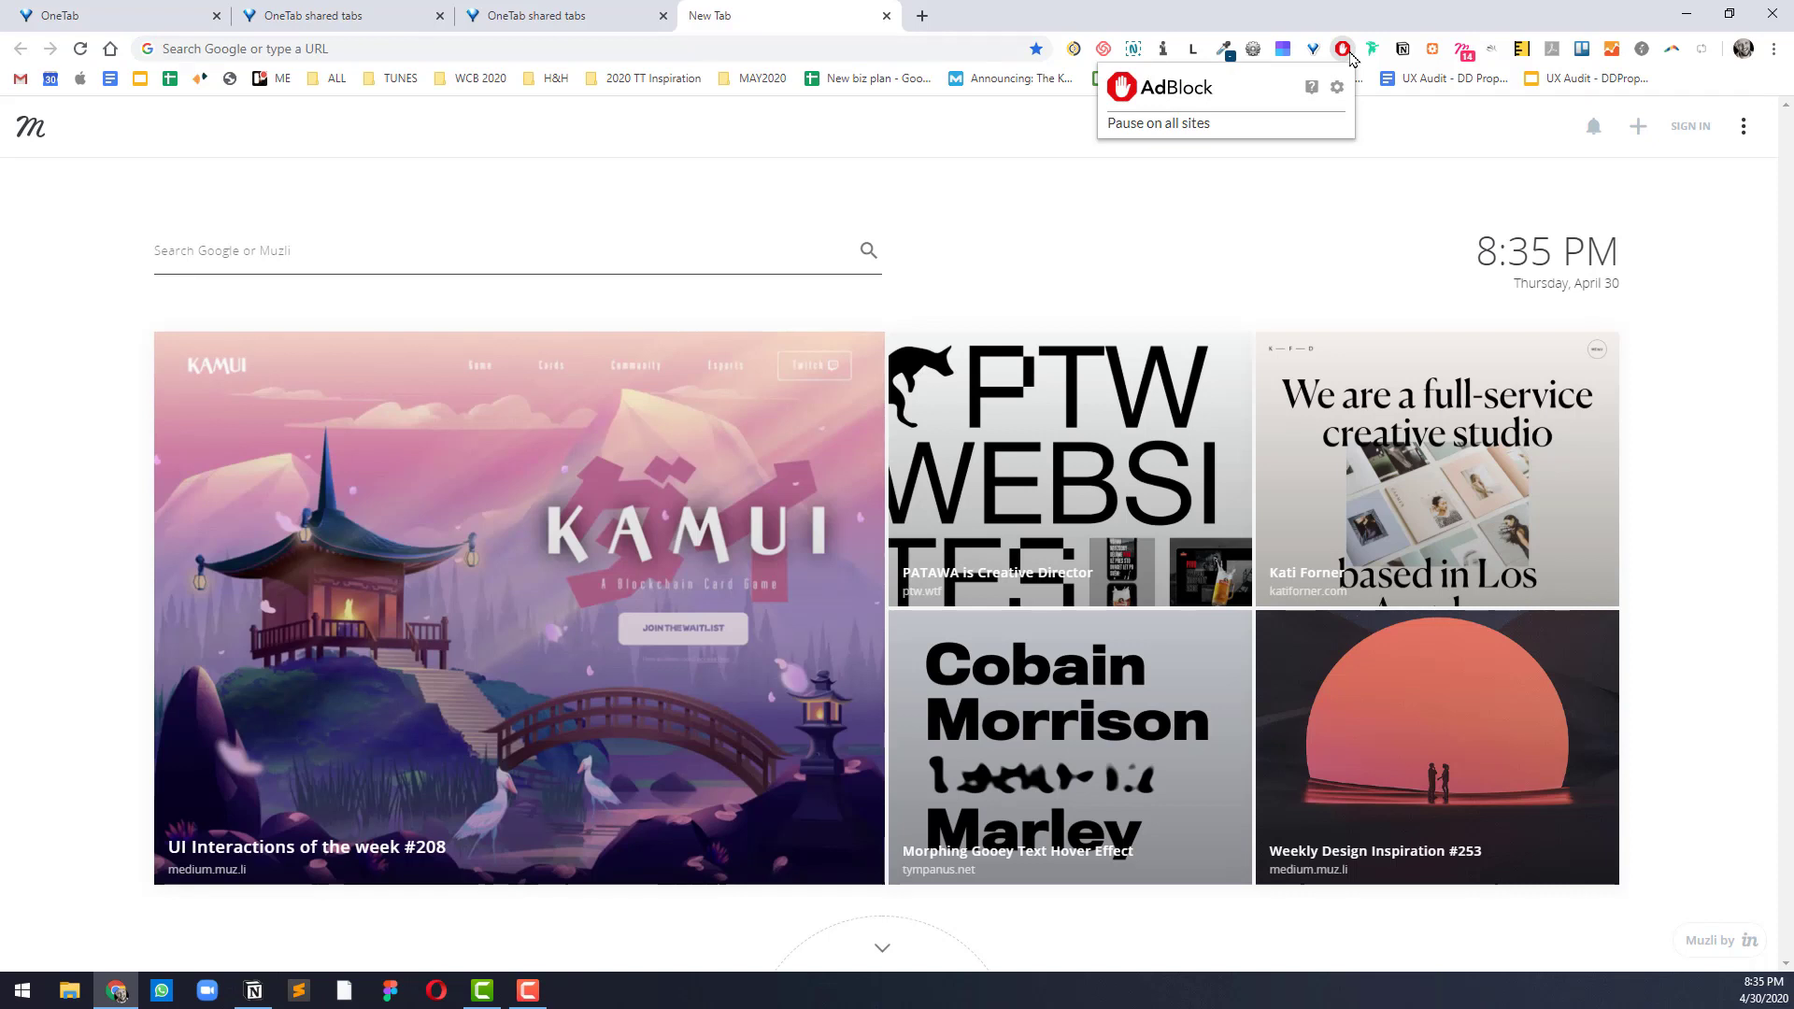
{"action": "left_click", "coordinate": [1392, 10]}
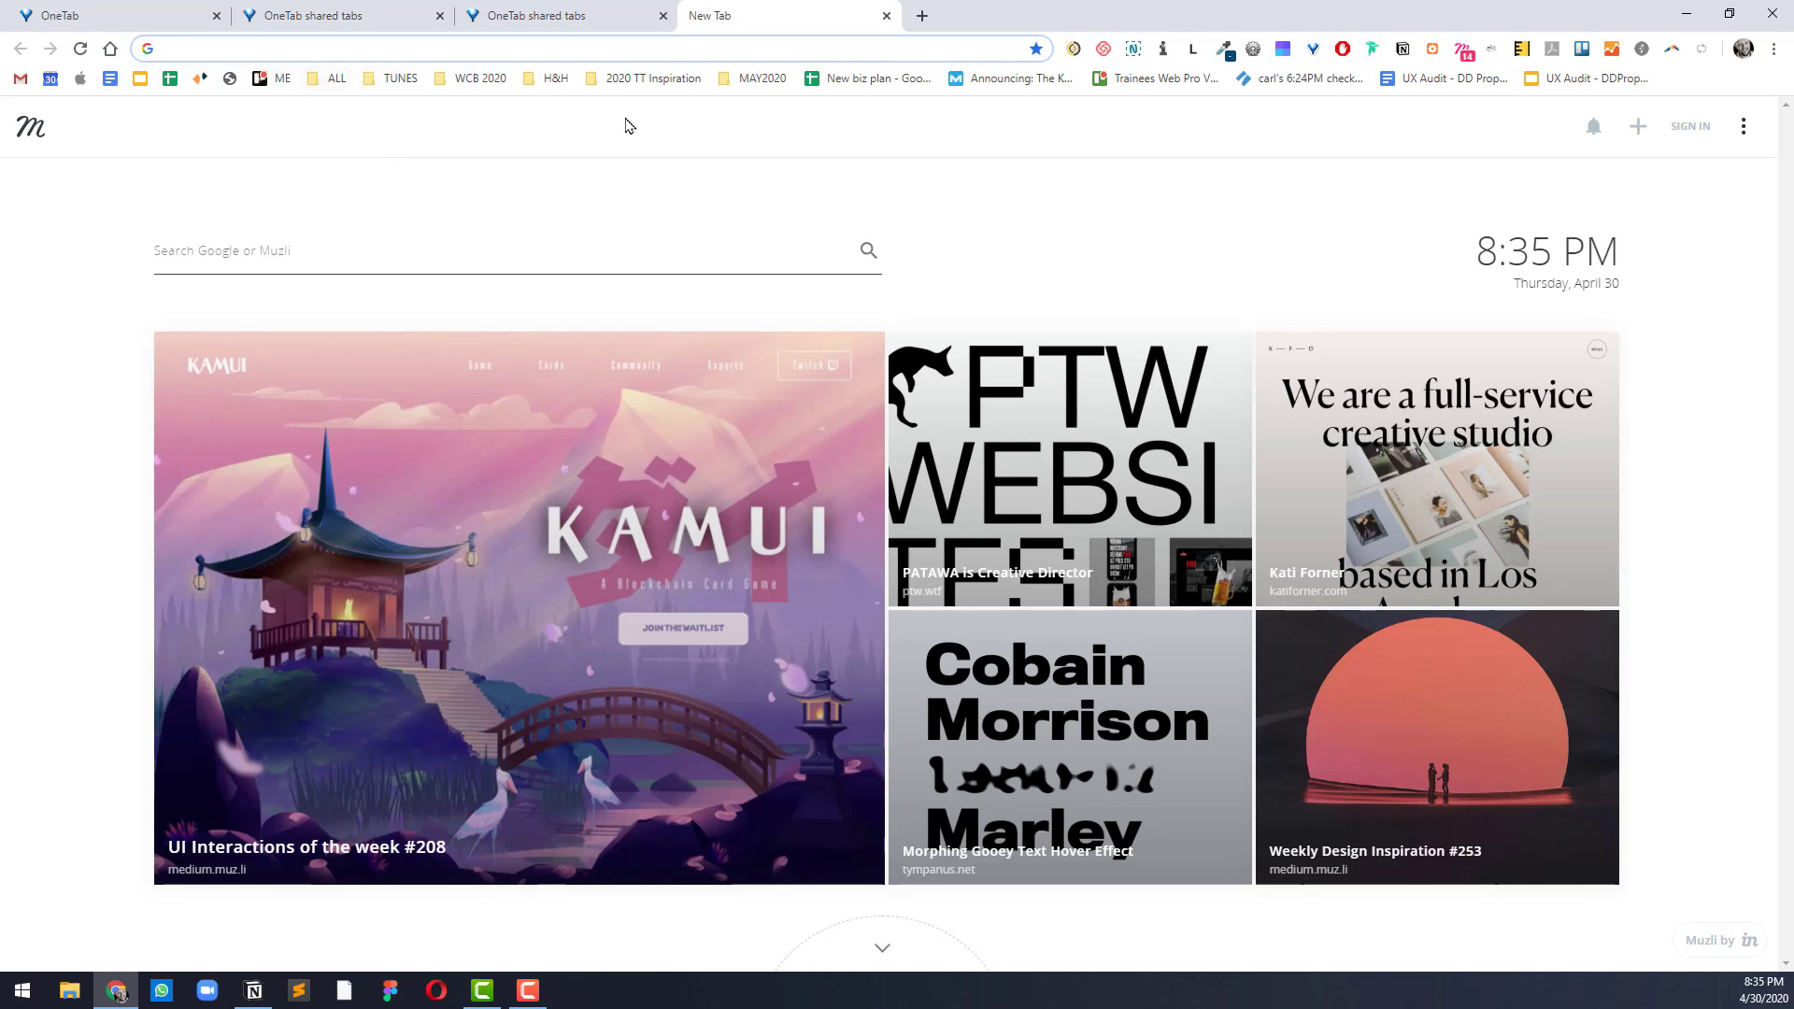
{"action": "type", "text": "web"}
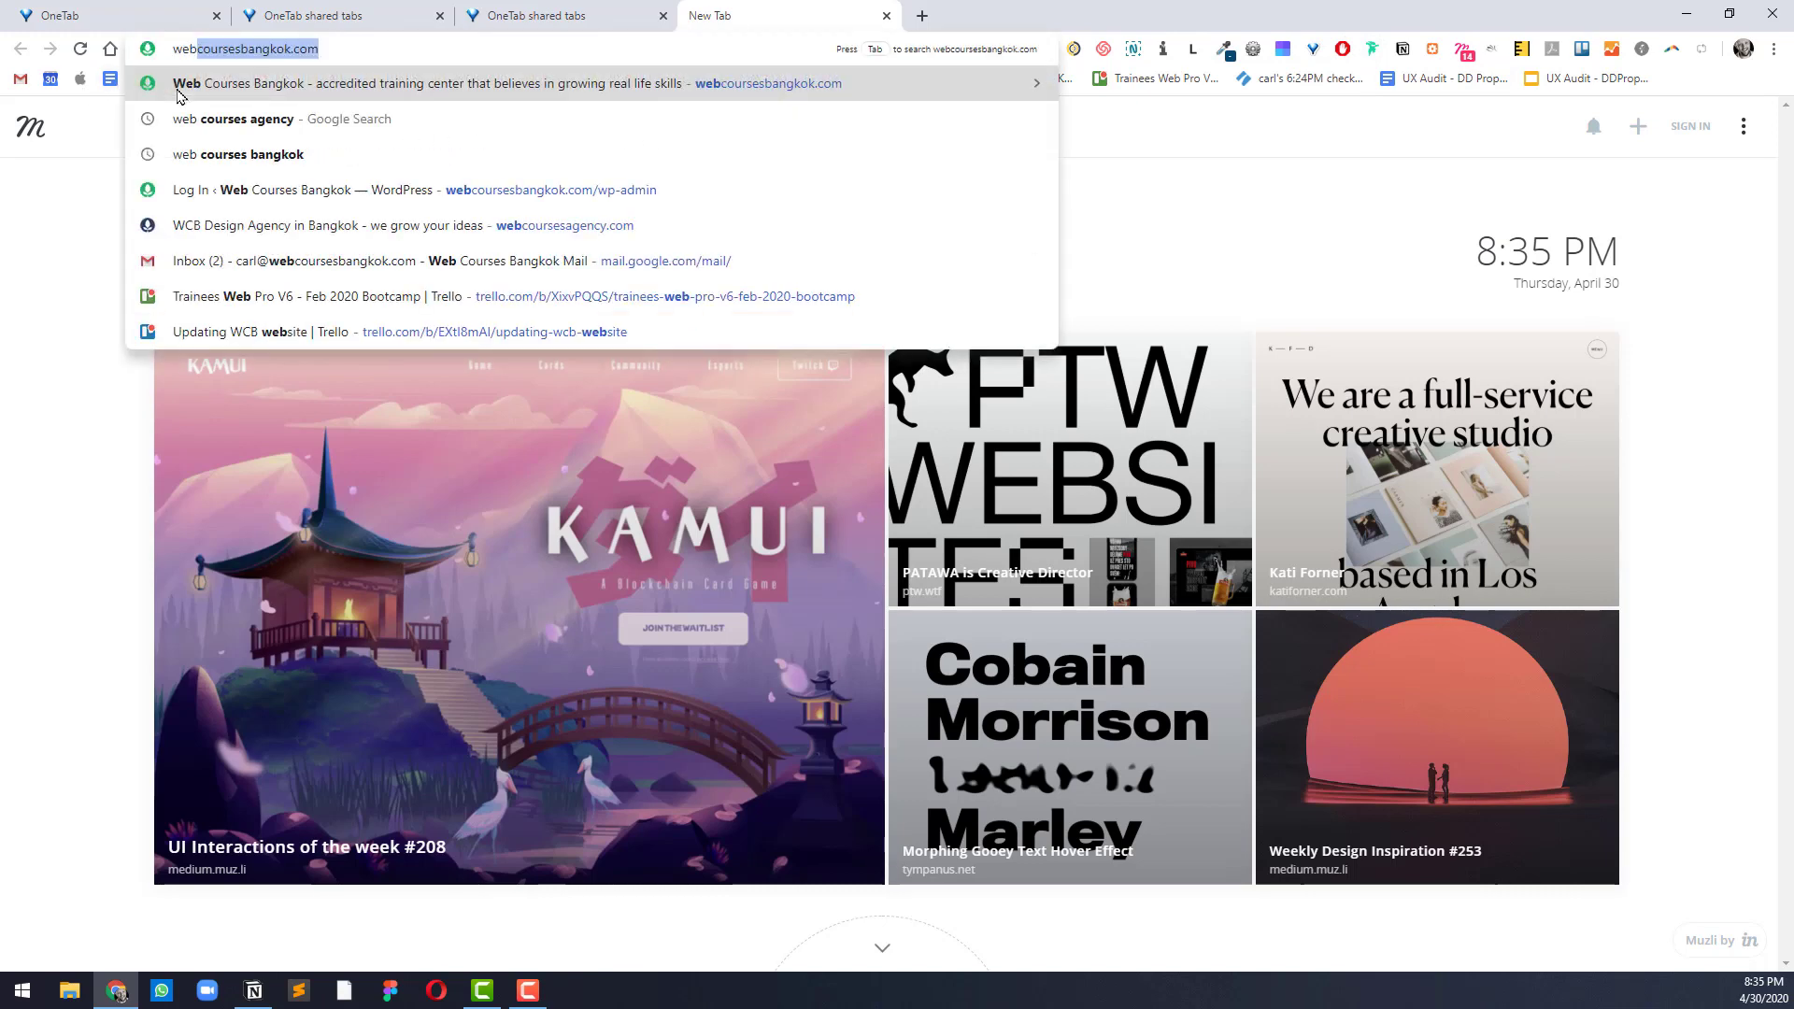
{"action": "key", "text": "BackSpace"}
{"action": "key", "text": "BackSpace"}
{"action": "key", "text": "BackSpace"}
{"action": "key", "text": "BackSpace"}
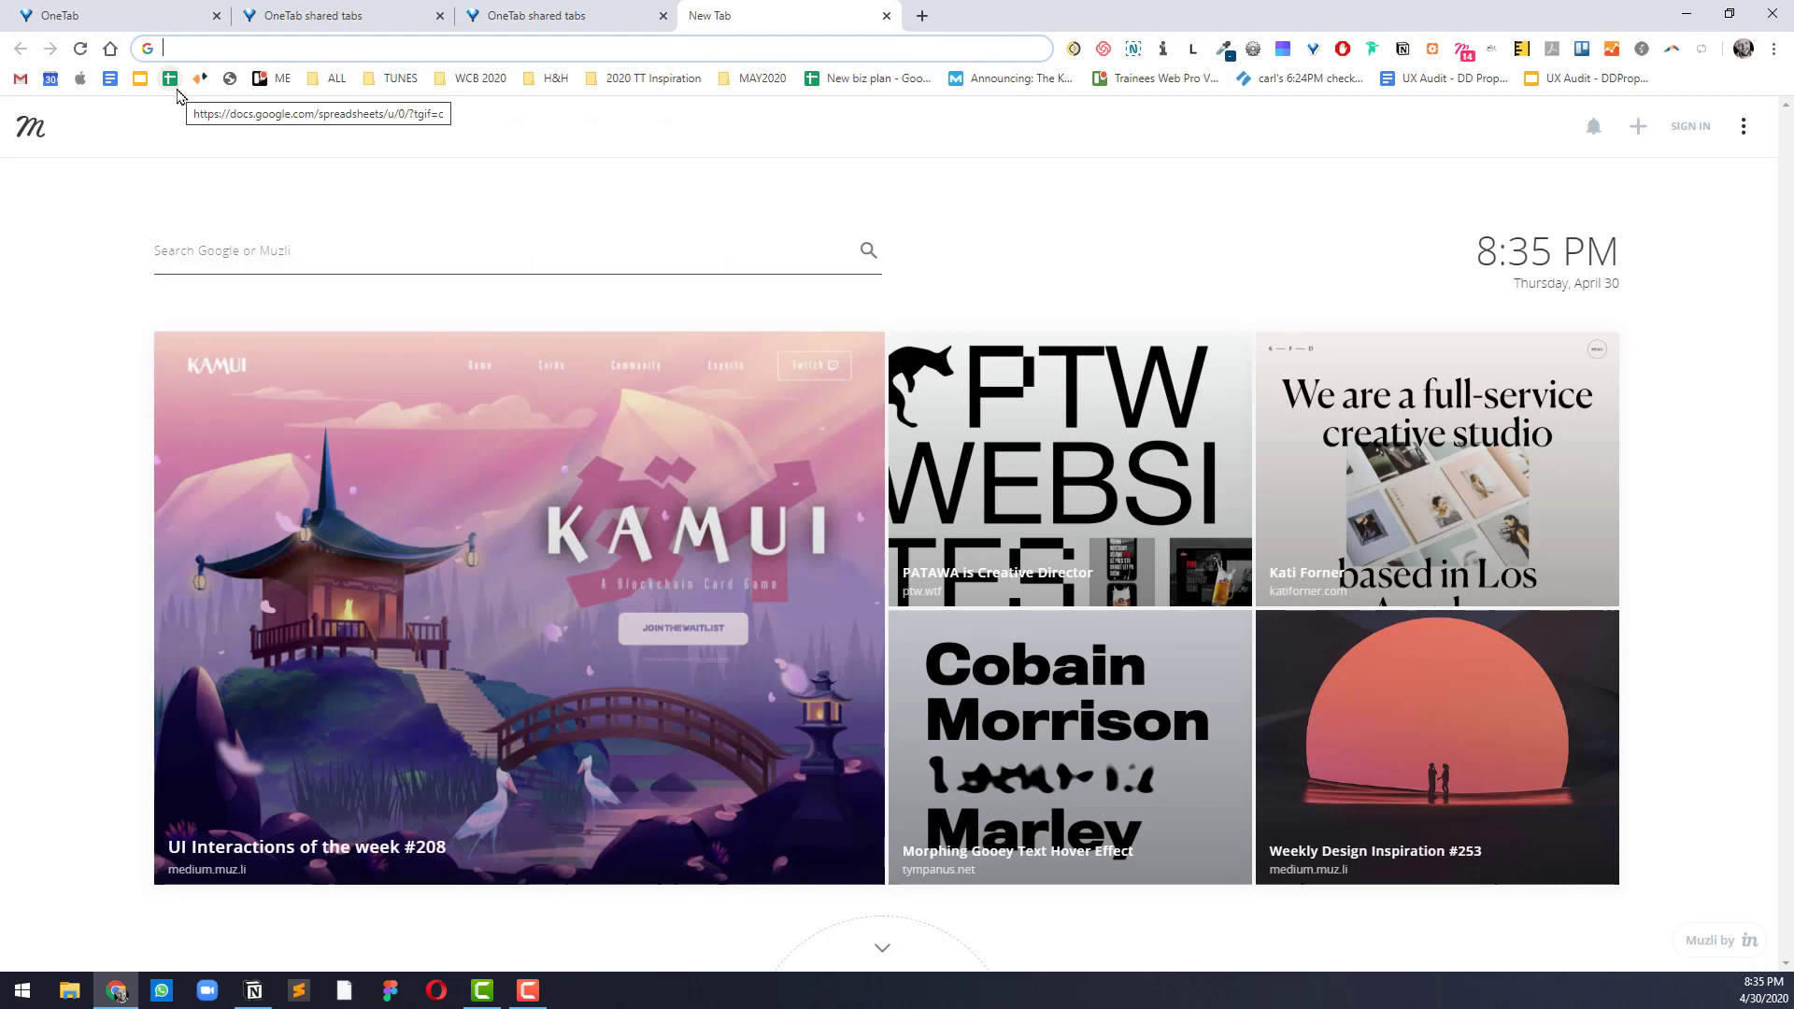
Step: Search Google for "pygmy elephant" from the new tab and look through the results
{"action": "type", "text": "pg"}
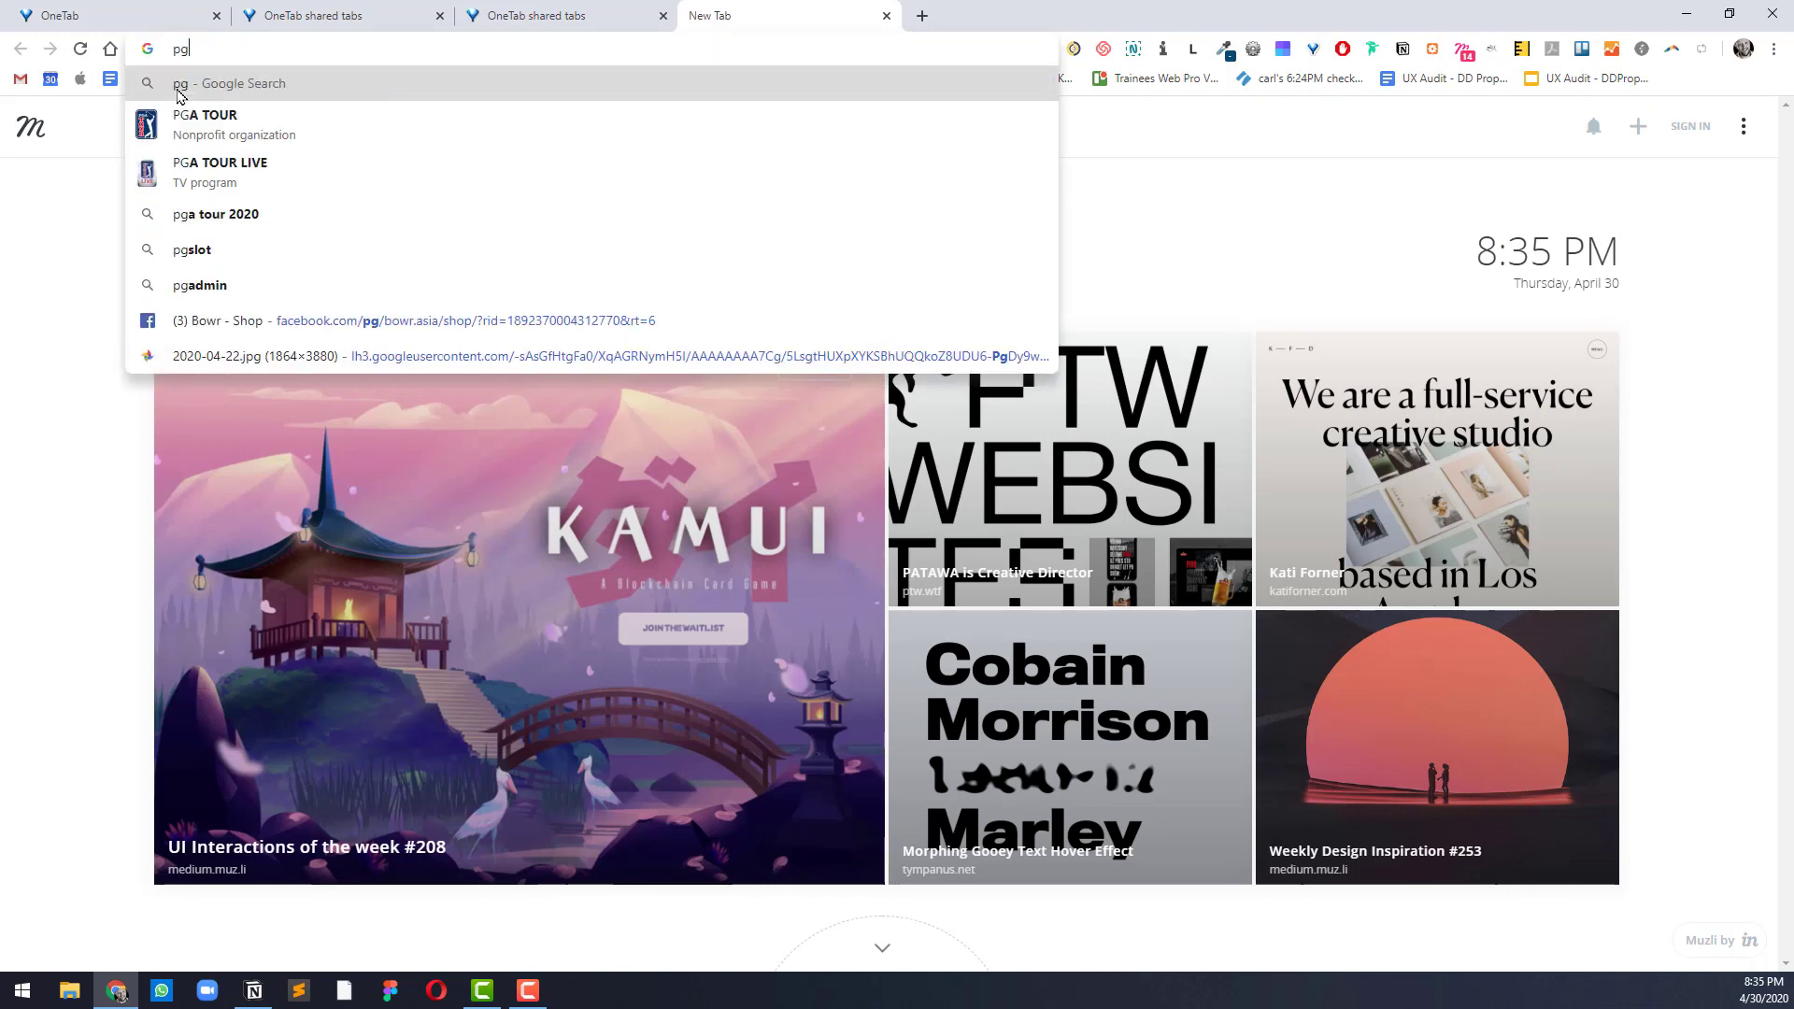
{"action": "type", "text": "pigmy ele"}
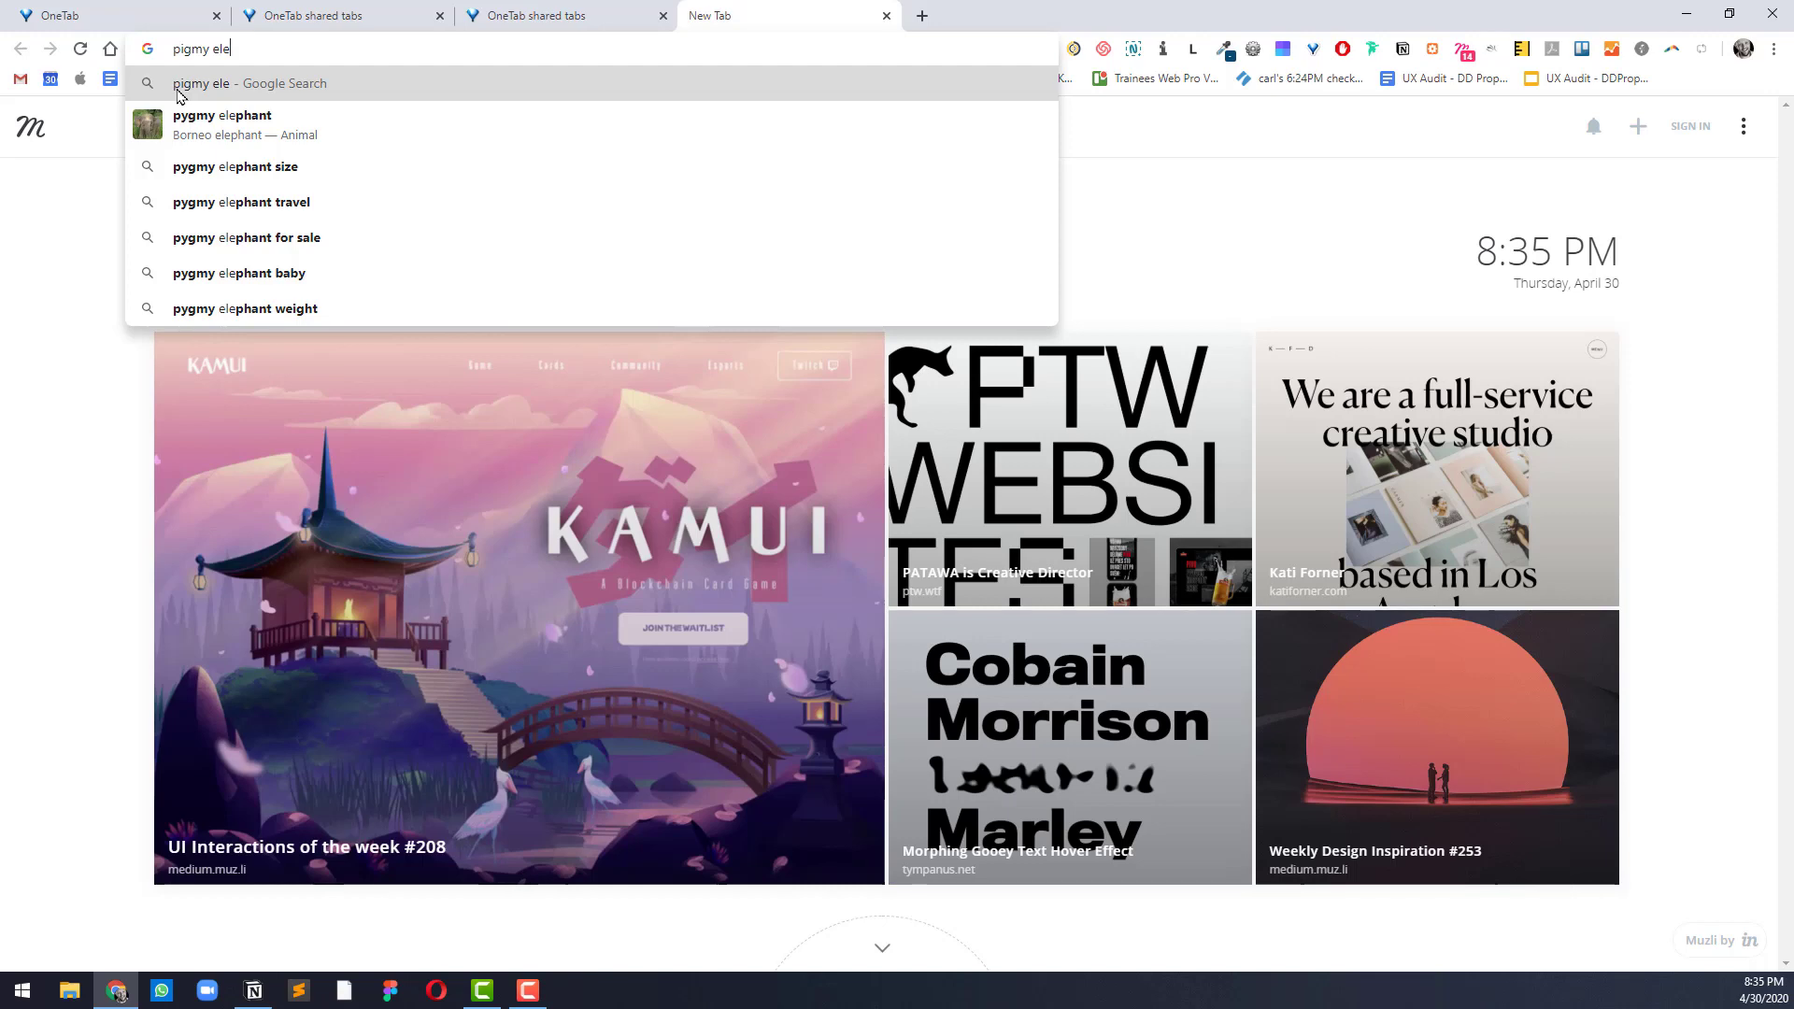
{"action": "key", "text": "Down"}
{"action": "key", "text": "Return"}
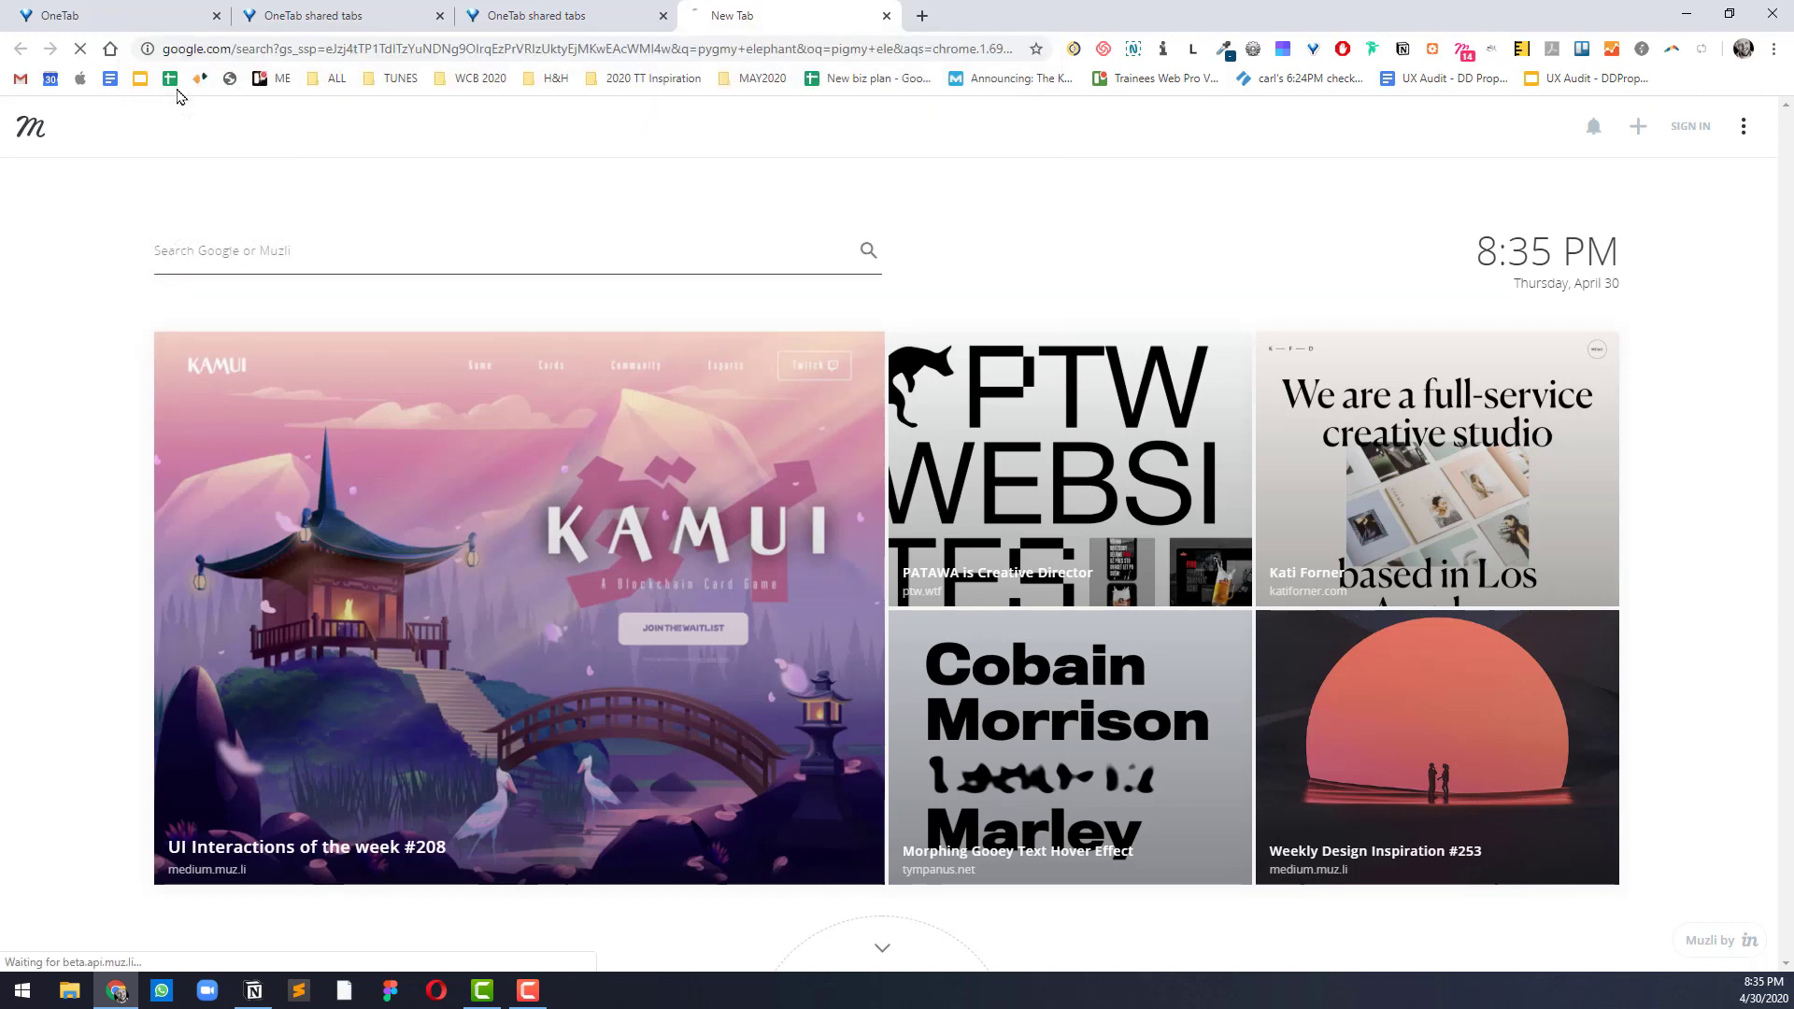
{"action": "scroll", "coordinate": [463, 427], "scroll_direction": "down", "scroll_amount": 1}
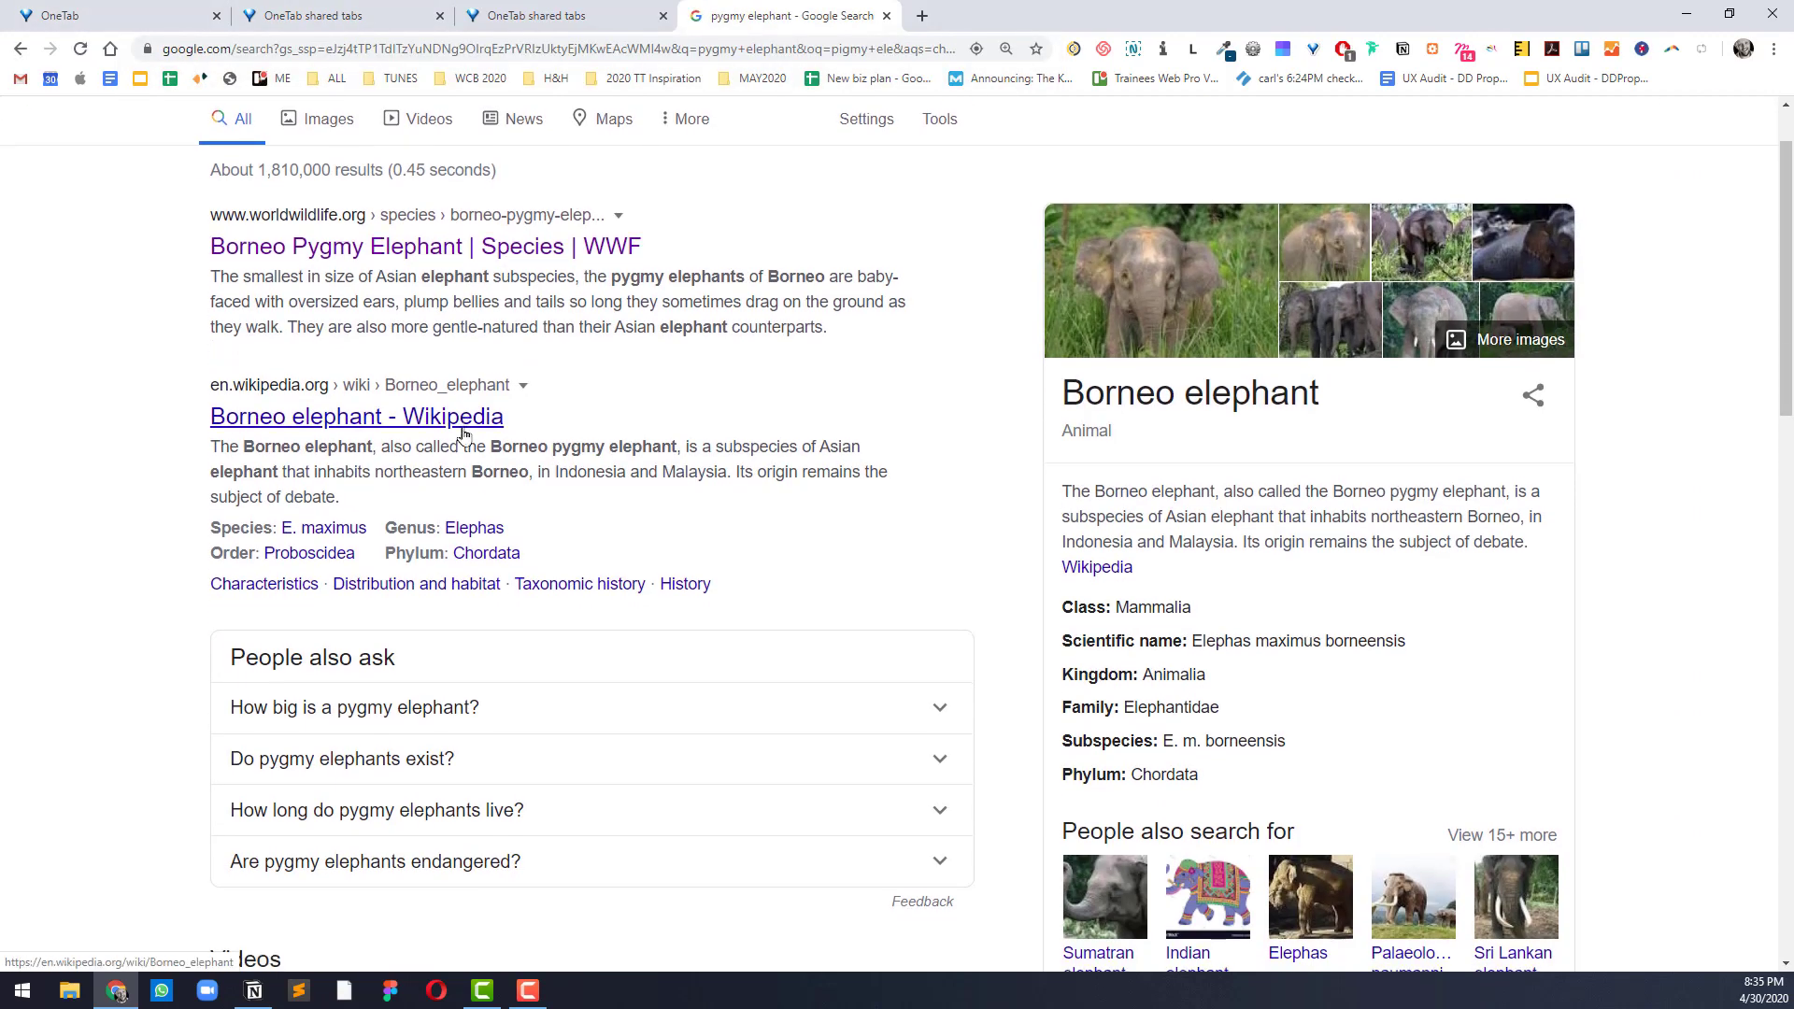
{"action": "scroll", "coordinate": [463, 430], "scroll_direction": "down", "scroll_amount": 9}
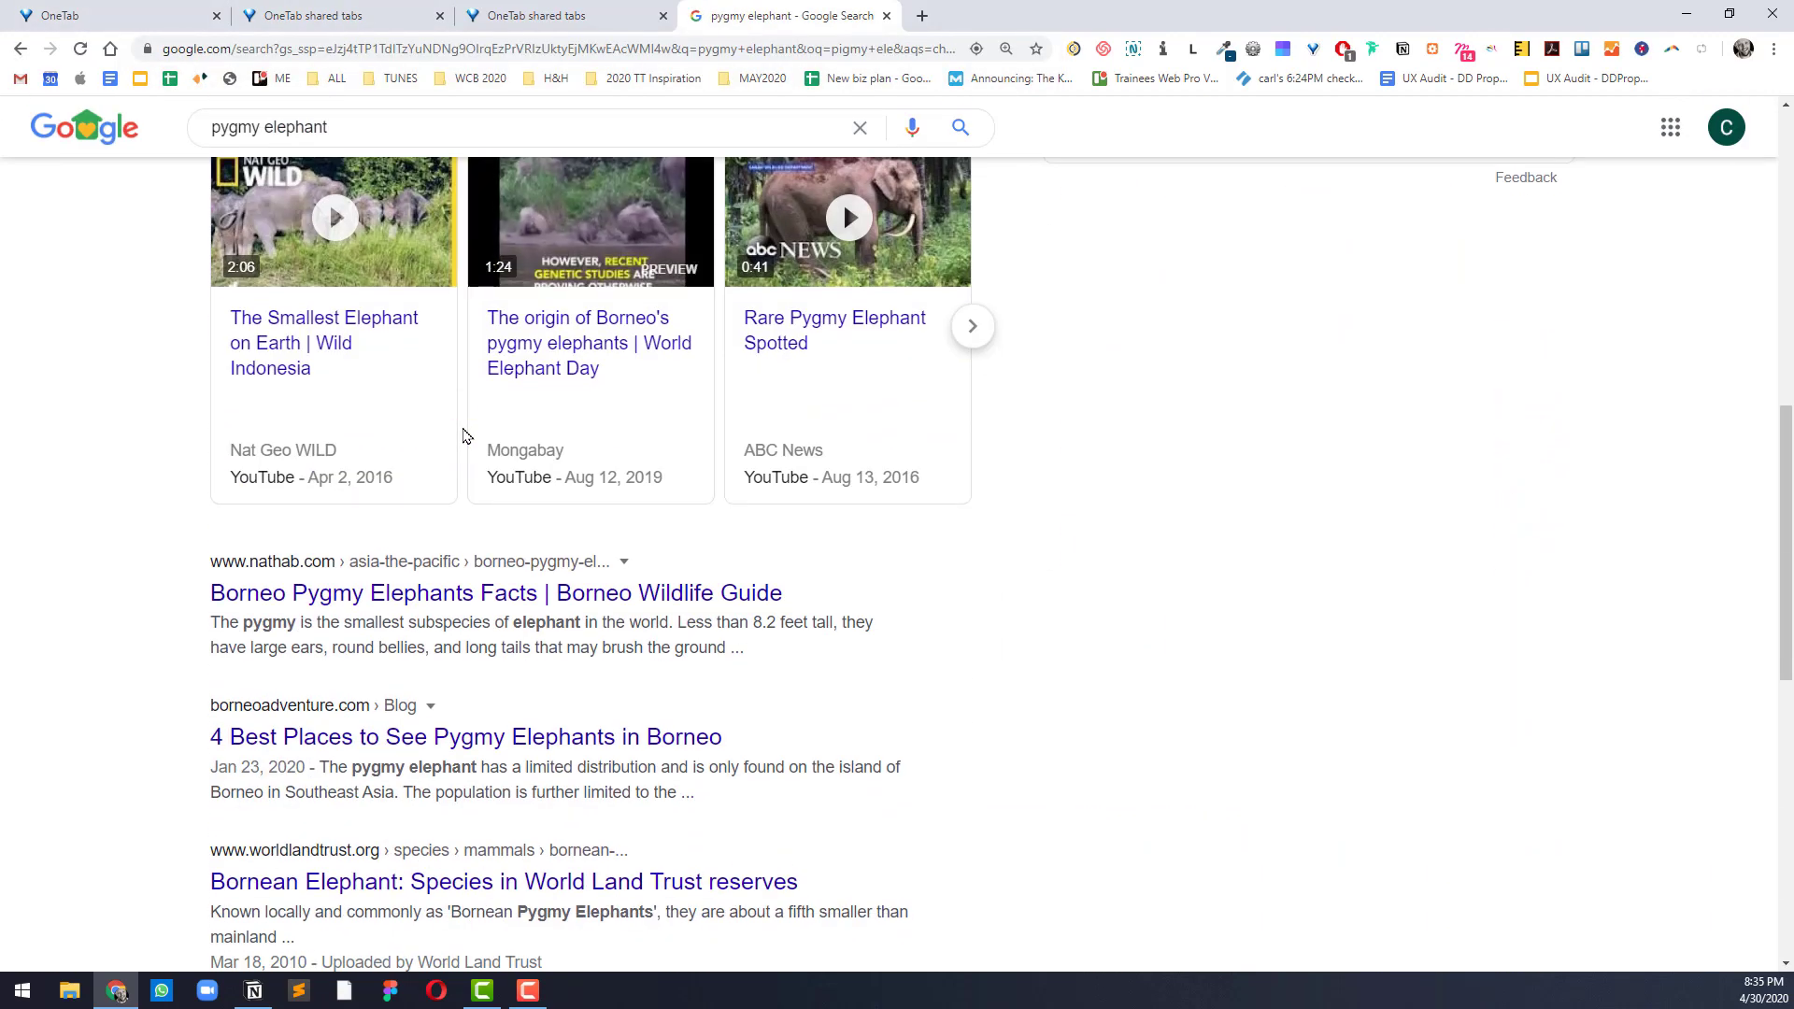
{"action": "scroll", "coordinate": [463, 432], "scroll_direction": "down", "scroll_amount": 4}
{"action": "scroll", "coordinate": [461, 427], "scroll_direction": "down", "scroll_amount": 4}
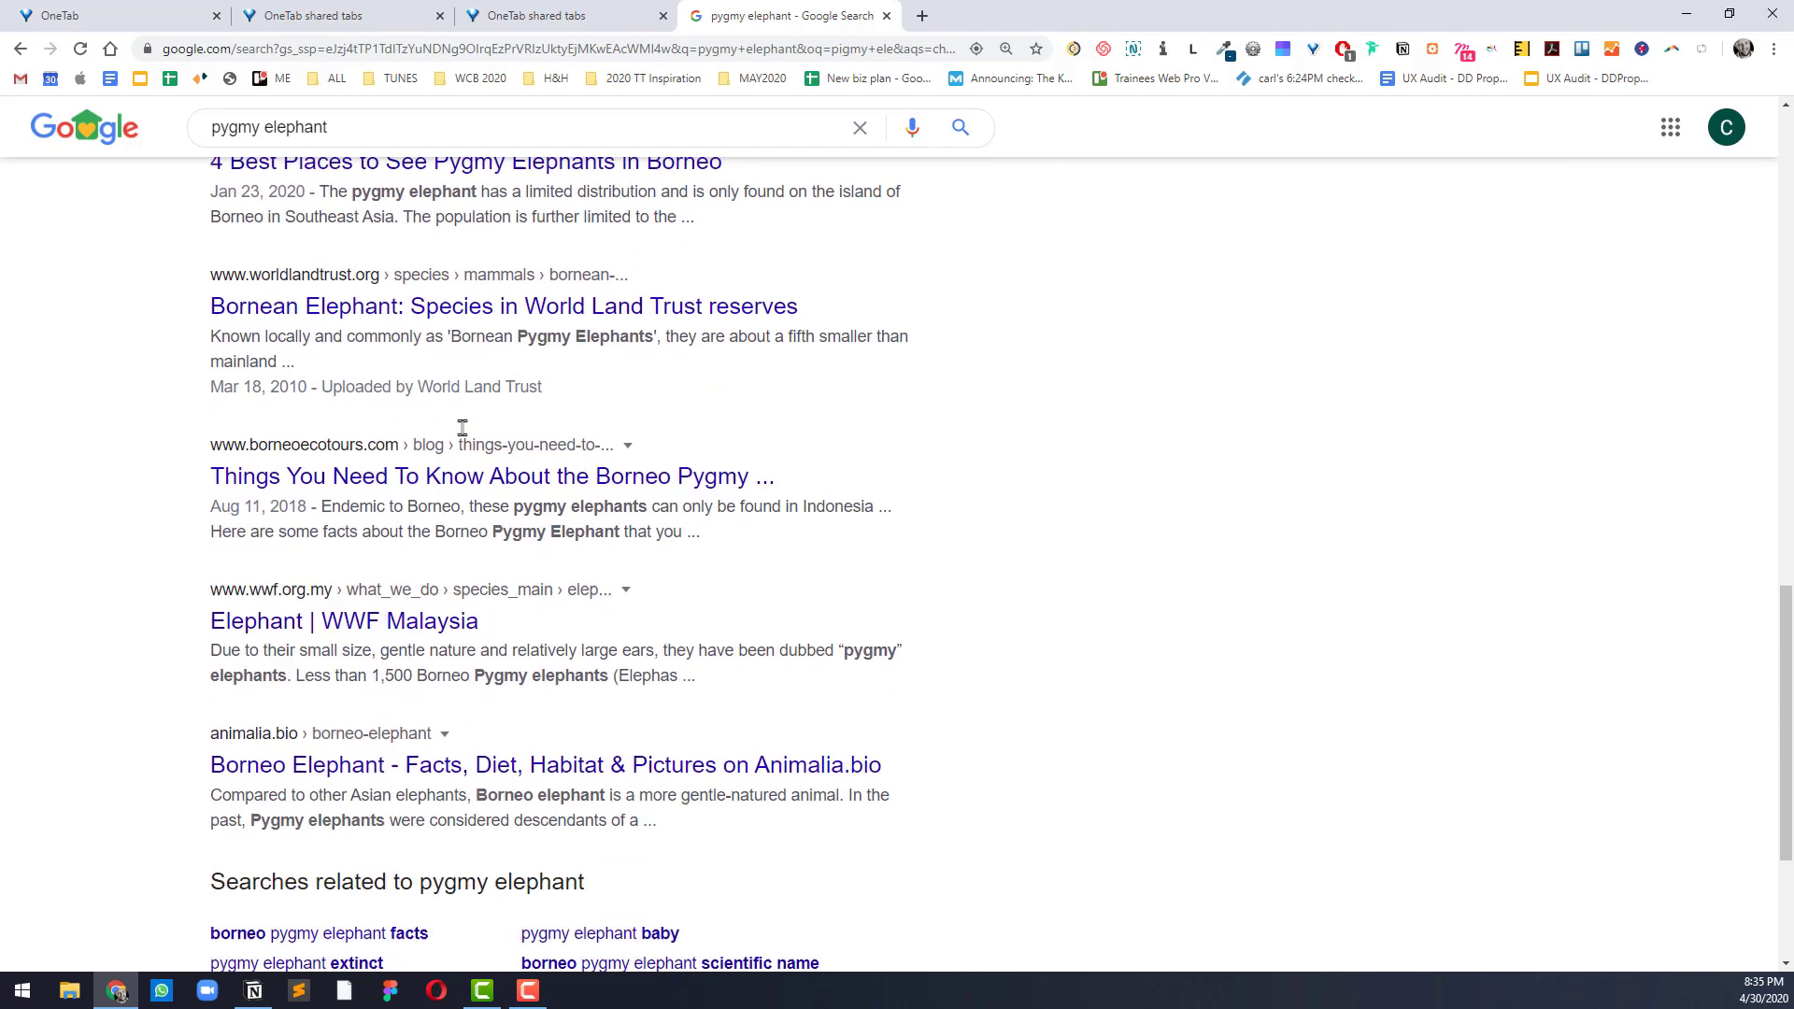
{"action": "scroll", "coordinate": [352, 293], "scroll_direction": "up", "scroll_amount": 14}
Step: Refine the search to "pygmy elephant tours" and open the Destinations page of pygmy-elephant.com
{"action": "left_click", "coordinate": [363, 131]}
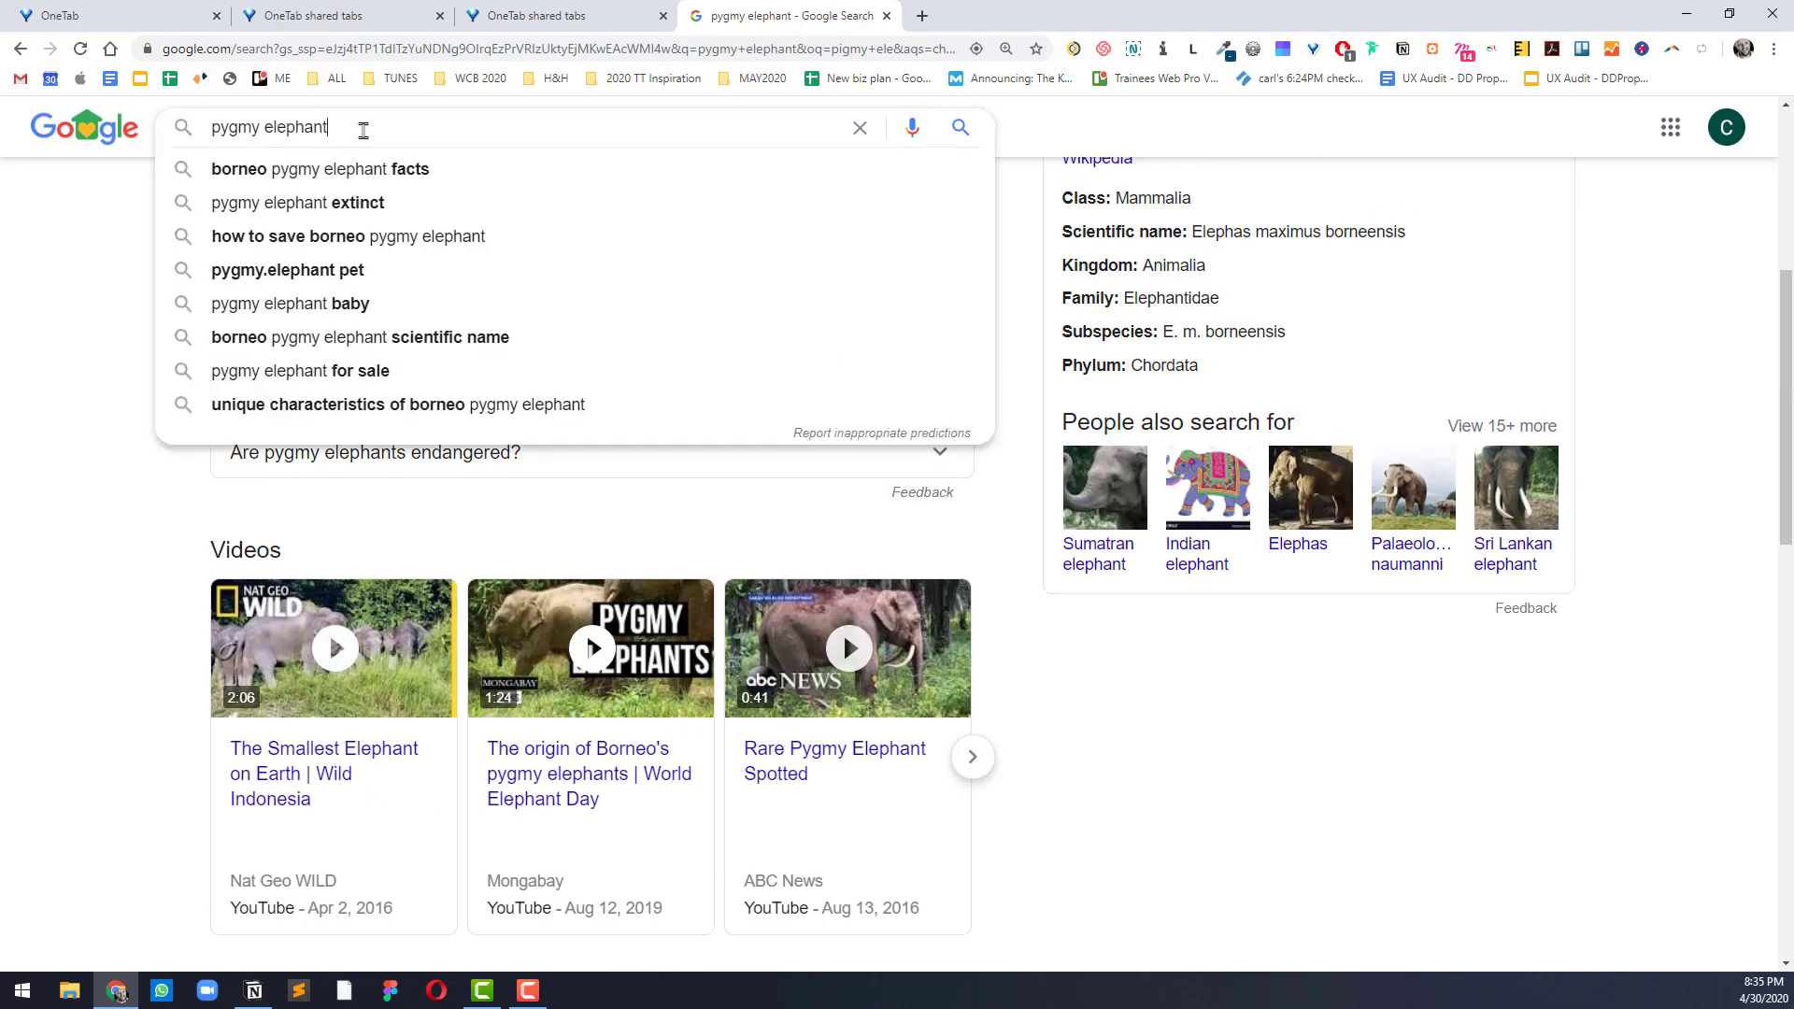
{"action": "type", "text": "tours"}
{"action": "key", "text": "Return"}
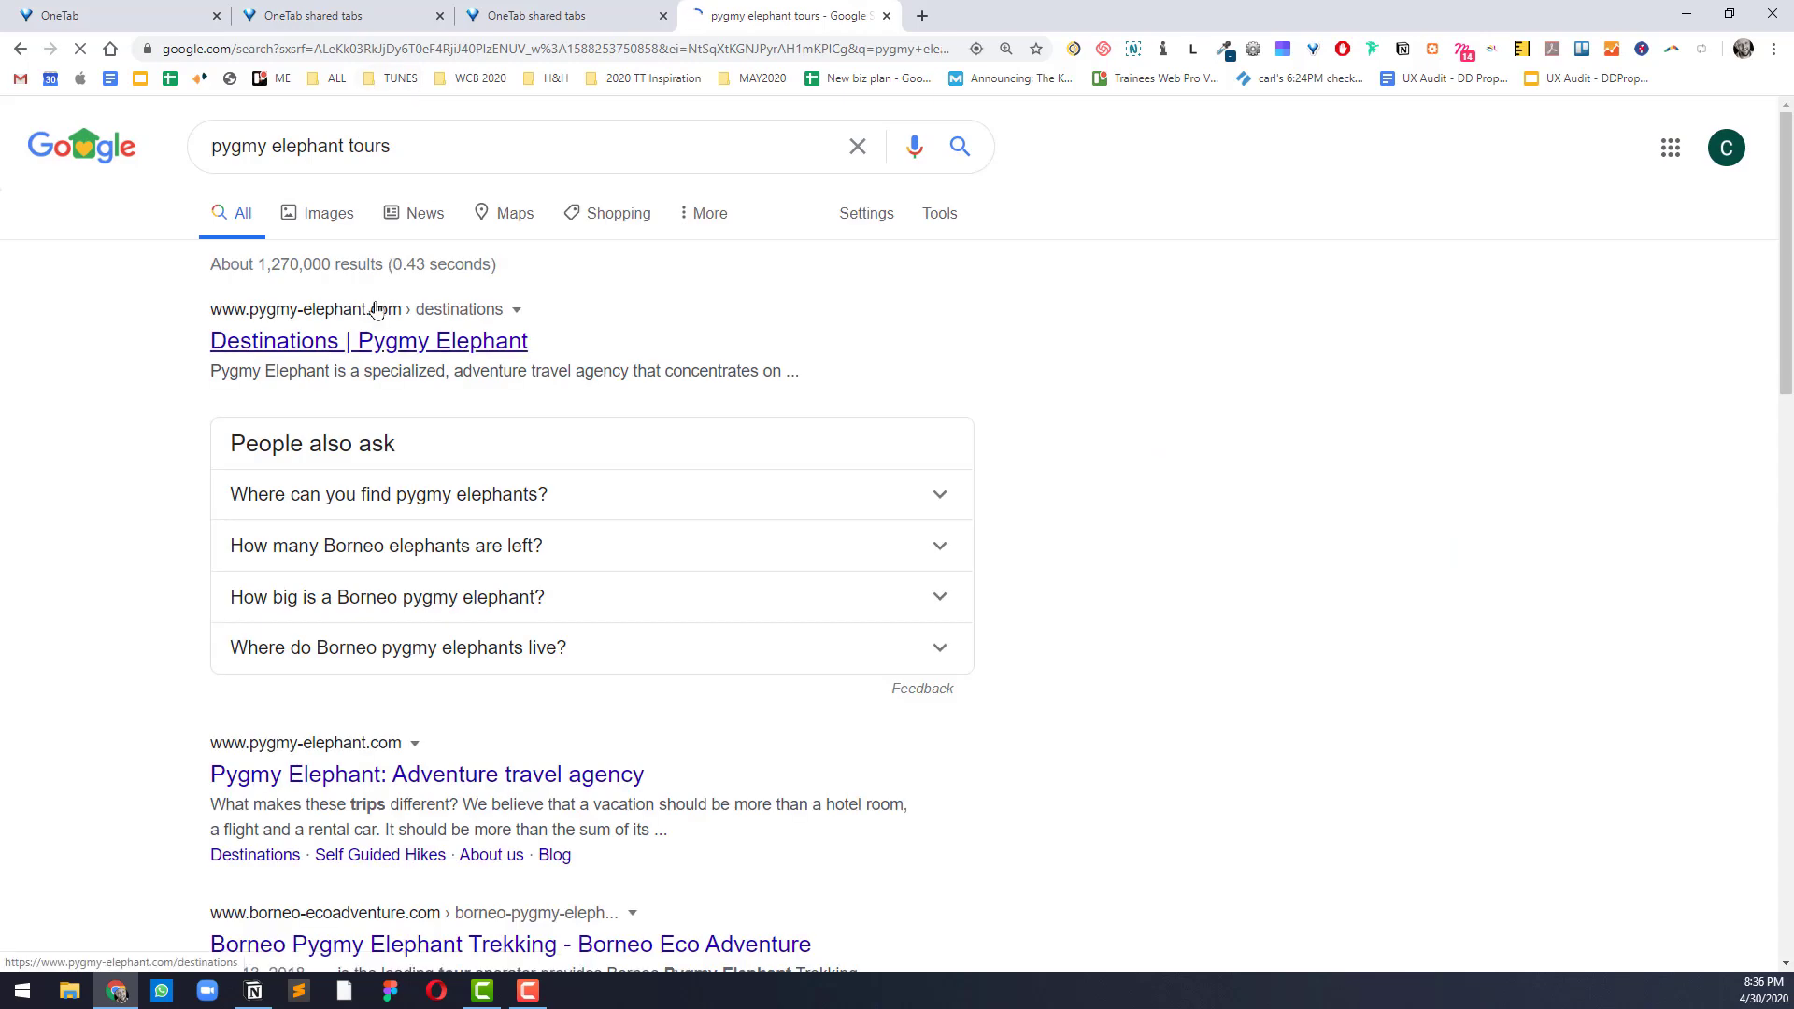
{"action": "left_click", "coordinate": [395, 312]}
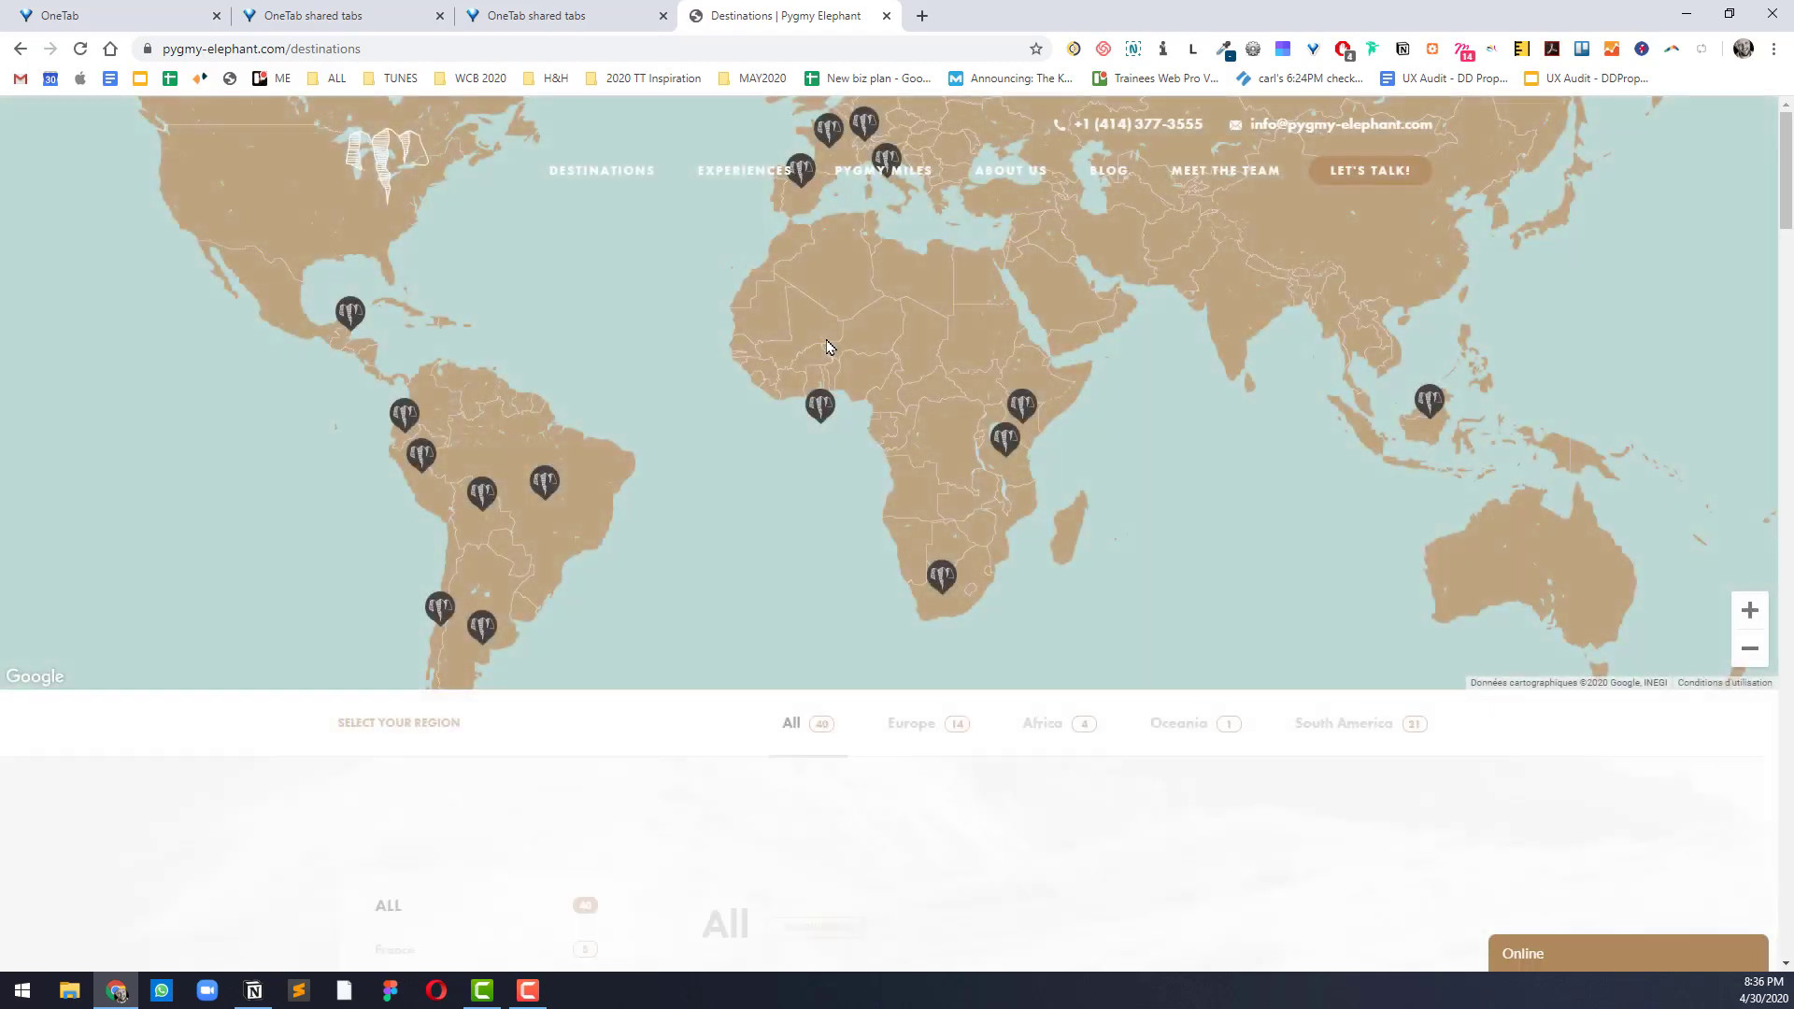
{"action": "scroll", "coordinate": [848, 336], "scroll_direction": "down", "scroll_amount": 4}
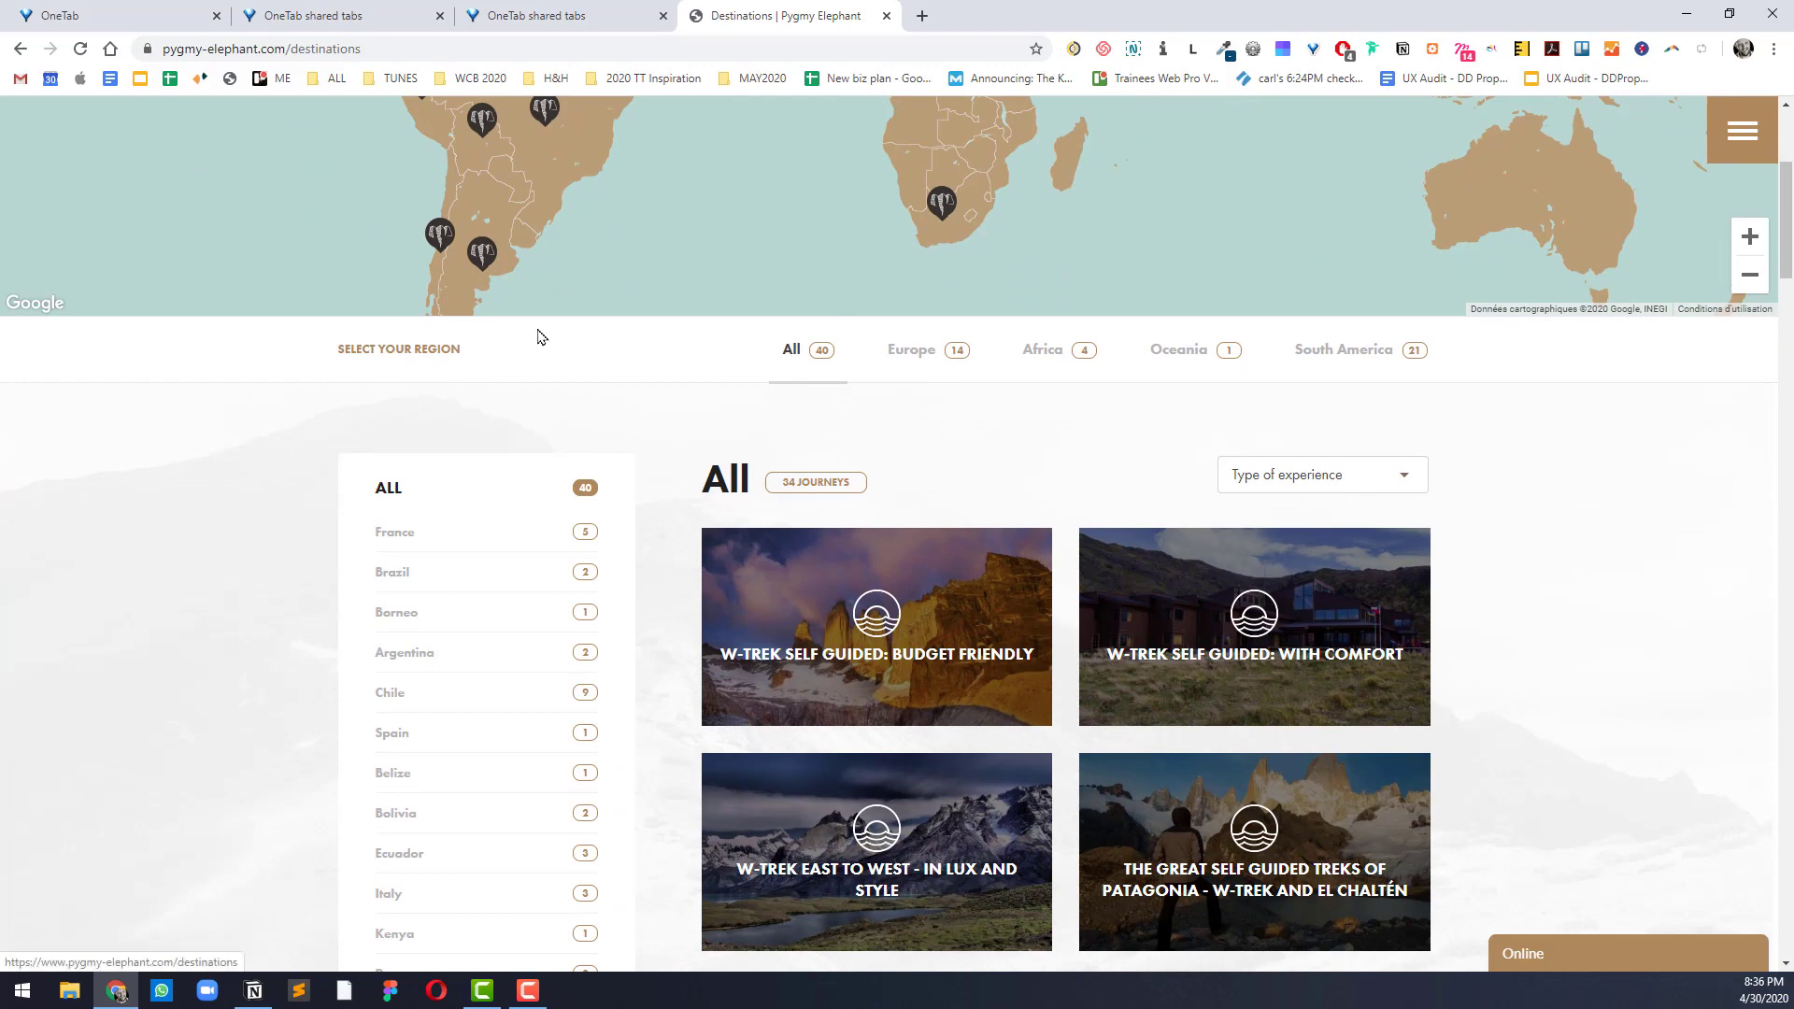
Step: Go to the Pygmy Elephant home page and bring the "Choose Your Experience" section into view
{"action": "left_click", "coordinate": [383, 346]}
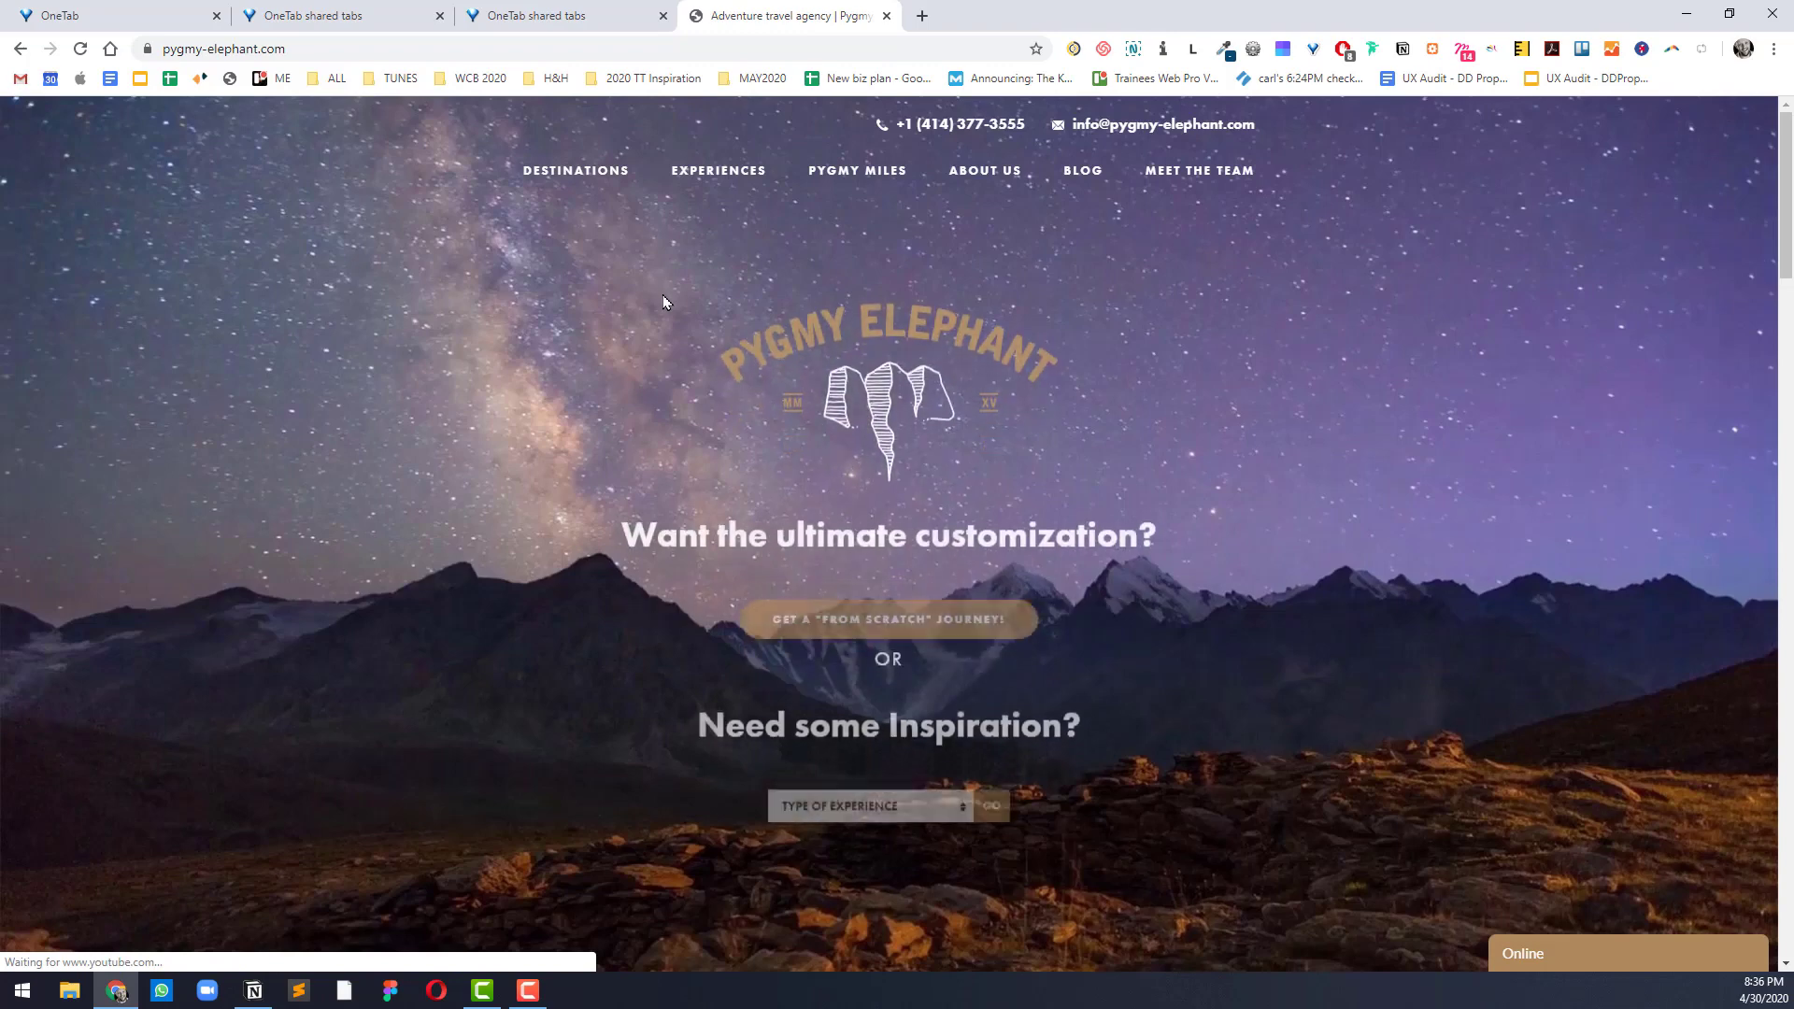
{"action": "scroll", "coordinate": [663, 302], "scroll_direction": "down", "scroll_amount": 10}
{"action": "scroll", "coordinate": [887, 377], "scroll_direction": "up", "scroll_amount": 5}
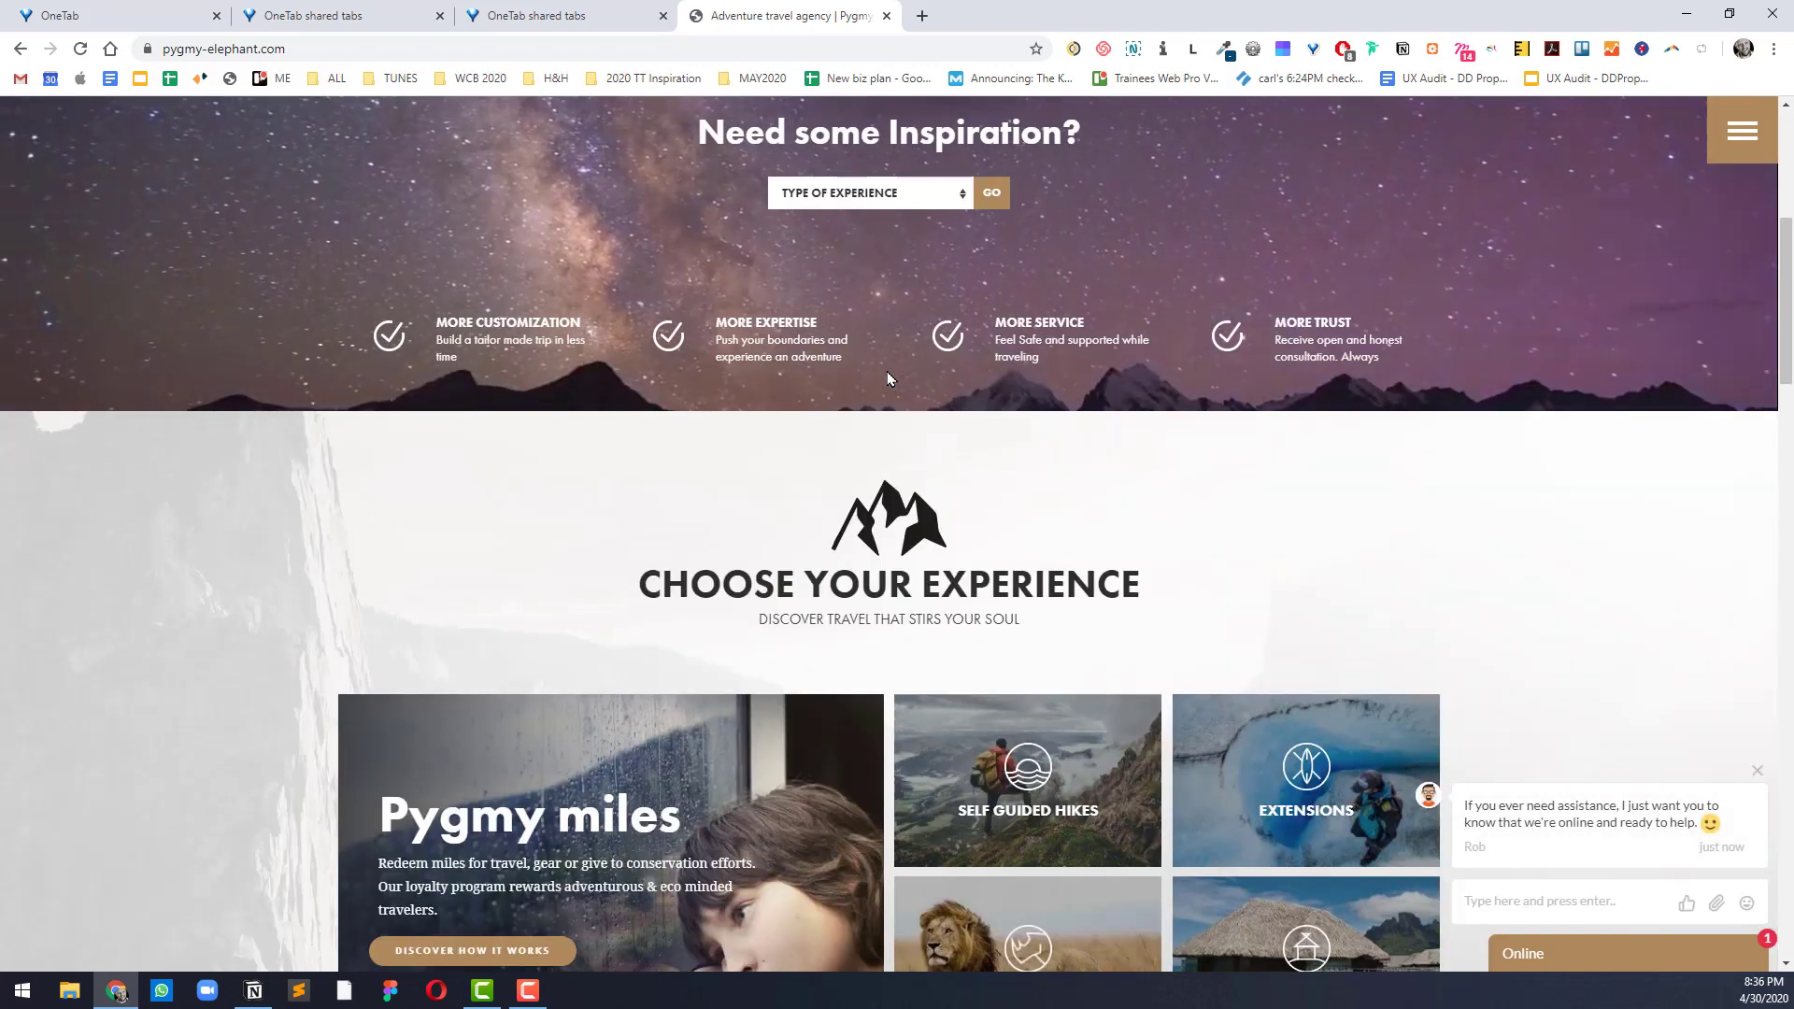
{"action": "left_click_drag", "start_coordinate": [721, 583], "coordinate": [1236, 598]}
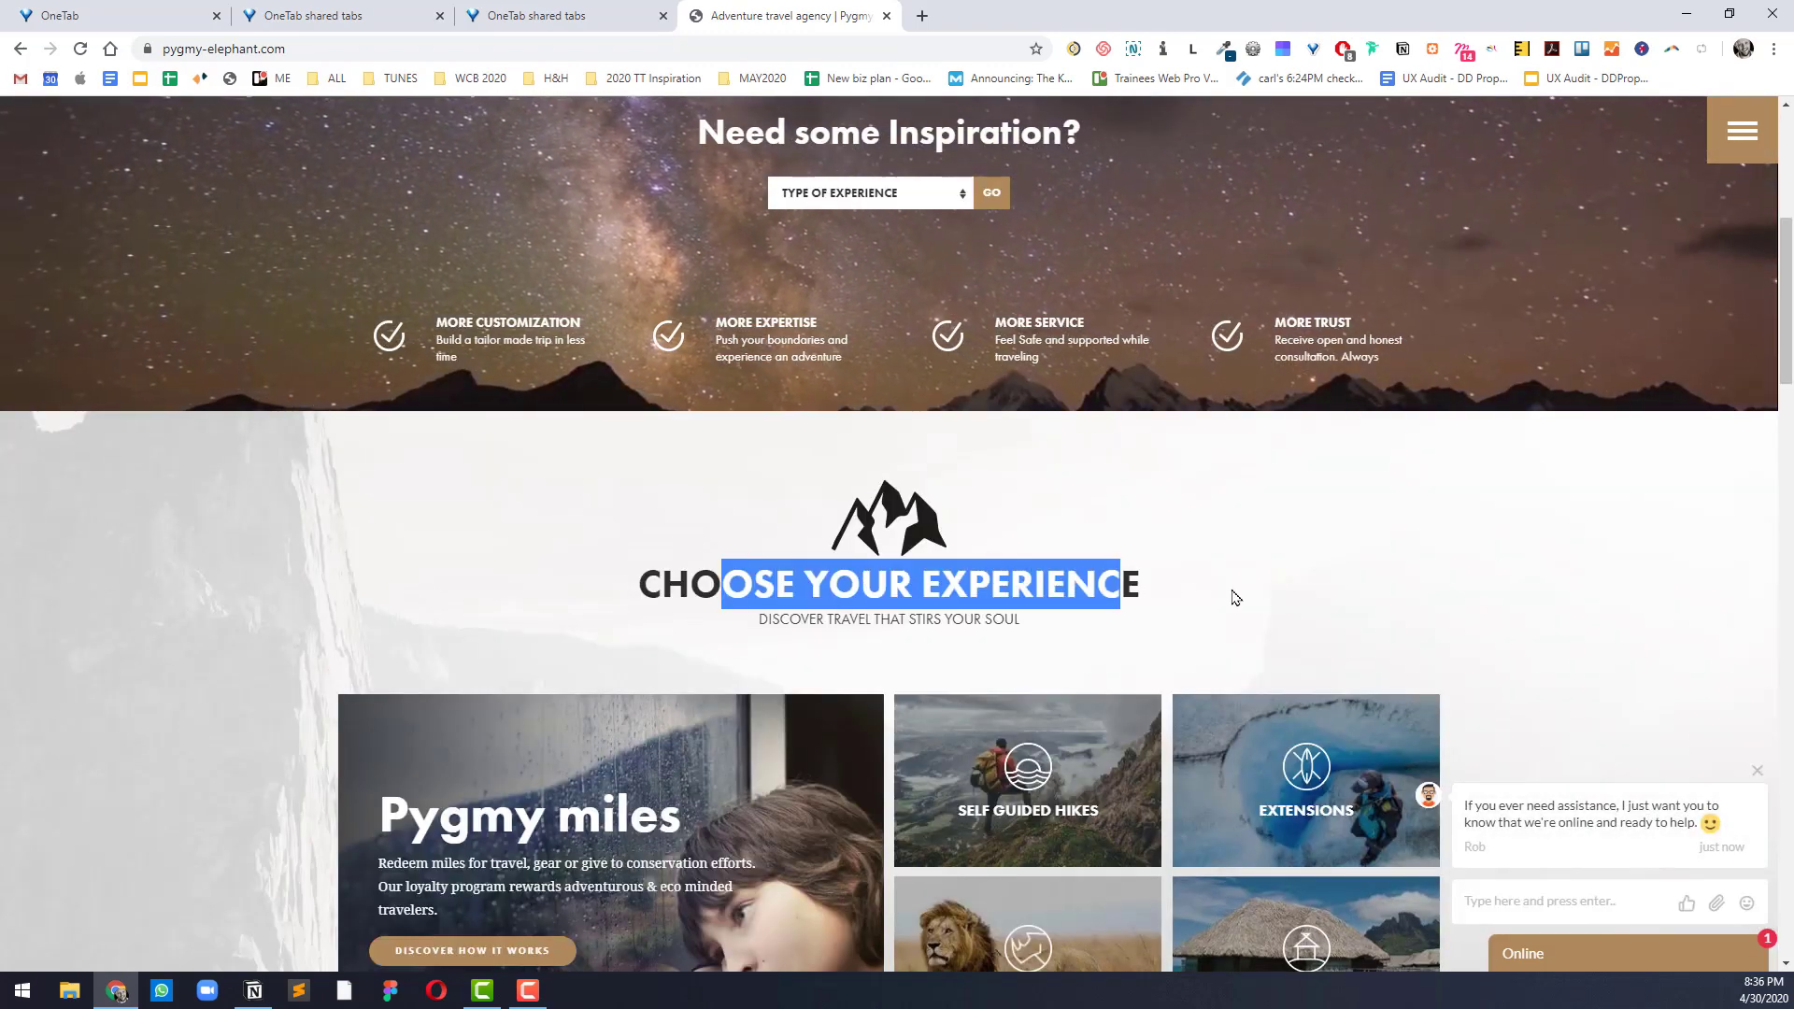
{"action": "left_click", "coordinate": [1236, 598]}
{"action": "scroll", "coordinate": [968, 549], "scroll_direction": "down", "scroll_amount": 2}
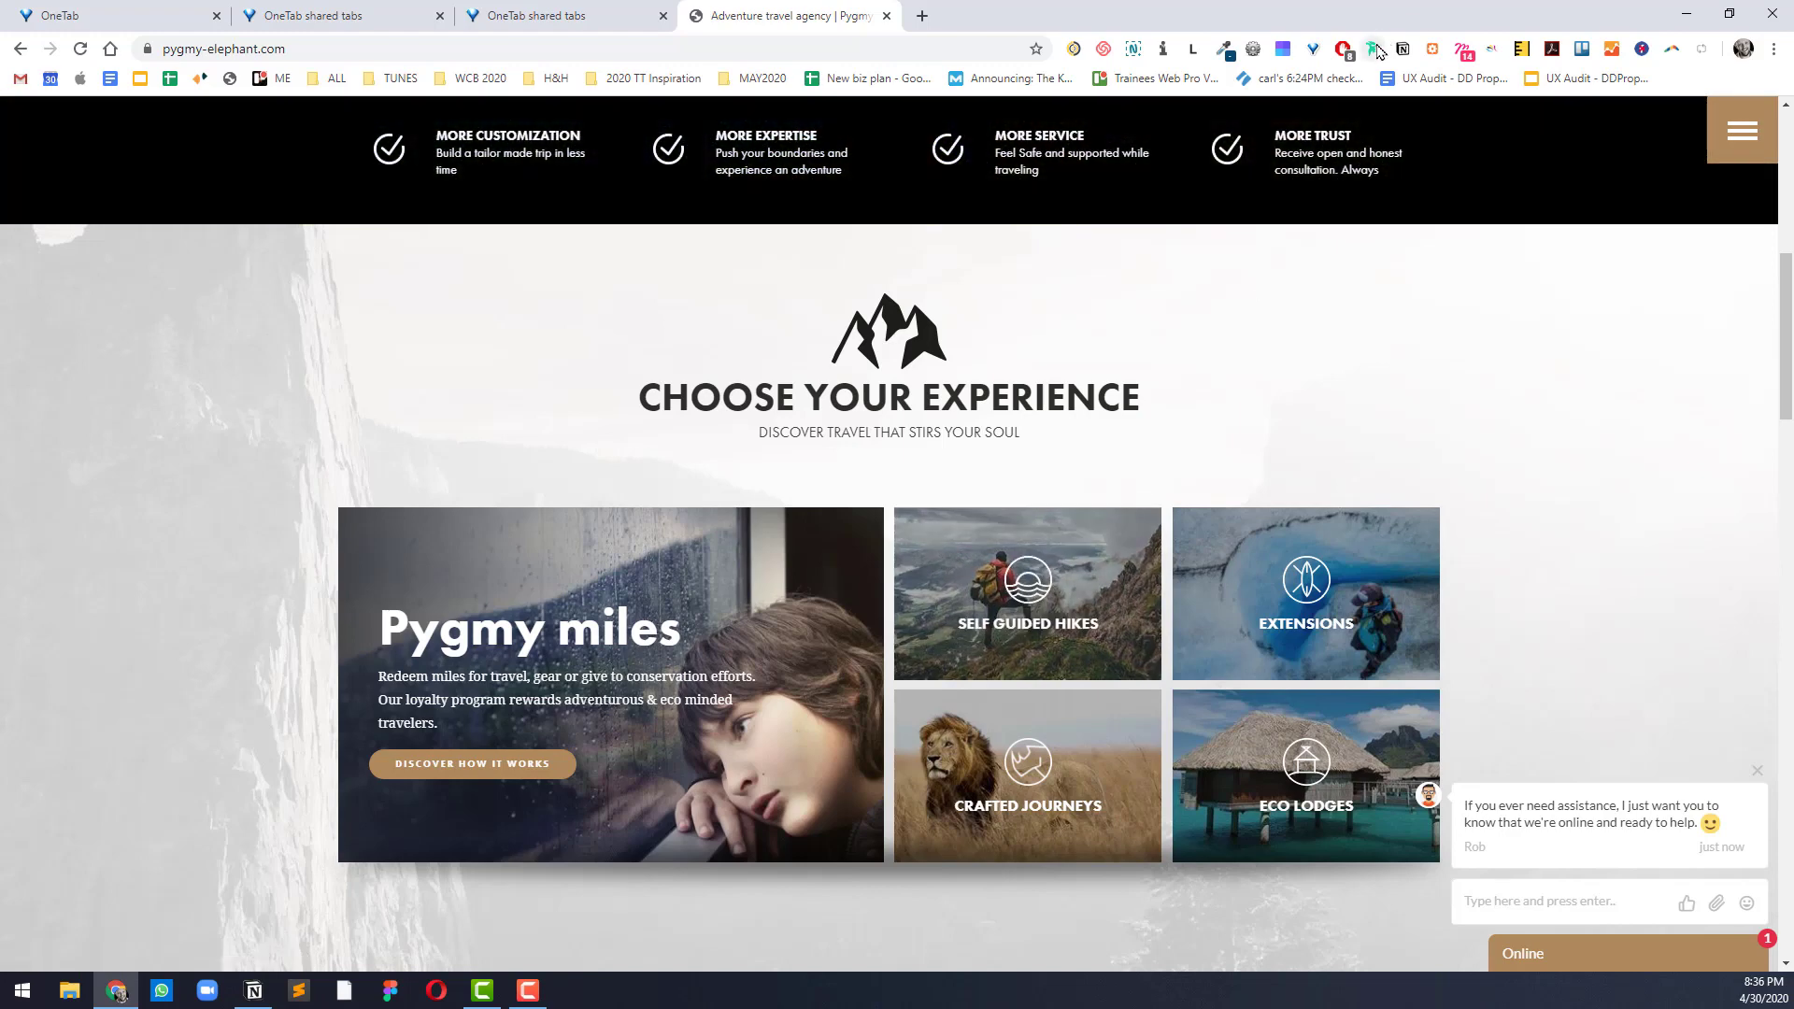
Step: Run the font identifier extension on the Pygmy Elephant home page and inspect the fonts of its headings and body text
{"action": "left_click", "coordinate": [1374, 49]}
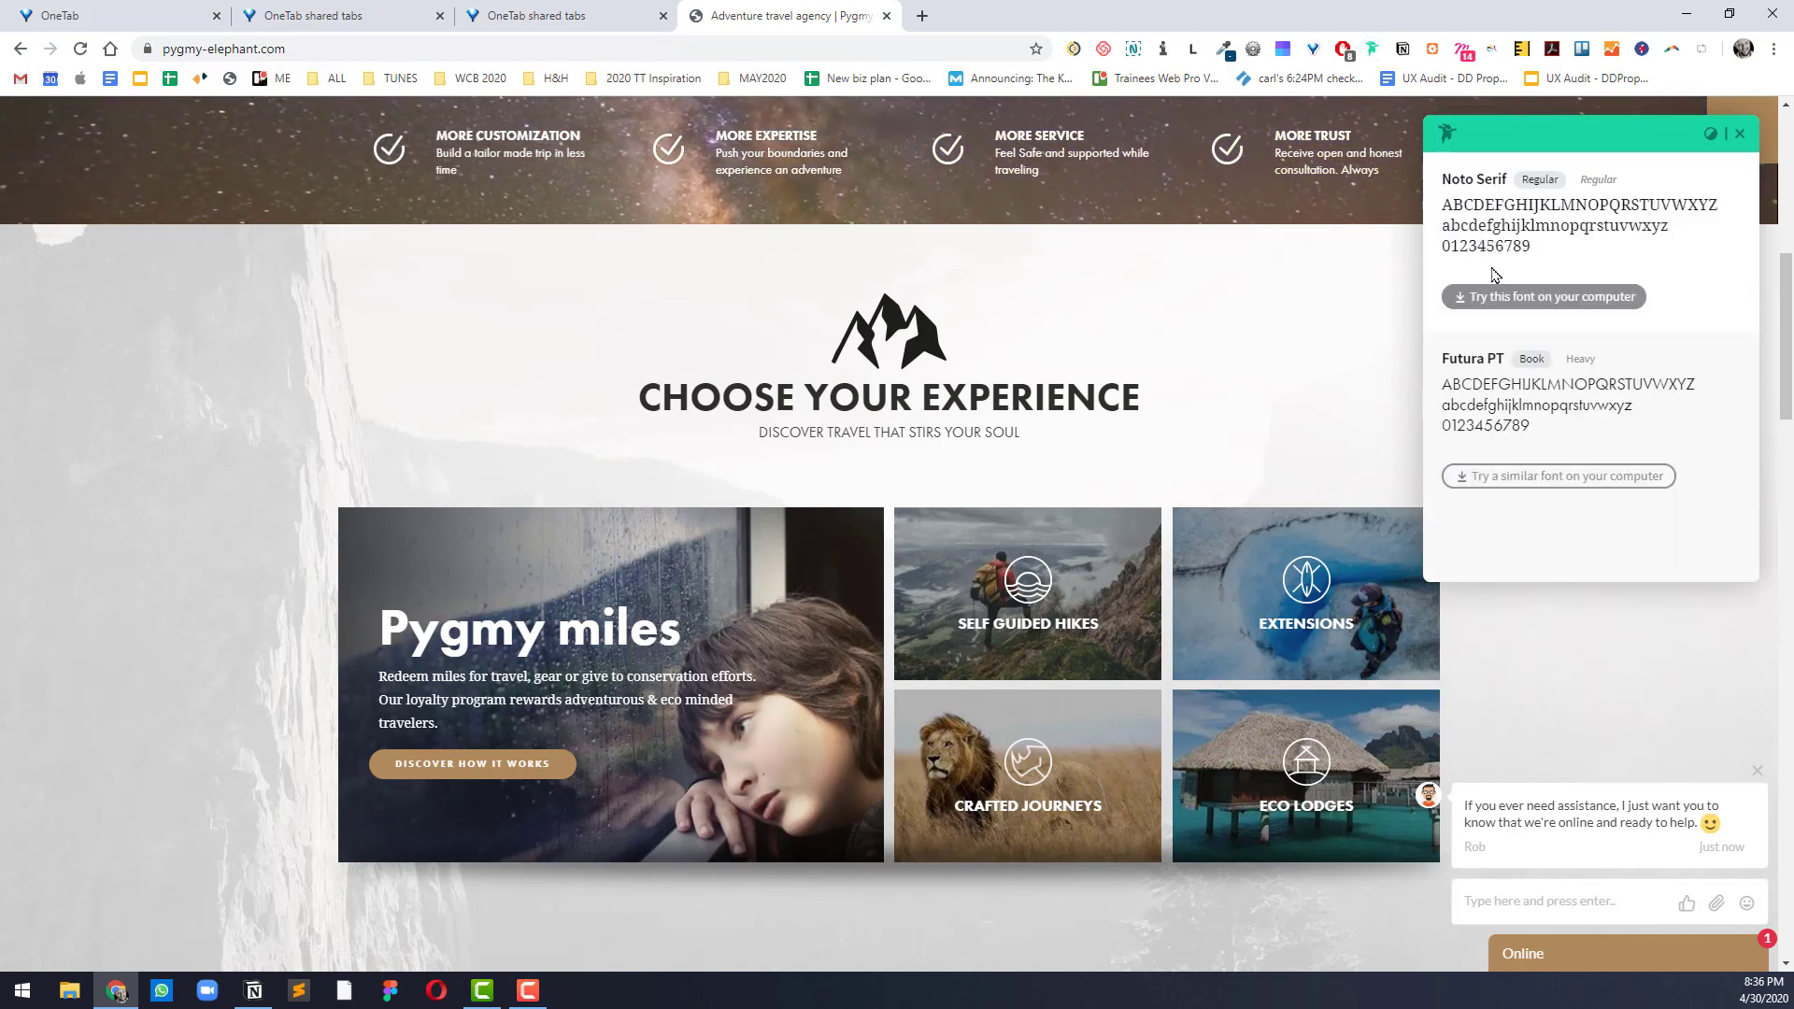
{"action": "mouse_move", "coordinate": [1114, 397]}
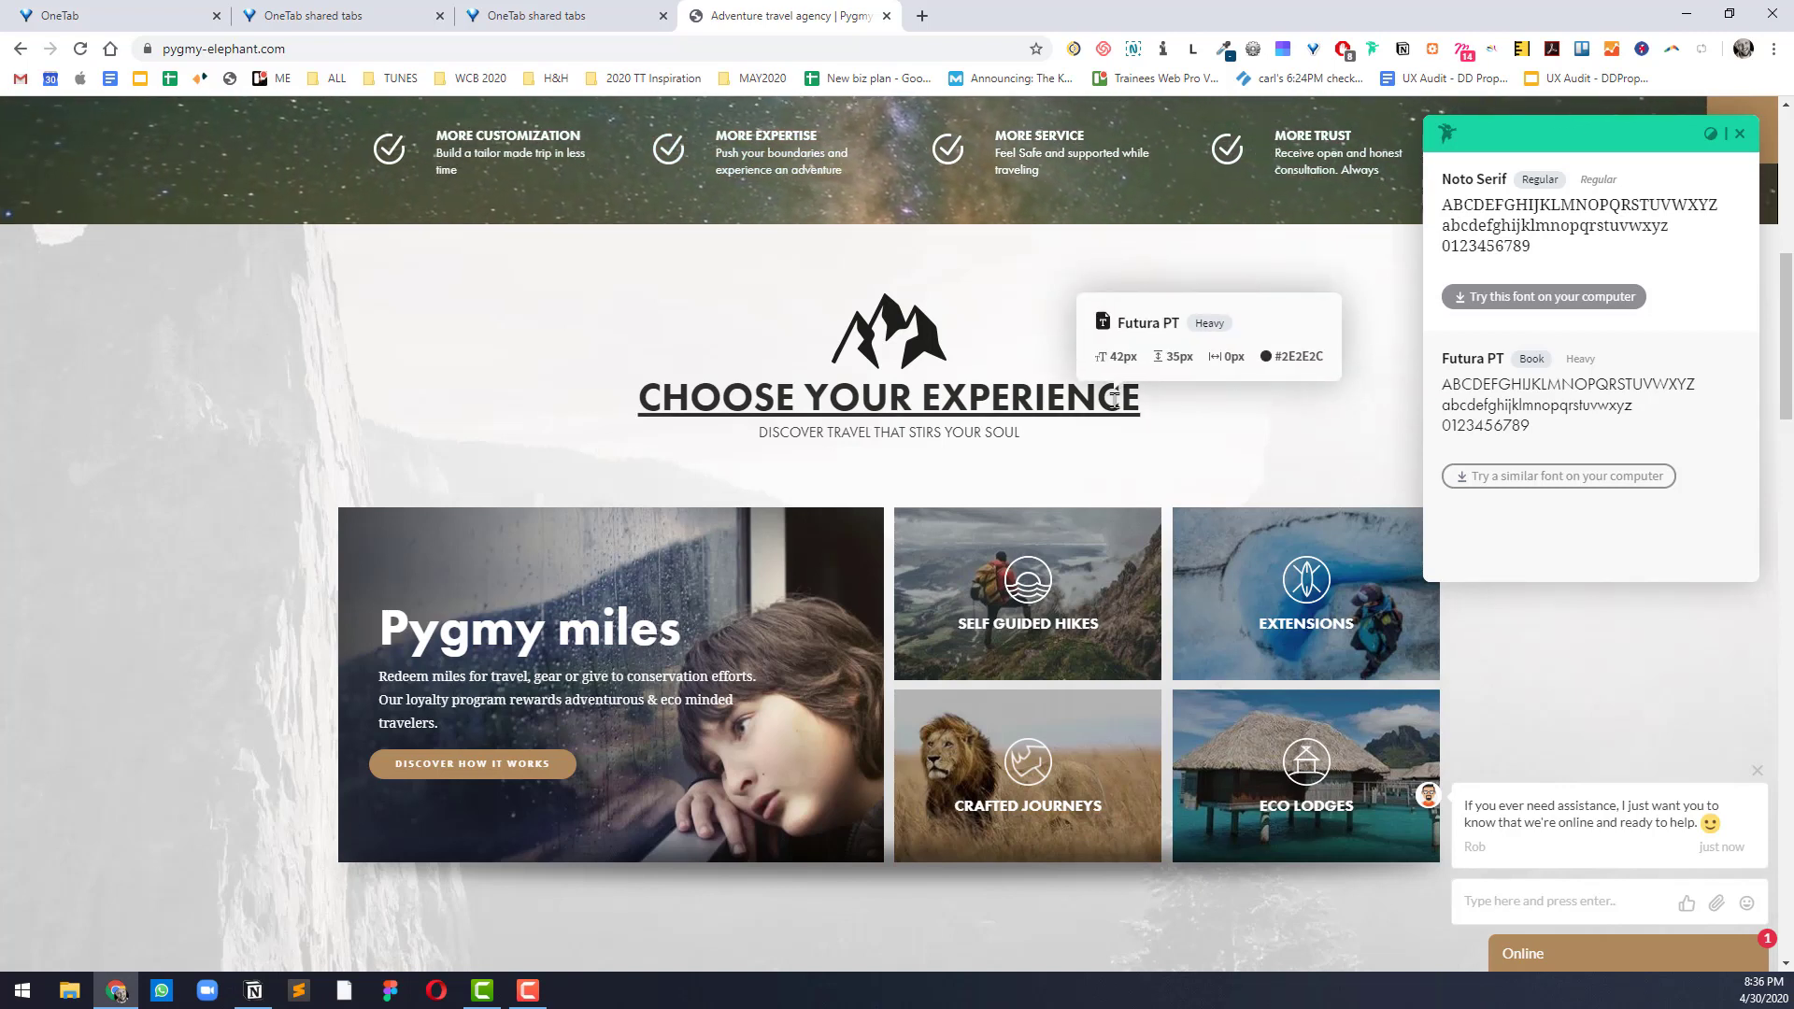
{"action": "scroll", "coordinate": [1083, 421], "scroll_direction": "down", "scroll_amount": 5}
{"action": "scroll", "coordinate": [1079, 426], "scroll_direction": "down", "scroll_amount": 2}
{"action": "mouse_move", "coordinate": [994, 495]}
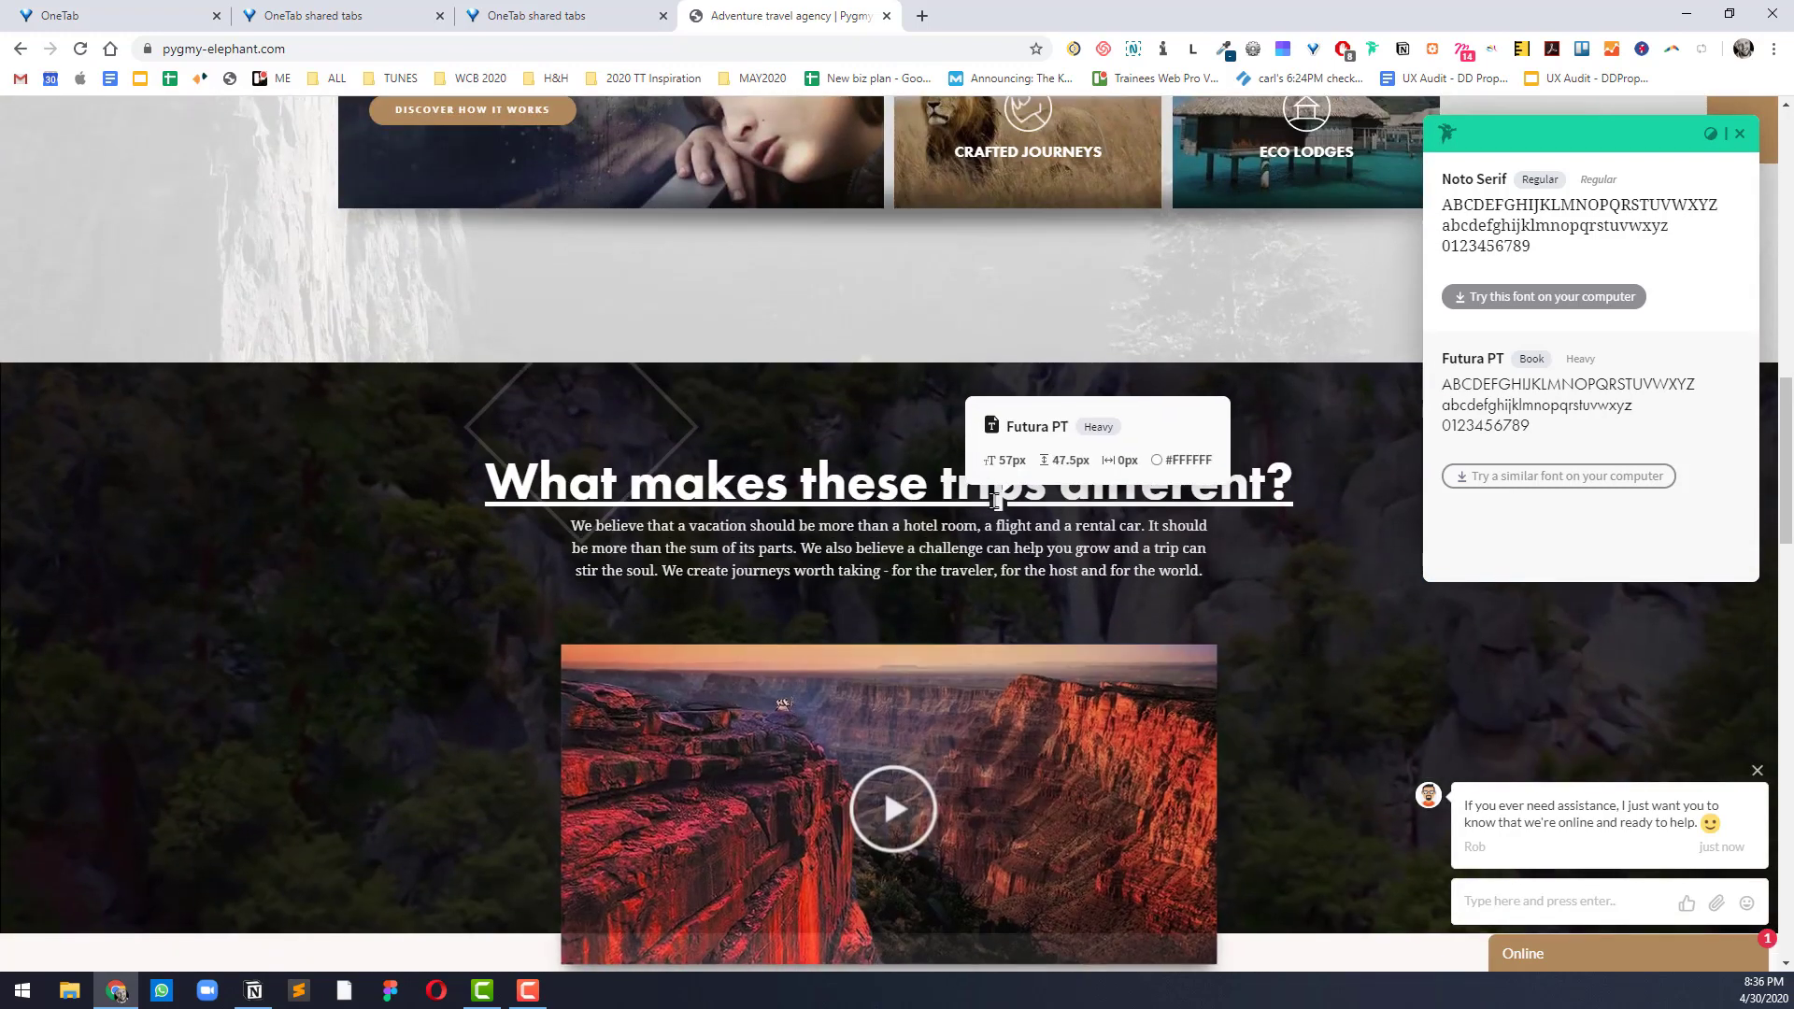
{"action": "scroll", "coordinate": [995, 495], "scroll_direction": "down", "scroll_amount": 1}
{"action": "mouse_move", "coordinate": [990, 449]}
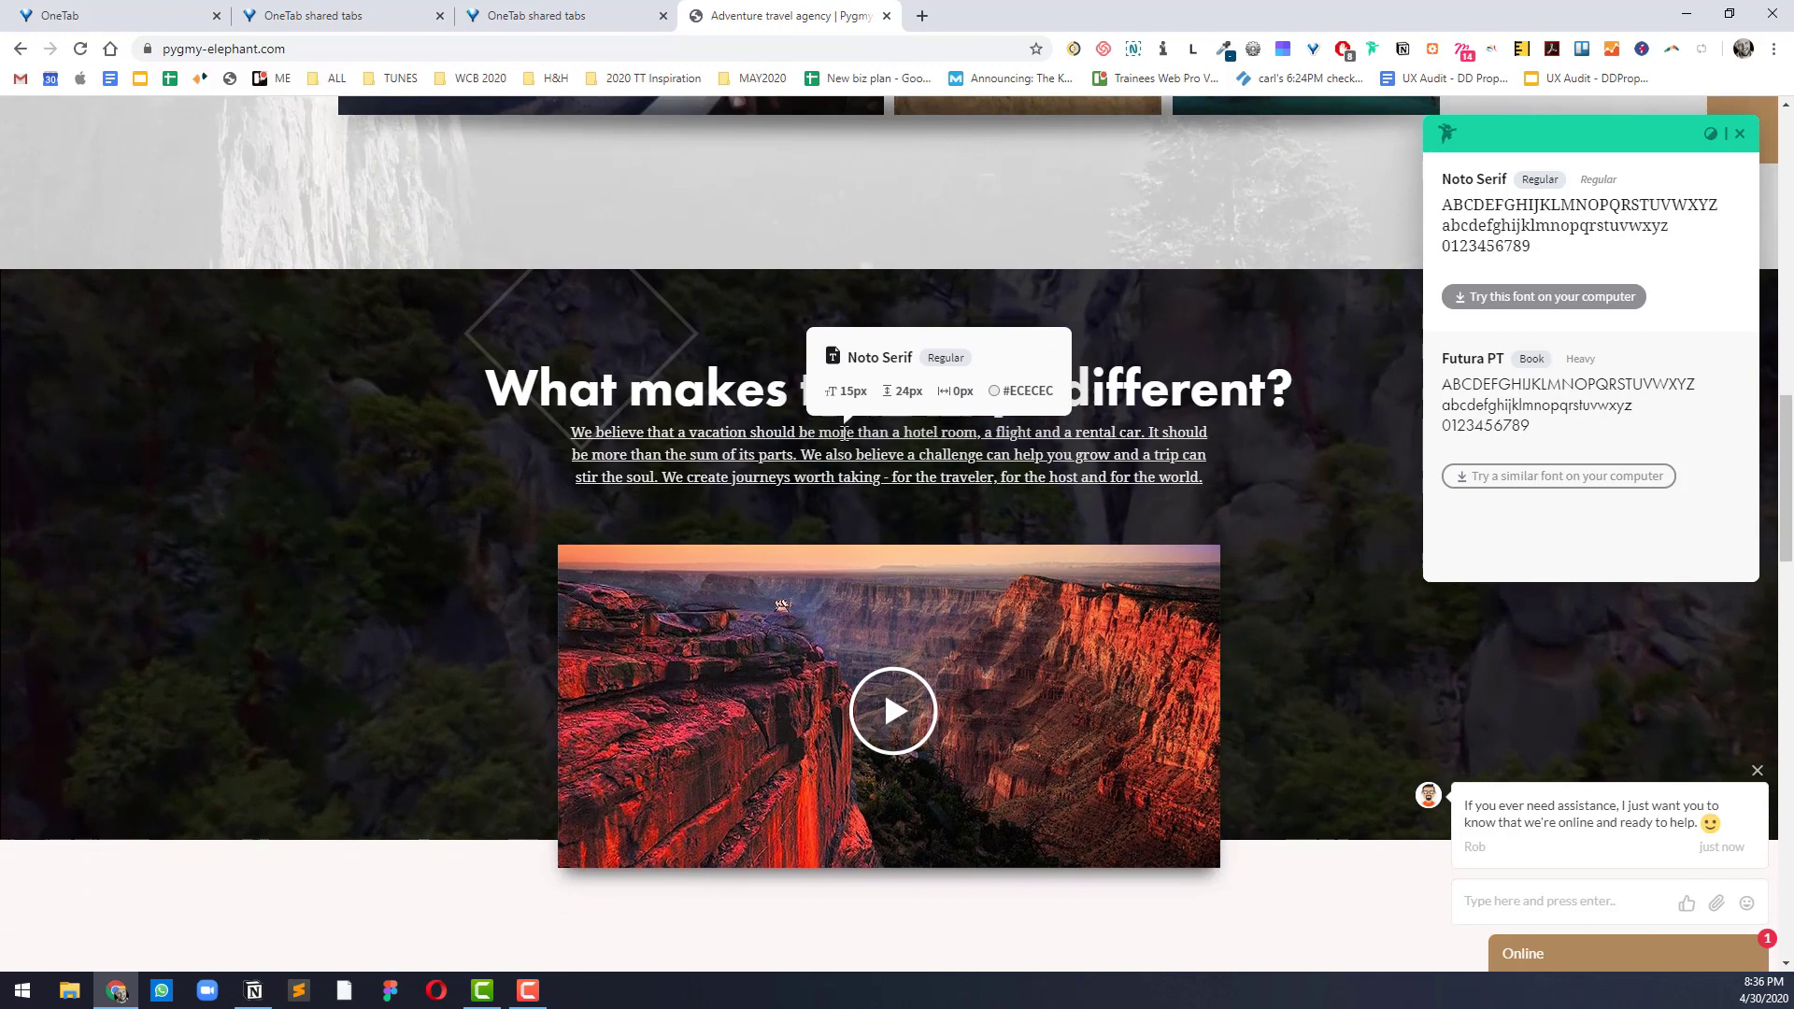
{"action": "scroll", "coordinate": [844, 439], "scroll_direction": "down", "scroll_amount": 8}
{"action": "mouse_move", "coordinate": [1076, 282]}
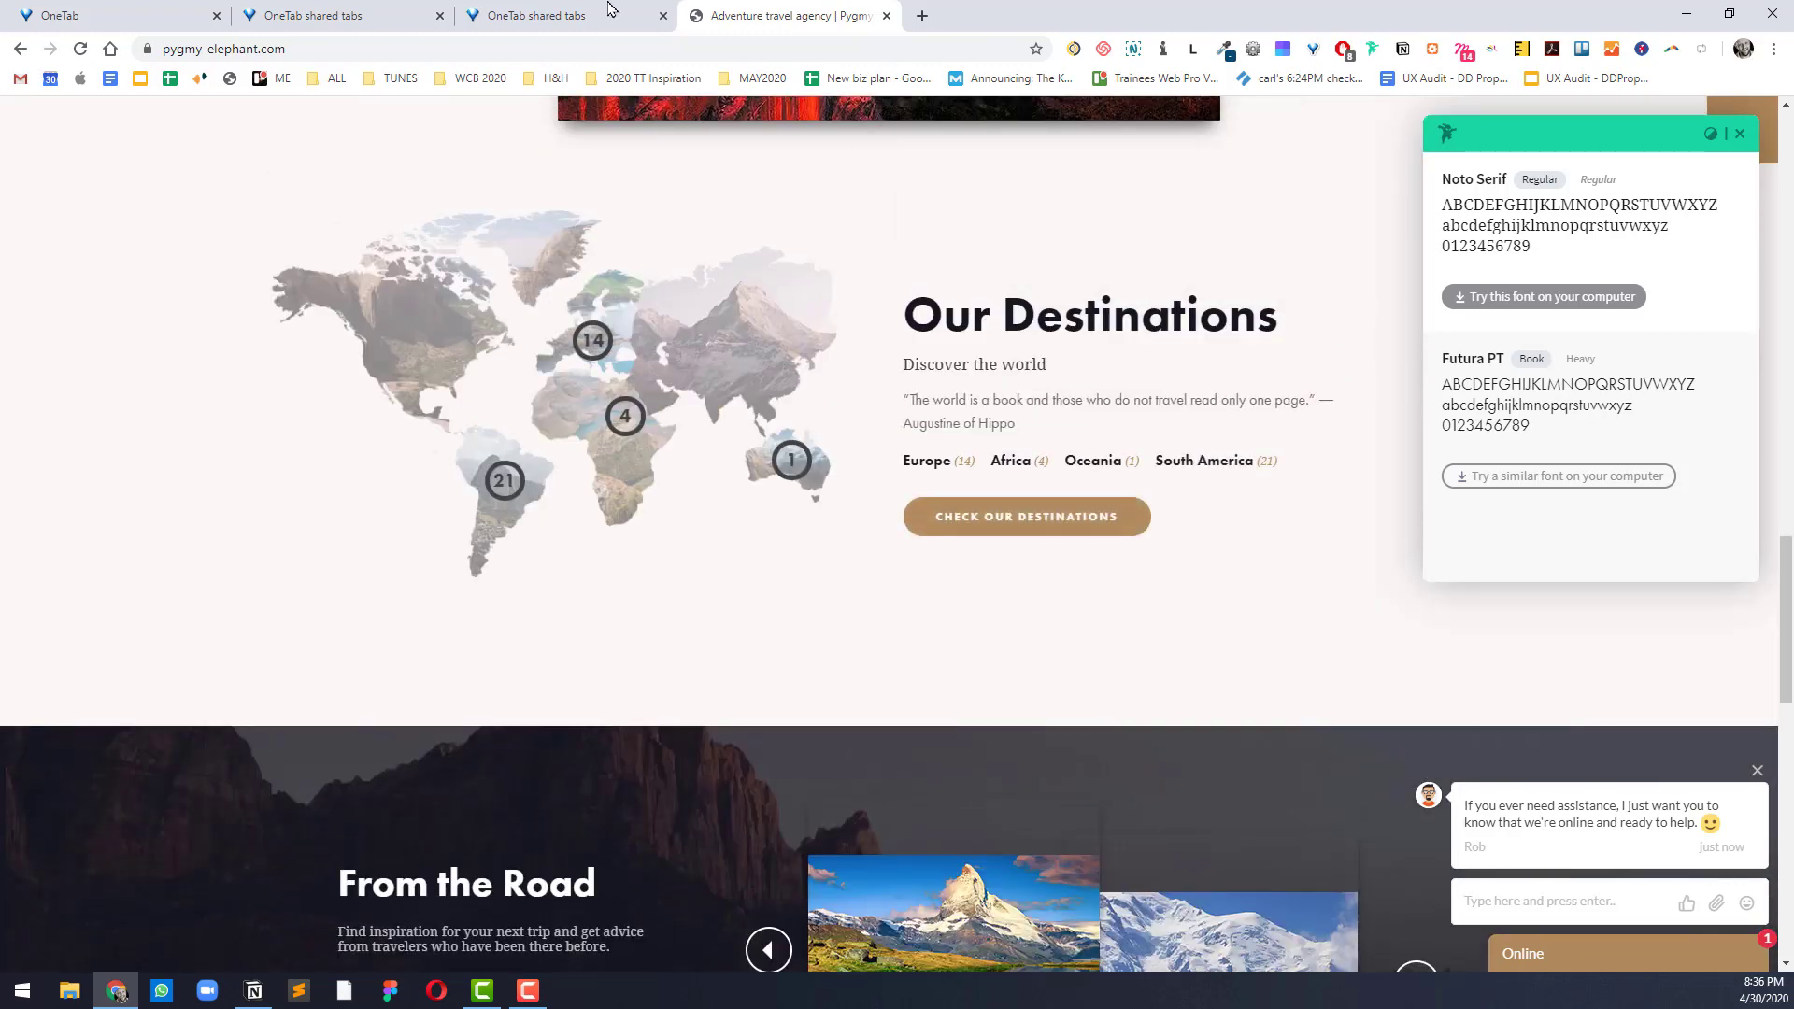
Step: Open the Deskpass site from the shared OneTab page and identify its fonts with the font extension
{"action": "left_click", "coordinate": [306, 16]}
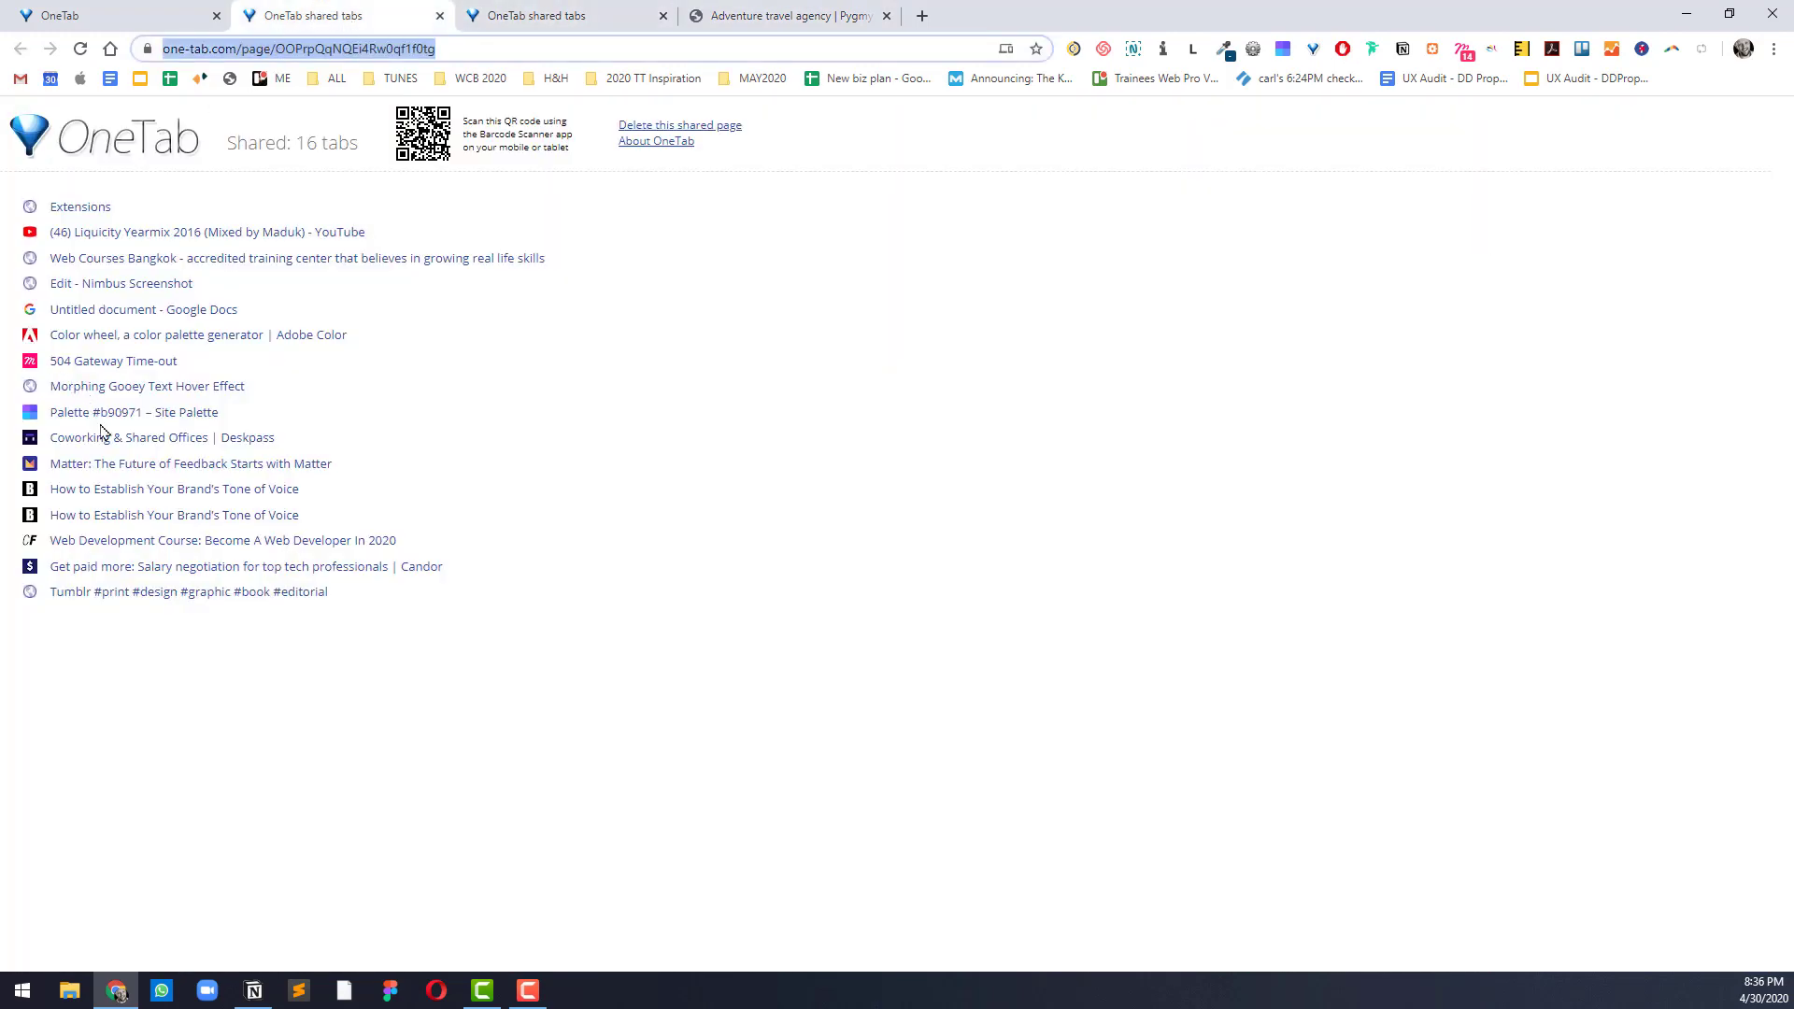
{"action": "key", "text": "Return"}
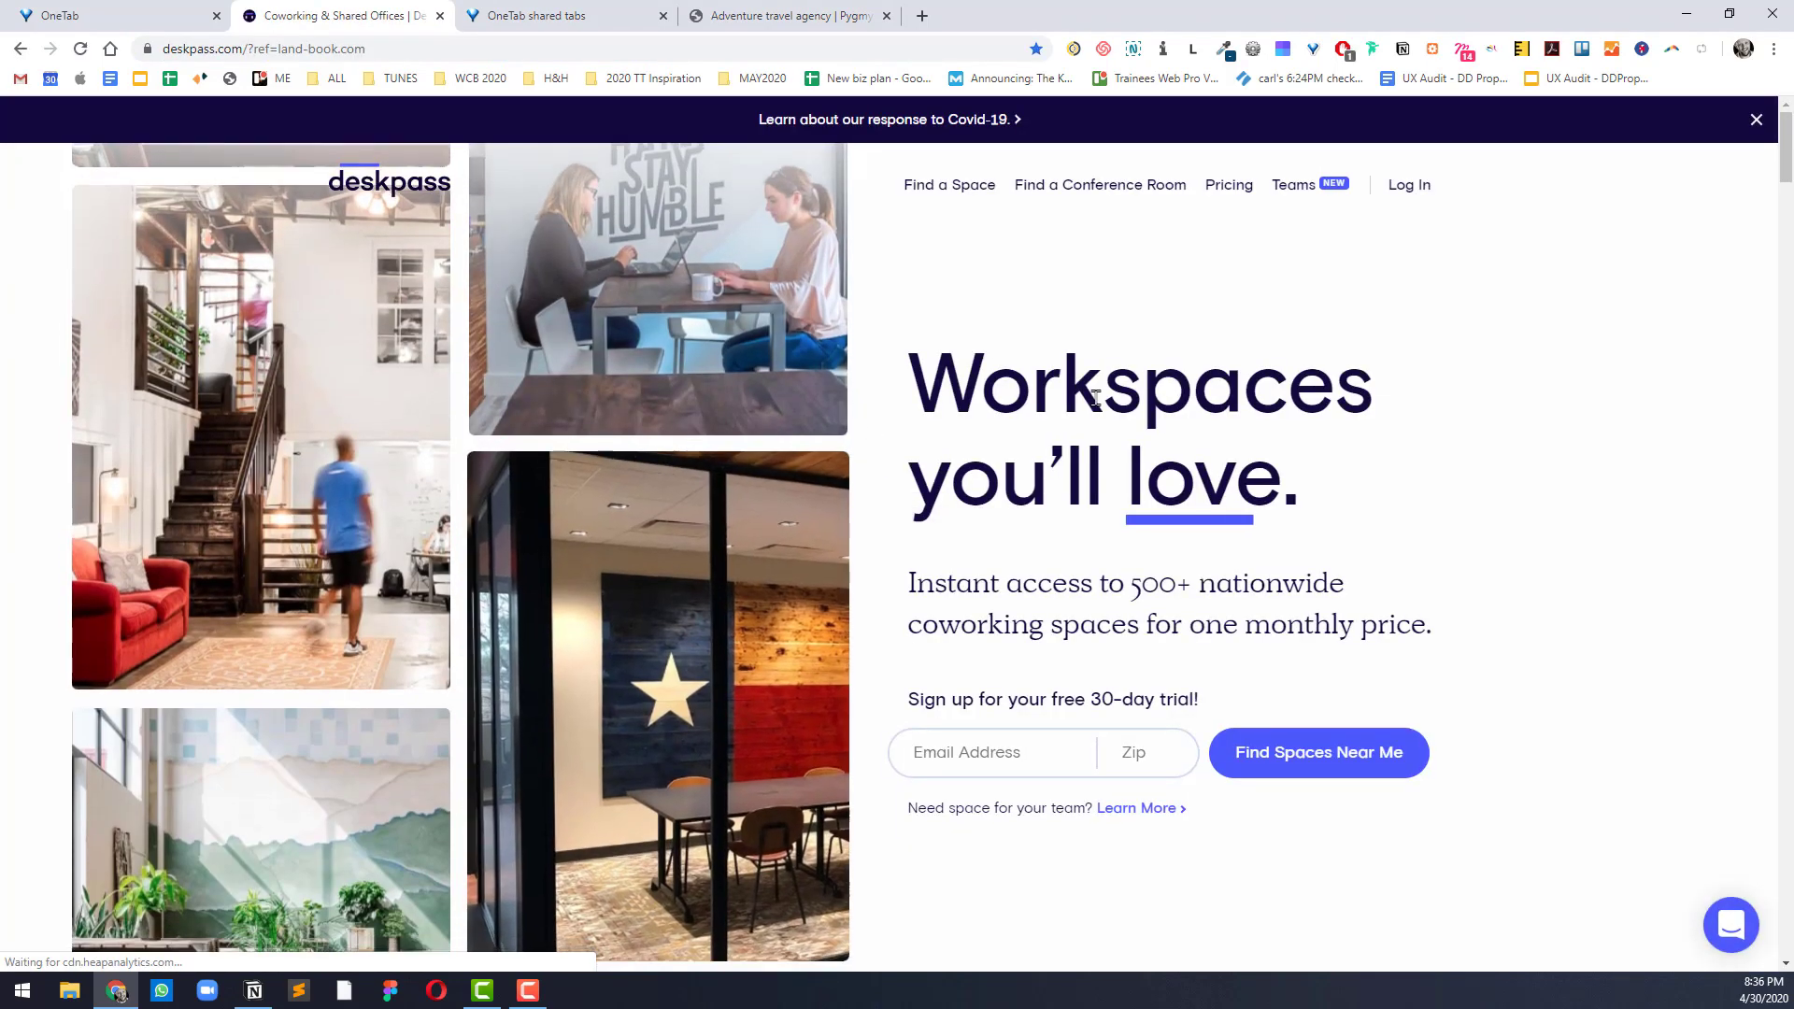
{"action": "left_click", "coordinate": [1372, 50]}
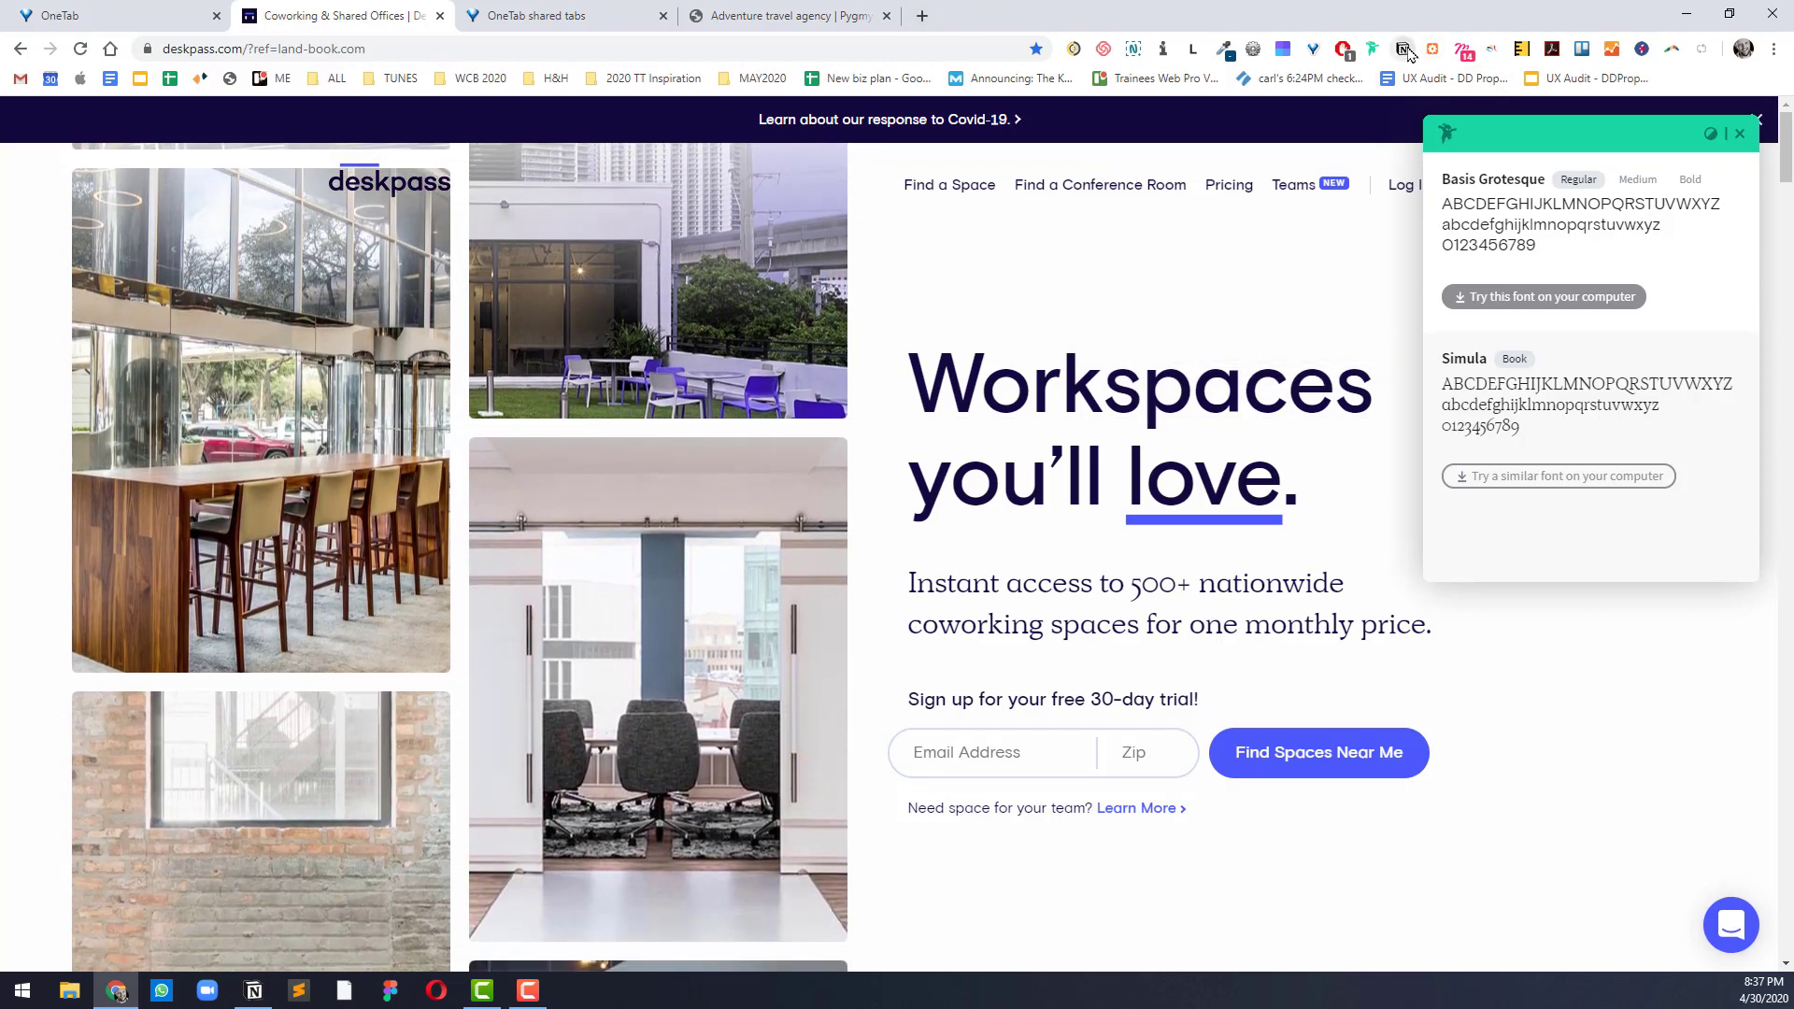
Step: Save the Deskpass page to the New links database in the H&H workspace with the Notion clipper
{"action": "left_click", "coordinate": [1405, 49]}
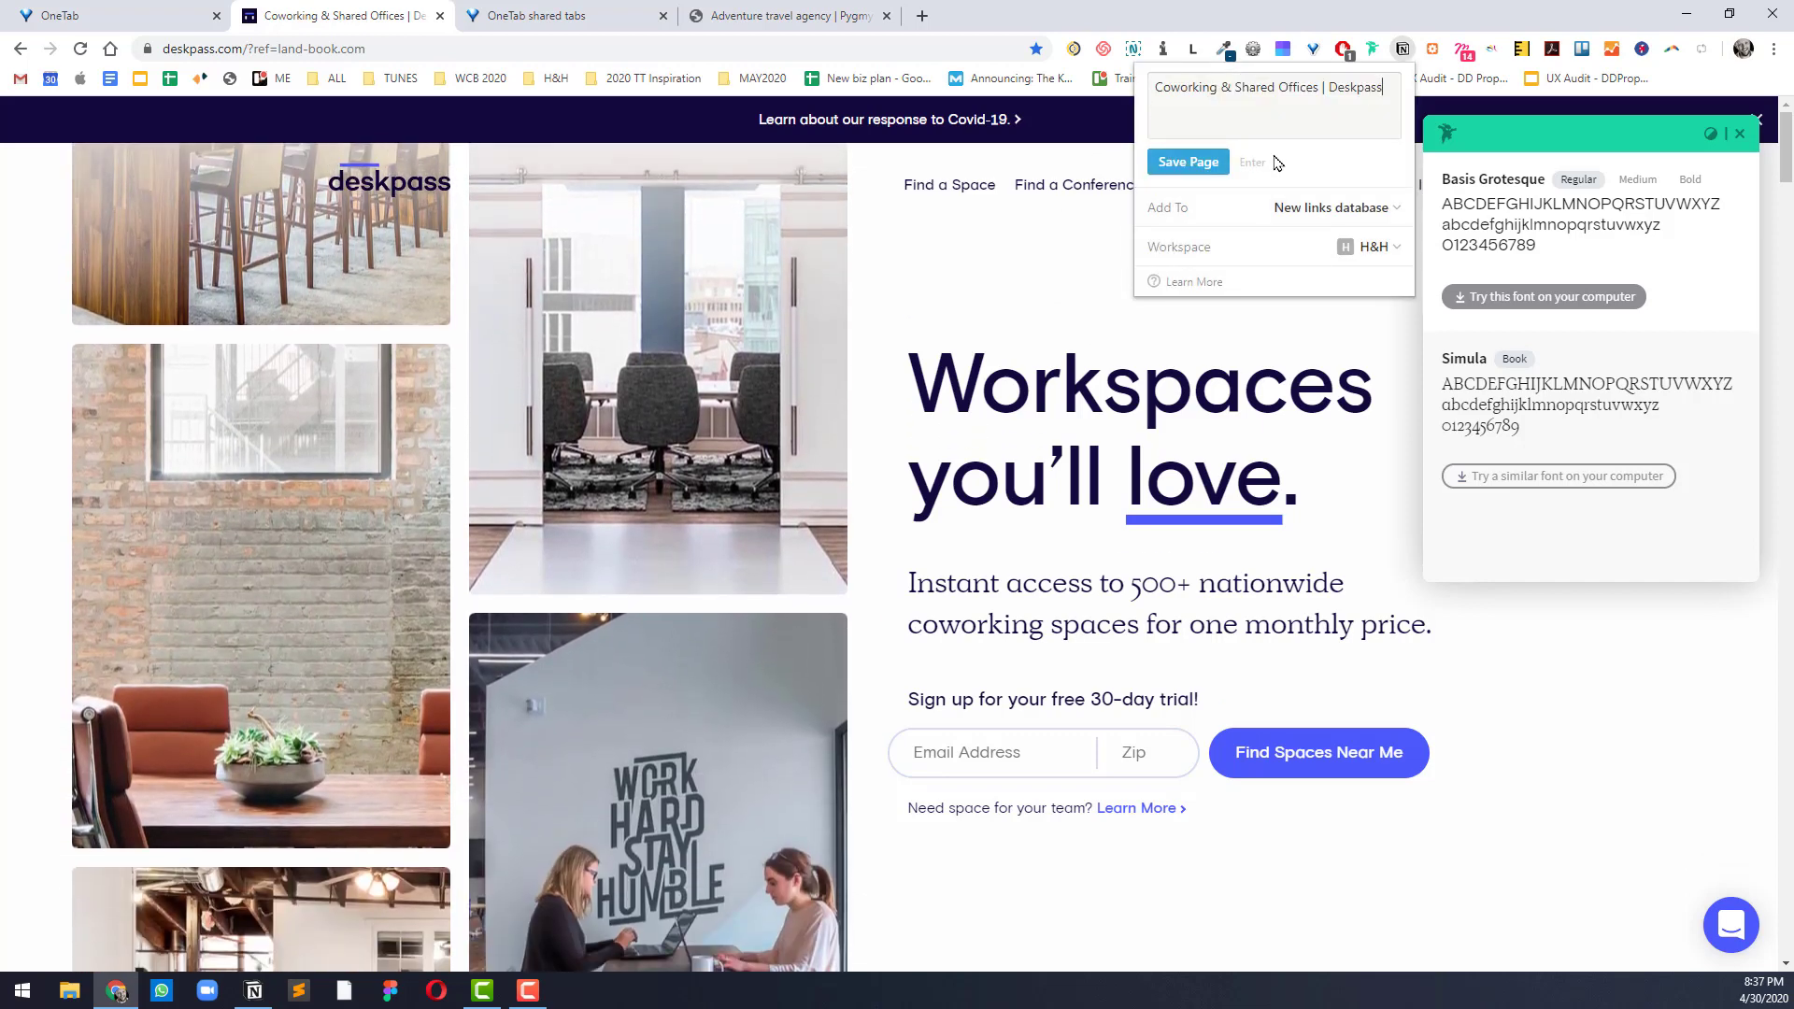
{"action": "left_click", "coordinate": [1205, 162]}
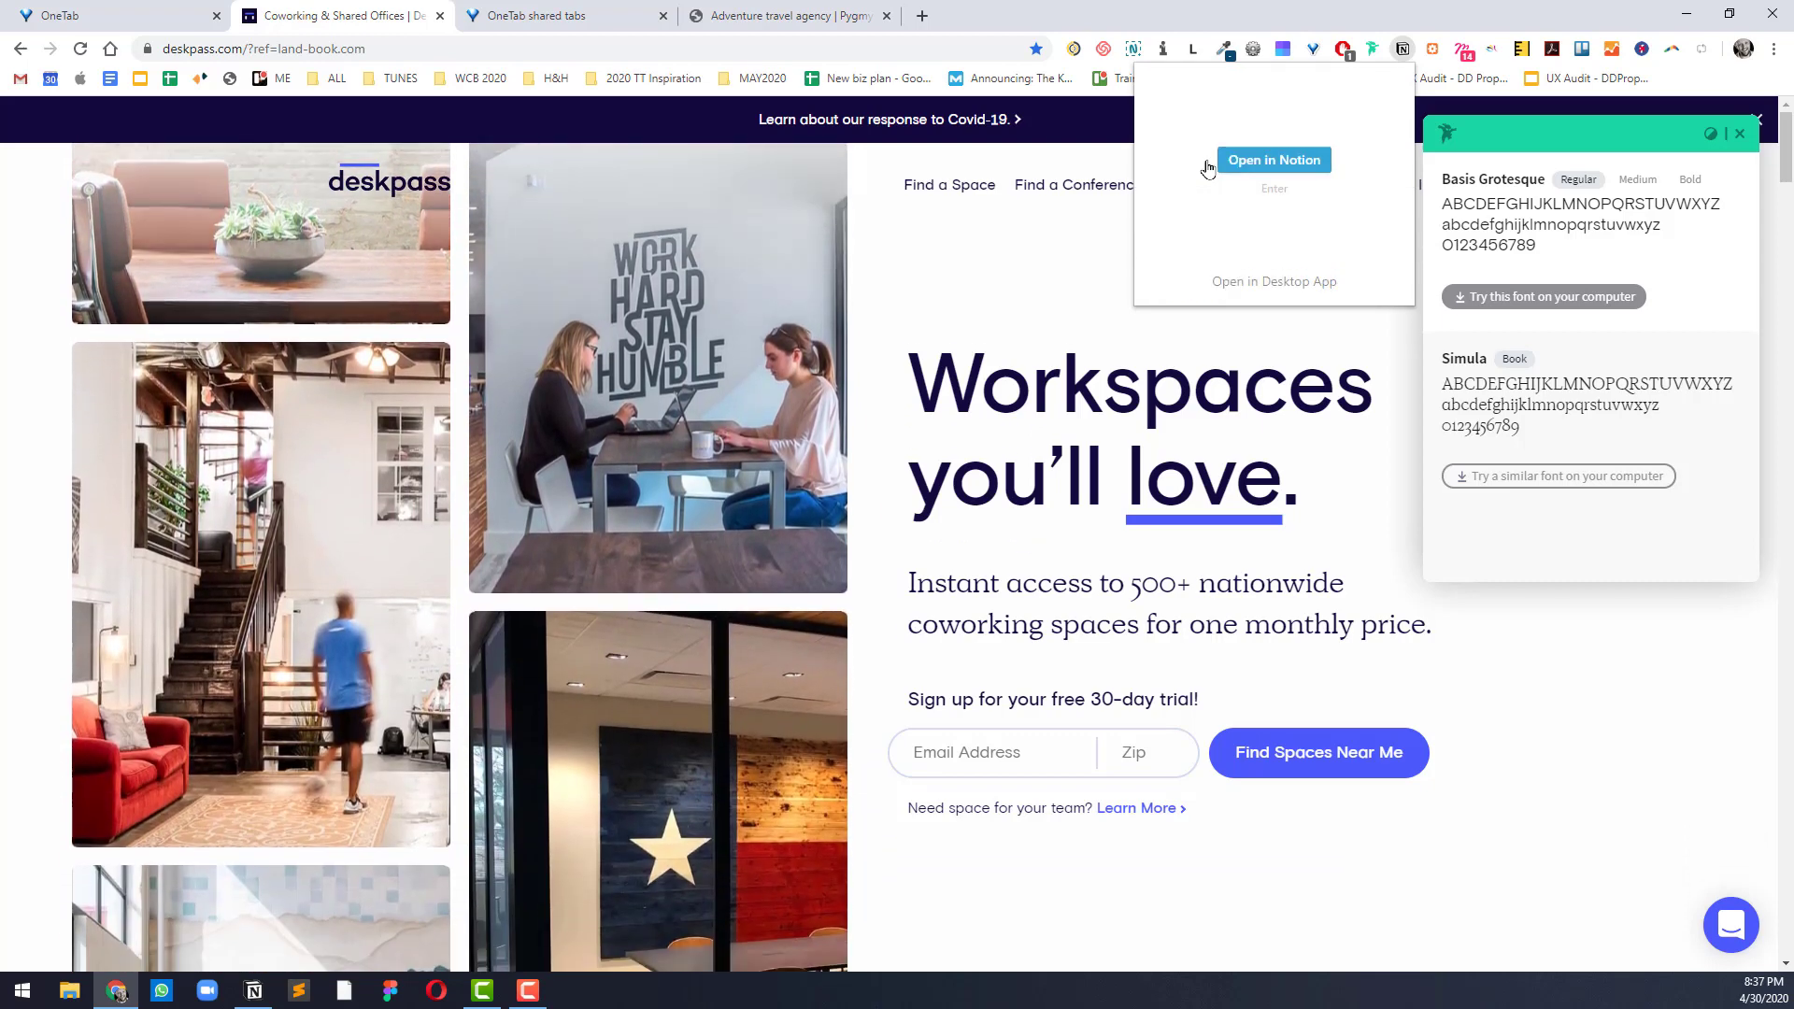
{"action": "left_click", "coordinate": [1257, 10]}
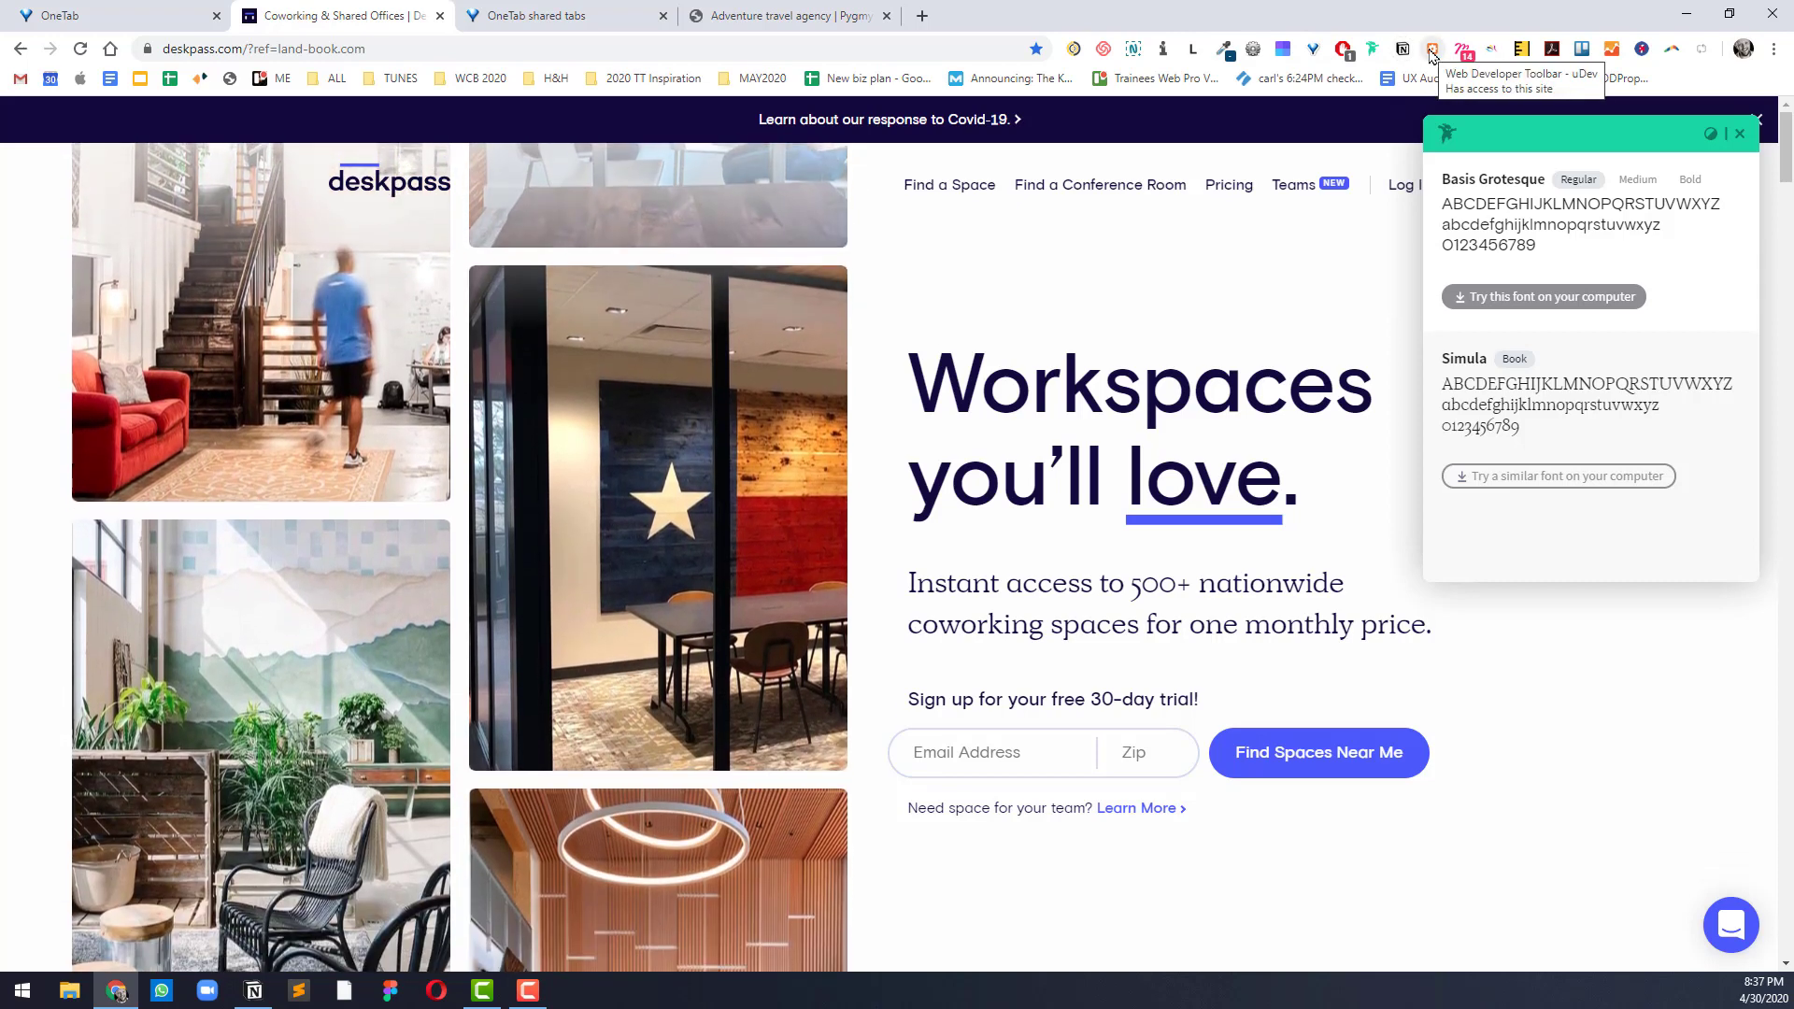
Step: View the Web Developer Toolbar's options on the Deskpass page, and open the Muzli page from its extension
{"action": "left_click", "coordinate": [1432, 51]}
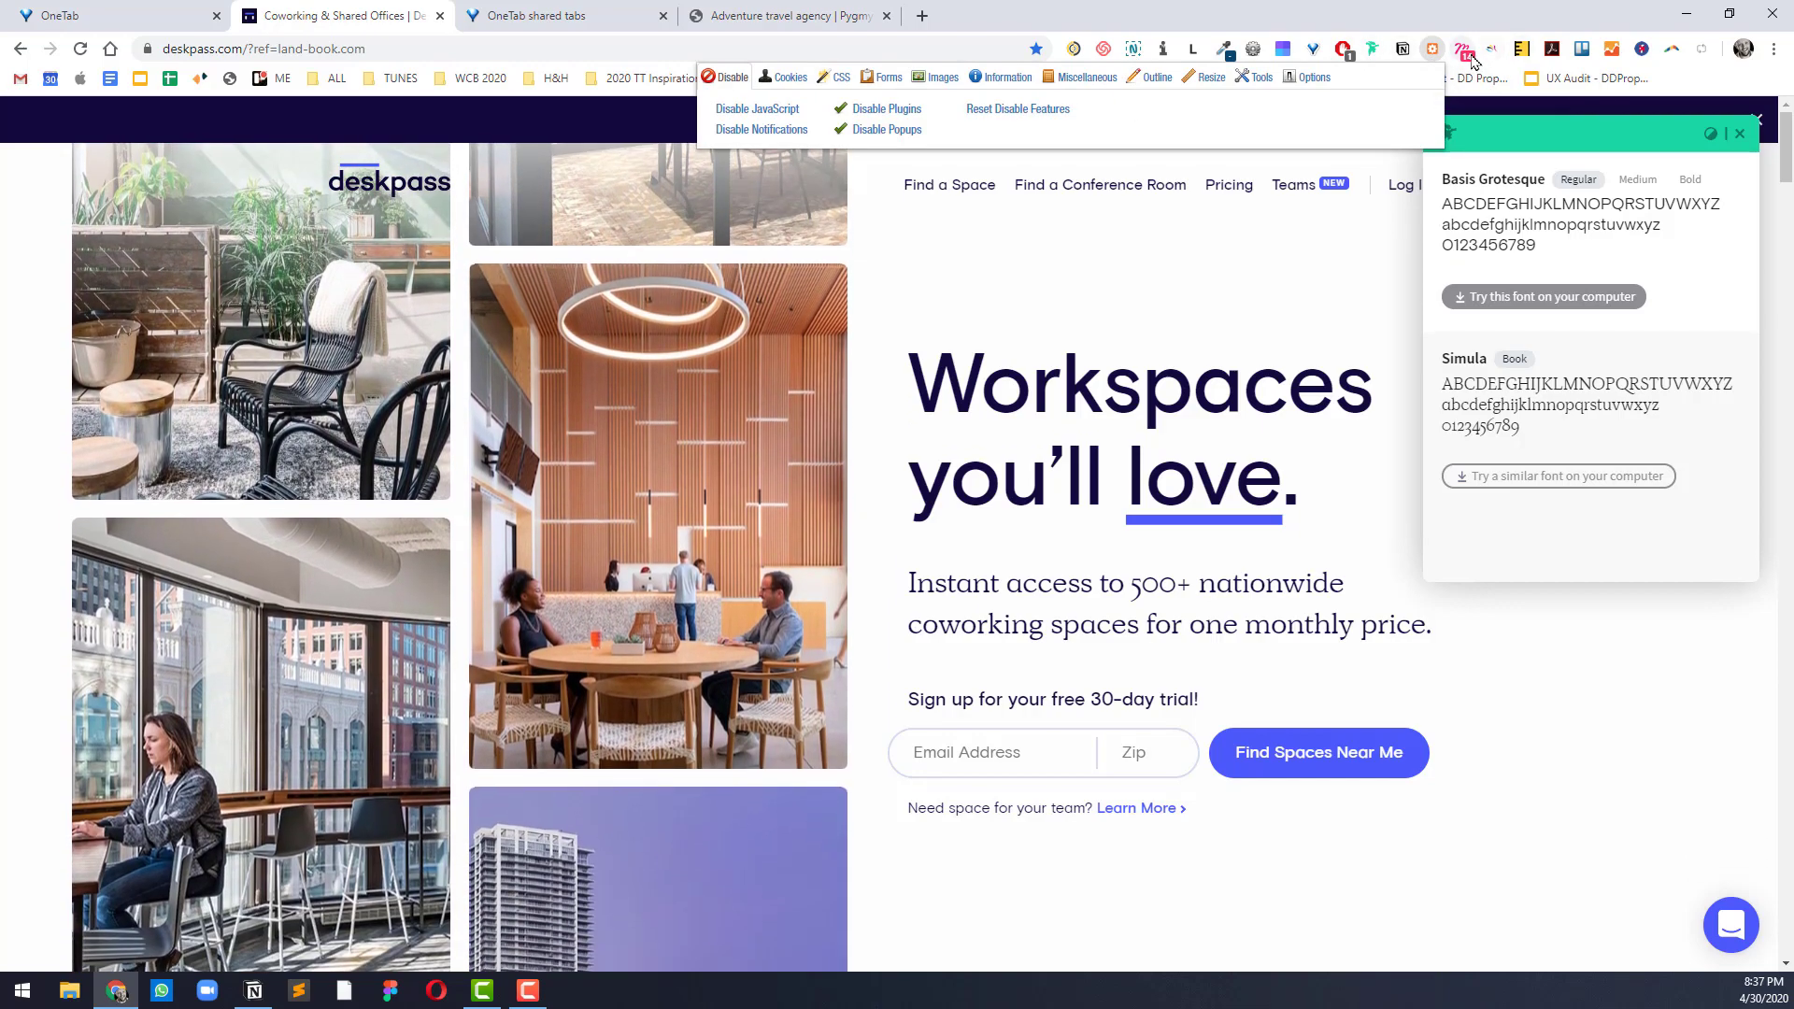
{"action": "left_click", "coordinate": [1472, 59]}
{"action": "left_click", "coordinate": [1472, 59]}
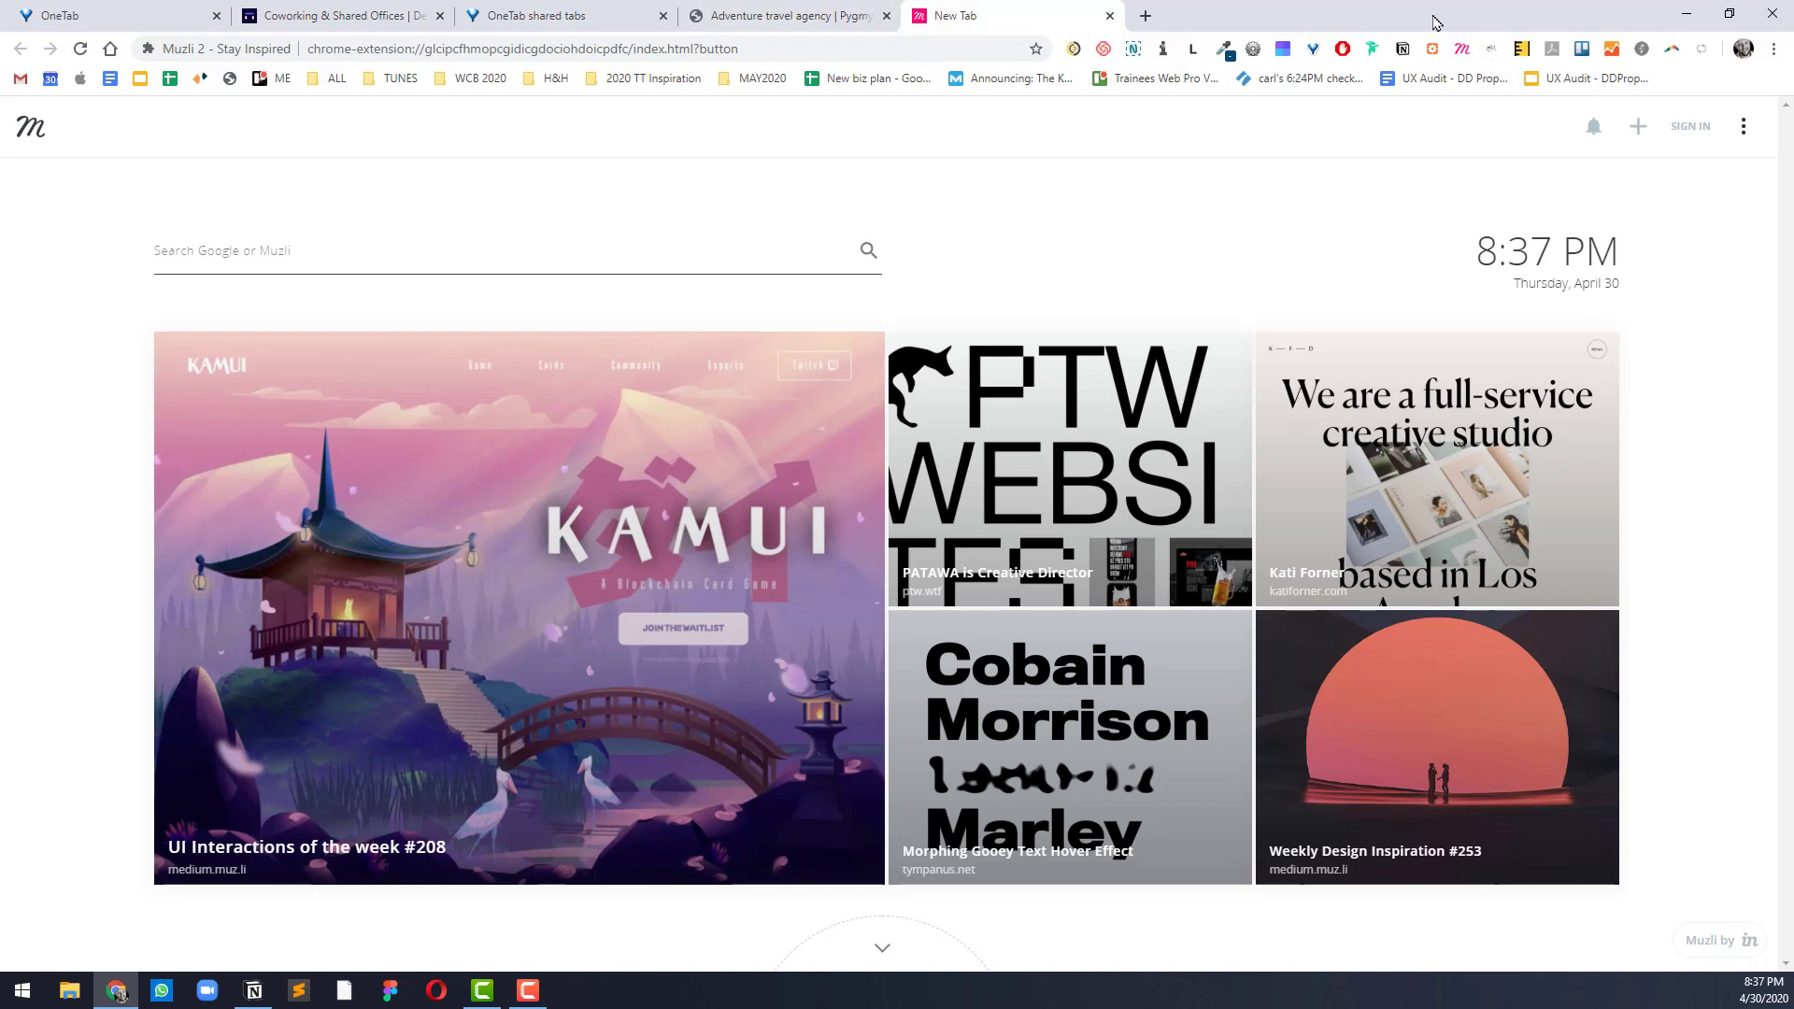
Step: Return to the Pygmy Elephant page, close the font identifier and select the paragraph about the adventure expert
{"action": "left_click", "coordinate": [840, 13]}
{"action": "scroll", "coordinate": [1009, 393], "scroll_direction": "down", "scroll_amount": 9}
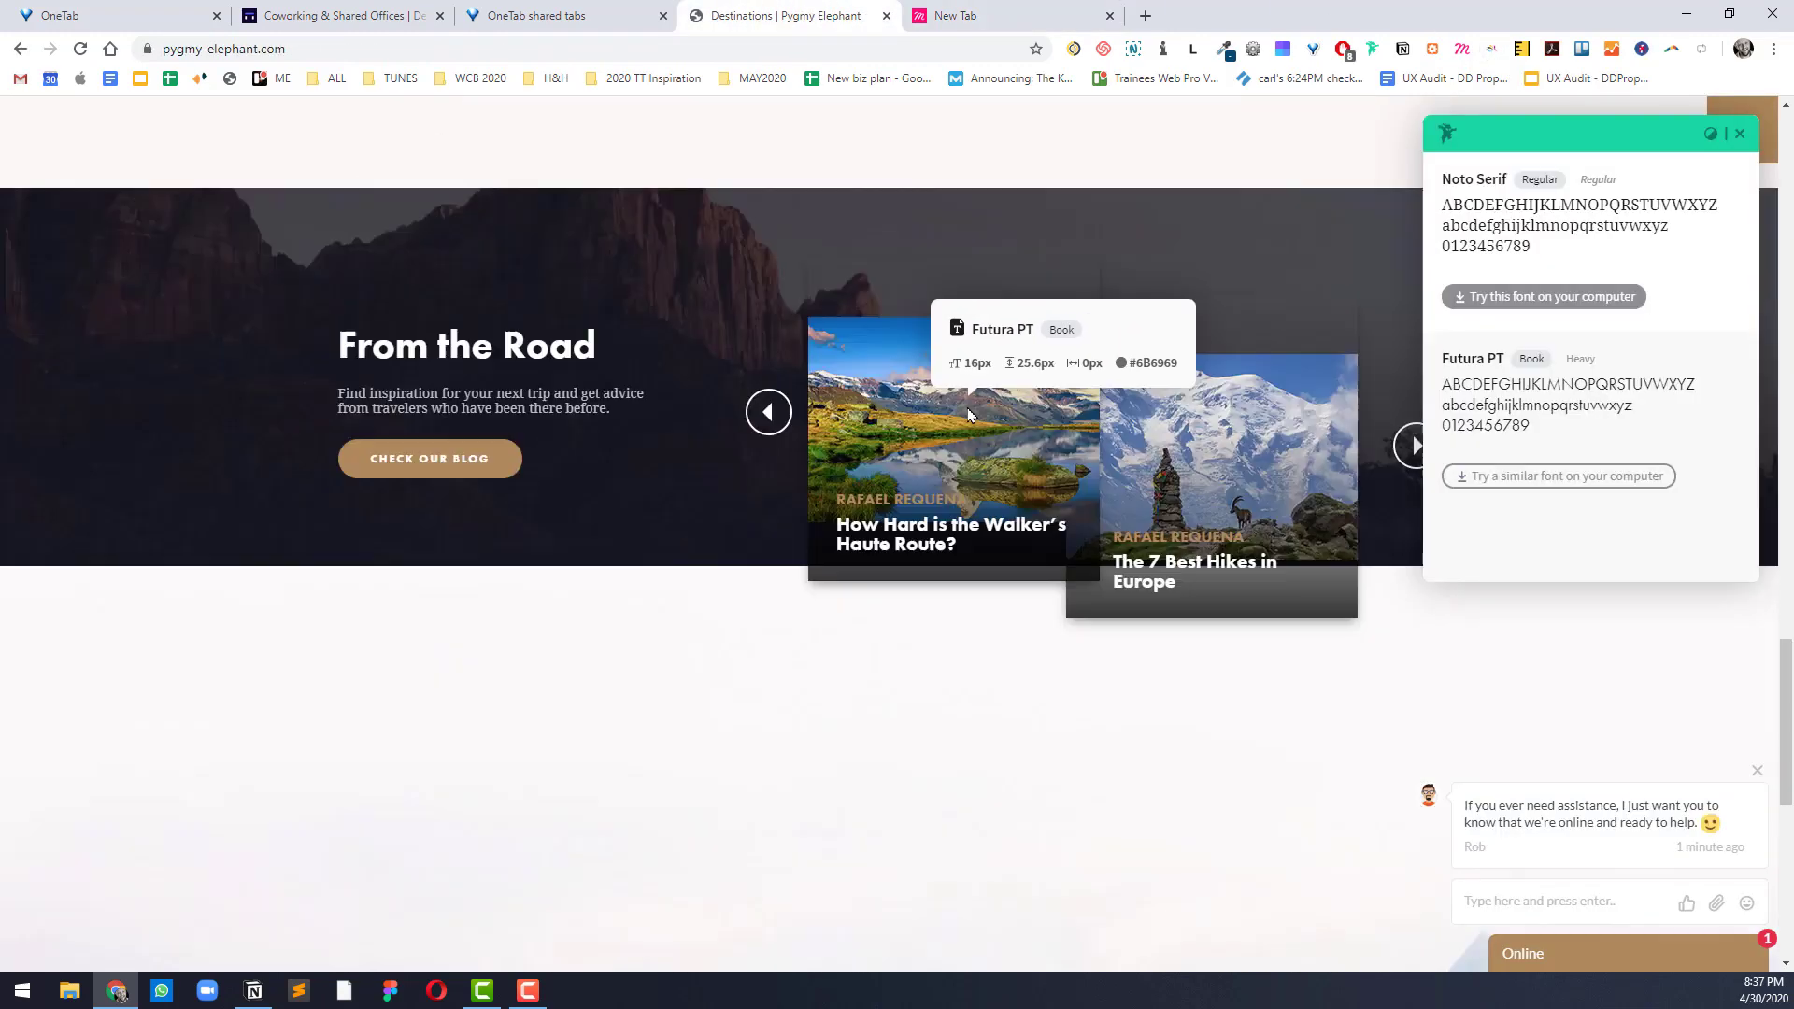
{"action": "key", "text": "Escape"}
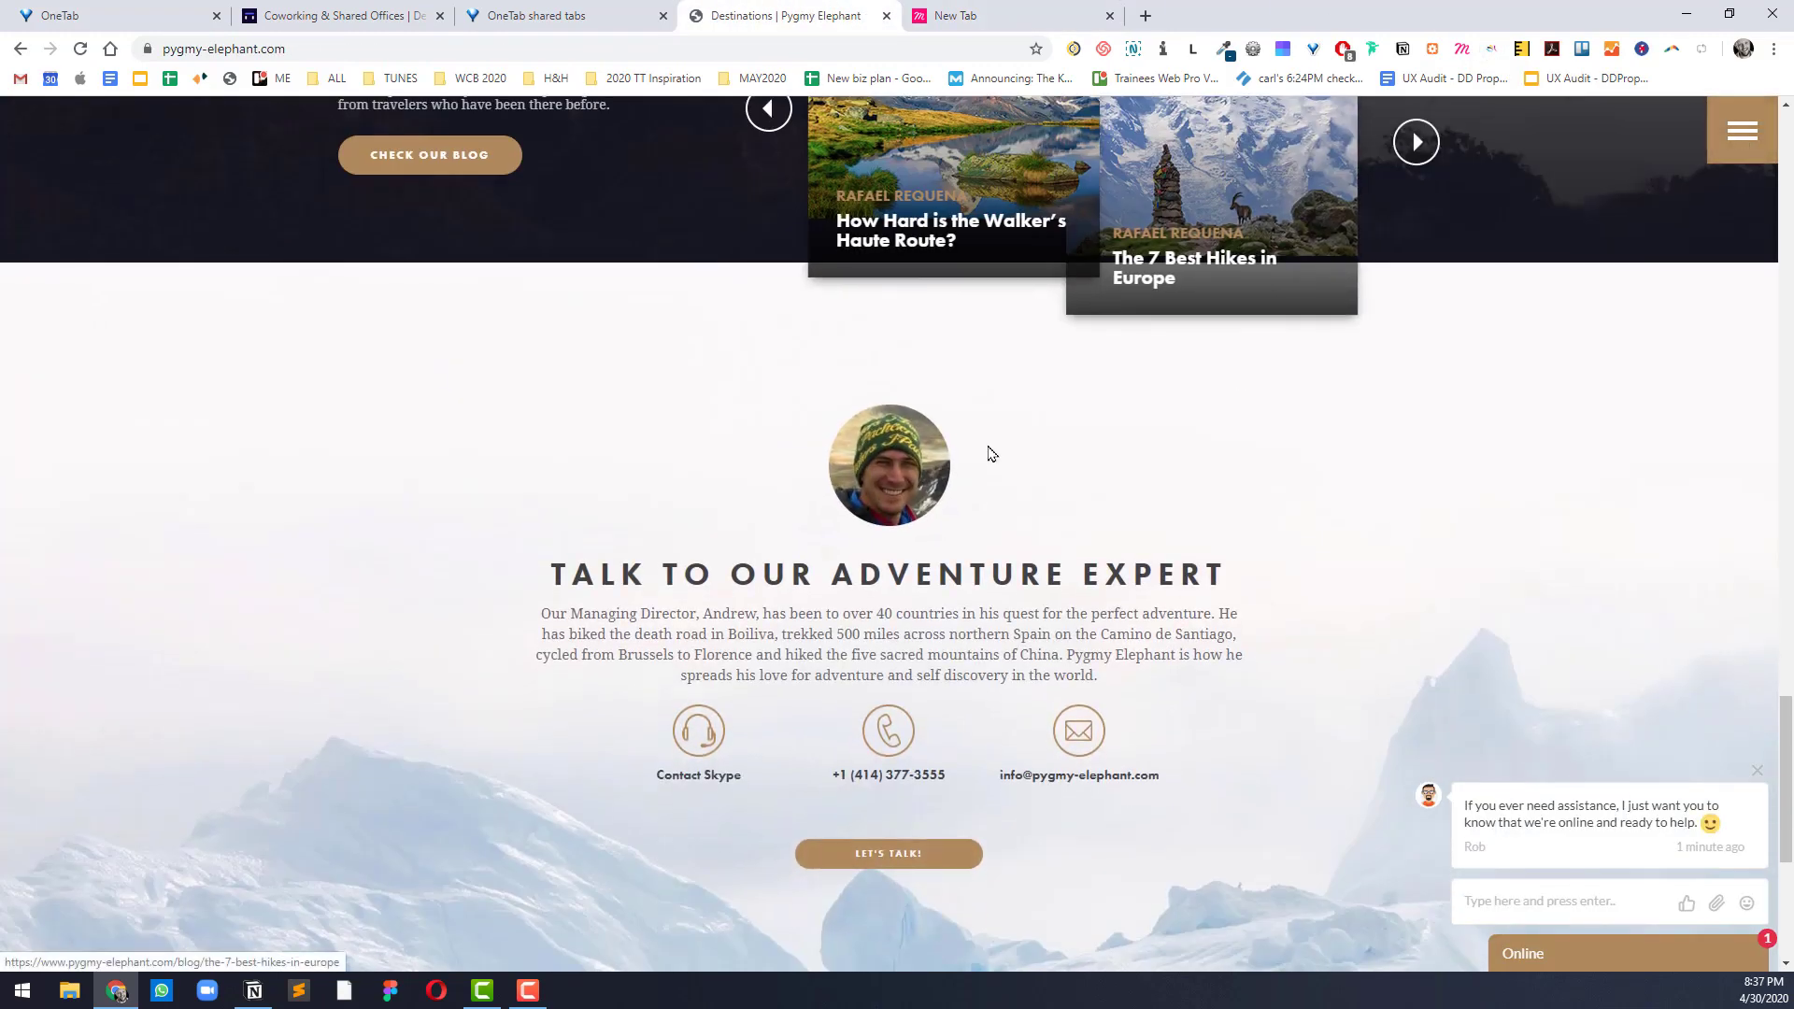
{"action": "scroll", "coordinate": [985, 452], "scroll_direction": "down", "scroll_amount": 2}
{"action": "triple_click", "coordinate": [670, 427]}
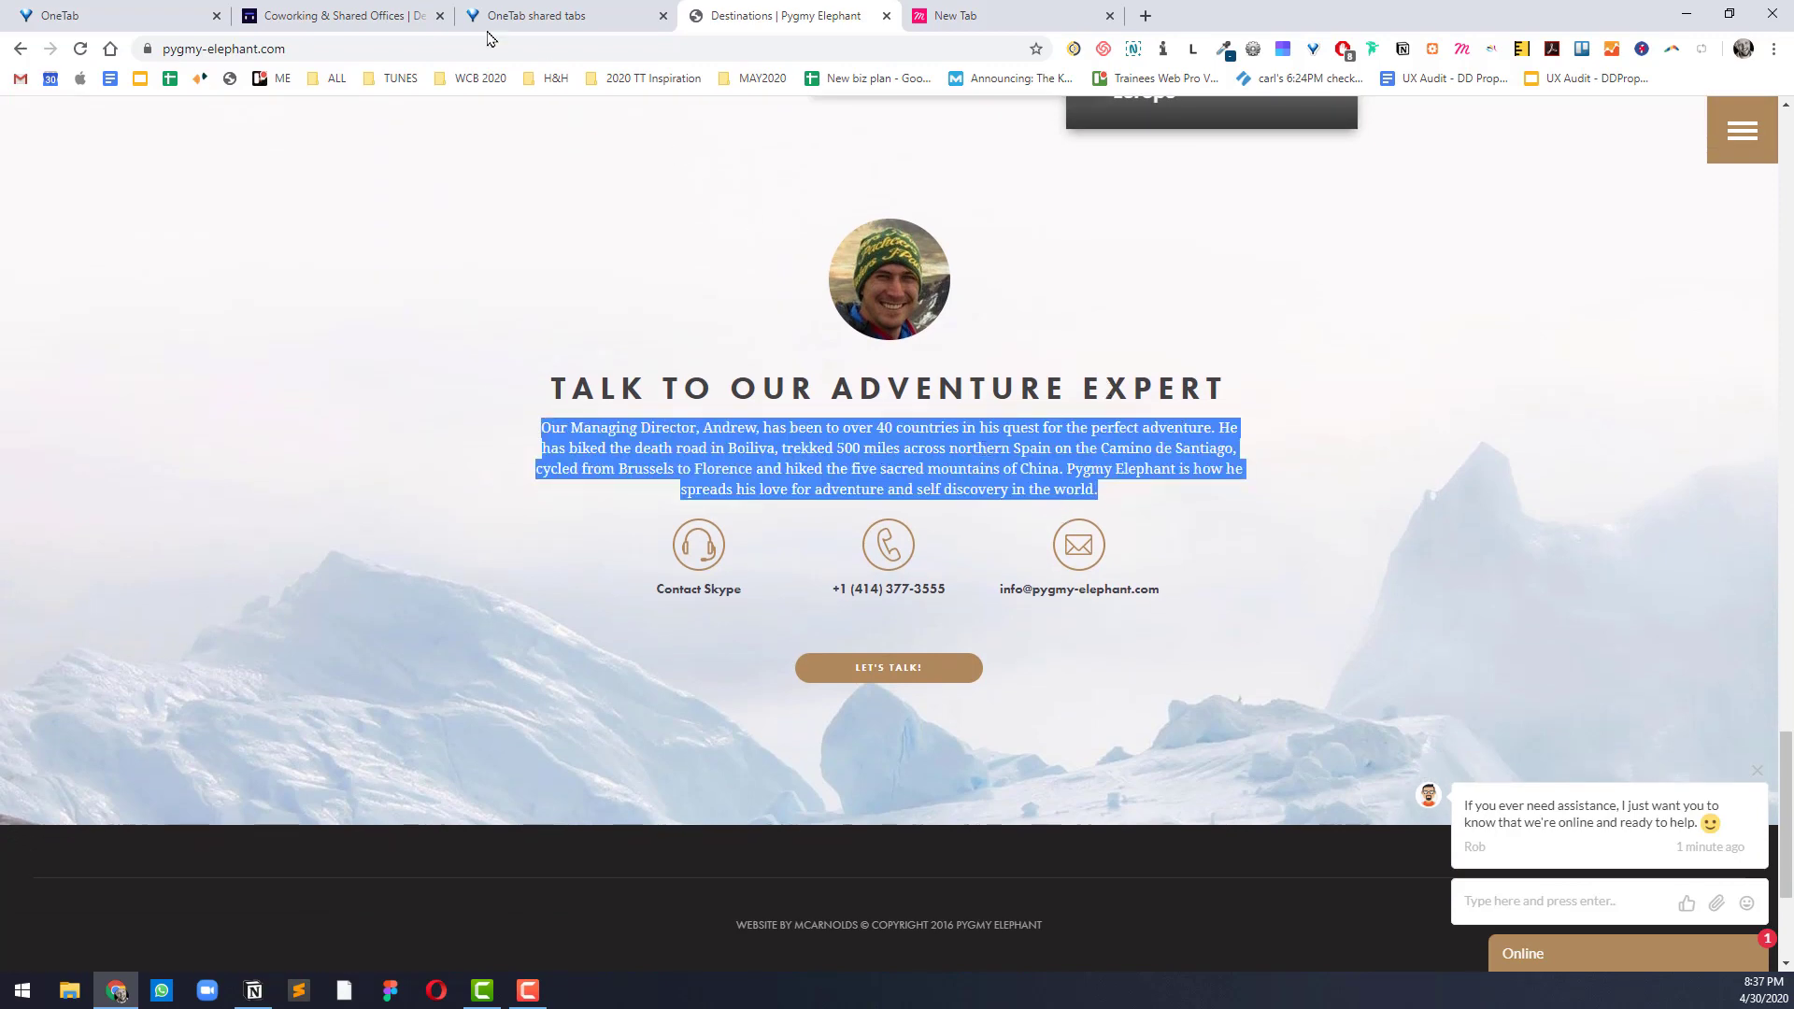
Step: Load webcoursesbangkok.com in the tab holding the second shared OneTab page
{"action": "left_click", "coordinate": [530, 14]}
{"action": "left_click", "coordinate": [215, 54]}
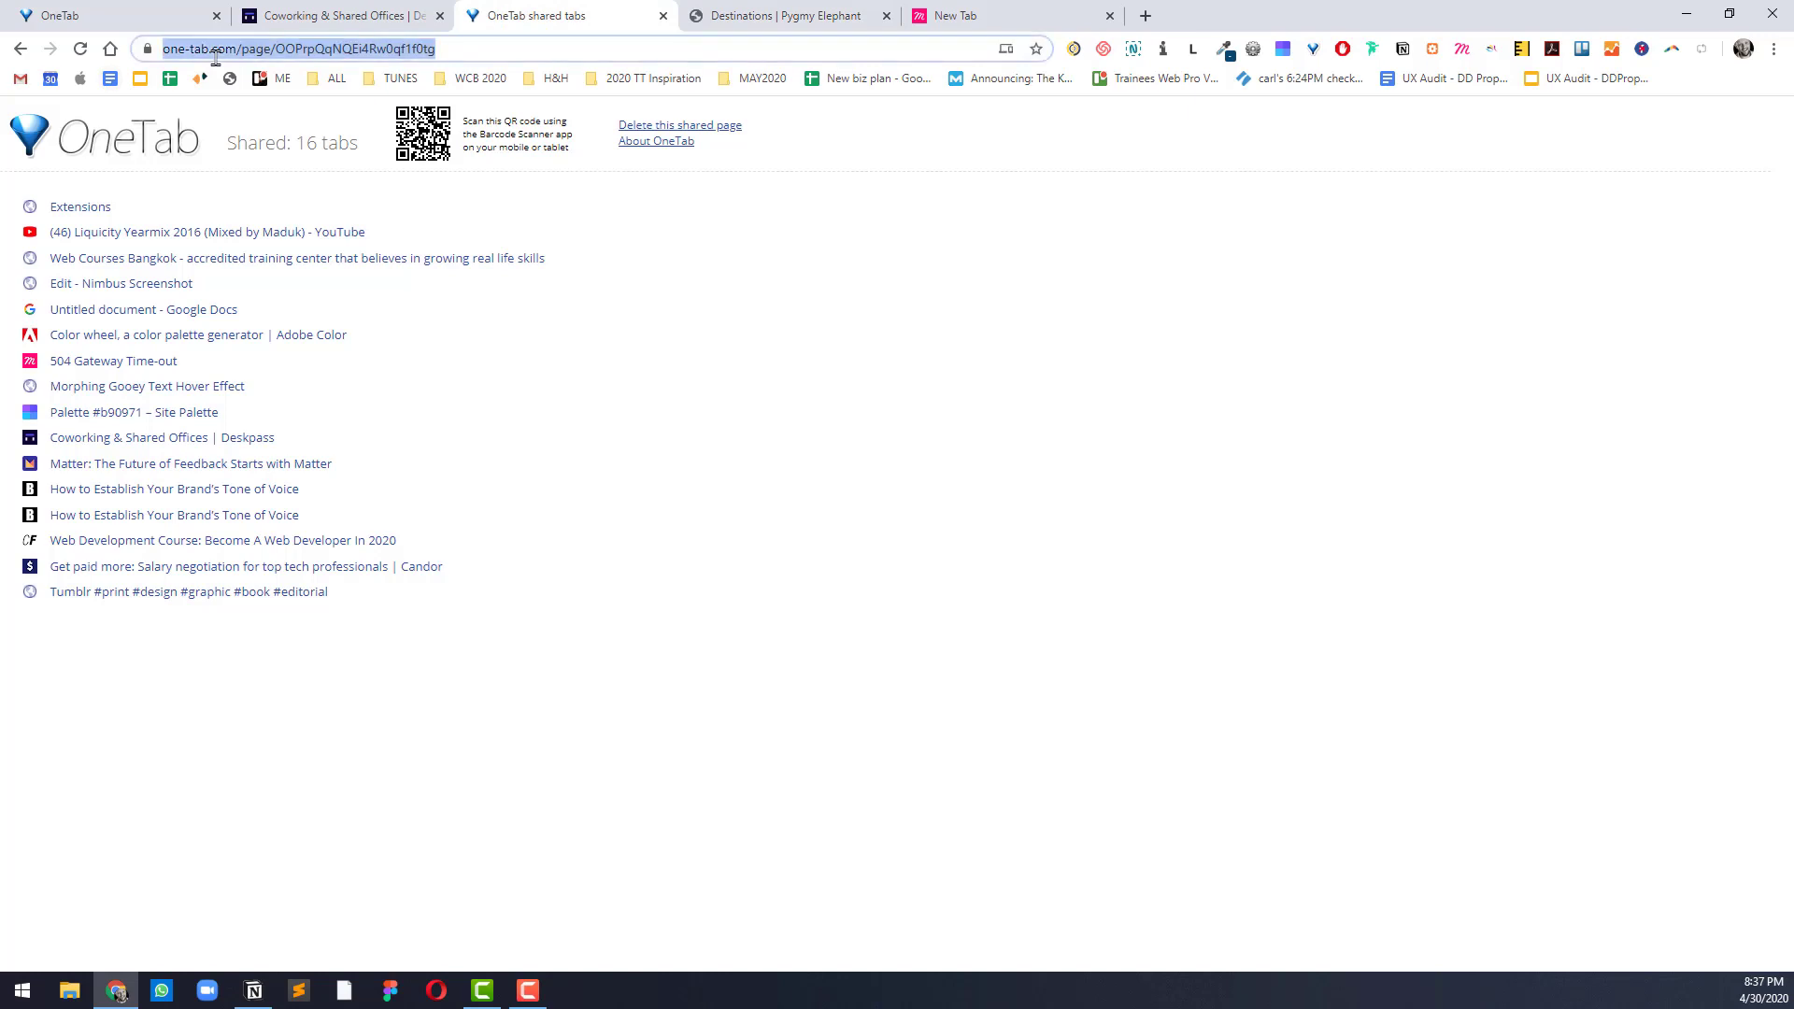
{"action": "type", "text": "we\\"}
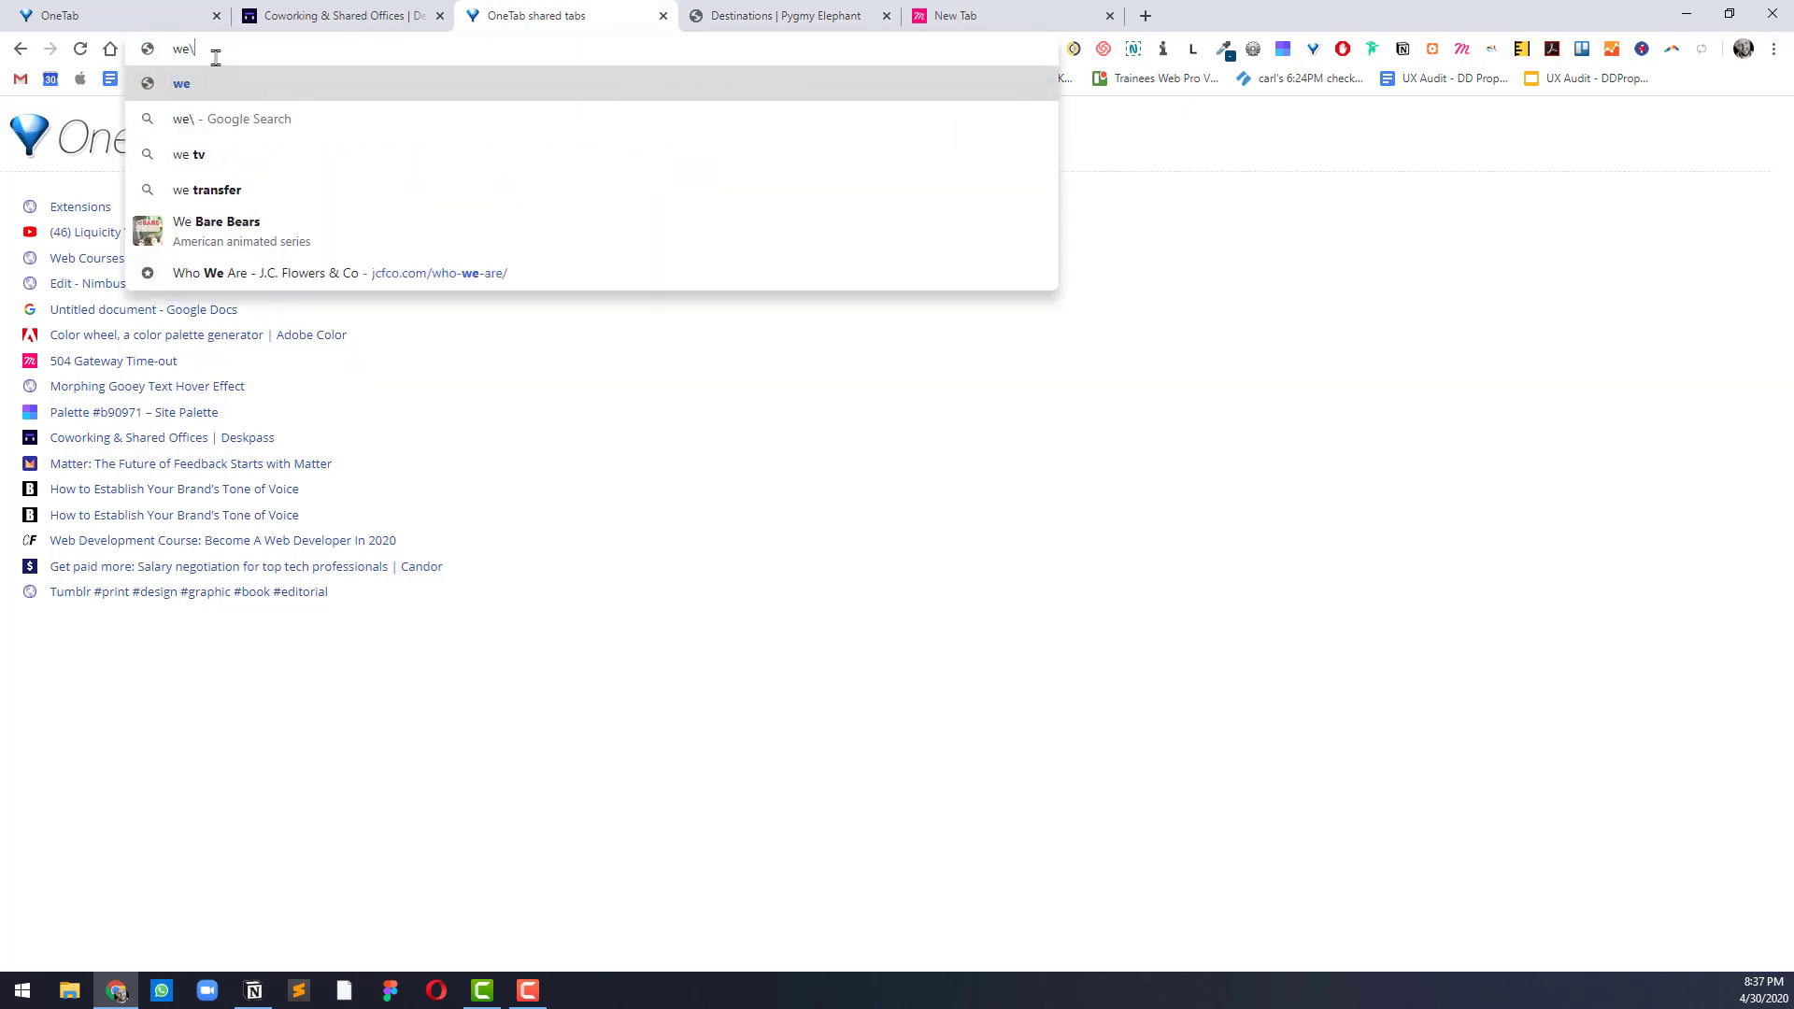
{"action": "key", "text": "BackSpace"}
{"action": "type", "text": "bcoursesbangkok.com"}
{"action": "key", "text": "Return"}
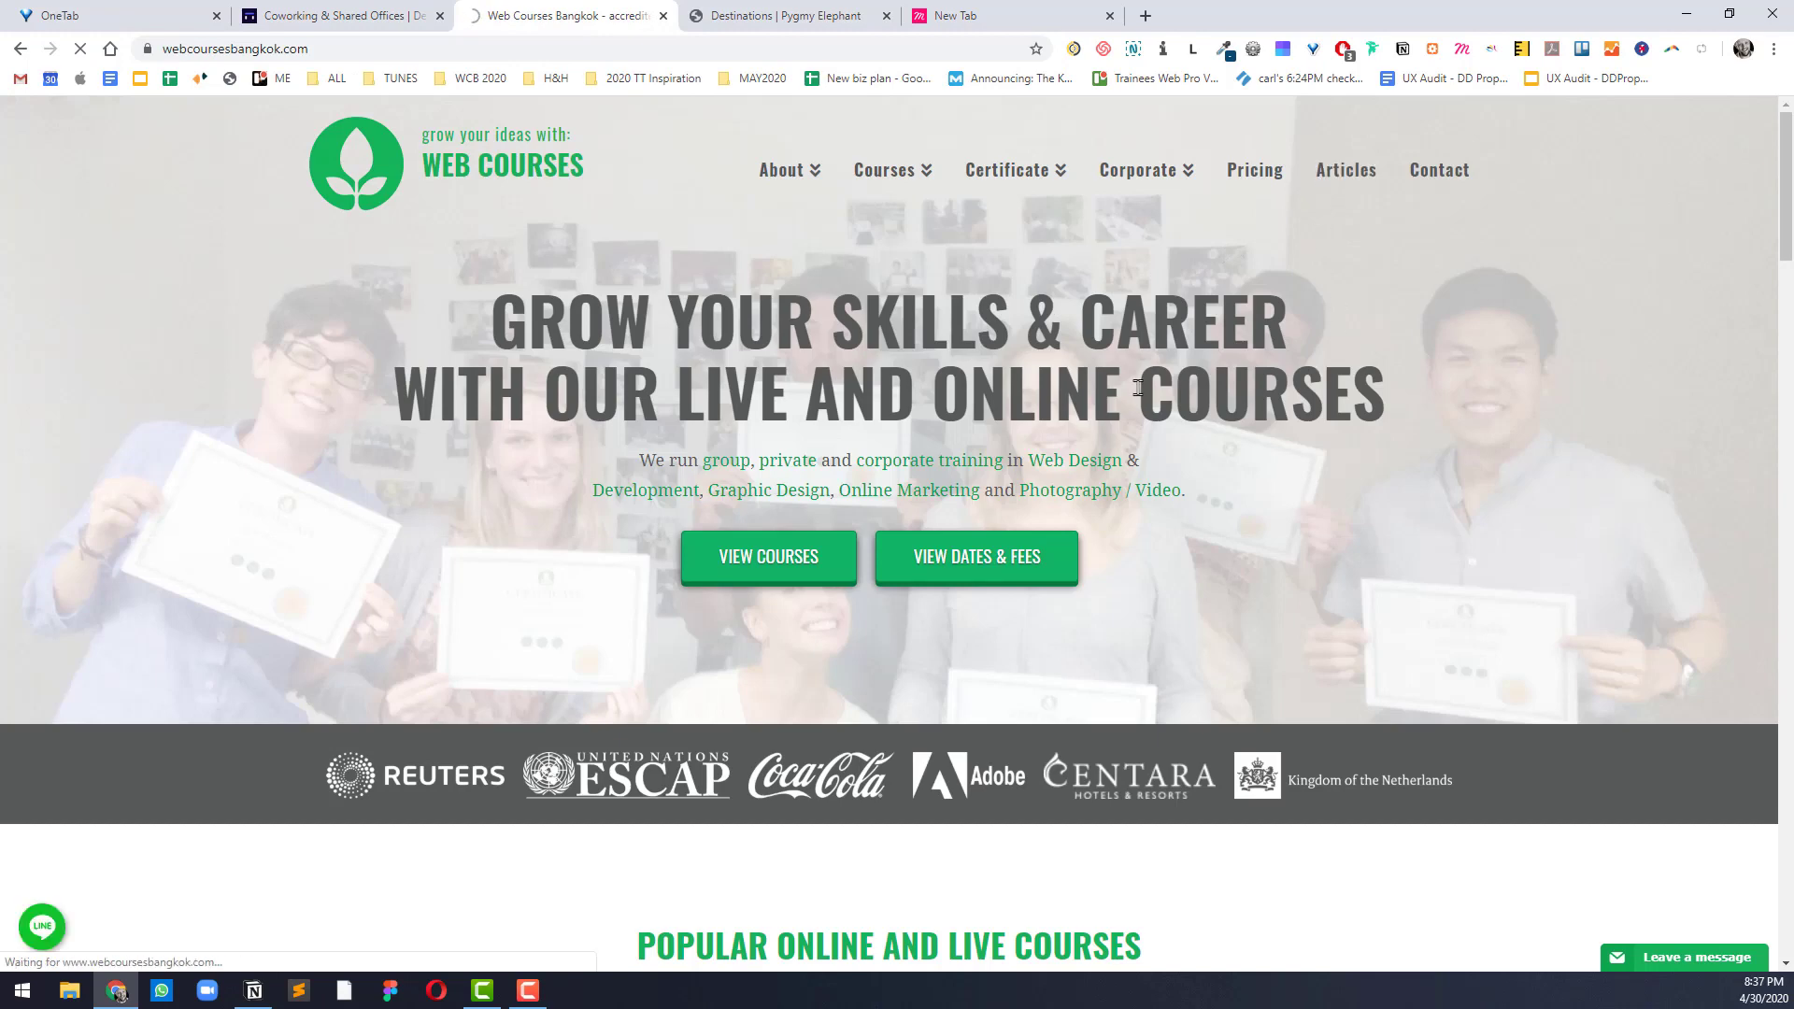
Step: Open the Web Design Bootcamp Week 3 diary article from the site's blog and go to its Day 8 section
{"action": "scroll", "coordinate": [831, 443], "scroll_direction": "down", "scroll_amount": 3}
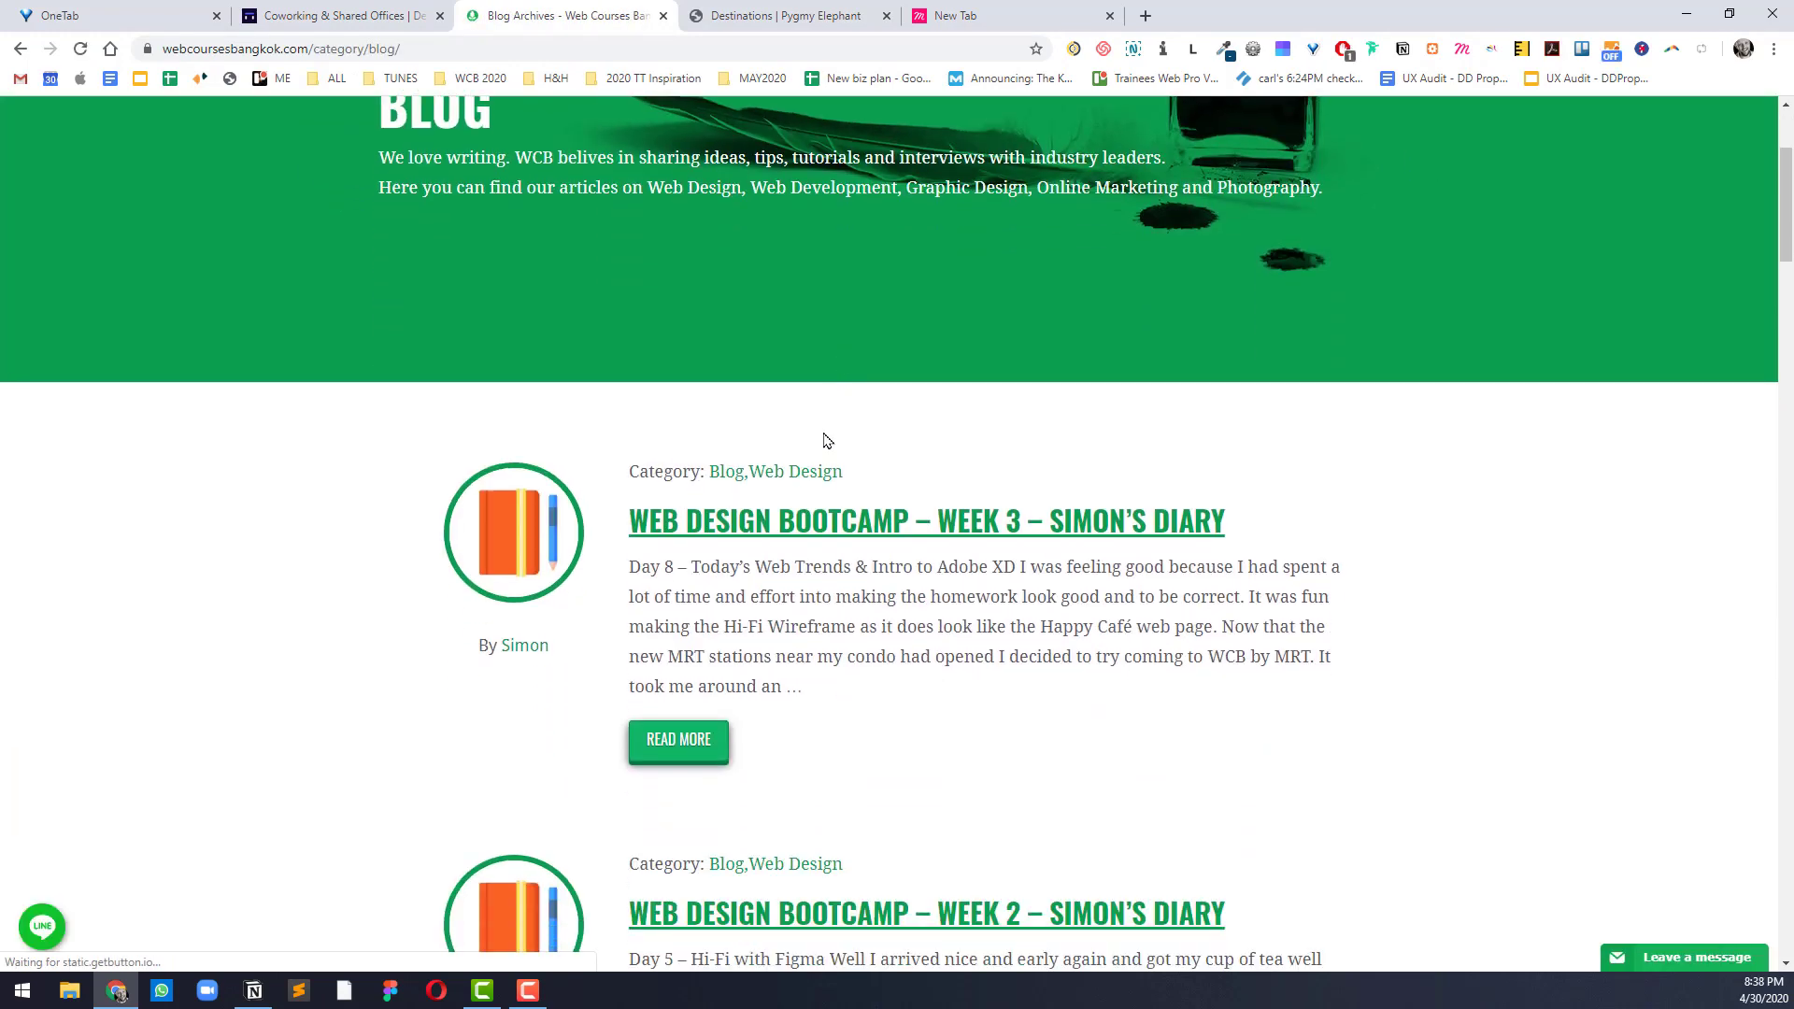
{"action": "left_click", "coordinate": [1001, 502]}
{"action": "scroll", "coordinate": [1091, 475], "scroll_direction": "down", "scroll_amount": 8}
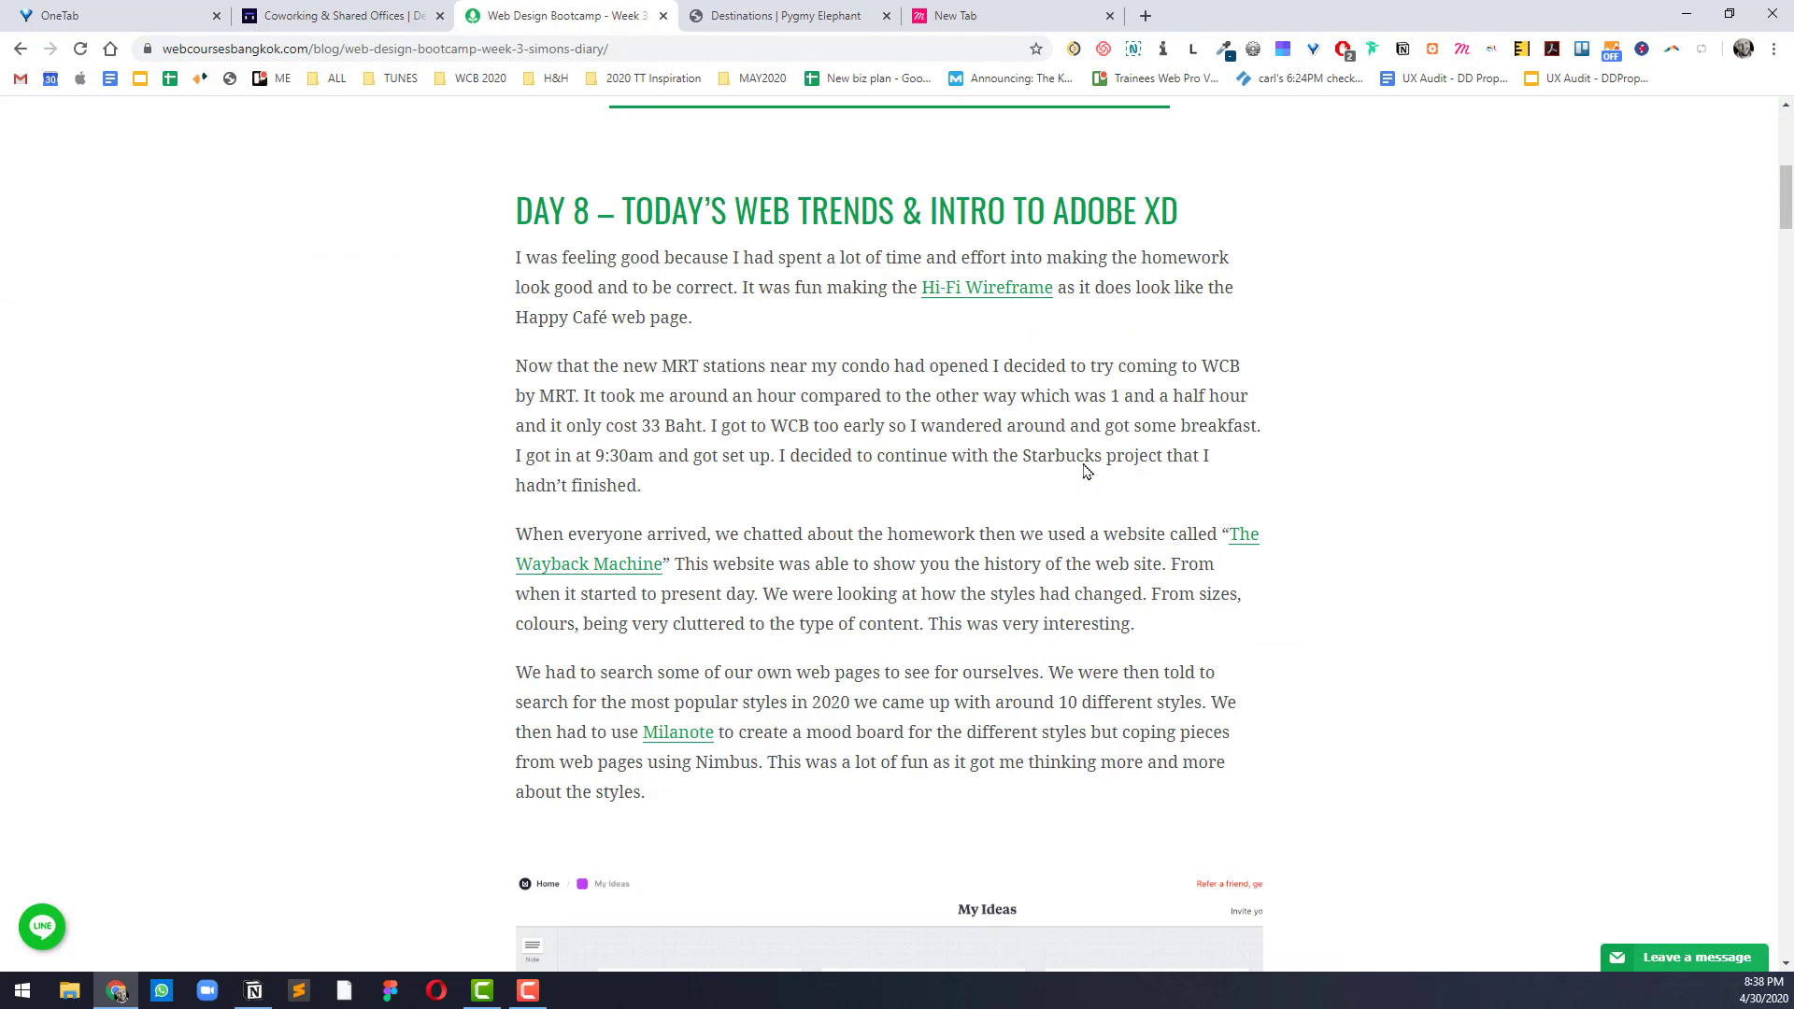
Step: Select the diary text from the Day 8 heading to the closing paragraph and run the Word Count Tool on it
{"action": "scroll", "coordinate": [1084, 470], "scroll_direction": "down", "scroll_amount": 20}
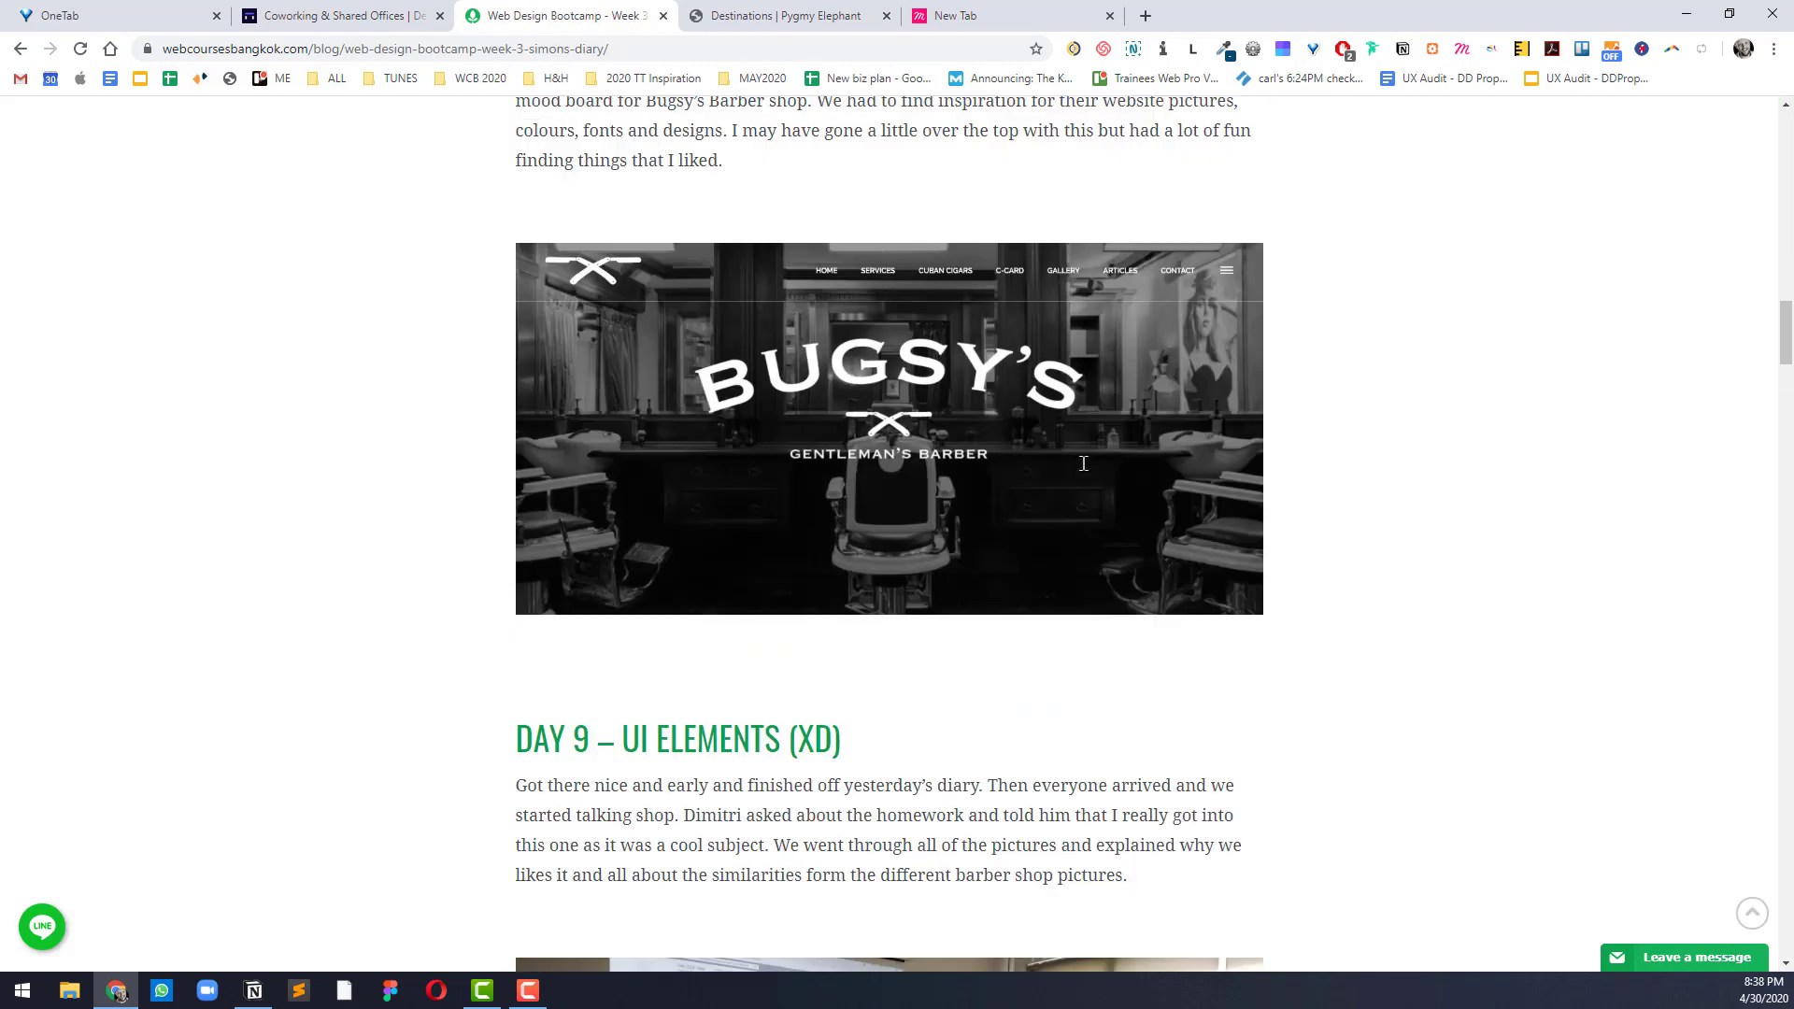
{"action": "scroll", "coordinate": [1083, 464], "scroll_direction": "up", "scroll_amount": 15}
{"action": "left_click_drag", "start_coordinate": [513, 403], "coordinate": [1156, 722]}
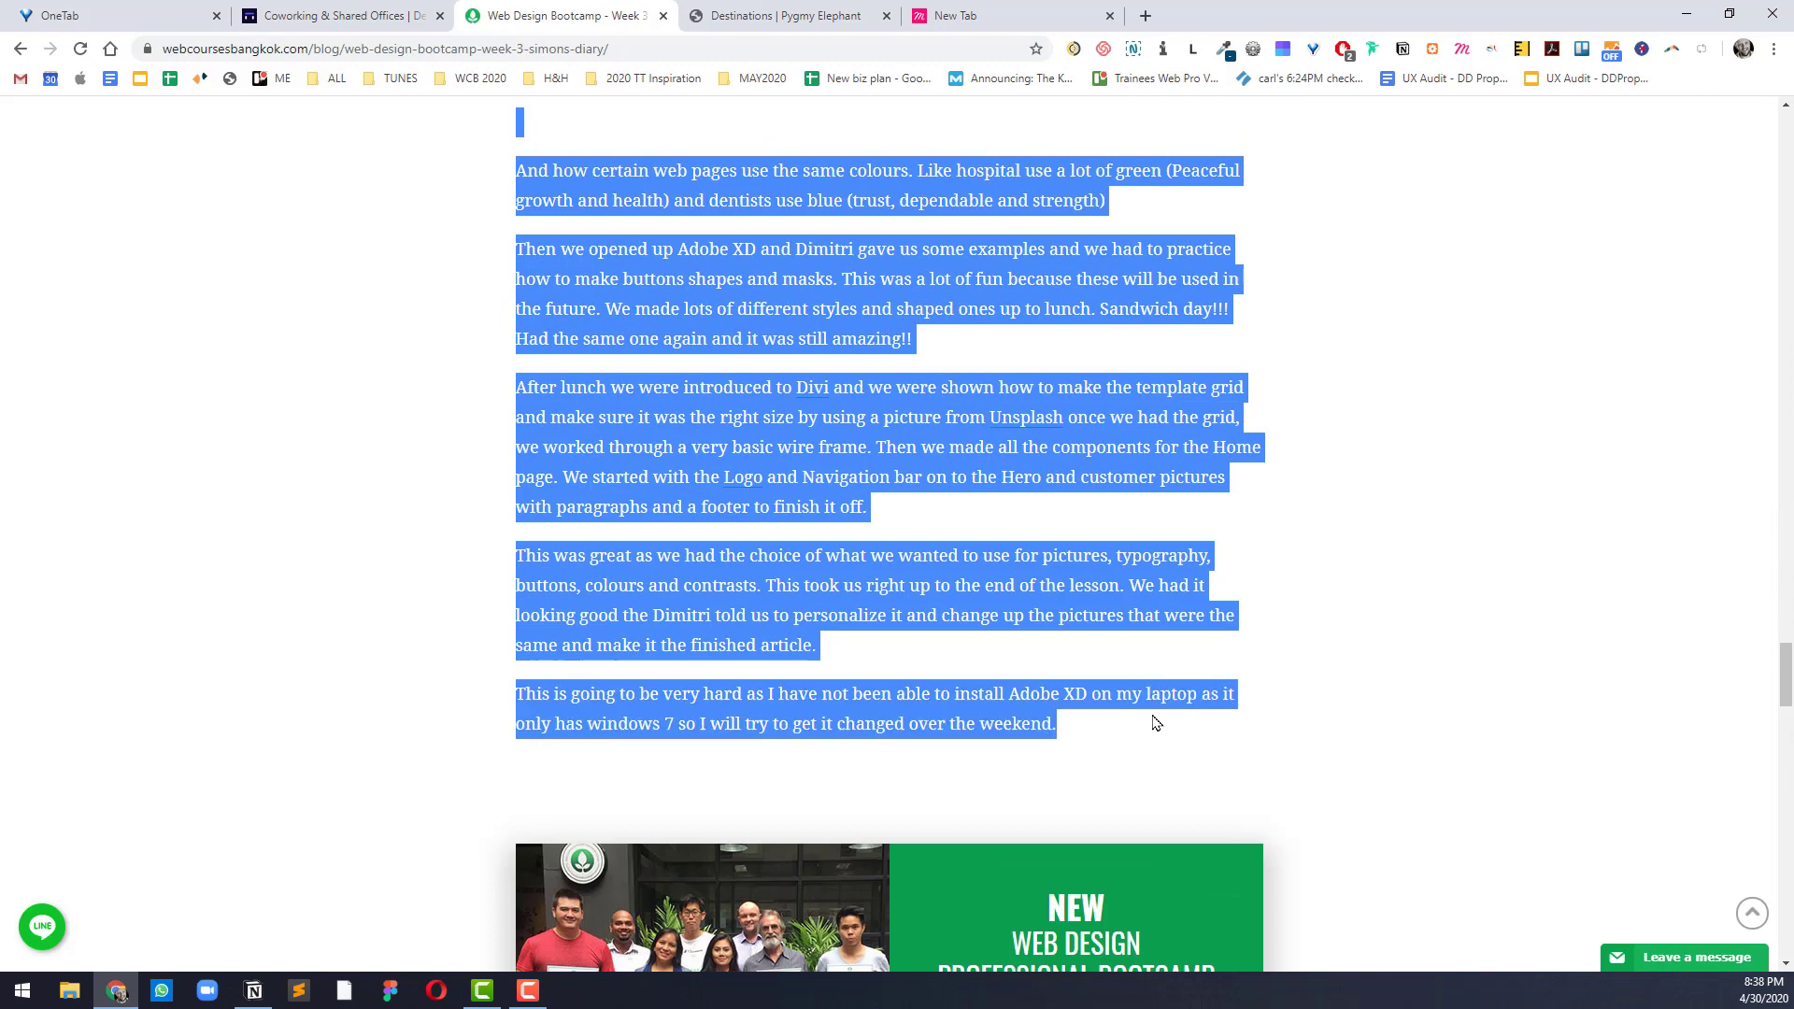
{"action": "right_click", "coordinate": [905, 554]}
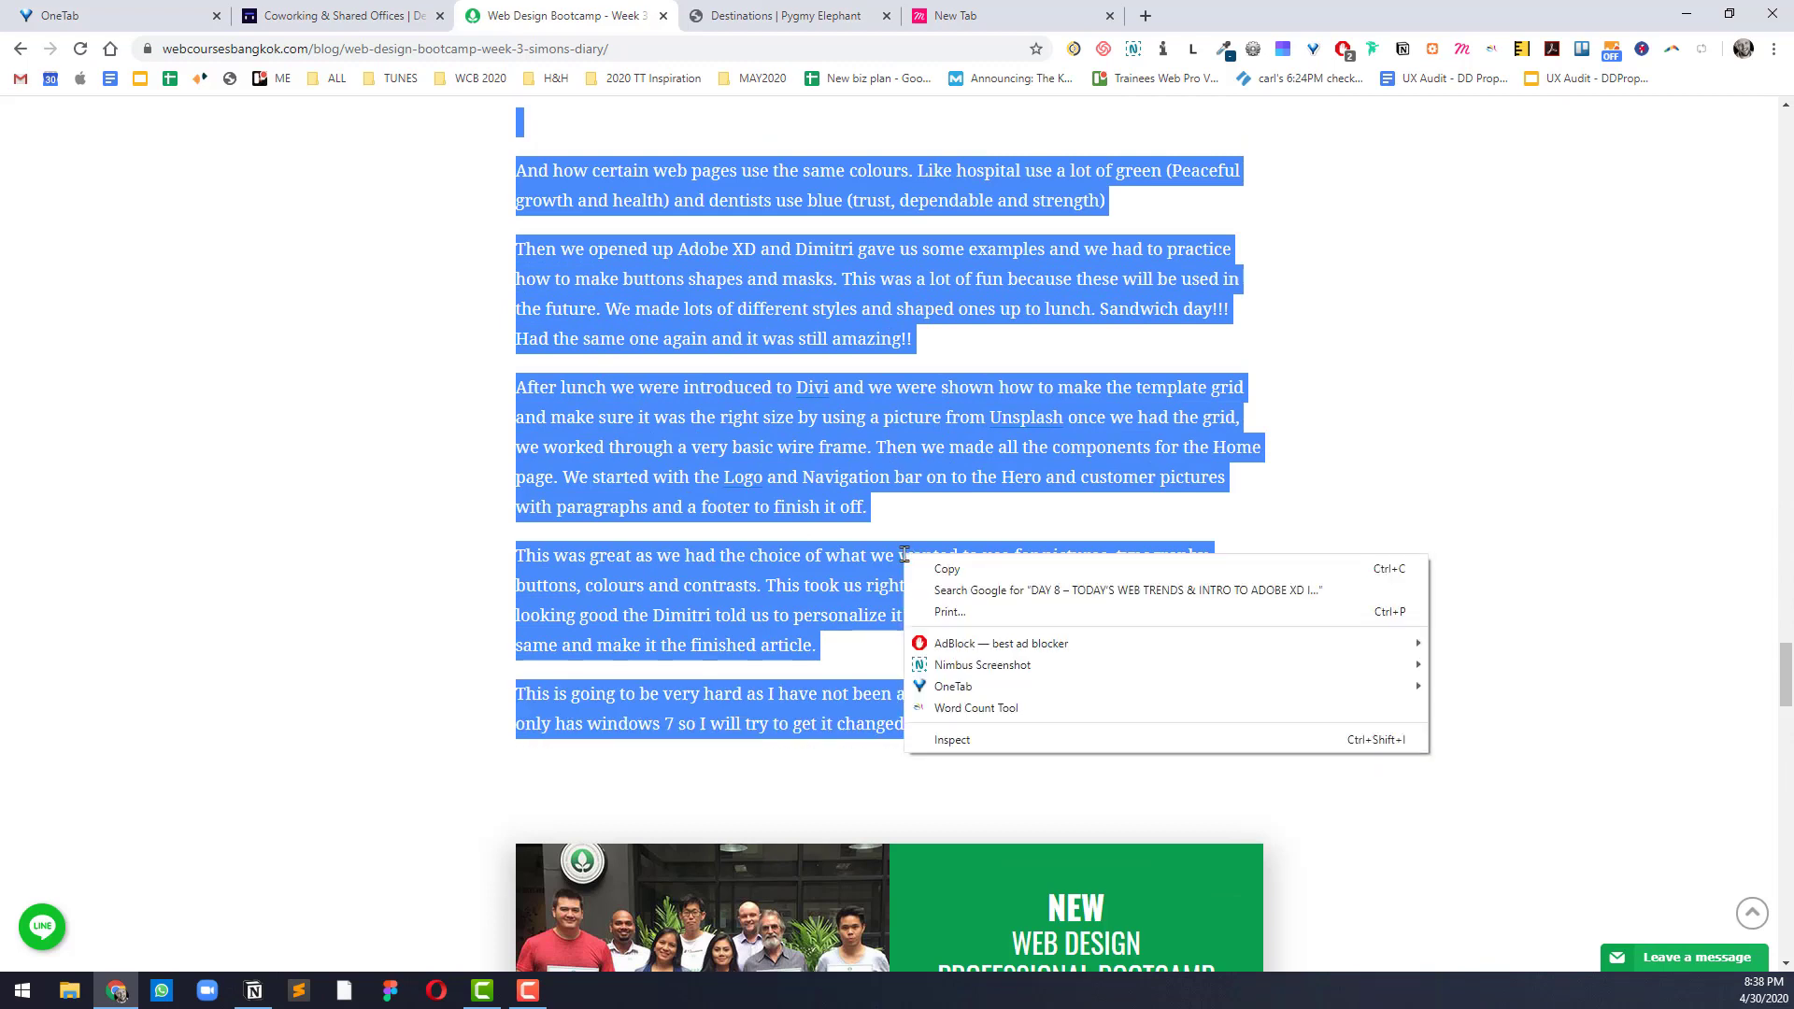
{"action": "left_click", "coordinate": [1017, 710]}
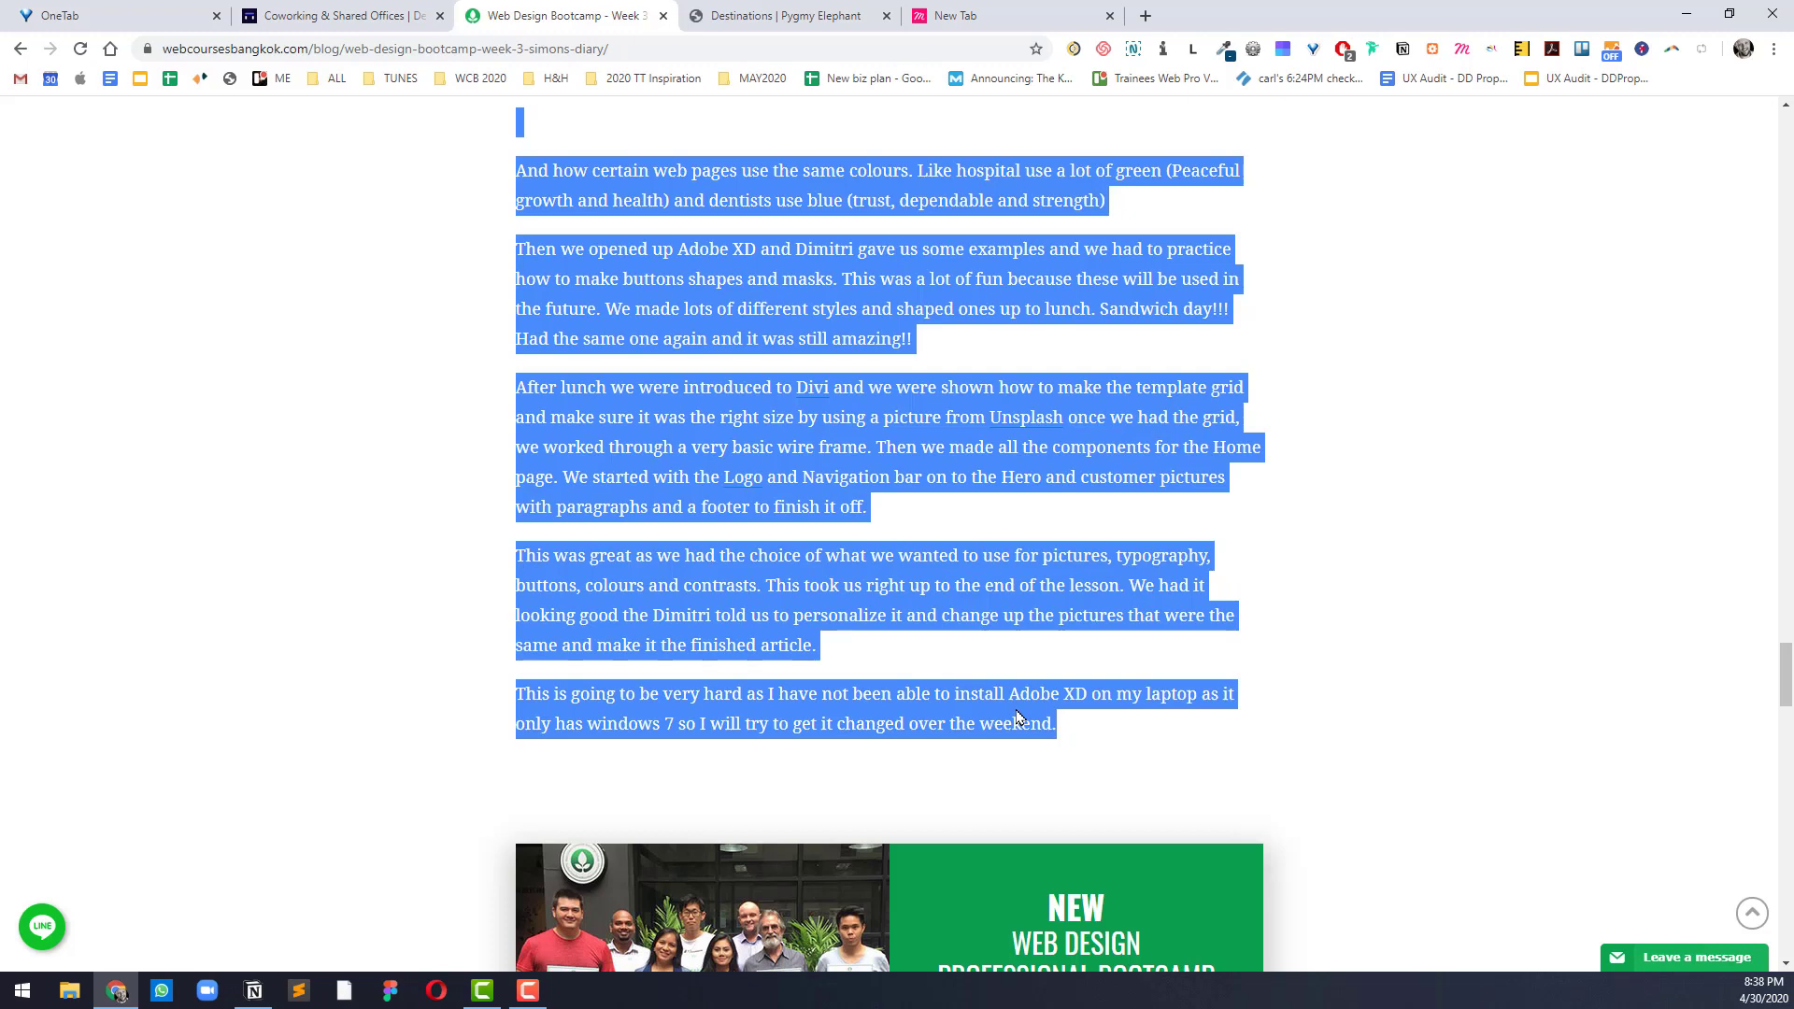
Step: Try the word count again on the full selection and on the paragraph about pages using the same colours, and clear the selection
{"action": "right_click", "coordinate": [716, 443]}
{"action": "left_click", "coordinate": [781, 602]}
{"action": "left_click", "coordinate": [1000, 173]}
{"action": "double_click", "coordinate": [951, 199]}
{"action": "right_click", "coordinate": [951, 198]}
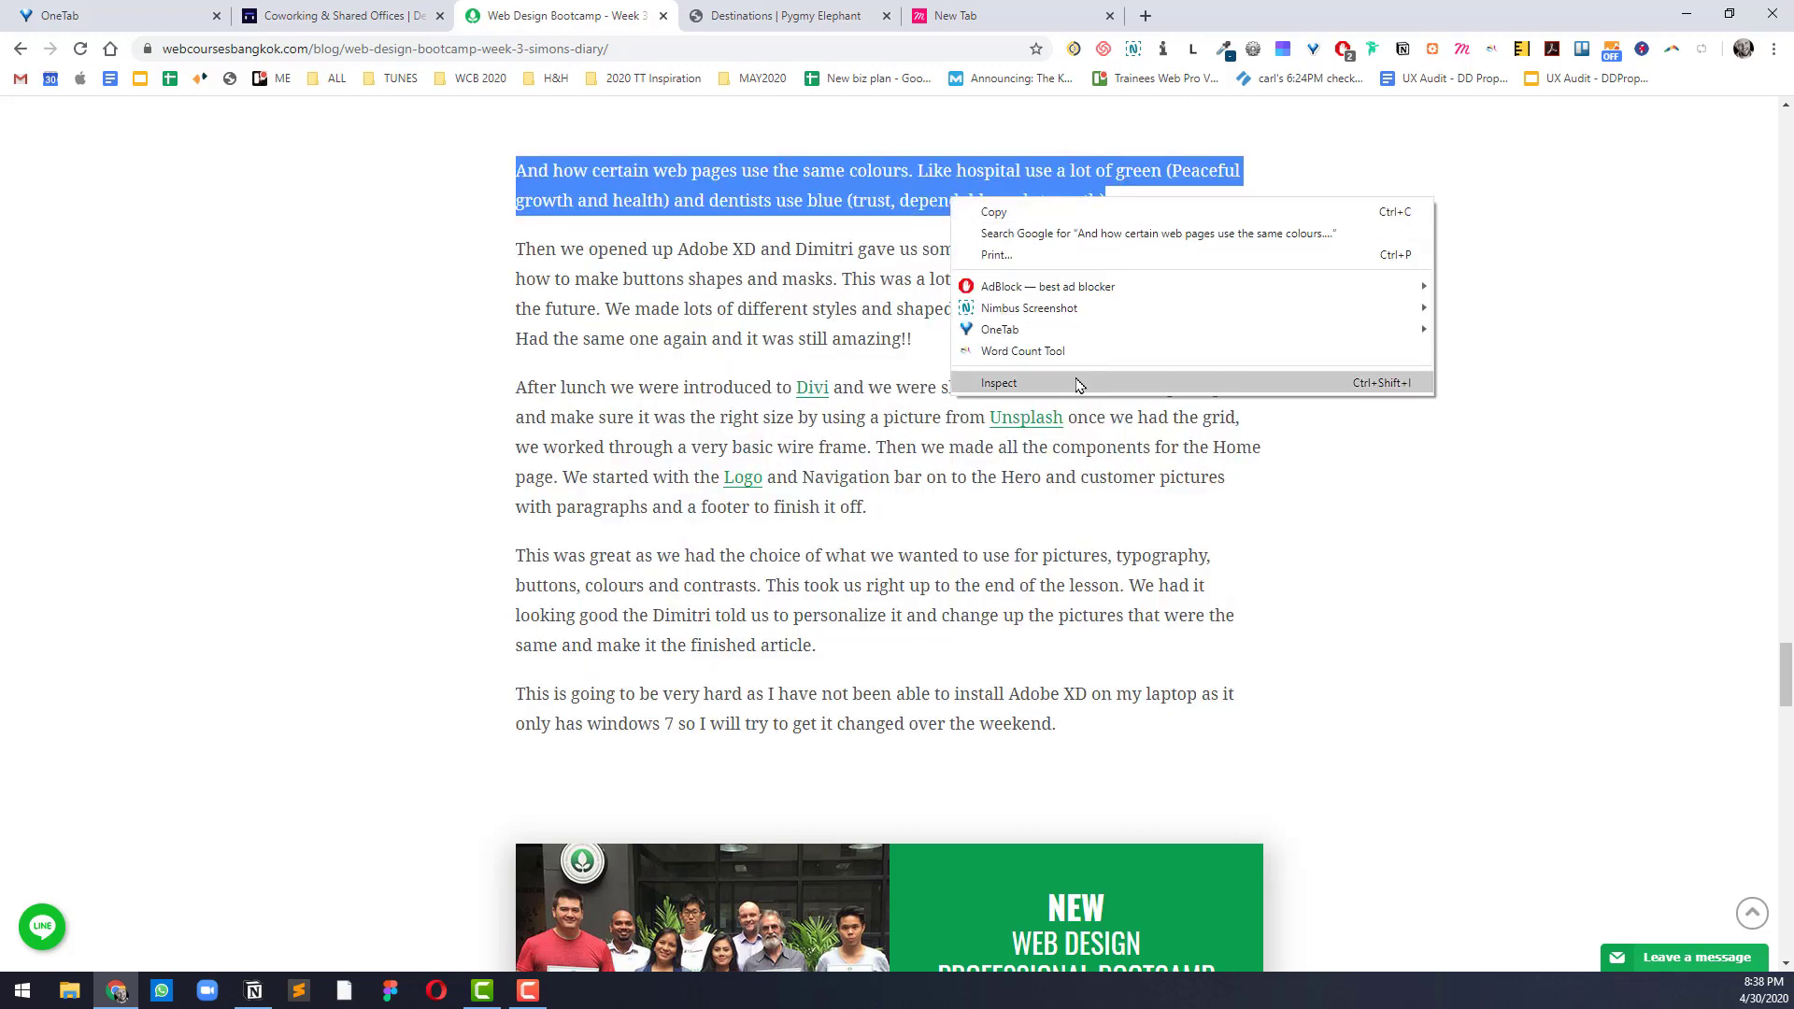
{"action": "left_click", "coordinate": [1083, 386]}
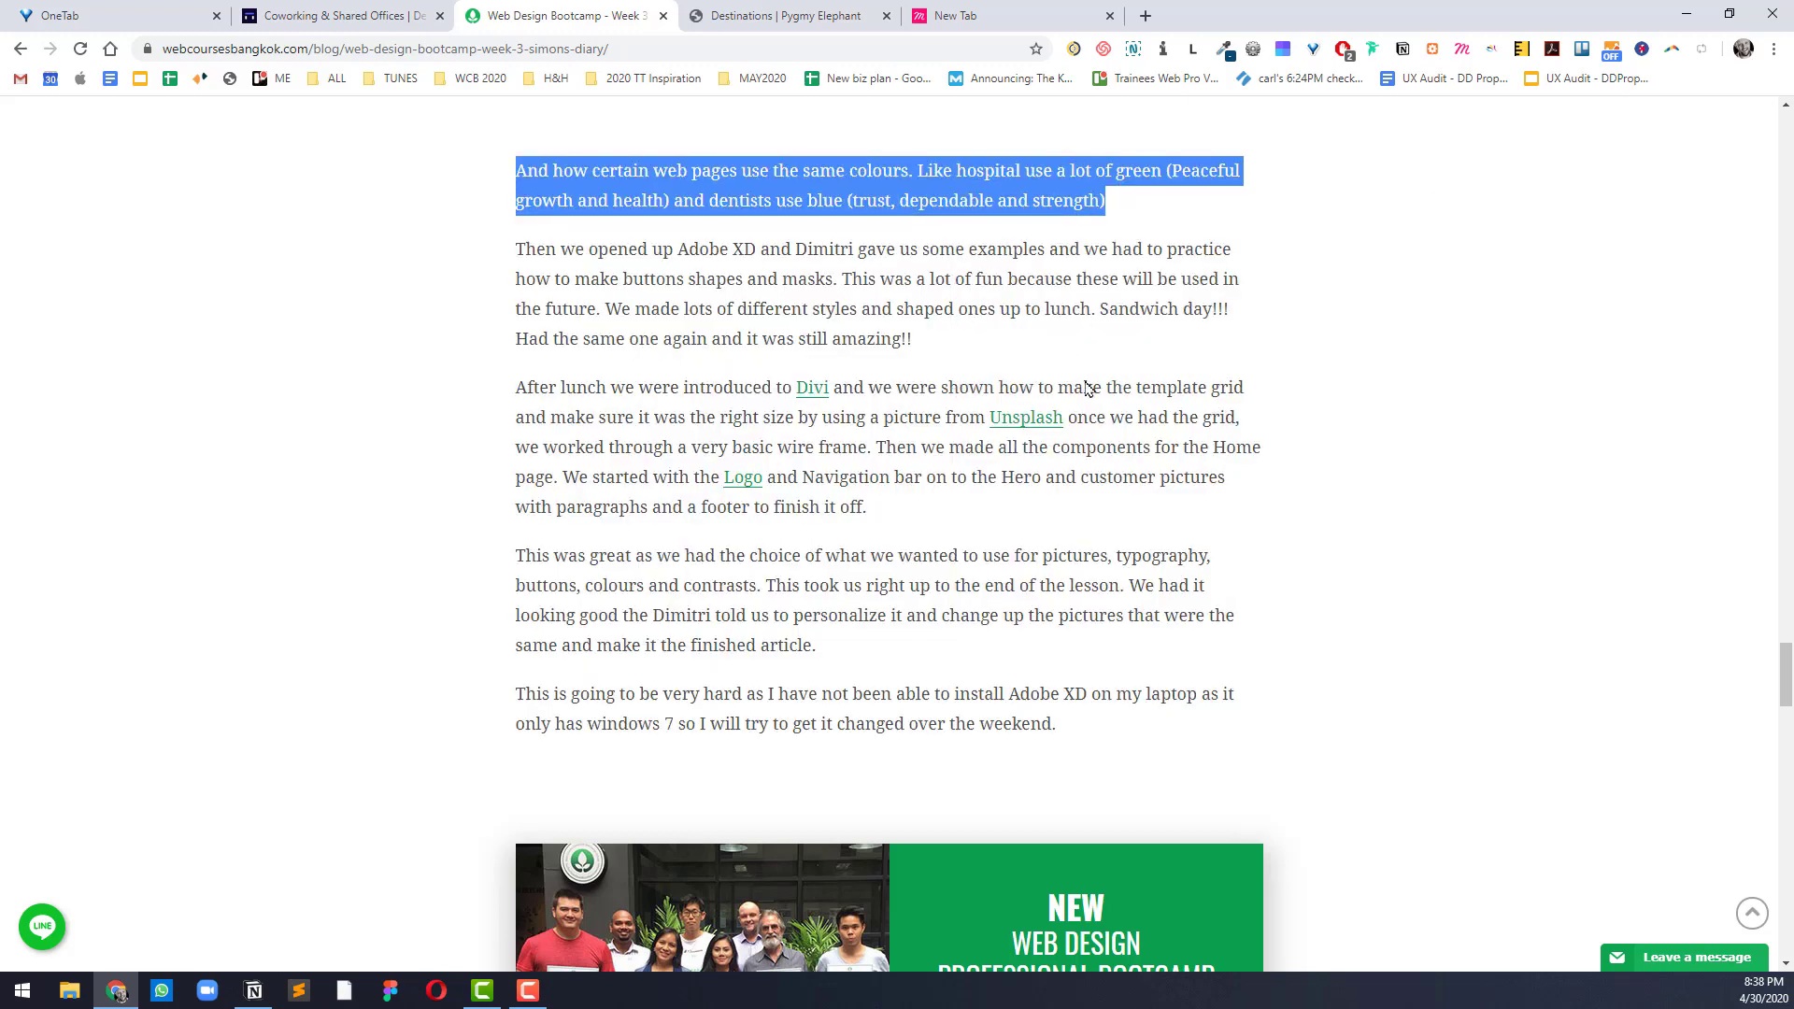
{"action": "left_click", "coordinate": [1481, 659]}
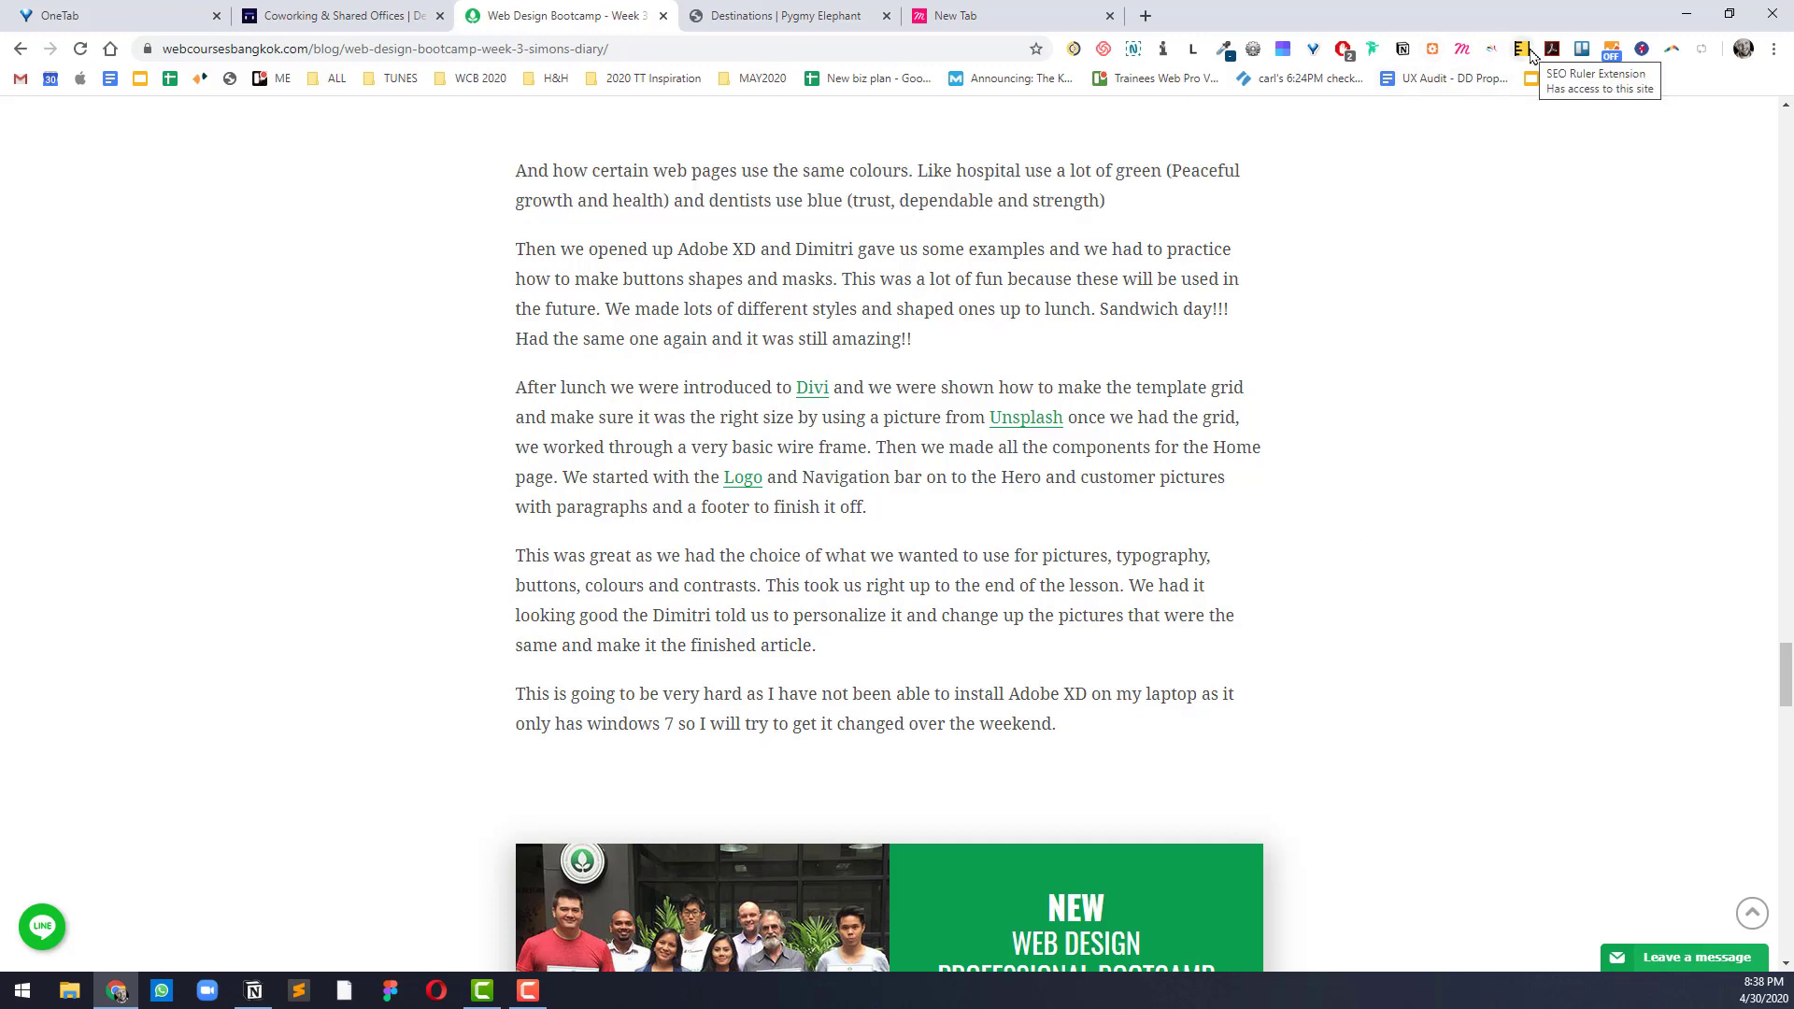
Step: Copy all links of the article page with SEO Ruler's OnPage Copy Tools, copy them again and close the link list
{"action": "left_click", "coordinate": [1522, 49]}
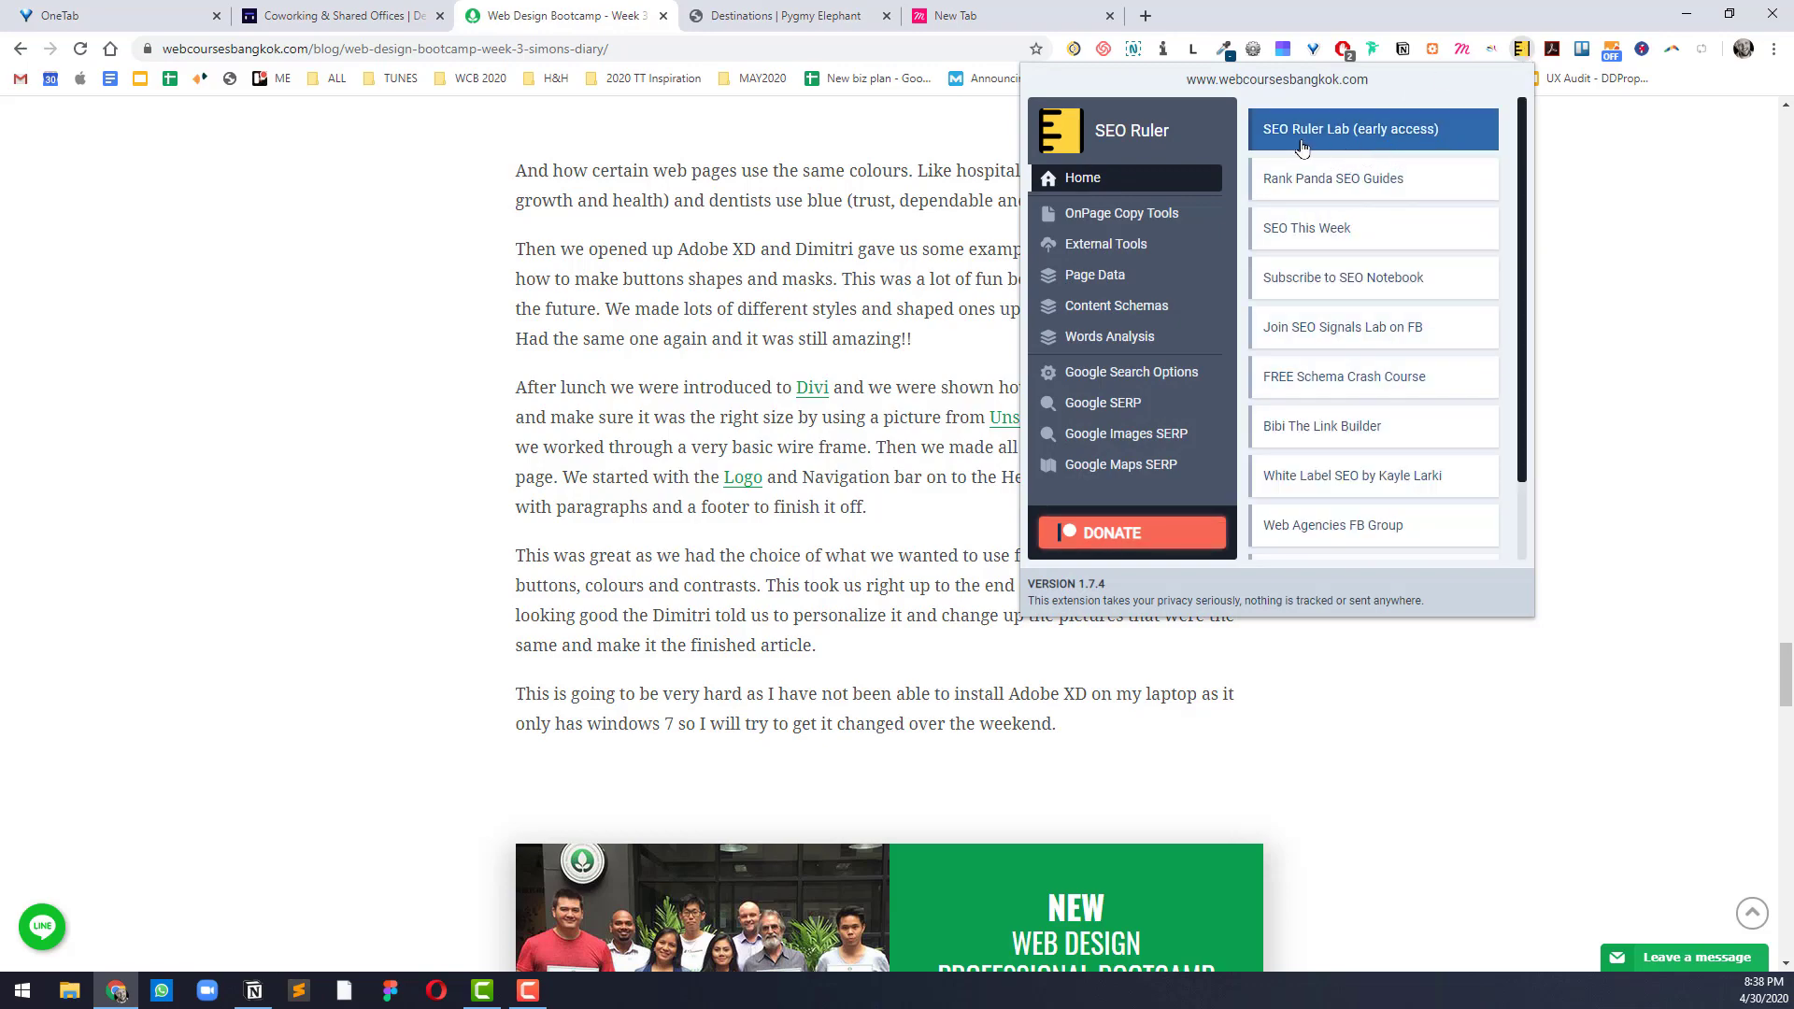
{"action": "scroll", "coordinate": [782, 192], "scroll_direction": "up", "scroll_amount": 20}
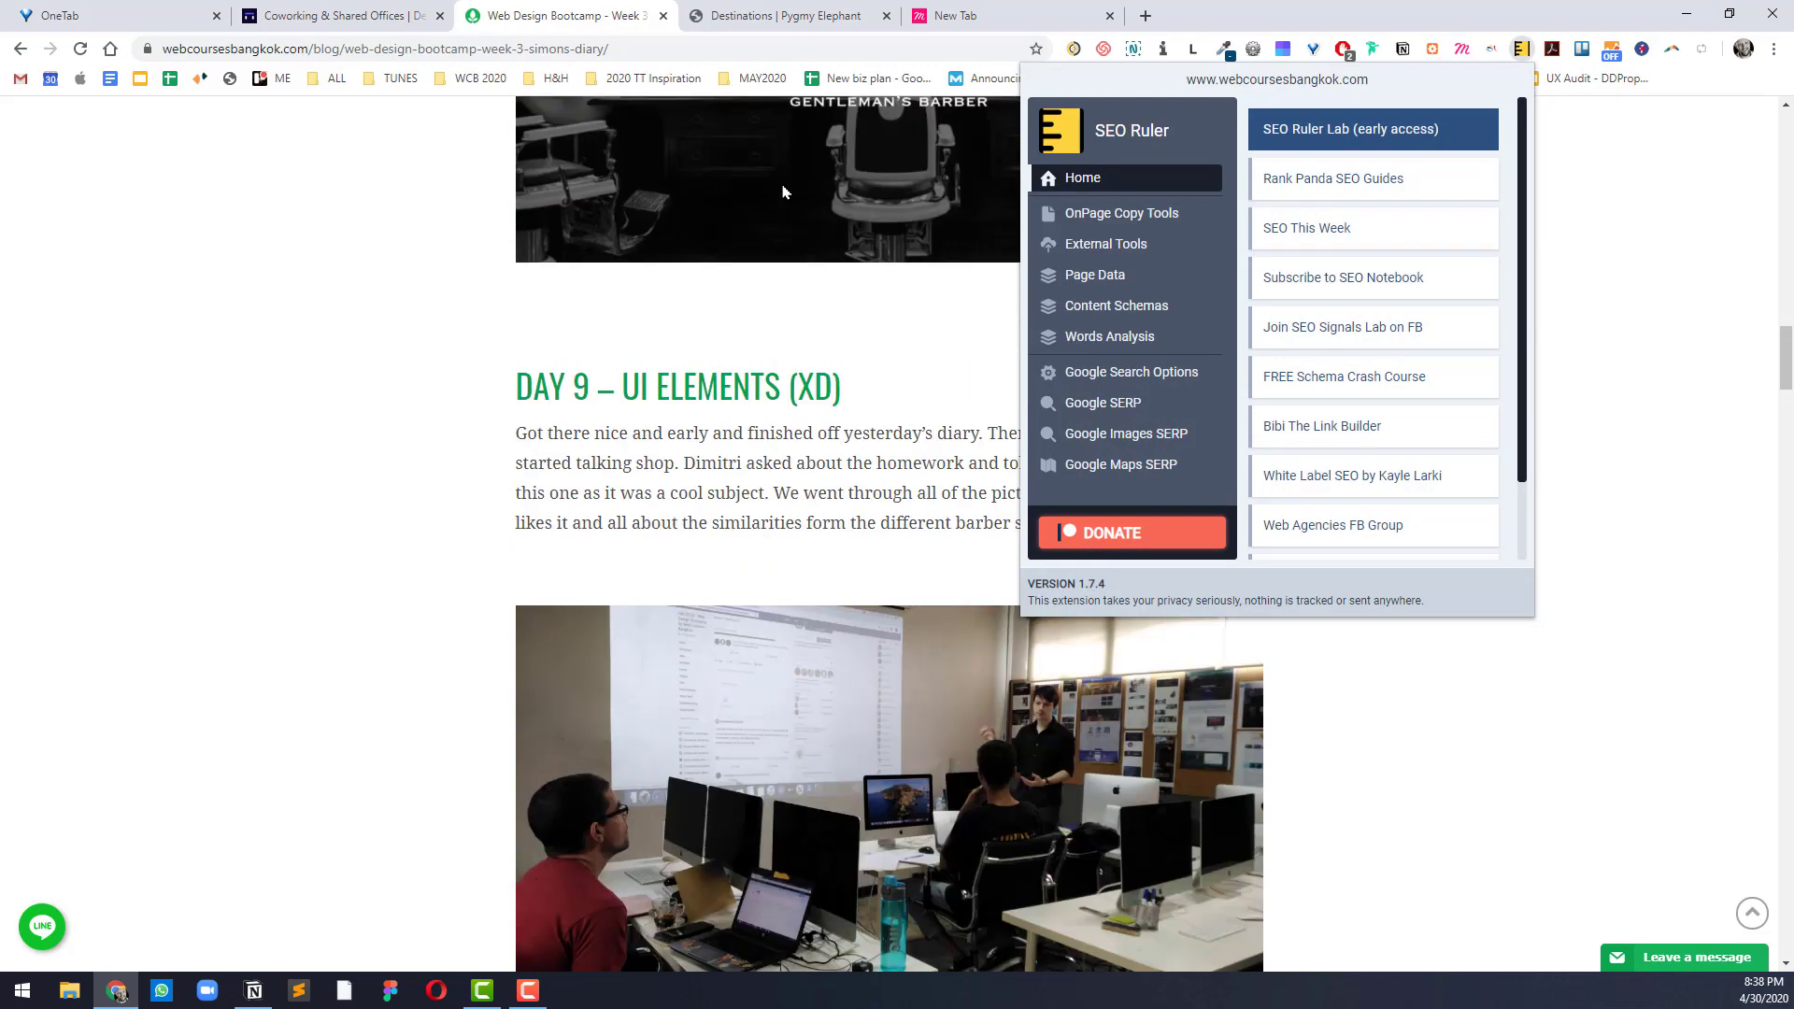
{"action": "scroll", "coordinate": [783, 191], "scroll_direction": "up", "scroll_amount": 20}
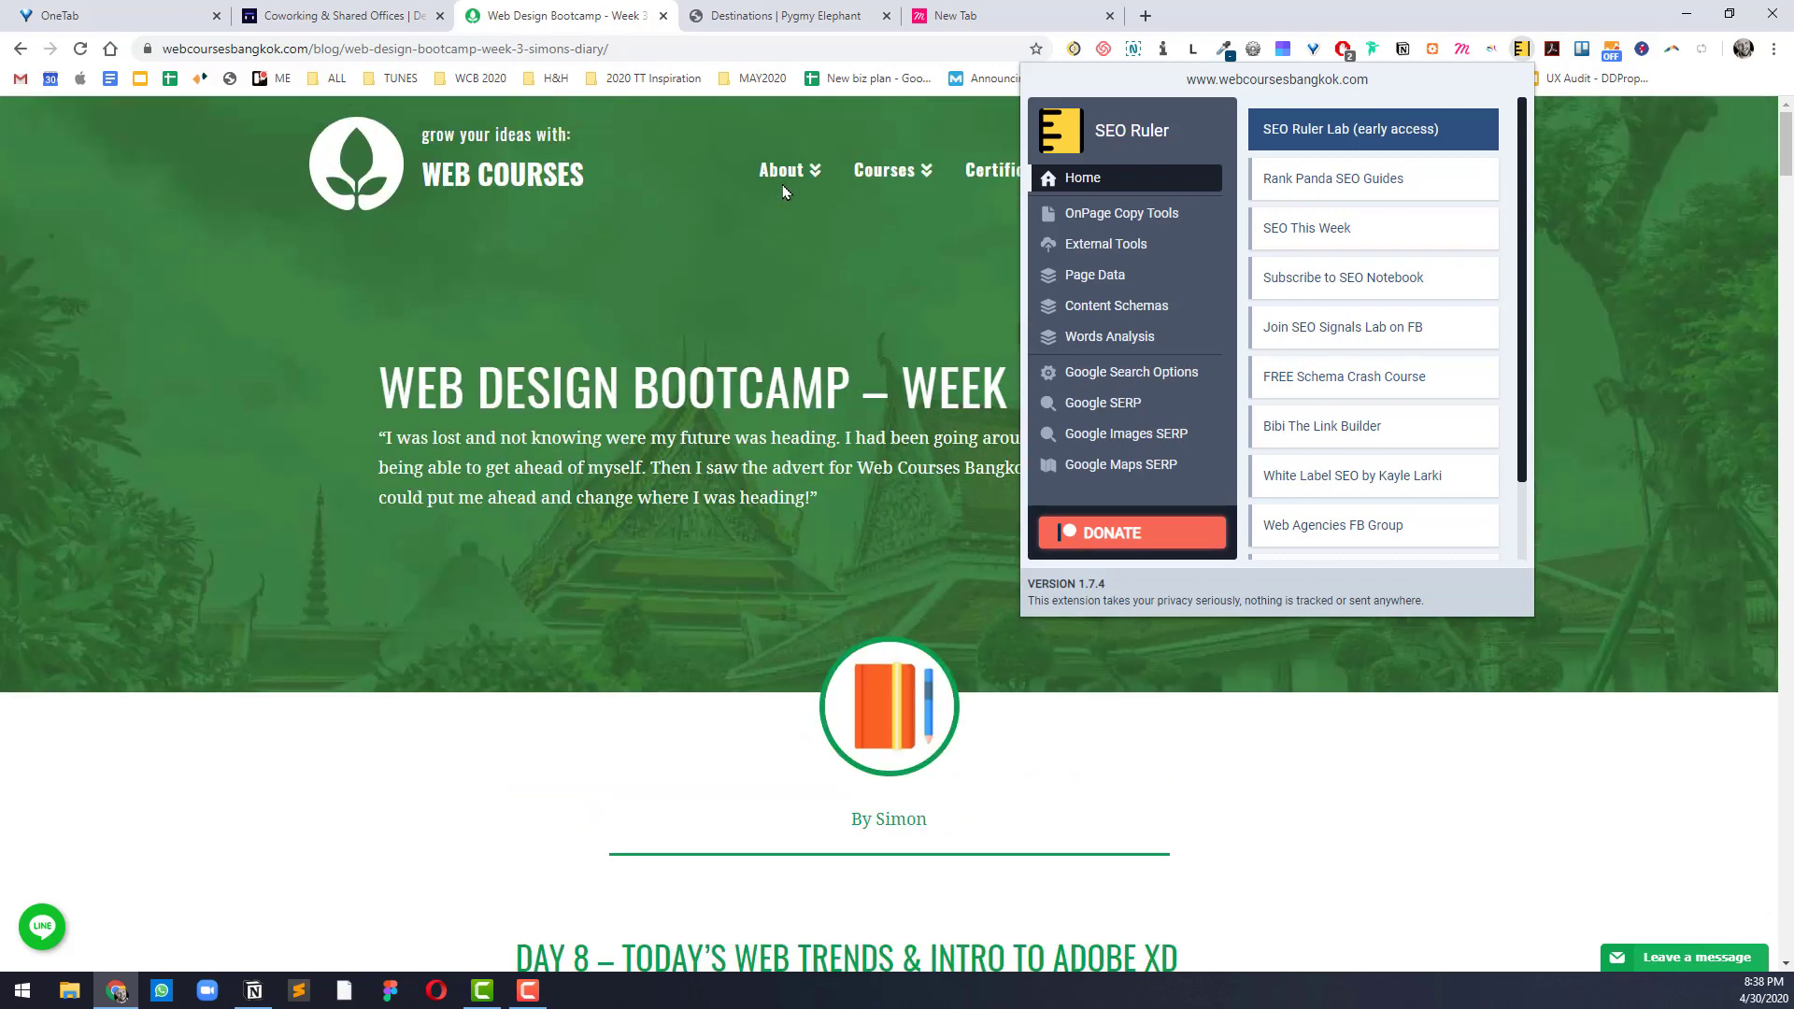
{"action": "mouse_move", "coordinate": [785, 191]}
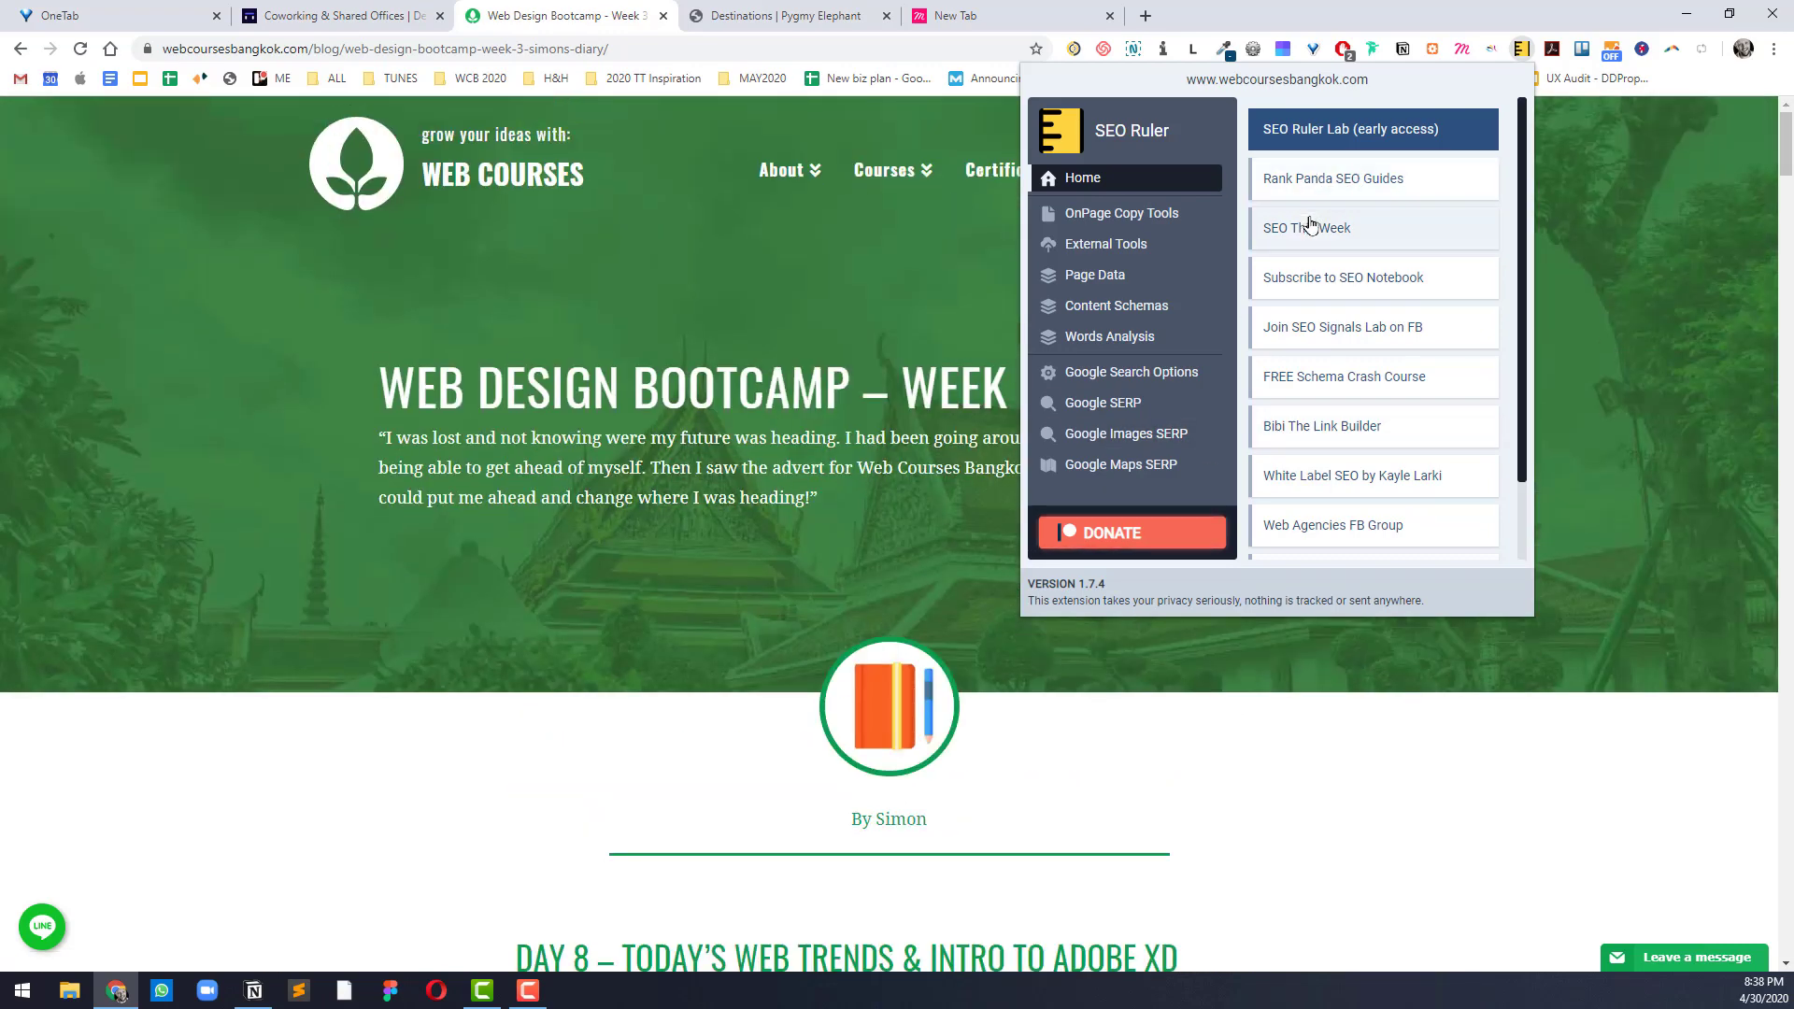
{"action": "left_click", "coordinate": [1142, 215]}
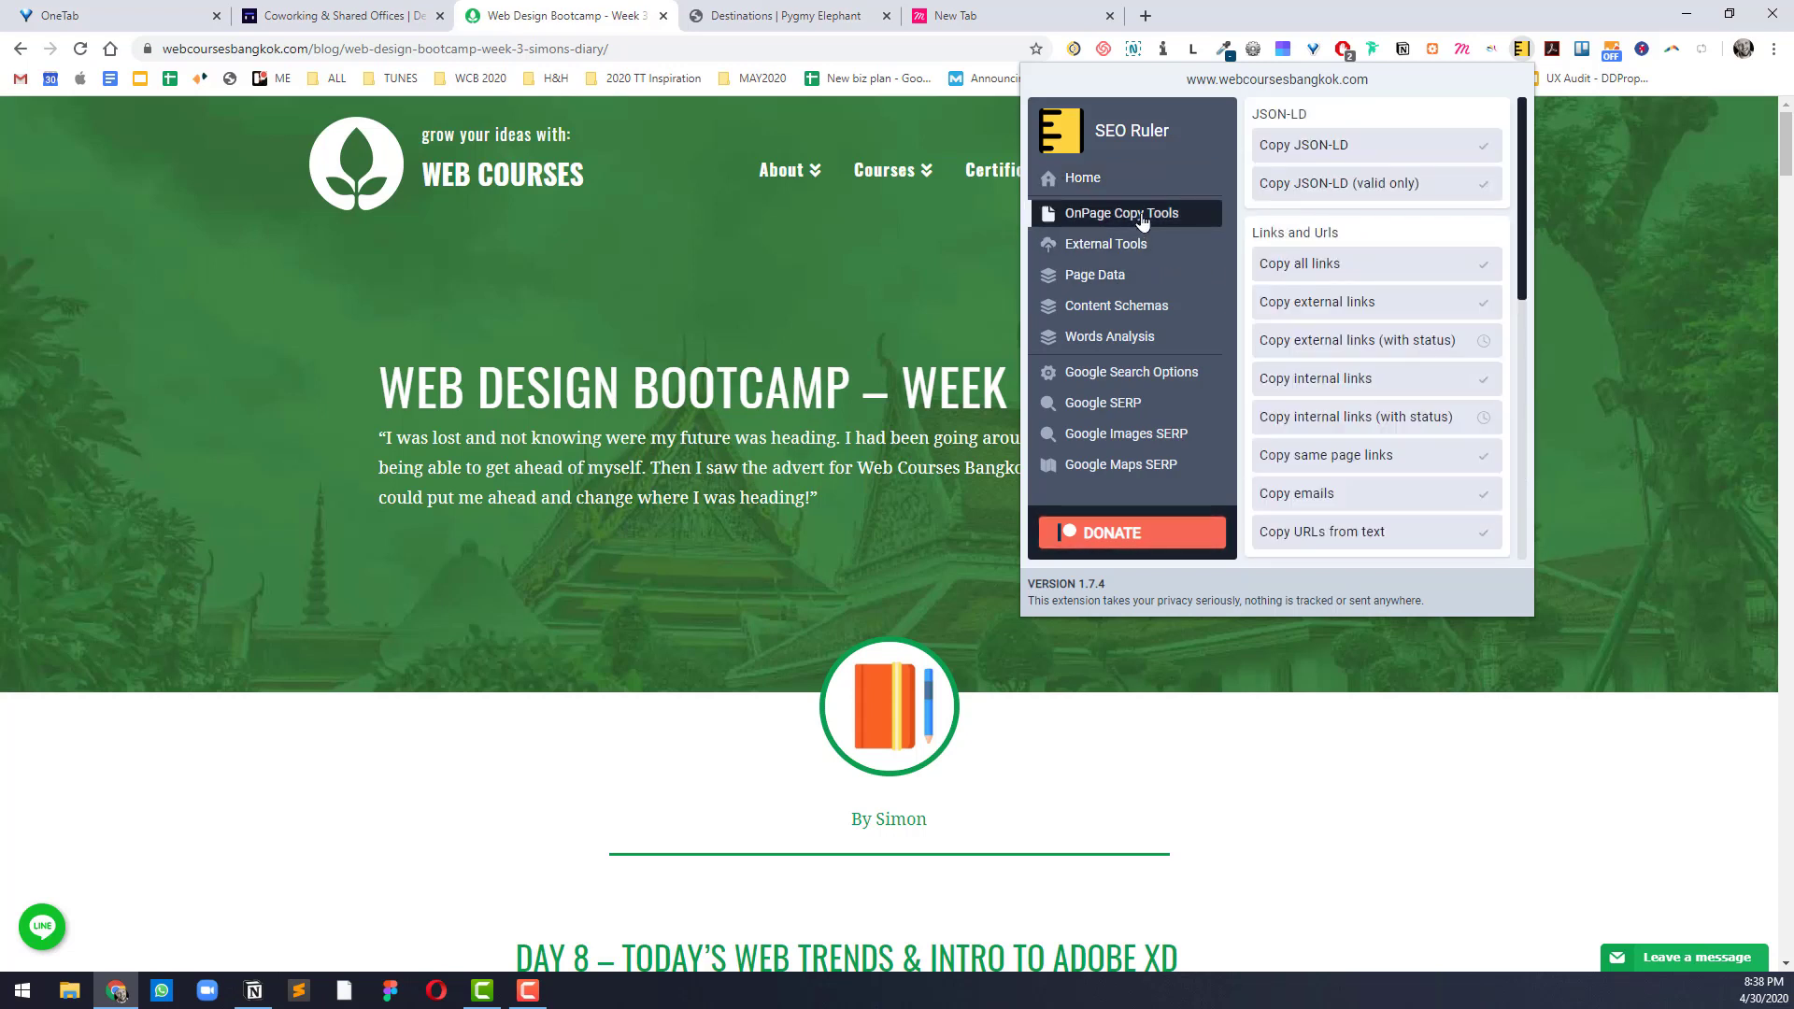
{"action": "left_click", "coordinate": [1330, 265]}
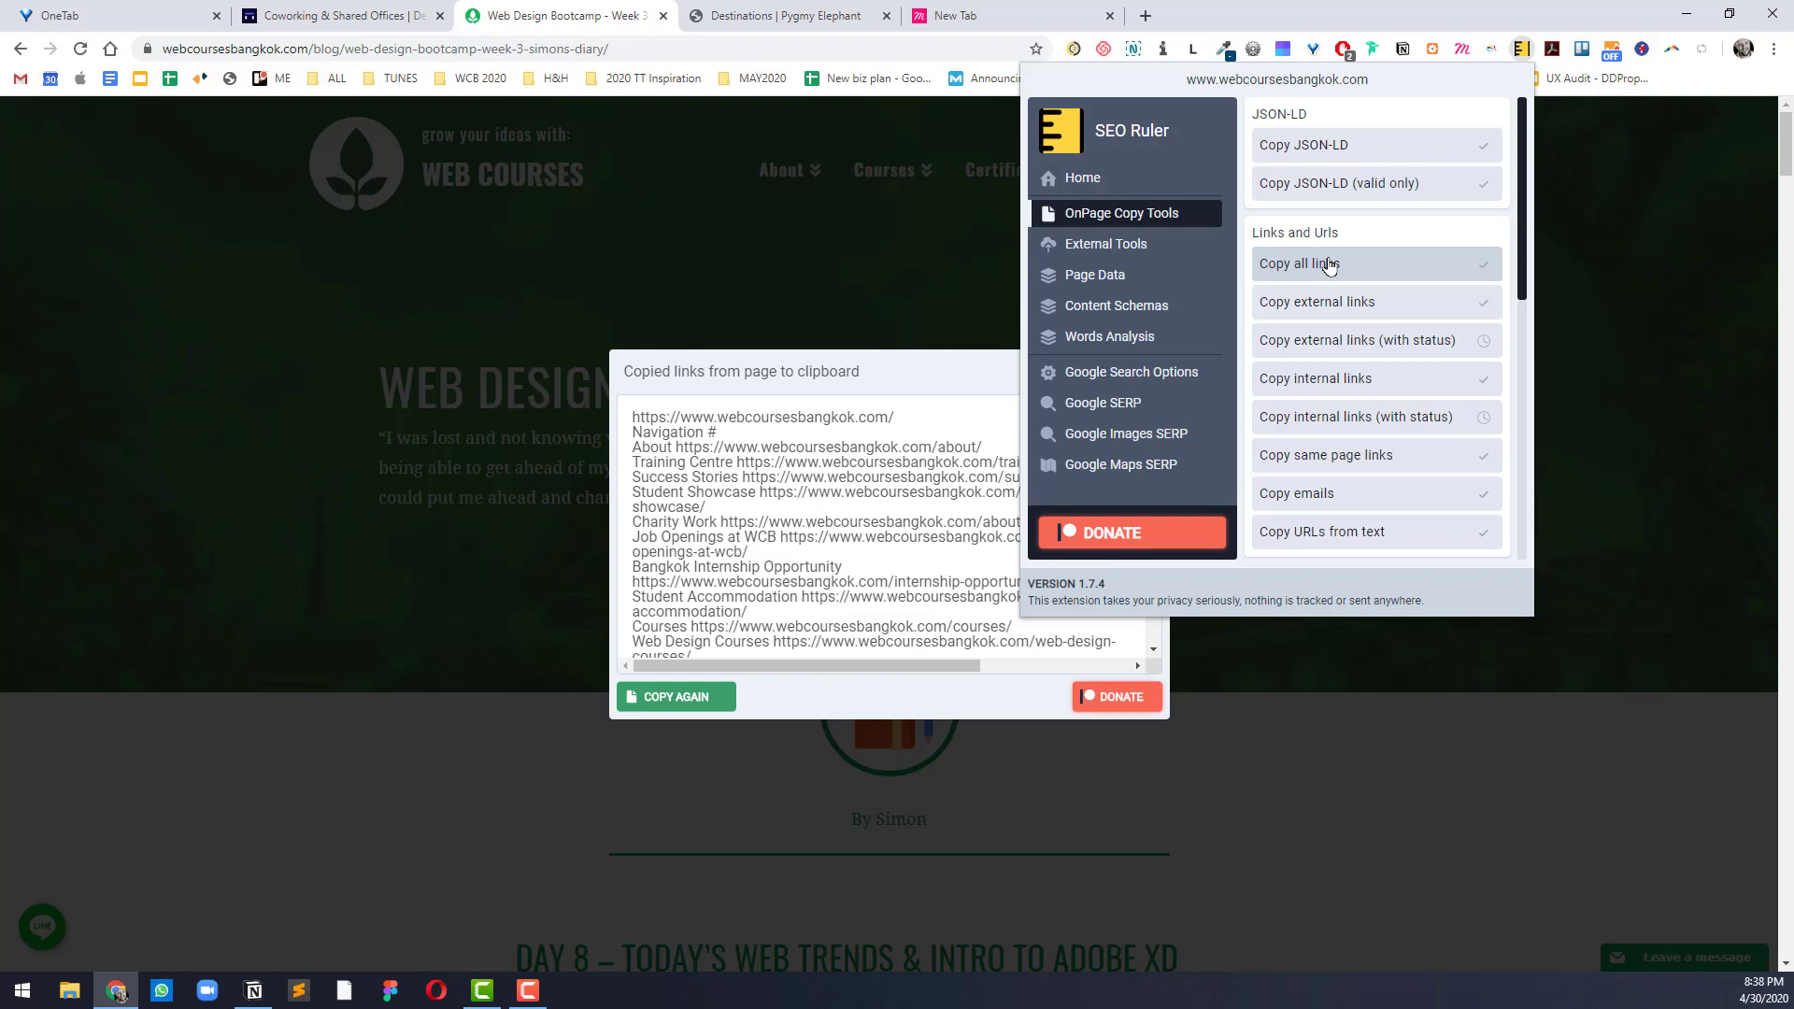
{"action": "left_click", "coordinate": [692, 705]}
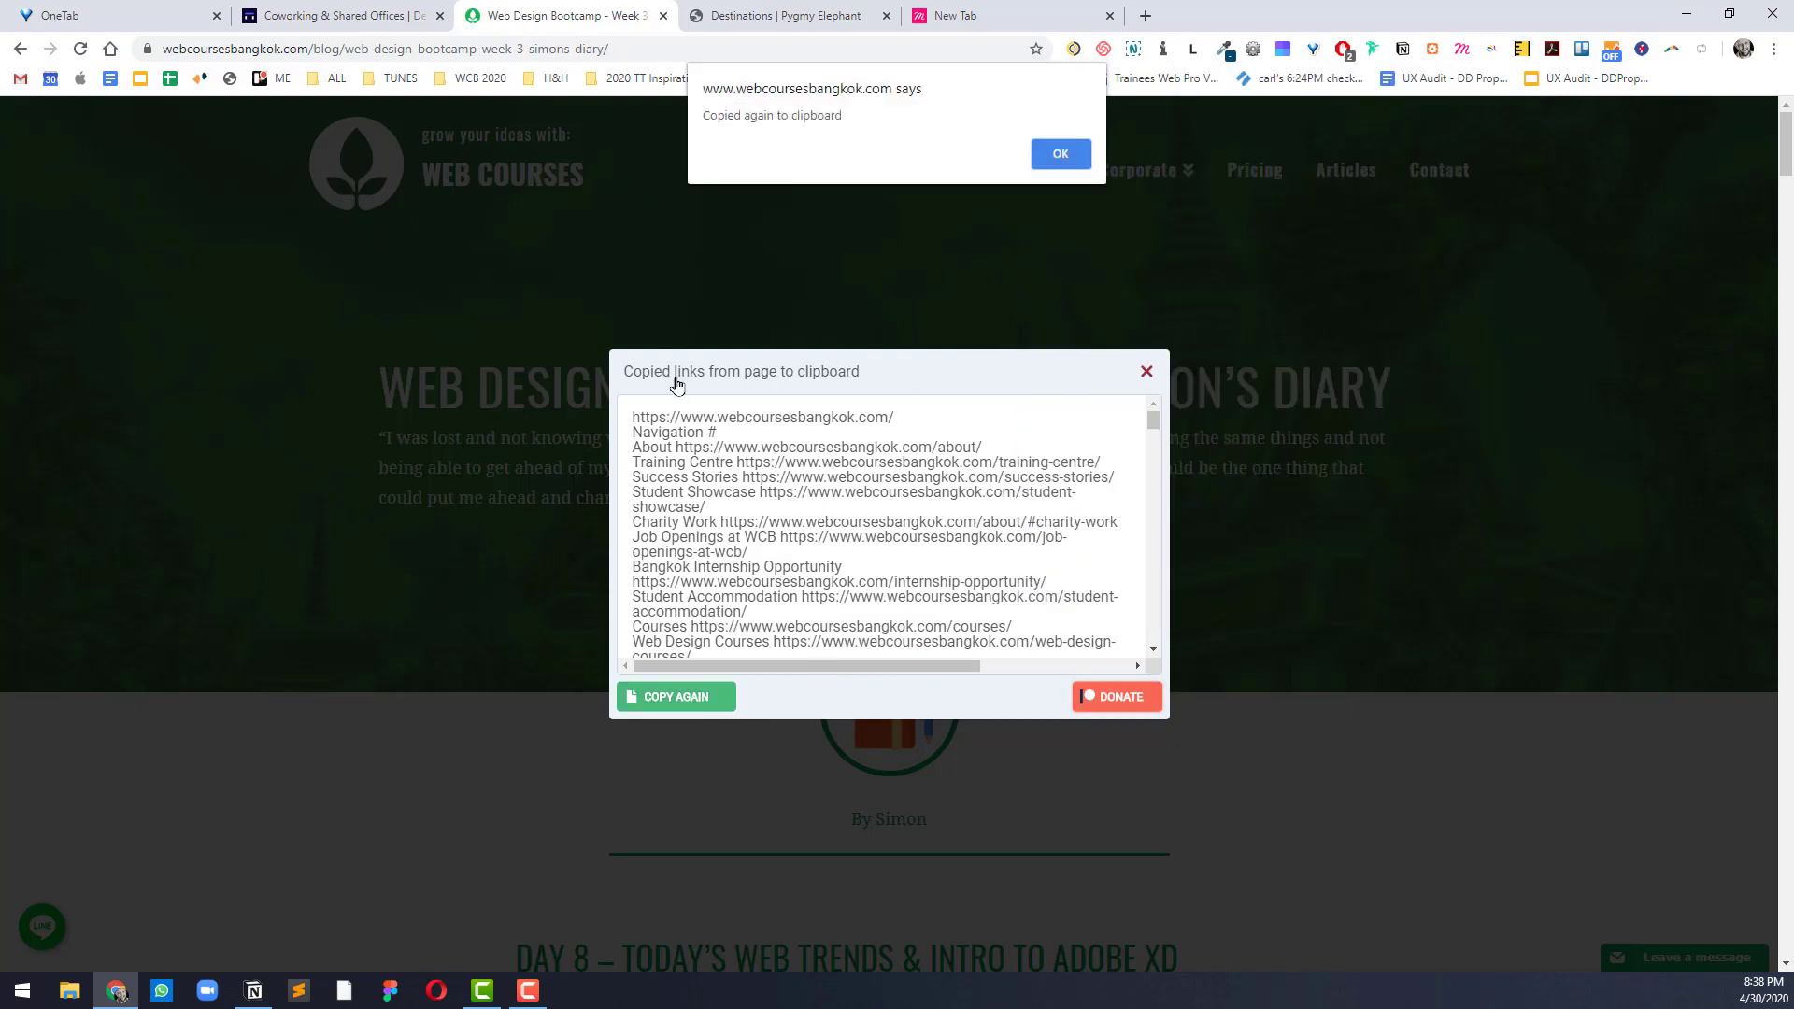
{"action": "left_click", "coordinate": [1065, 154]}
{"action": "left_click", "coordinate": [1146, 374]}
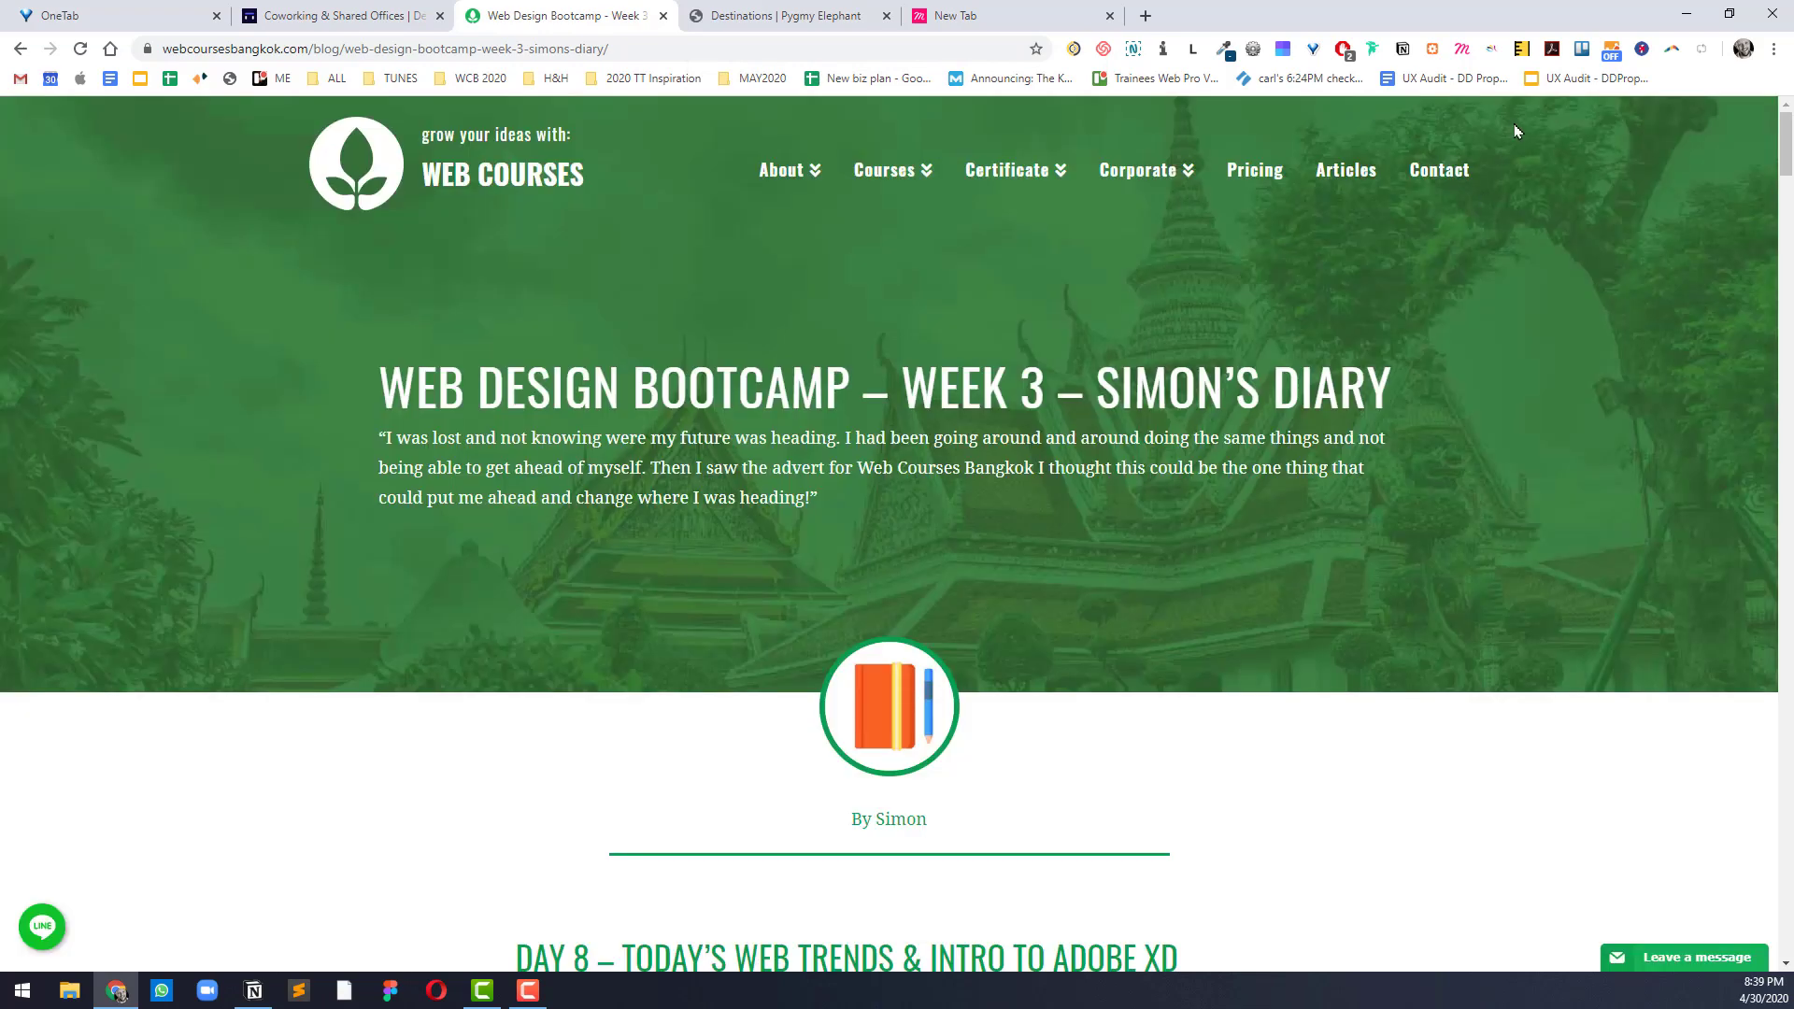
Step: Show SEO Ruler's page data summary for the article and try the Adobe Acrobat extension
{"action": "left_click", "coordinate": [1521, 52]}
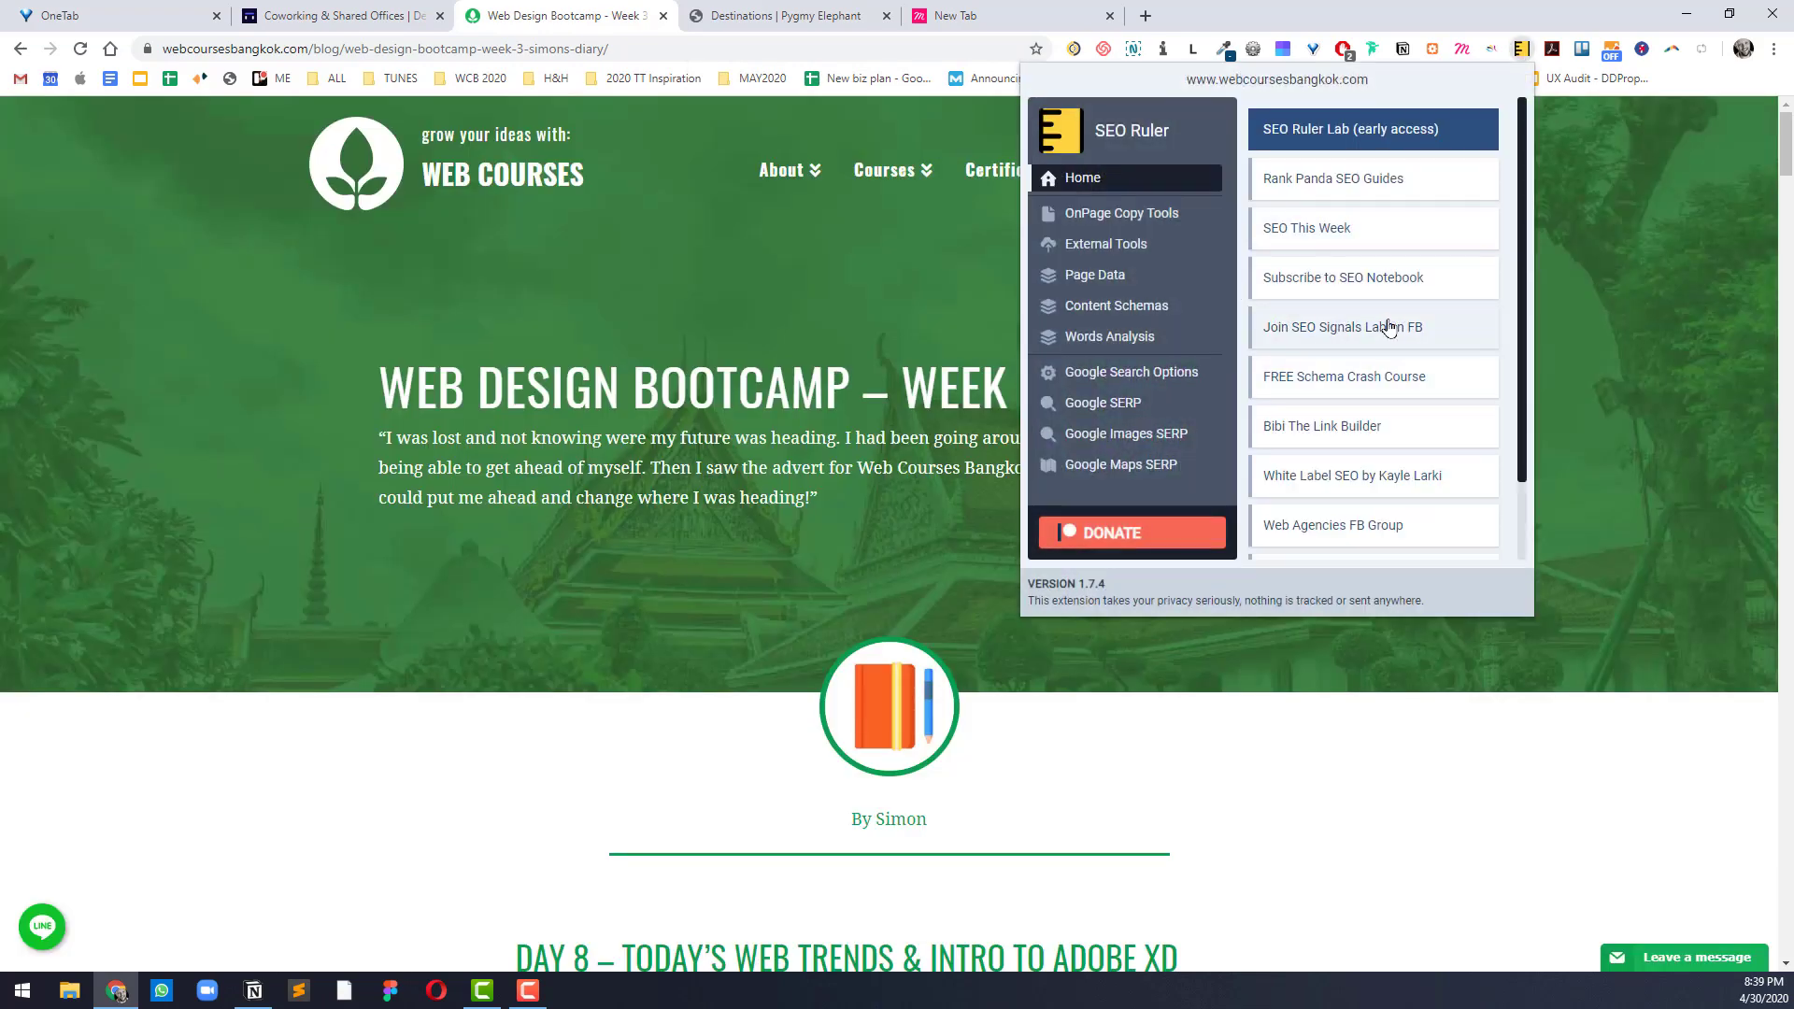
{"action": "left_click", "coordinate": [1103, 244]}
{"action": "left_click", "coordinate": [1093, 274]}
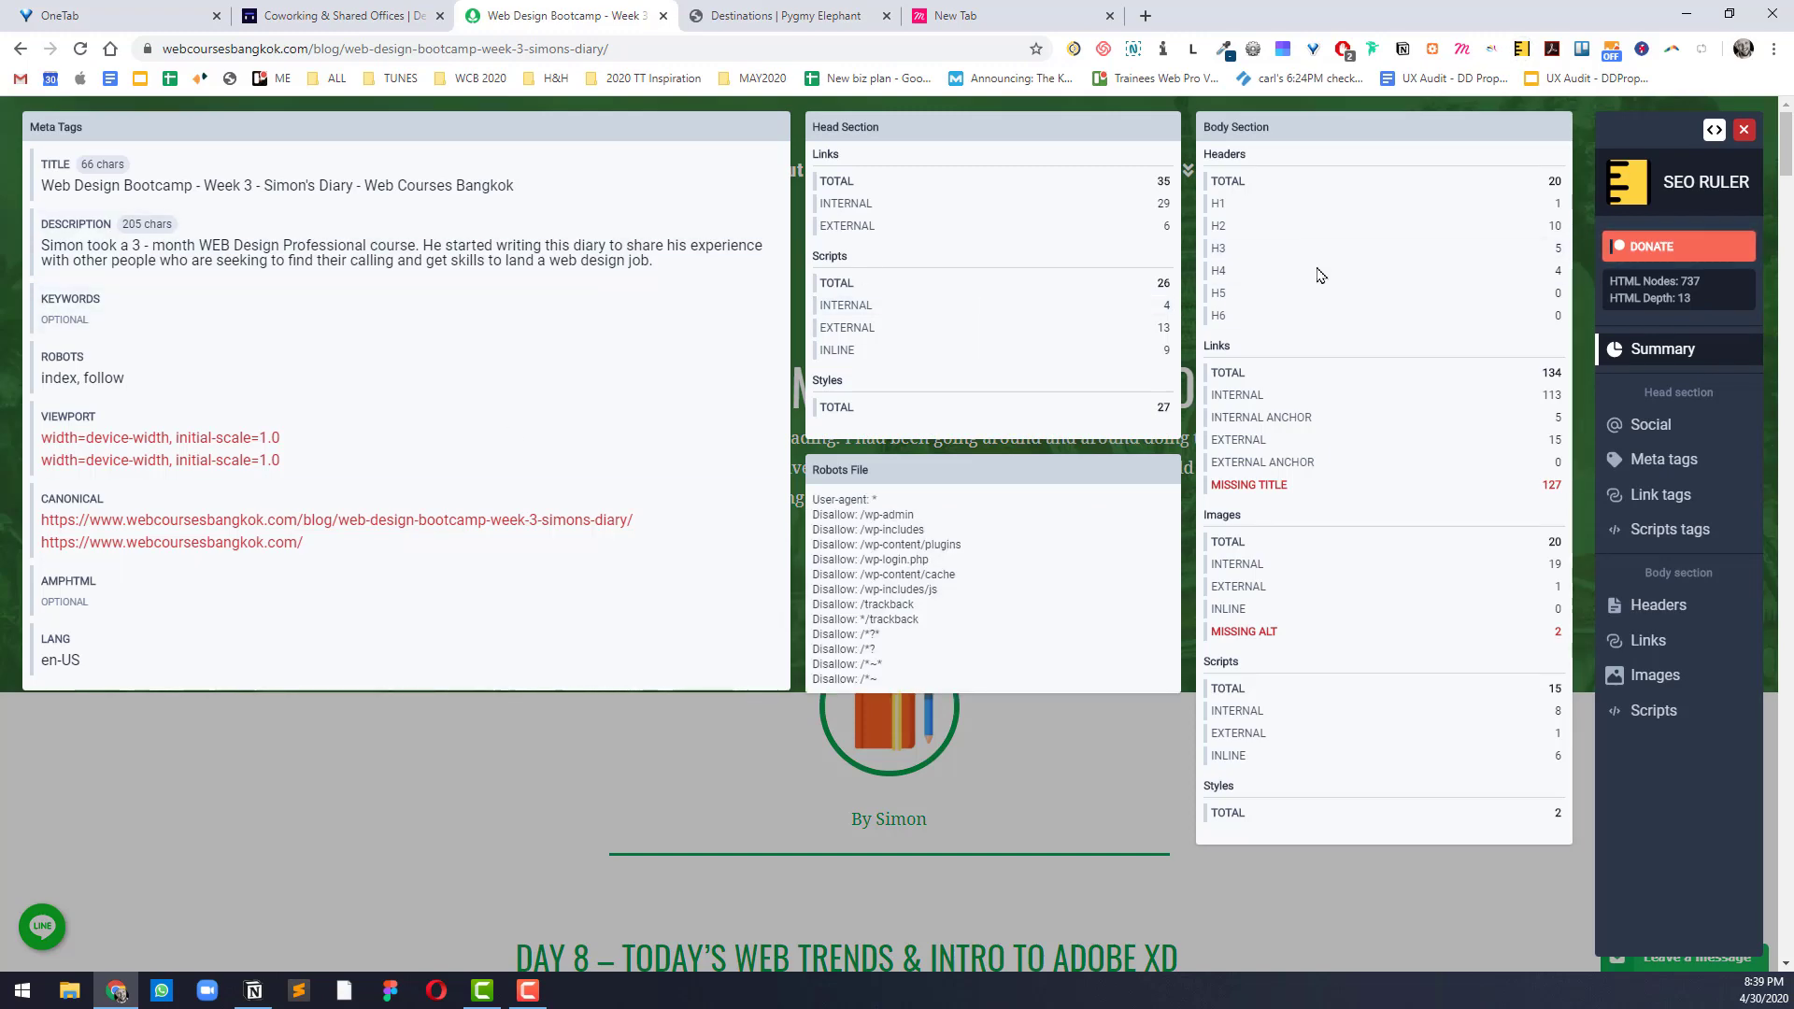
{"action": "scroll", "coordinate": [1320, 274], "scroll_direction": "down", "scroll_amount": 5}
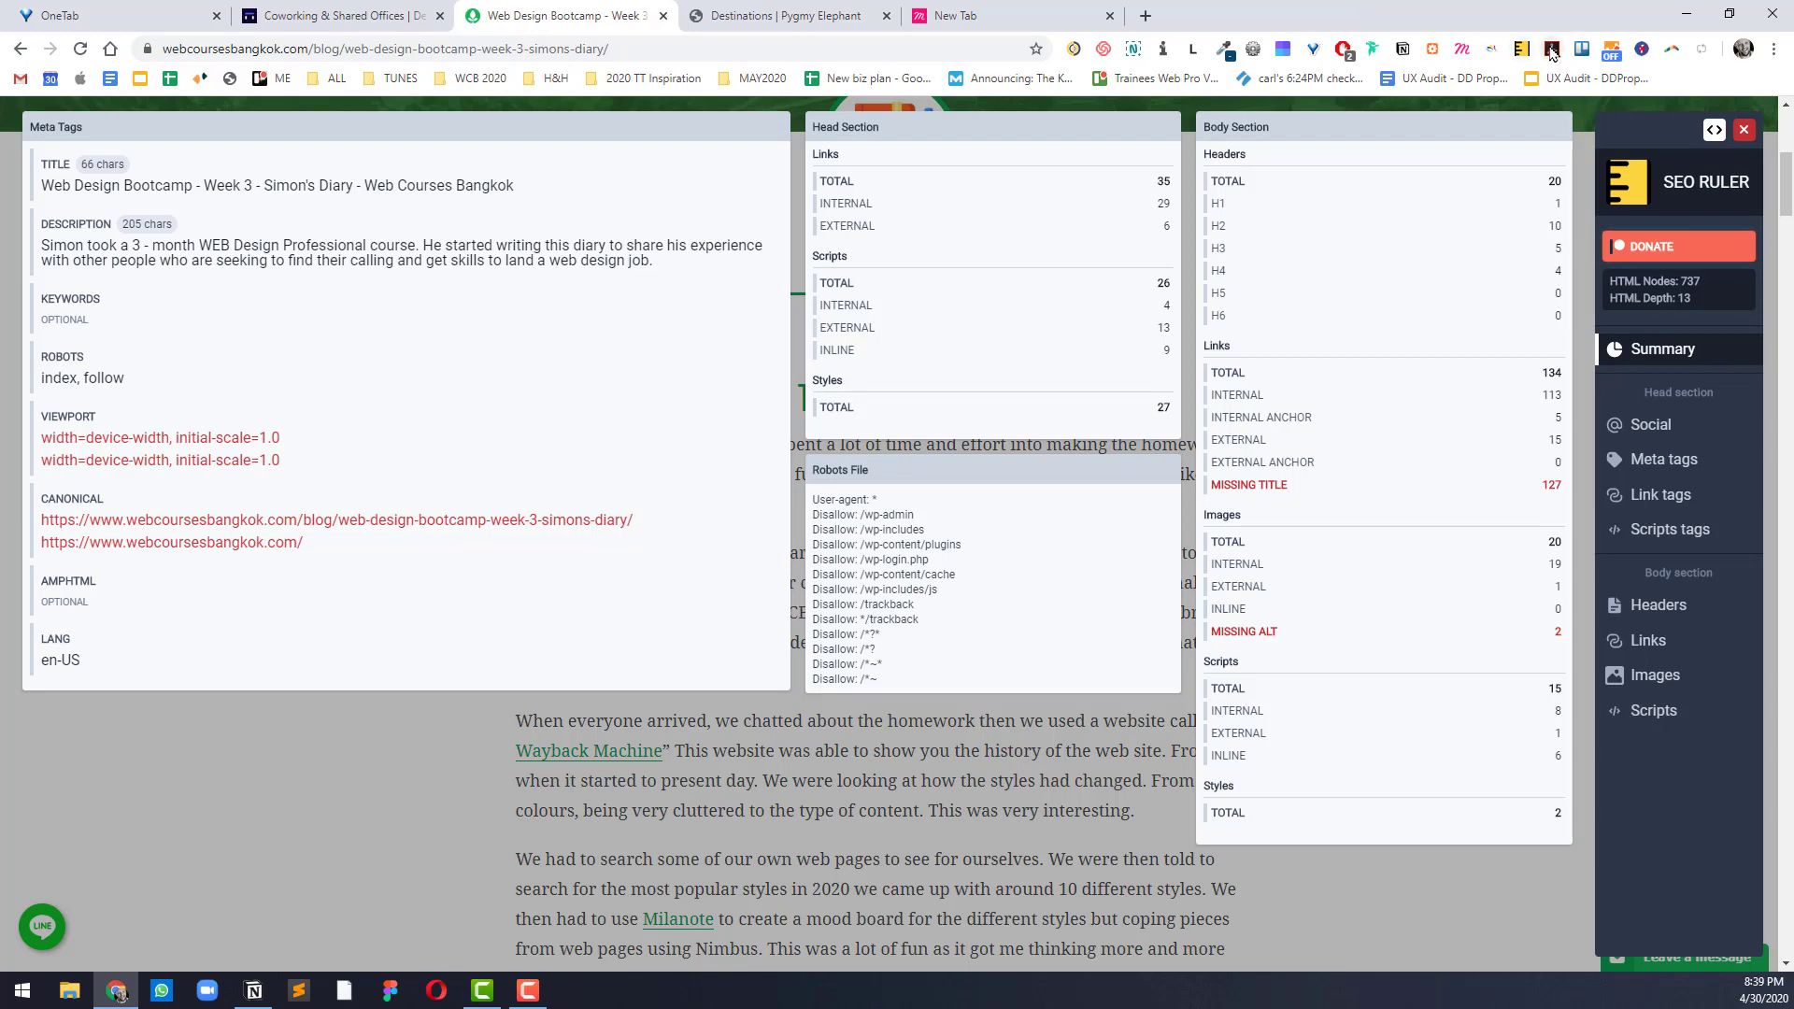
{"action": "left_click", "coordinate": [1552, 52]}
{"action": "left_click", "coordinate": [1552, 51]}
Step: Close the font identifier on the Deskpass page and log in to the Trello web clipper
{"action": "left_click", "coordinate": [341, 9]}
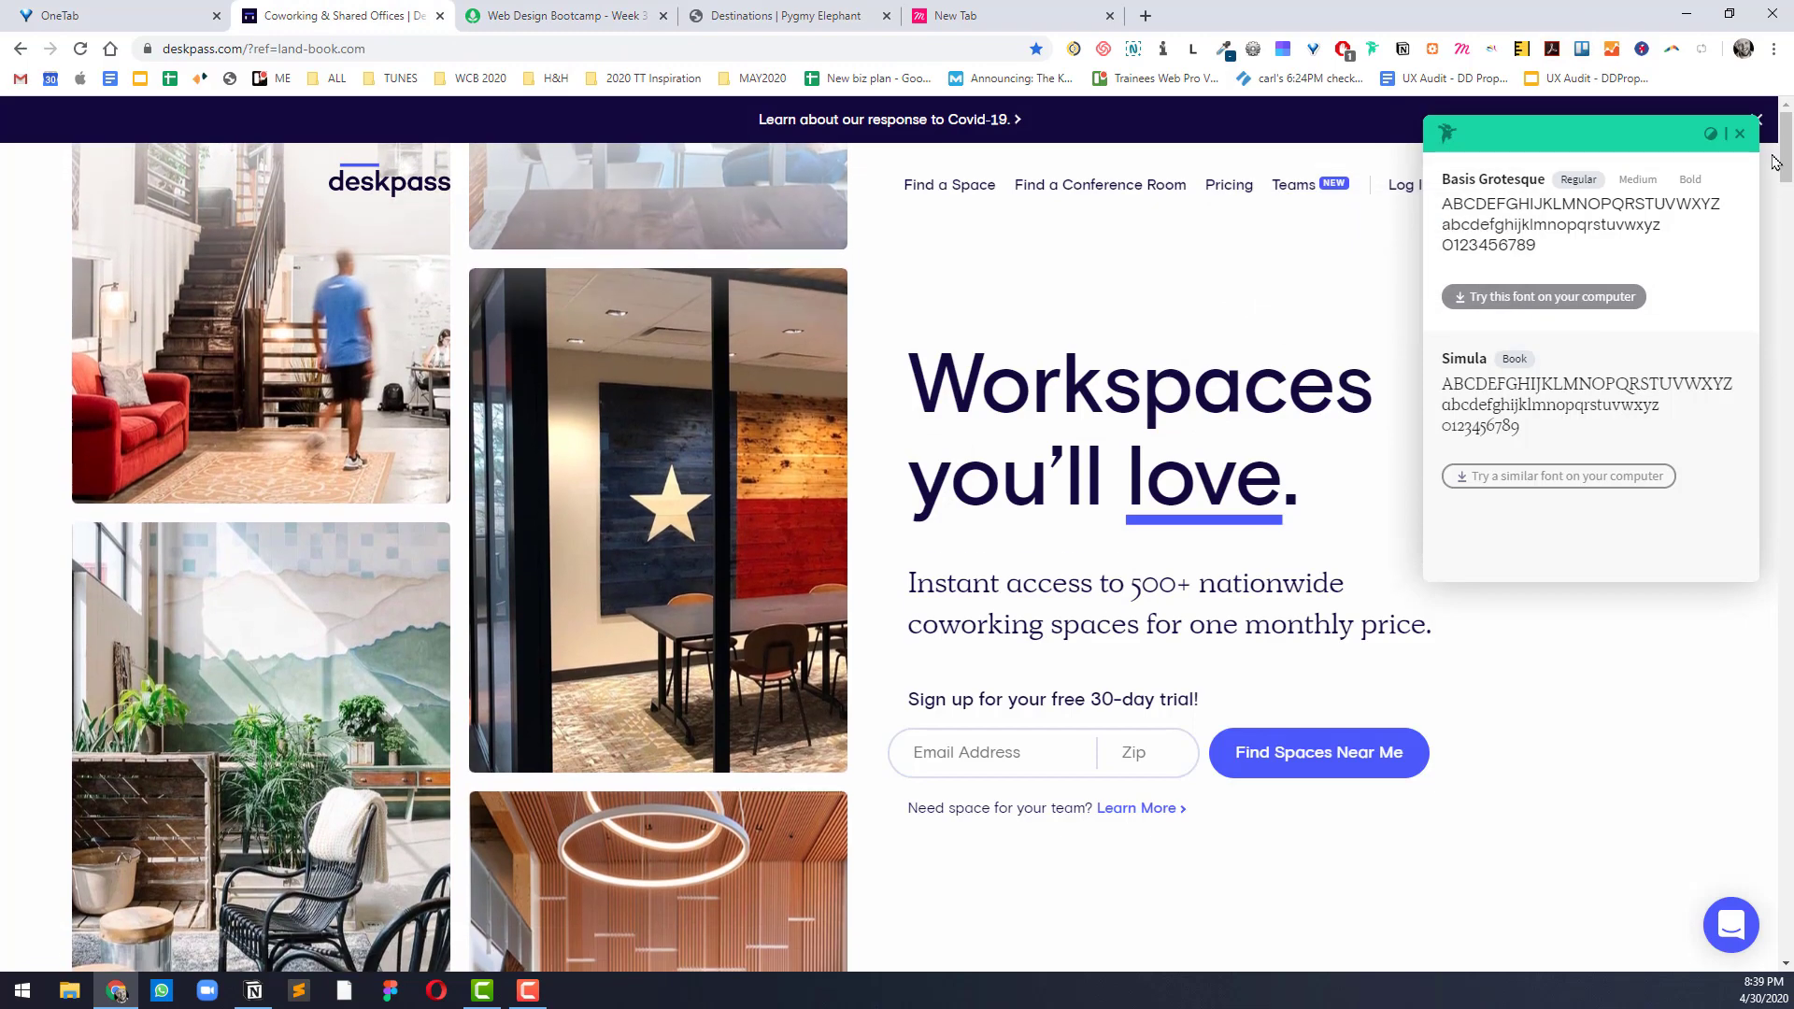
{"action": "left_click", "coordinate": [1739, 133]}
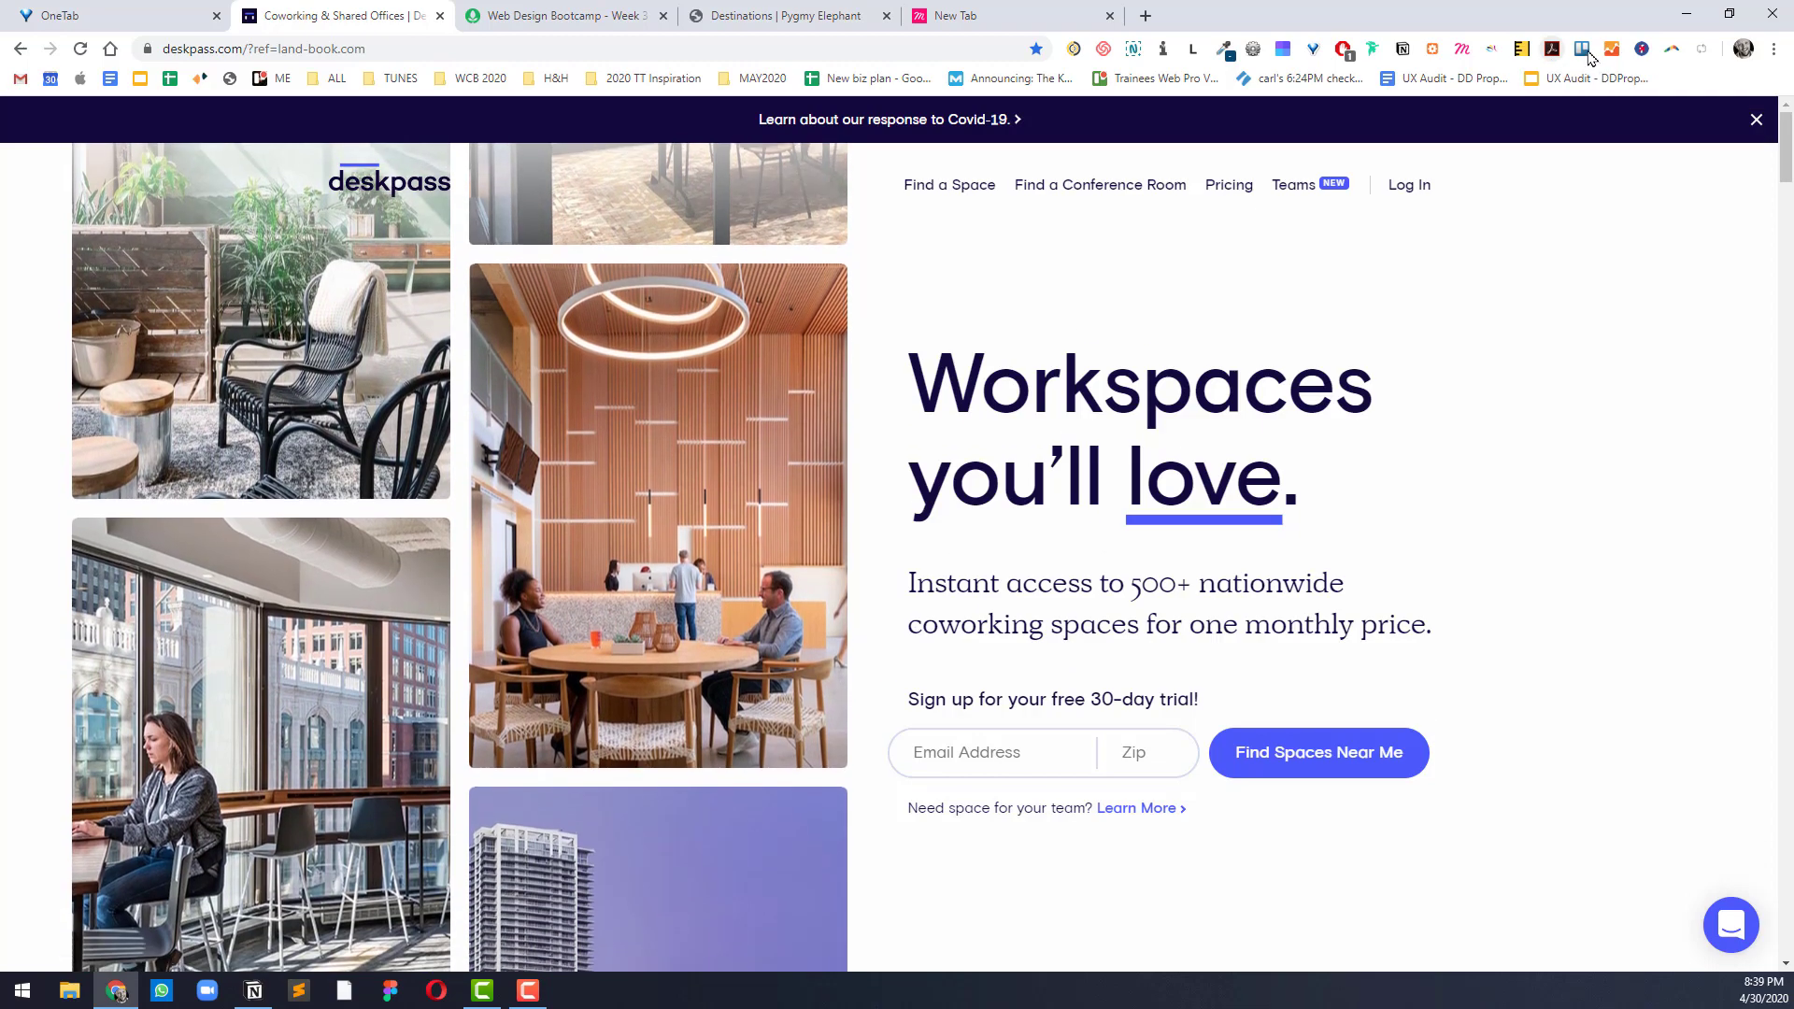
{"action": "left_click", "coordinate": [1582, 52]}
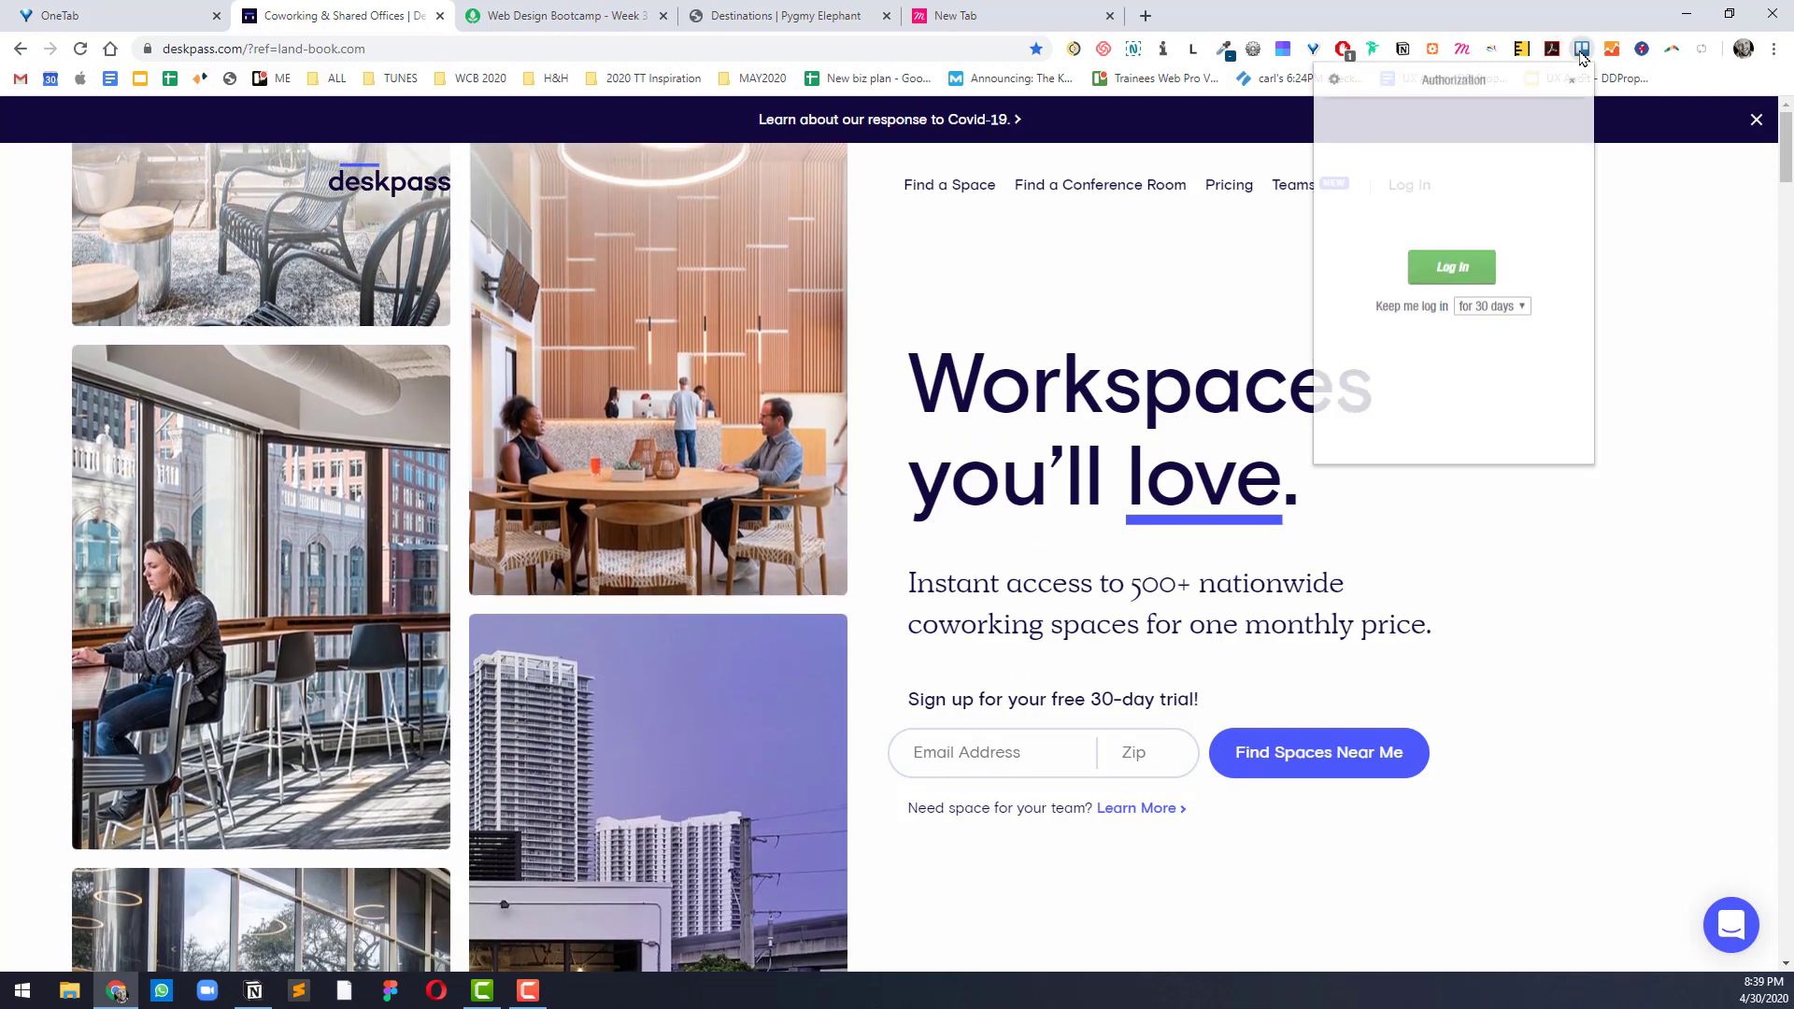
{"action": "left_click", "coordinate": [1453, 268]}
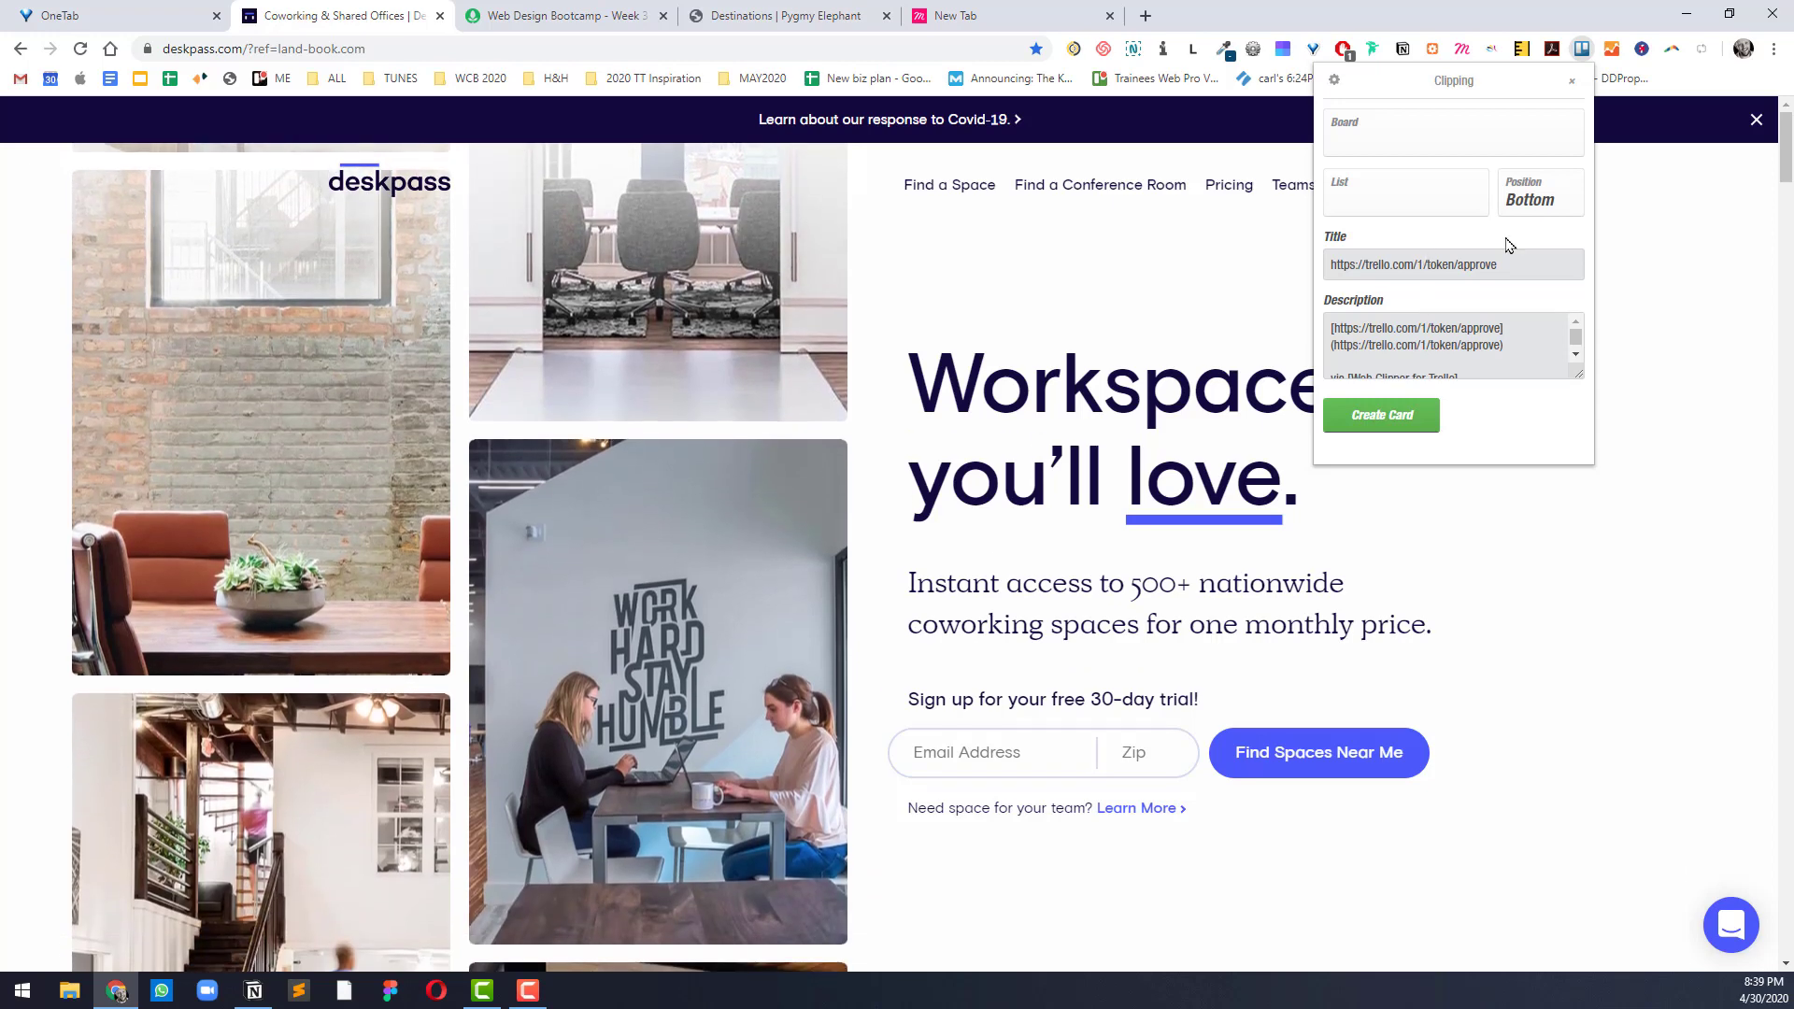
Step: Create a Trello card in the START SOON list of the Kanban board with the web clipper and close the clipper
{"action": "left_click", "coordinate": [1420, 221]}
{"action": "left_click", "coordinate": [1410, 131]}
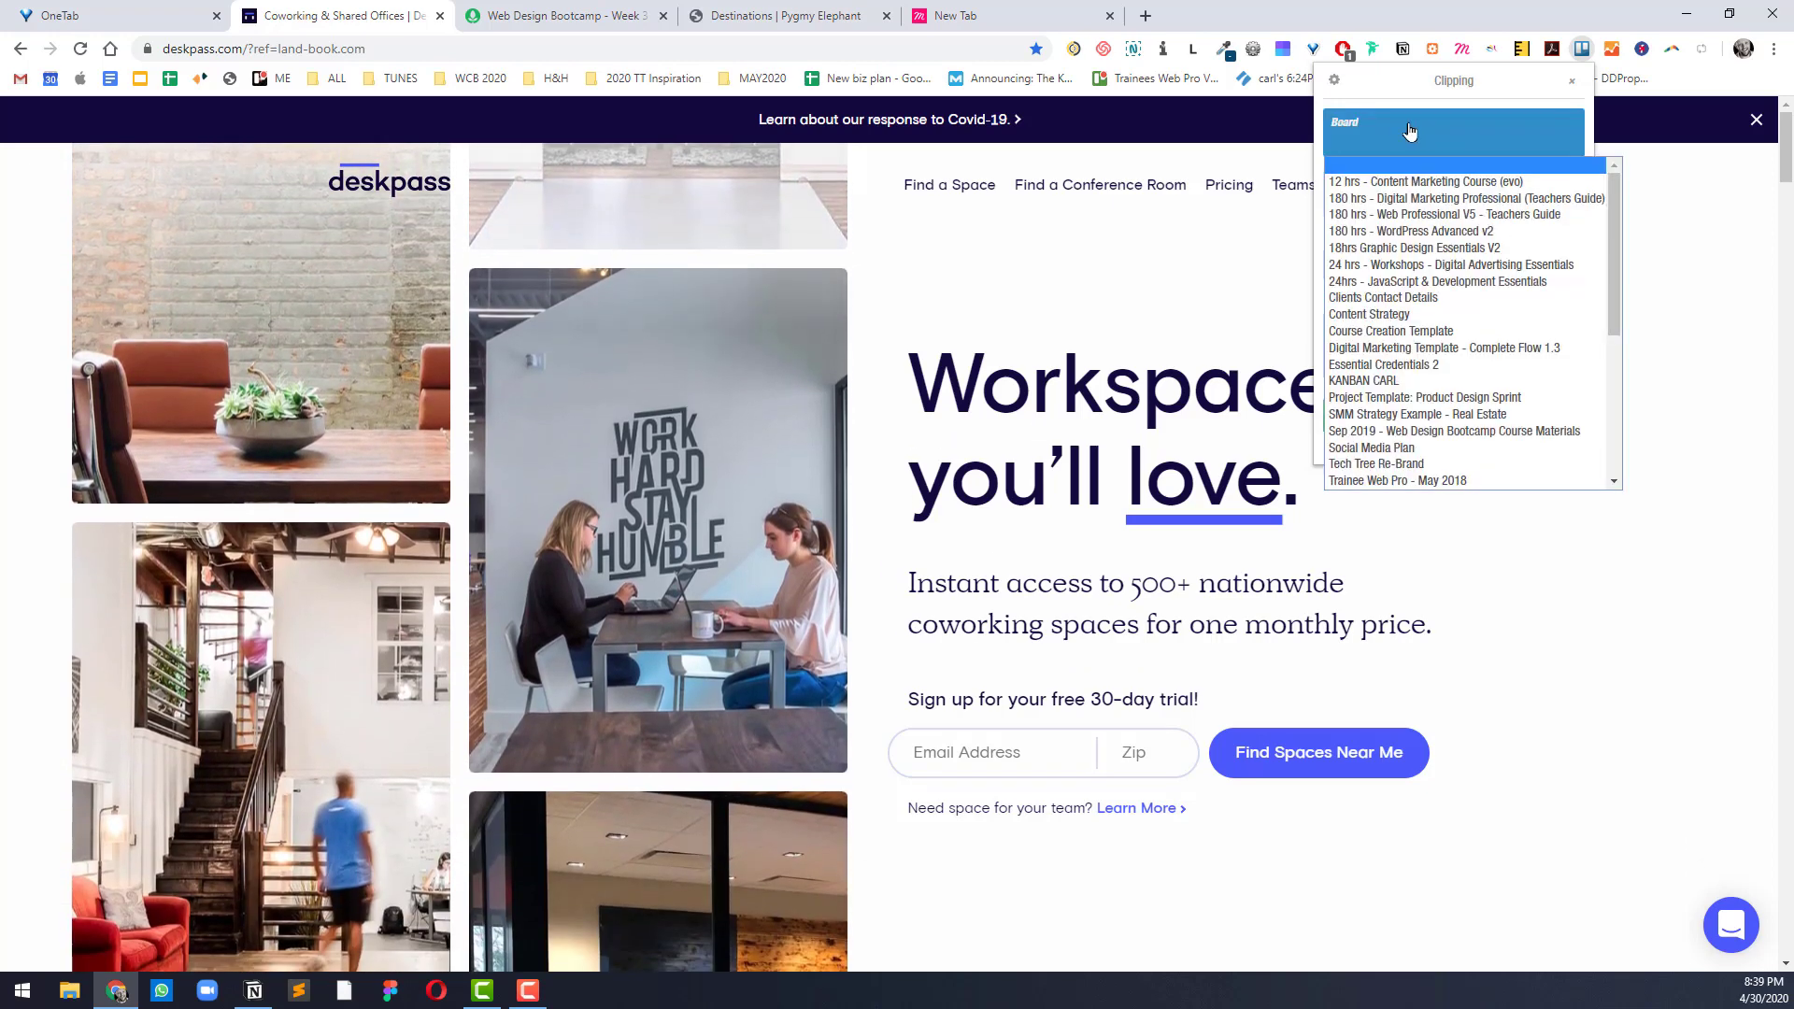
{"action": "left_click", "coordinate": [1416, 181]}
{"action": "left_click", "coordinate": [1397, 201]}
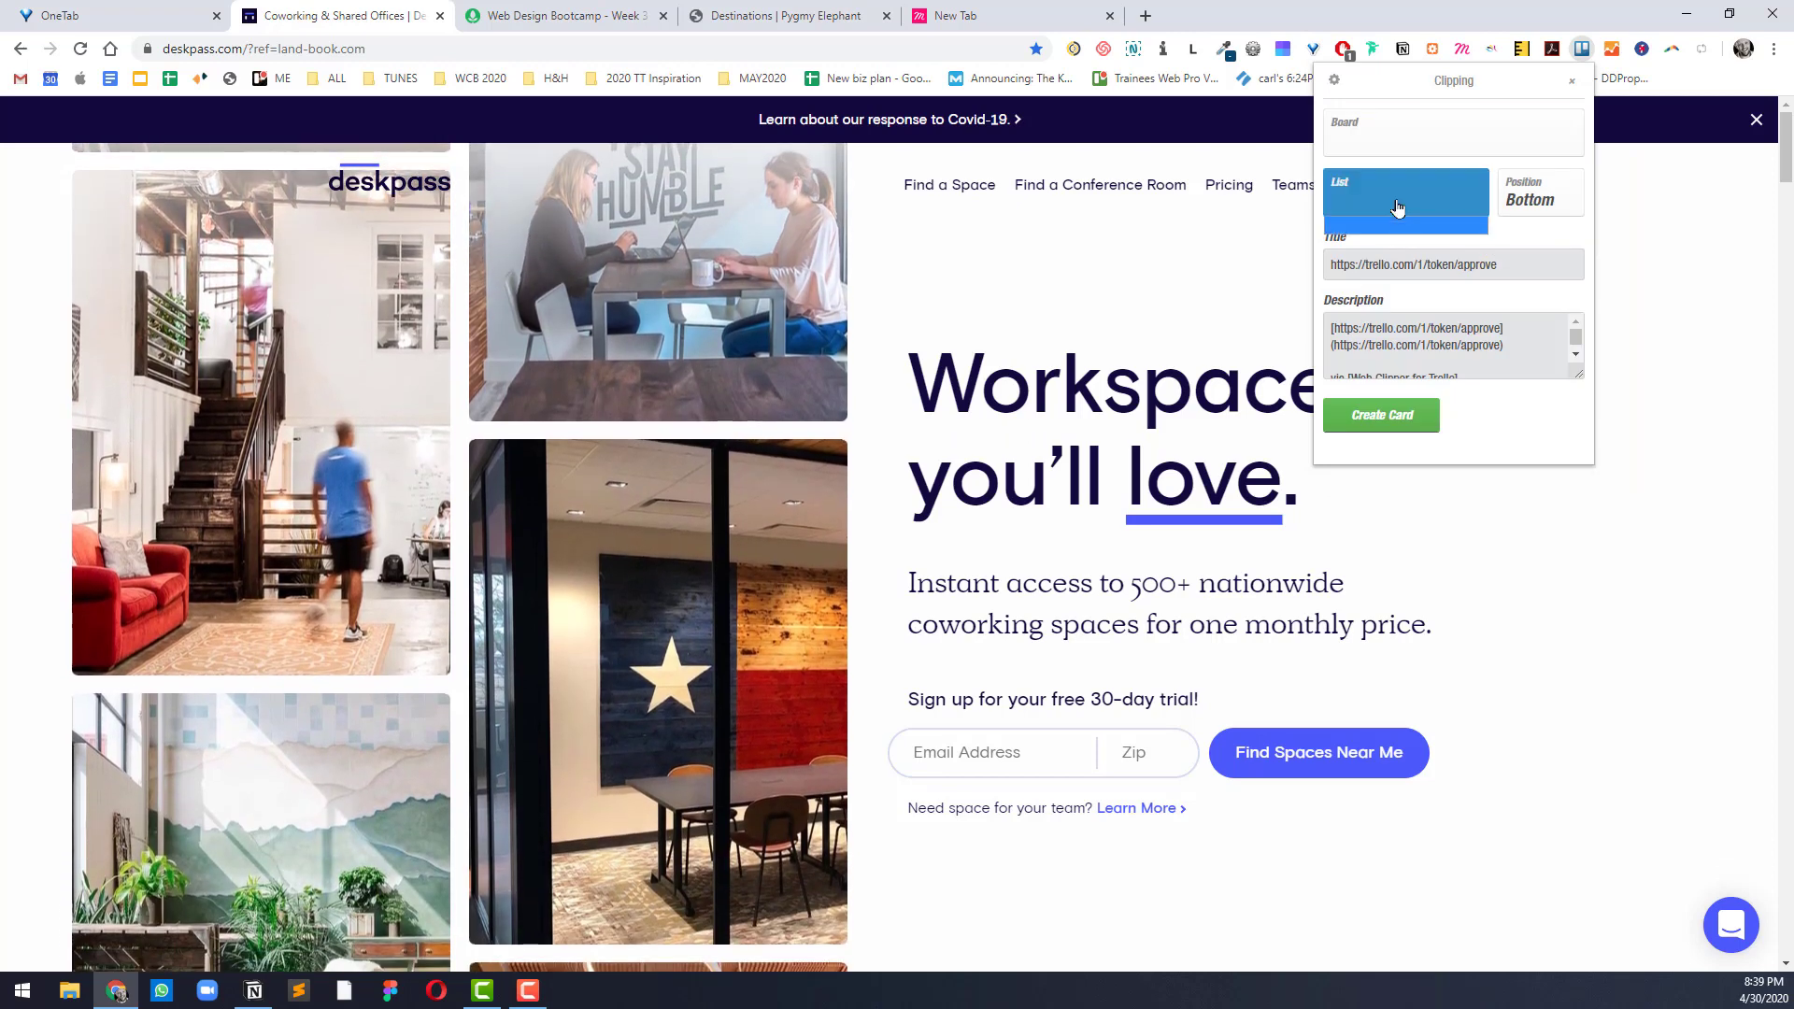
{"action": "left_click", "coordinate": [1393, 142]}
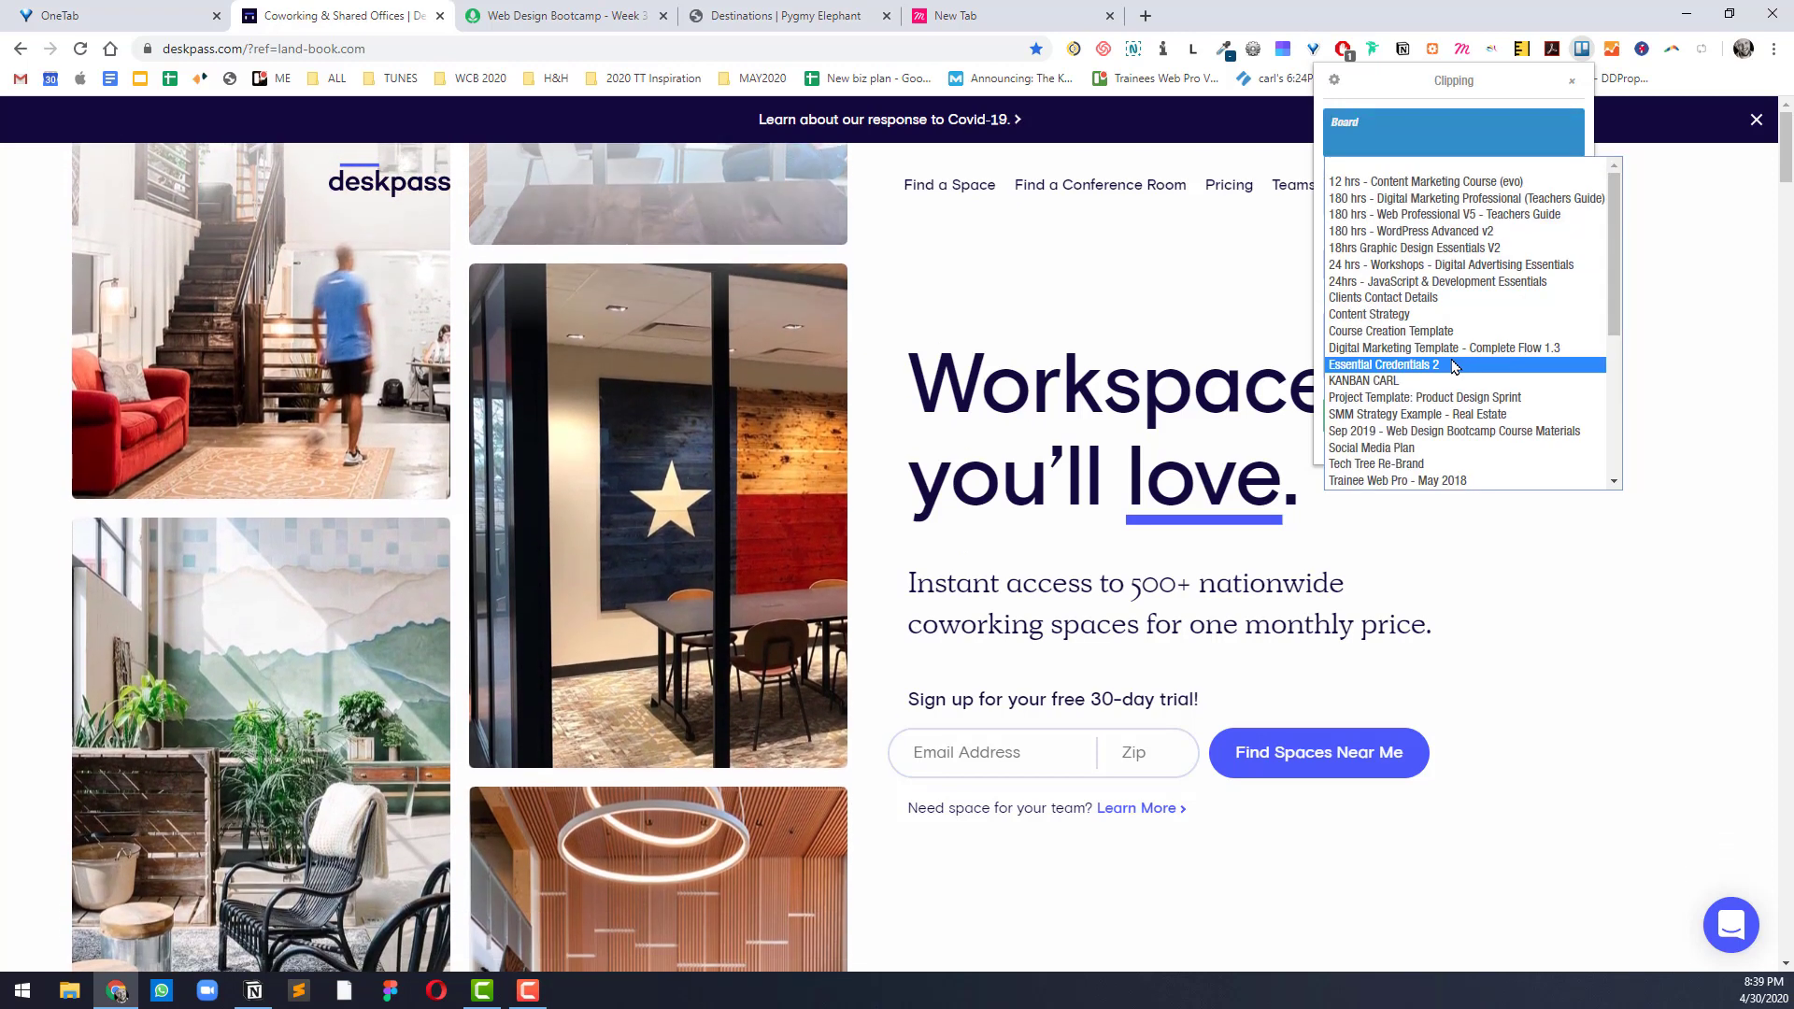
{"action": "left_click", "coordinate": [1441, 381]}
{"action": "left_click", "coordinate": [1407, 196]}
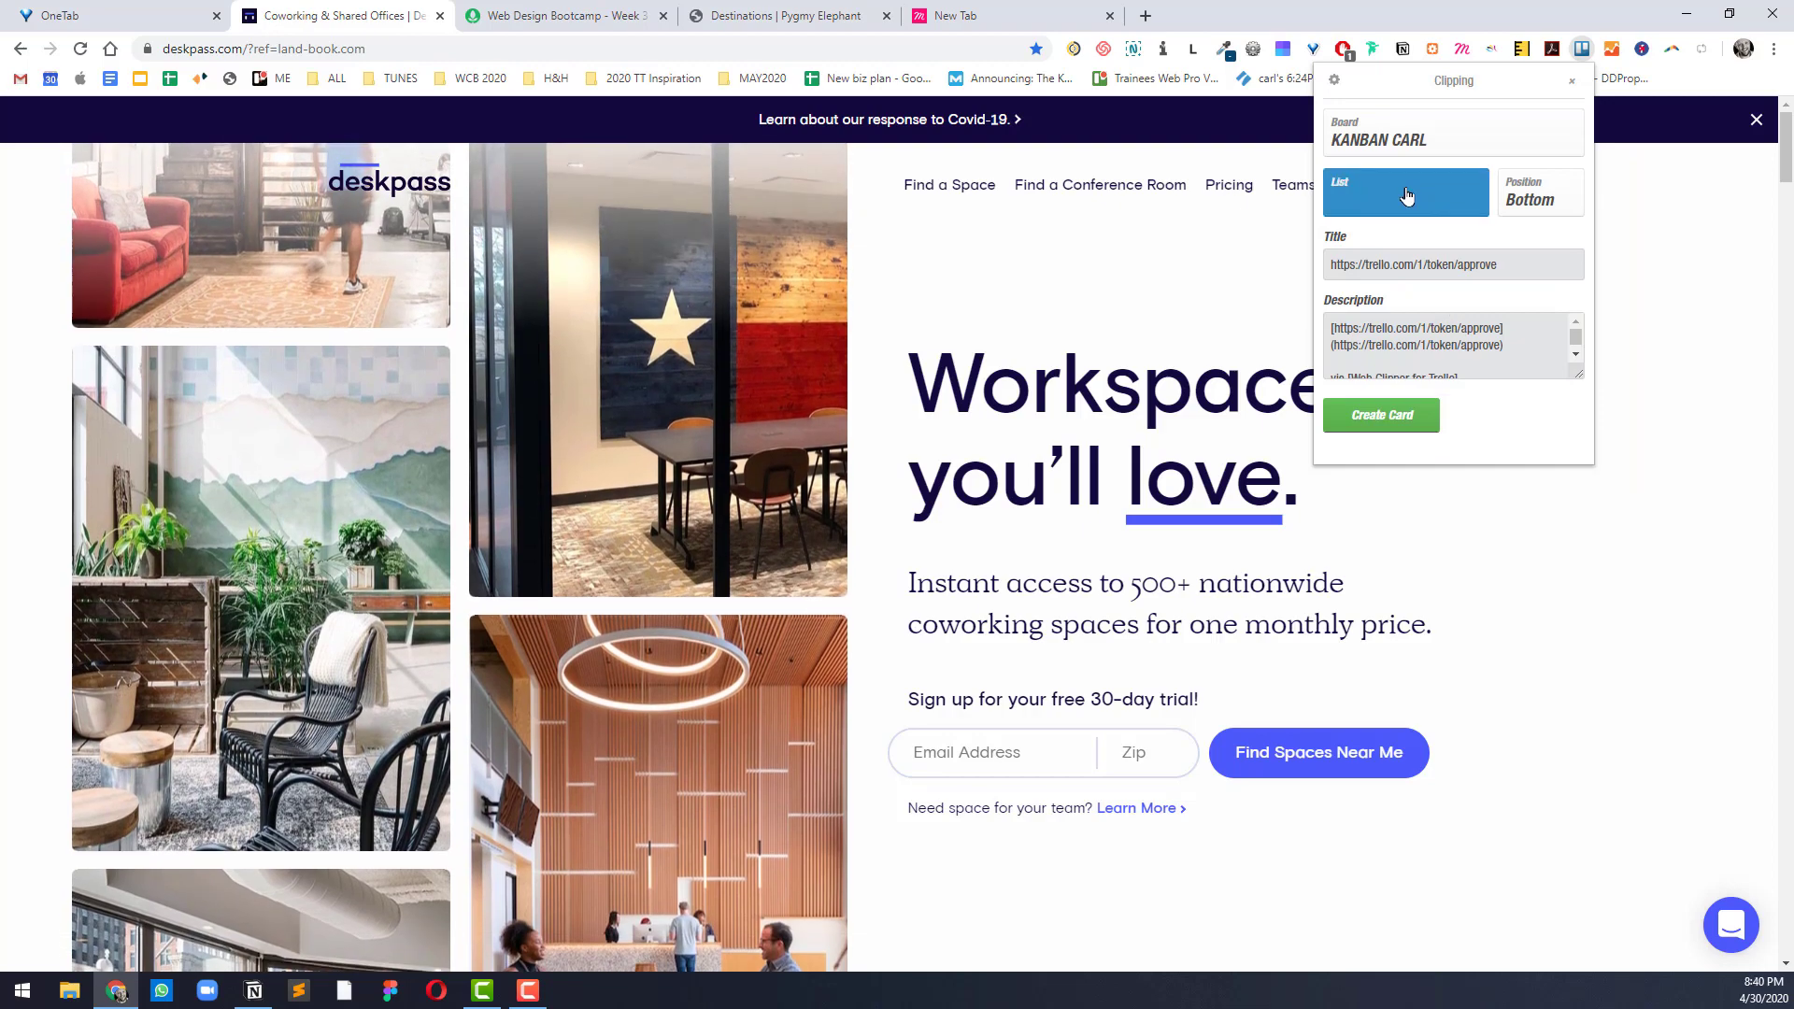
{"action": "left_click", "coordinate": [1407, 196]}
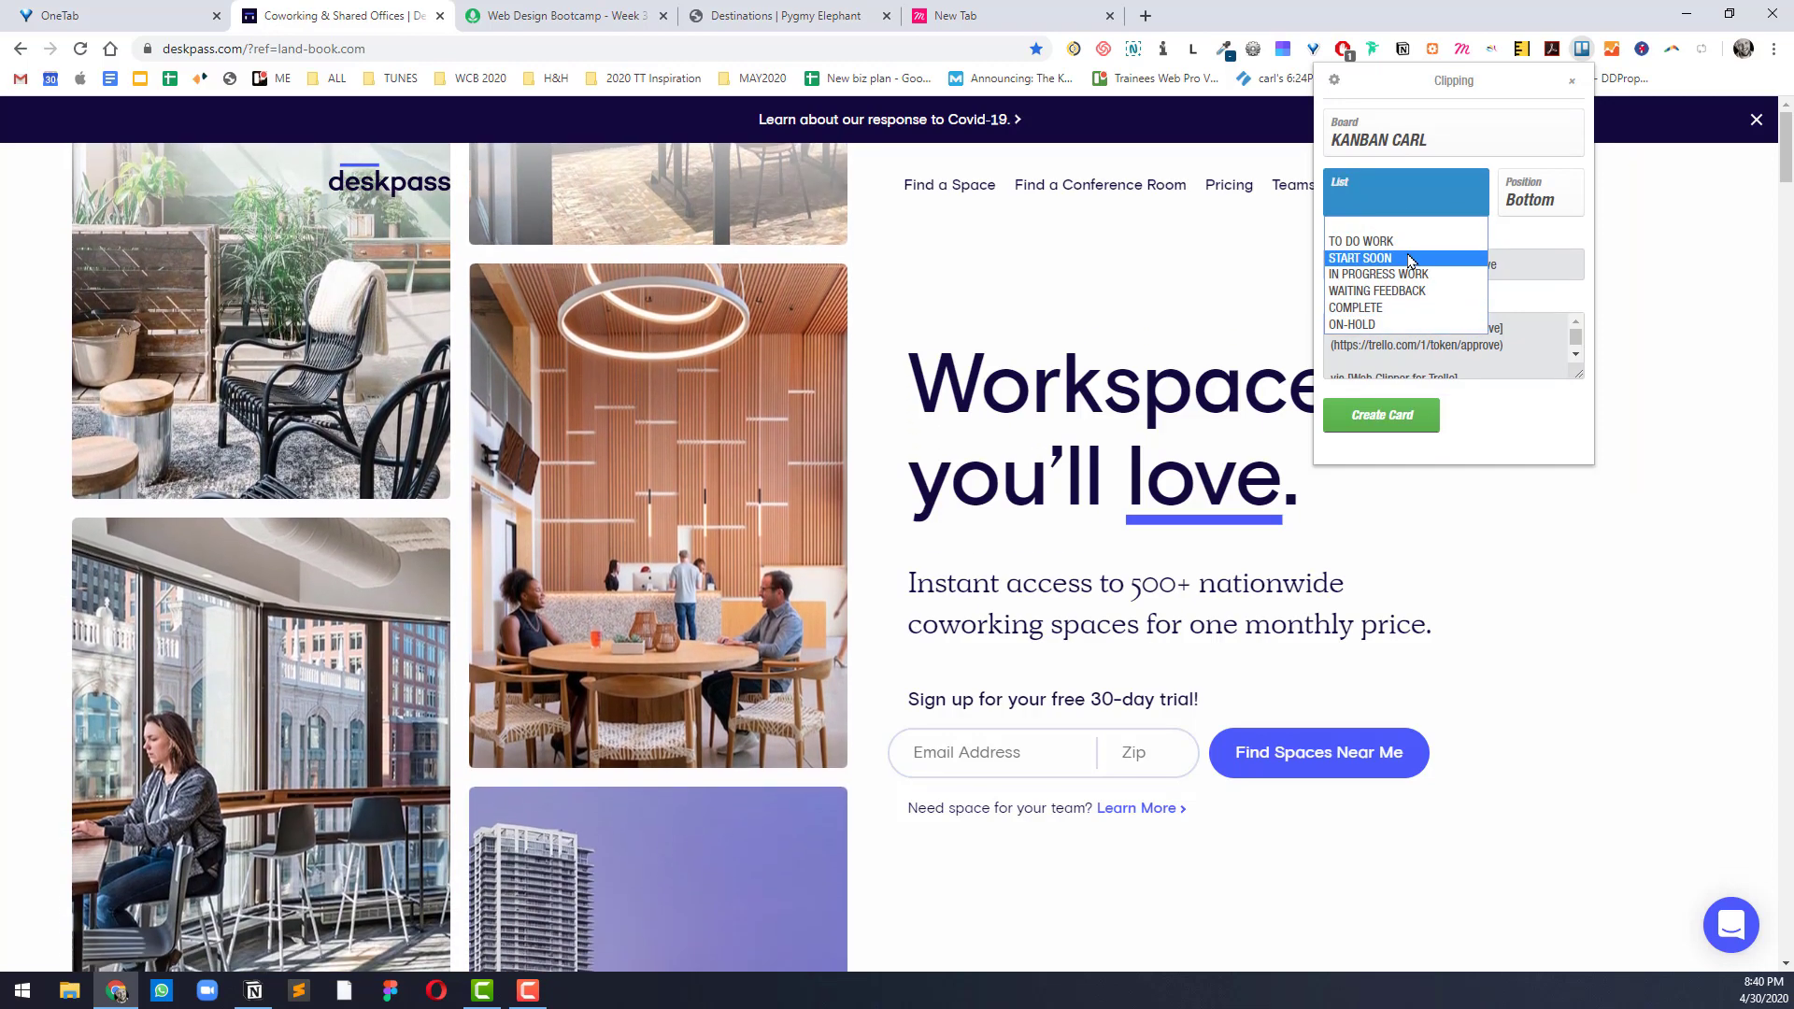
{"action": "left_click", "coordinate": [1411, 259]}
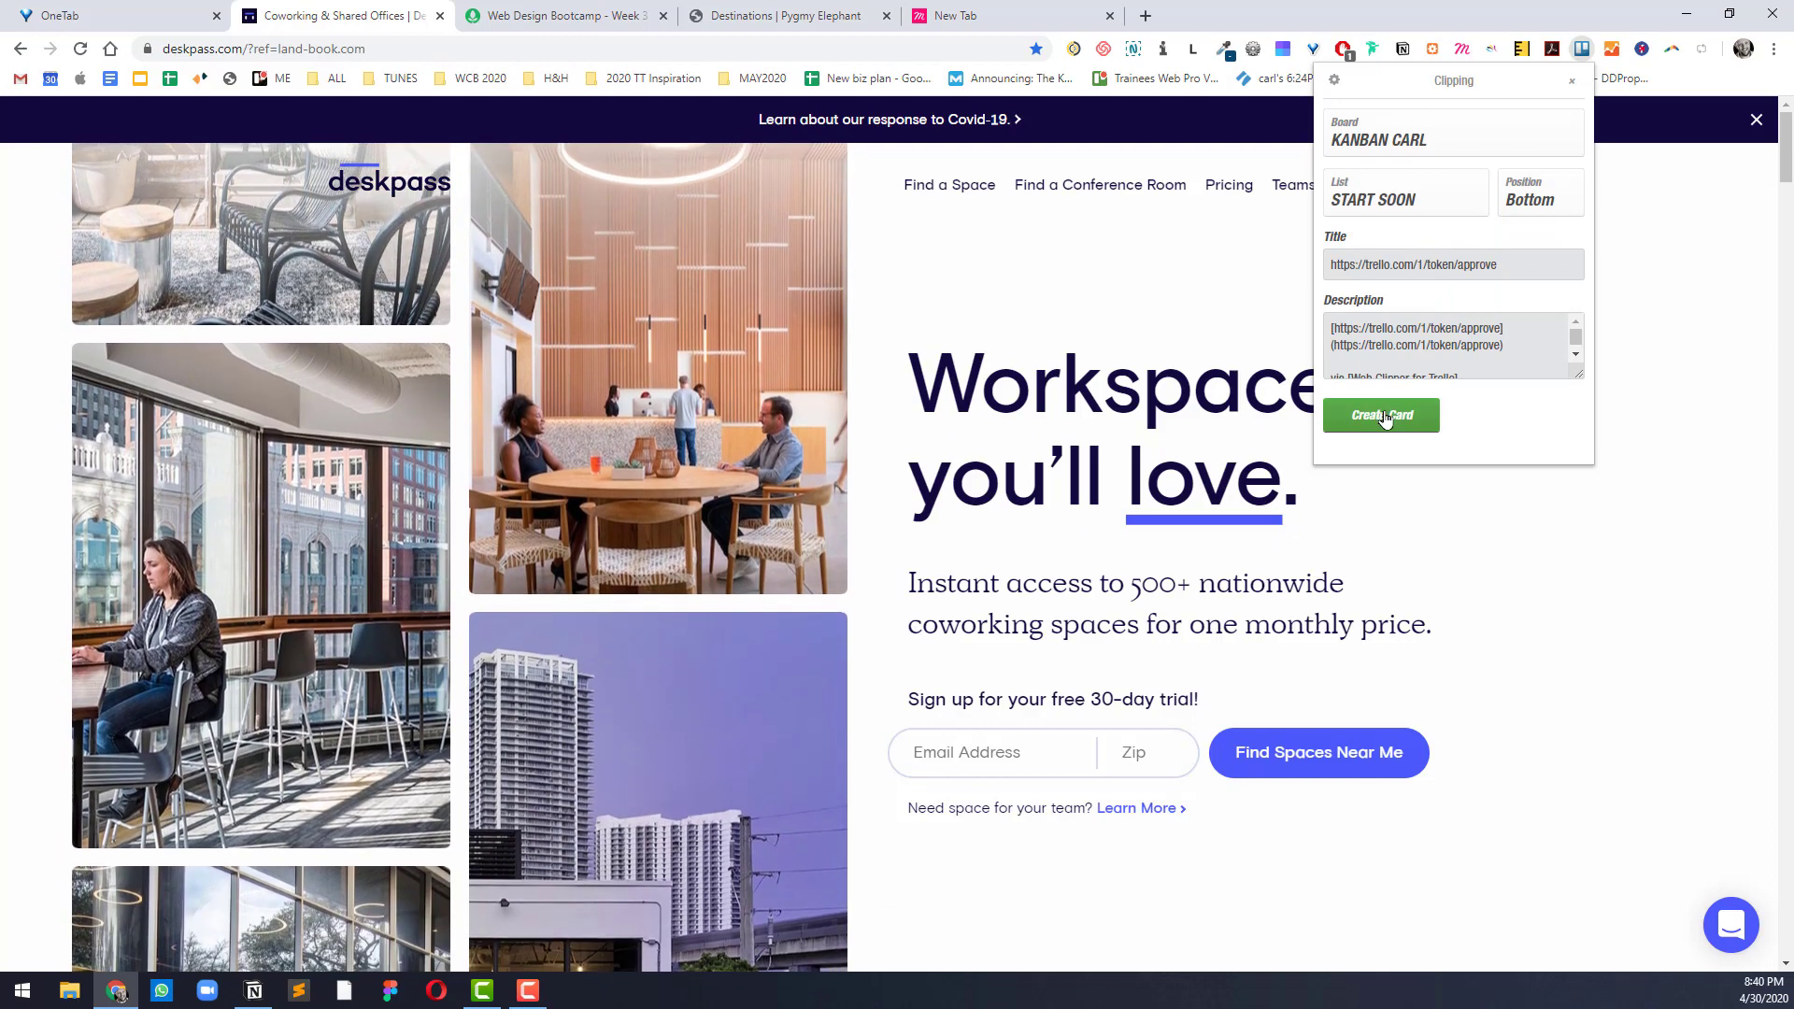
{"action": "left_click", "coordinate": [1385, 417]}
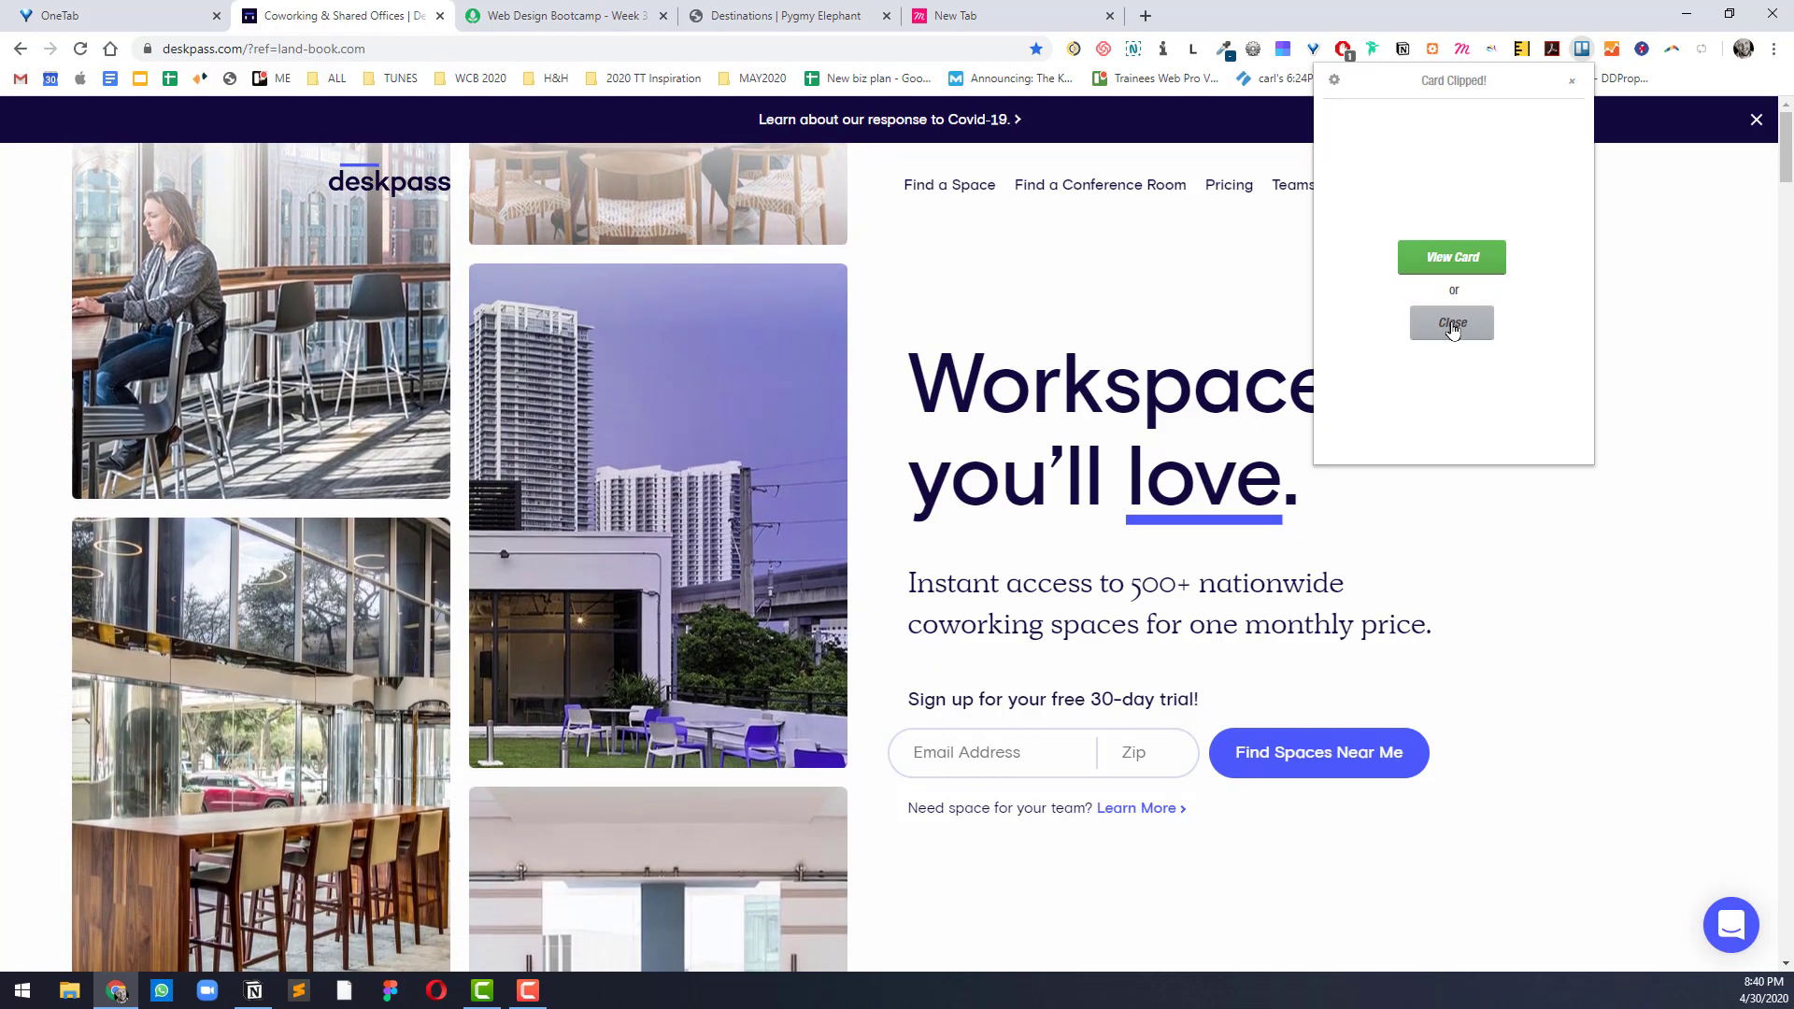
{"action": "left_click", "coordinate": [1455, 324]}
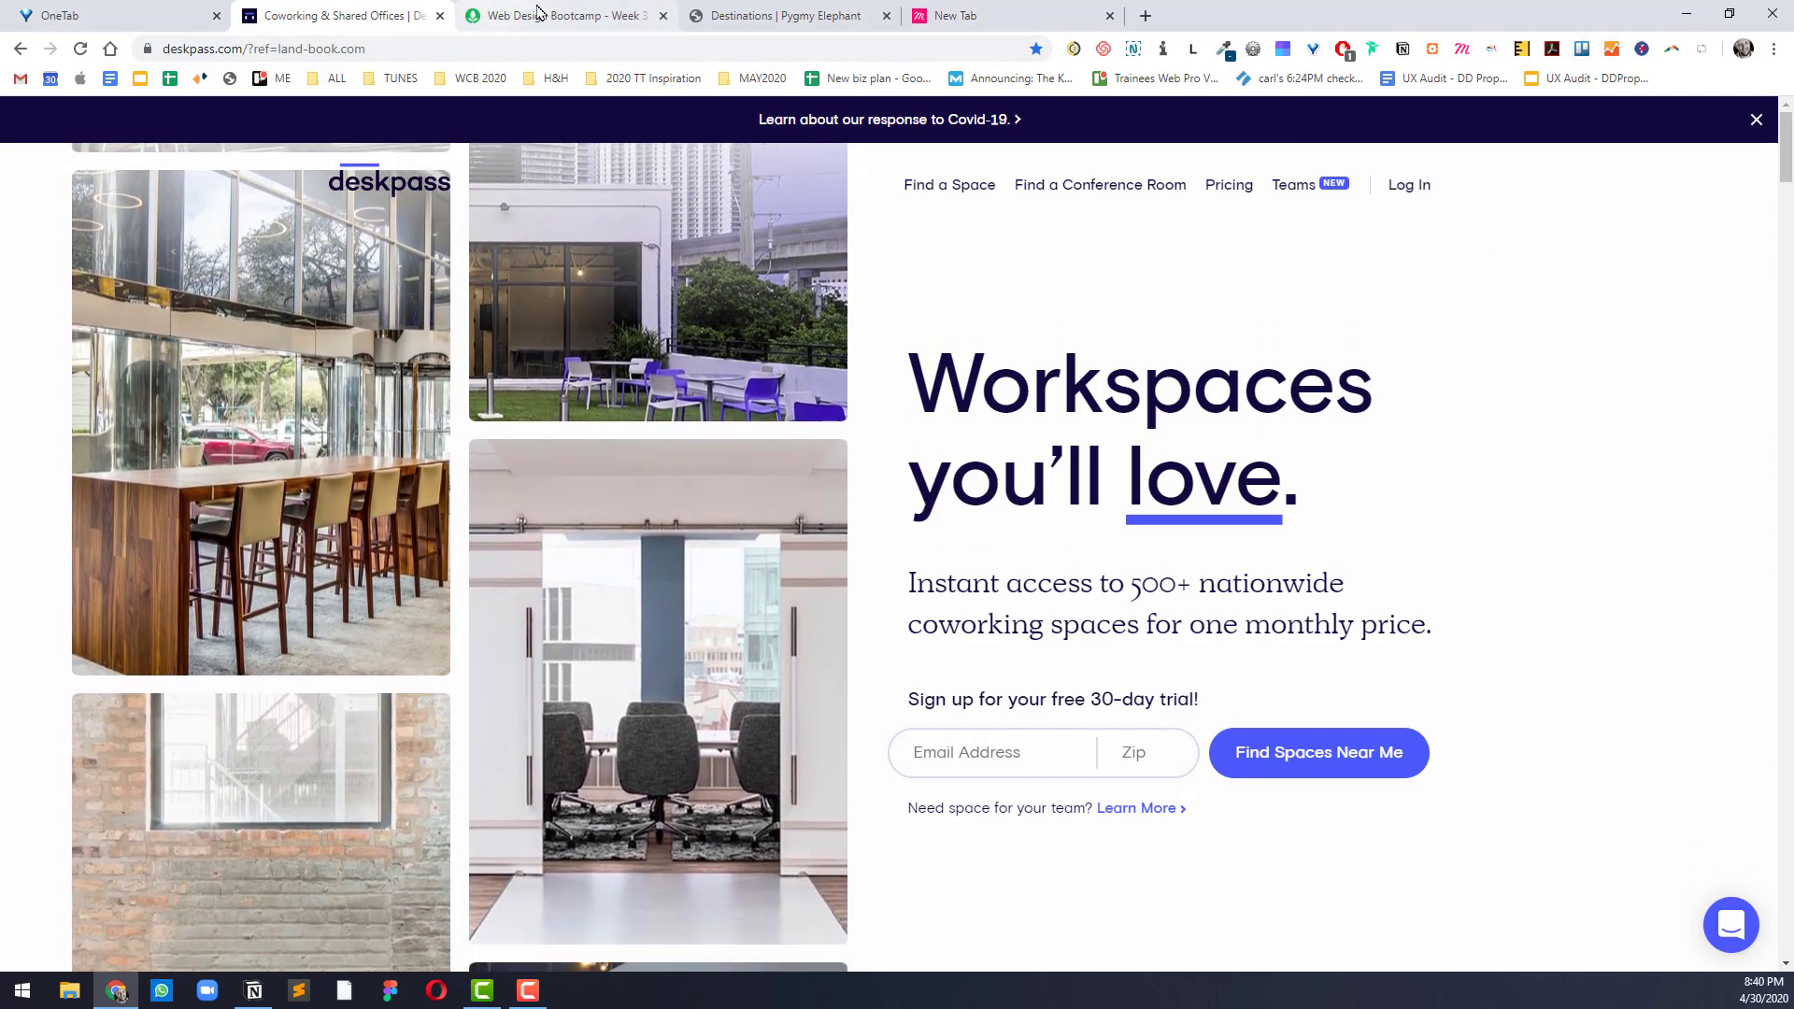
Step: Return to the Web Design Bootcamp article, close the SEO Ruler overlay and go back to the article's beginning
{"action": "key", "text": "ctrl+Tab"}
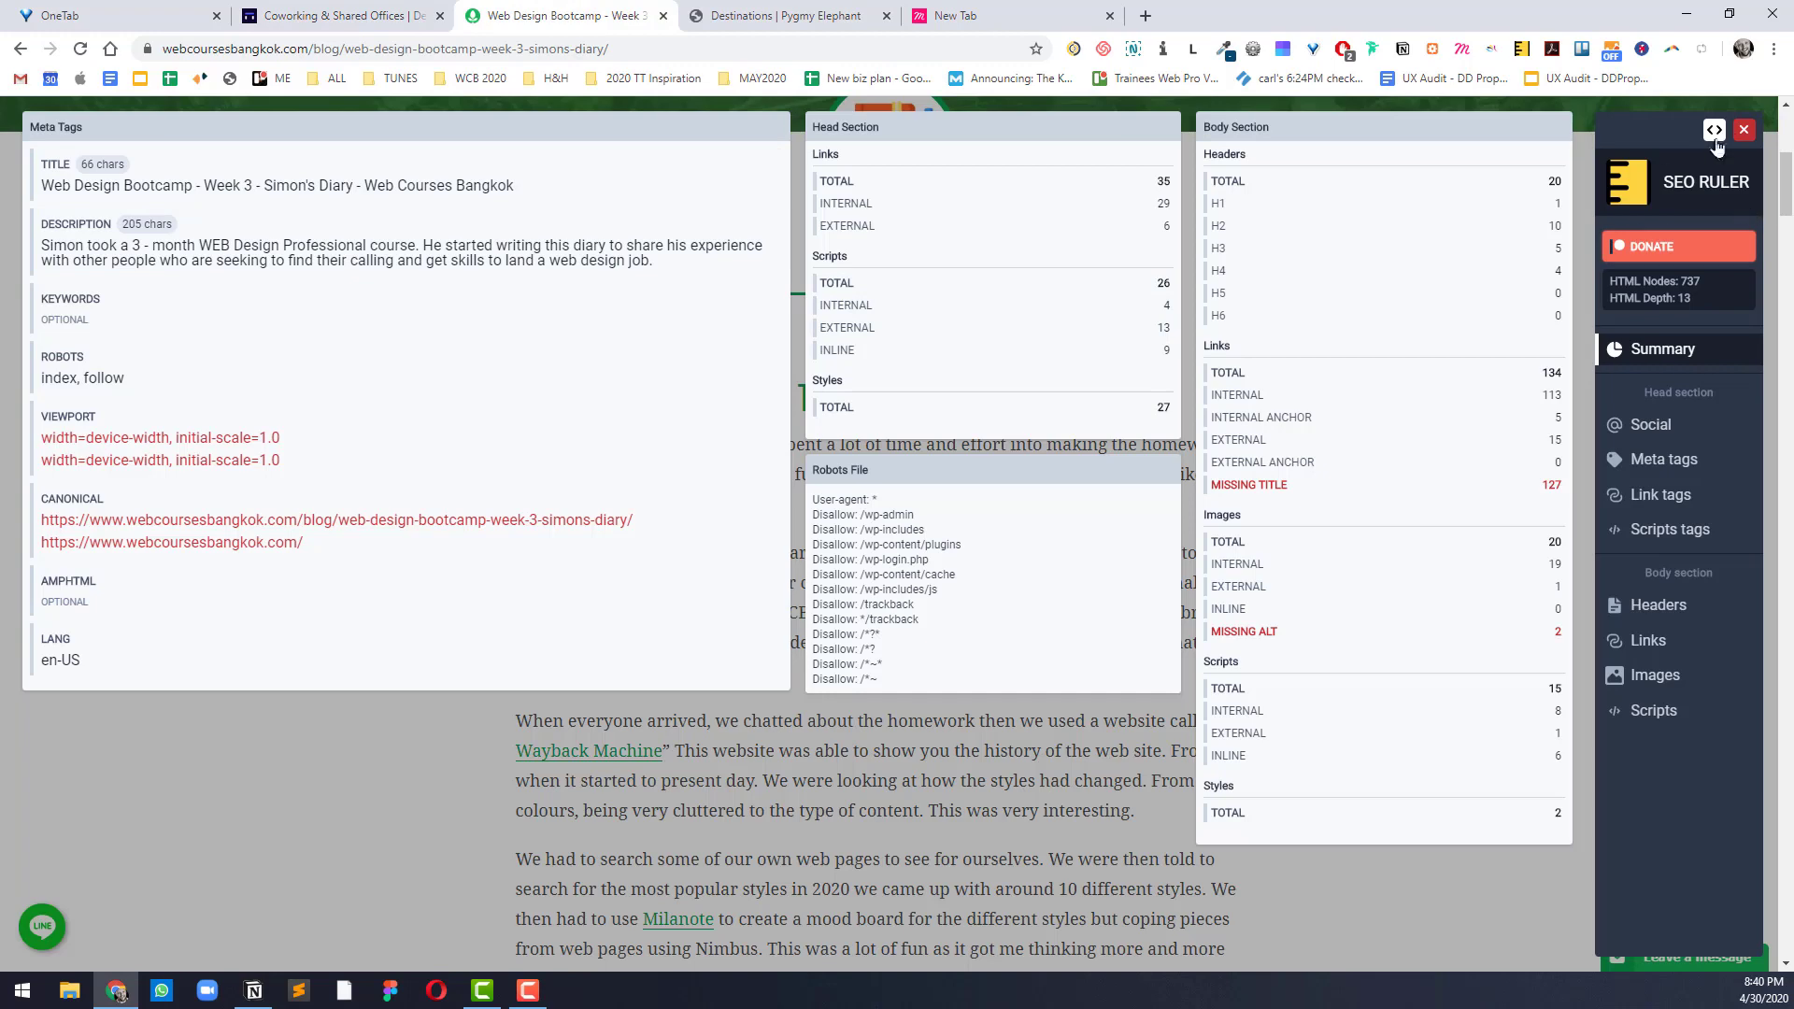
{"action": "left_click", "coordinate": [1742, 130]}
{"action": "scroll", "coordinate": [969, 233], "scroll_direction": "up", "scroll_amount": 6}
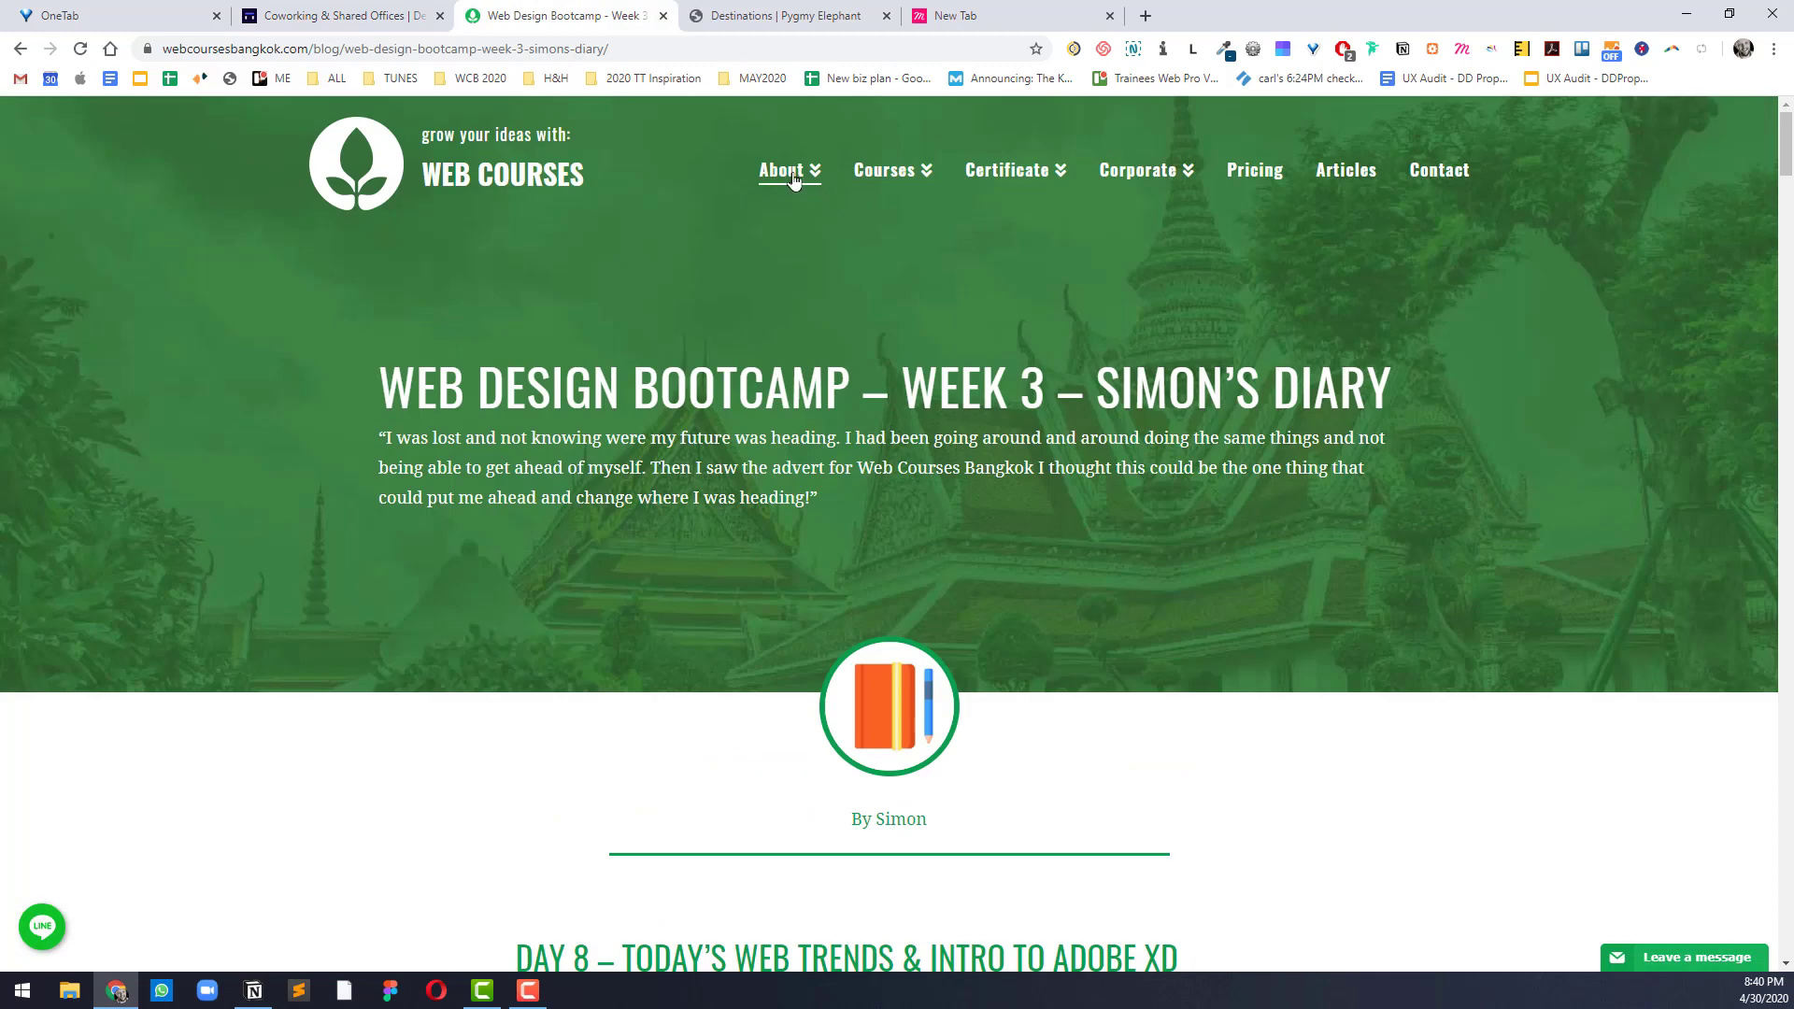
Step: Open the Web Courses Bangkok home page and show its full Google Analytics overlay with the Page Analytics extension
{"action": "left_click", "coordinate": [404, 171]}
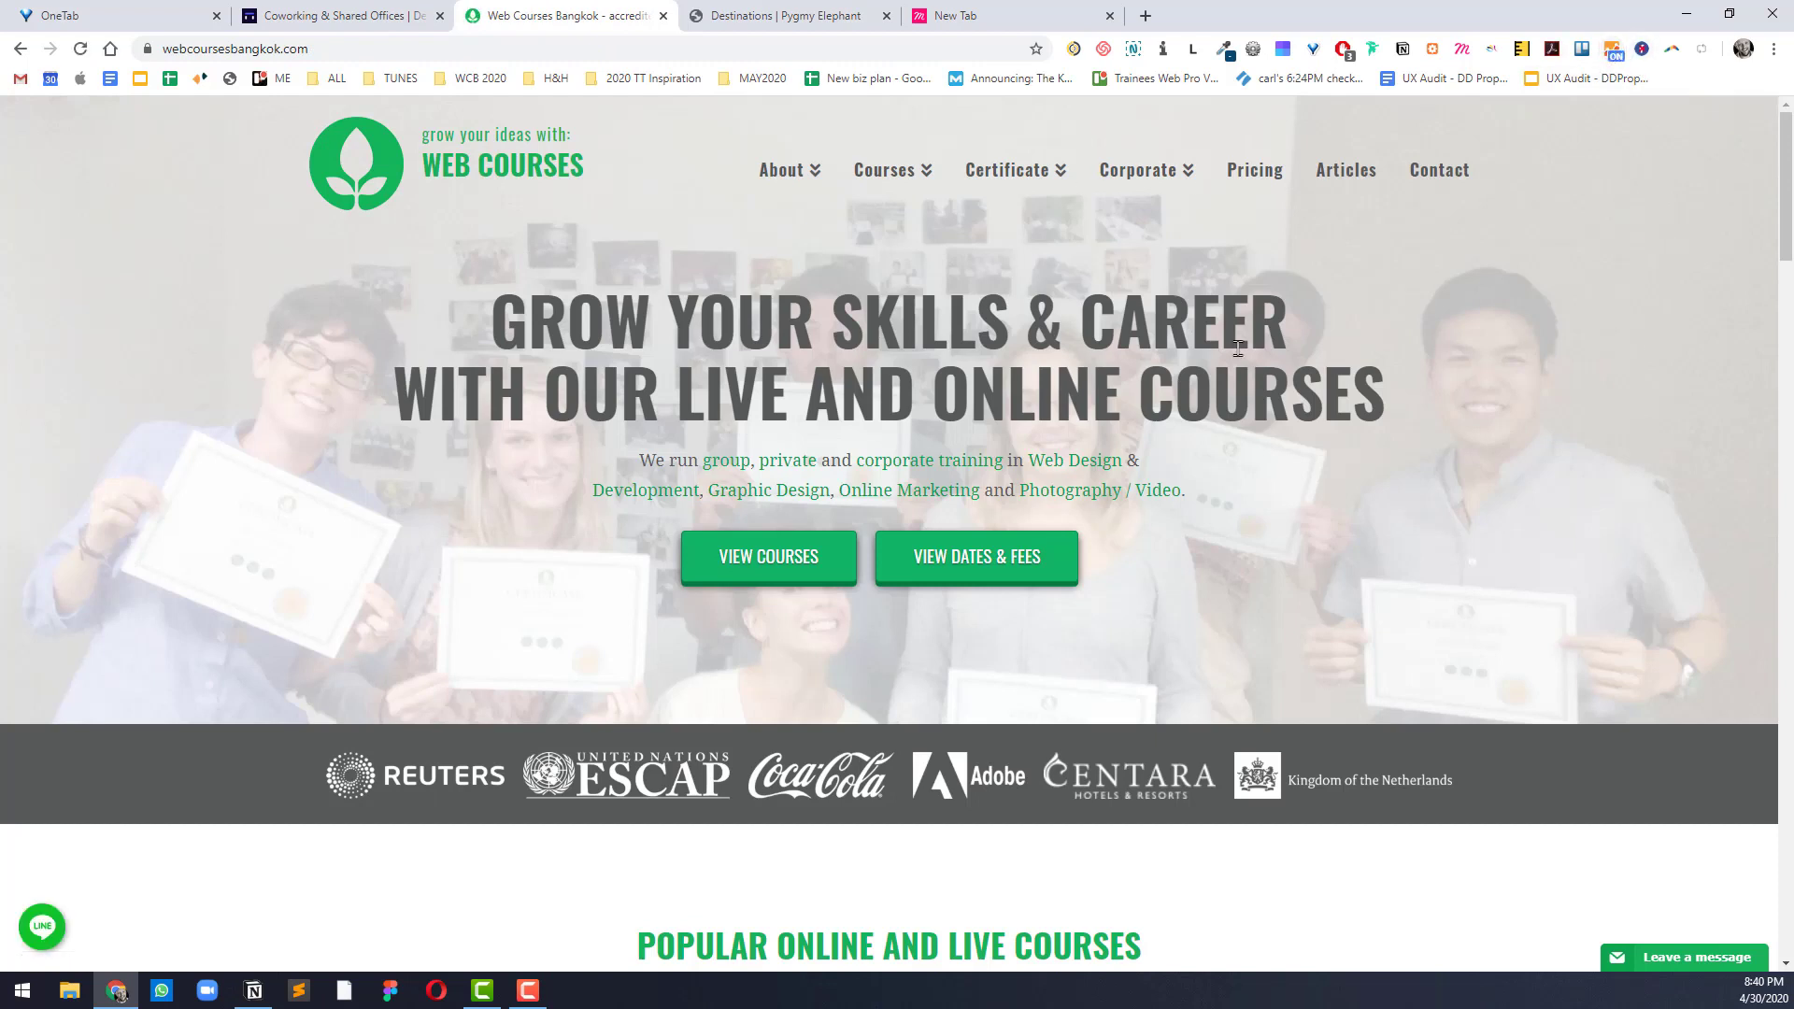
{"action": "left_click", "coordinate": [1607, 51]}
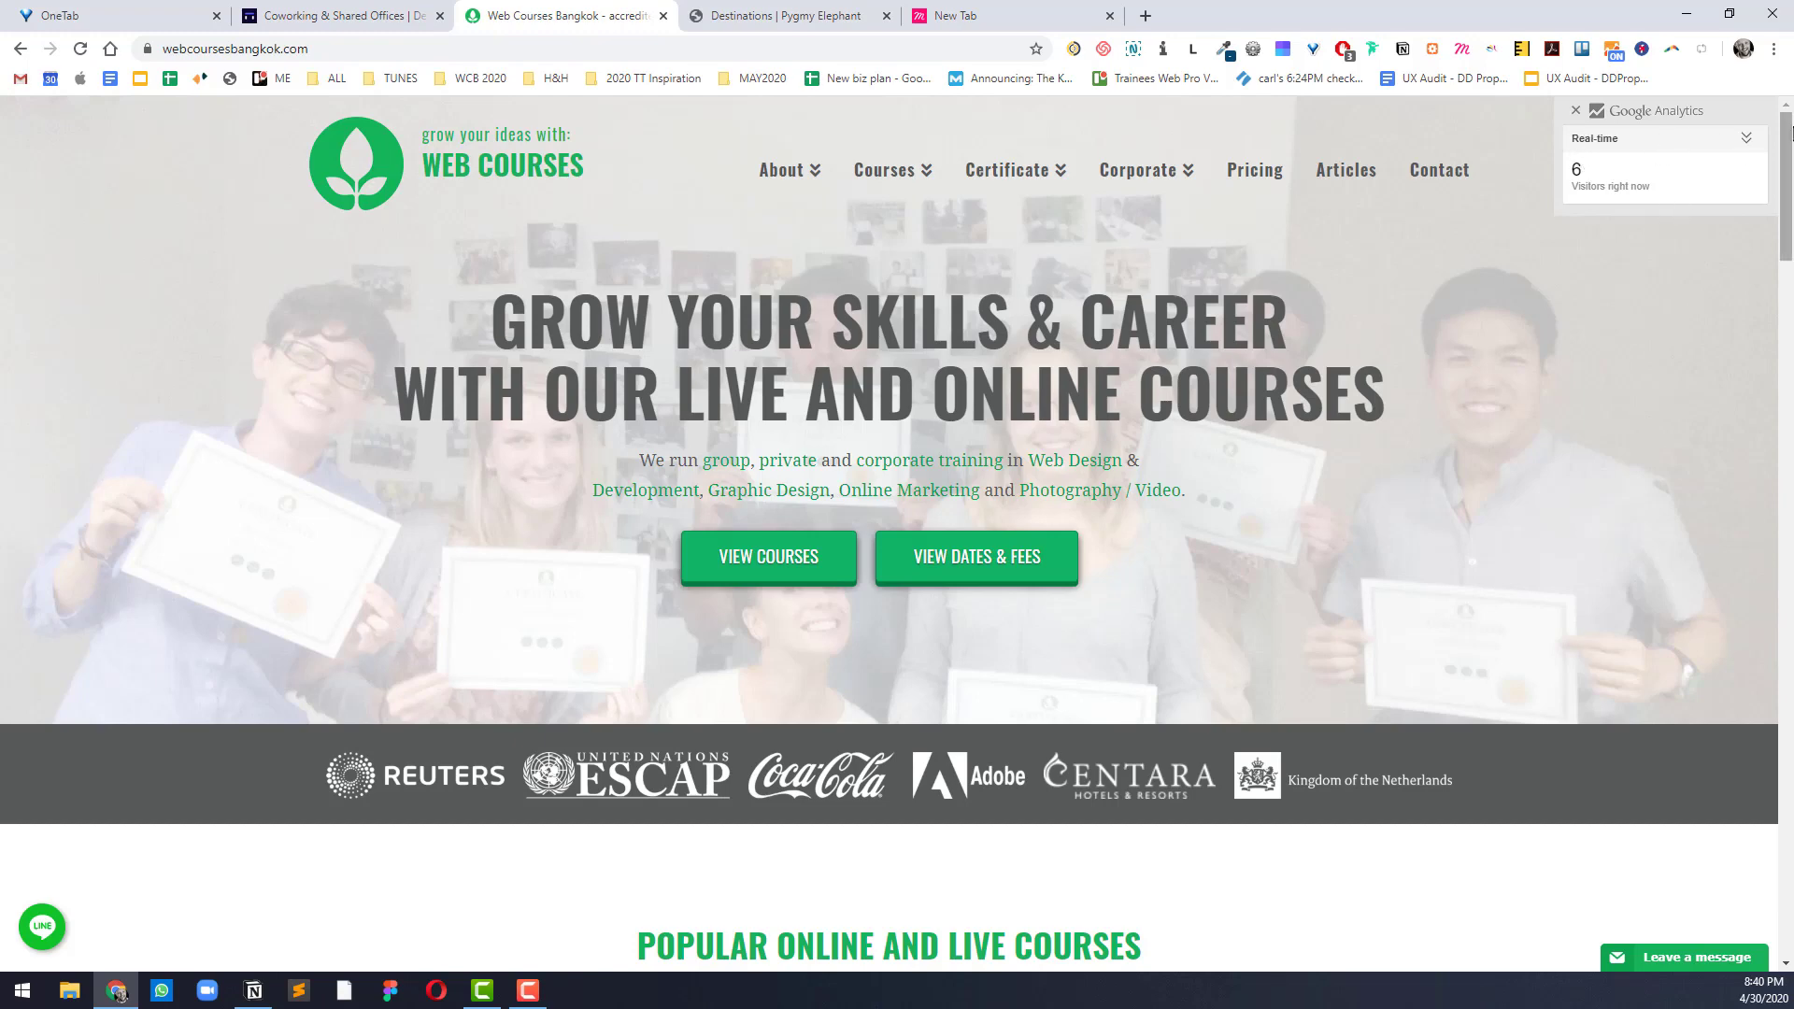
{"action": "left_click", "coordinate": [1746, 139]}
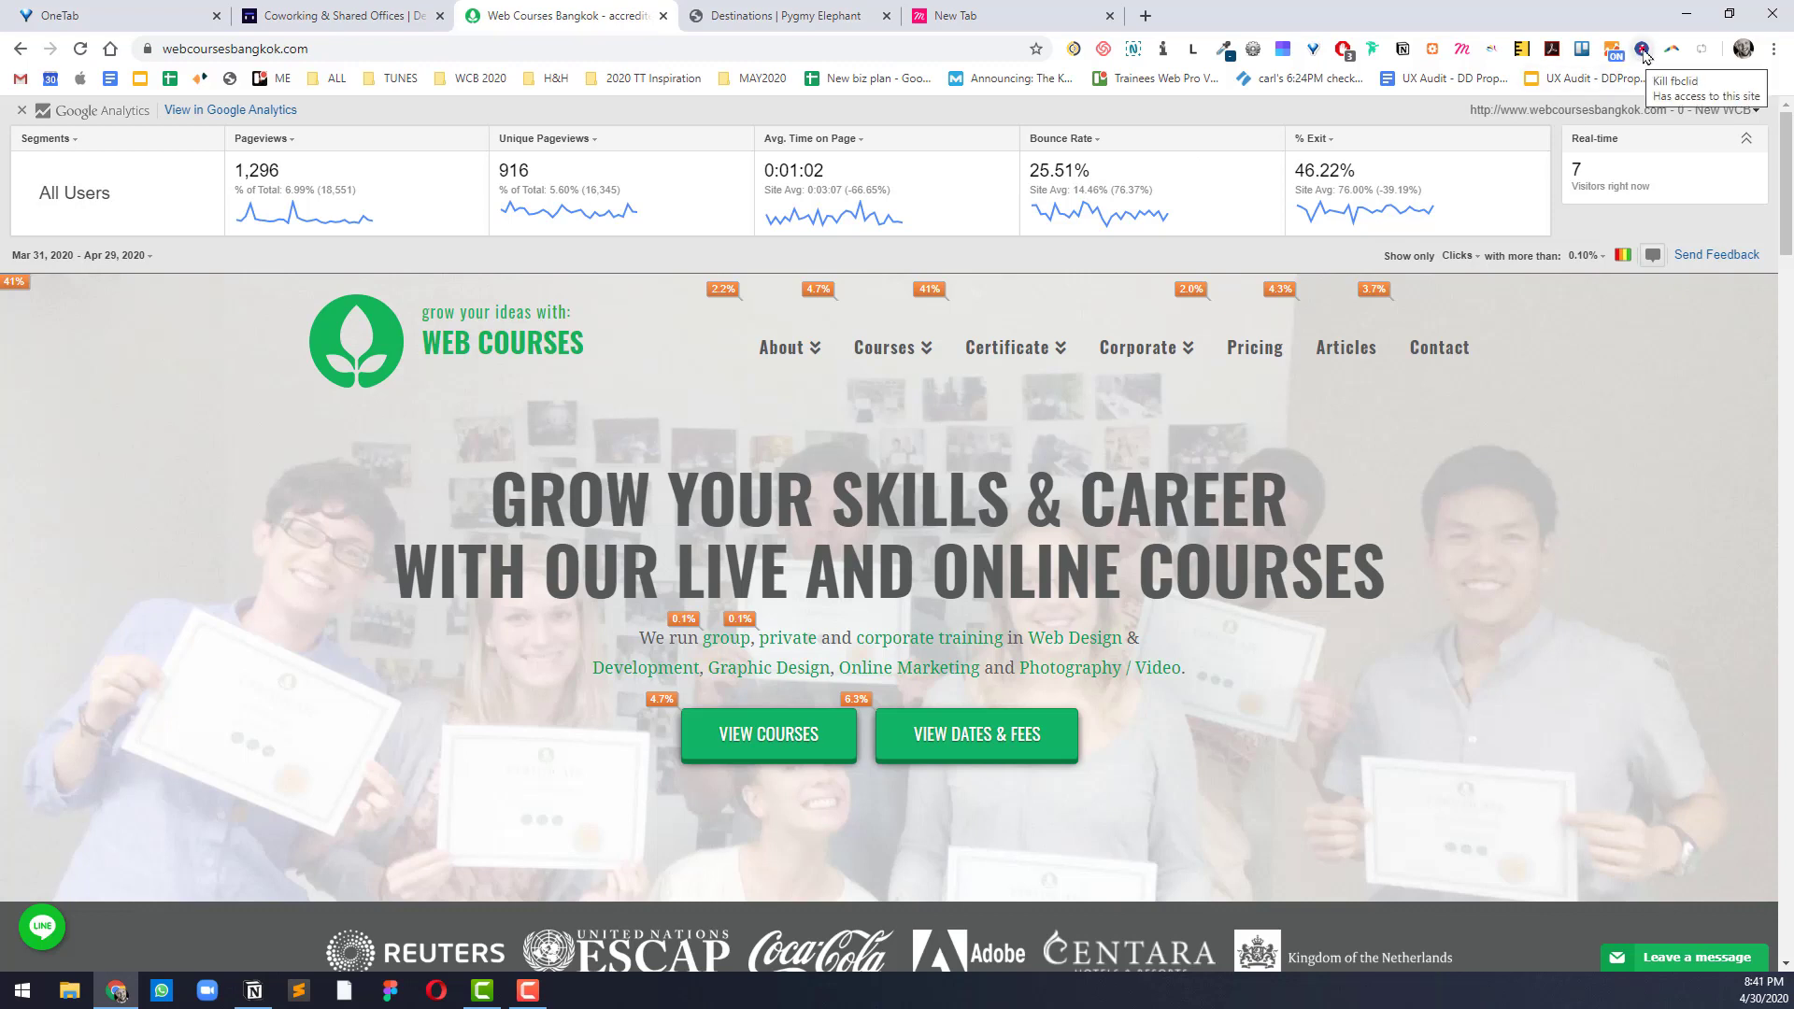
Step: Open Facebook in a new tab
{"action": "left_click", "coordinate": [1149, 19]}
{"action": "type", "text": "fa"}
{"action": "key", "text": "Return"}
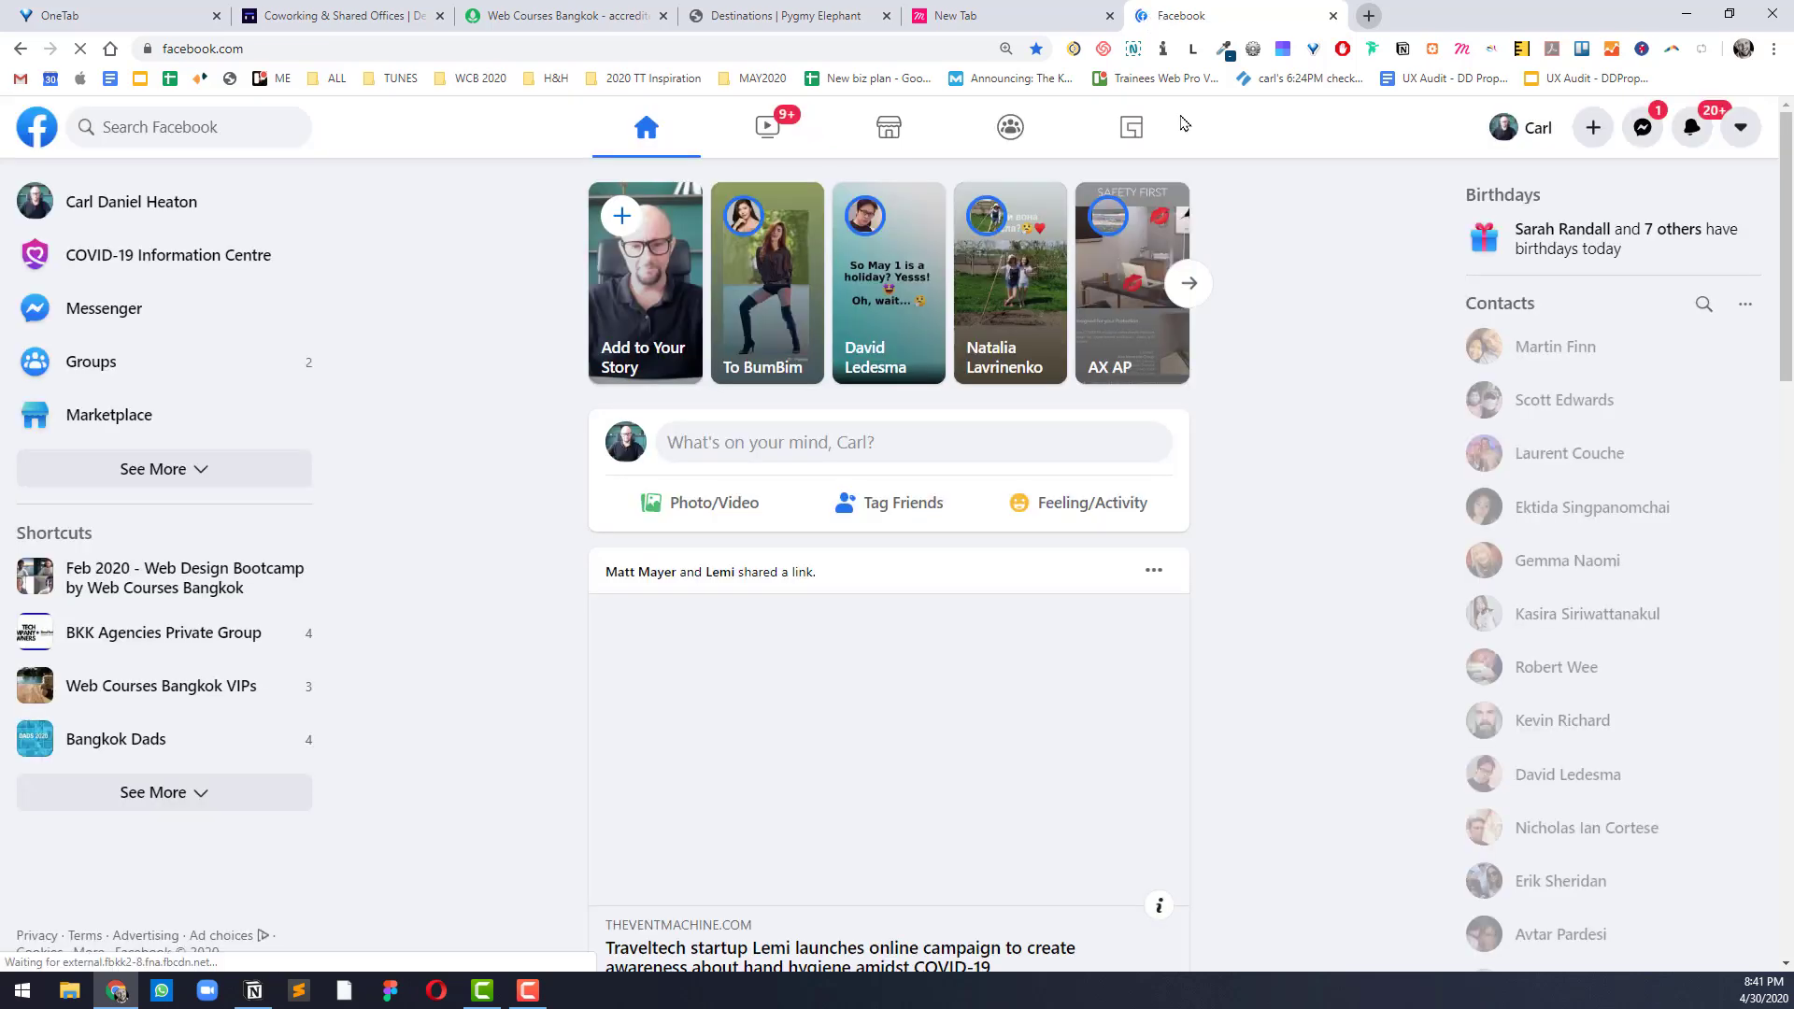
Step: Close the chat pop-up in the Facebook feed and open the shared article about Lemi's hand hygiene campaign
{"action": "scroll", "coordinate": [948, 418], "scroll_direction": "down", "scroll_amount": 4}
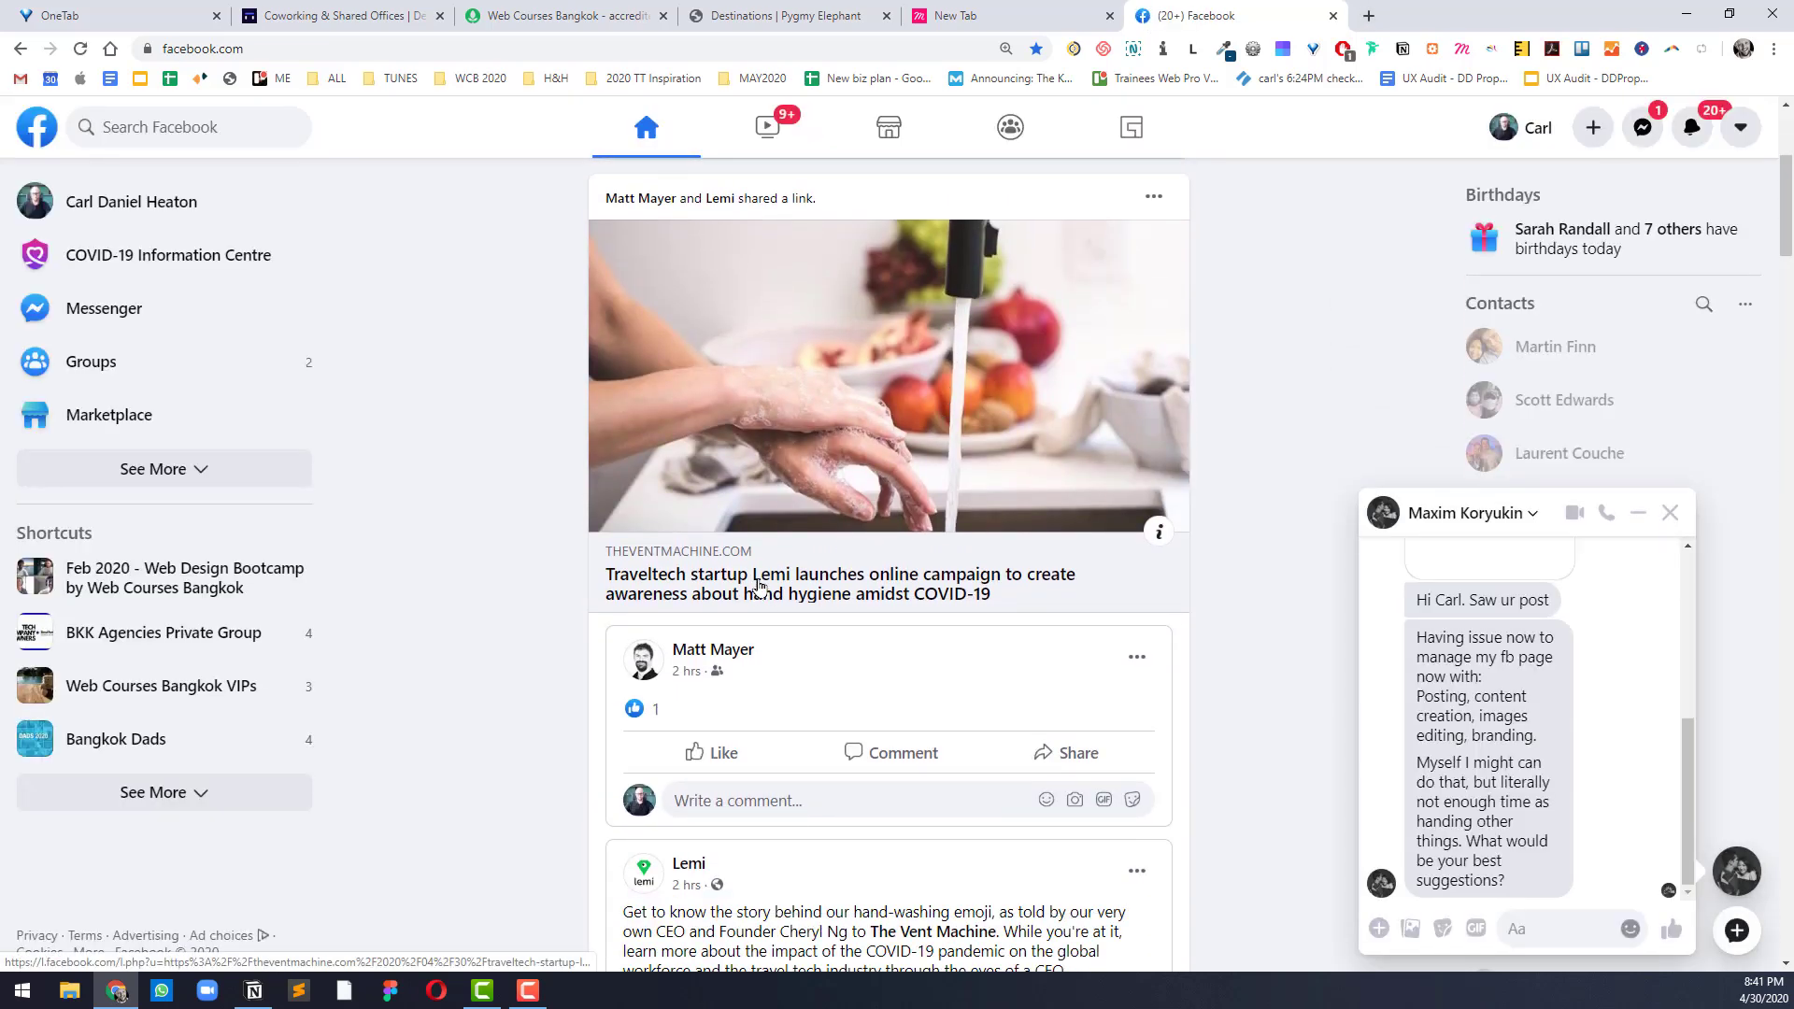
{"action": "left_click", "coordinate": [1670, 512]}
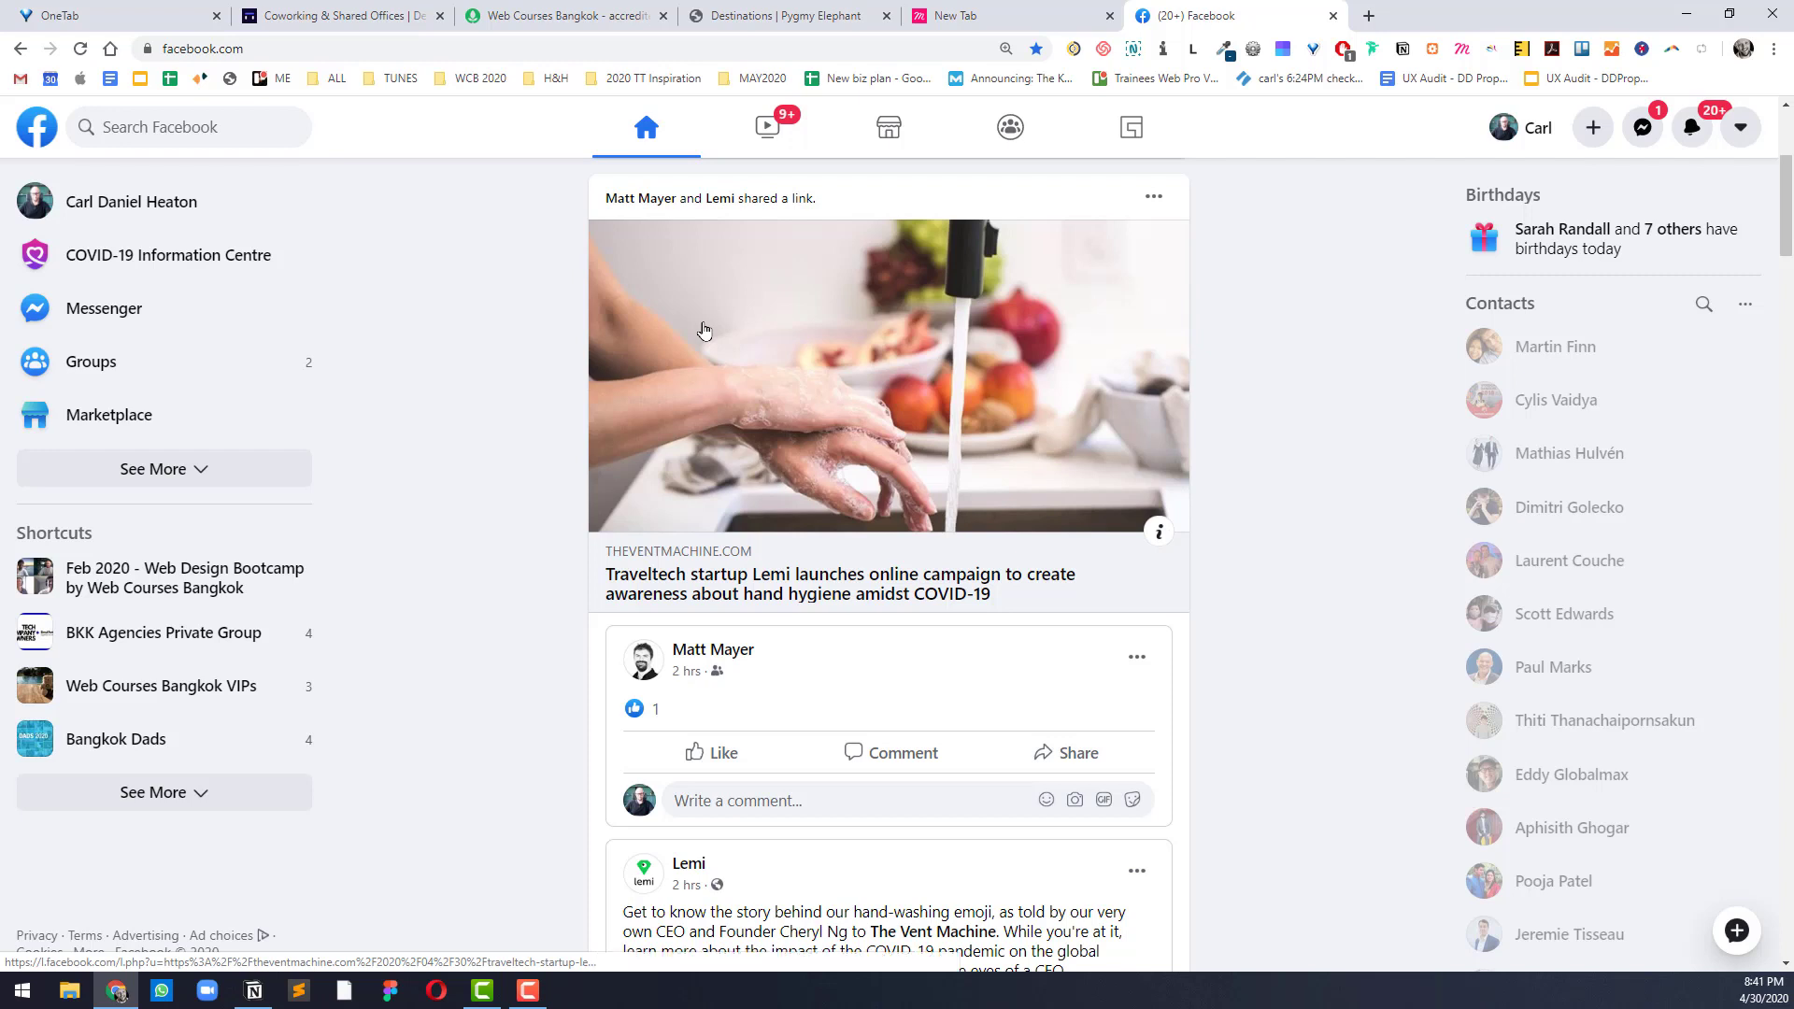
{"action": "left_click", "coordinate": [819, 594]}
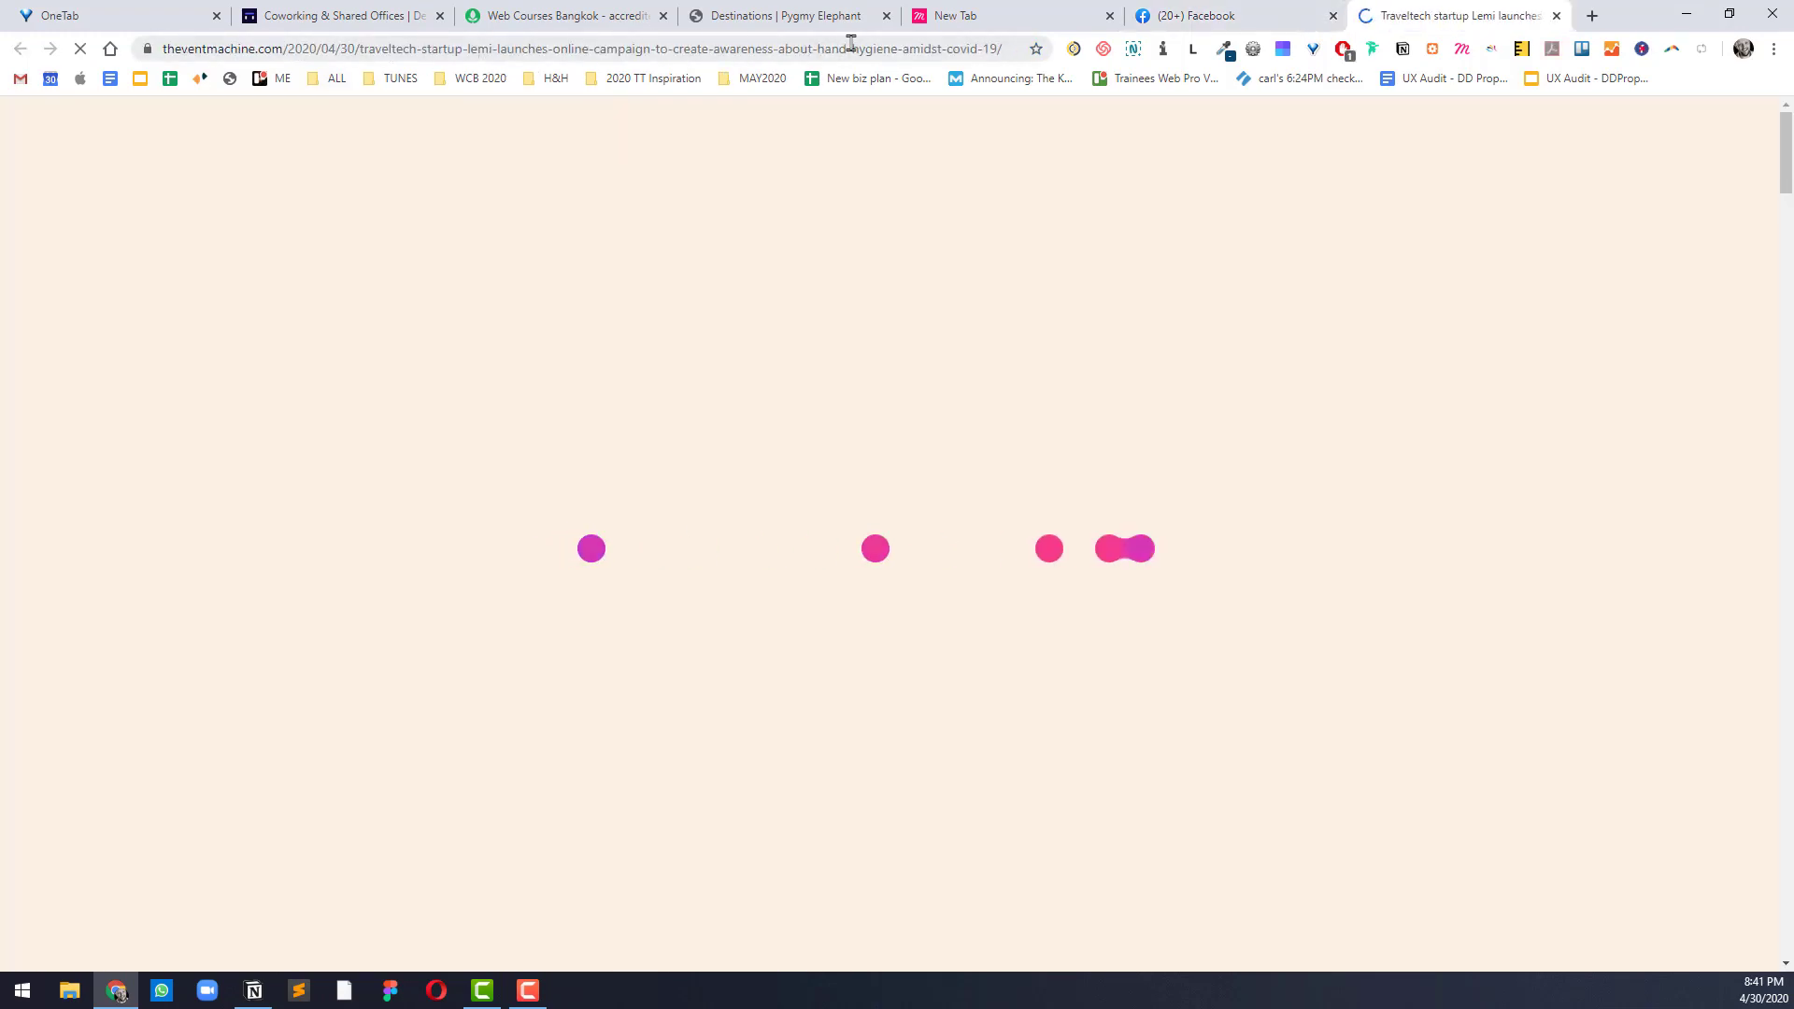
Step: Check the end of the article's web address for an fbclid parameter and point out the Kill fbclid extension by name
{"action": "left_click_drag", "start_coordinate": [931, 49], "coordinate": [1173, 47]}
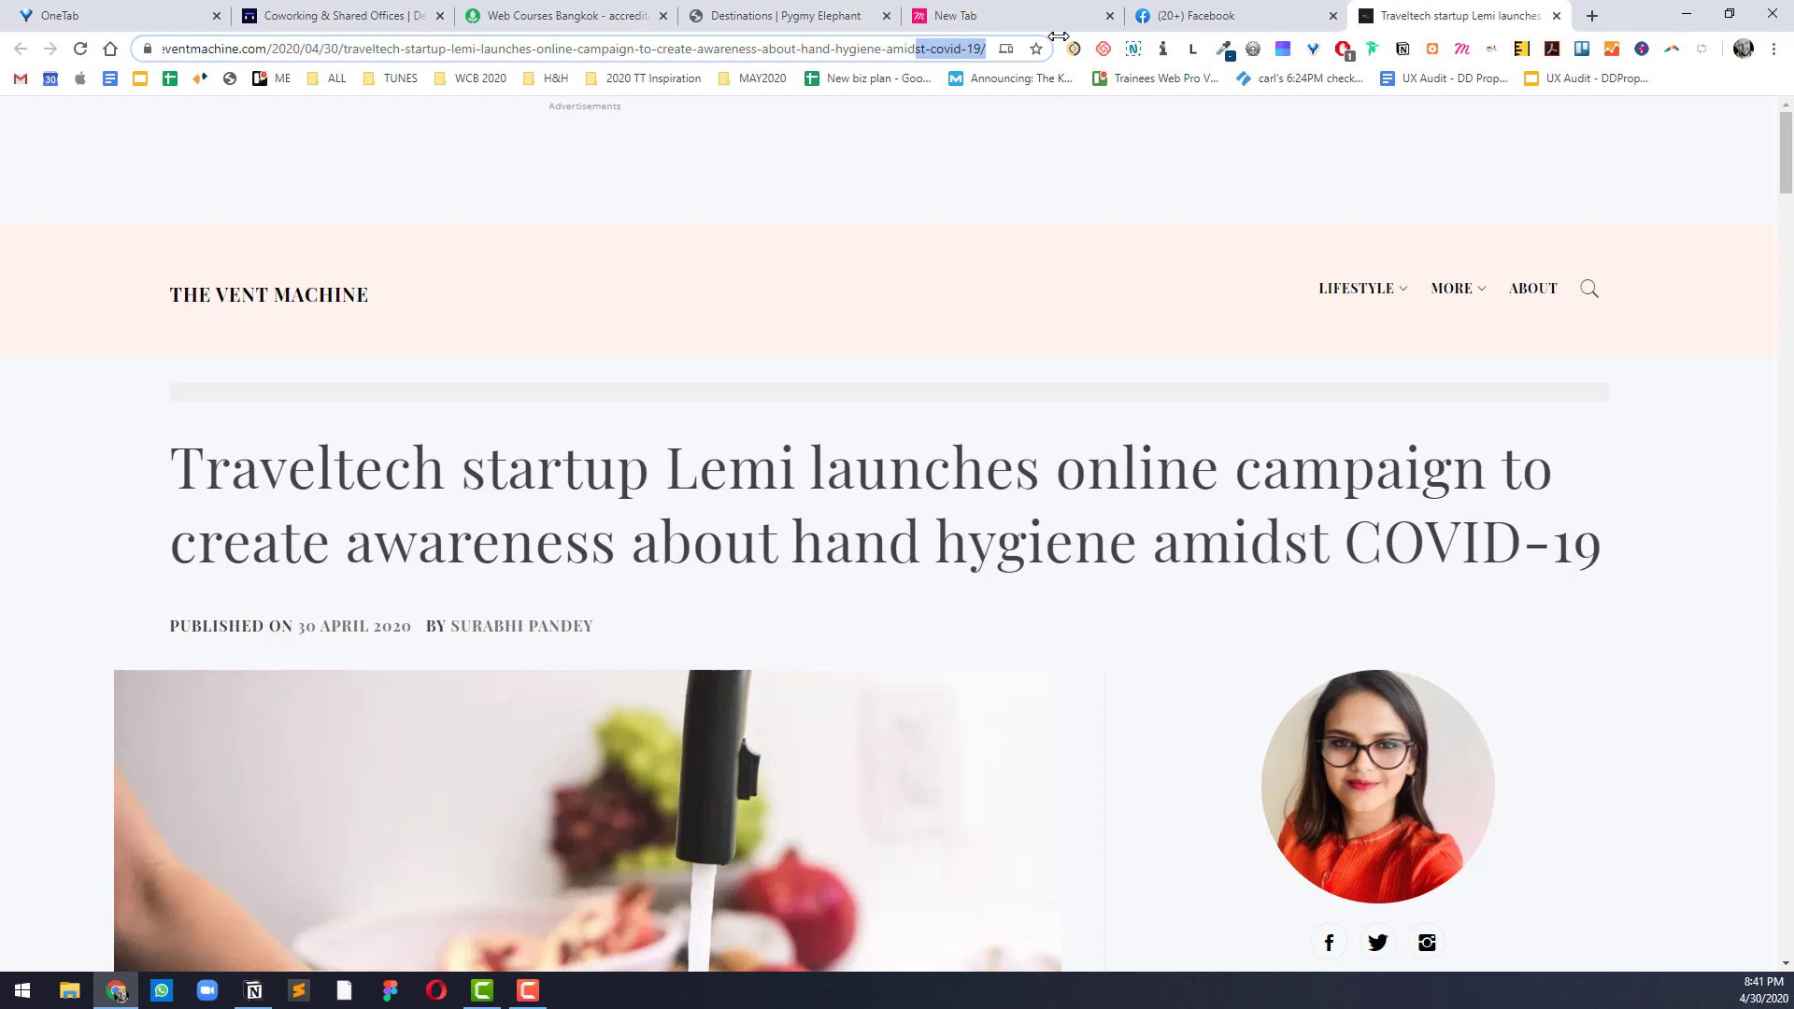
{"action": "right_click", "coordinate": [1645, 50]}
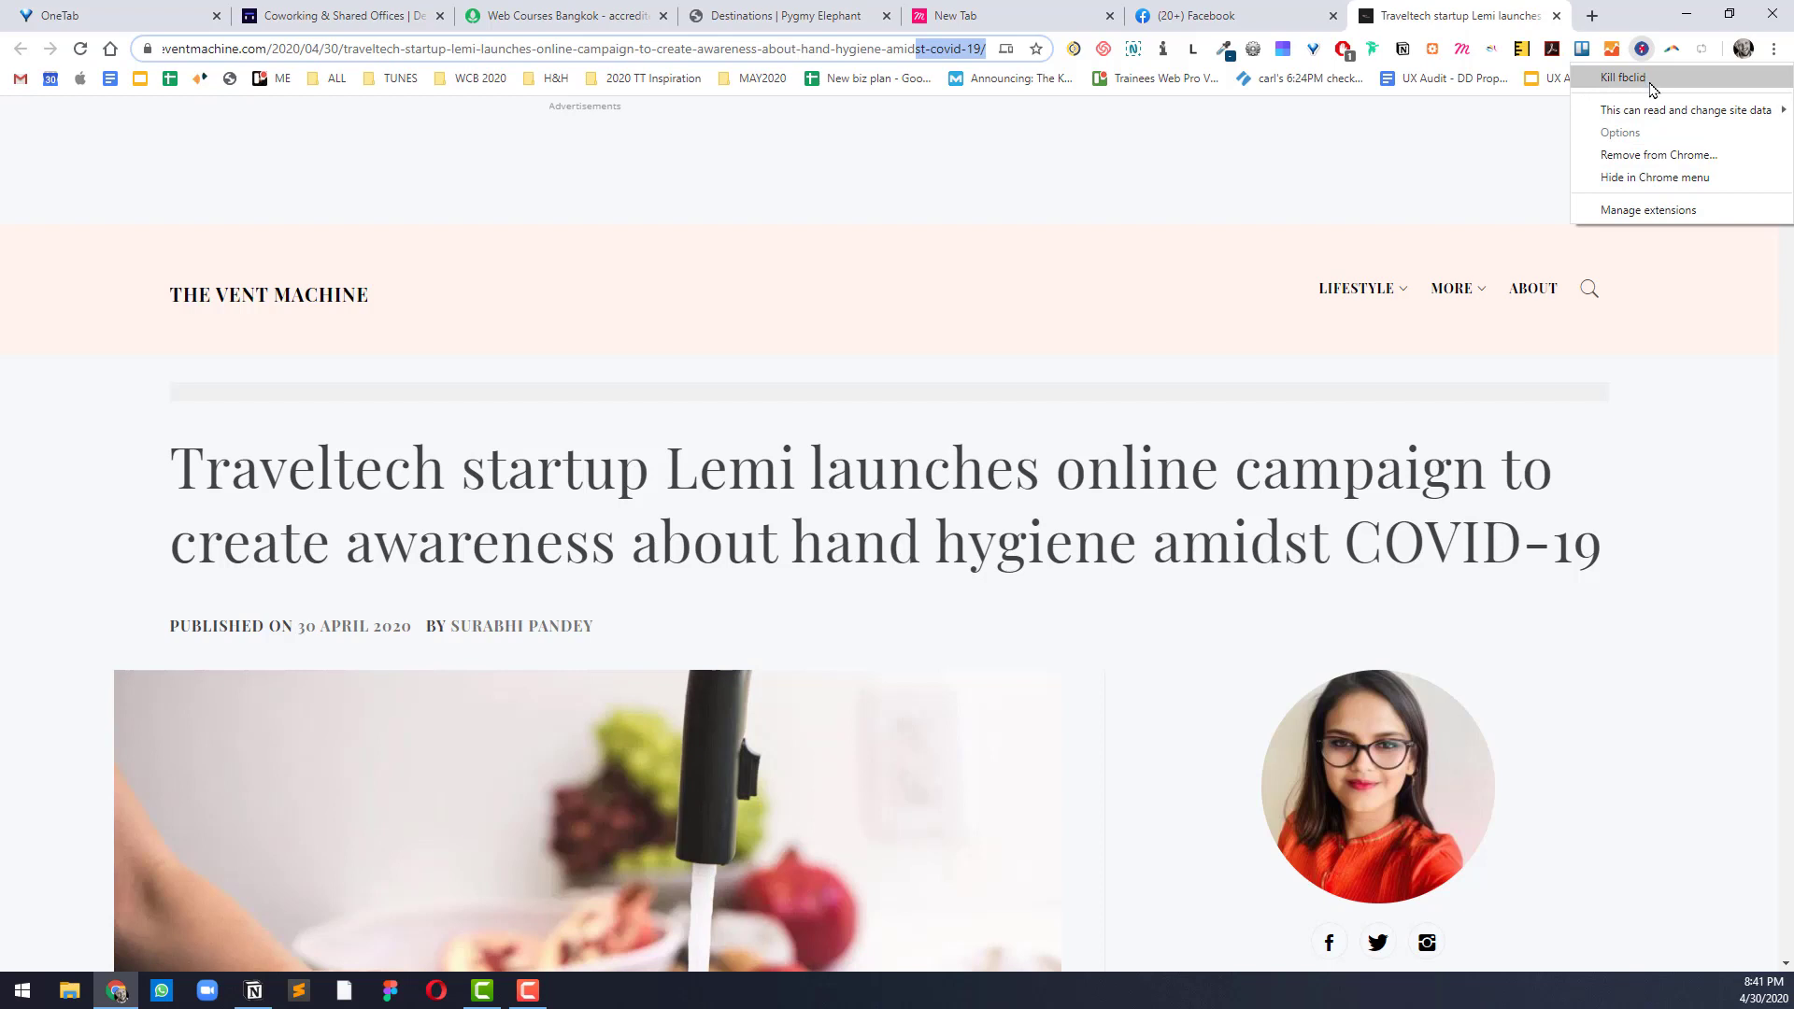
{"action": "left_click", "coordinate": [1194, 557]}
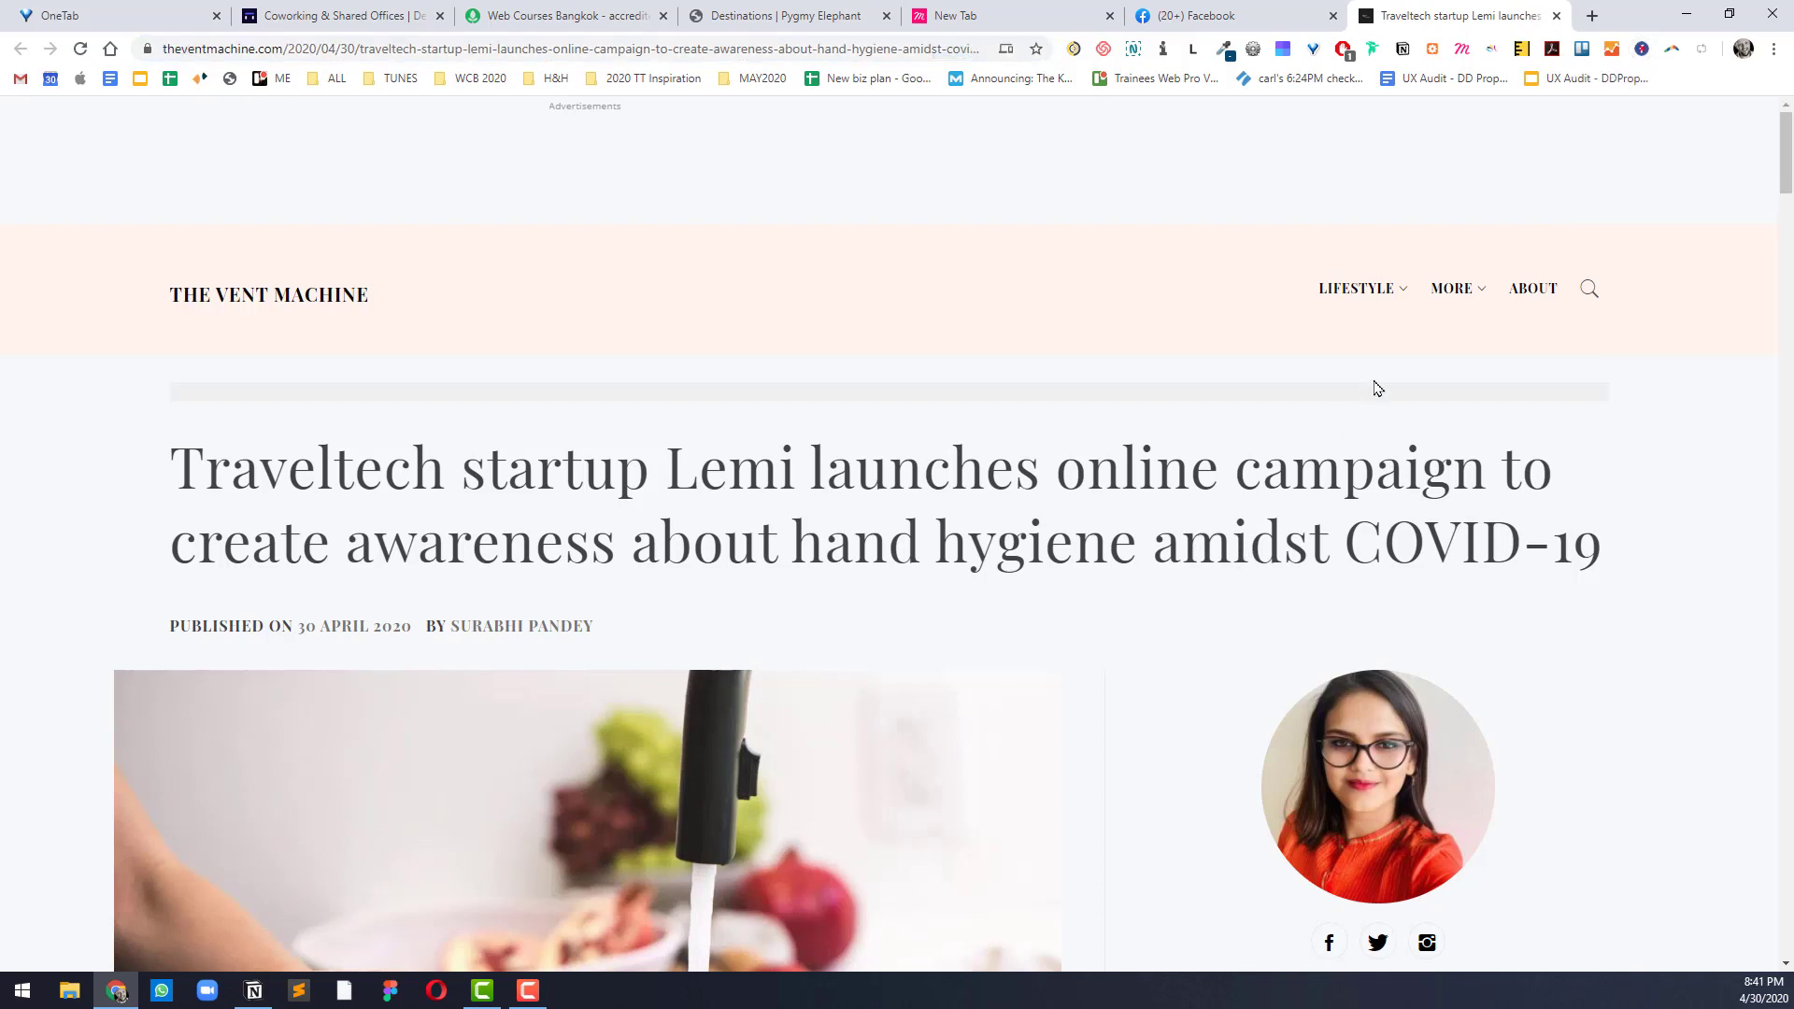
Step: Load Gmail in place of the OneTab page and start a new message
{"action": "left_click", "coordinate": [143, 19]}
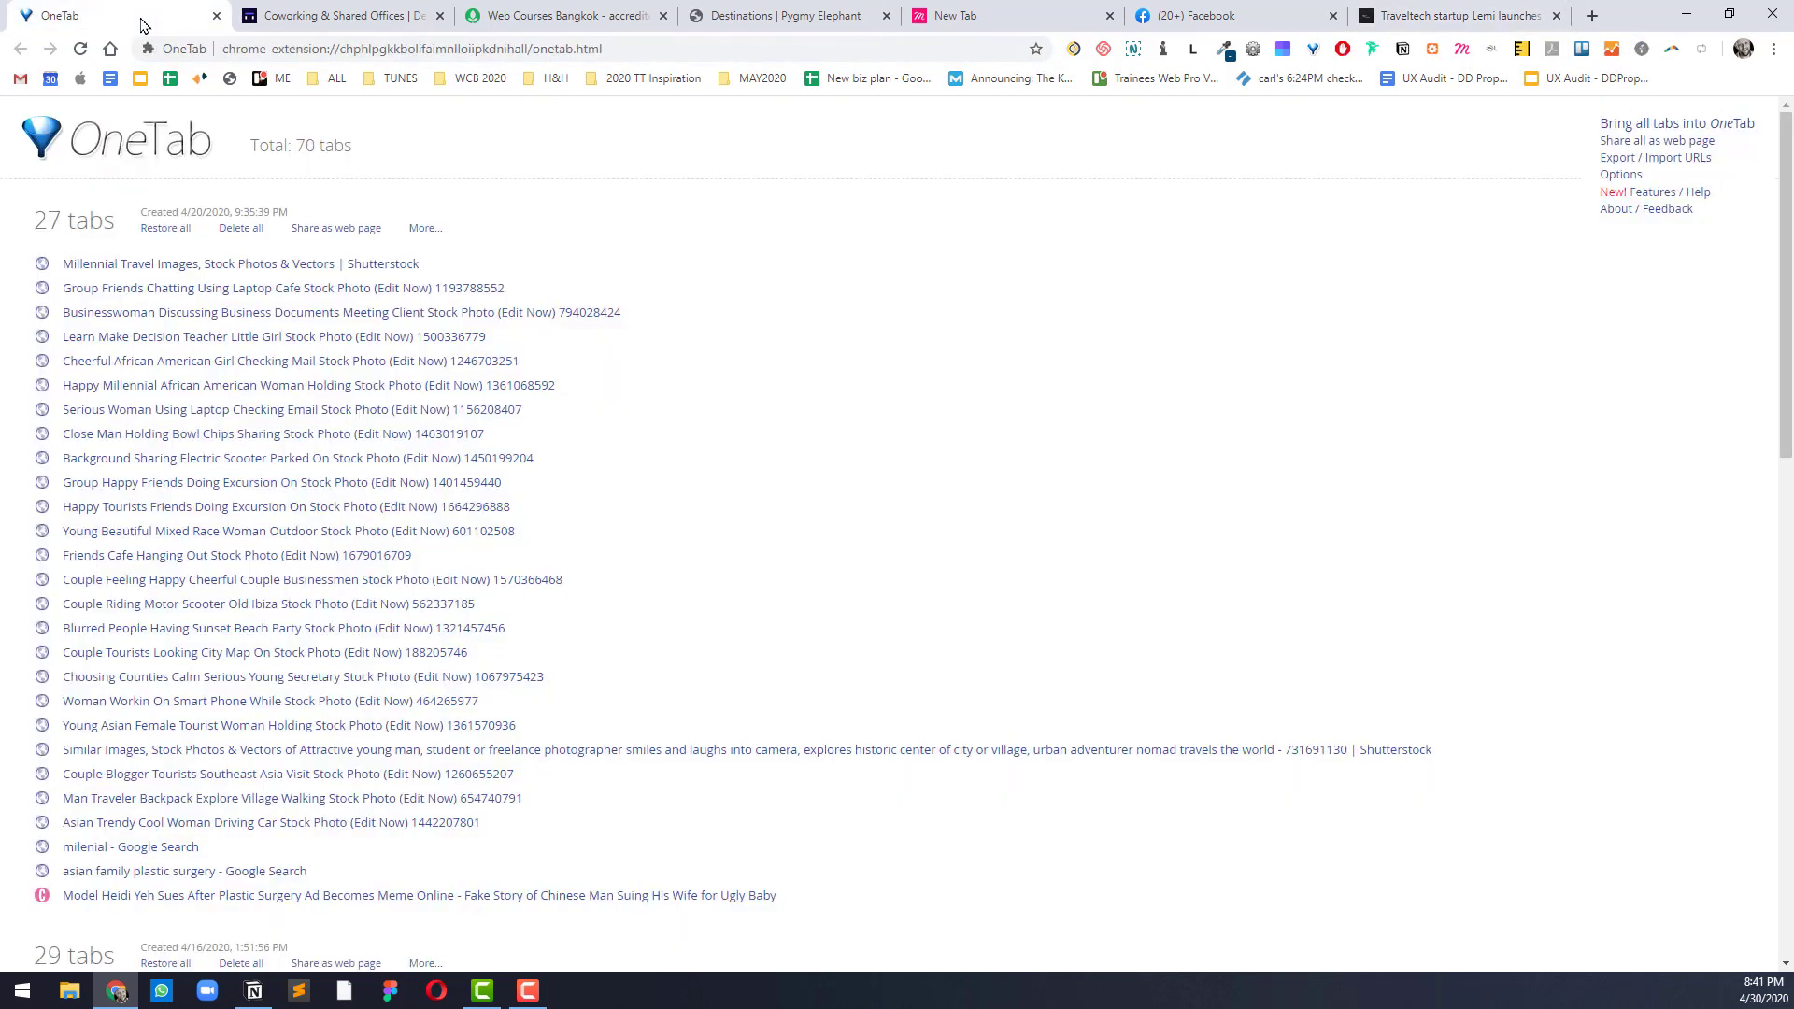
{"action": "left_click", "coordinate": [20, 80]}
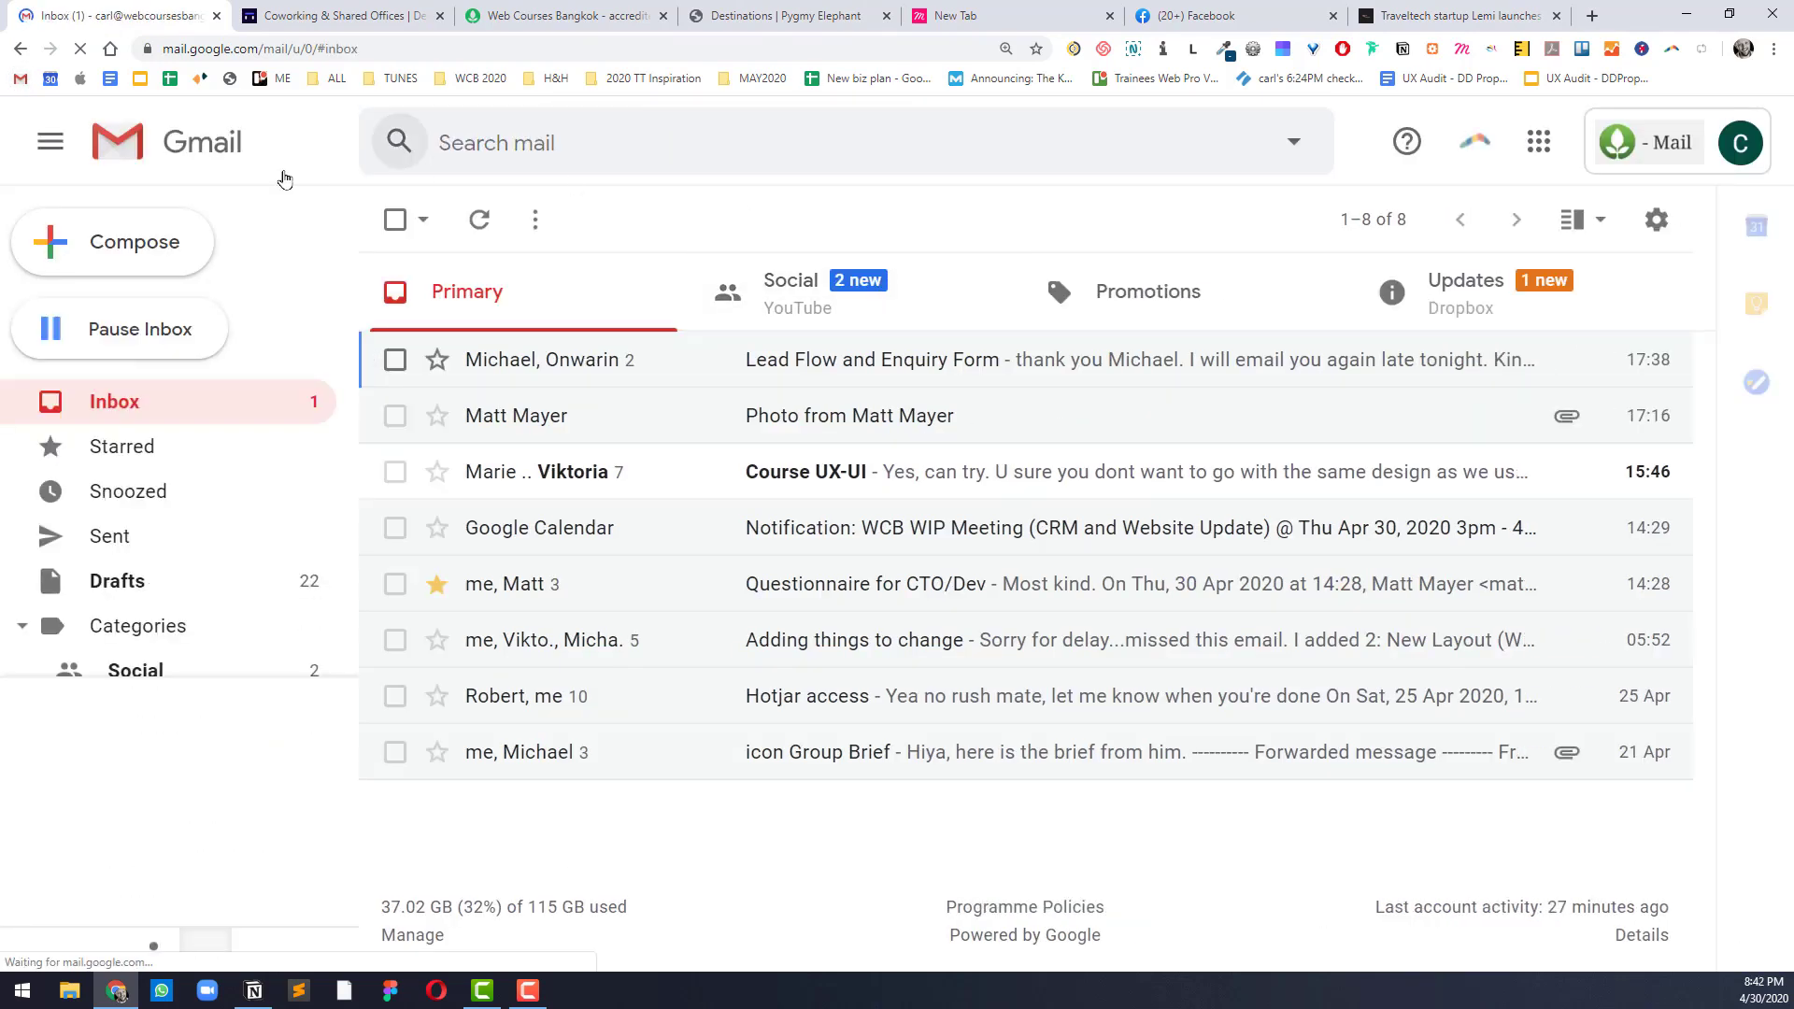
{"action": "left_click", "coordinate": [124, 245]}
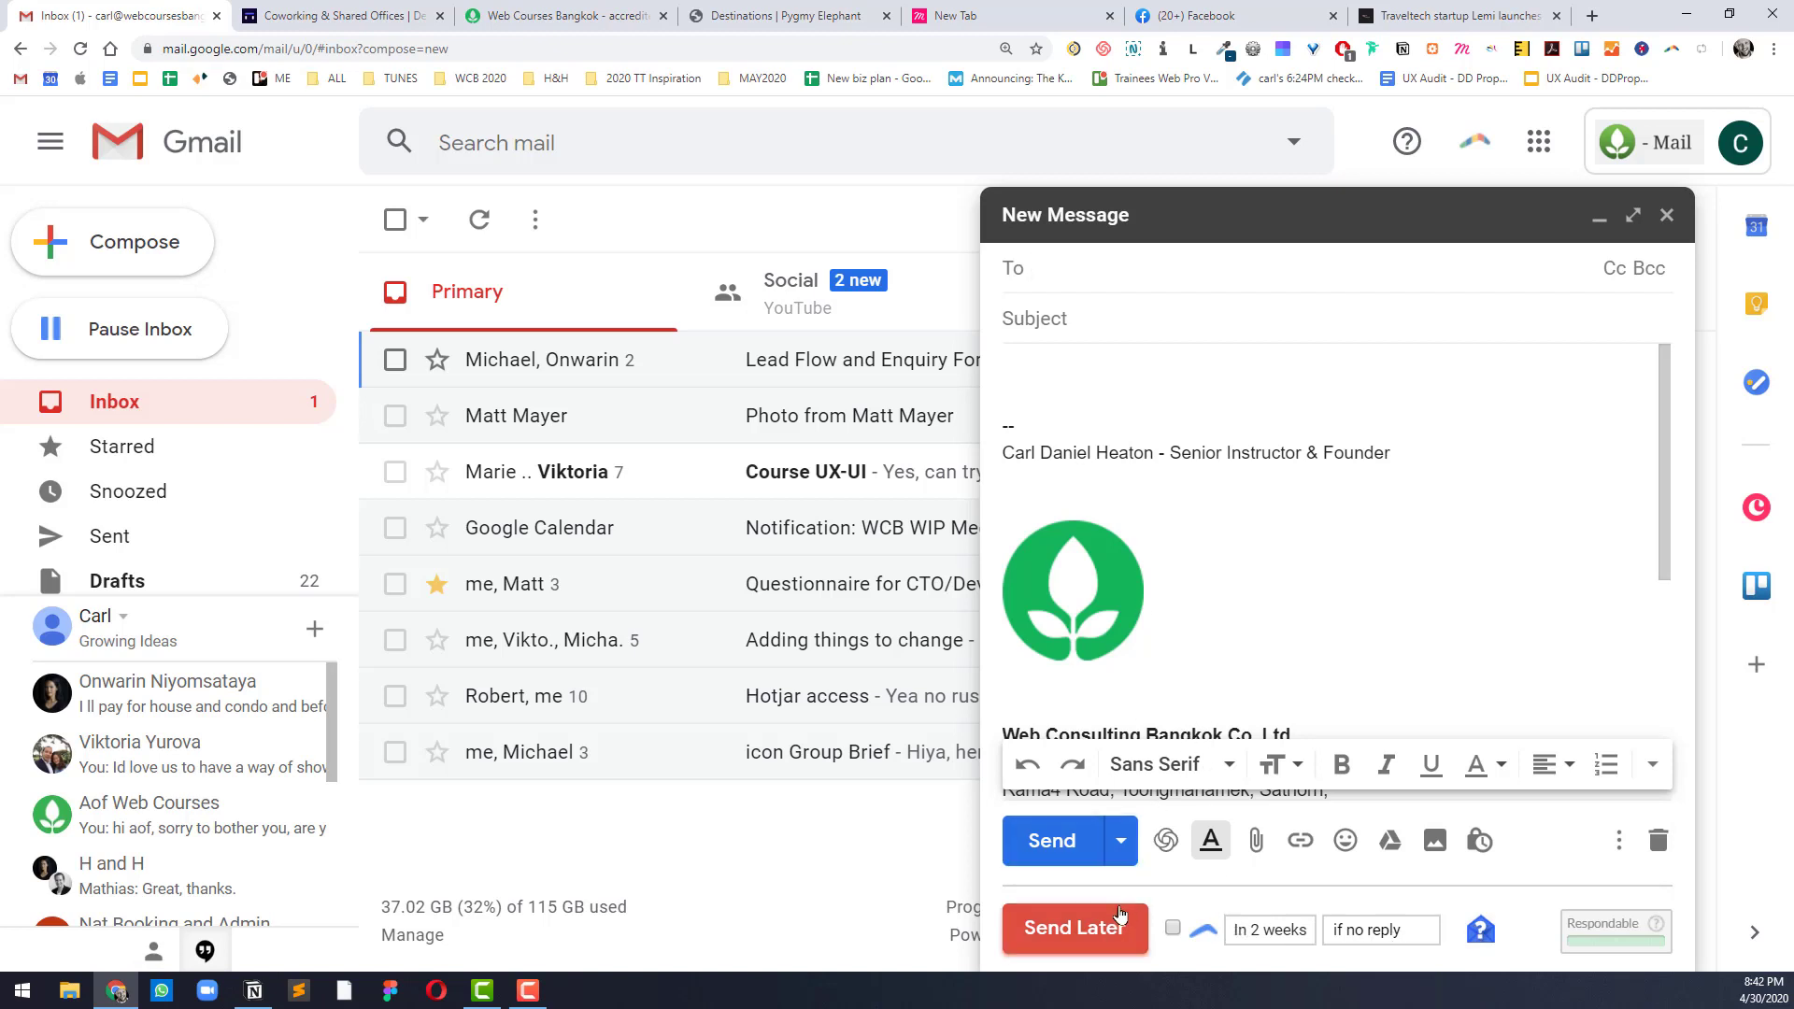
Step: Show the message's Send Later scheduling choices, enable the "In 2 weeks" "if no reply" reminder and close the message
{"action": "left_click", "coordinate": [1097, 923]}
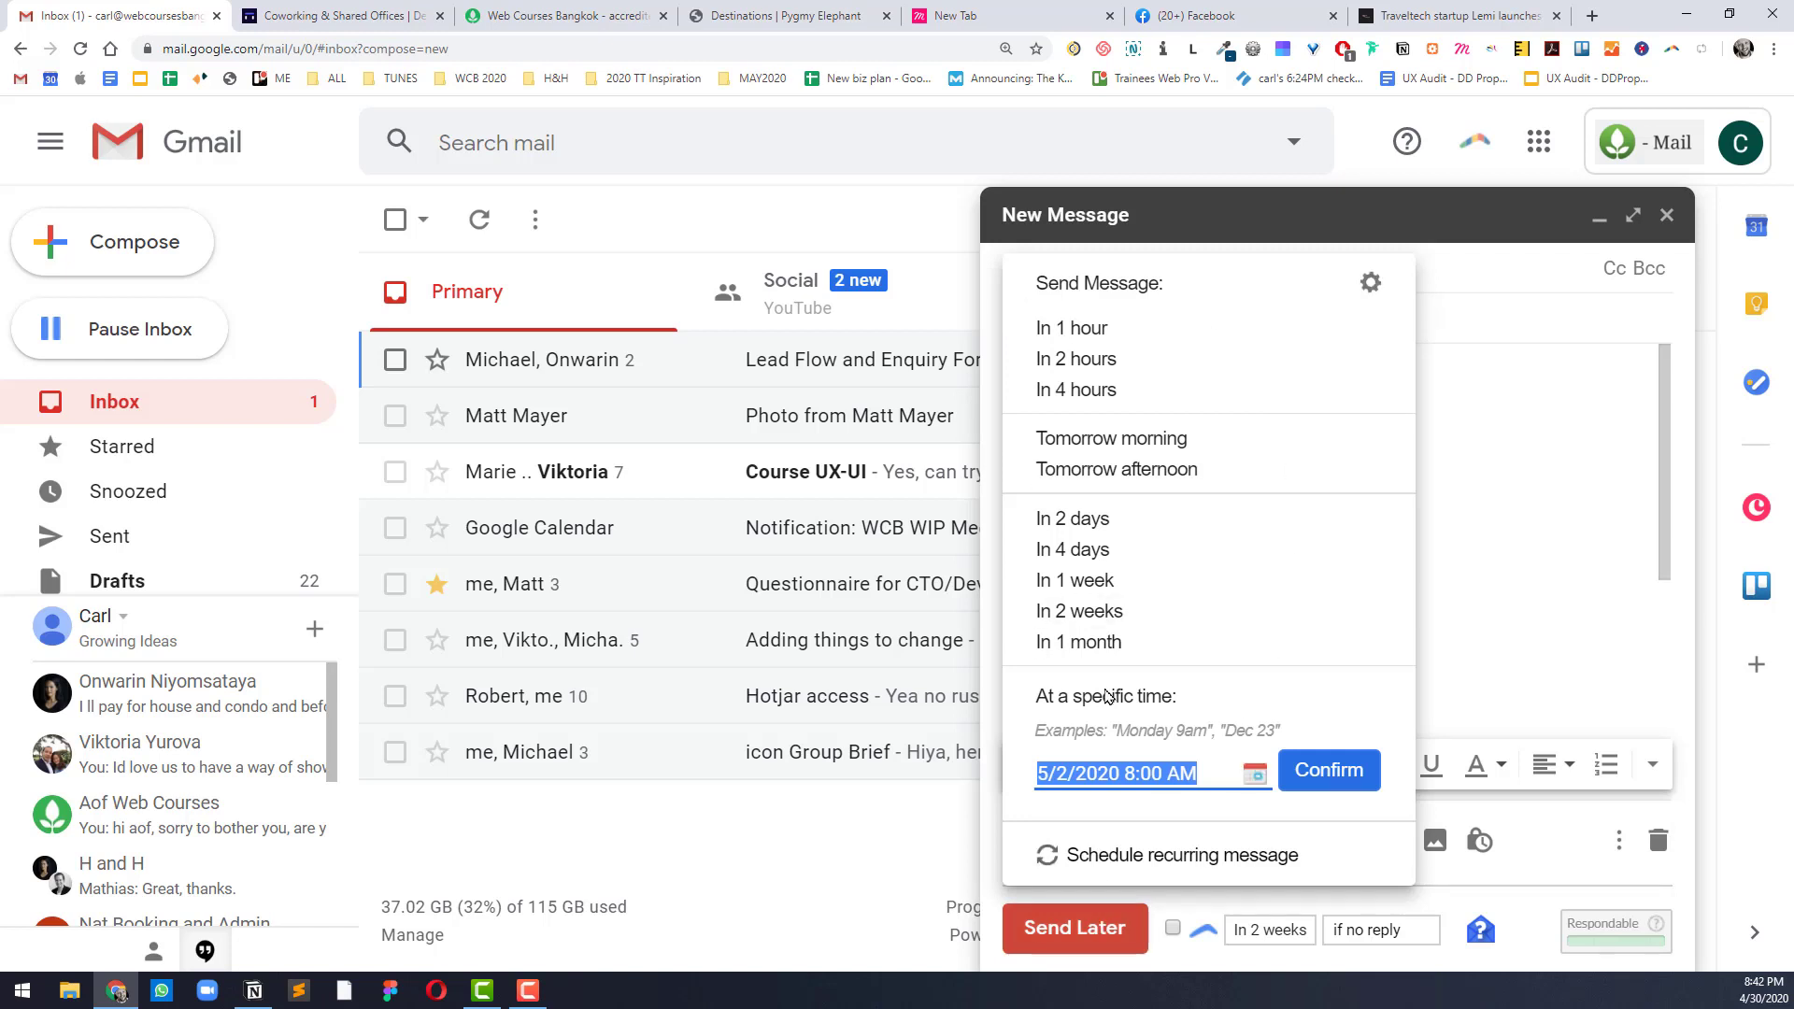
{"action": "left_click", "coordinate": [1461, 492]}
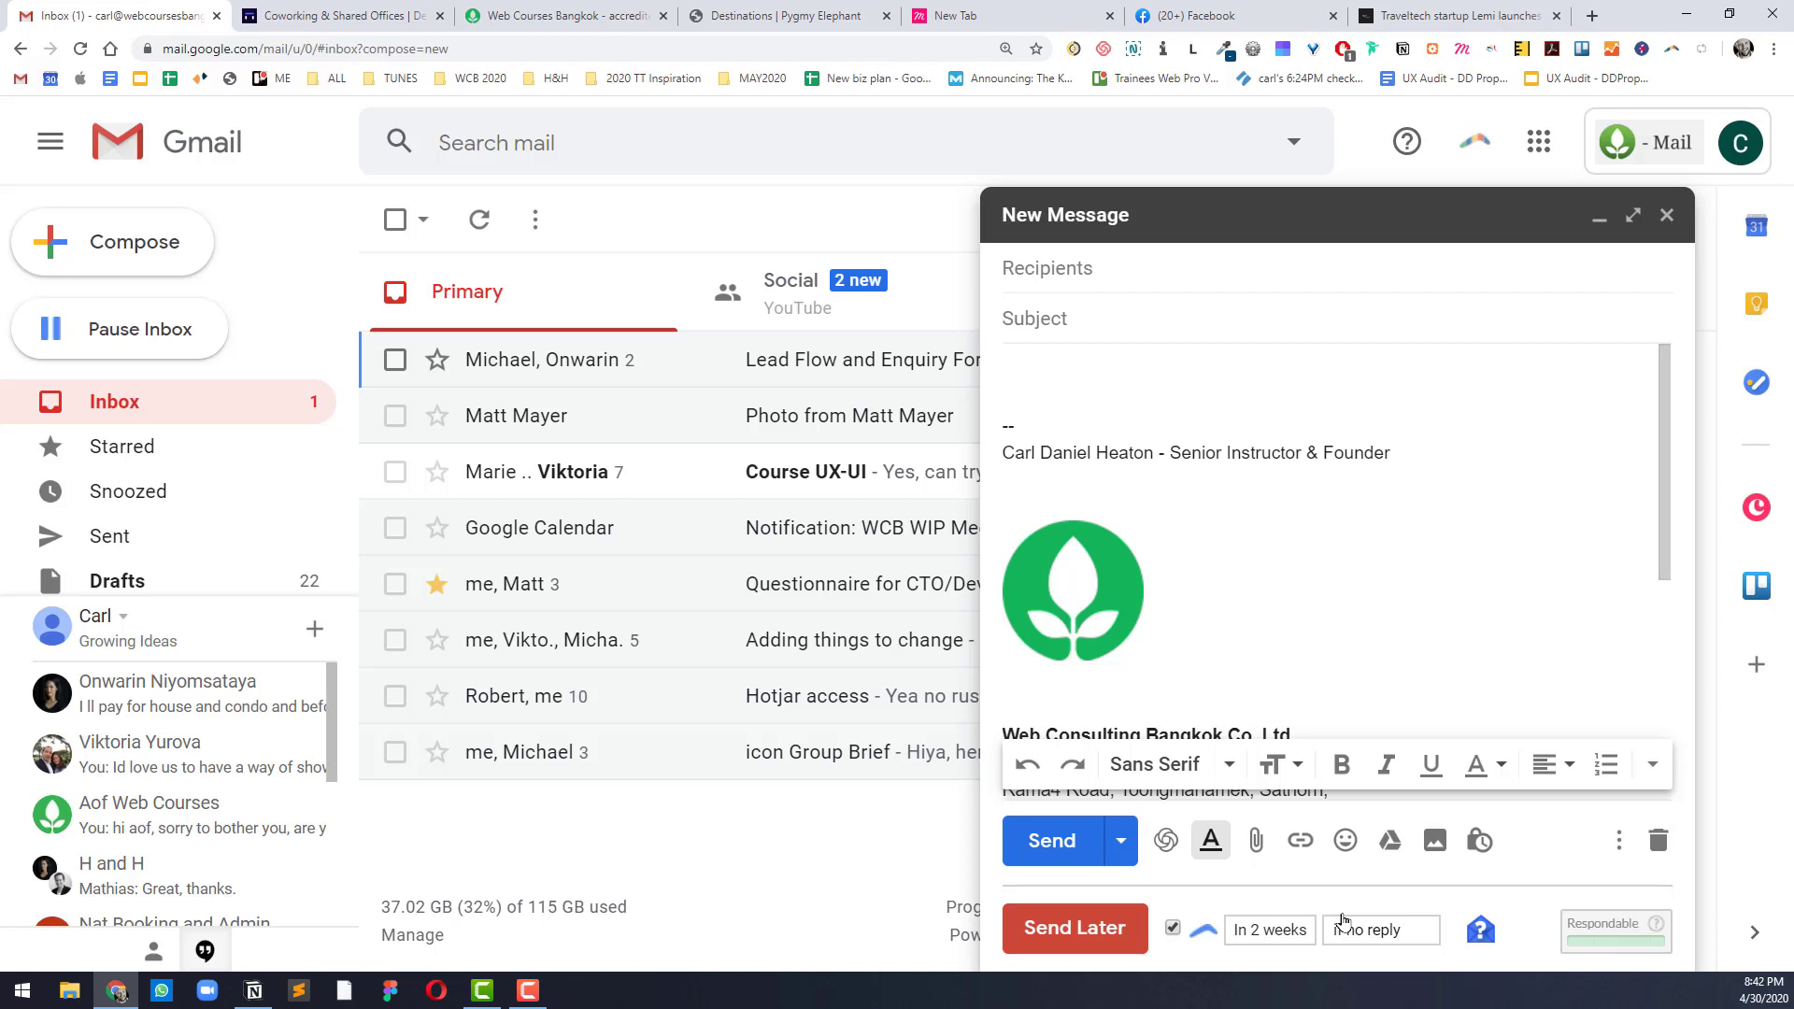
{"action": "left_click", "coordinate": [1667, 215]}
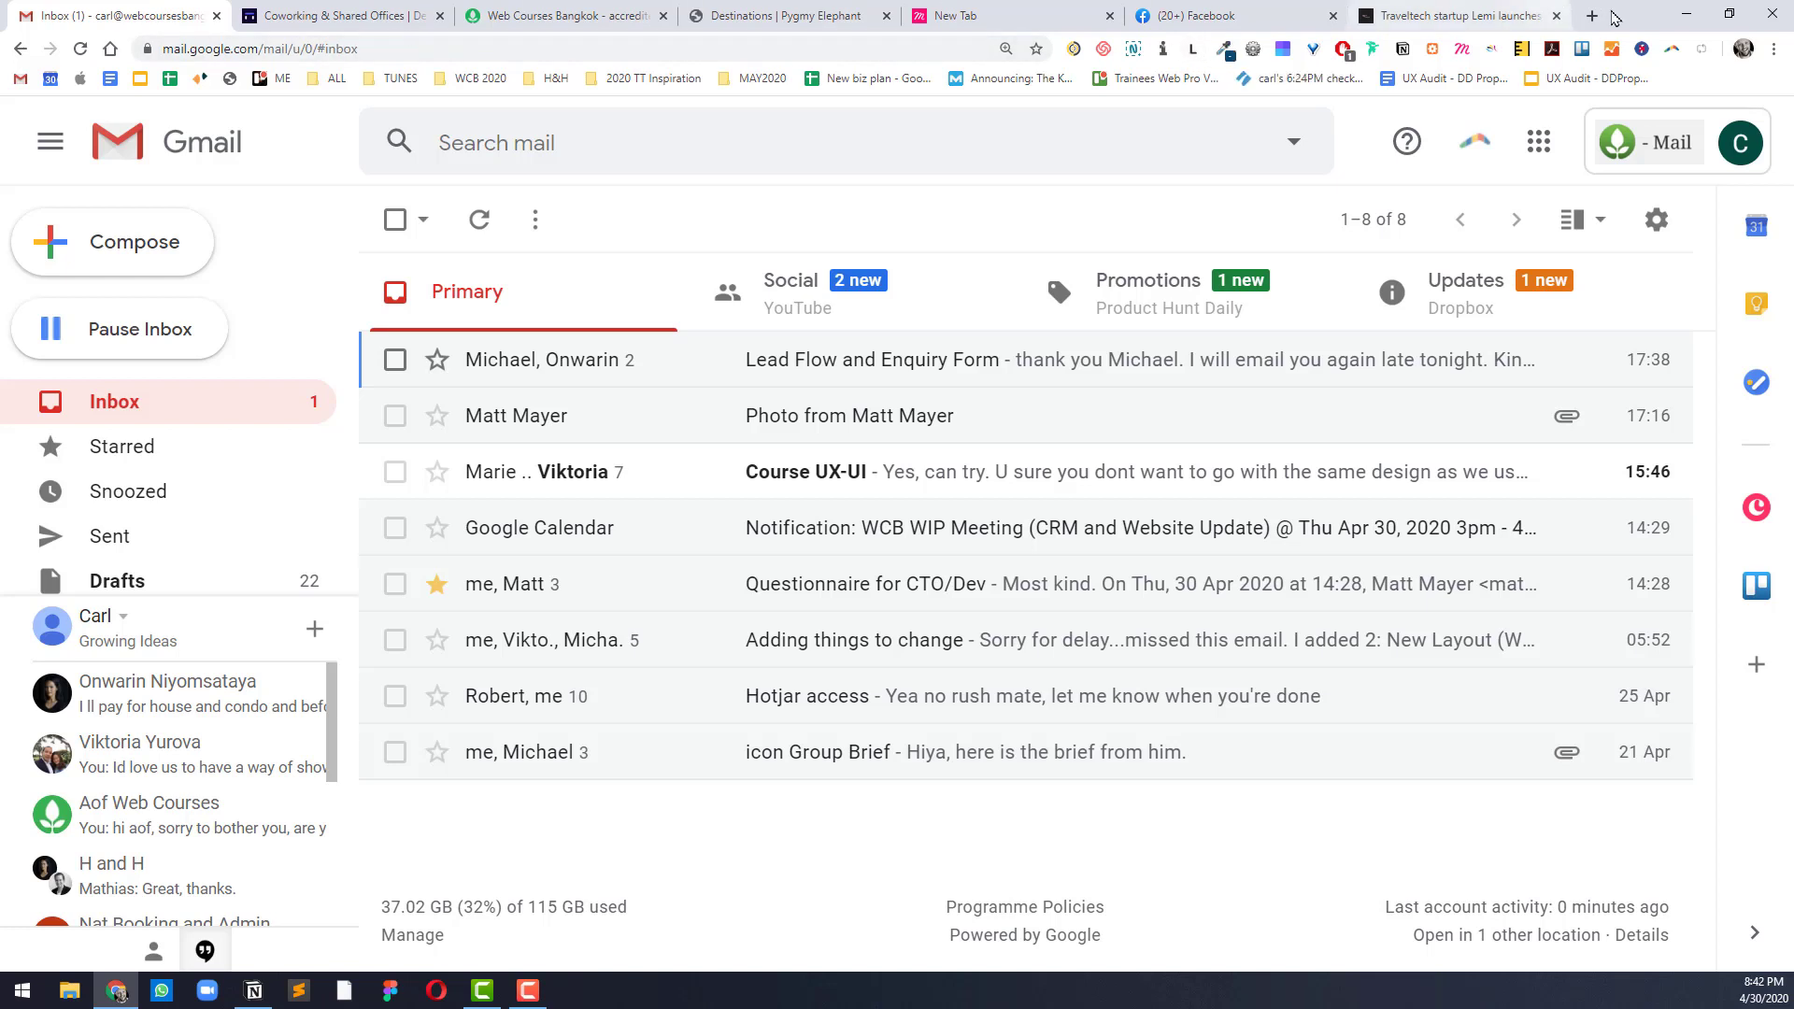
Step: Open Chrome's settings and go to the Extensions page to look through the installed extensions
{"action": "left_click", "coordinate": [1775, 49]}
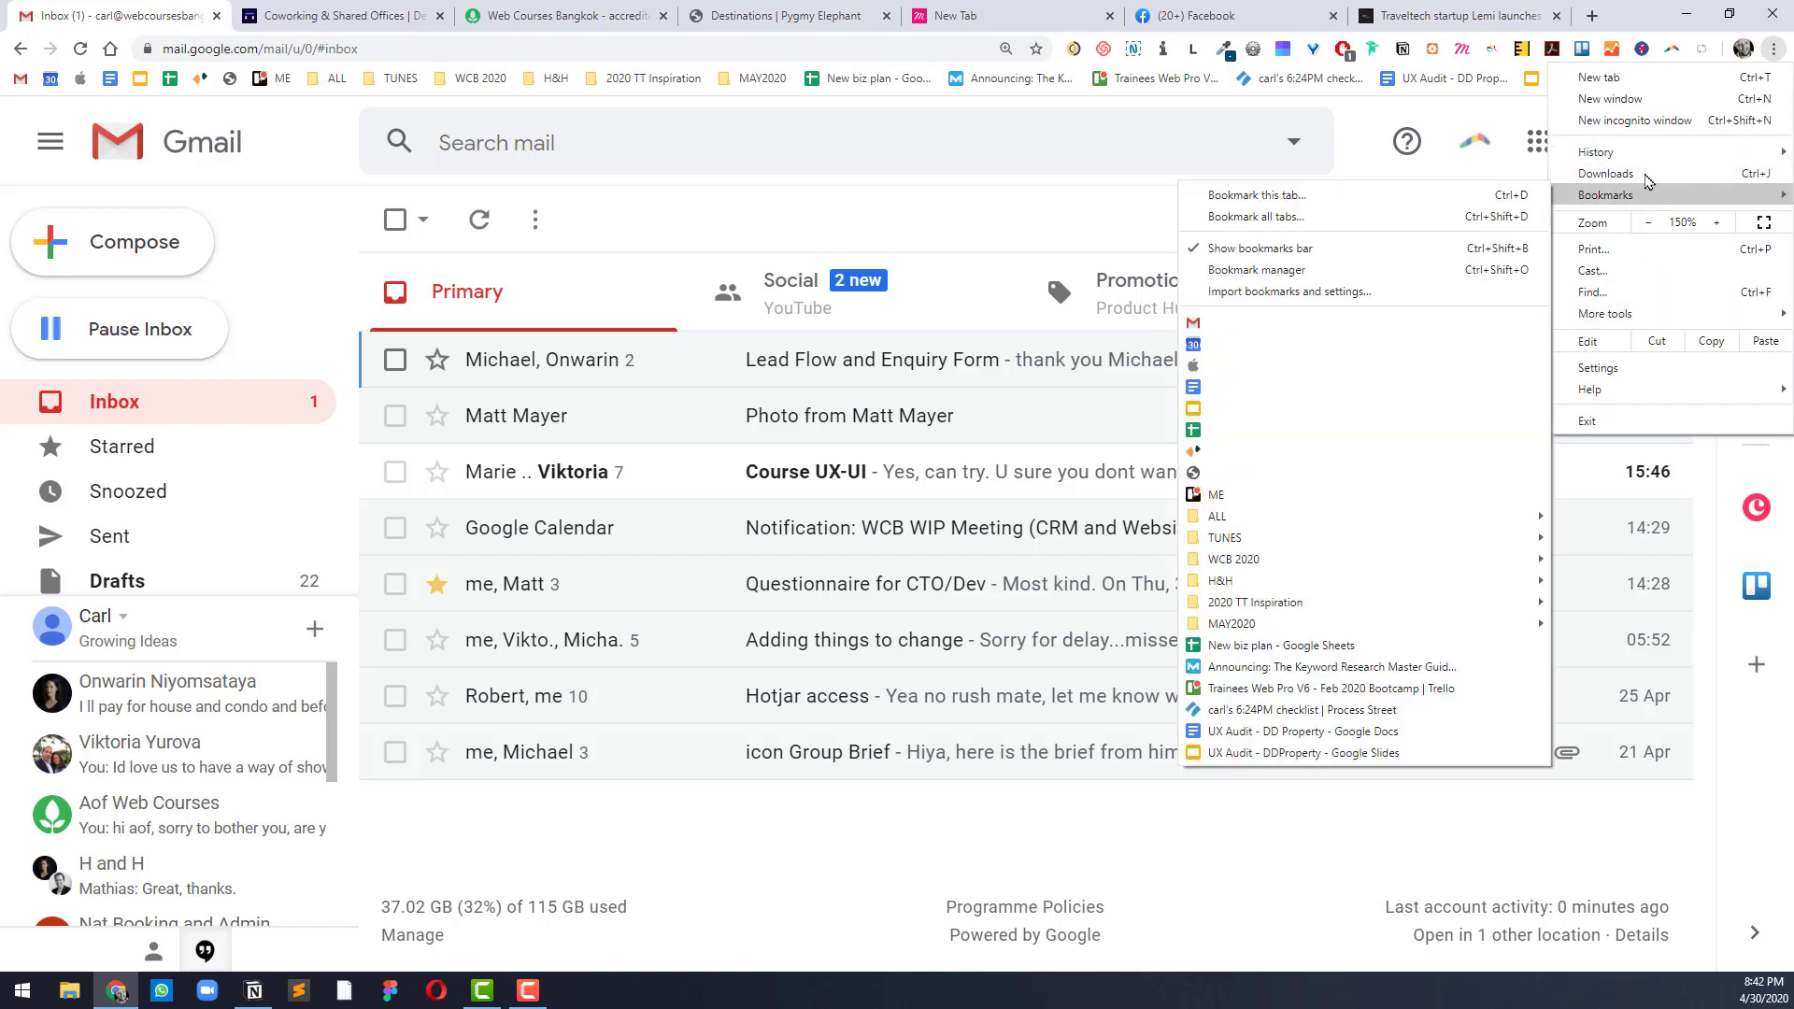
{"action": "mouse_move", "coordinate": [1636, 193]}
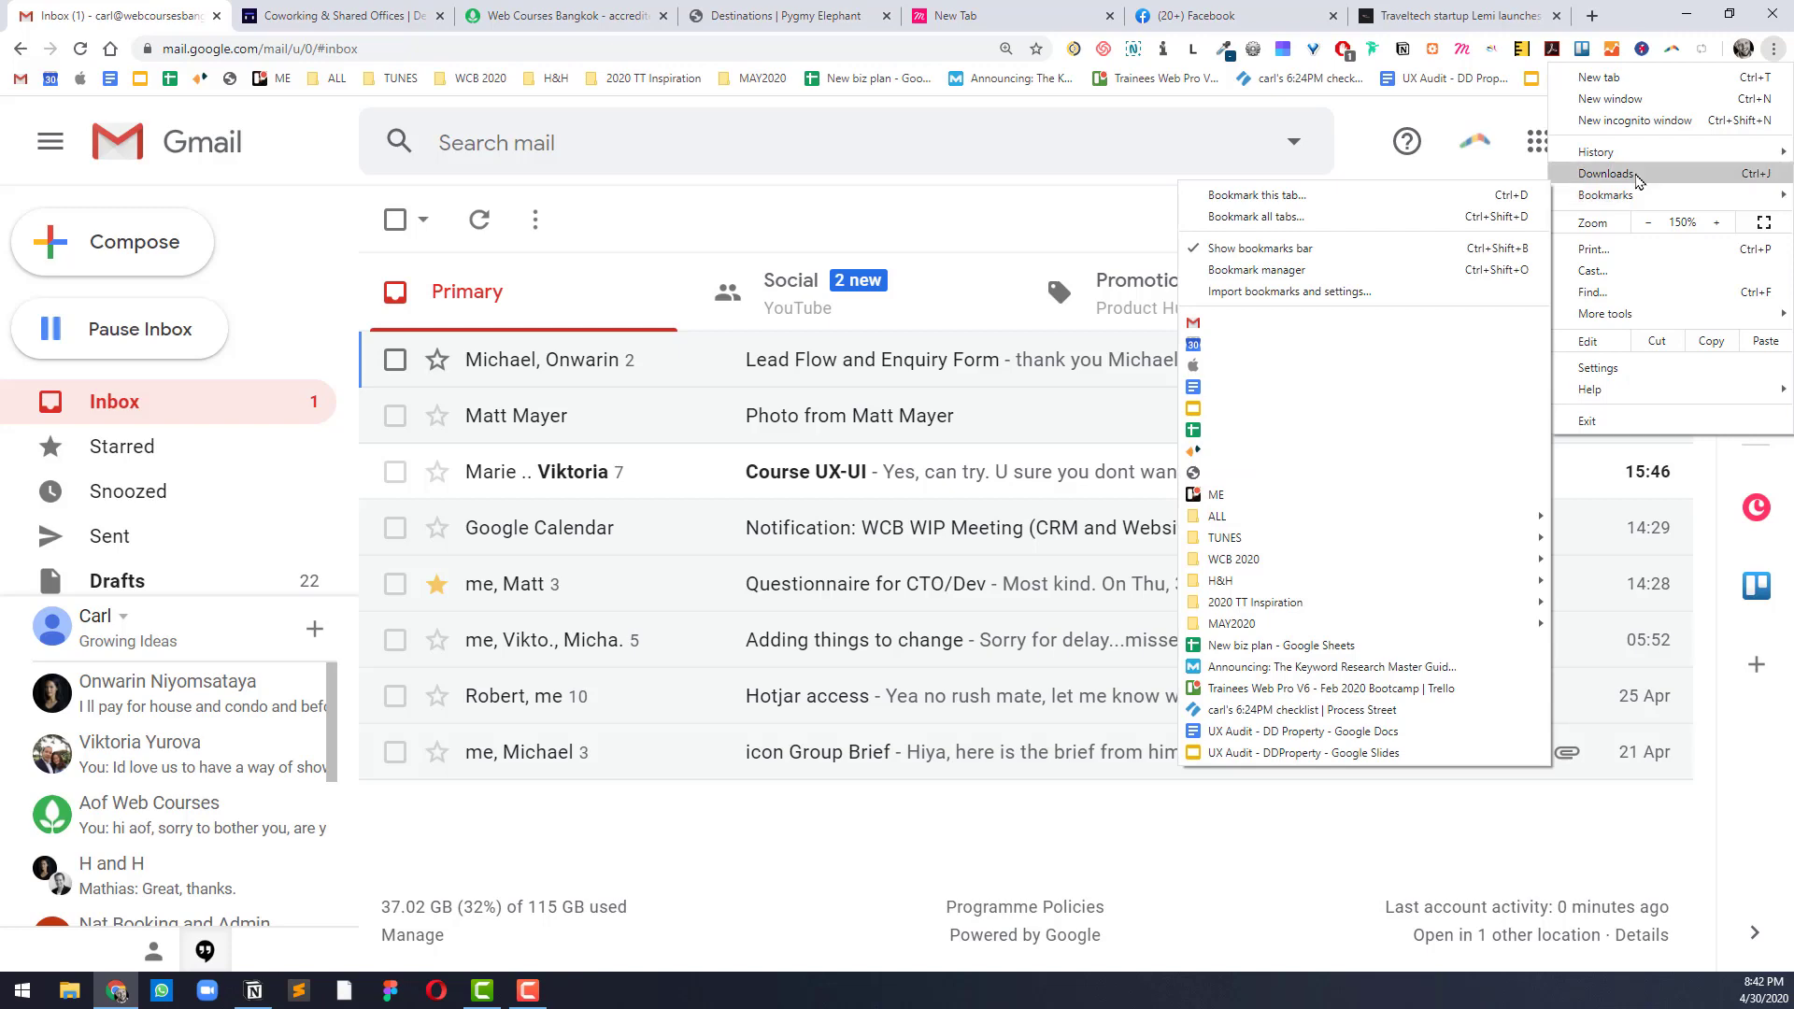
{"action": "left_click", "coordinate": [1638, 367]}
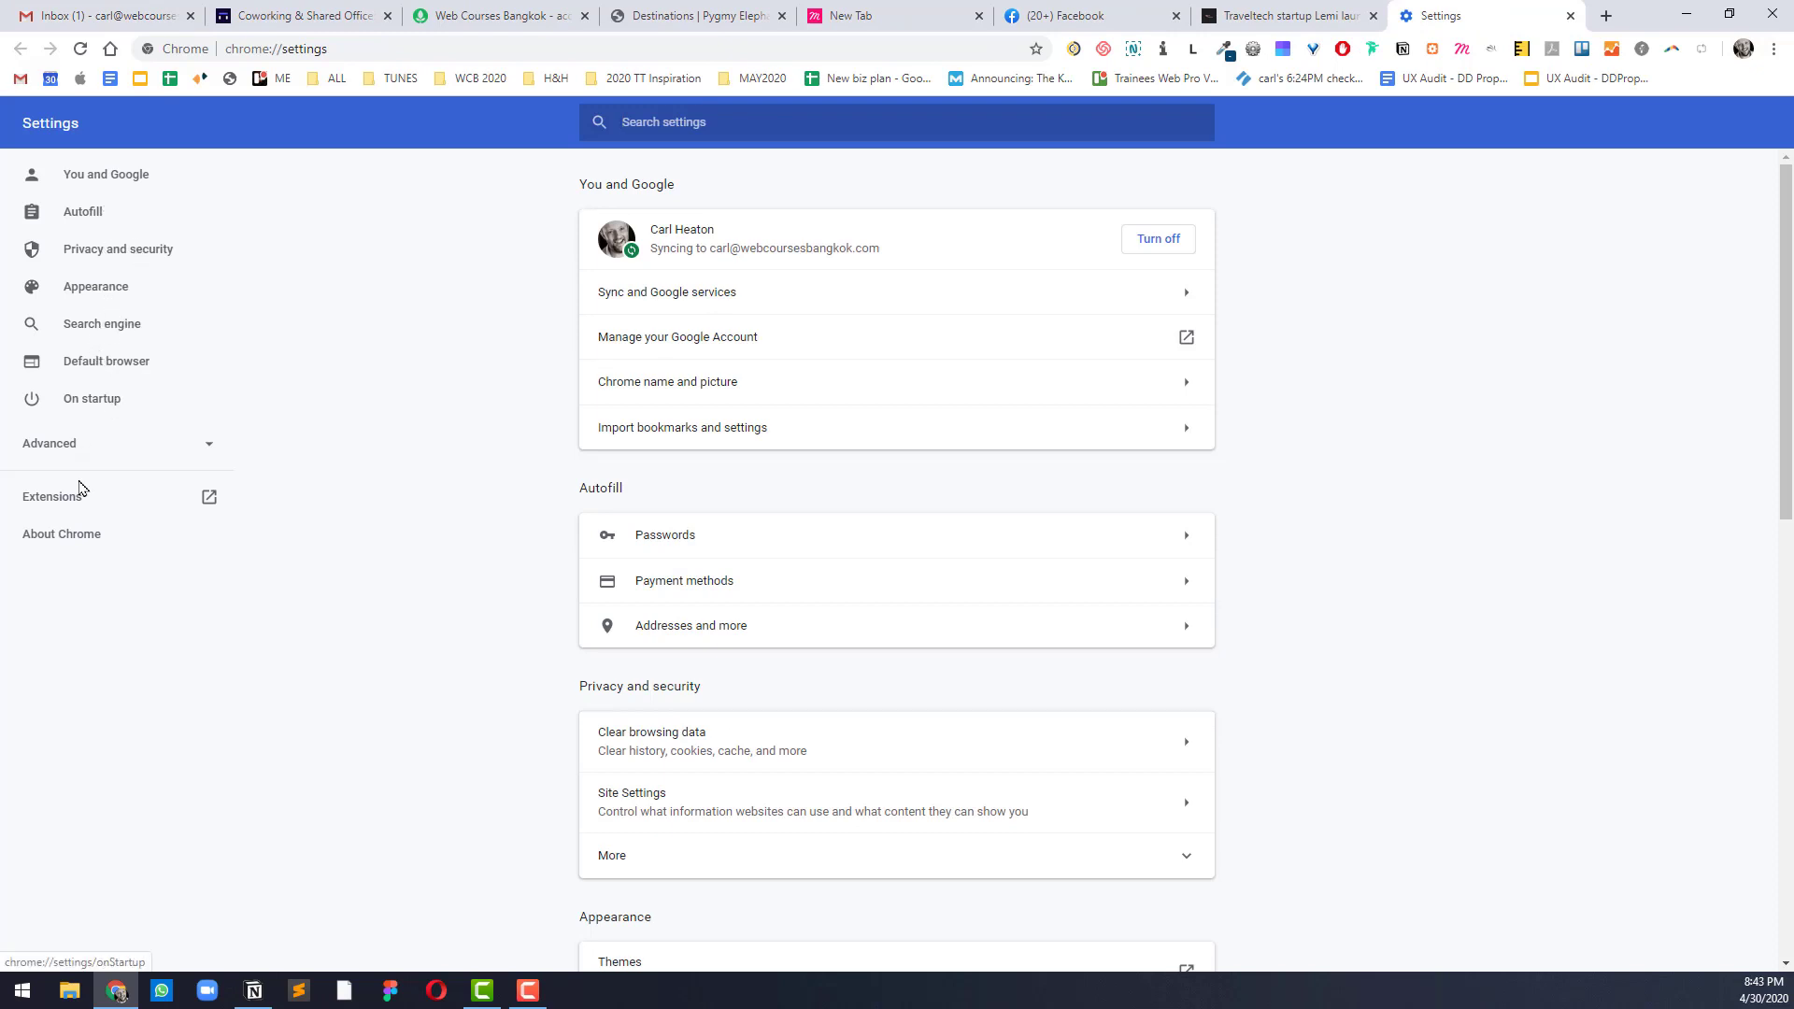
{"action": "left_click", "coordinate": [69, 497]}
{"action": "scroll", "coordinate": [1257, 275], "scroll_direction": "down", "scroll_amount": 8}
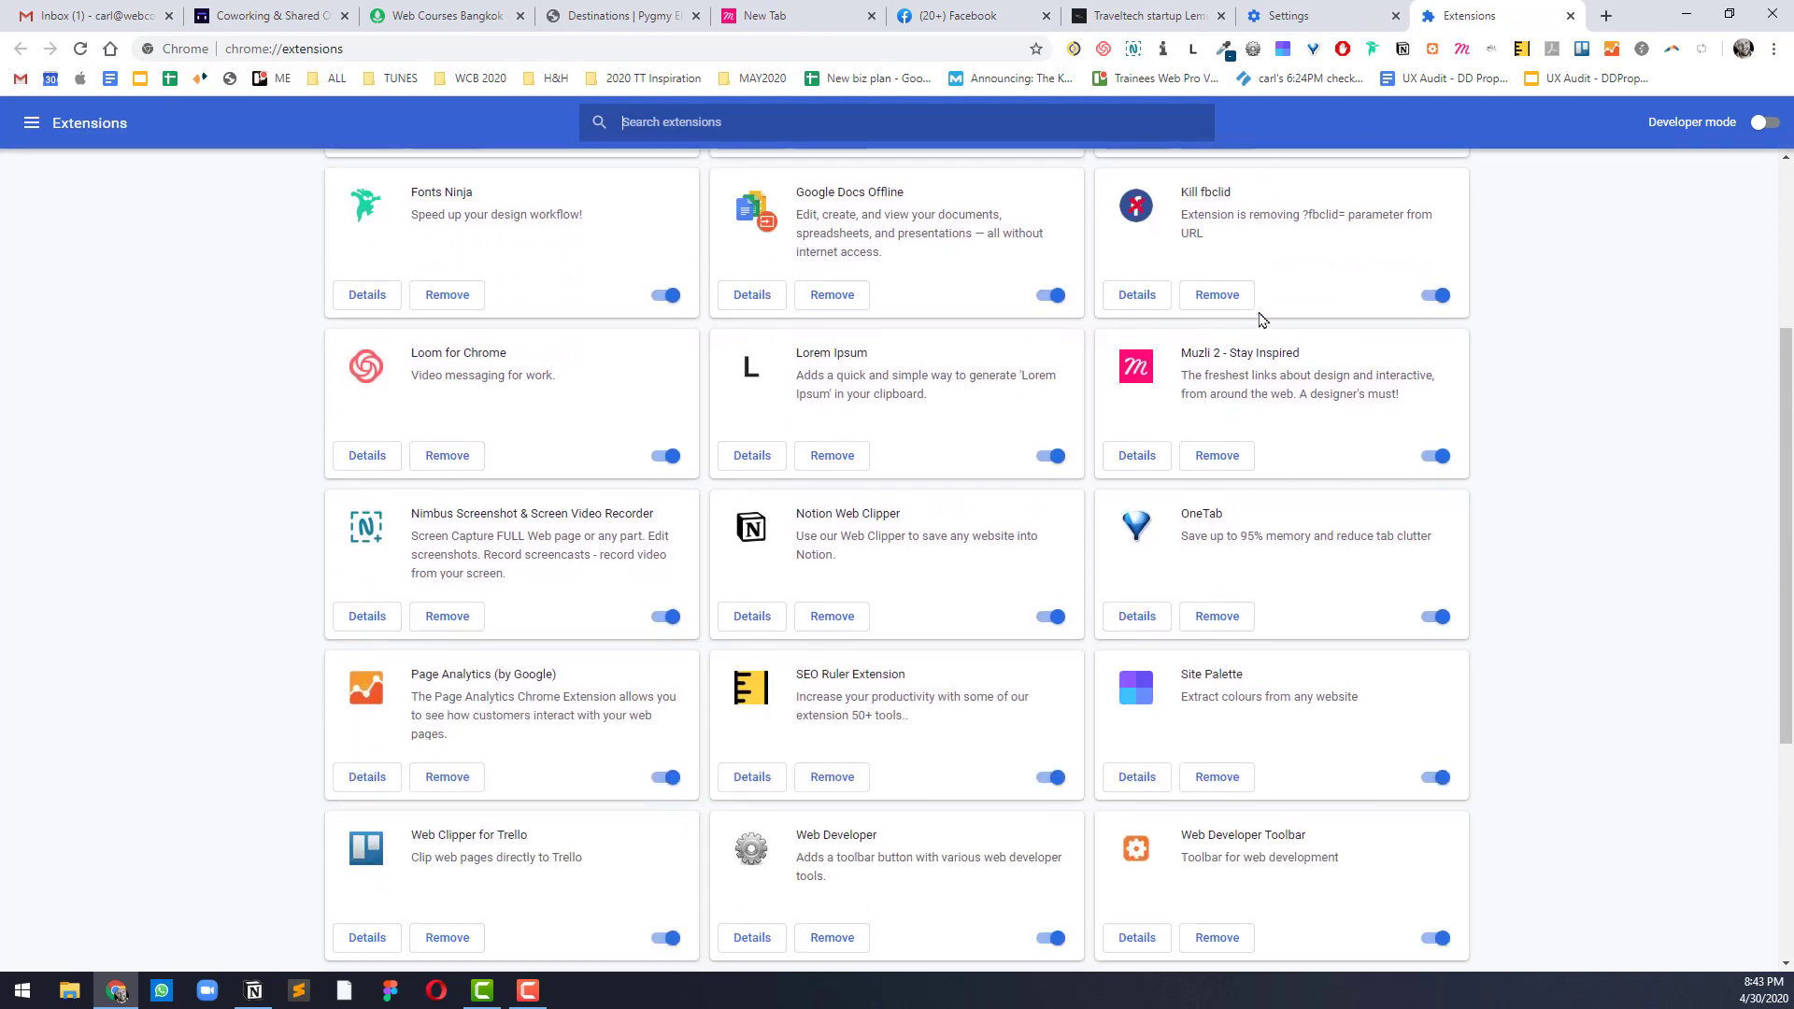
{"action": "scroll", "coordinate": [1263, 318], "scroll_direction": "up", "scroll_amount": 8}
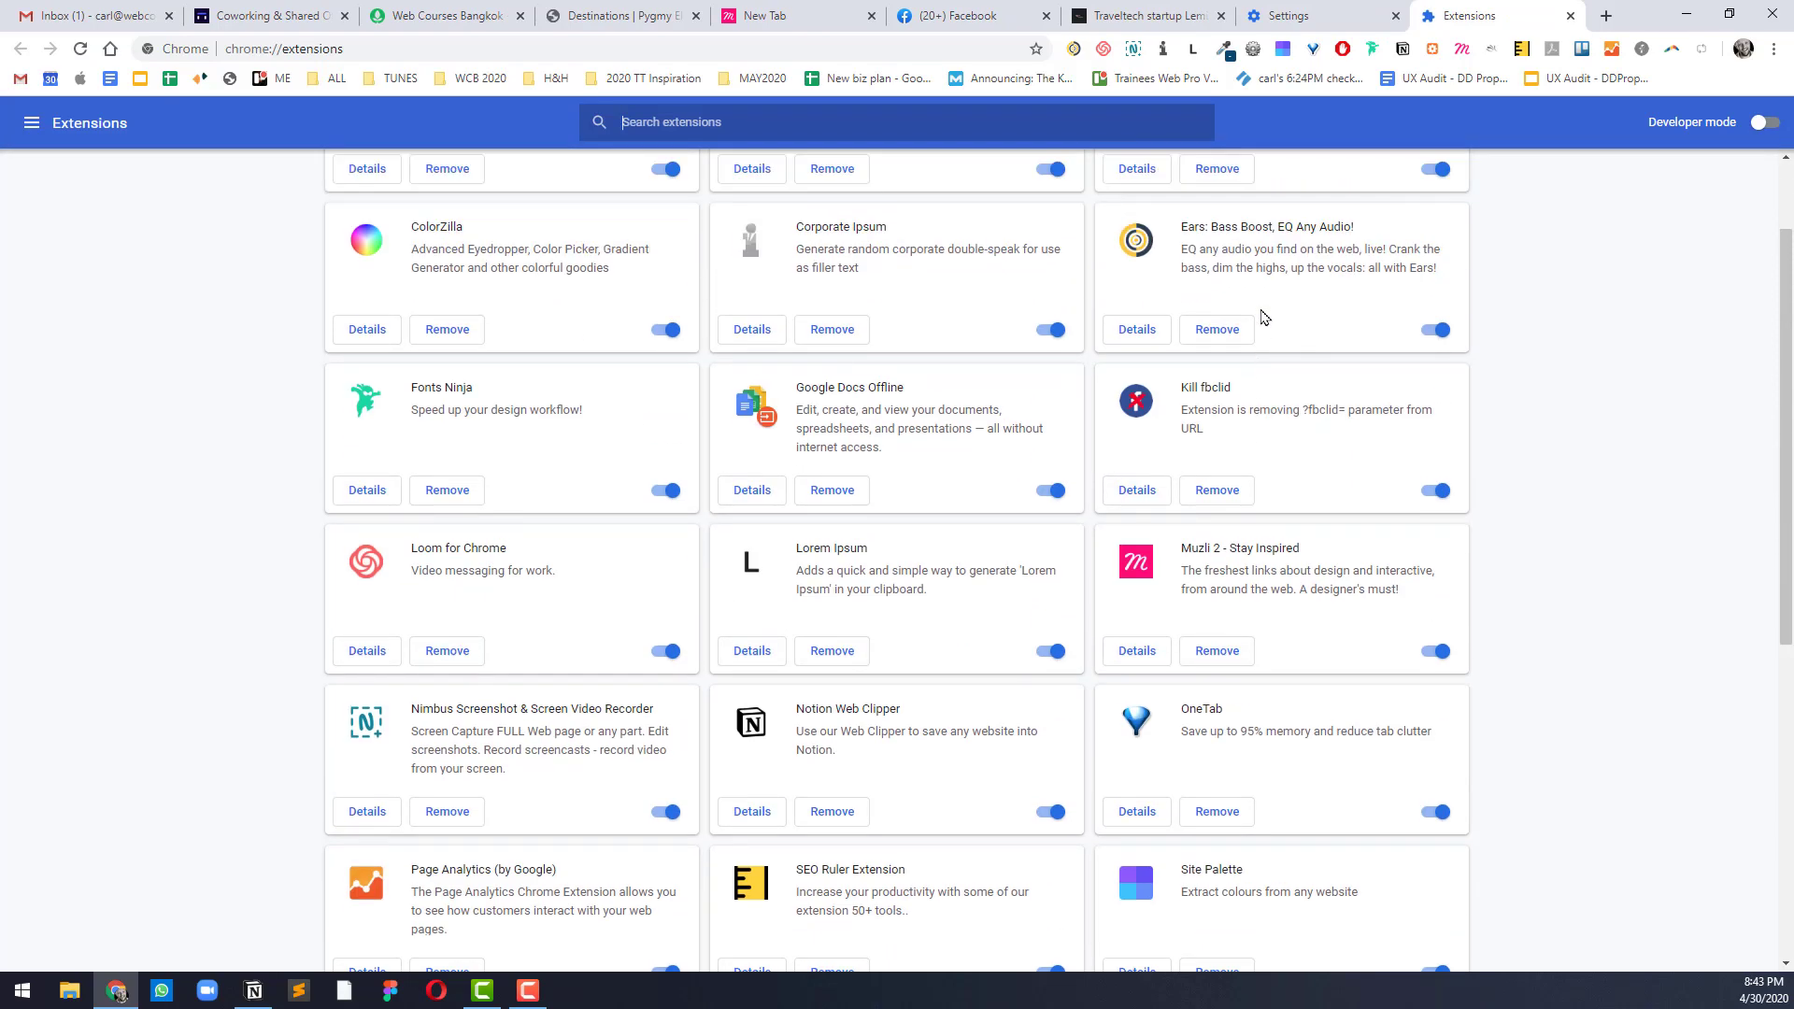